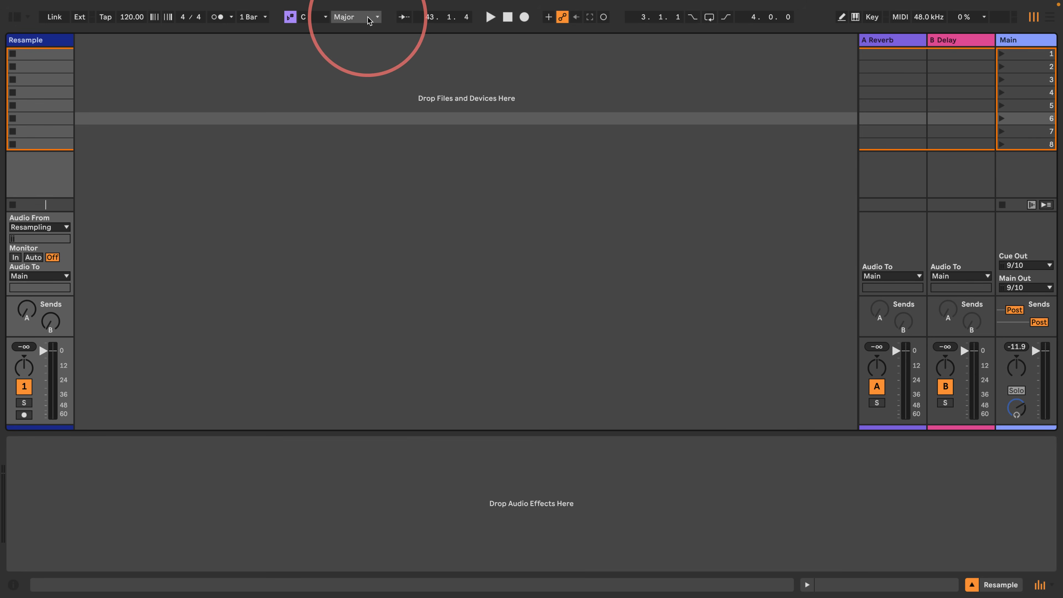
- Open the browser's drum library and audition the Caption, Chromatone and Chicago kits
left_click(15, 17)
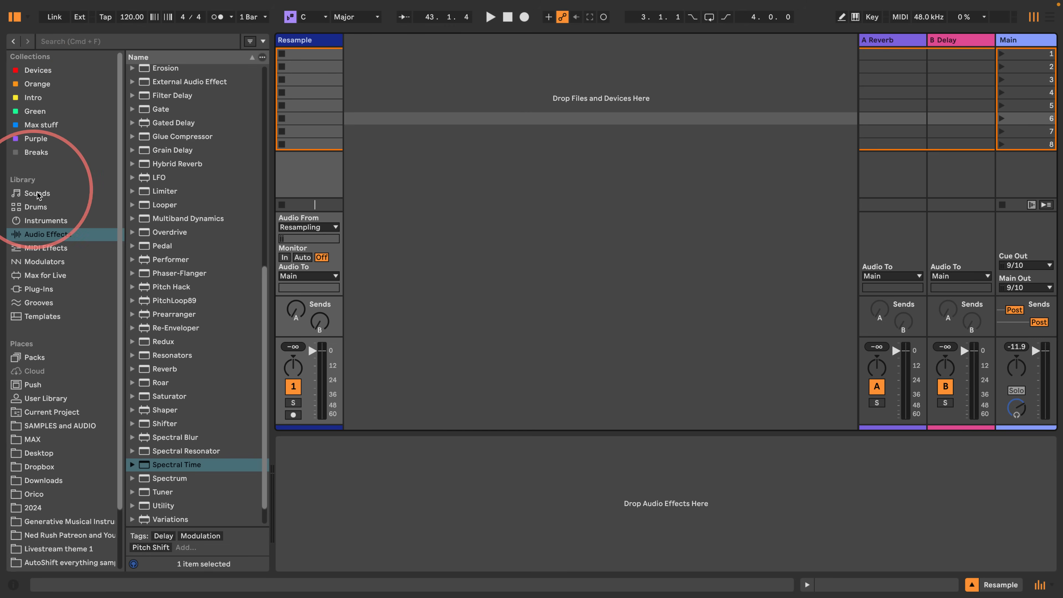
left_click(37, 208)
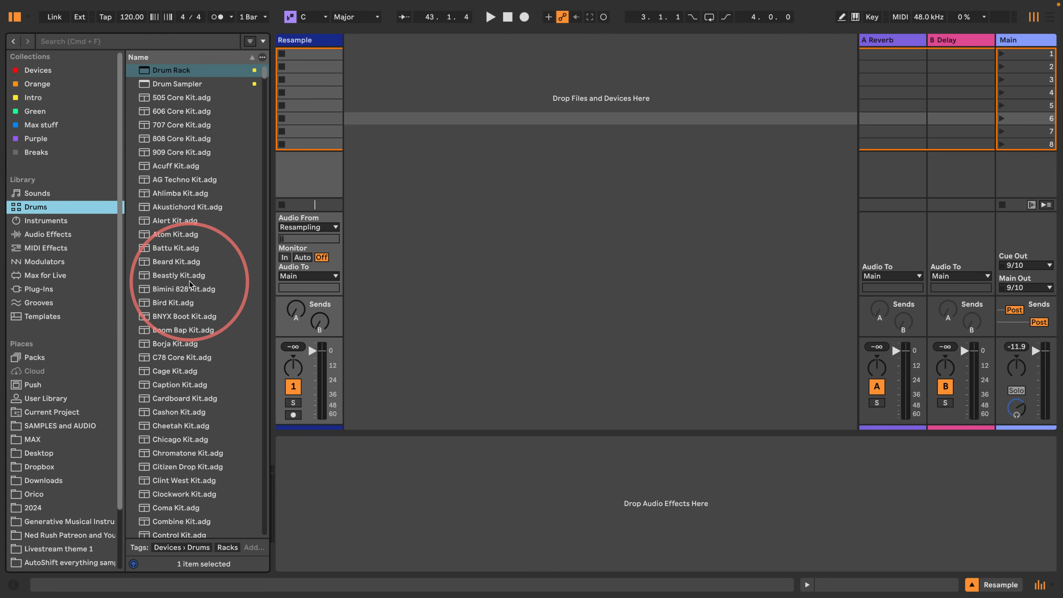
scroll(188, 290, "down", 3)
left_click(177, 290)
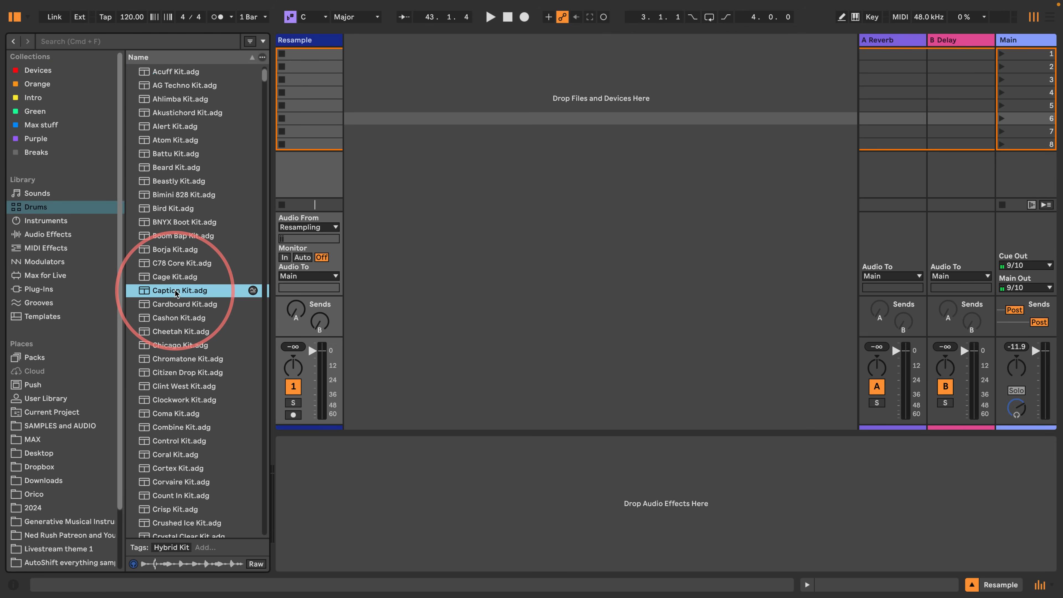
scroll(176, 293, "down", 2)
left_click(177, 307)
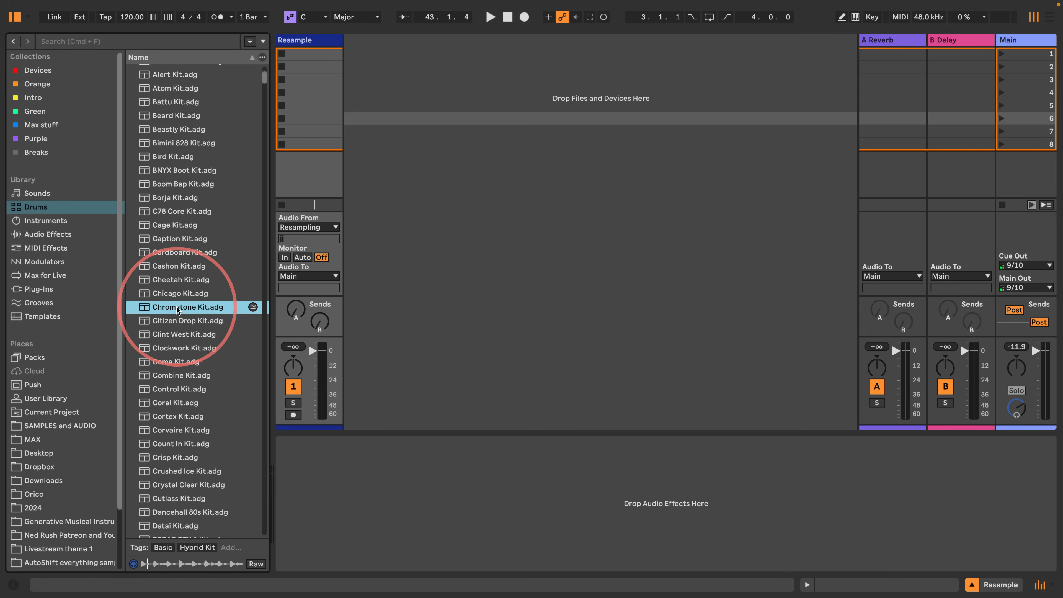
left_click(171, 294)
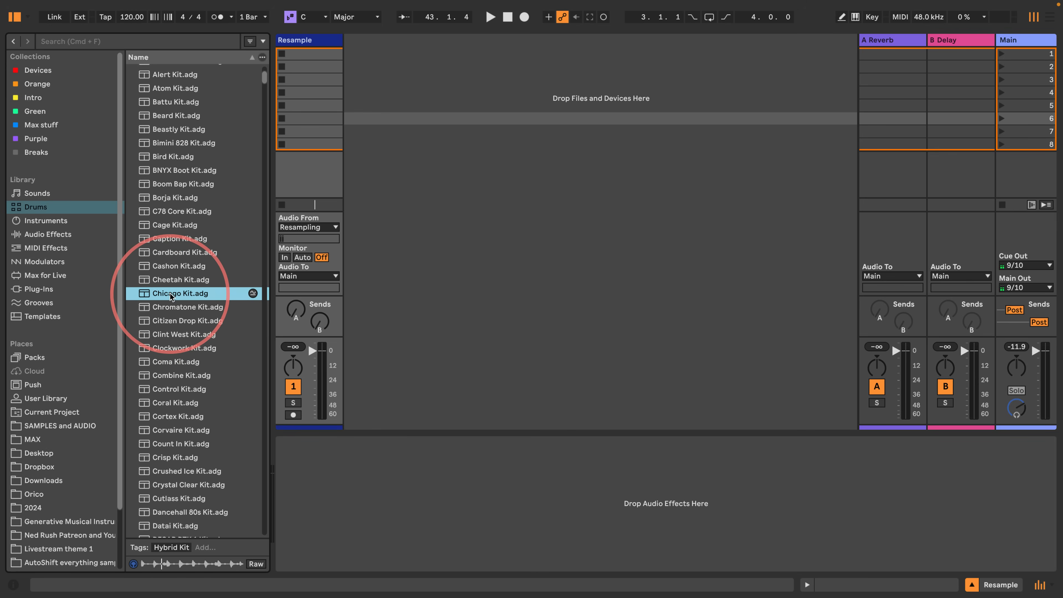
- Load Chicago Kit onto a new MIDI track beside the Resample track and hide the browser
left_click_drag(170, 293, 406, 84)
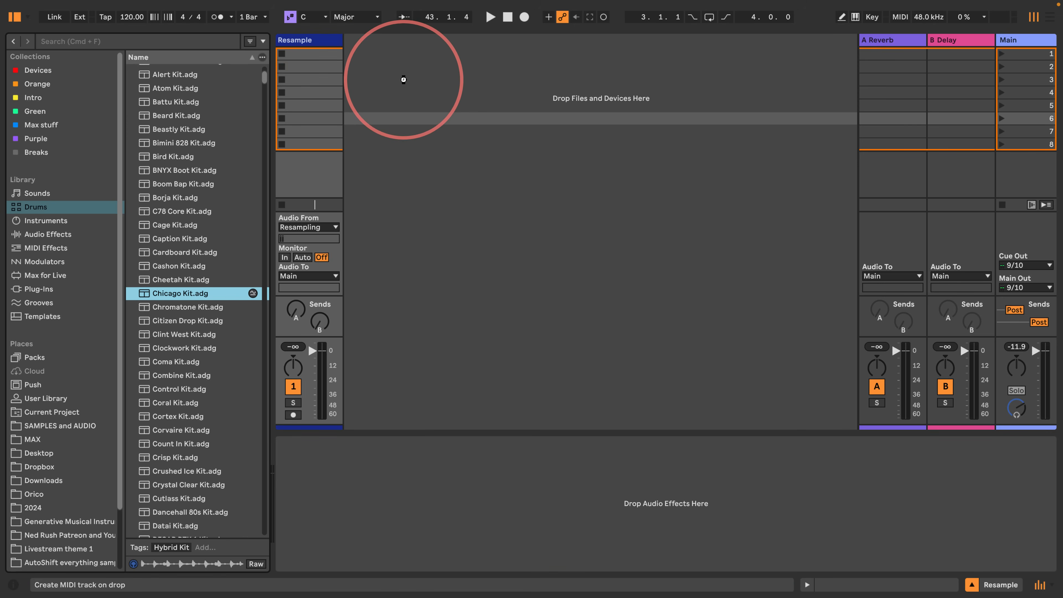
left_click_drag(404, 79, 404, 80)
left_click(14, 17)
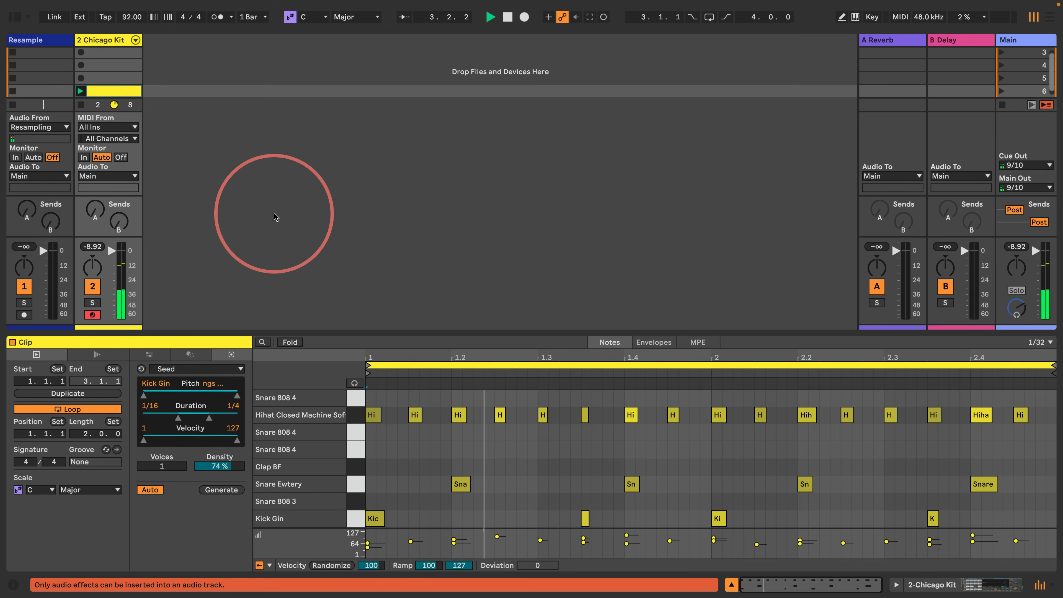
- Insert a new MIDI track after Chicago Kit and move the drum clip up to scene 3
left_click(202, 78)
key("ctrl+shift+t")
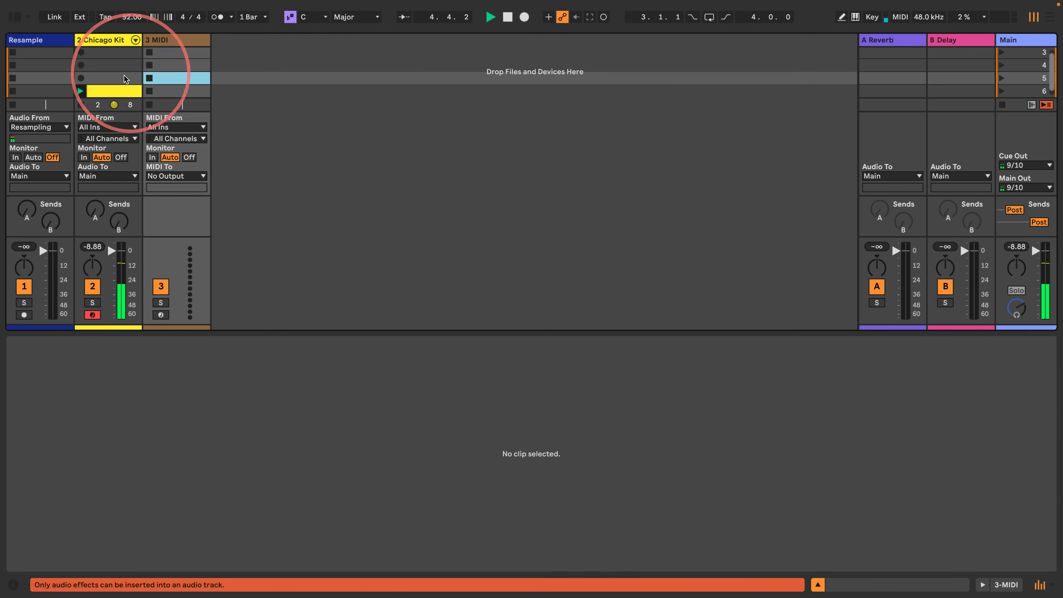
left_click_drag(112, 91, 108, 53)
- Create a one-bar clip in scene 3 of the new MIDI track and fill it with sixteenth notes on C1
double_click(166, 52)
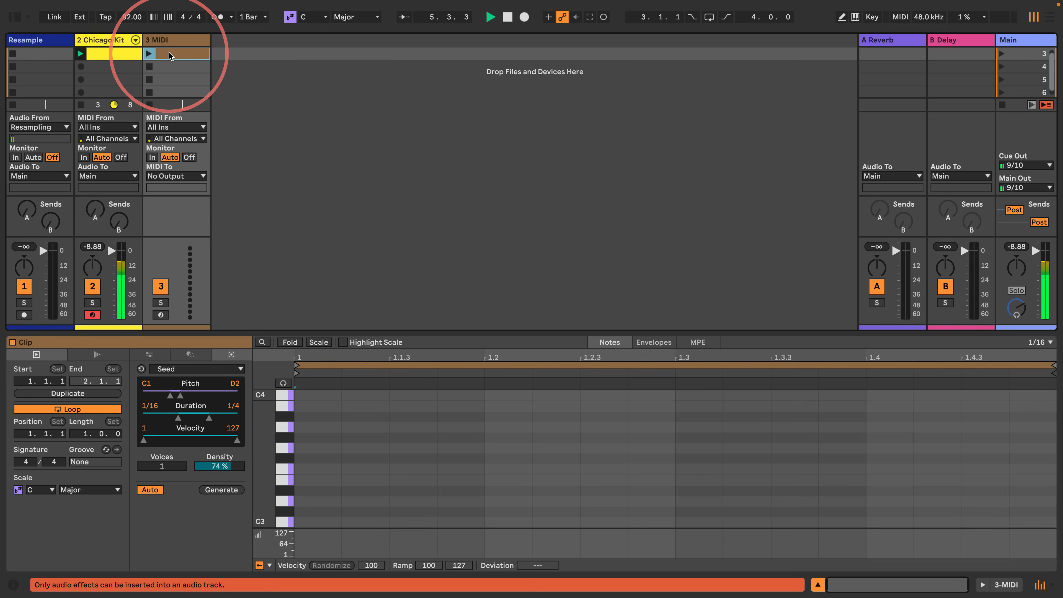
mouse_move(268, 455)
left_mouse_down()
mouse_move(237, 439)
mouse_move(312, 494)
mouse_move(1023, 482)
left_mouse_up()
key("b")
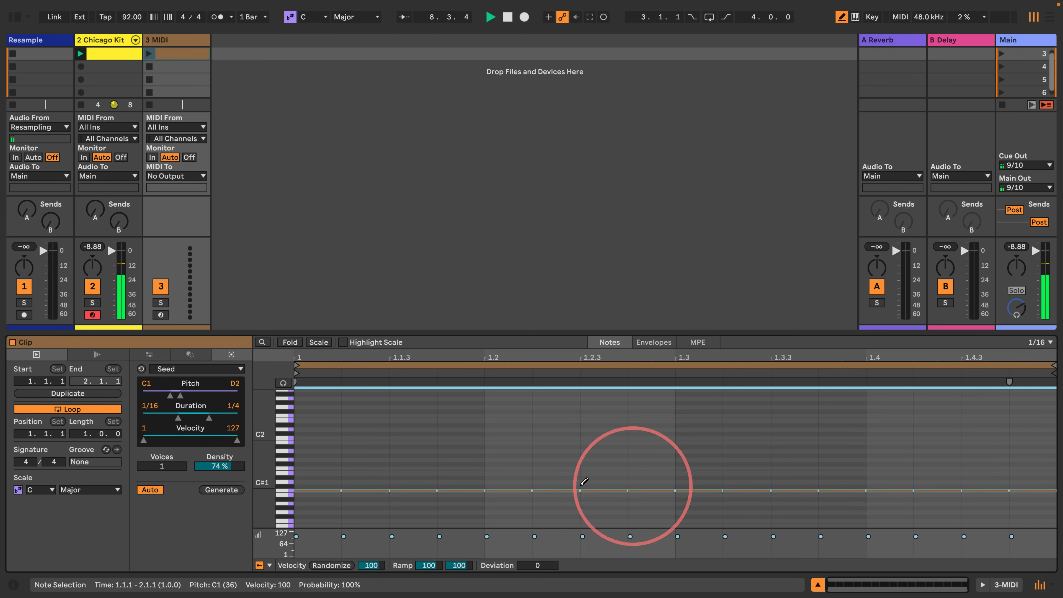
left_click_drag(265, 496, 265, 496)
left_click(284, 482)
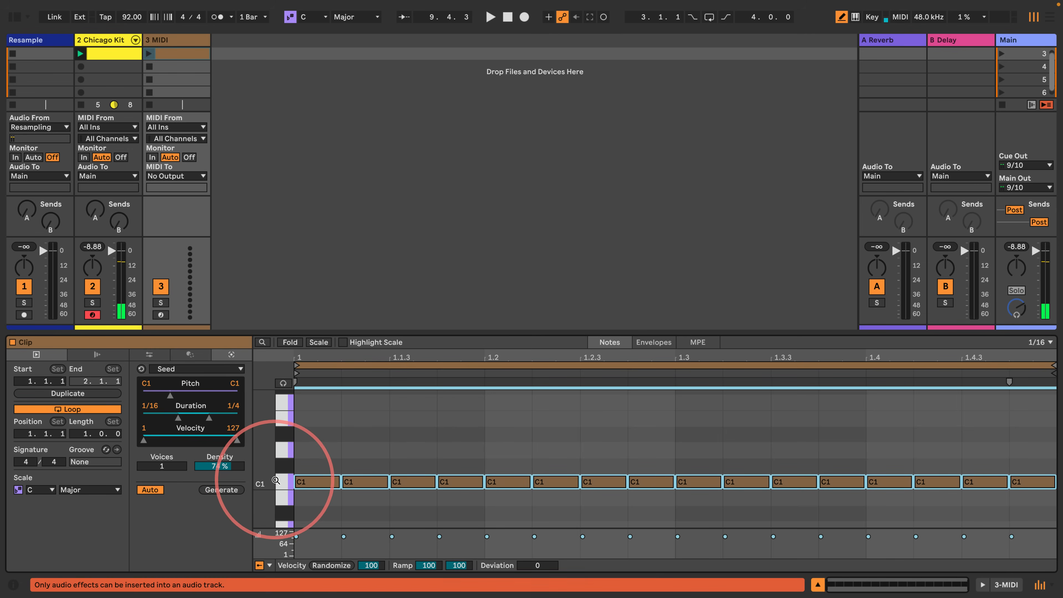
- For all C1 notes except the first, lower the chance to about half and set velocity 1 with a deviation of +126
left_click_drag(359, 511, 1015, 455)
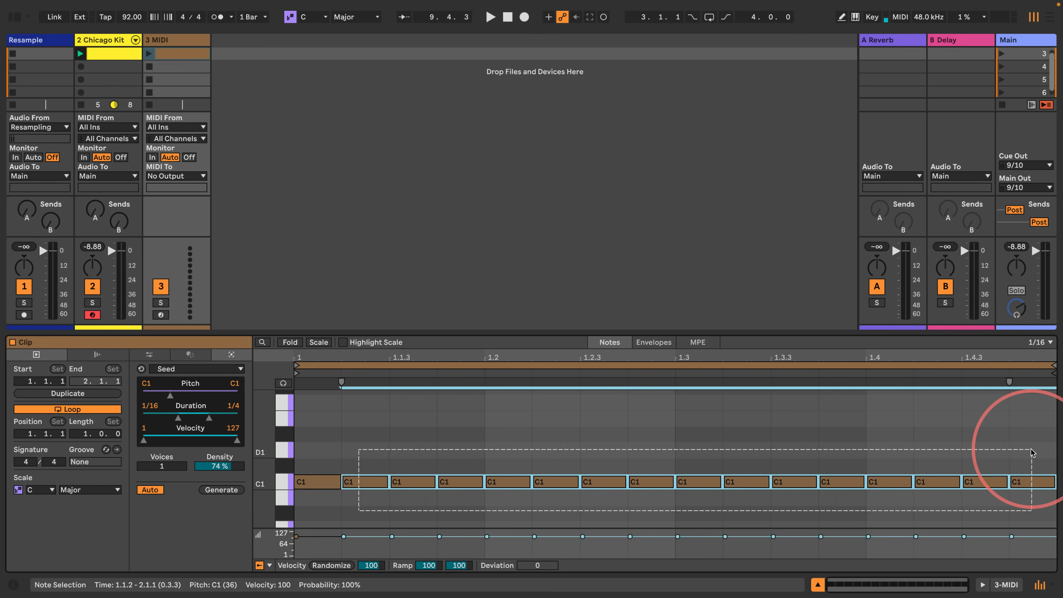
left_click(270, 566)
left_click(290, 552)
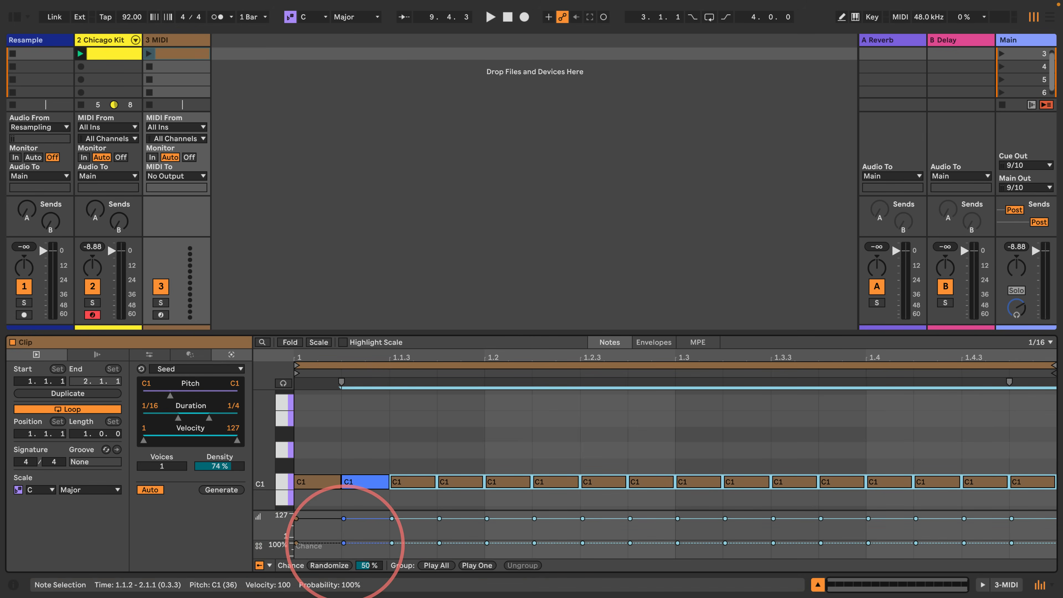
mouse_move(344, 543)
left_mouse_down()
mouse_move(345, 524)
mouse_move(345, 538)
left_mouse_up()
left_click_drag(538, 566, 537, 524)
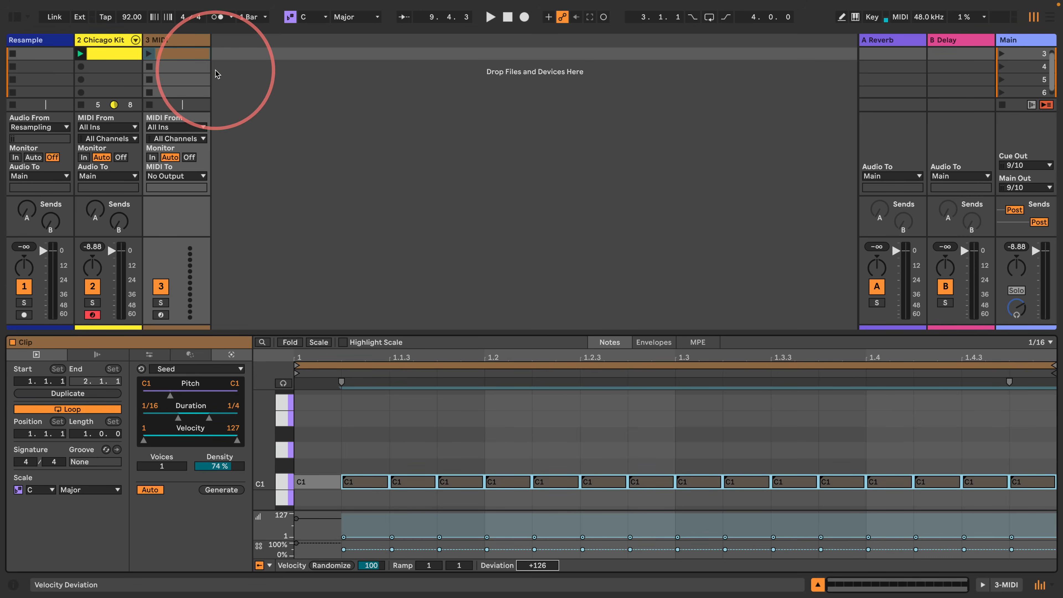
- Add the Random MIDI effect to the new MIDI track
left_click(13, 18)
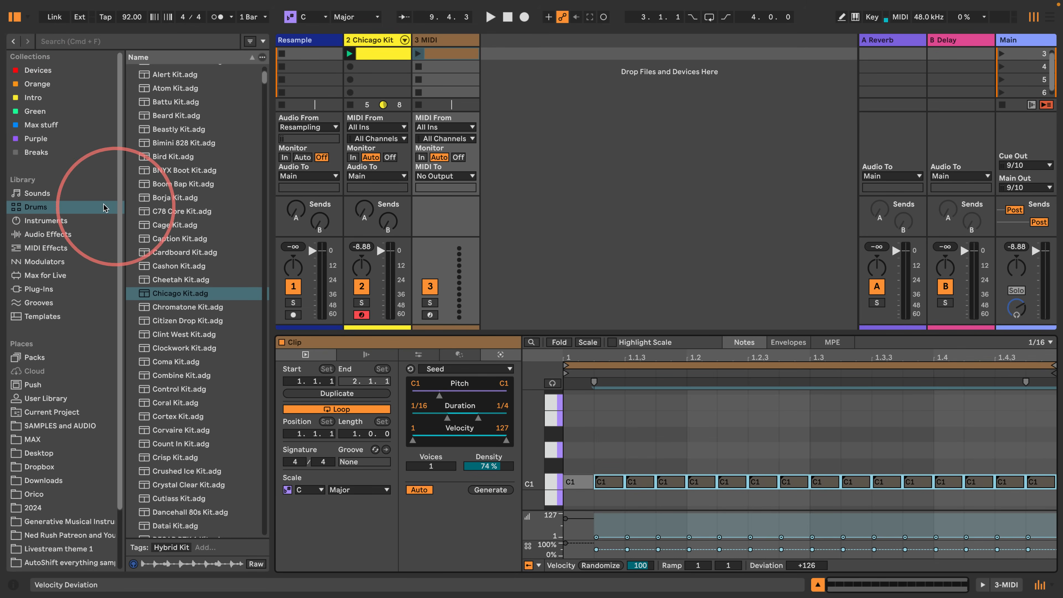
left_click(58, 248)
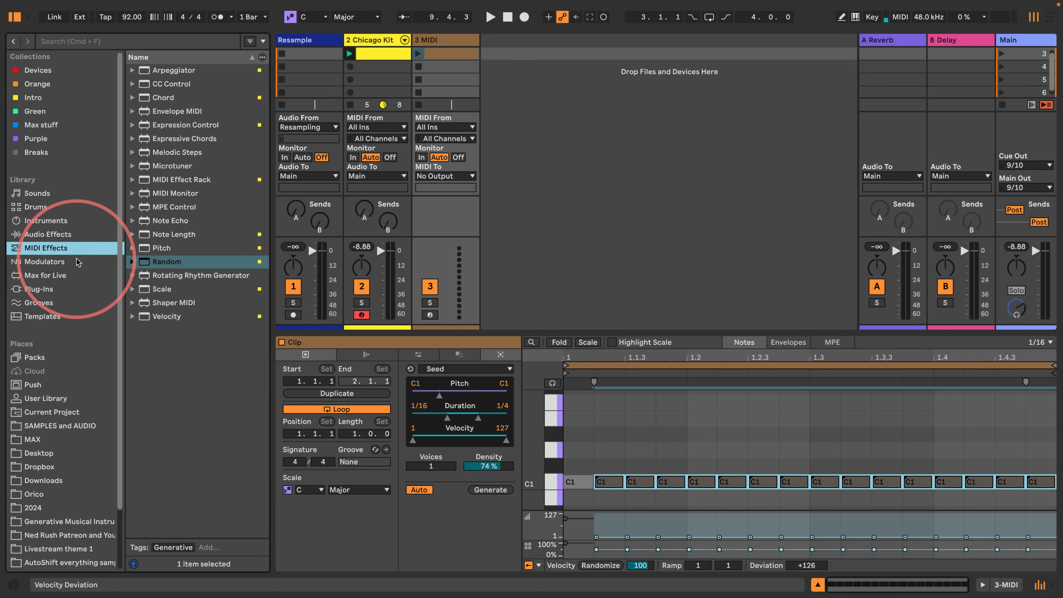
left_click_drag(166, 261, 445, 43)
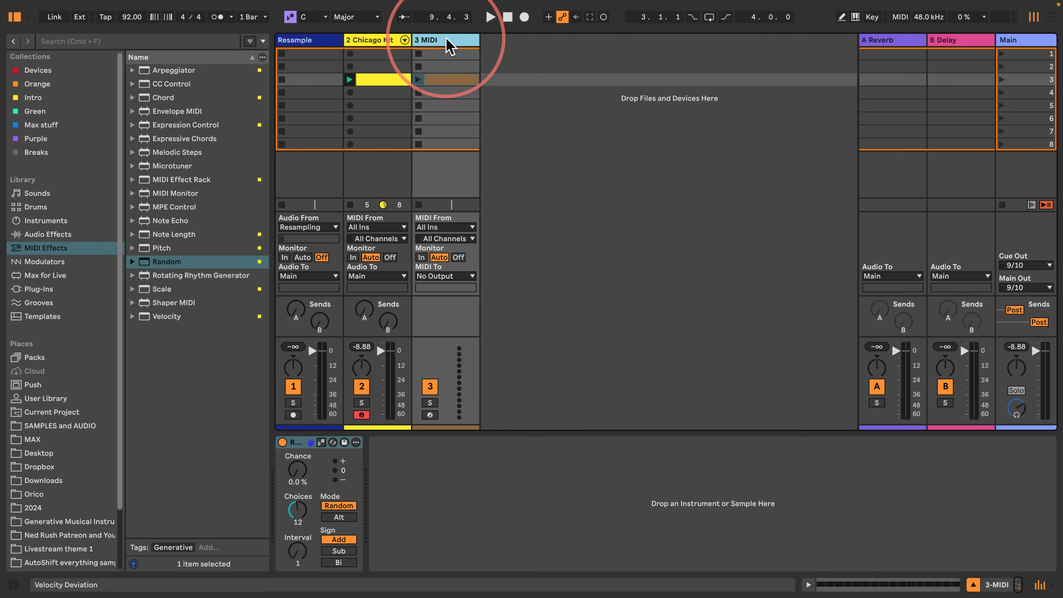
- Rename the new MIDI track as Bass 1
key("super+r")
type("Bass 1")
key("Return")
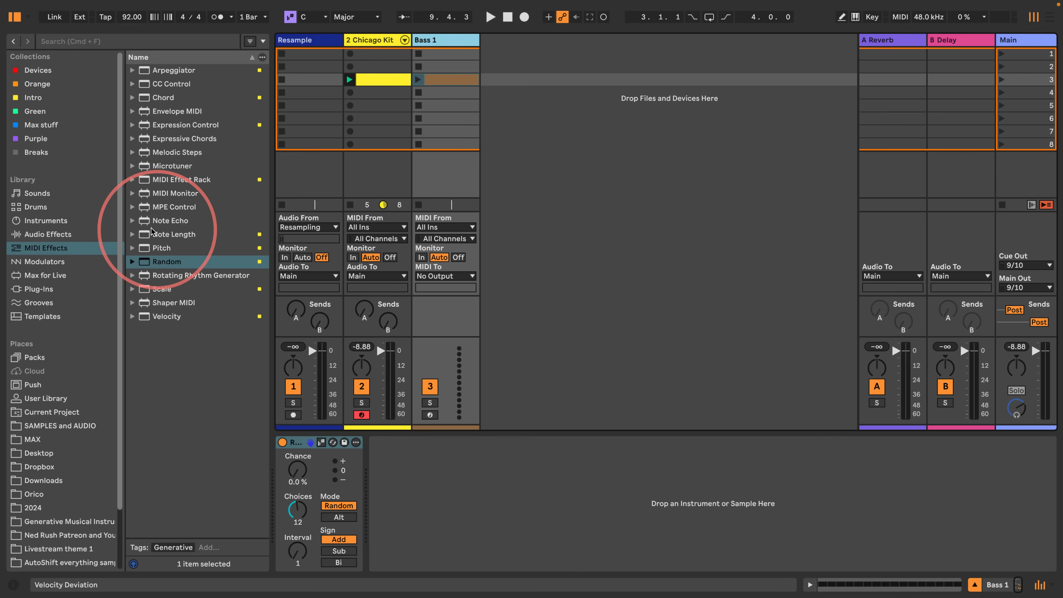
- Filter the Sounds library by Bass and audition the presets from Analog Buzz Bass down to Body Bass
left_click(36, 194)
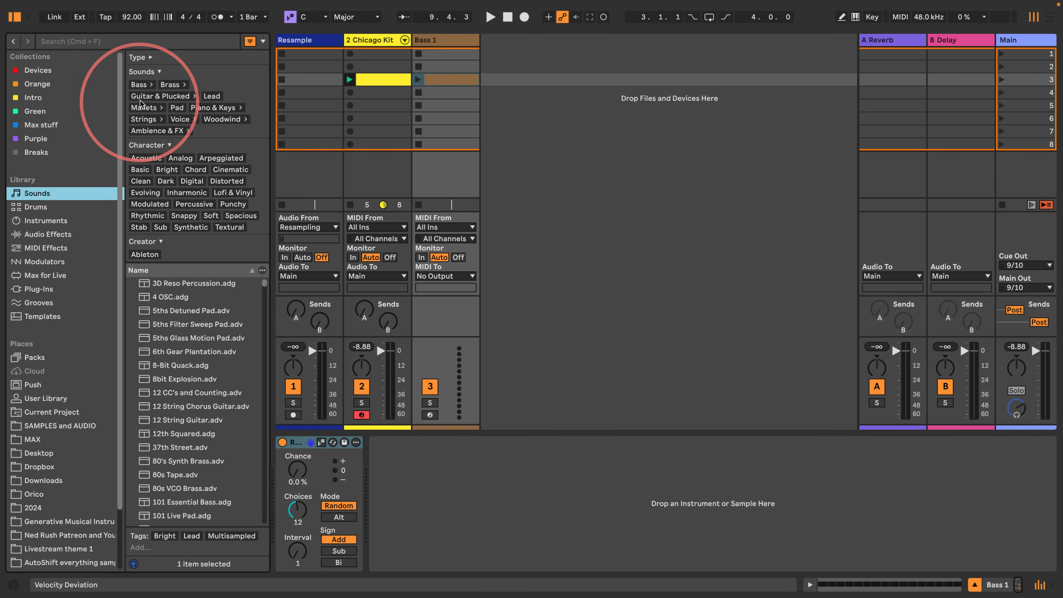
left_click(139, 85)
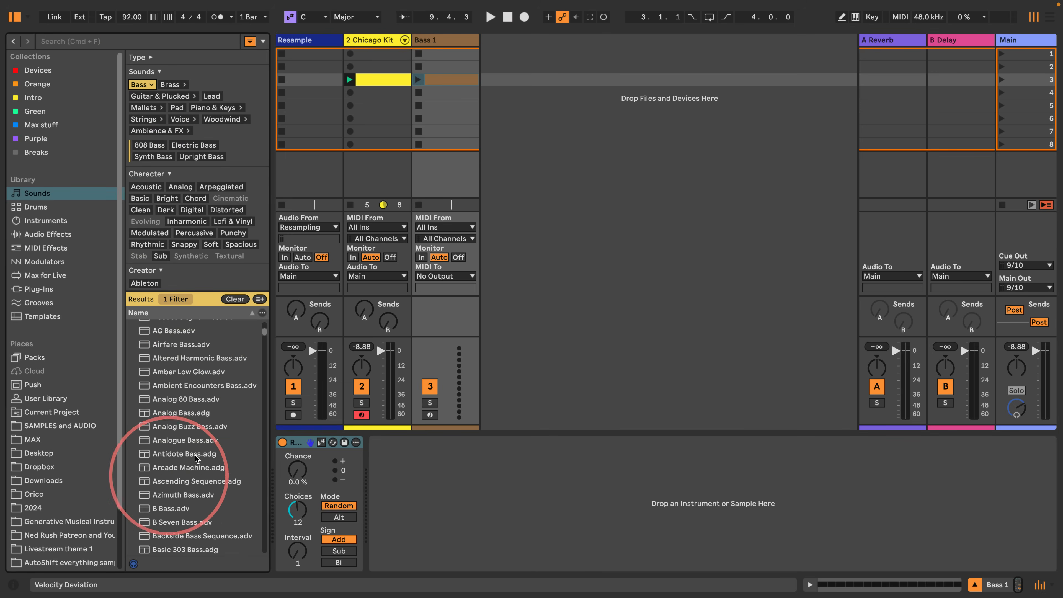
left_click(176, 427)
key("Down")
key("Down")
key("Down")
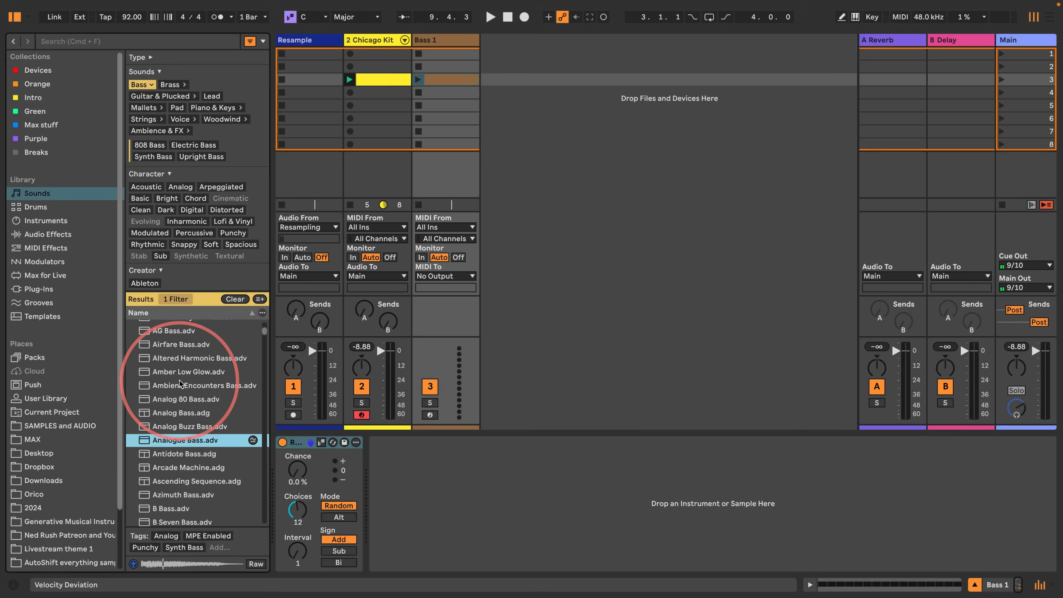
key("Down")
key("Down")
key("Down")
key("Down")
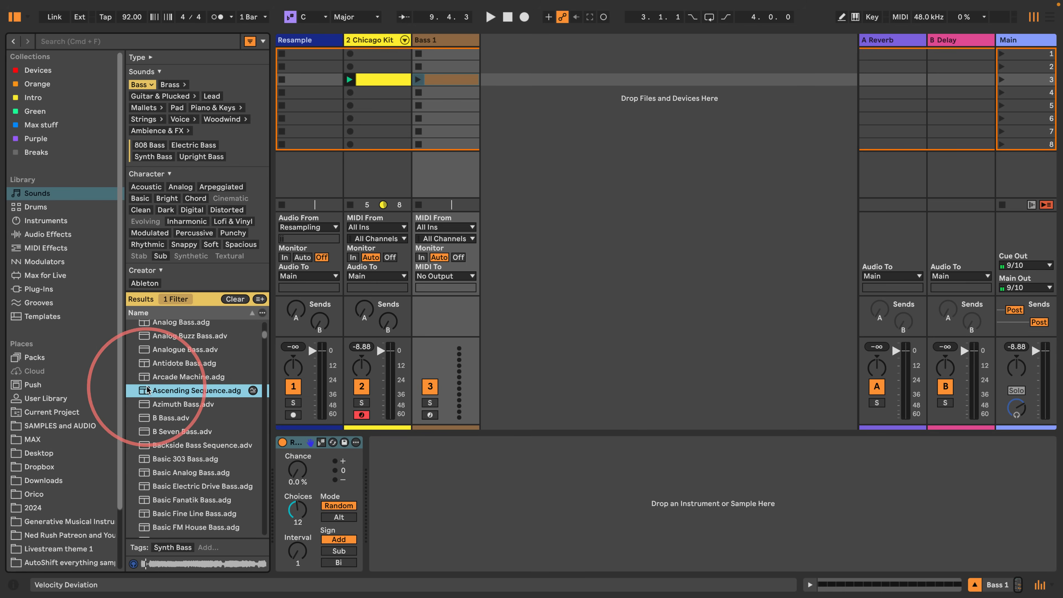
key("Down")
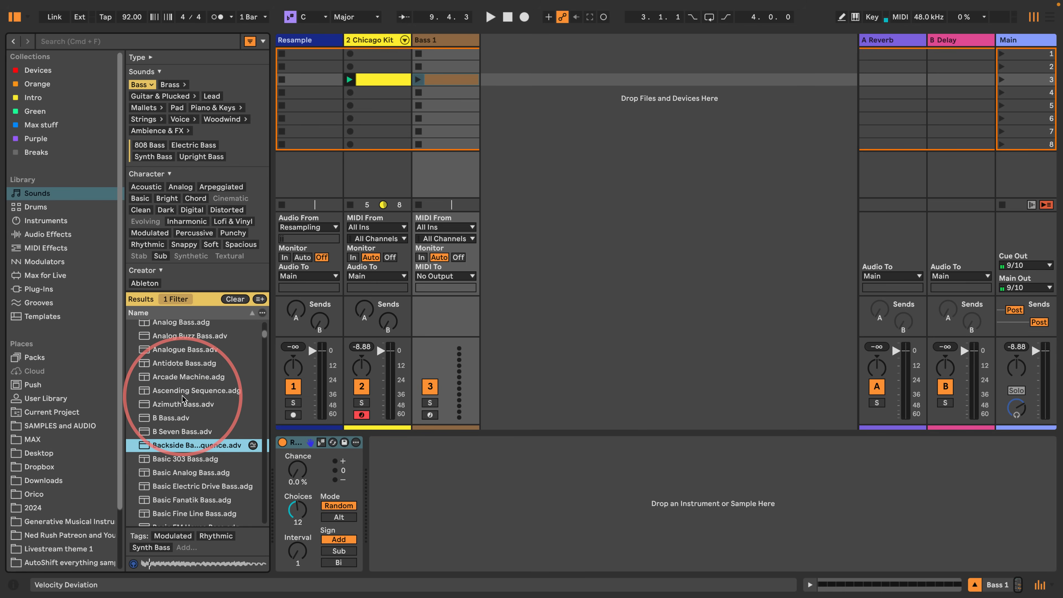
key("Down")
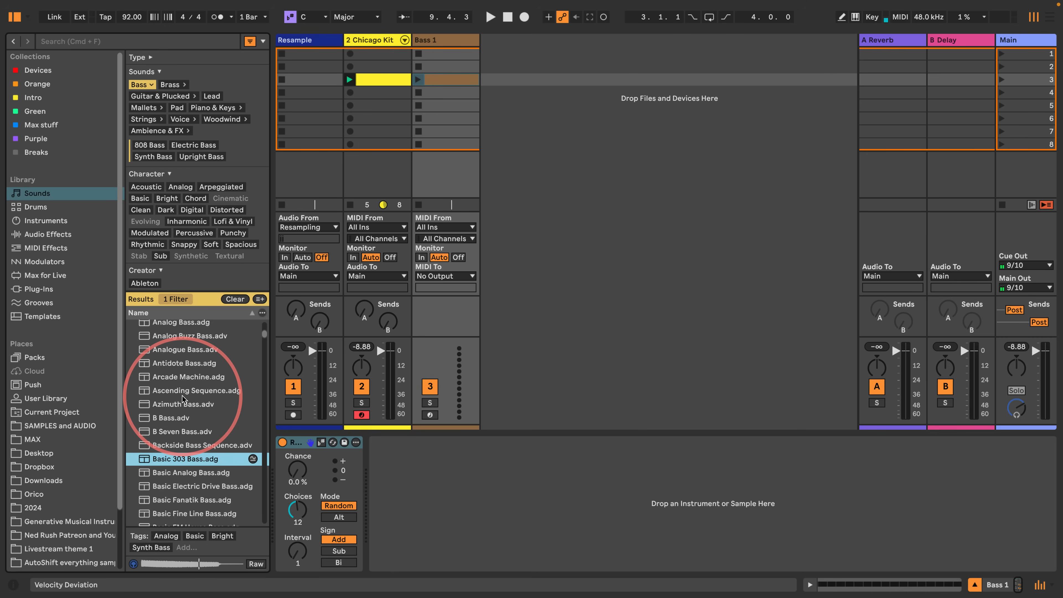
key("Down")
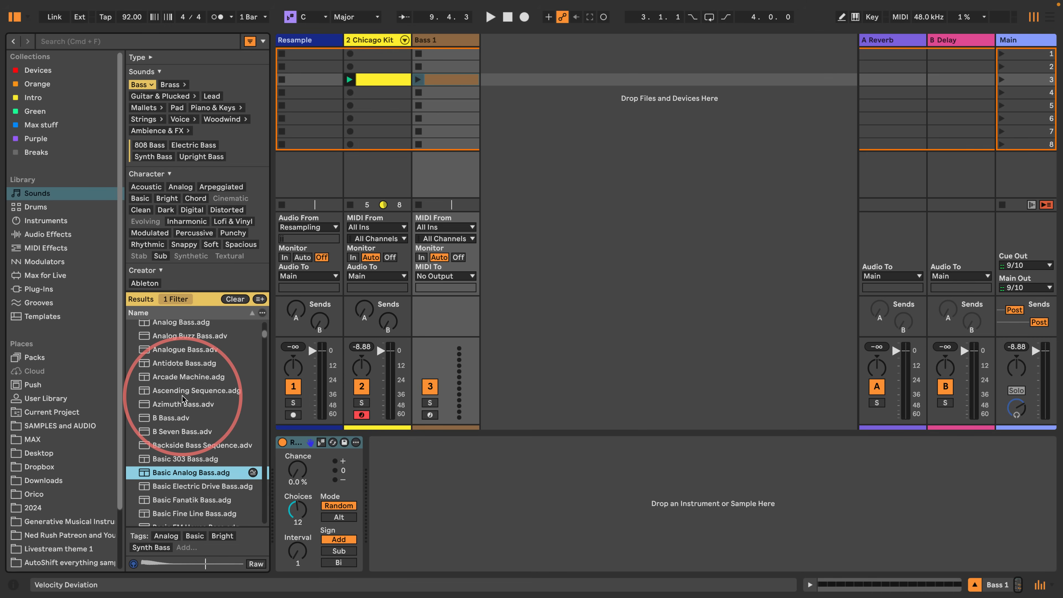
key("Down")
key("Down")
key("Down")
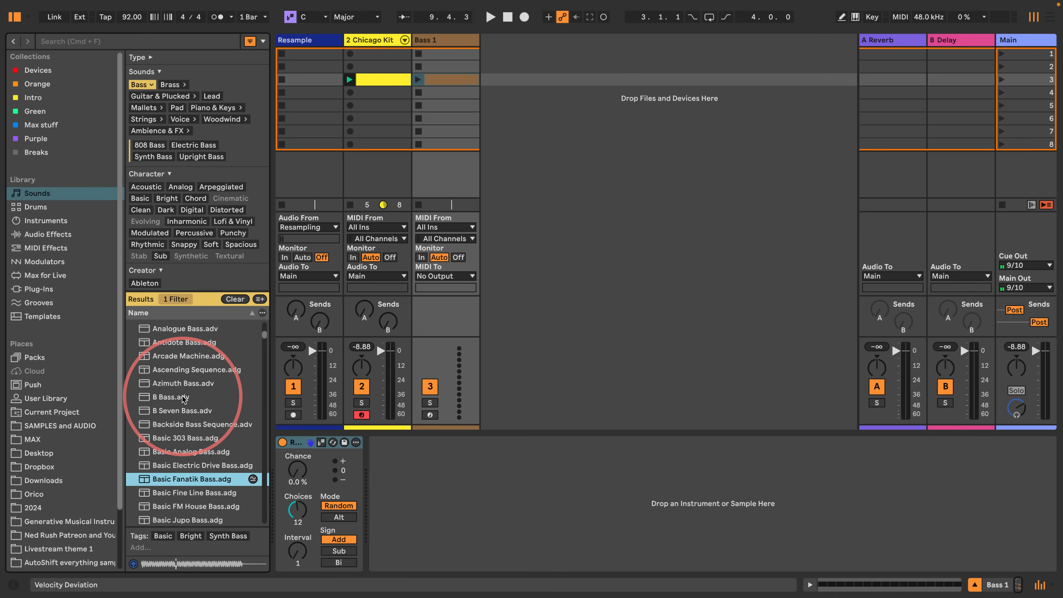
key("Down")
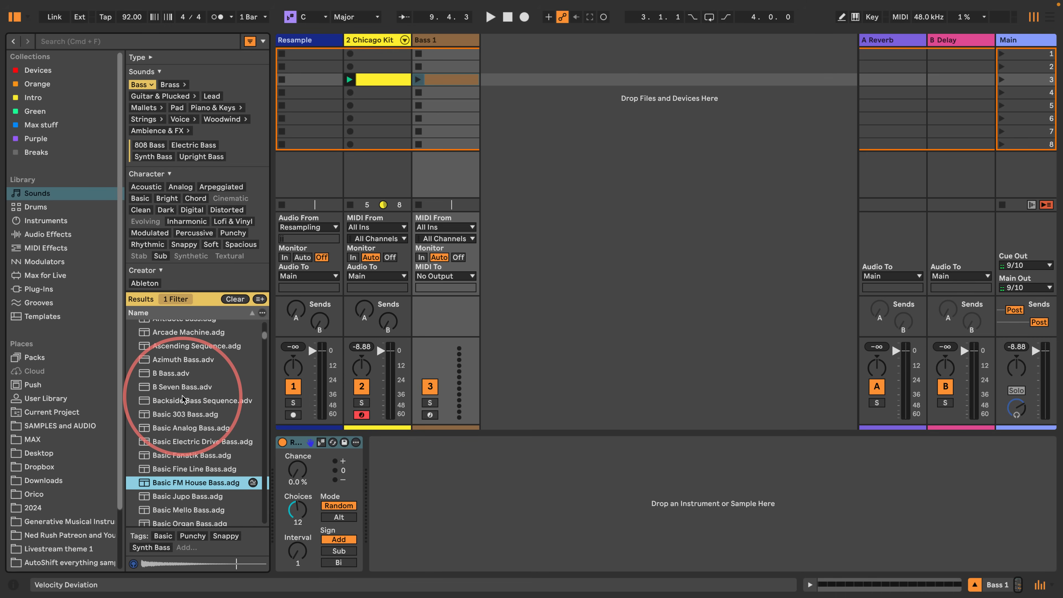
key("Up")
key("Down")
key("Down")
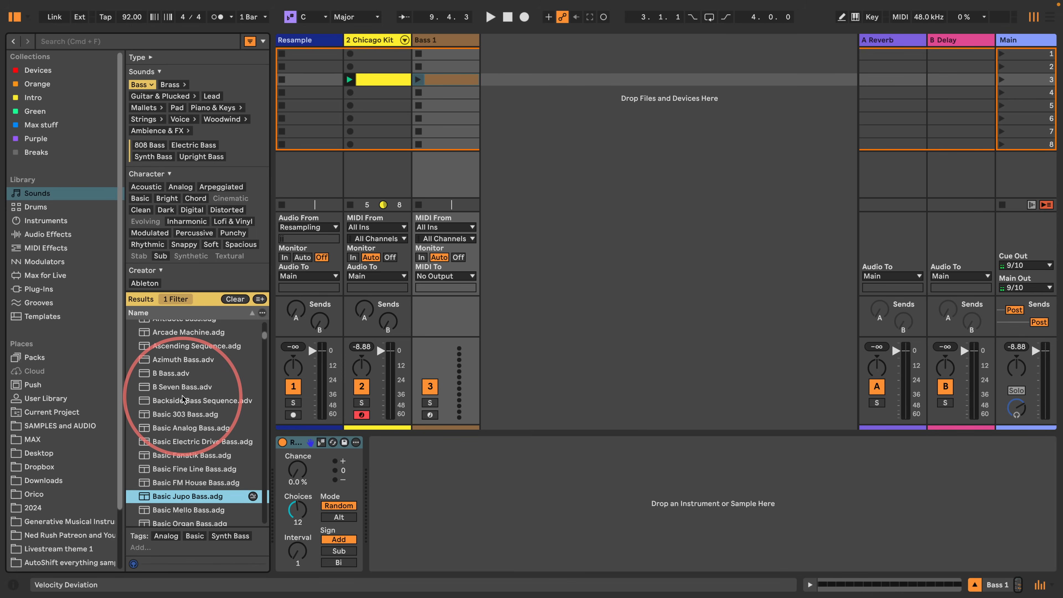
key("Down")
key("Down")
key("Down")
key("Down")
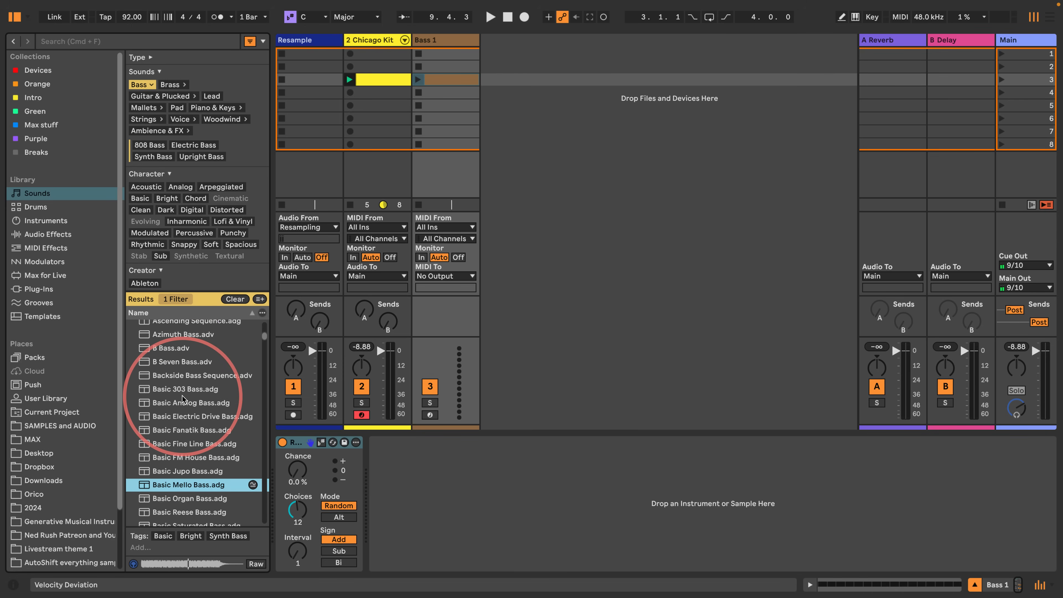
key("Down")
key("Down")
key("Down")
key("Down")
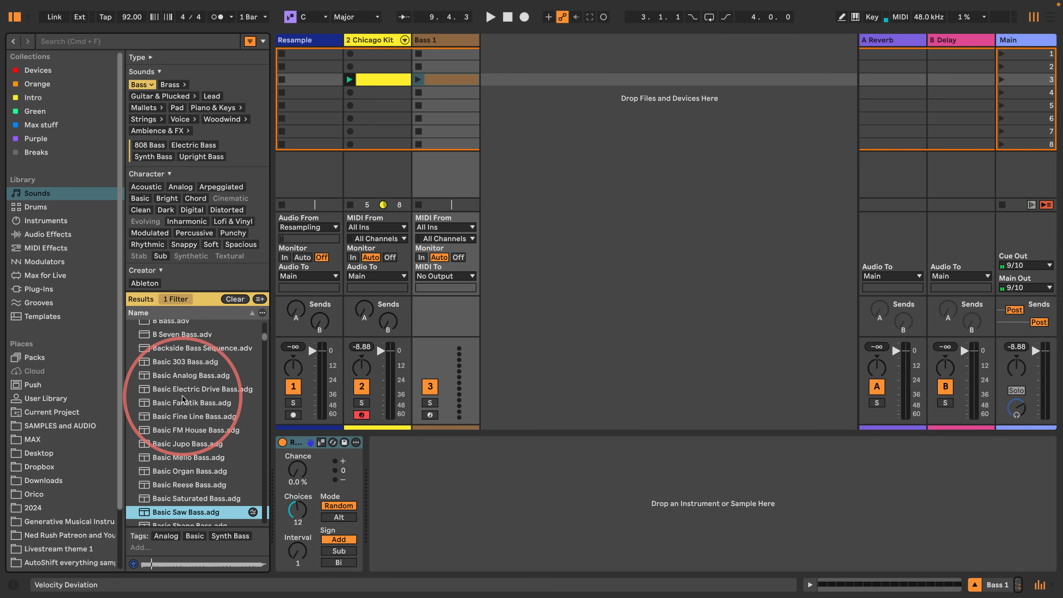
key("Down")
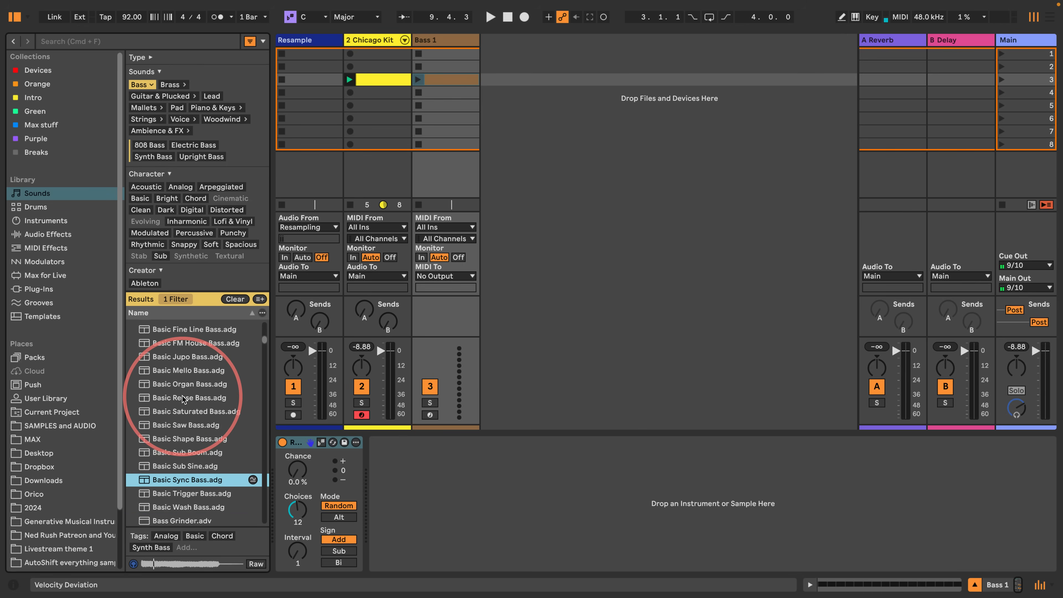
key("Down")
key("Down")
key("Down")
key("Down")
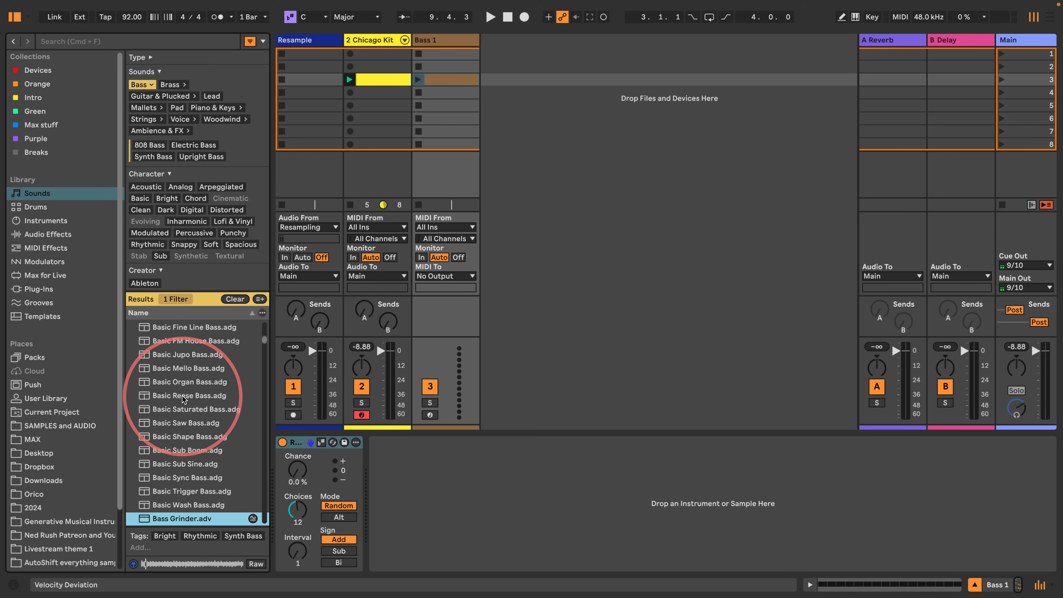
key("Down")
key("Down")
key("Down")
key("Down")
key("Down")
key("Down")
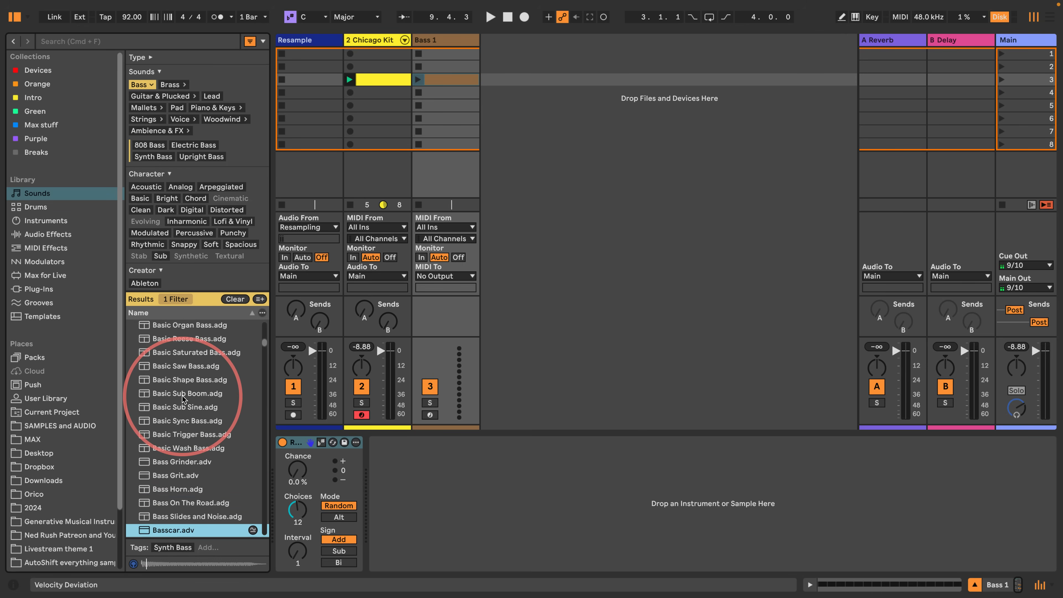
key("Down")
key("Down")
key("Down")
key("Down")
key("Down")
key("Down")
key("Down")
key("Down")
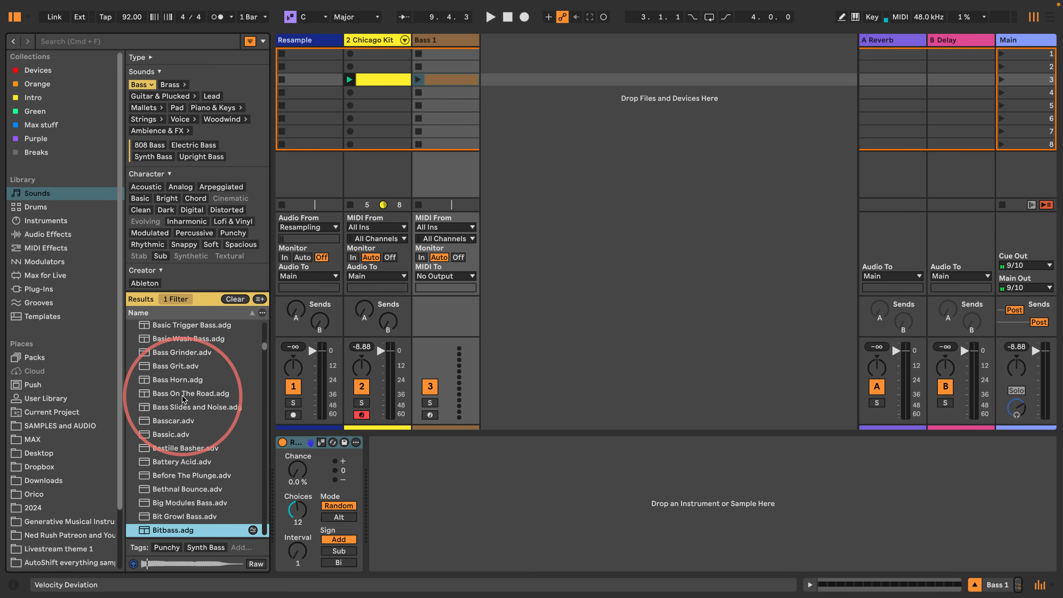
key("Down")
key("Down")
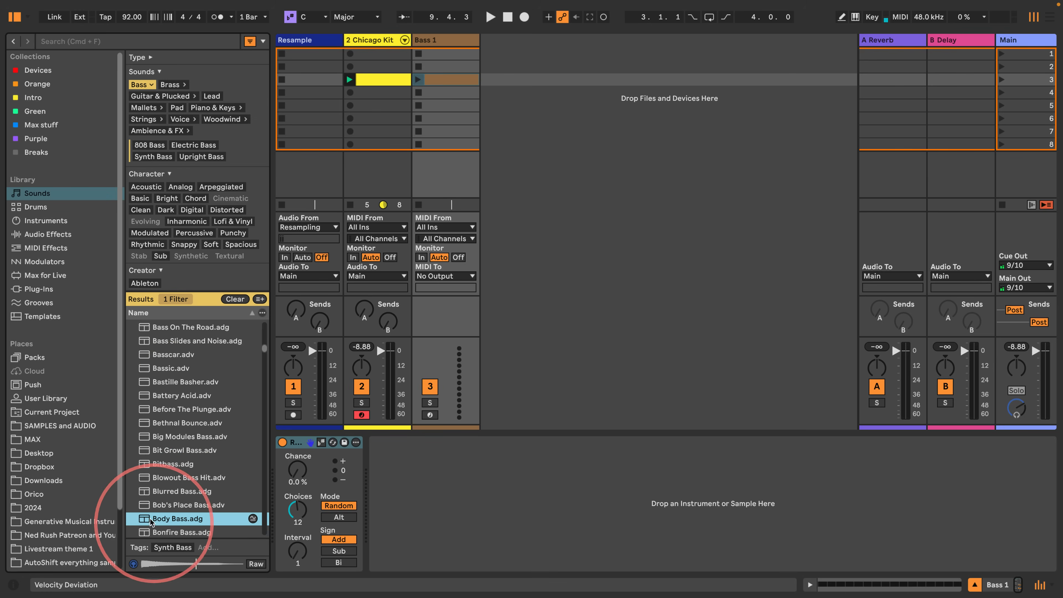
- Load the Body Bass preset after Random on the Bass 1 track and launch the track's clip
left_click_drag(178, 519, 400, 476)
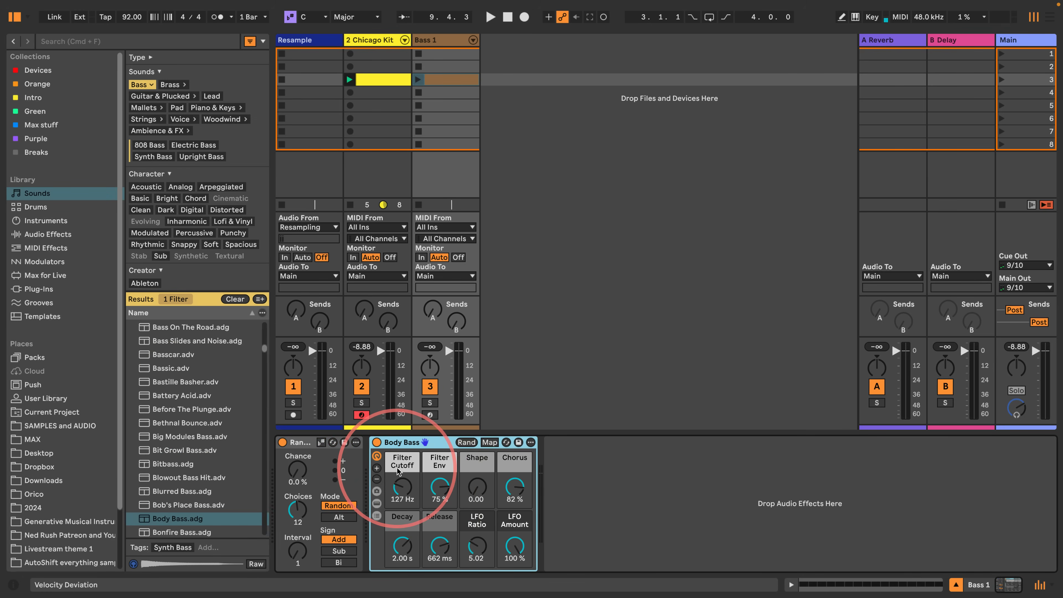
left_click(15, 17)
left_click(149, 79)
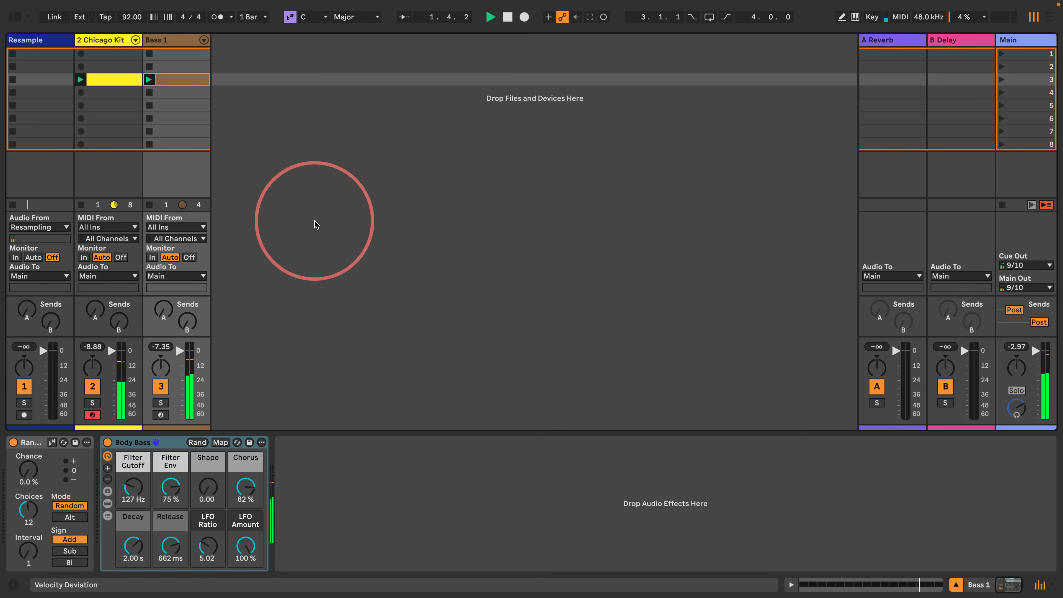
- Add the Limiter audio effect to the Main track and start playback
left_click(14, 17)
left_click(48, 234)
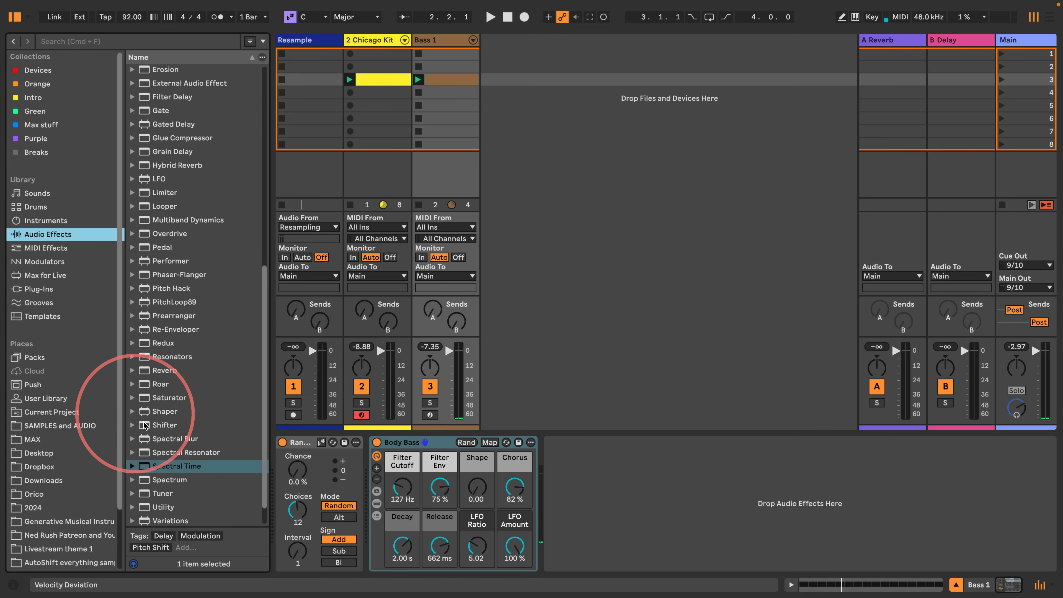
left_click_drag(161, 173, 1022, 51)
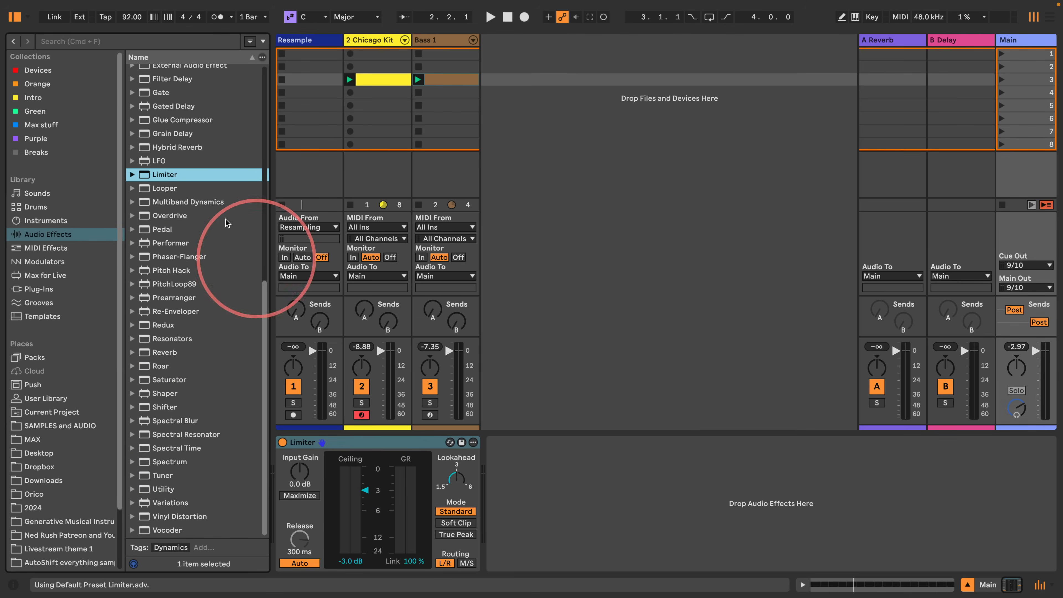
left_click(15, 16)
key("space")
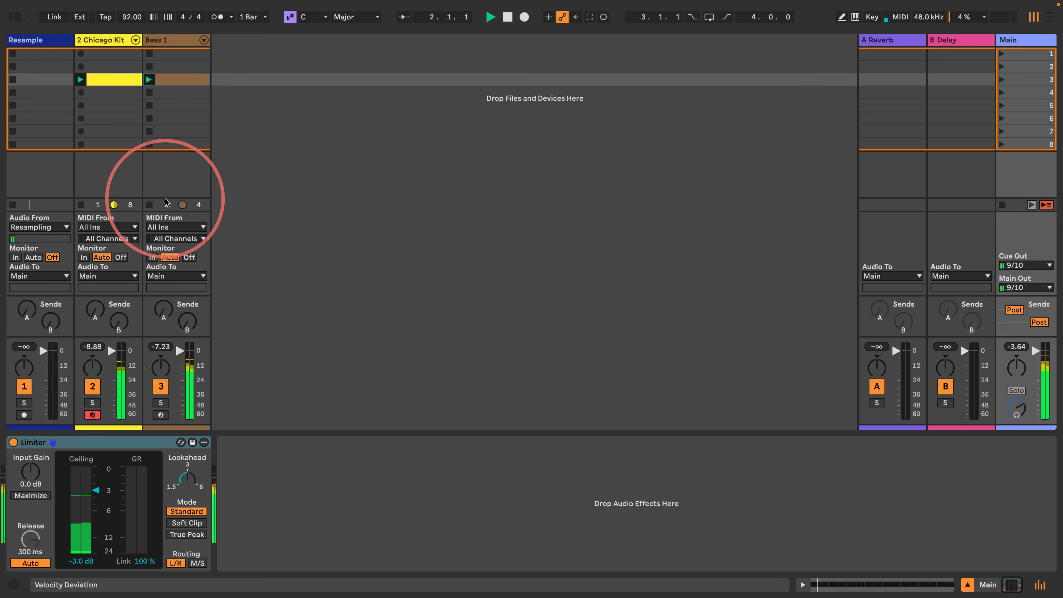
- Lower the Bass 1 track volume slightly and set the scale to Minor Blues
left_click(186, 40)
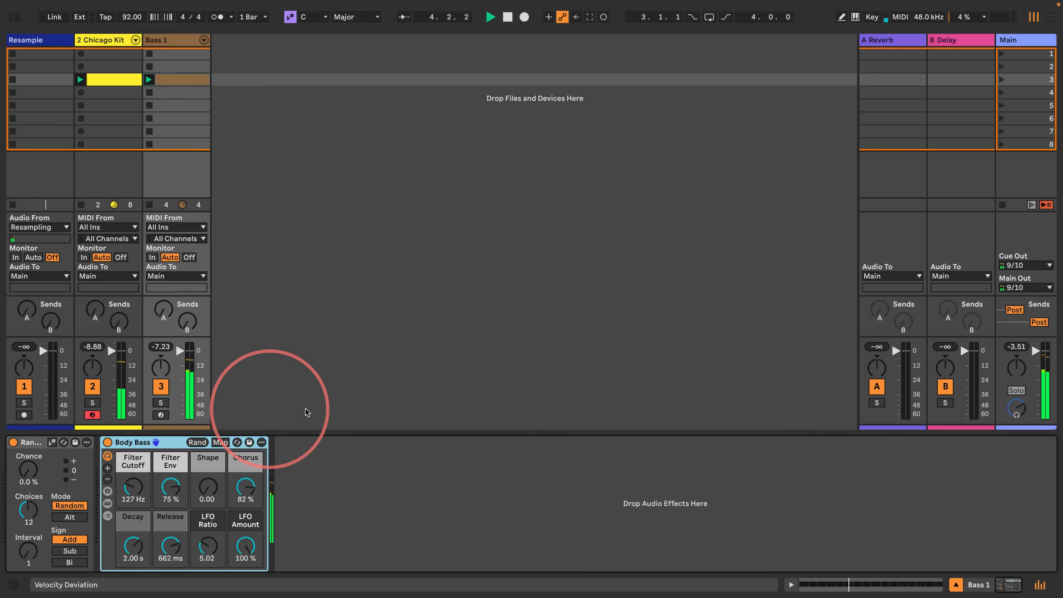
left_click(180, 354)
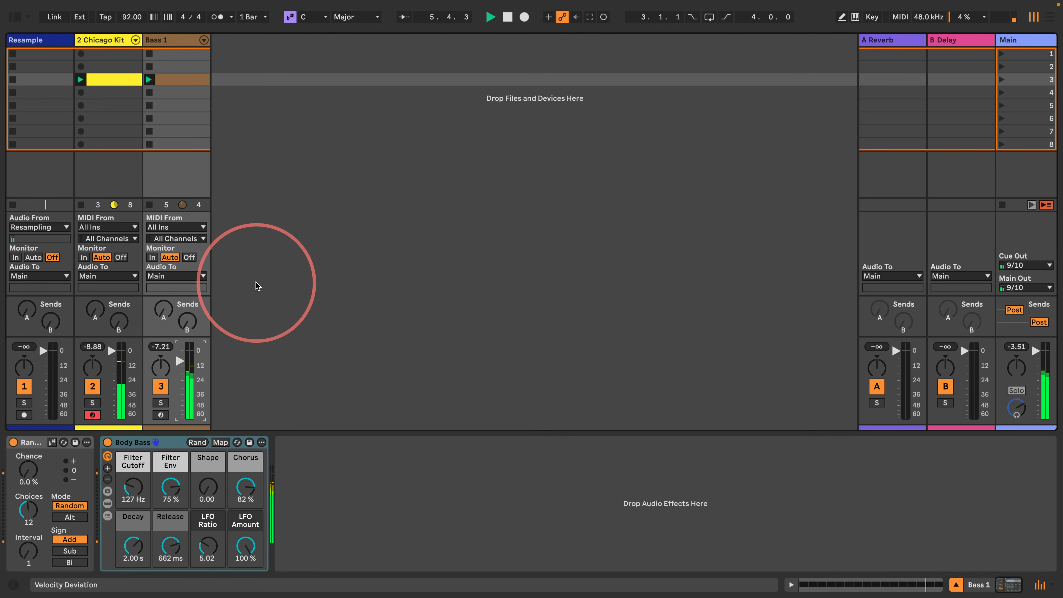
left_click(358, 17)
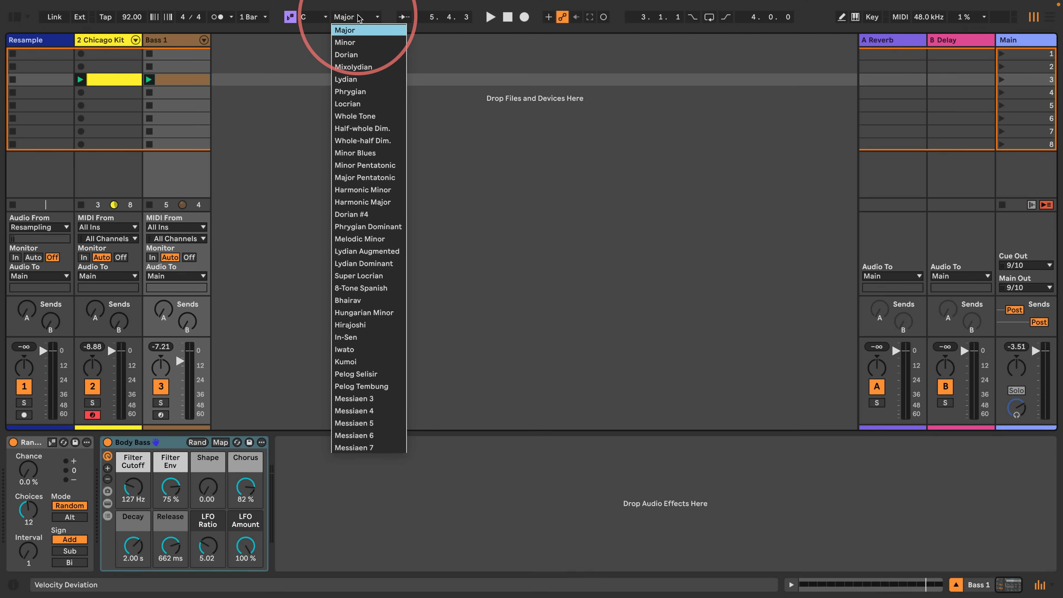
left_click(368, 154)
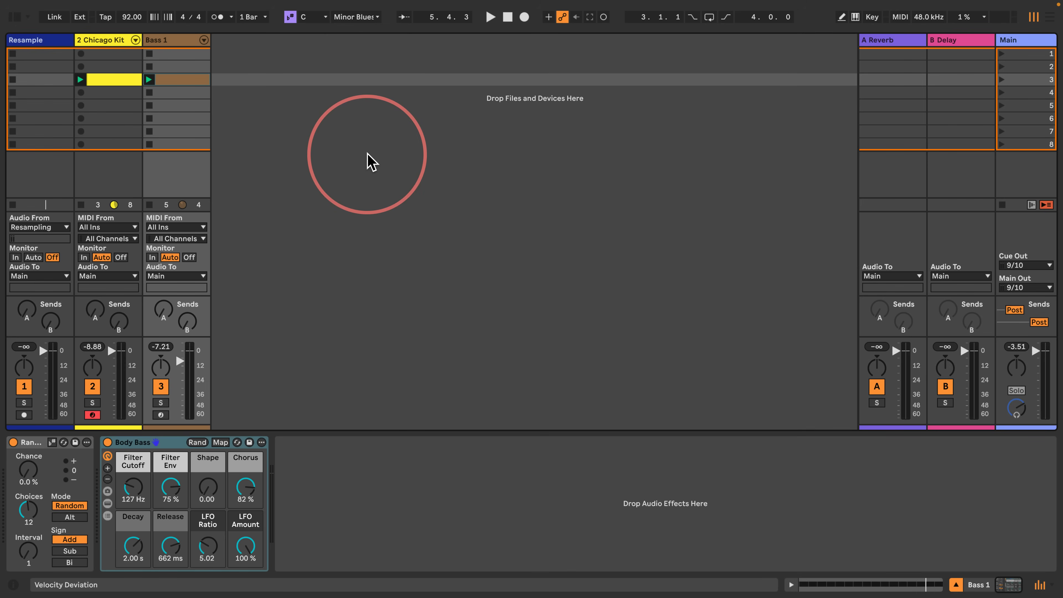
- Check the scale setting in the Bass 1 clip, and turn the scale off for the Chicago Kit clip
double_click(172, 79)
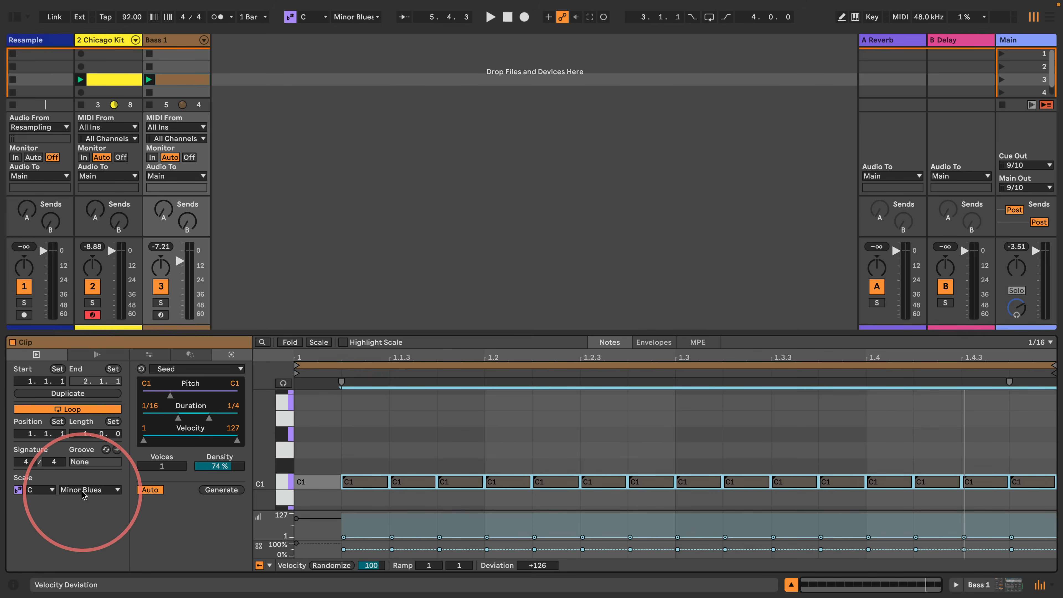
left_click(115, 80)
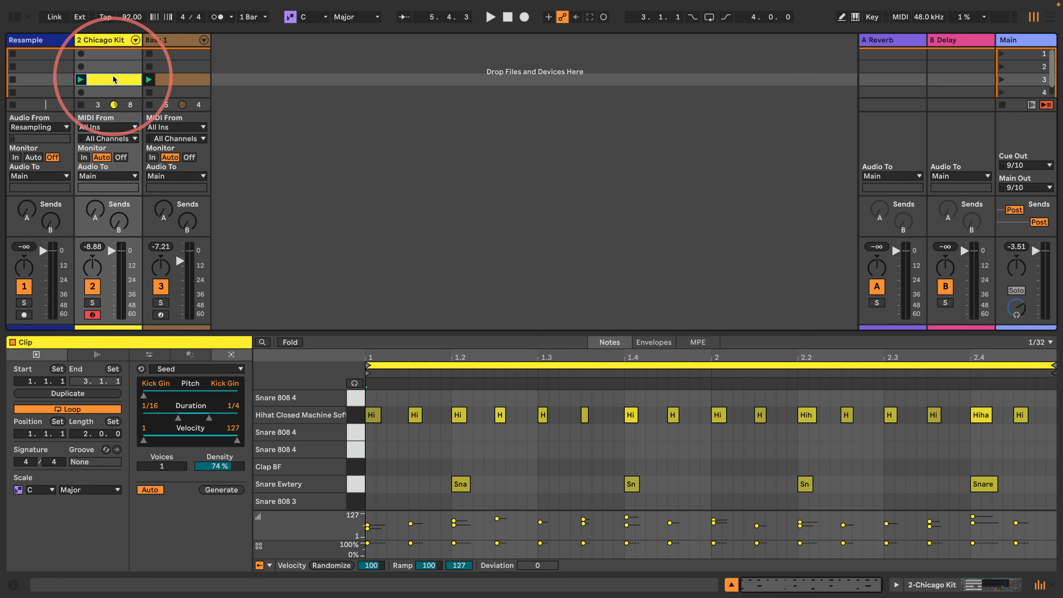
left_click(18, 489)
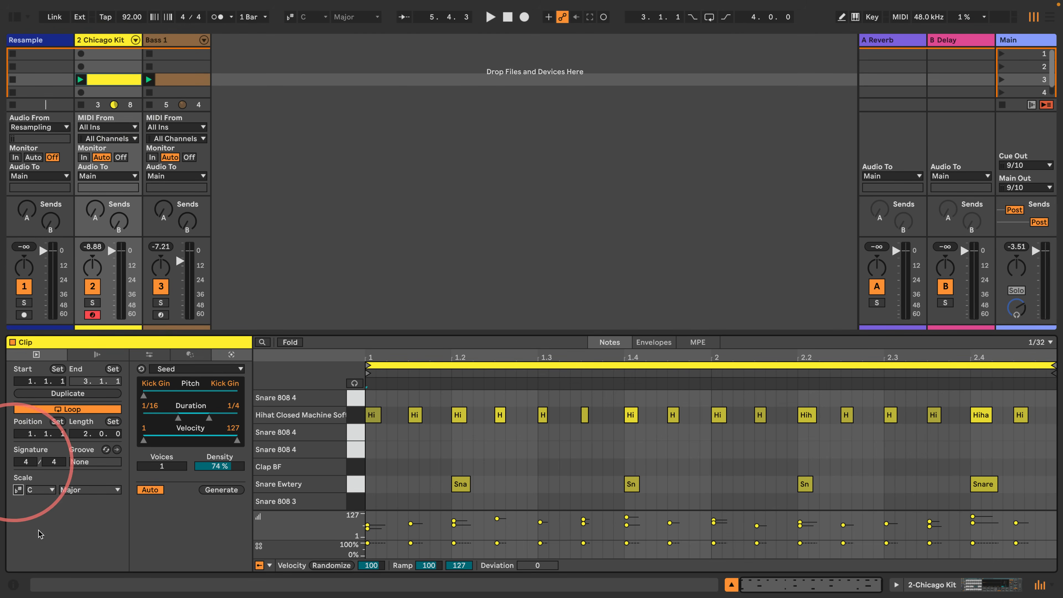
left_click(18, 489)
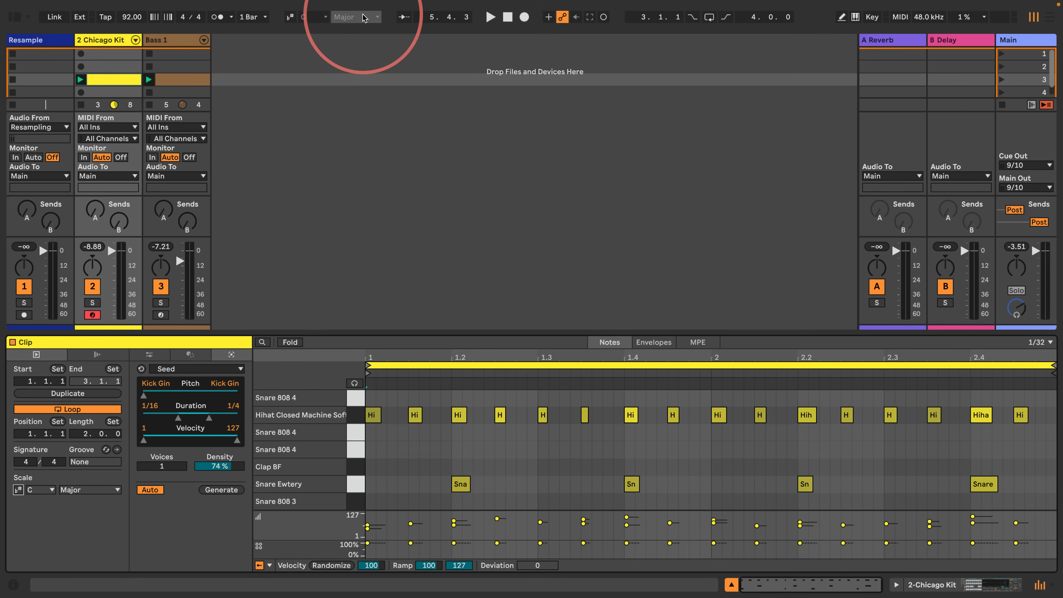
- Make the Random device on the Bass 1 track follow the current scale
left_click(176, 80)
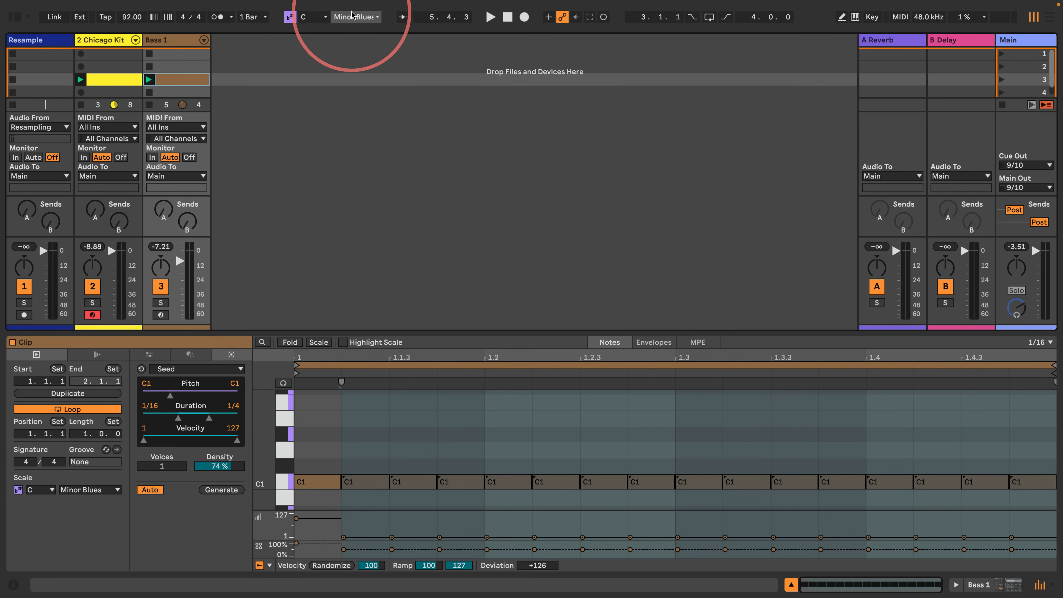
left_click(168, 40)
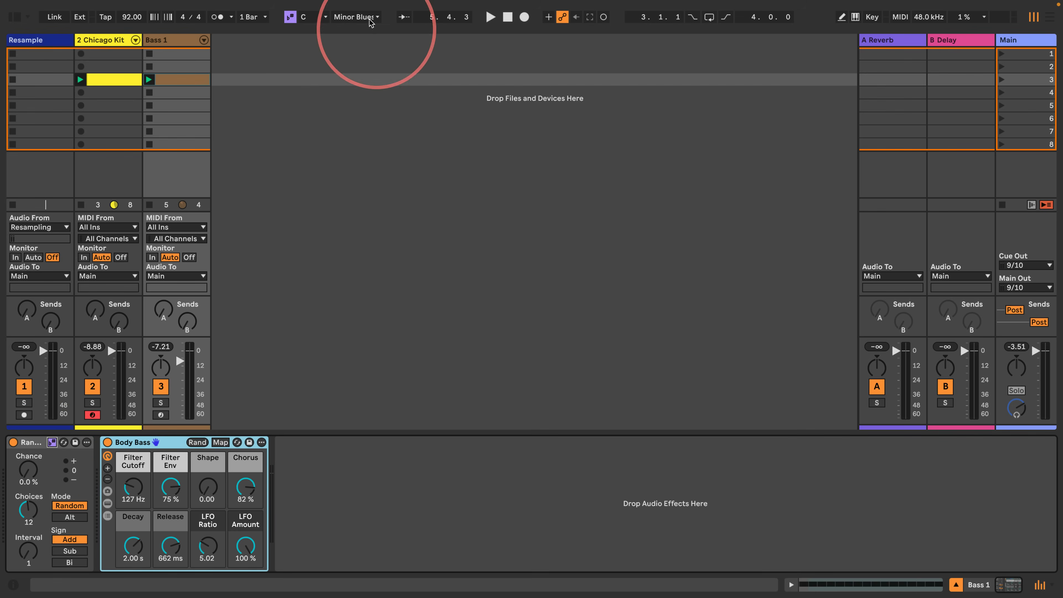
- Show the Bass 1 clip and devices together, and during playback set Random's chance to 47 % with the sign Bi
double_click(180, 80)
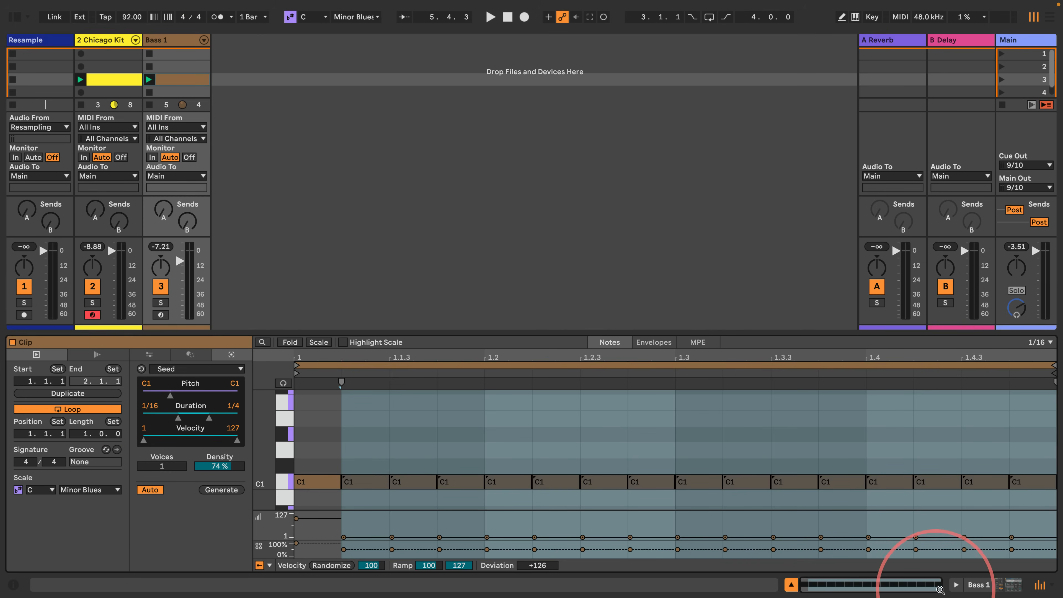
left_click(957, 585)
key("space")
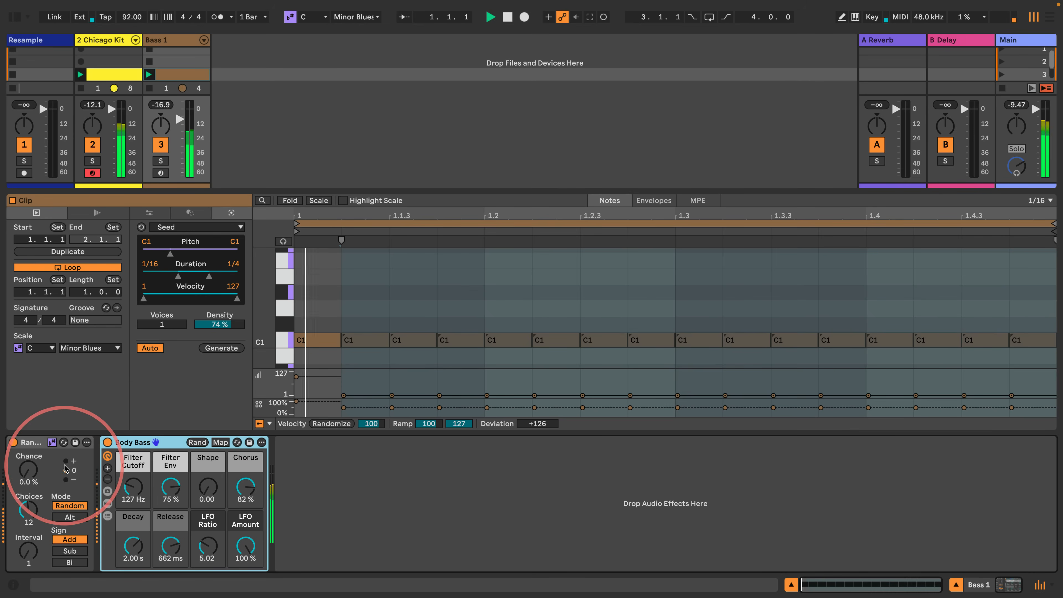
mouse_move(28, 470)
left_mouse_down()
mouse_move(28, 459)
mouse_move(28, 469)
left_mouse_up()
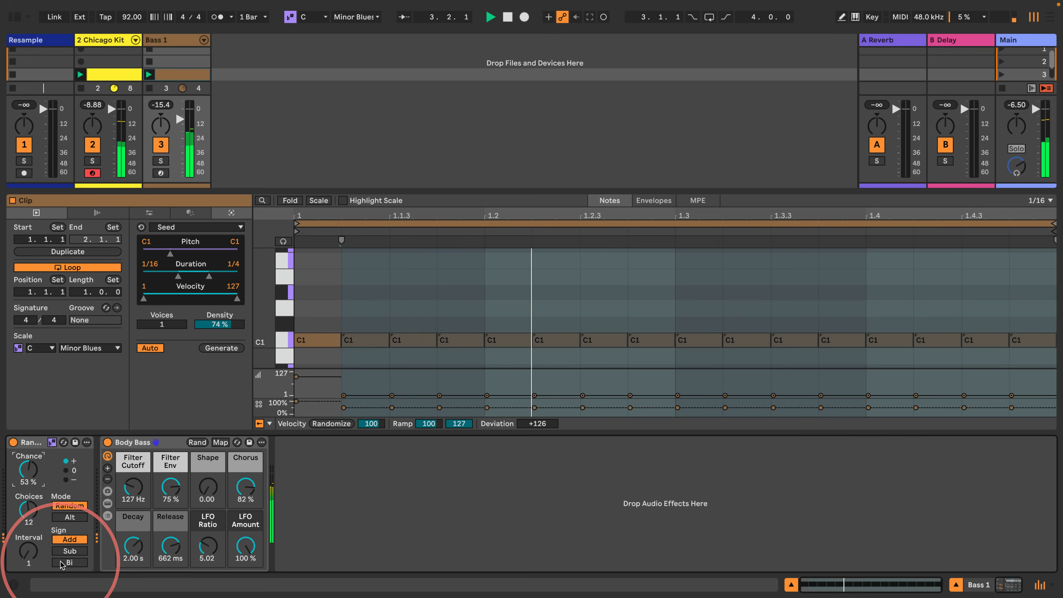
left_click_drag(28, 470, 28, 472)
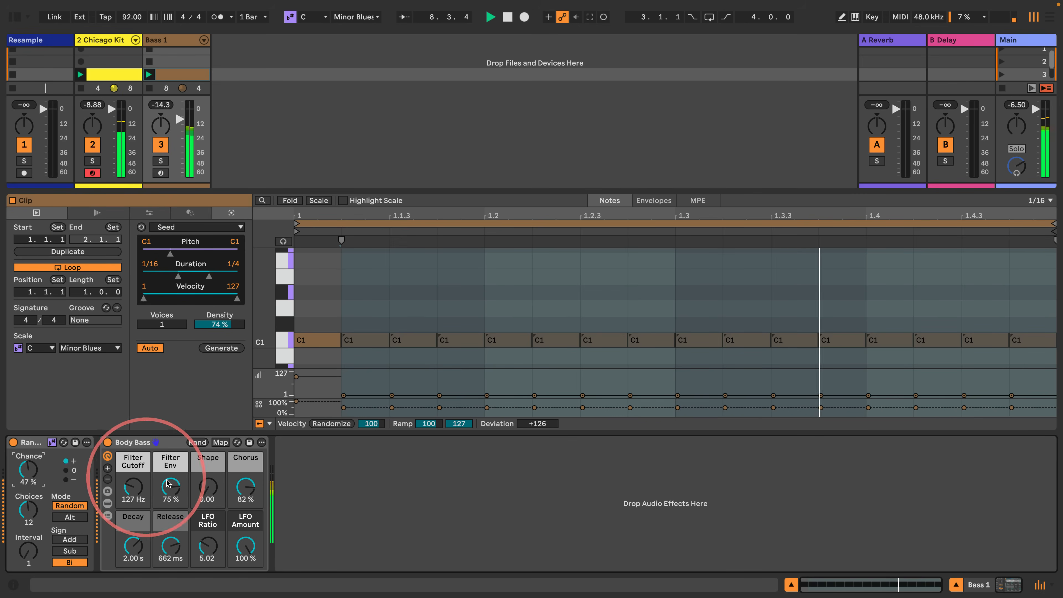
- Set Body Bass's Filter Cutoff to 20.0 Hz and its Decay to 676 ms
left_click_drag(134, 487, 134, 519)
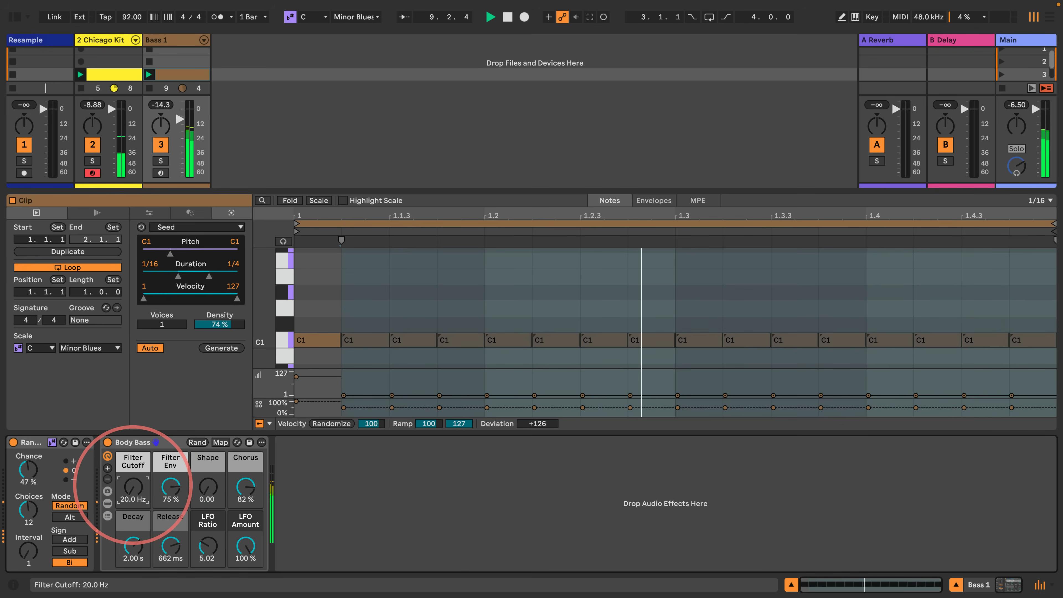
left_click(132, 546)
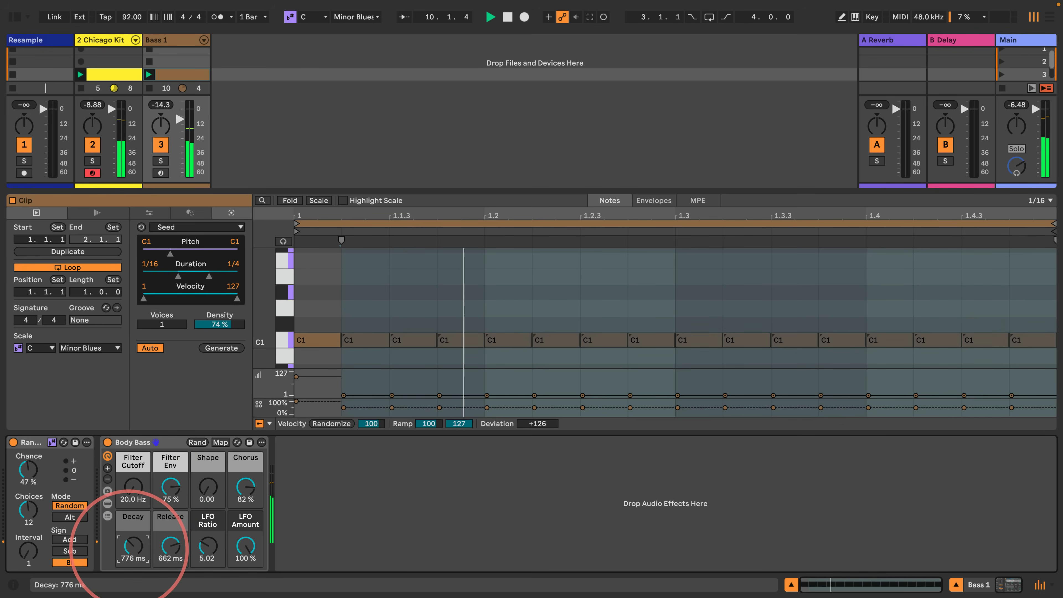
left_click_drag(133, 546, 133, 549)
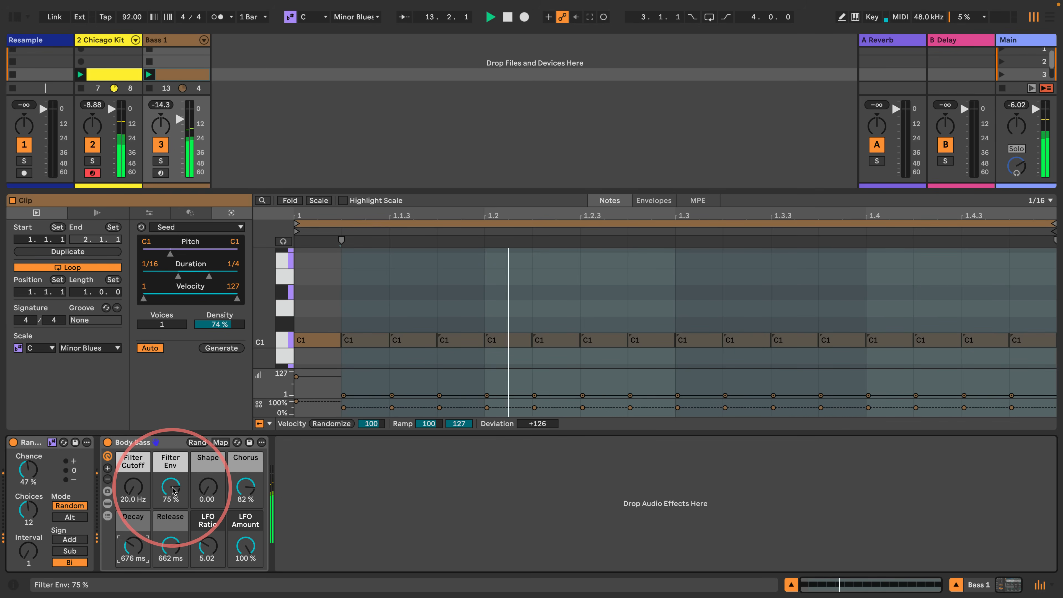
- Stop playback and add a new MIDI track named chords 1 after Bass 1
left_click(15, 17)
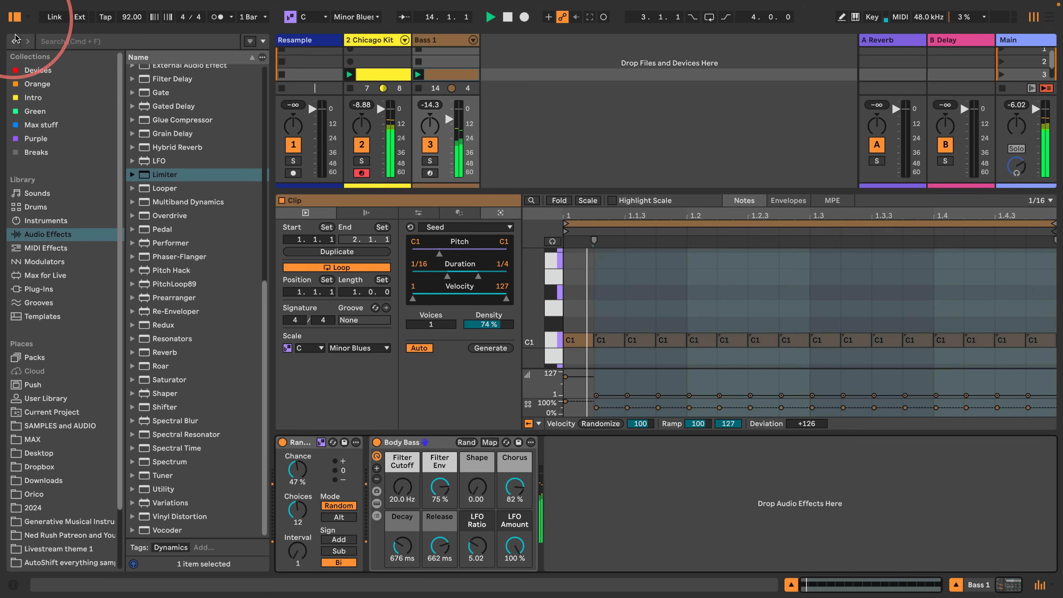
key("space")
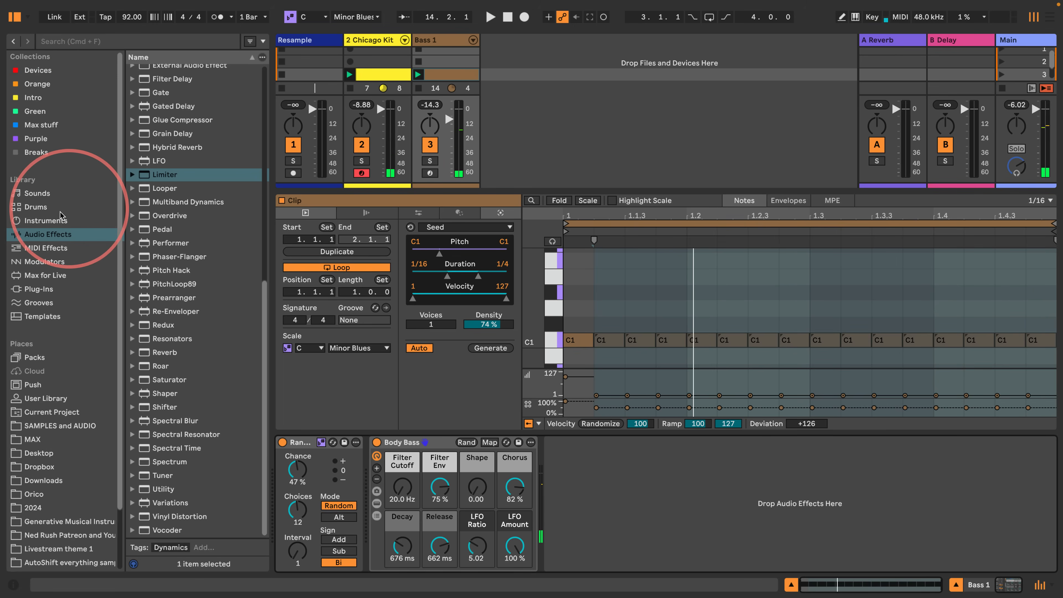
left_click(31, 222)
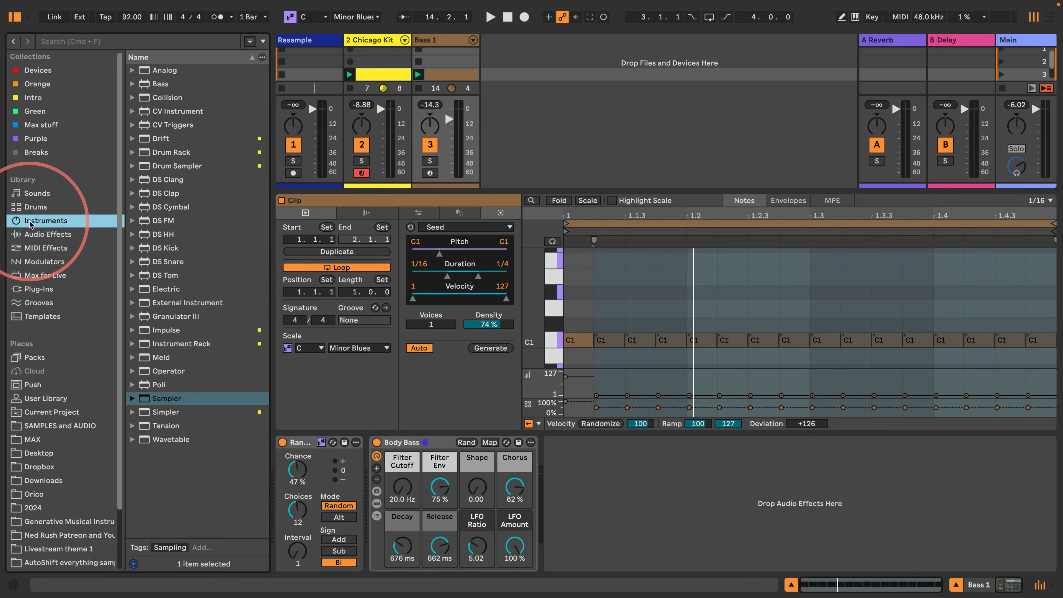
left_click(446, 44)
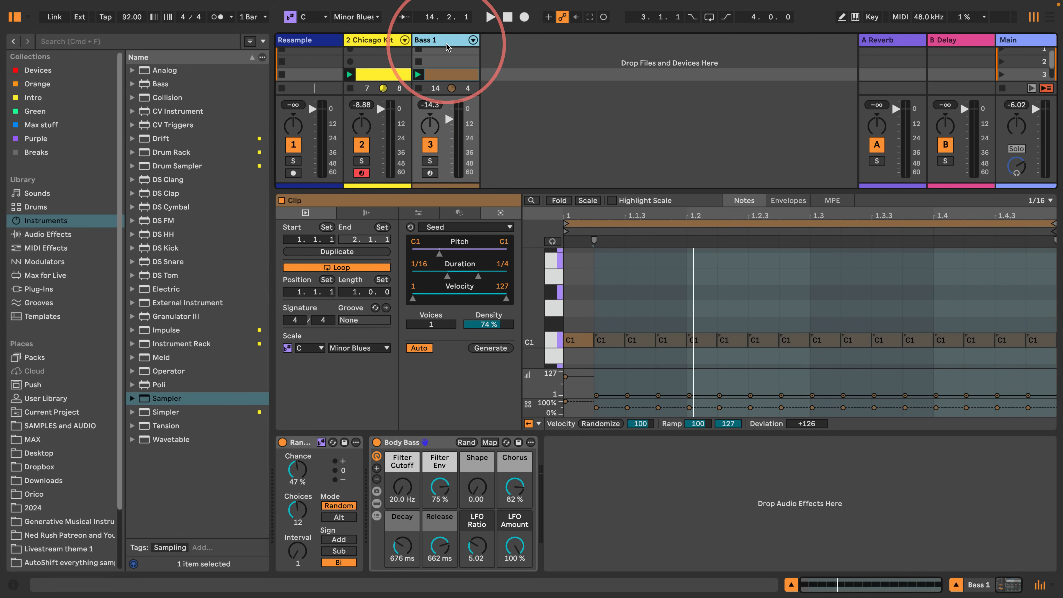
key("super+shift+t")
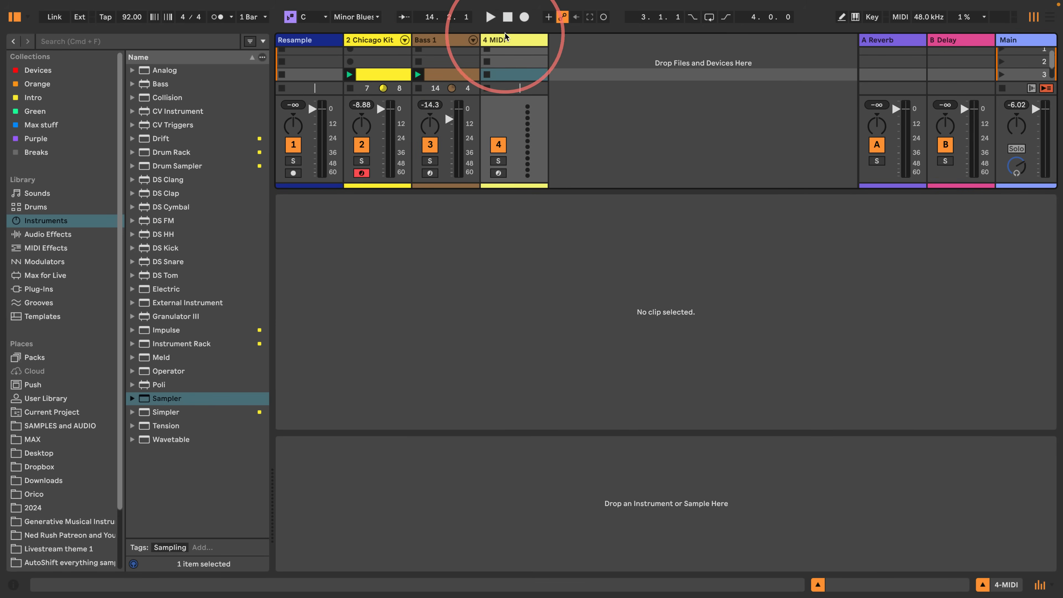
key("super+r")
type("chor")
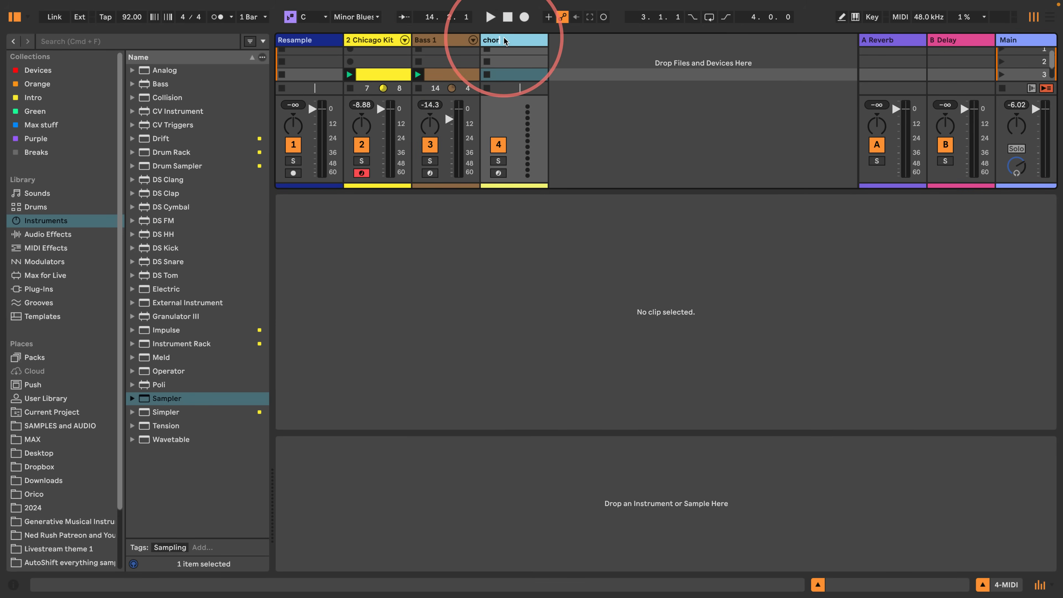
type("ds 1")
key("Return")
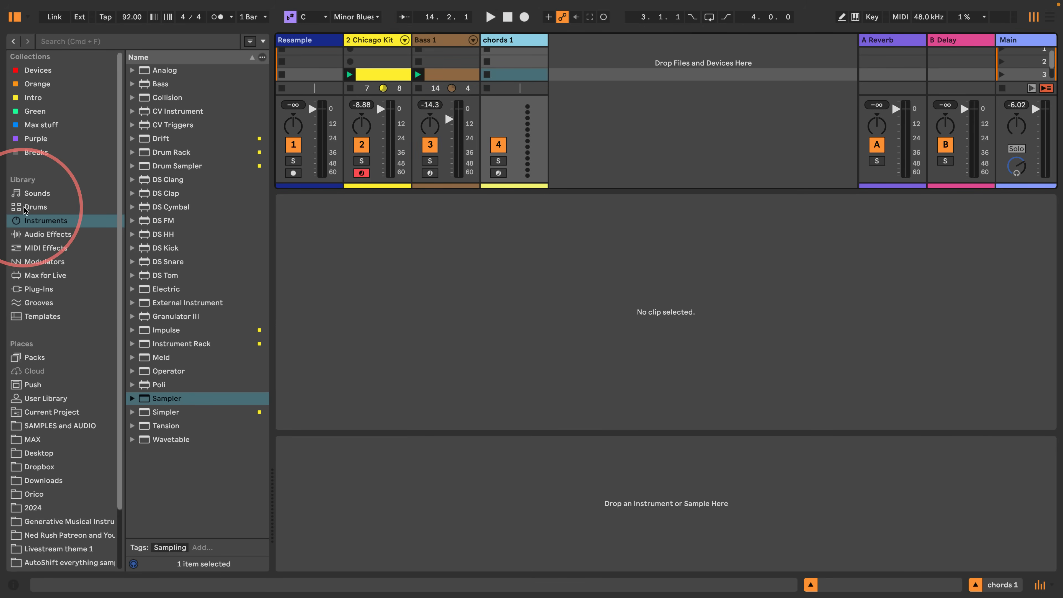
- Widen the browser and filter the Sounds library to Piano & Keys presets
left_click(26, 195)
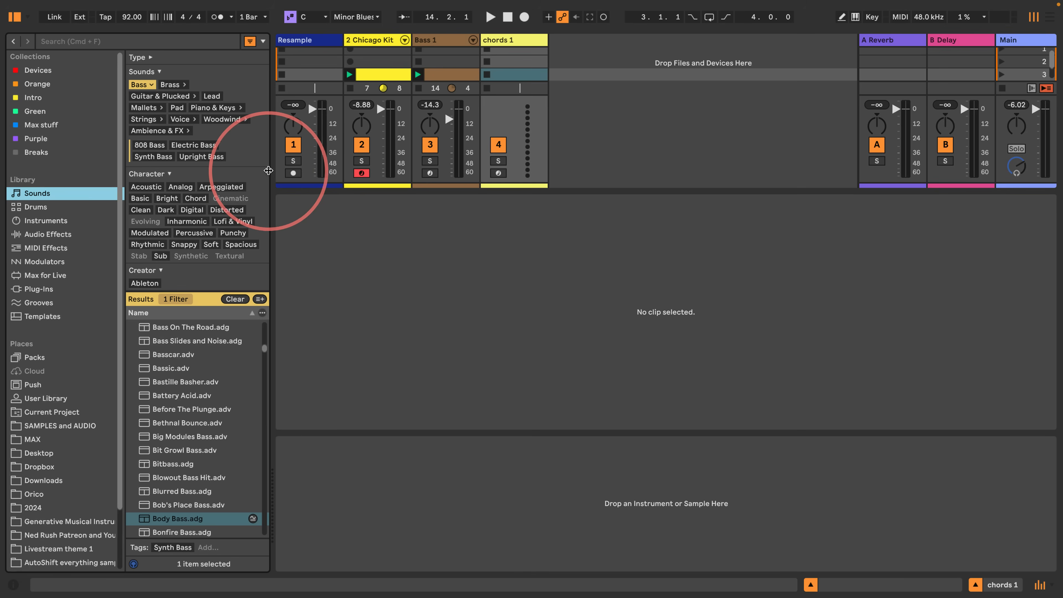
left_click_drag(272, 179, 373, 179)
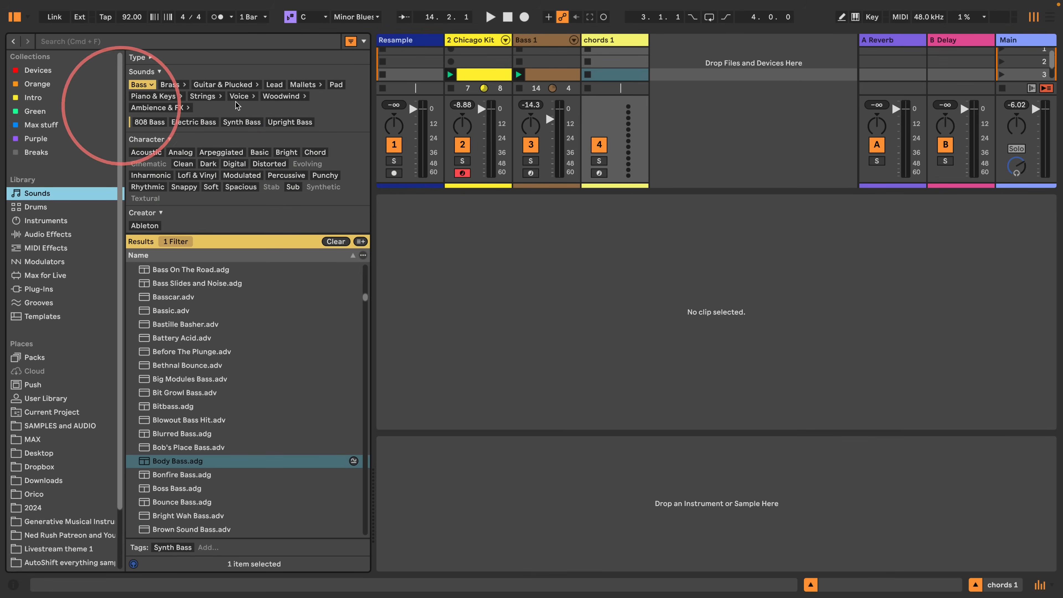
left_click(153, 96)
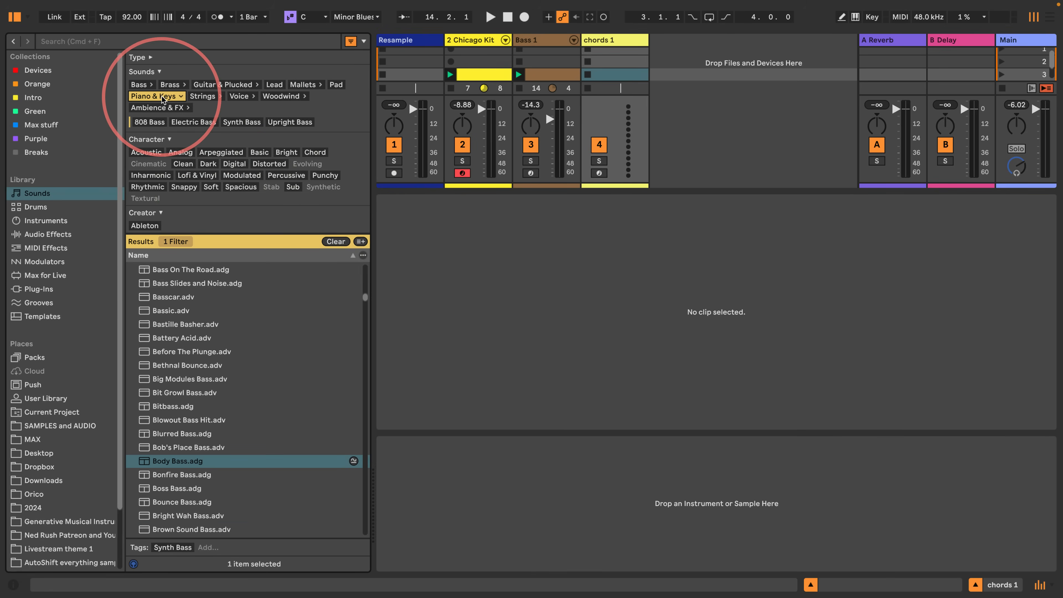
- Audition the Piano & Keys presets one after another, from around Belleville Keys down to Classical Keys and back to Classic JX Wave
left_click(179, 284)
key("Down")
key("Down")
key("Down")
key("Down")
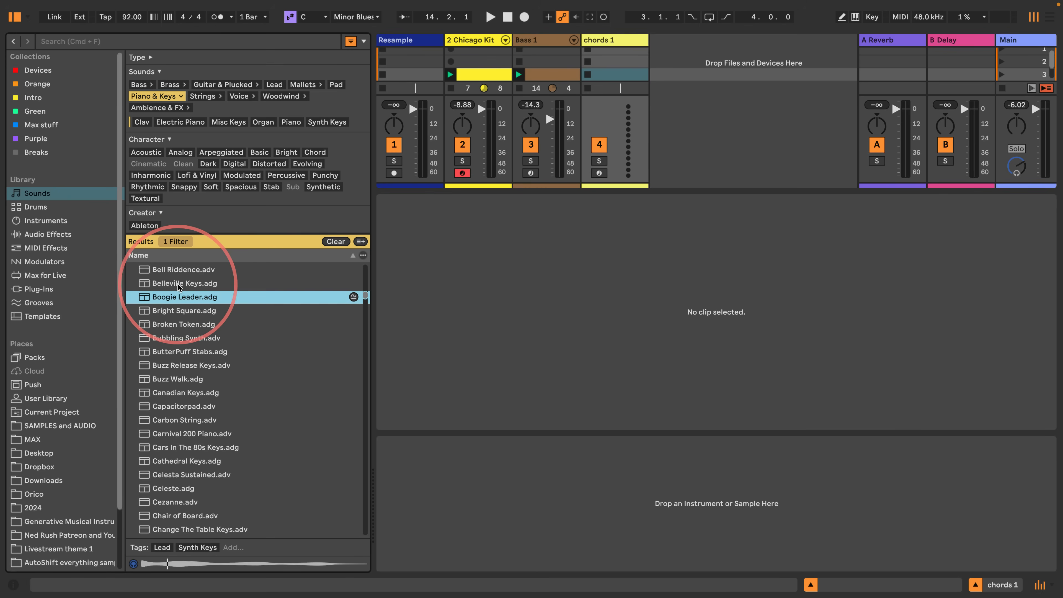
key("Down")
key("Down")
key("Down")
key("Down")
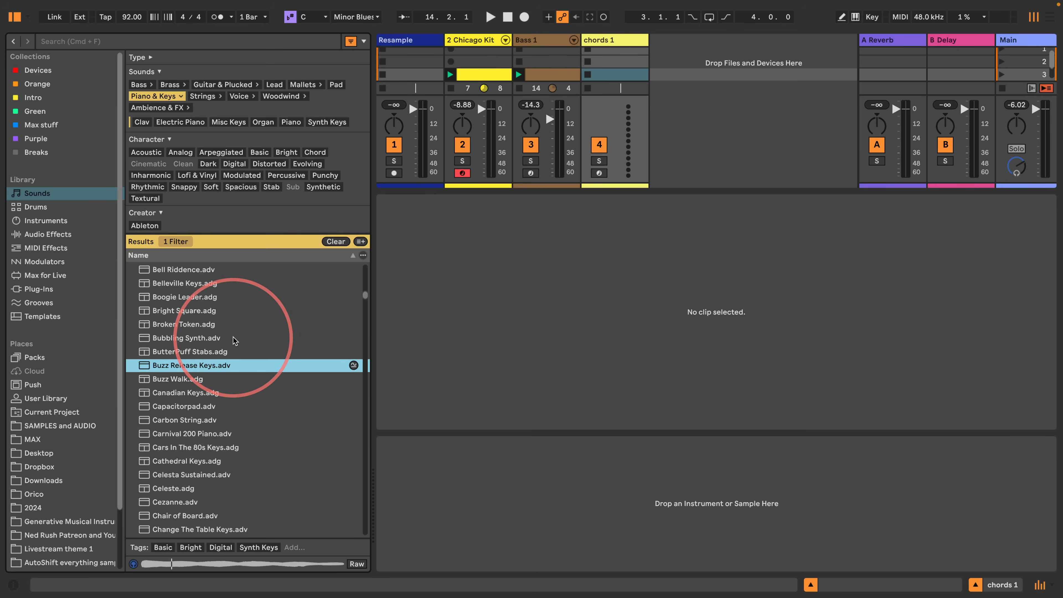
key("Down")
key("Down")
key("Down")
key("Down")
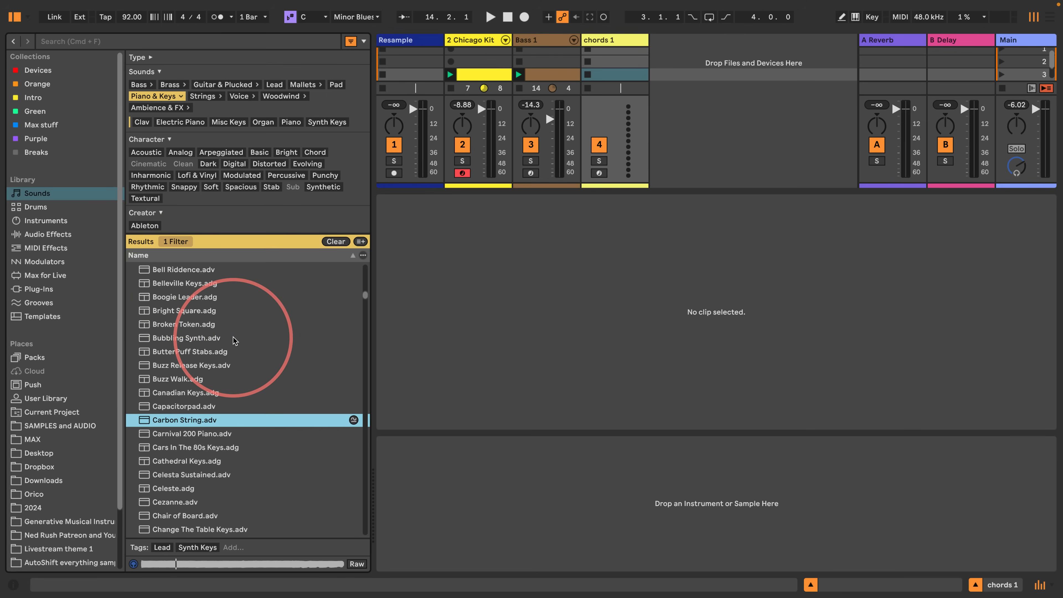
key("Down")
key("Down")
key("Down")
key("Down")
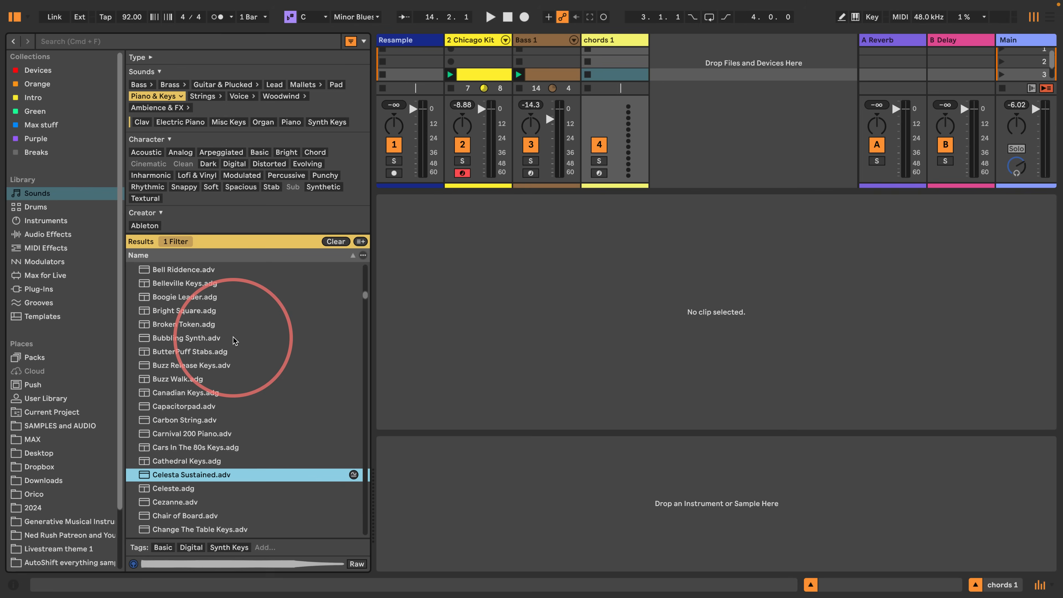
key("Down")
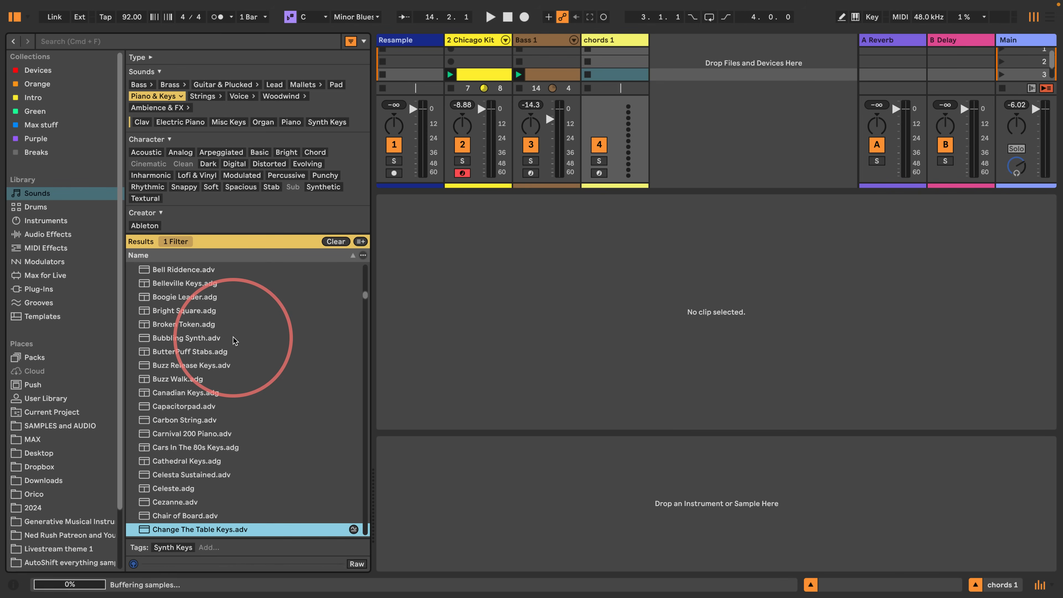
key("Up")
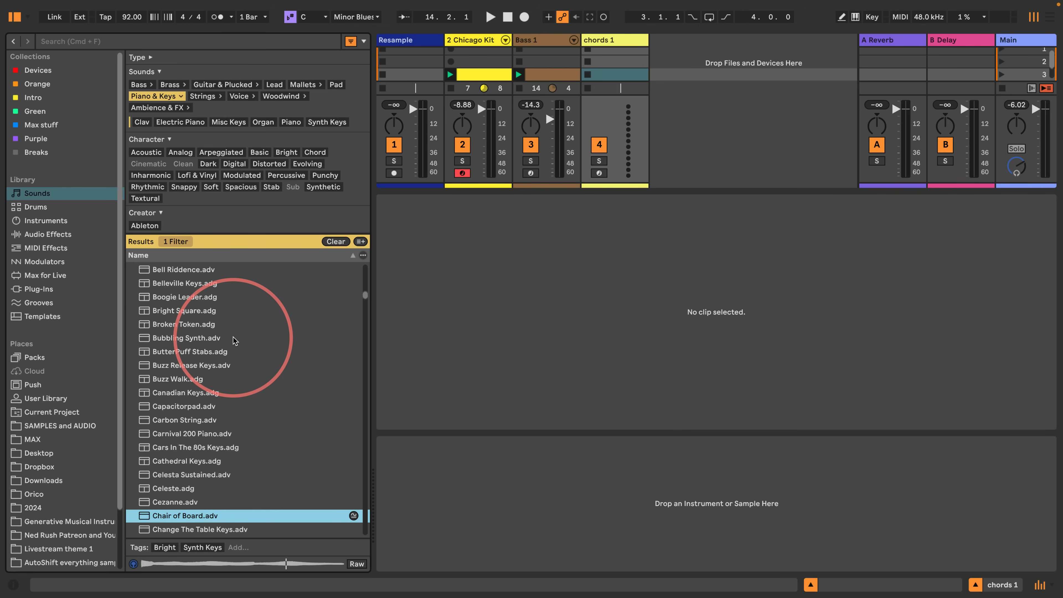
key("Down")
key("Down")
key("Down")
key("Down")
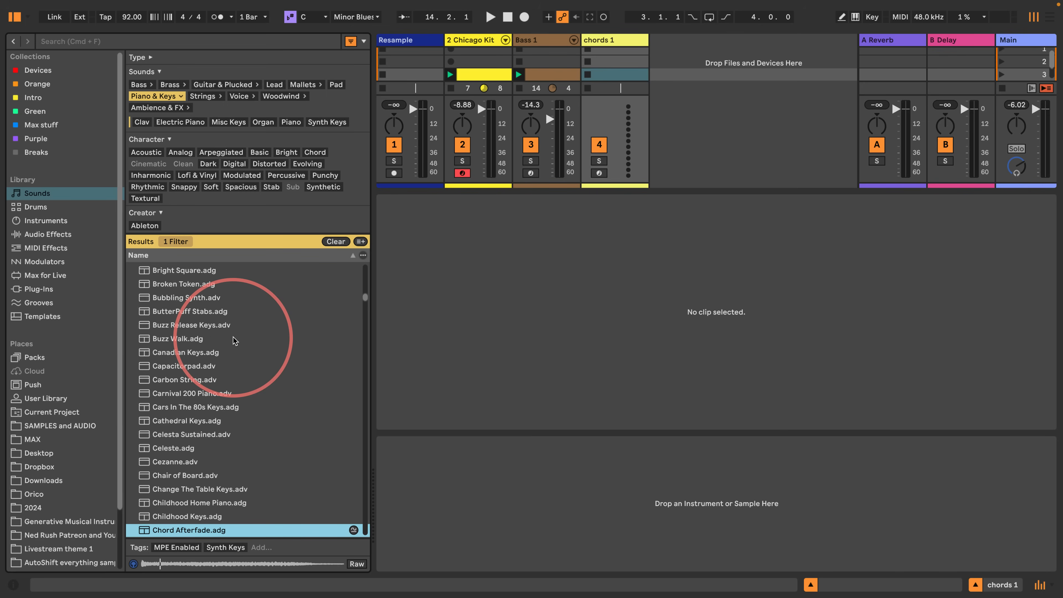
key("Down")
key("Down")
key("Down")
key("Down")
key("Down")
key("Down")
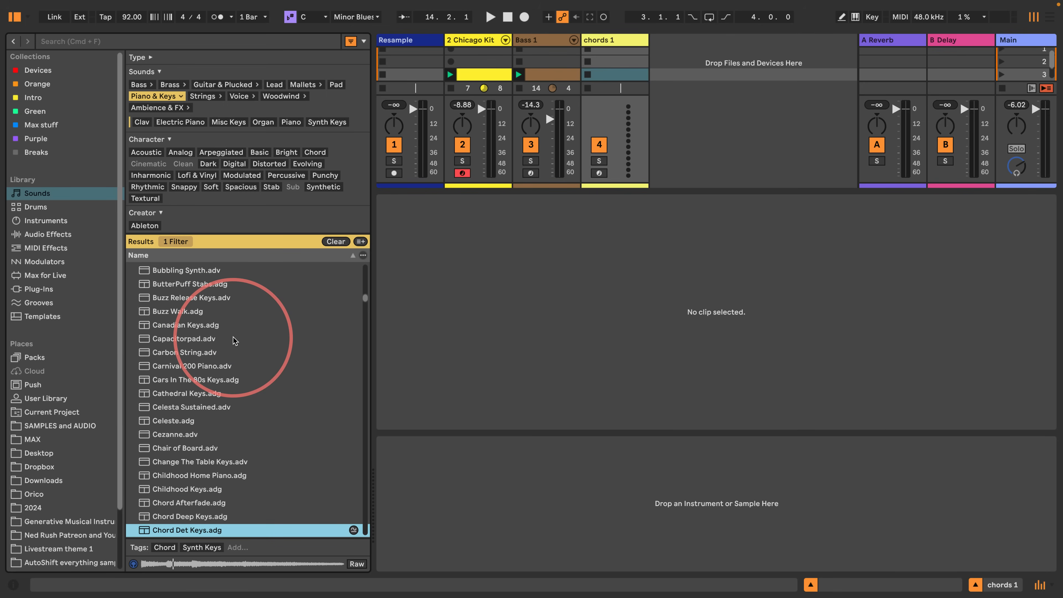
key("Down")
key("Down")
key("Down")
key("Down")
key("Down")
key("Down")
key("Down")
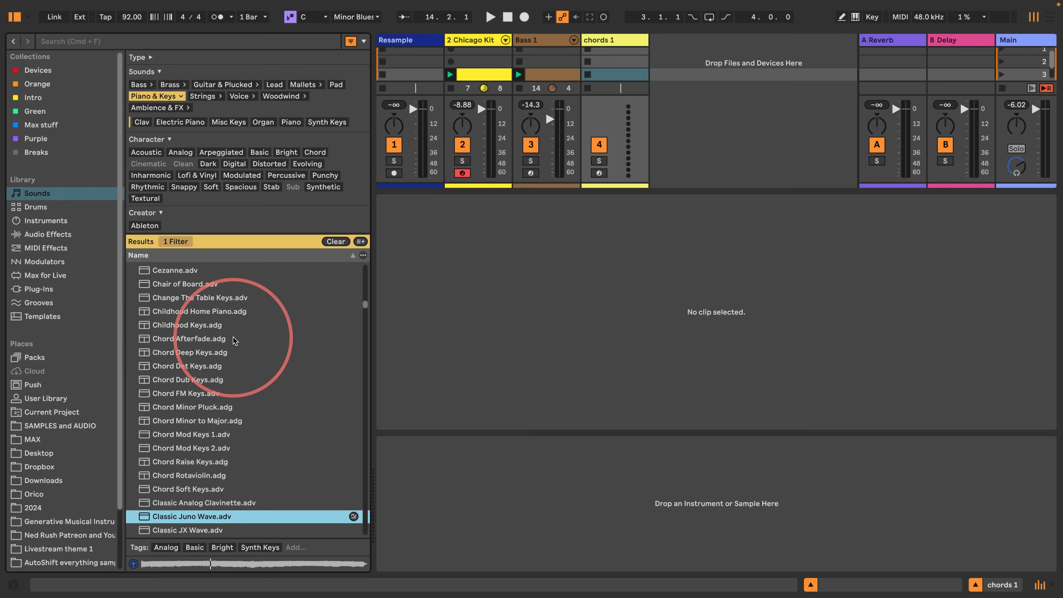
key("Up")
key("Down")
key("Down")
key("Down")
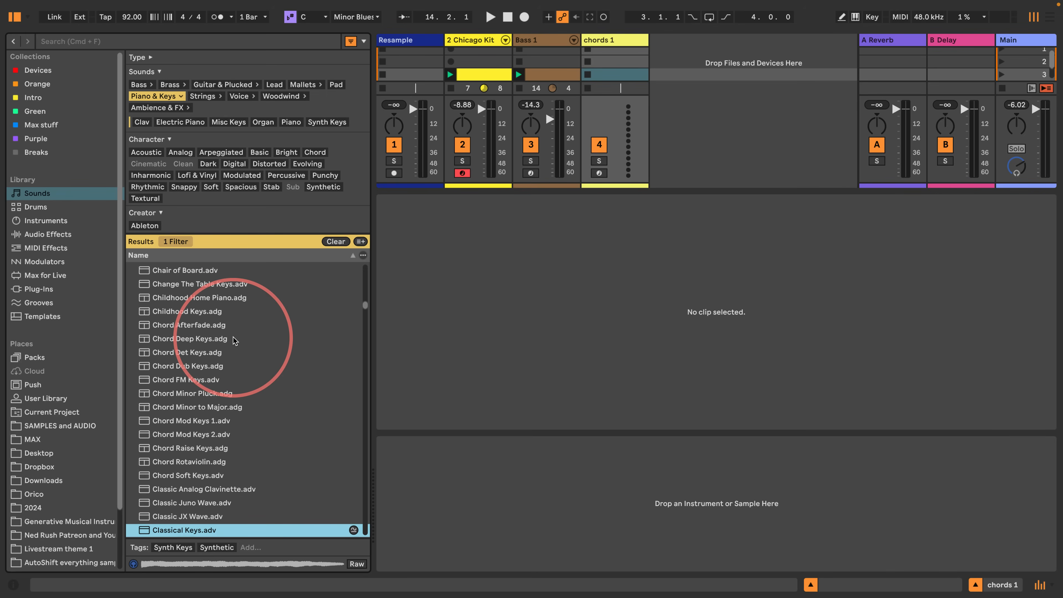
key("Up")
key("Up")
key("Up")
key("Down")
key("Down")
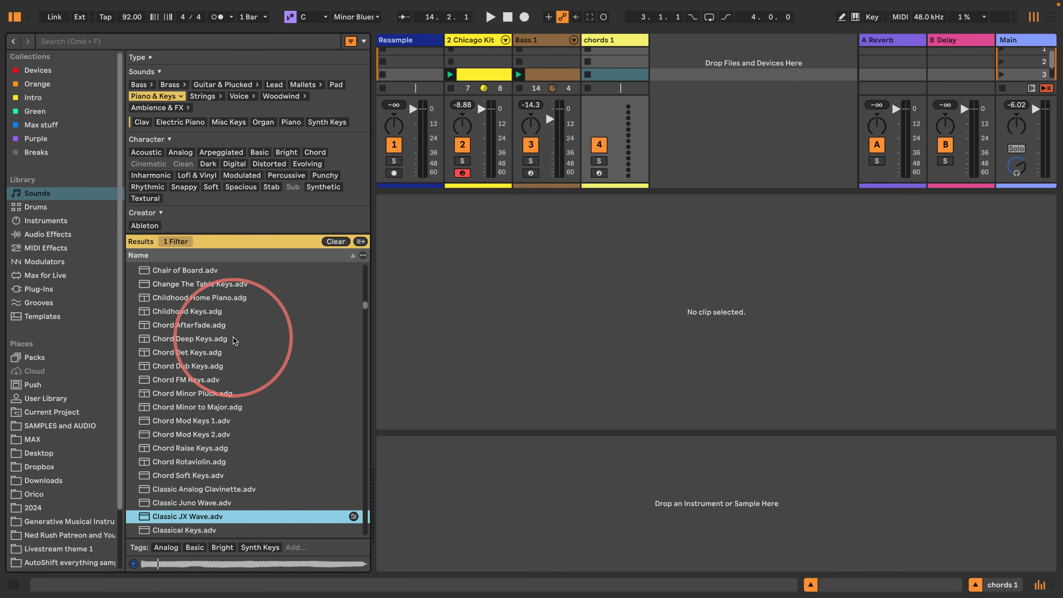
- Load the Classic JX Wave preset onto the chords 1 track, and briefly start and stop playback
left_click_drag(176, 517, 625, 29)
key("space")
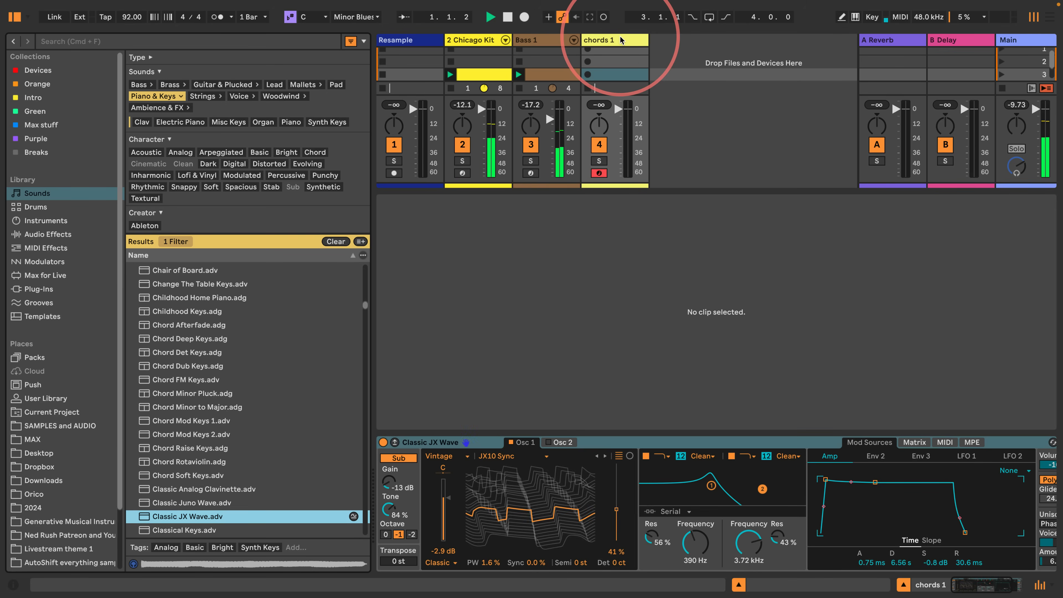
key("space")
- Create a one-bar clip in the scene 3 slot of chords 1 and draw eight sixteenth-long C3 notes, one on every eighth
double_click(610, 76)
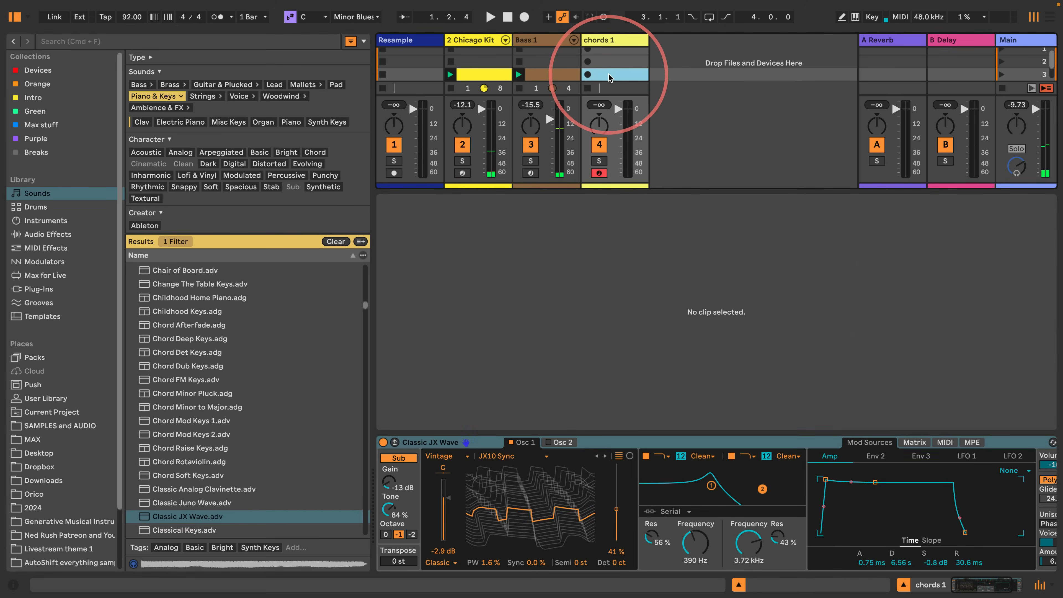
left_click_drag(635, 359, 671, 334)
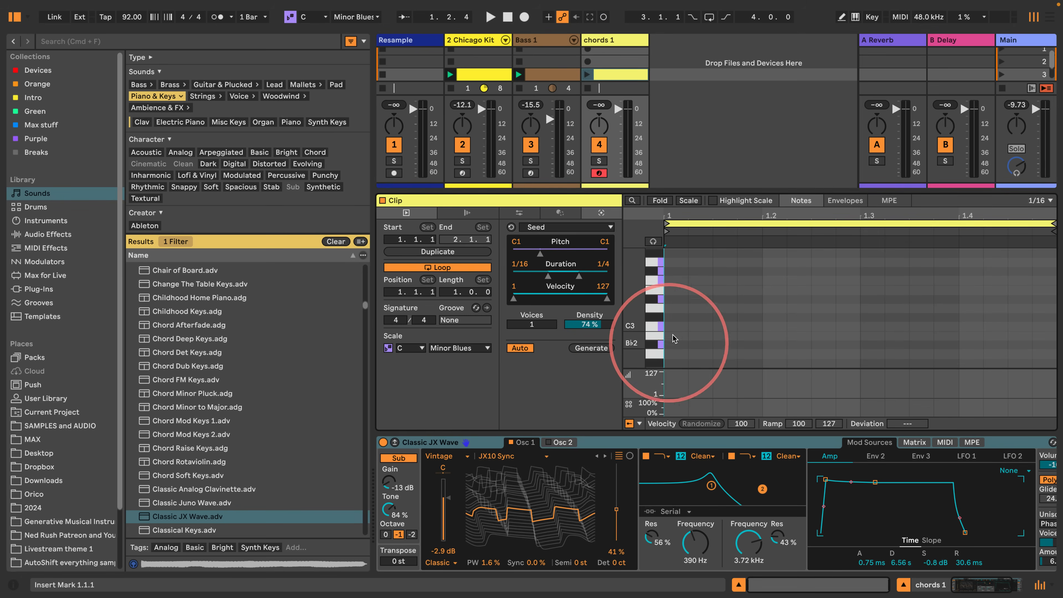
double_click(678, 329)
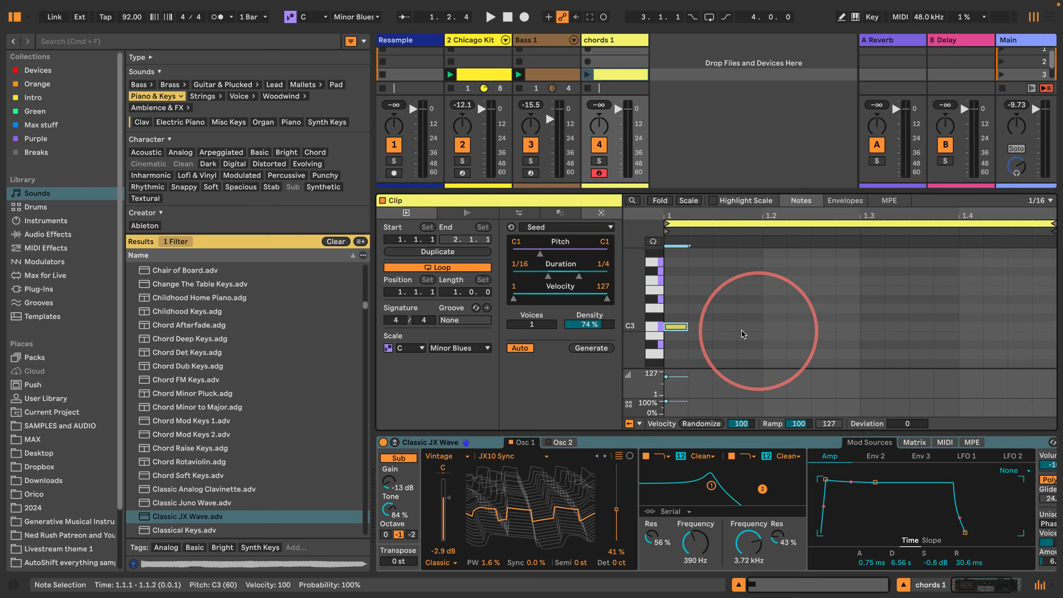
left_click(725, 327)
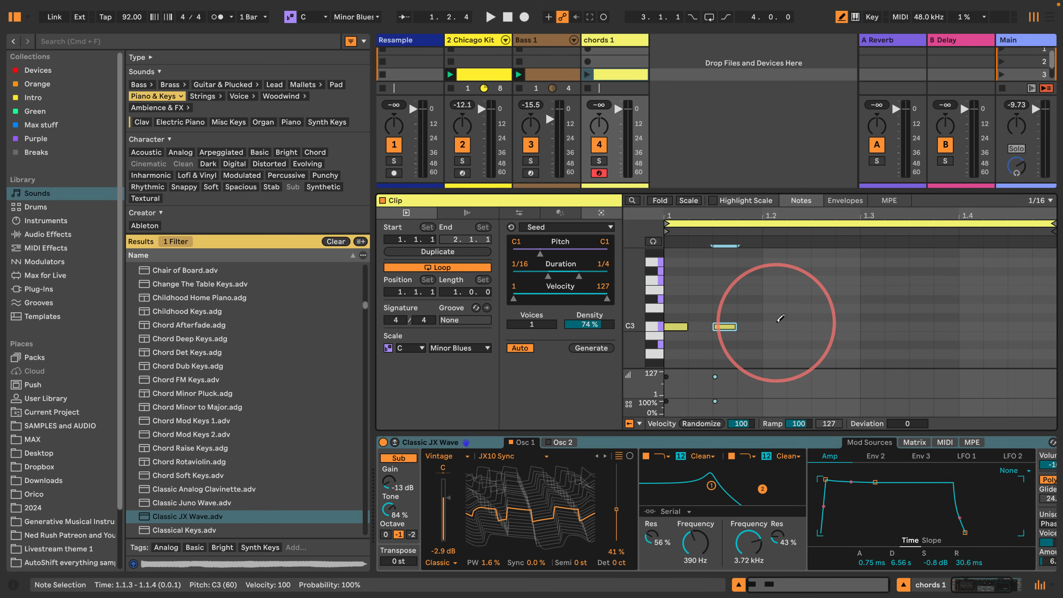
left_click(775, 326)
left_click(824, 326)
left_click(873, 326)
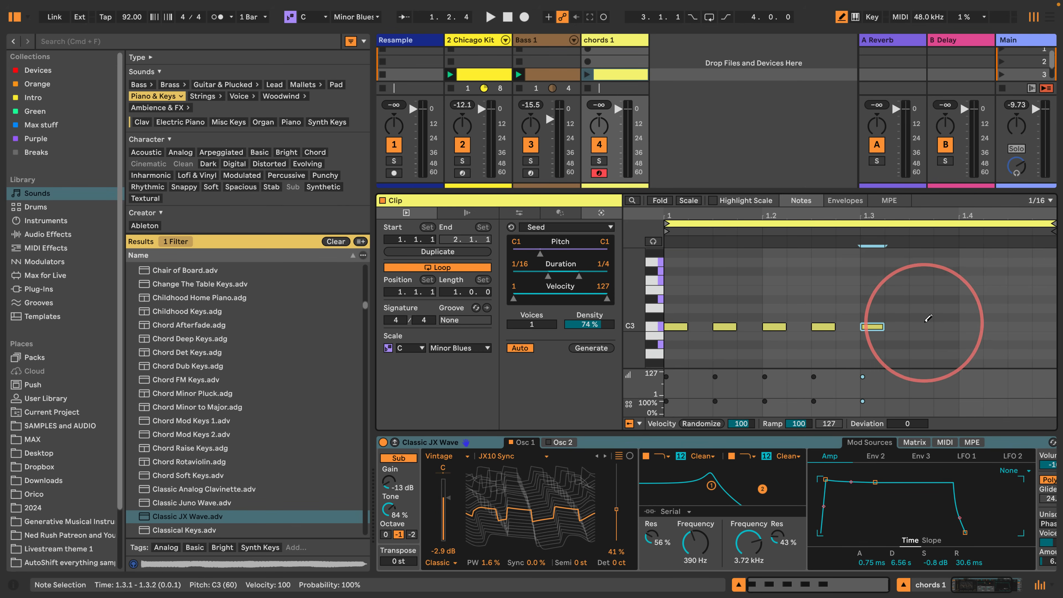
left_click(921, 326)
left_click(971, 326)
left_click(1020, 326)
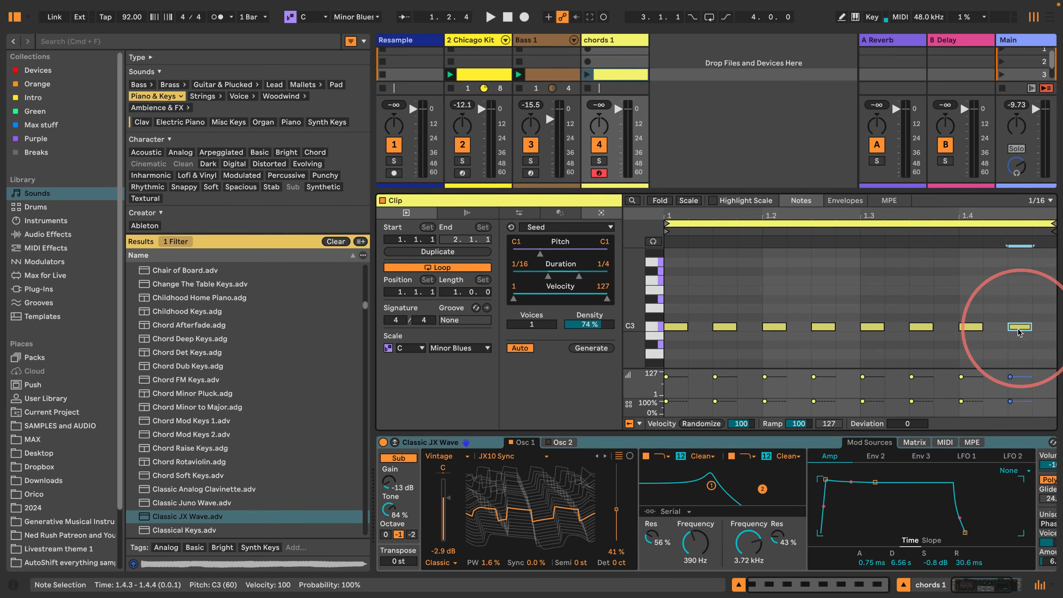
- Give every C3 note except the first a 42 % chance and a velocity of 17 with a deviation of +71
left_click_drag(1013, 357, 711, 269)
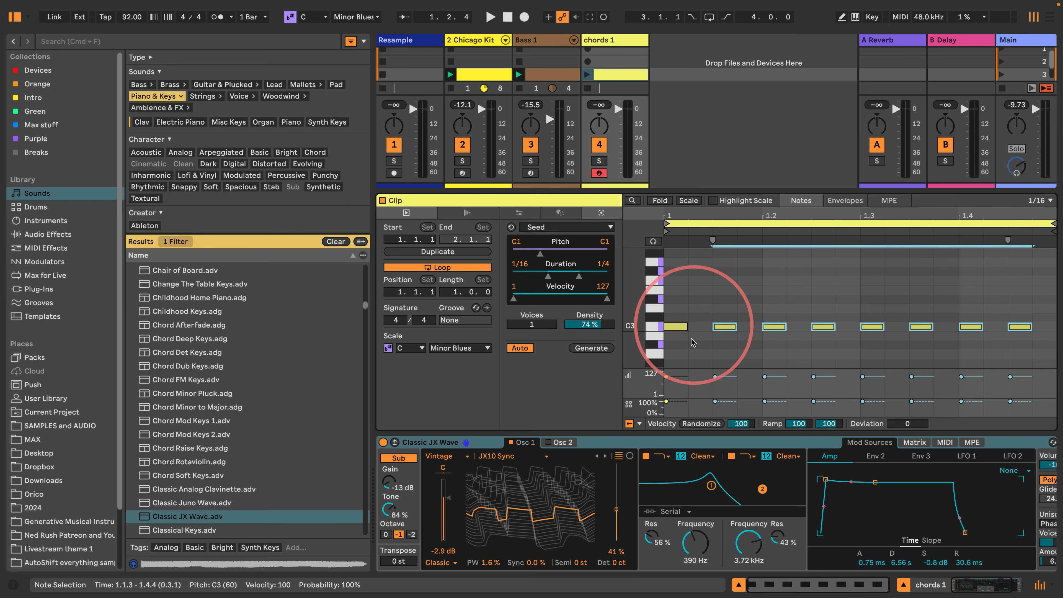
left_click_drag(715, 401, 715, 404)
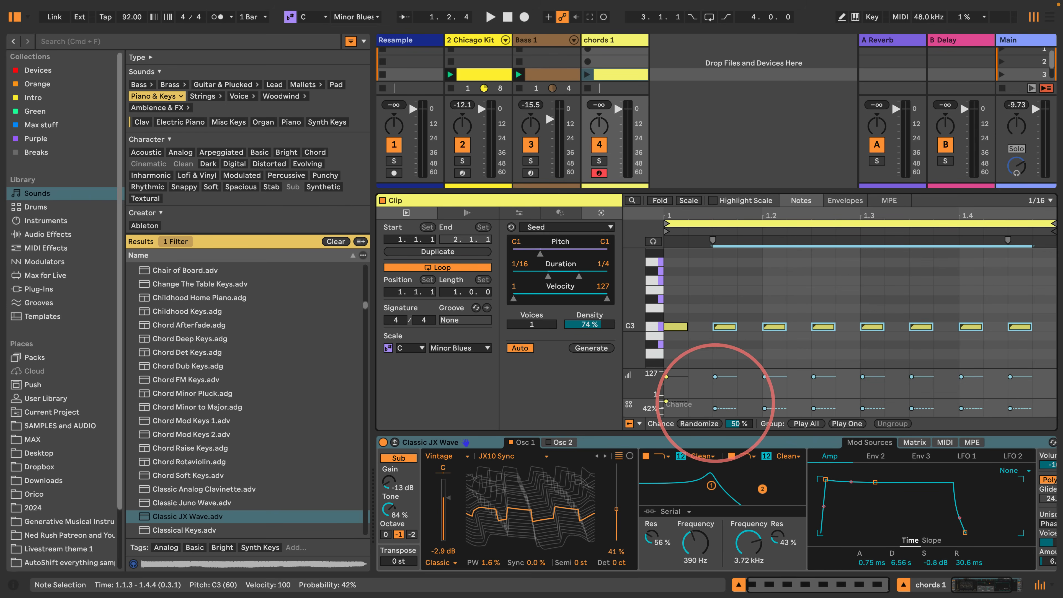
left_click(715, 377)
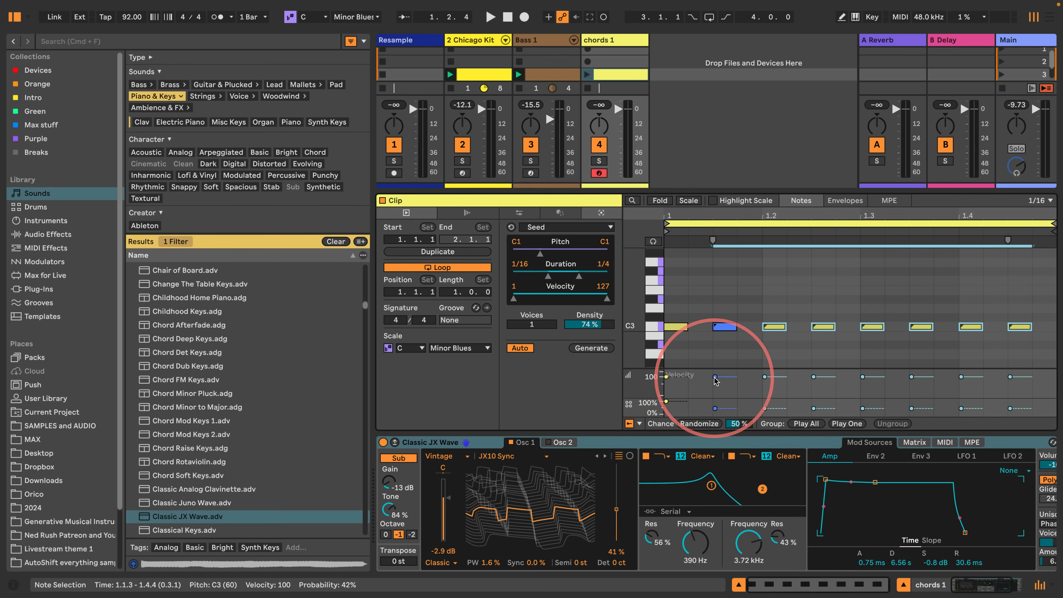
left_click_drag(716, 380, 716, 386)
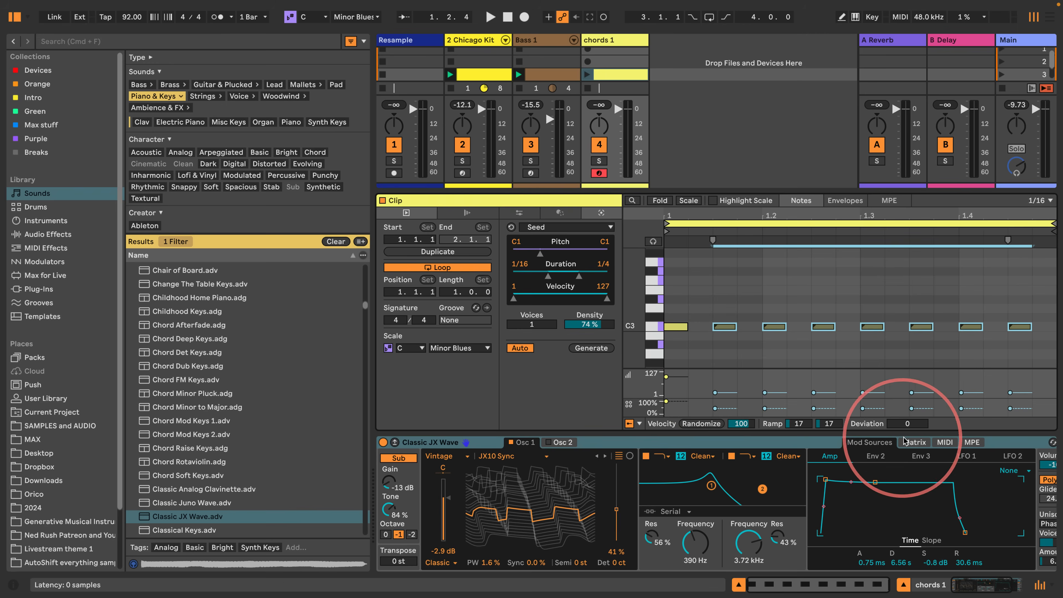
left_click_drag(907, 423, 908, 394)
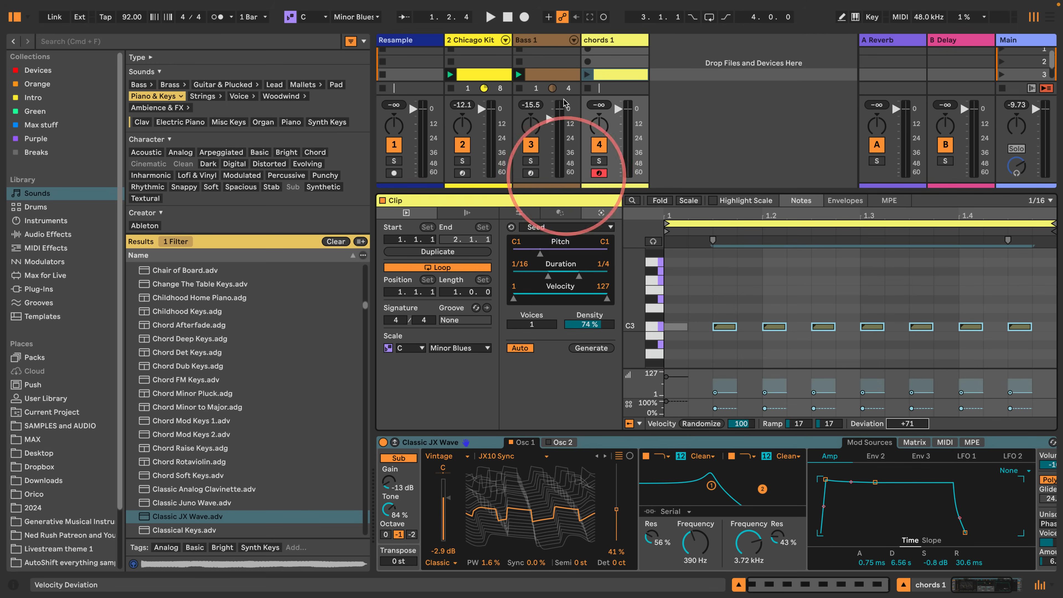
- Launch the chords 1 clip with the drums and bass, narrow the browser during playback, and stop
left_click(588, 74)
left_click_drag(371, 252, 268, 254)
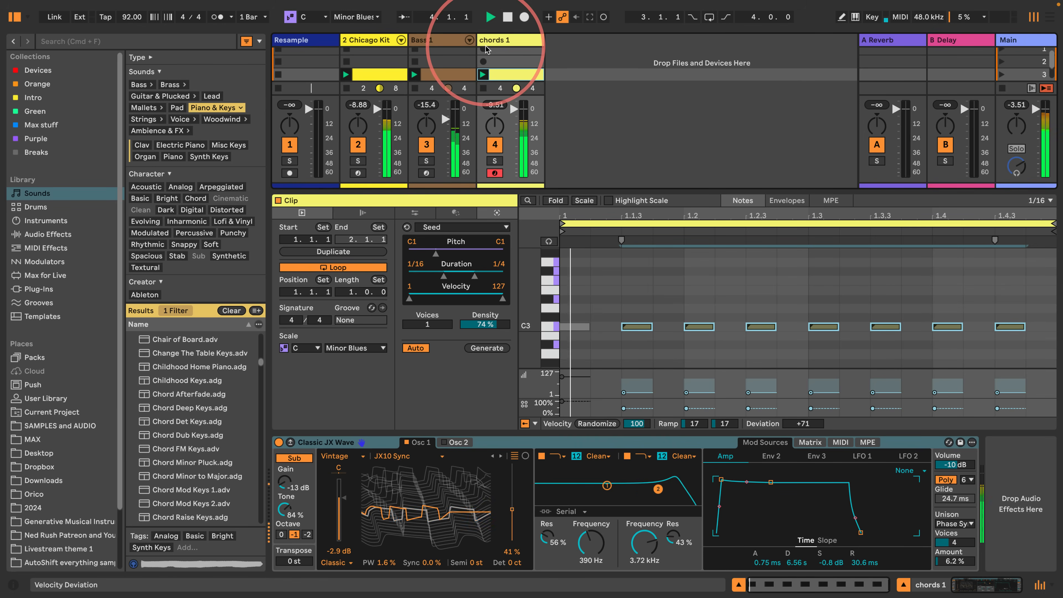
key("space")
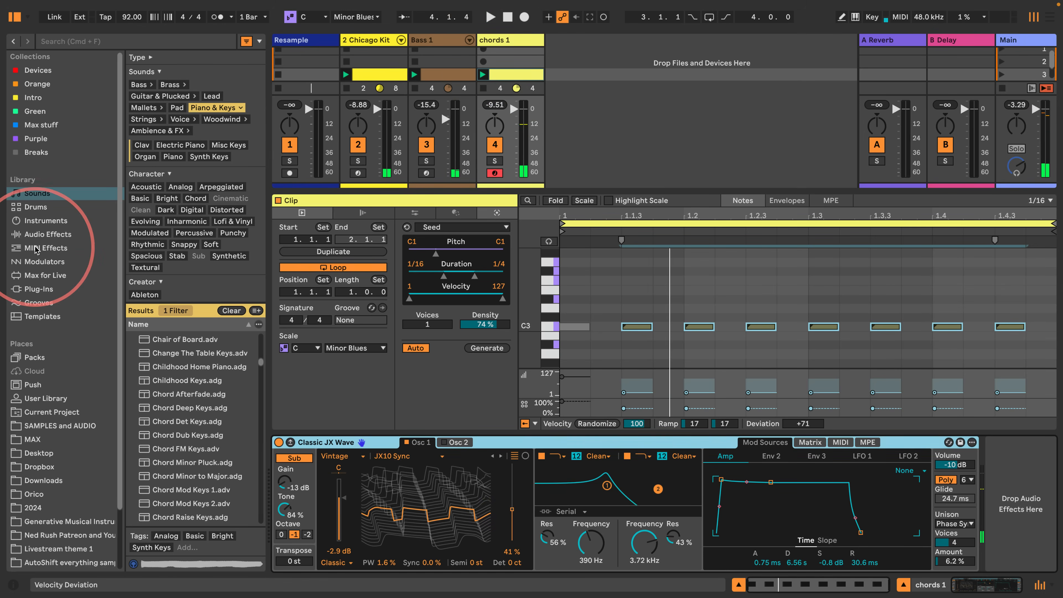
- Add the Chord MIDI effect ahead of Classic JX Wave on chords 1 and narrow the browser columns
left_click(44, 248)
double_click(147, 100)
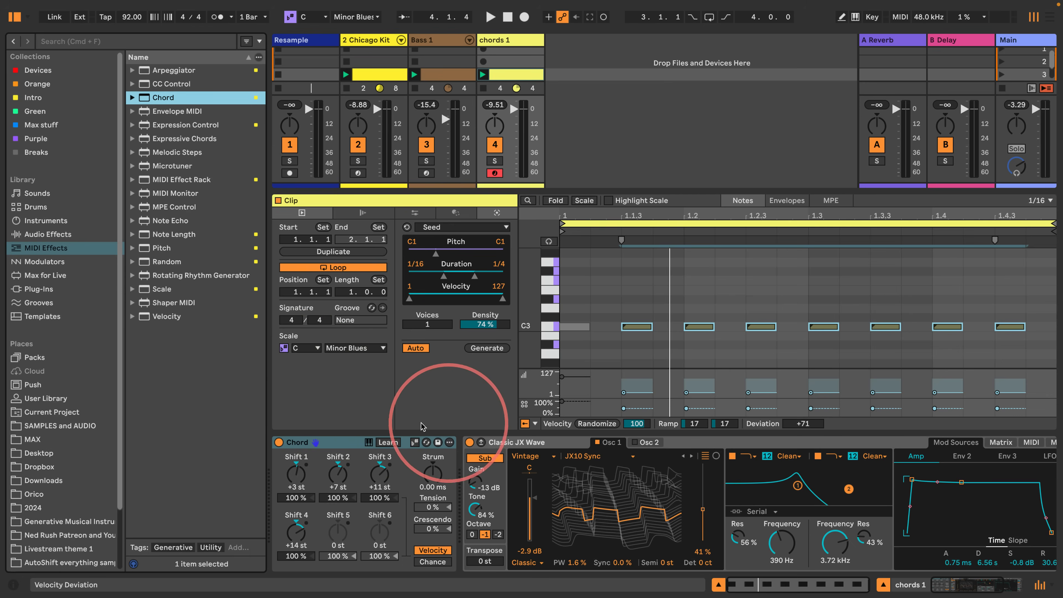
left_click_drag(267, 385, 201, 380)
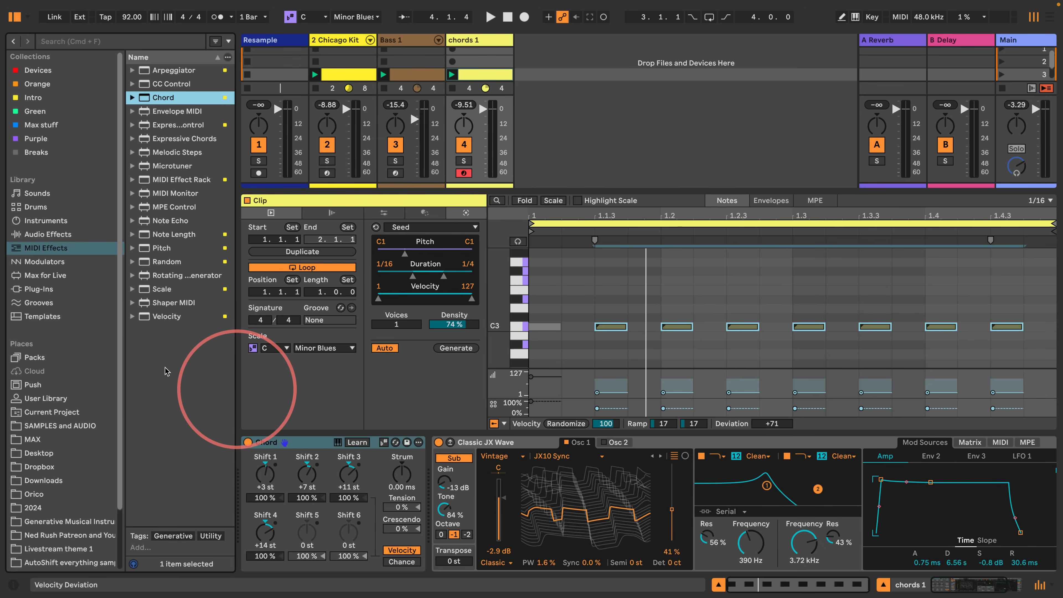
left_click_drag(125, 328, 90, 322)
left_click_drag(238, 354, 214, 370)
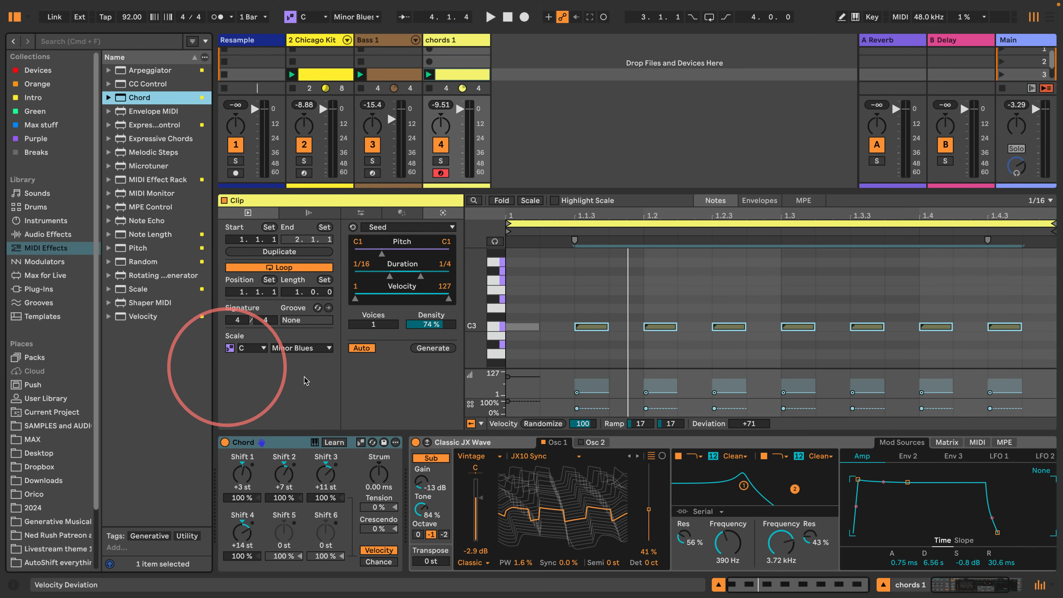
- Make the Chord device follow the current scale, and set Shift 1 to +2 sd and Shift 2 to +5 sd
left_click(361, 442)
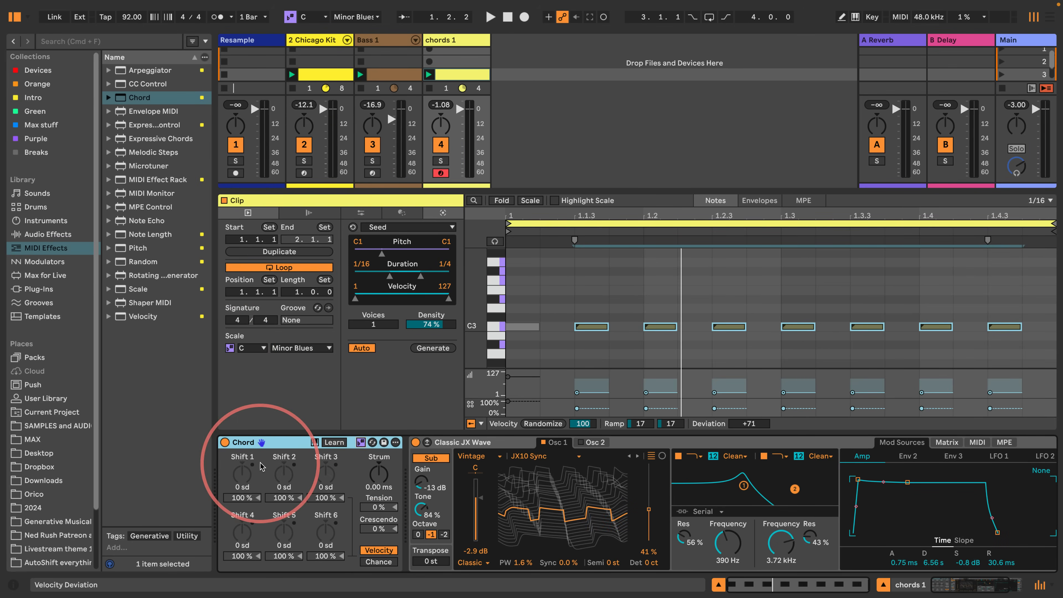
left_click(243, 475)
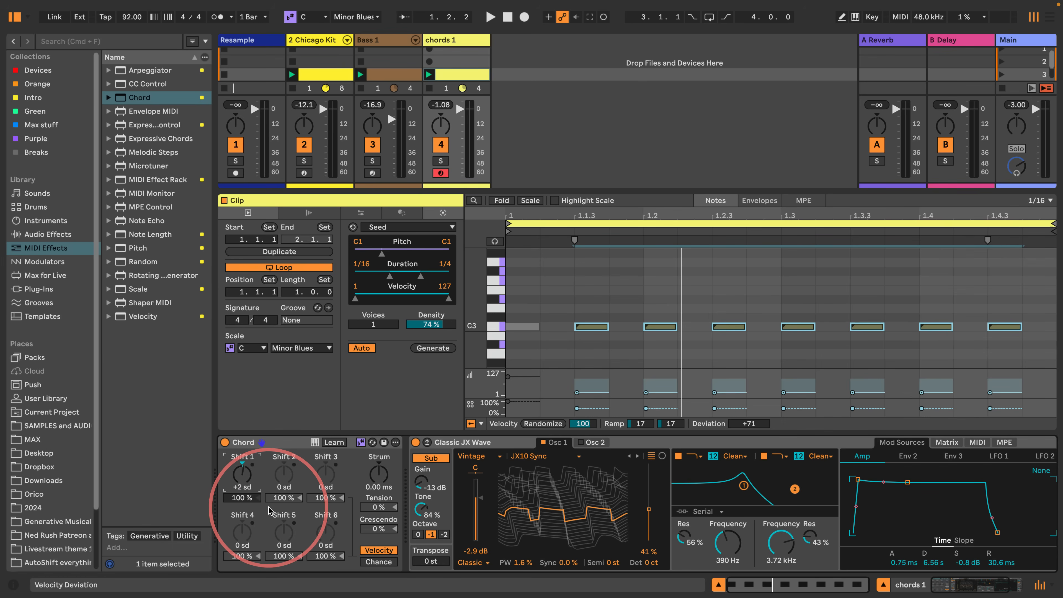
left_click(281, 476)
key("Up")
key("Up")
key("Up")
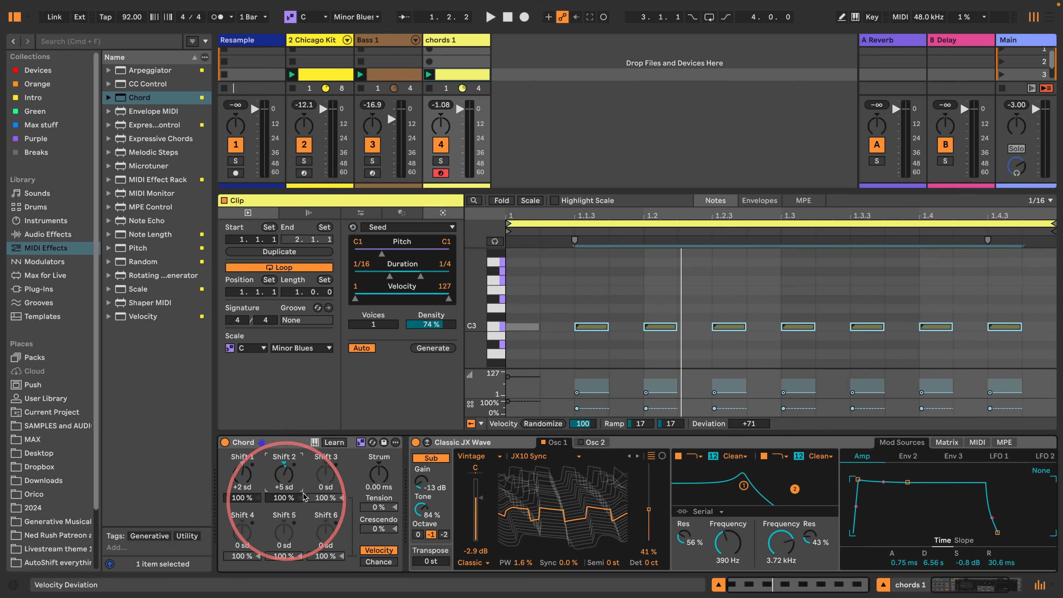
- Raise the Chord device's Shift 3 to add another scale-degree note to the chord
left_click(326, 475)
key("Up")
key("Up")
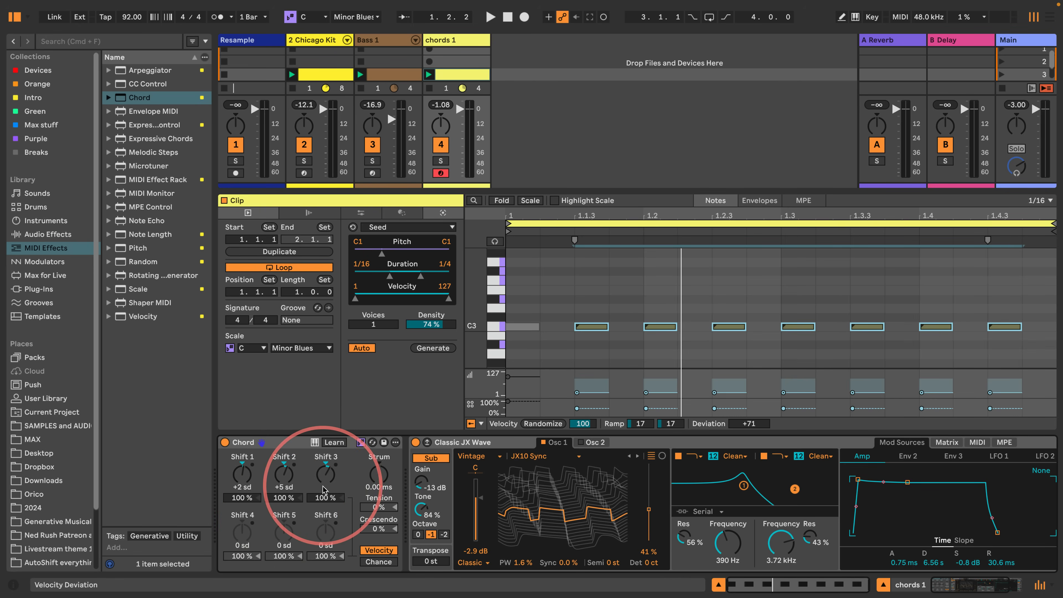
- Set the Chord device's Shift 3 to +7 sd
type("7")
key("Return")
- Play the groove while lowering Classic JX Wave's two filter frequencies to 74.9 Hz and 640 Hz, and stop playback
key("space")
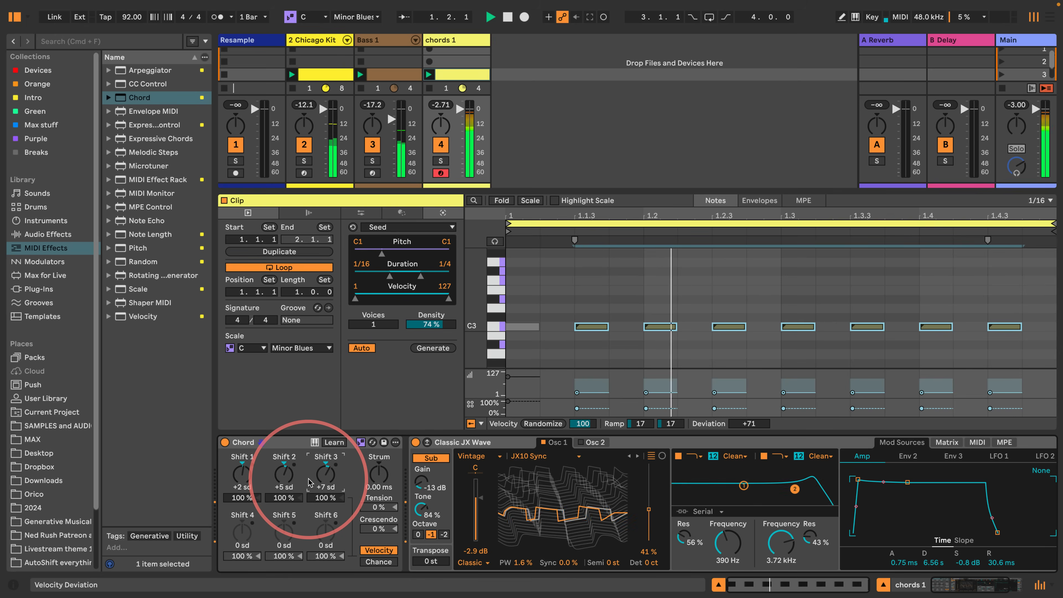
left_click_drag(727, 541, 776, 545)
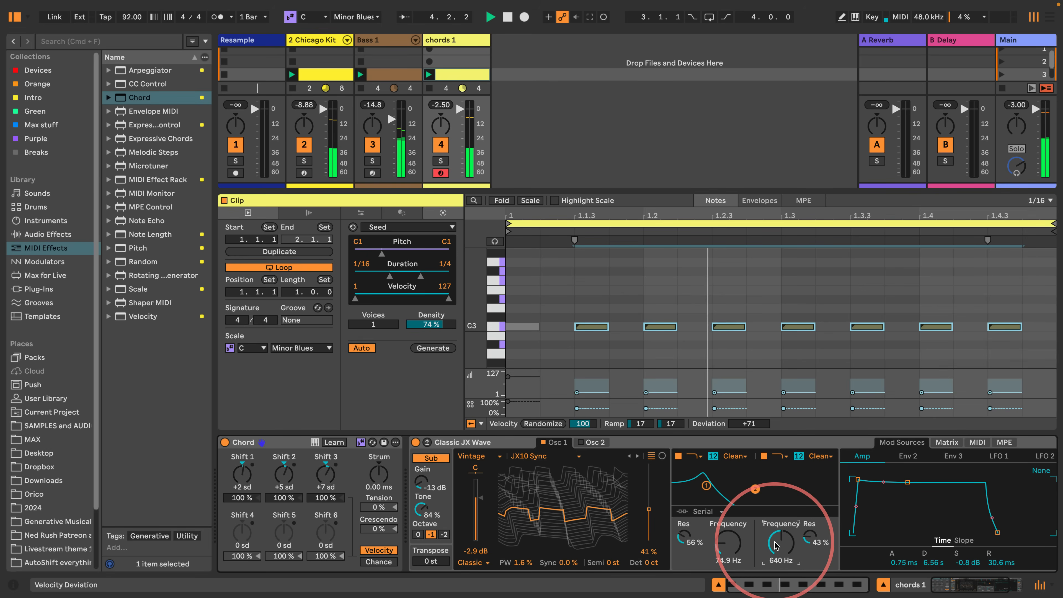
key("space")
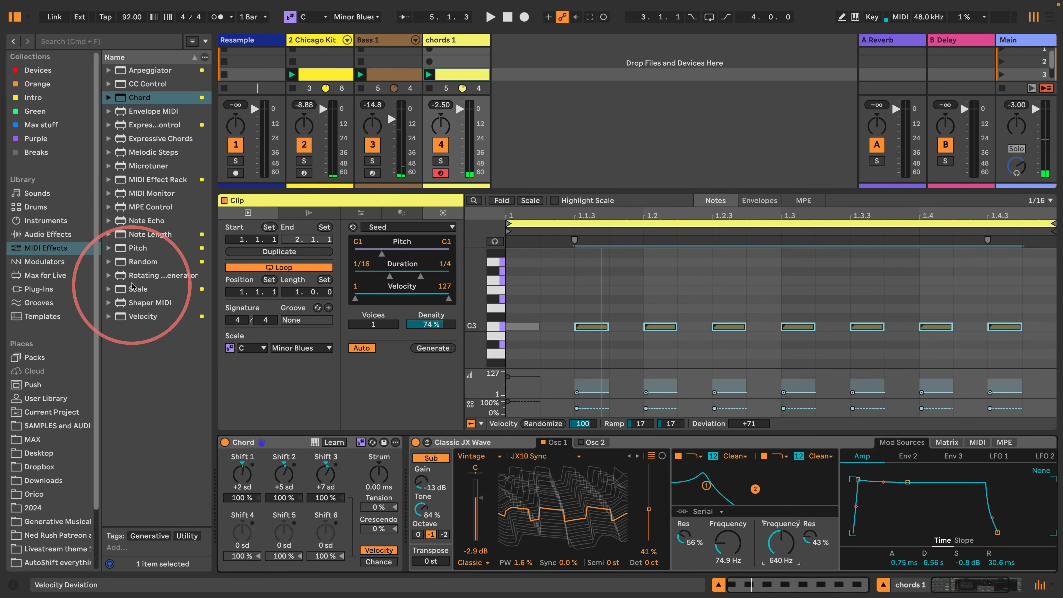
- Add Random before Chord with Chance 48% and Choices 7, copy it after Chord with Chance 15%, and start playback
left_click_drag(125, 261, 222, 460)
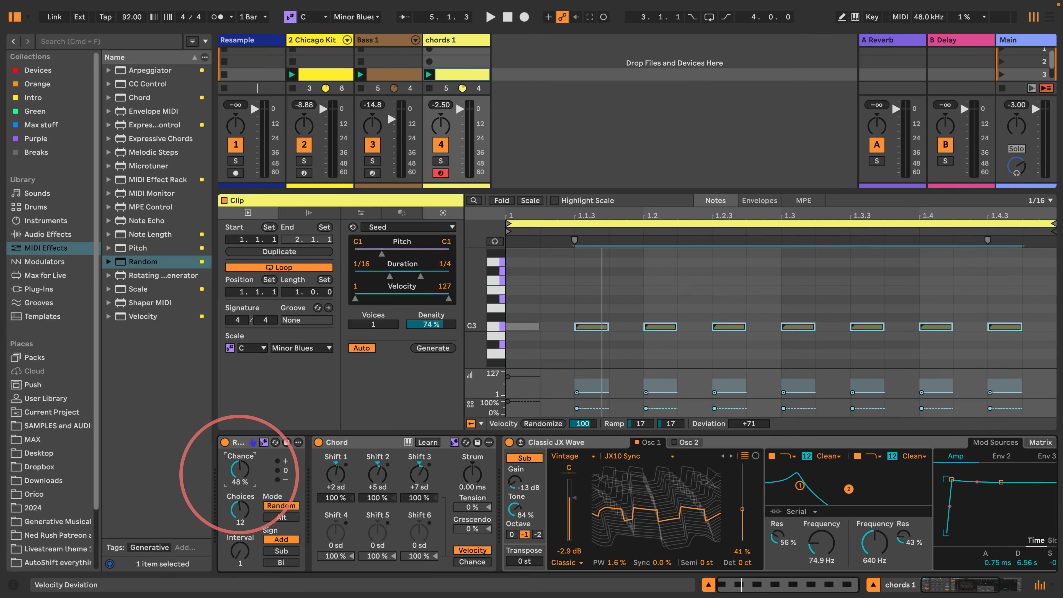
left_click_drag(240, 510, 240, 521)
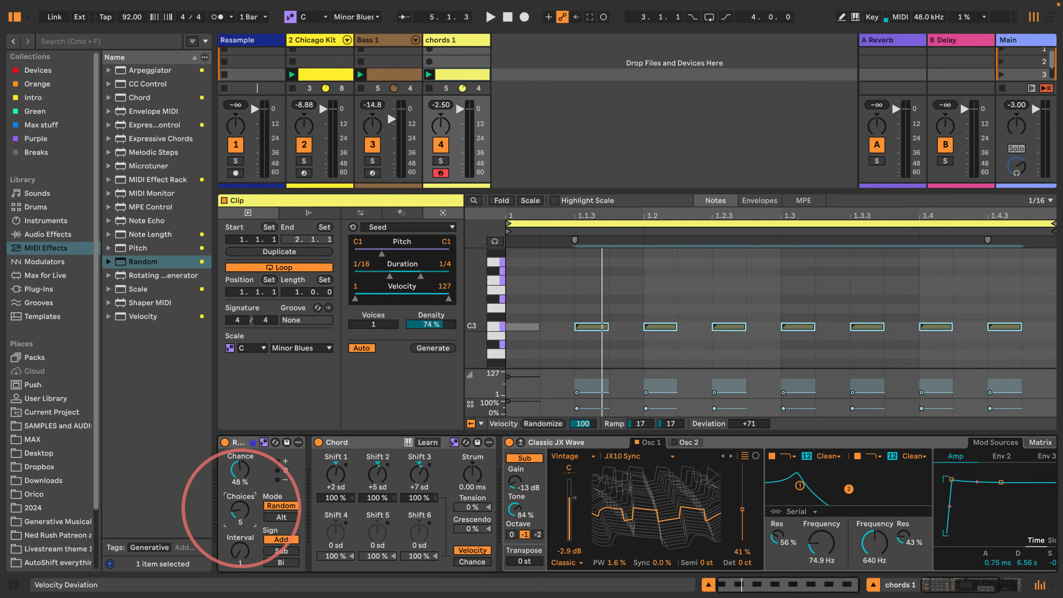
left_click_drag(237, 442, 502, 451)
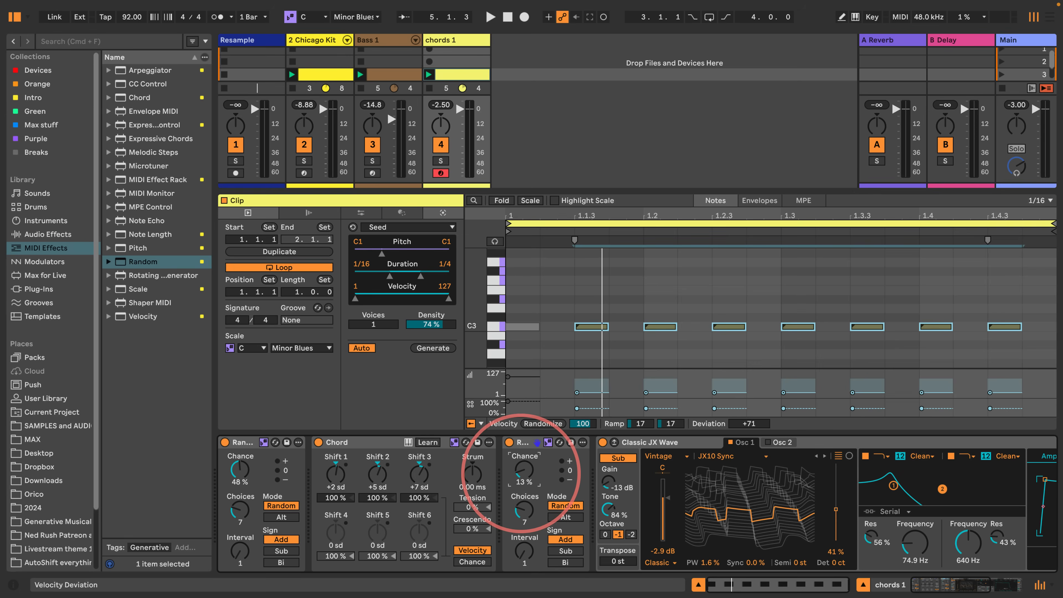
left_click_drag(522, 474, 521, 476)
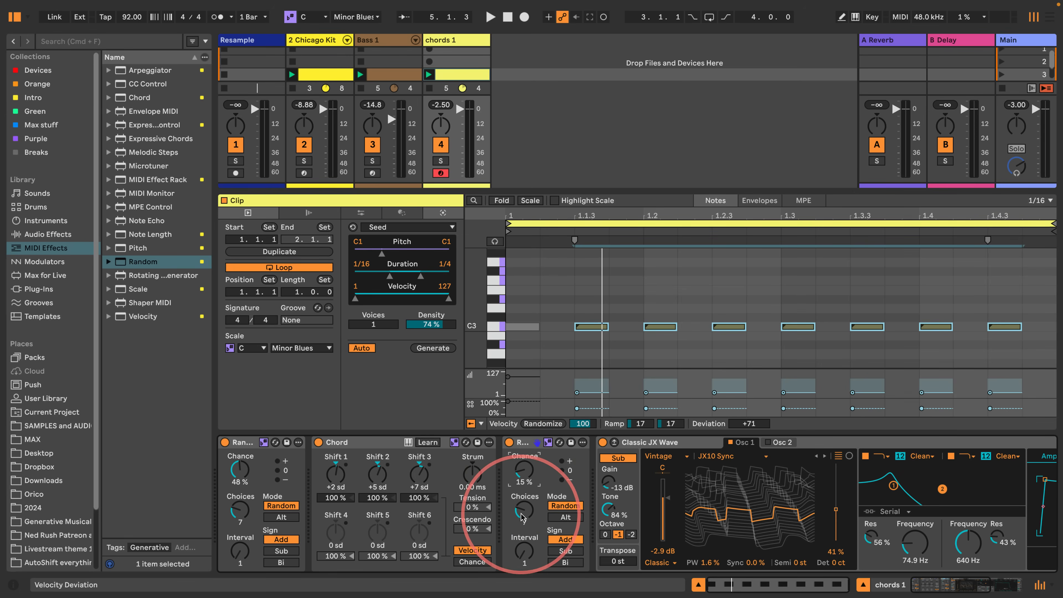
key("space")
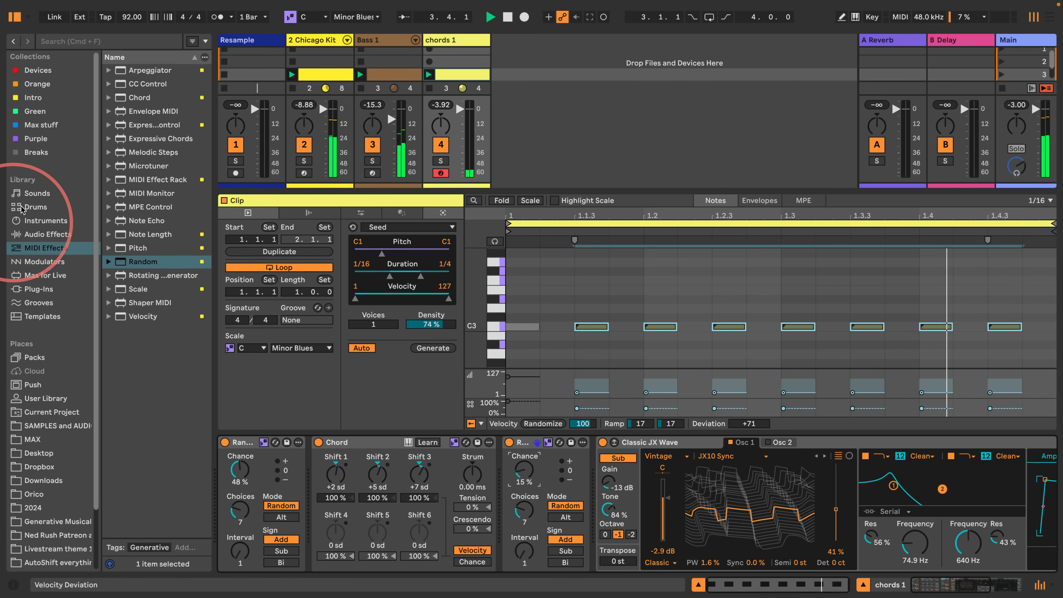
- Replace Classic JX Wave with the Clav Lotus preset and lower its LPF to 64.9 Hz during playback
left_click(37, 193)
scroll(119, 369, "down", 10)
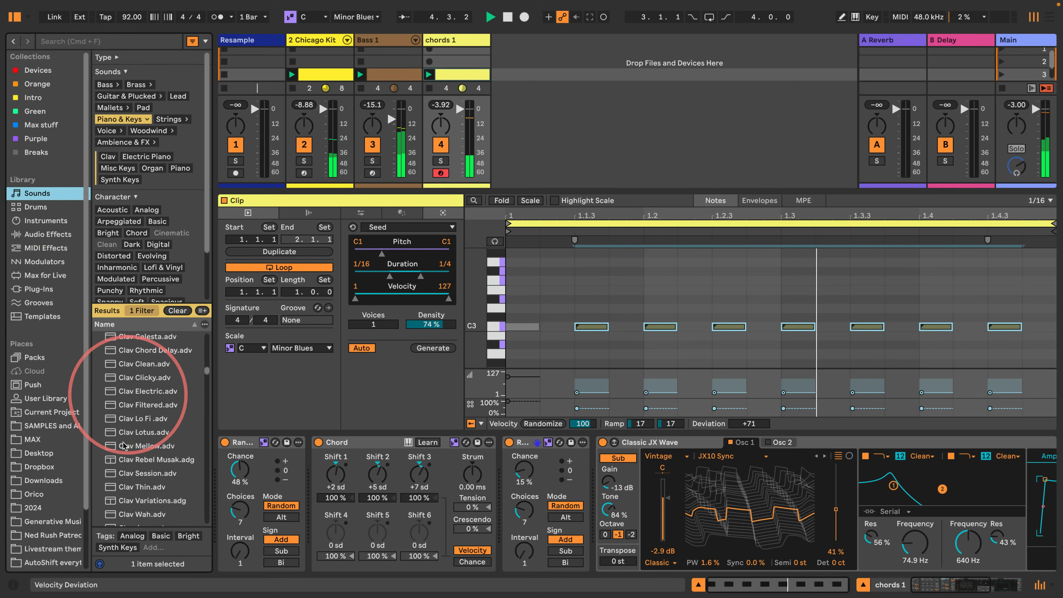
left_click(142, 432)
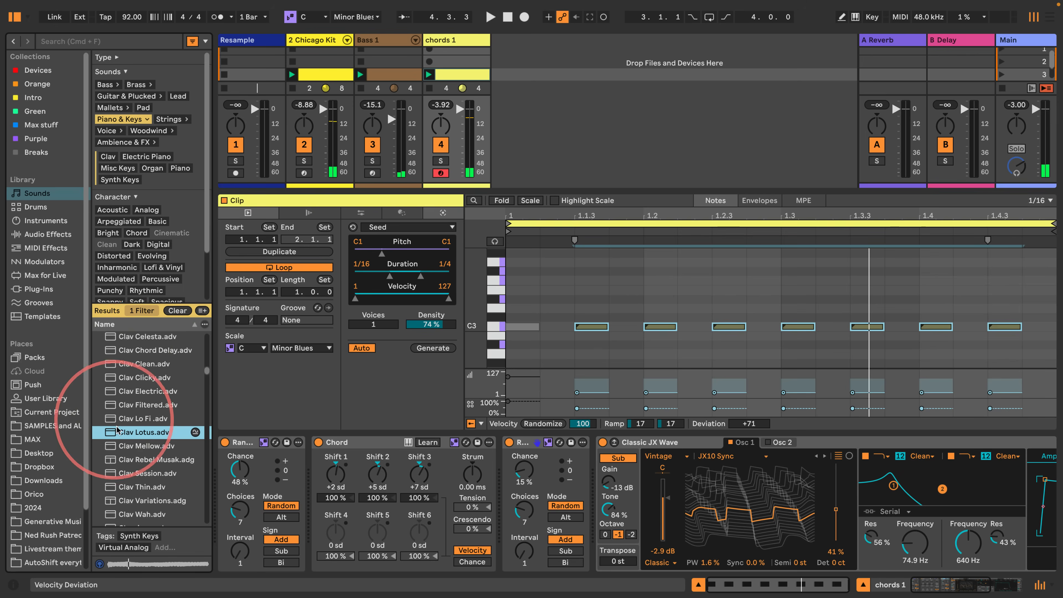
left_click_drag(143, 434, 648, 518)
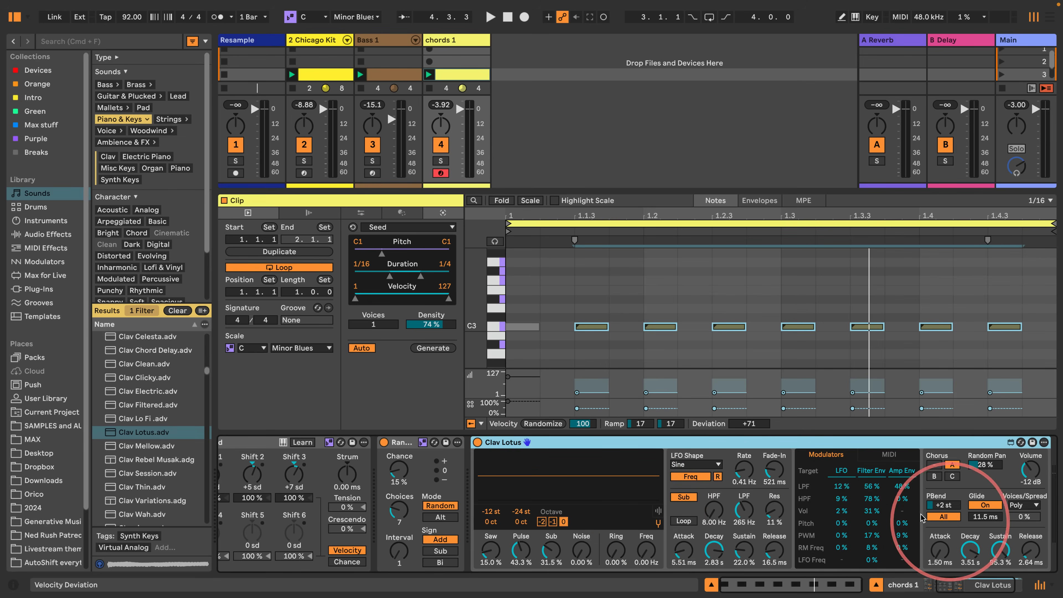
key("space")
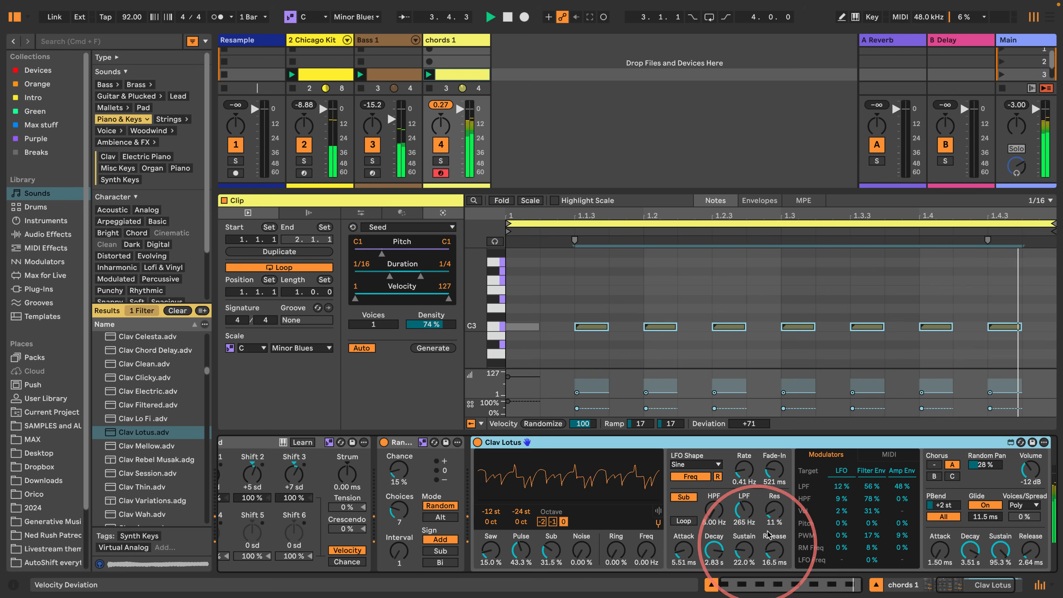
mouse_move(745, 511)
left_mouse_down()
mouse_move(739, 541)
mouse_move(735, 521)
left_mouse_up()
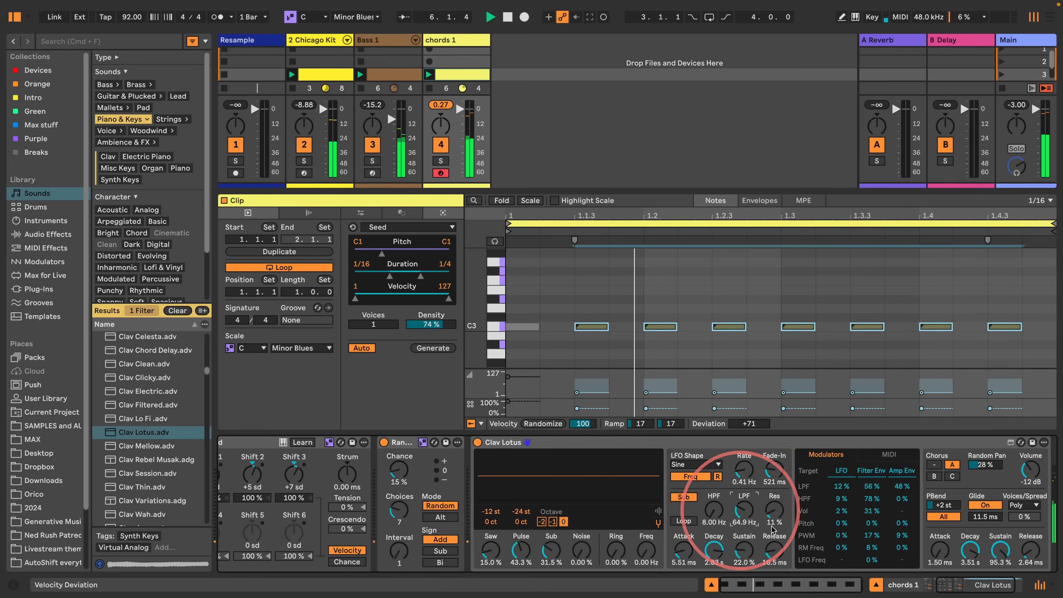
- Add Note Echo ahead of Clav Lotus with Delay Time 3, Delay 17.3% and Fback 16.1%
left_click_drag(940, 584, 905, 584)
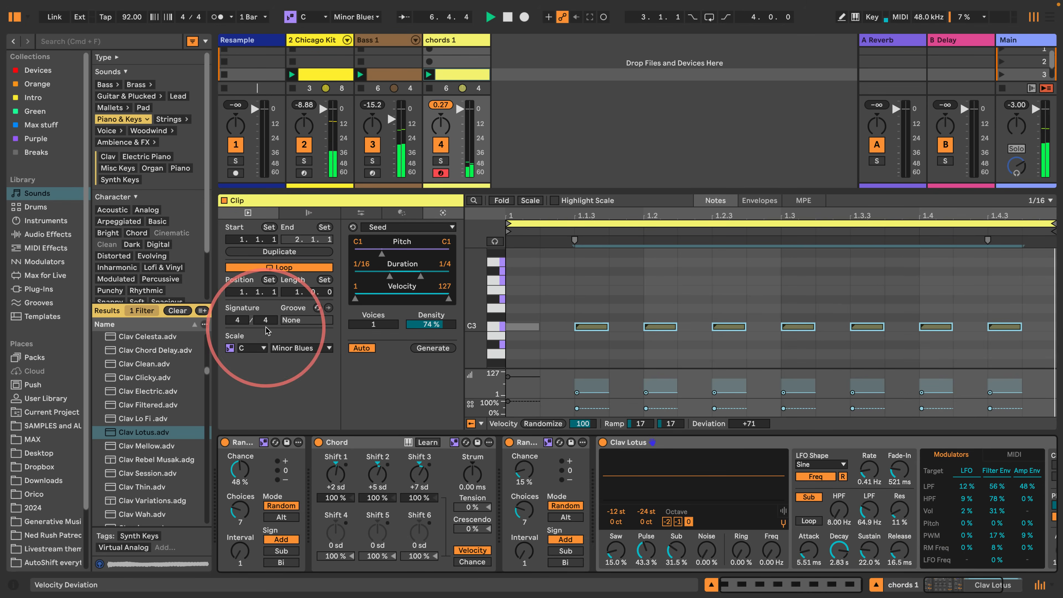
left_click(46, 234)
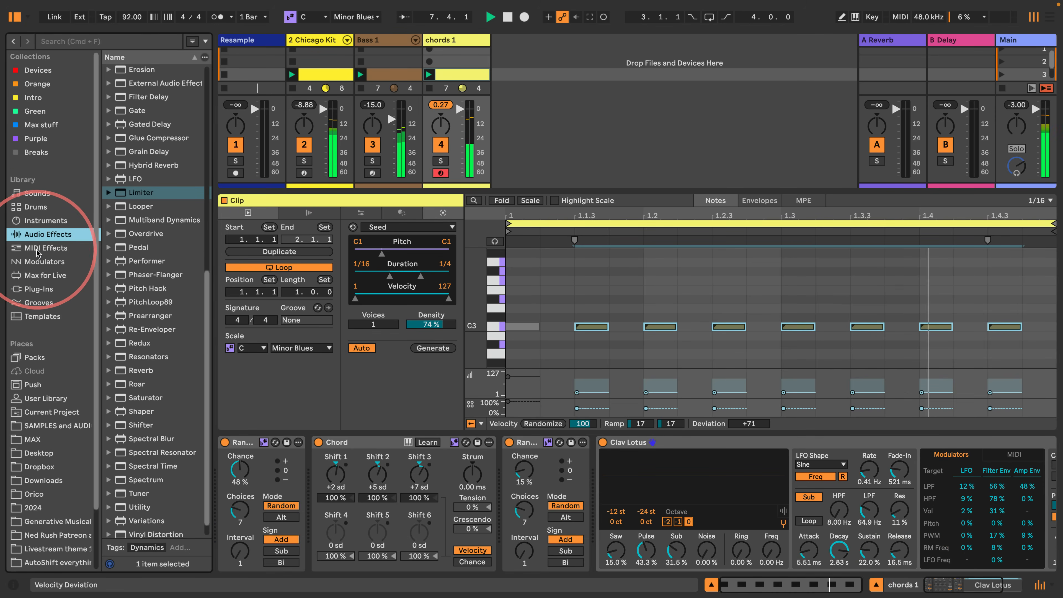
left_click(38, 248)
left_click_drag(142, 220, 598, 462)
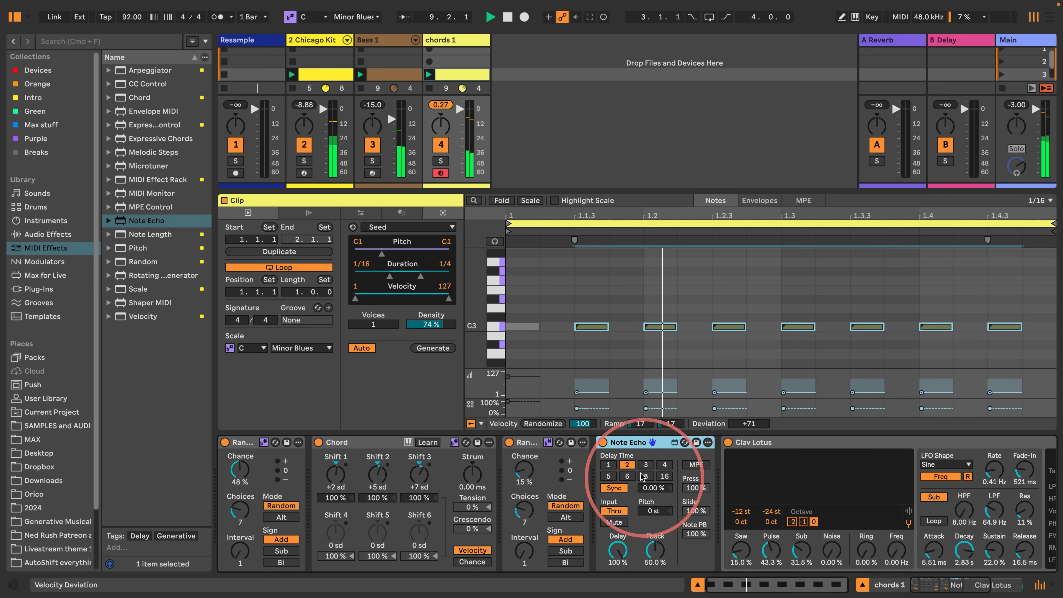
left_click(646, 465)
left_click_drag(618, 551, 618, 587)
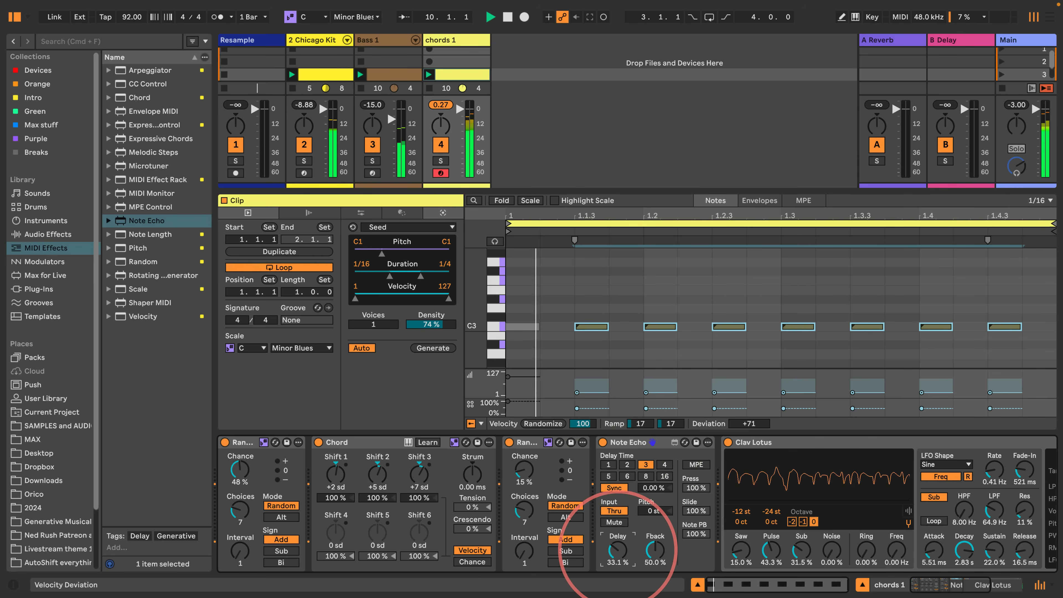
mouse_move(655, 550)
left_mouse_down()
mouse_move(651, 570)
mouse_move(617, 564)
mouse_move(651, 563)
left_mouse_up()
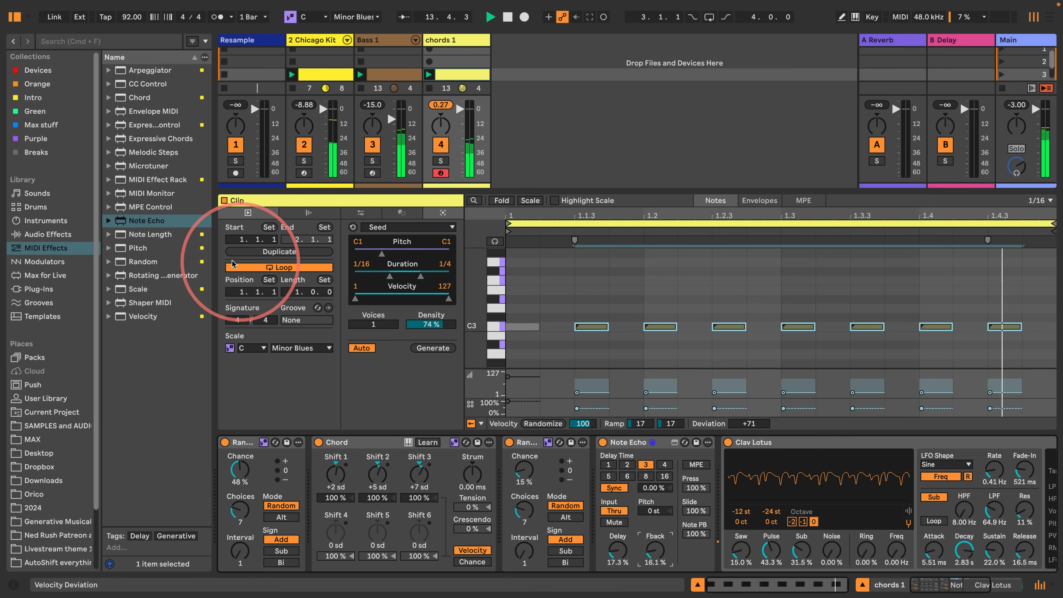
- Hide and restore the browser, and widen its device list
key("super+alt+b")
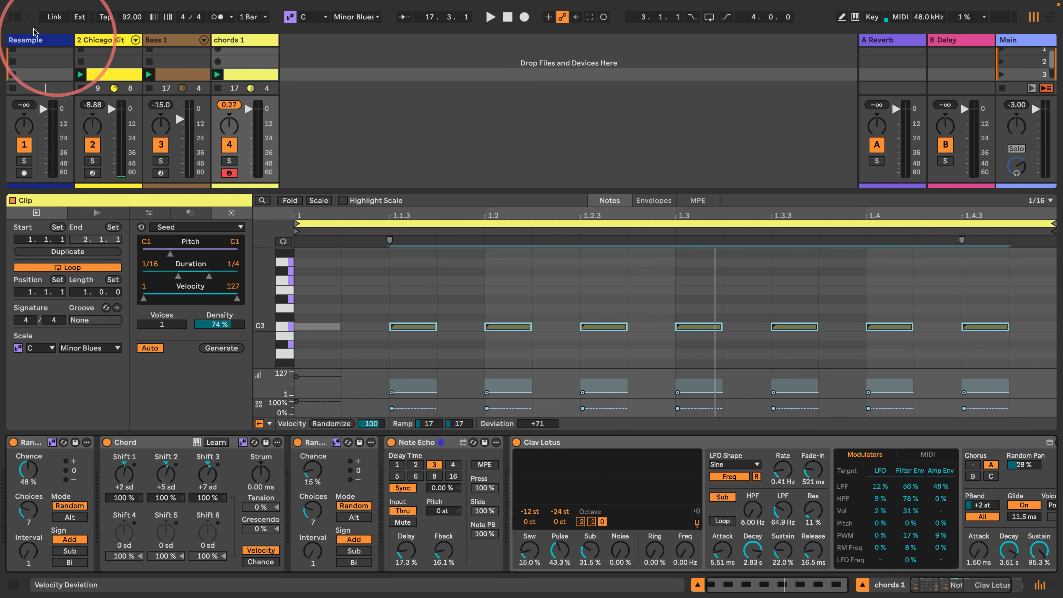
left_click(11, 17)
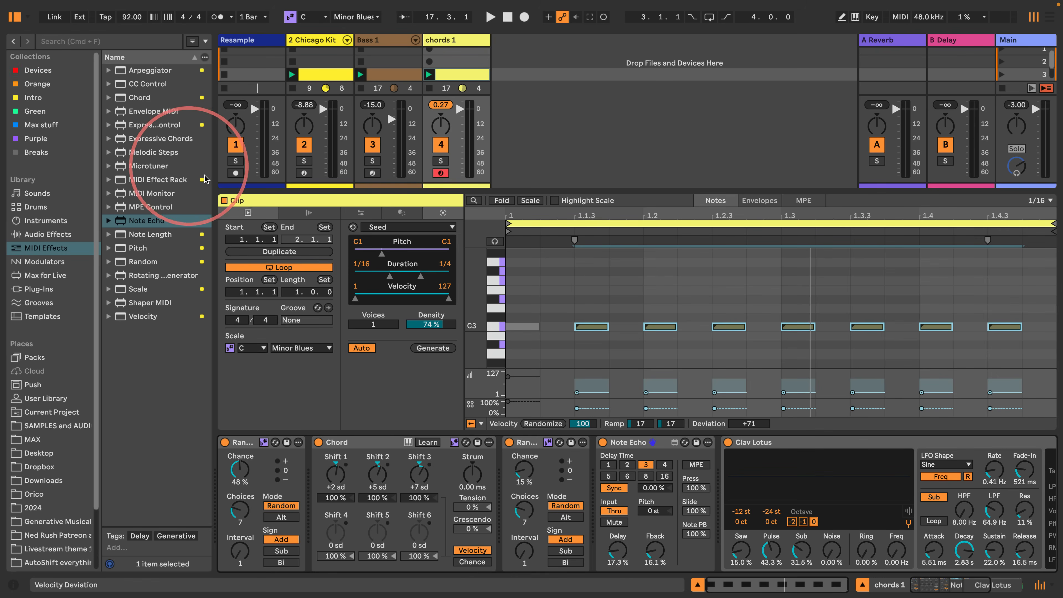
left_click_drag(214, 190, 265, 192)
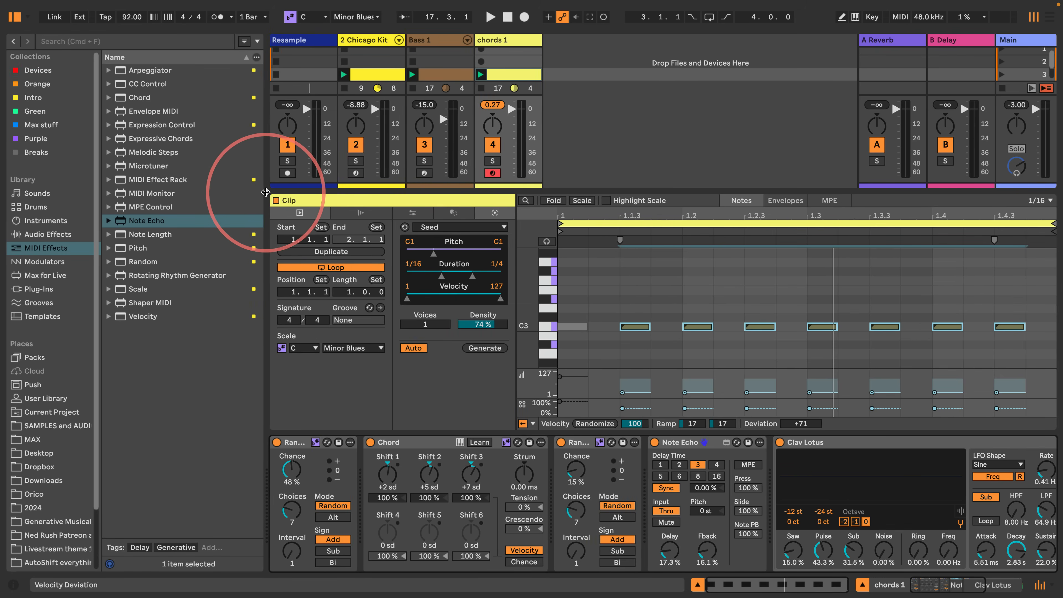
- Create a new MIDI track beside chords 1 and rename it lead 1
left_click(594, 67)
double_click(595, 68)
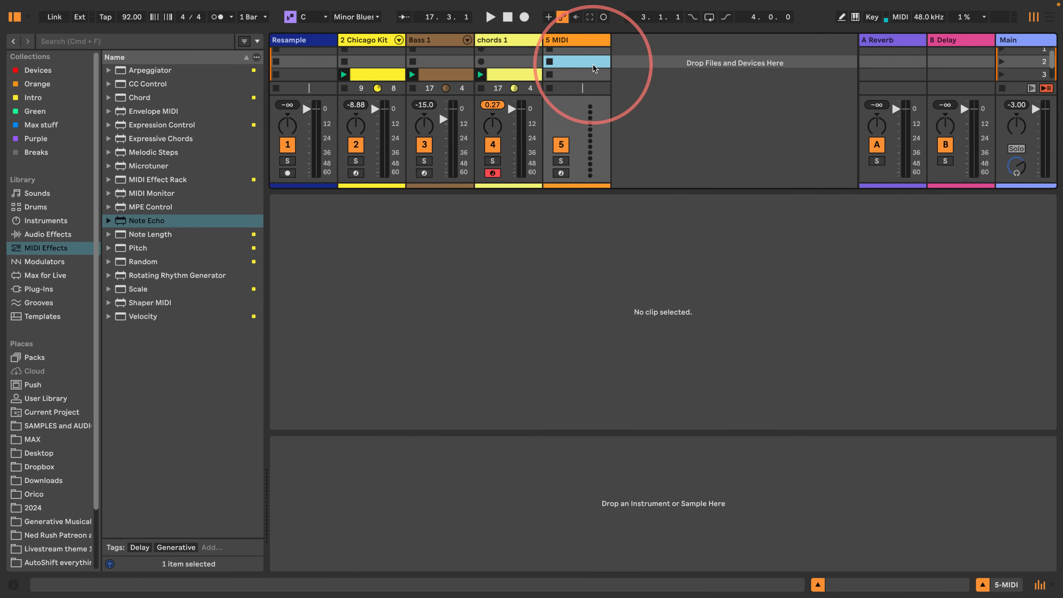
left_click(578, 41)
double_click(577, 40)
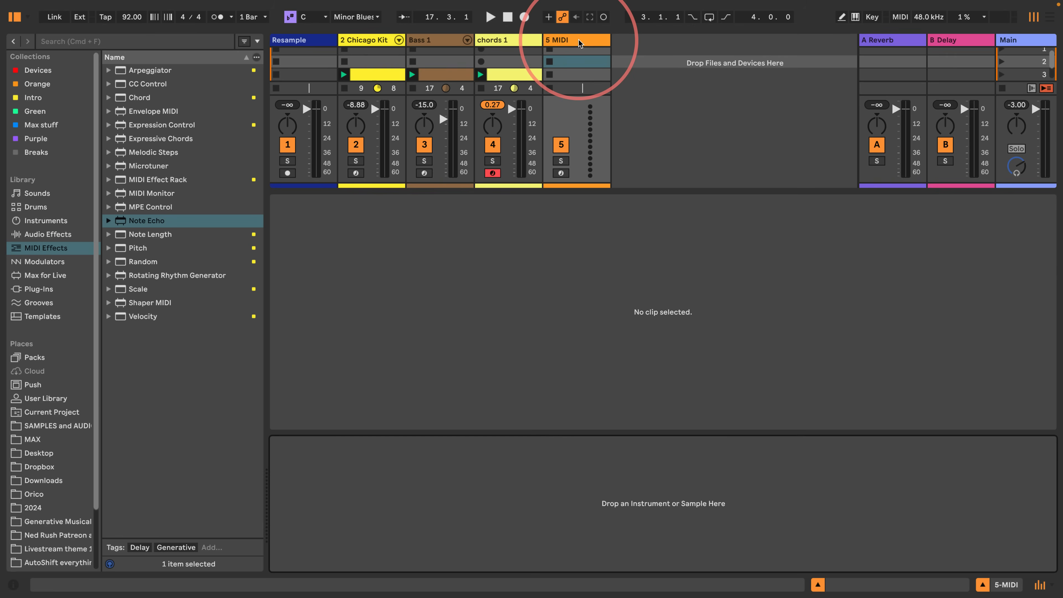
double_click(576, 40)
left_click(564, 42)
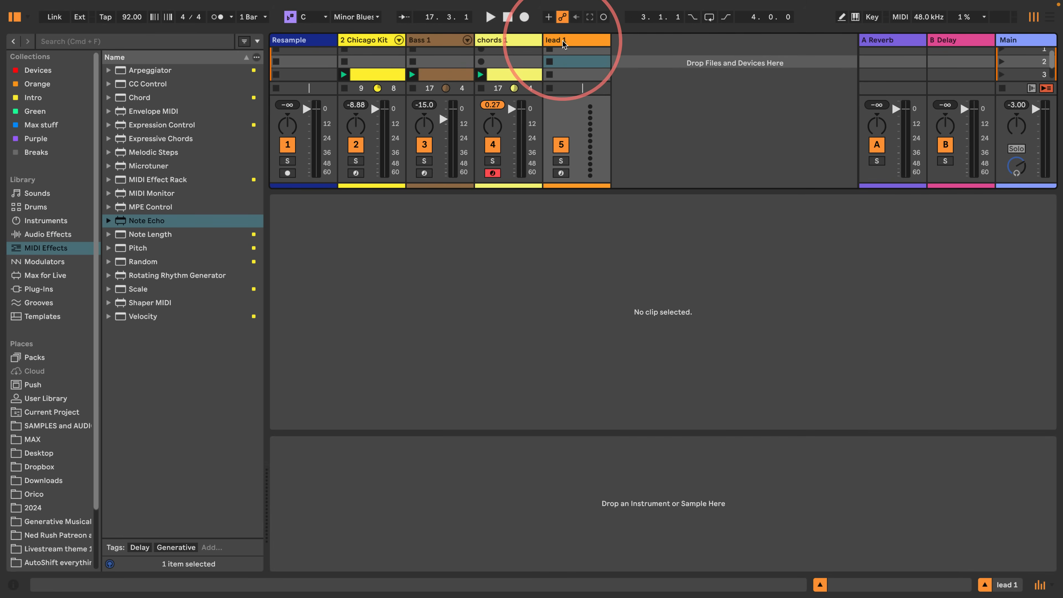
- Create a one-bar clip on lead 1 in the row of the other clips and draw a C3 note spanning the full bar
double_click(565, 75)
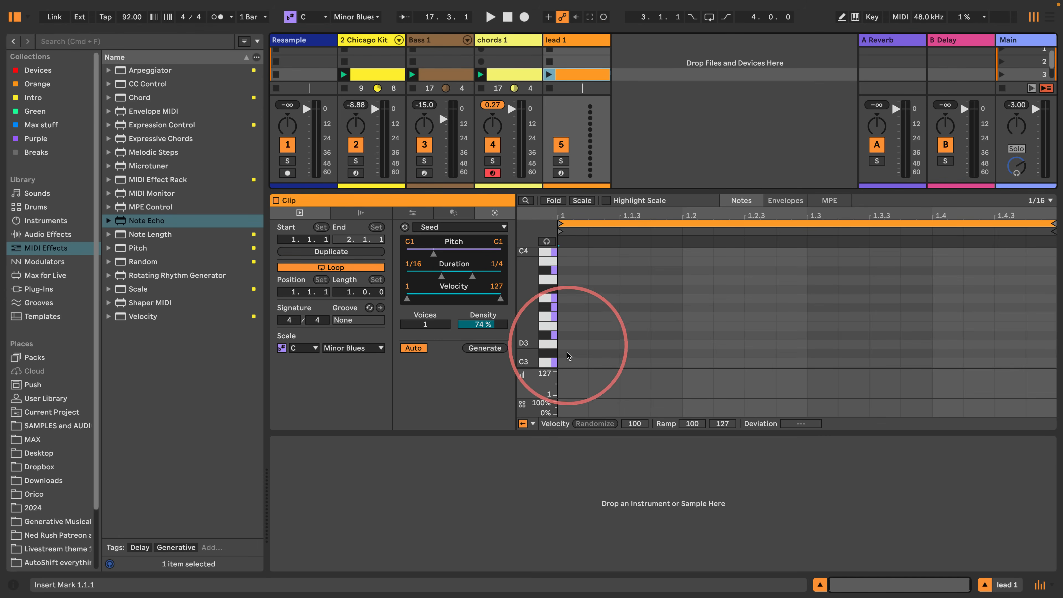
double_click(572, 363)
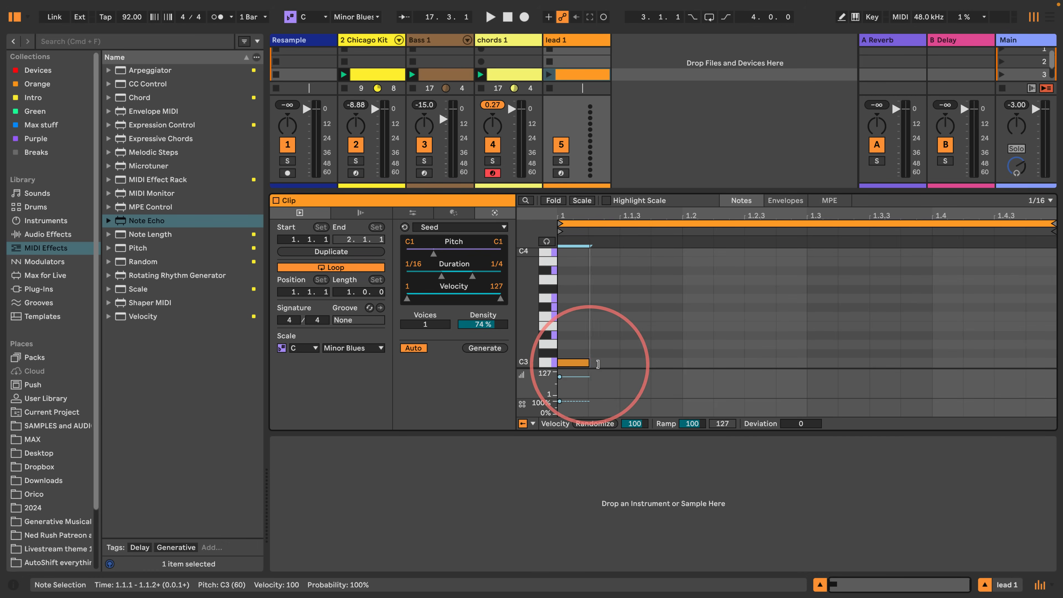
left_click_drag(598, 364, 1040, 356)
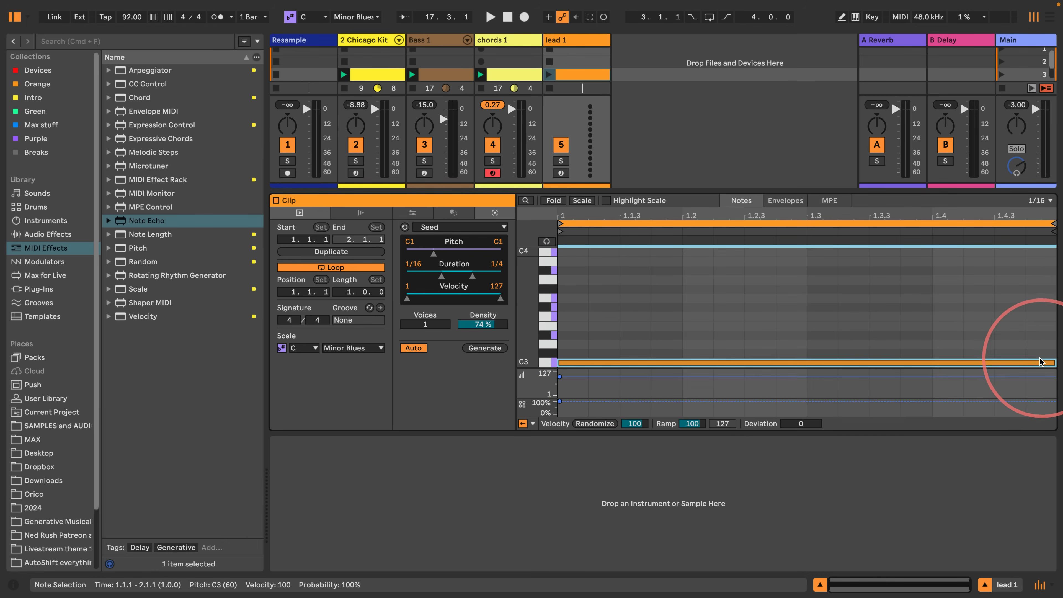
- Recolour the lead 1 track light blue and add an Arpeggiator to it with Rate 1/4
left_click(577, 41)
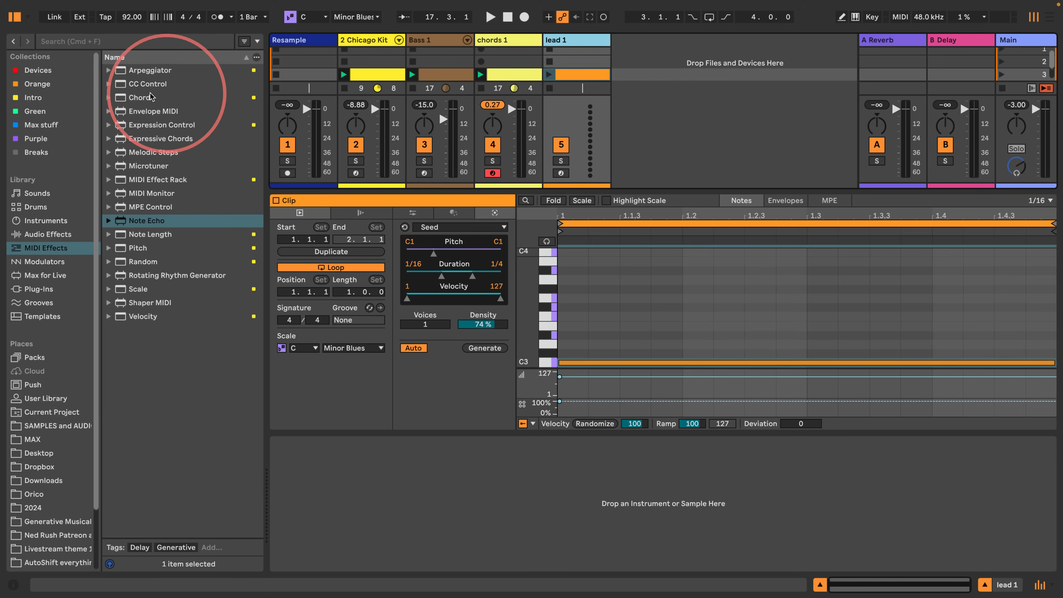
left_click_drag(143, 70, 550, 51)
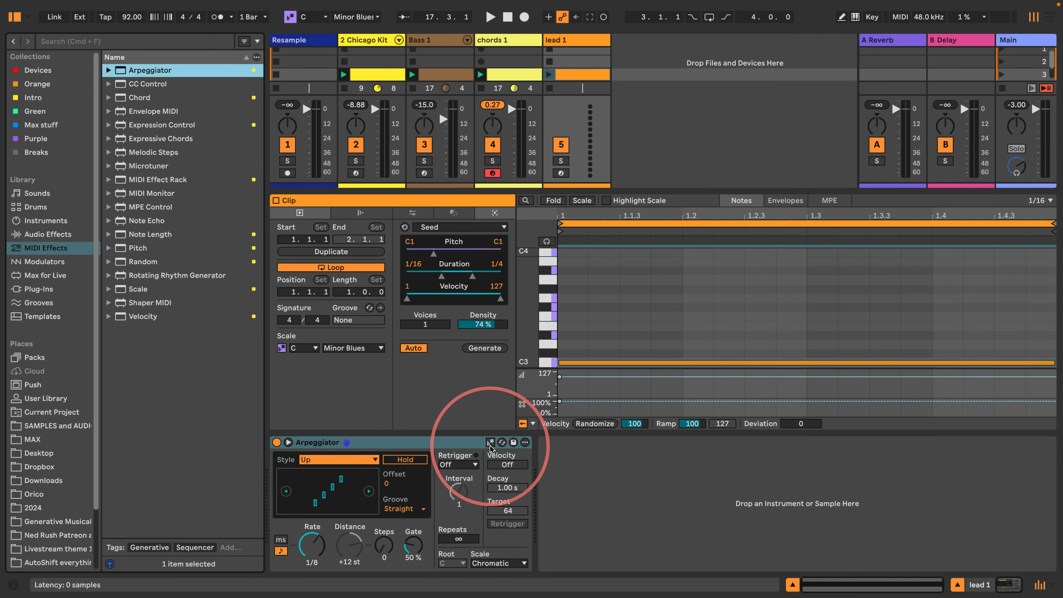
left_click_drag(311, 549, 281, 556)
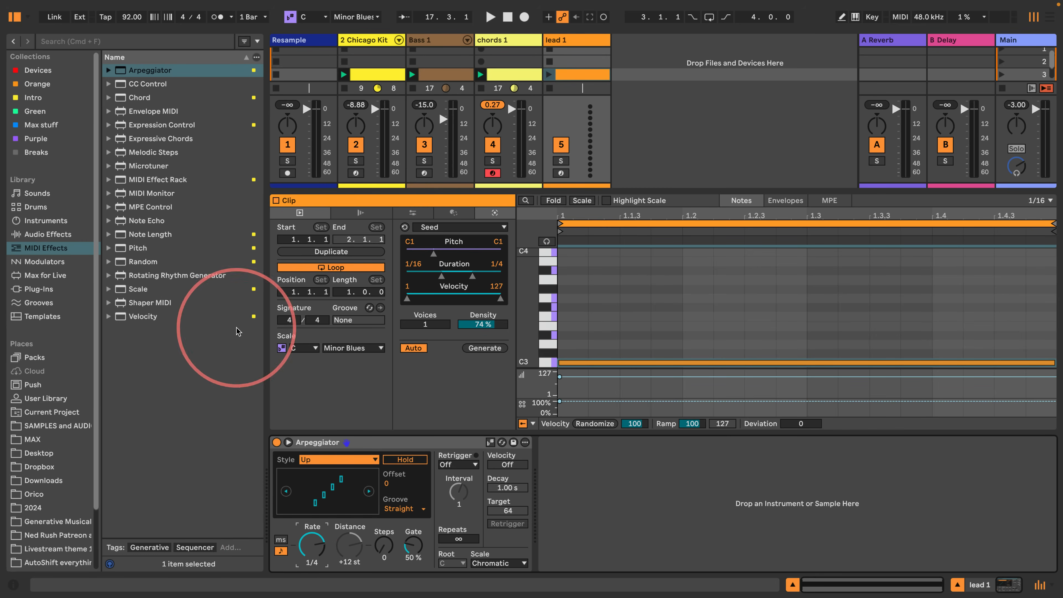
- Add a scale-aware Chord effect ahead of the Arpeggiator with Shifts 1 to 4 at +2, +3, +5 and -5 sd
left_click_drag(138, 97, 274, 461)
left_click(412, 443)
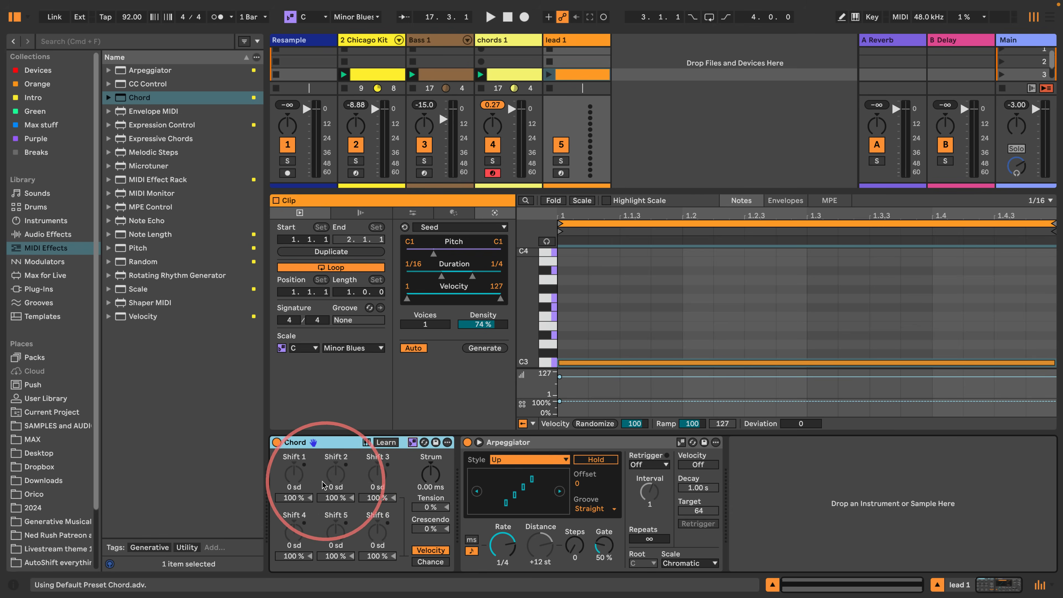
left_click(335, 473)
left_click_drag(339, 473, 365, 478)
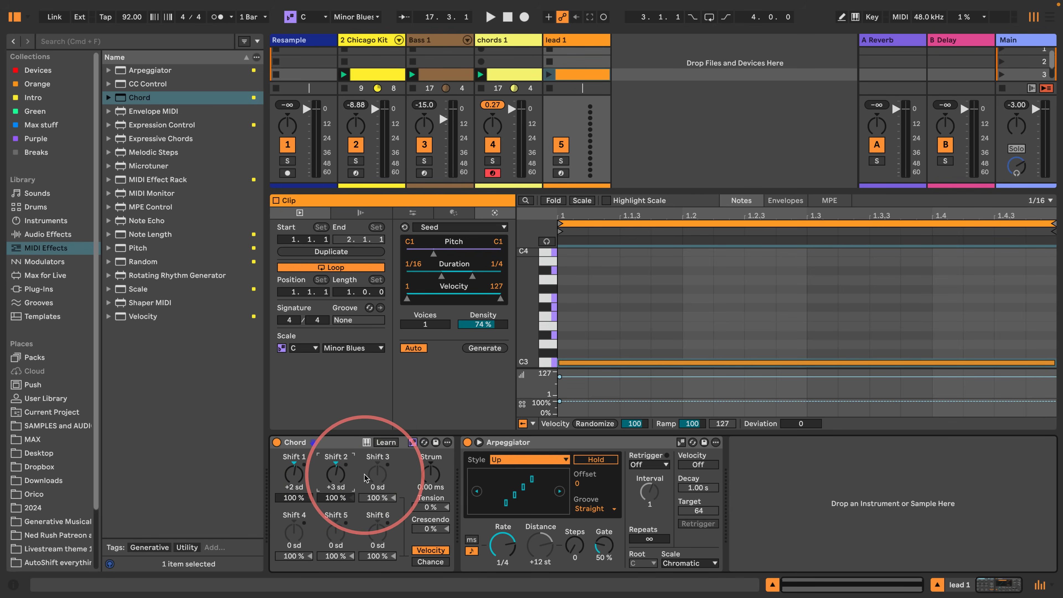
- Switch the lead Chord device to Chance mode and set the chance of Shifts 1 to 4 to 50% each
left_click(423, 564)
left_click_drag(344, 498, 334, 499)
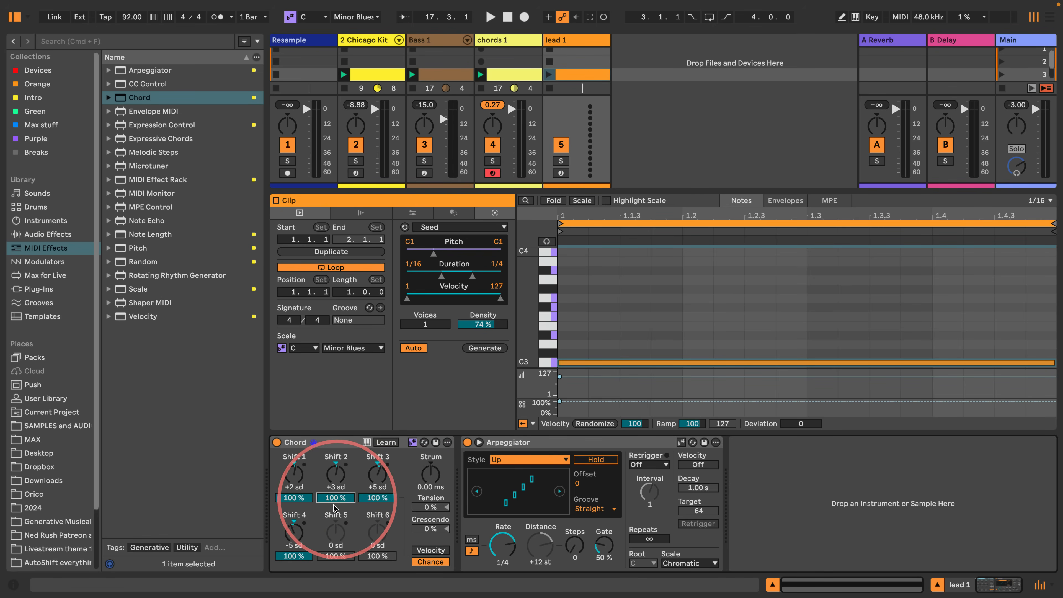
left_click(385, 499)
type("50")
type("50")
key("Return")
left_click(294, 499)
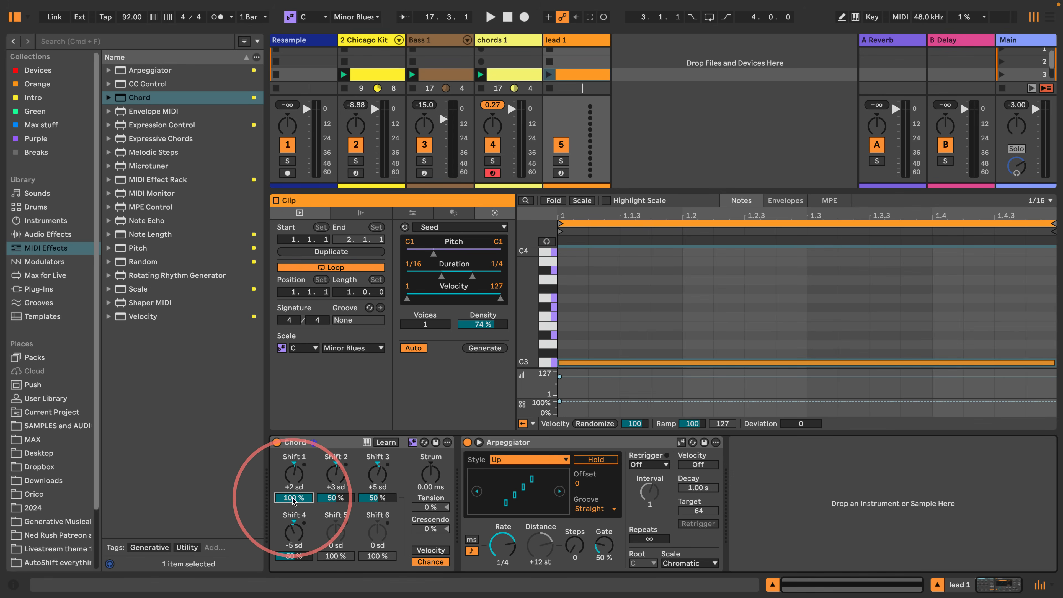
type("50")
key("Return")
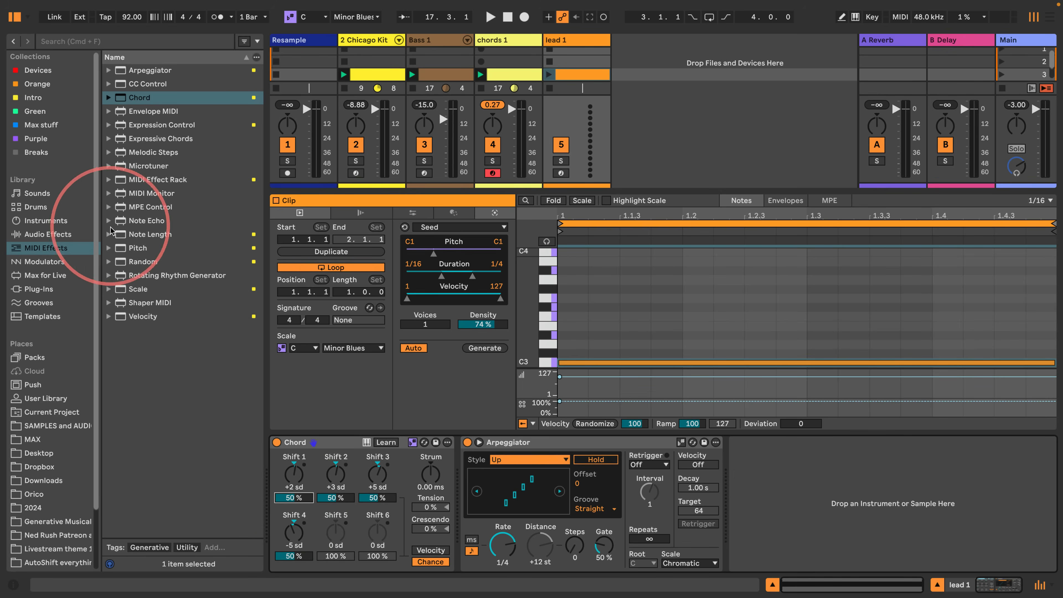
- Add scale-aware Random devices before the Chord and before the Arpeggiator, both with Chance 100% and Choices 12, and launch the lead 1 clip
left_click_drag(143, 262, 272, 461)
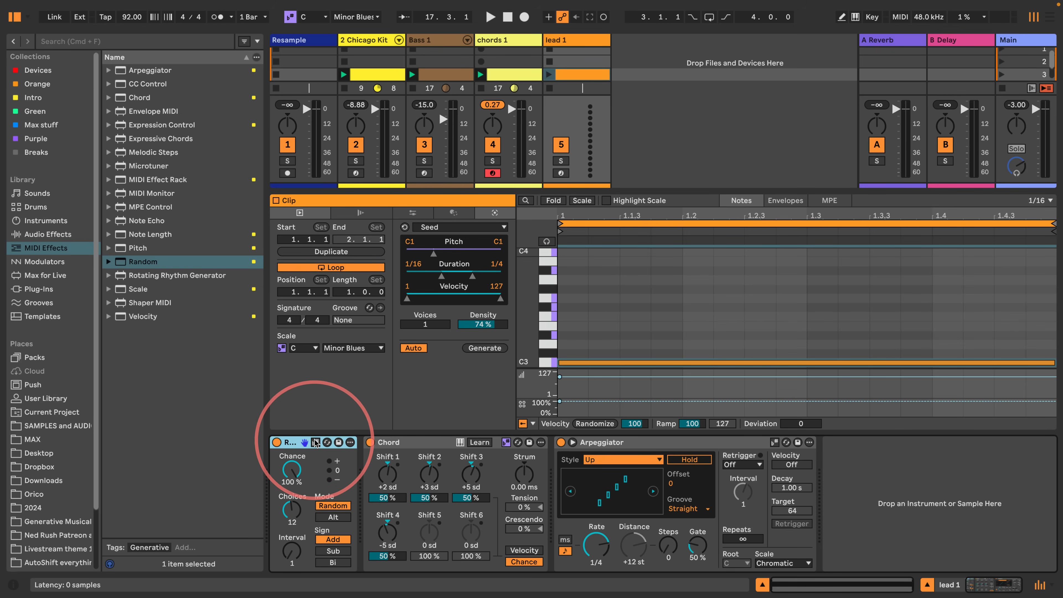
left_click_drag(293, 443, 557, 441)
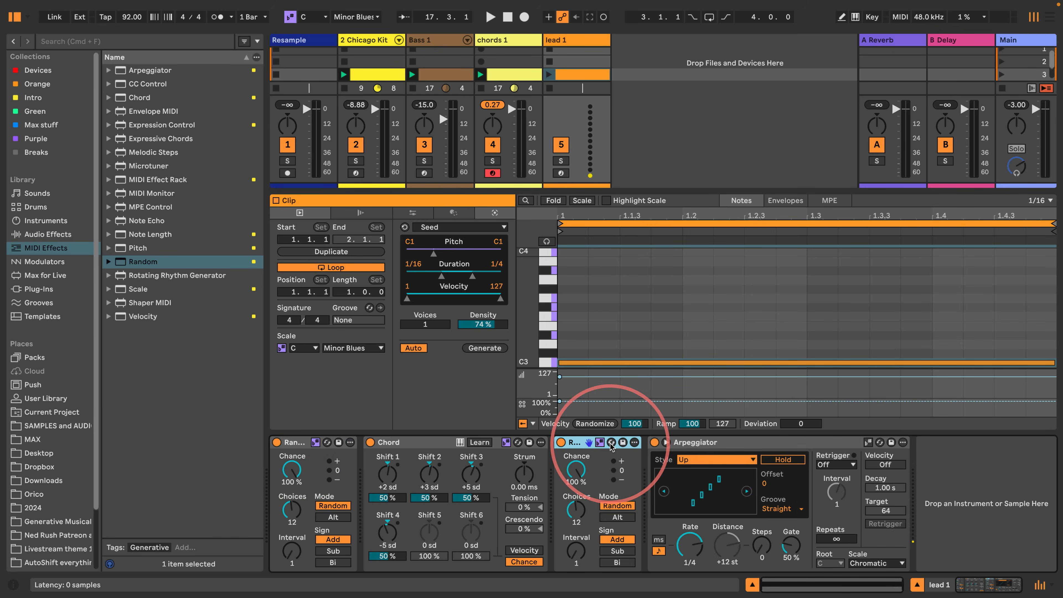
left_click(549, 75)
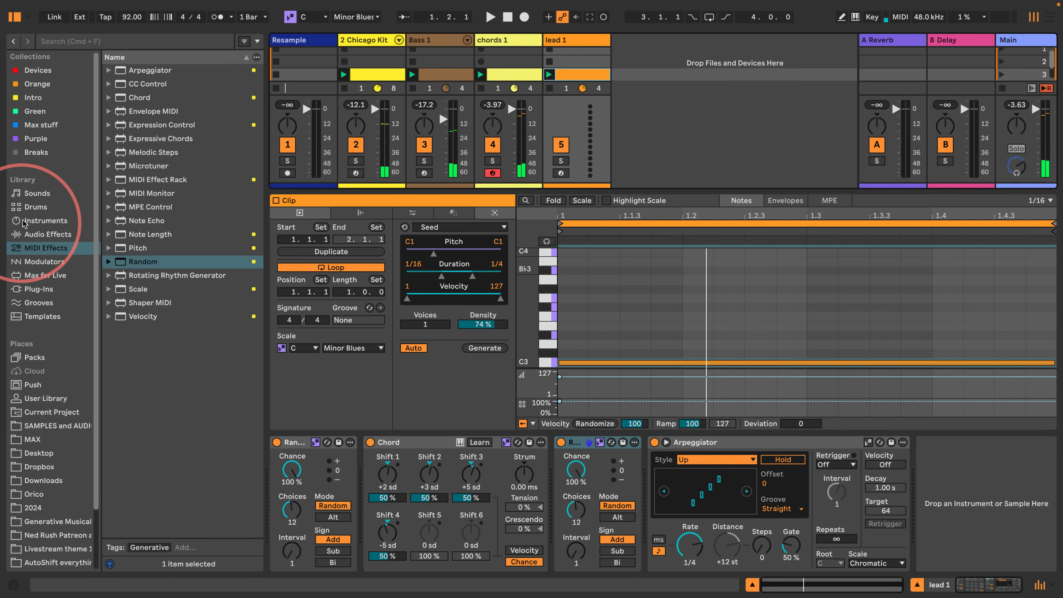
- Filter the sound library to Lead and audition presets such as Endearing Lead, Flutish, Folded Over, Good Old Vintage Phat 1 Lead, Hold it now and House Chords
left_click(42, 221)
left_click(37, 193)
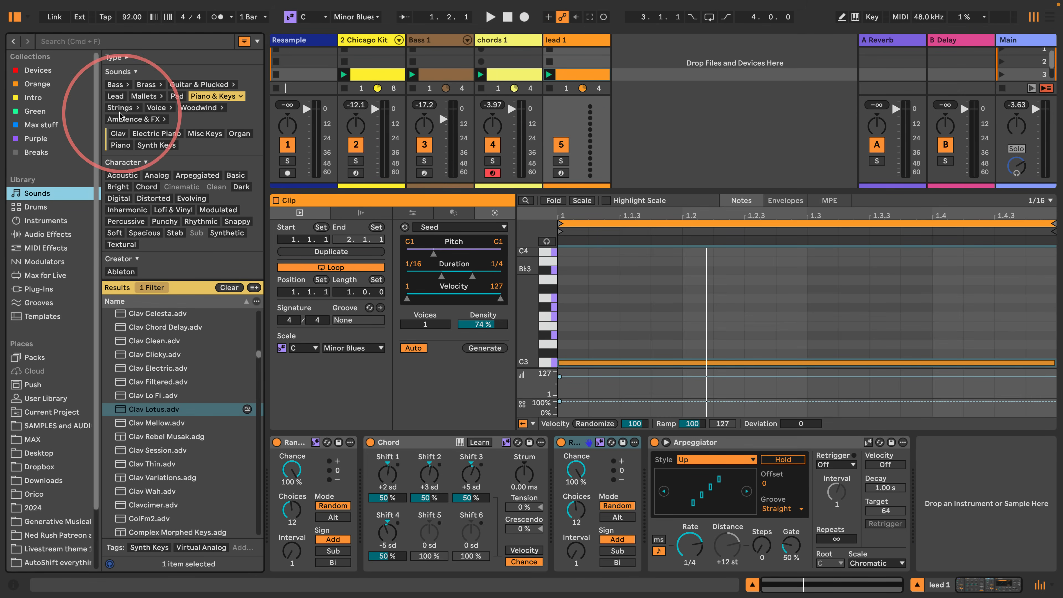
left_click(116, 96)
left_click(164, 452)
scroll(164, 454, "down", 5)
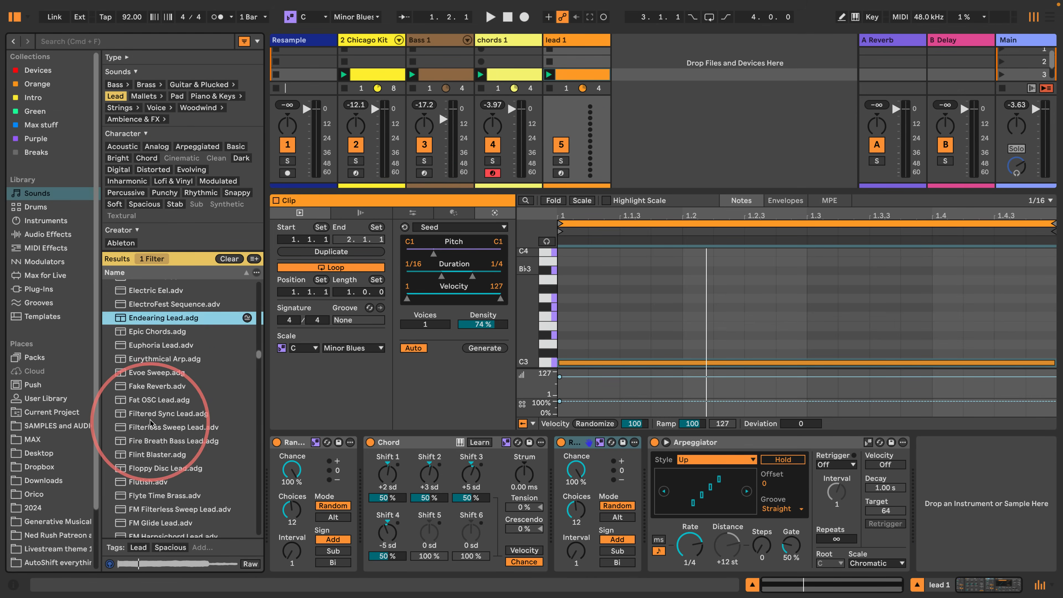
left_click(150, 440)
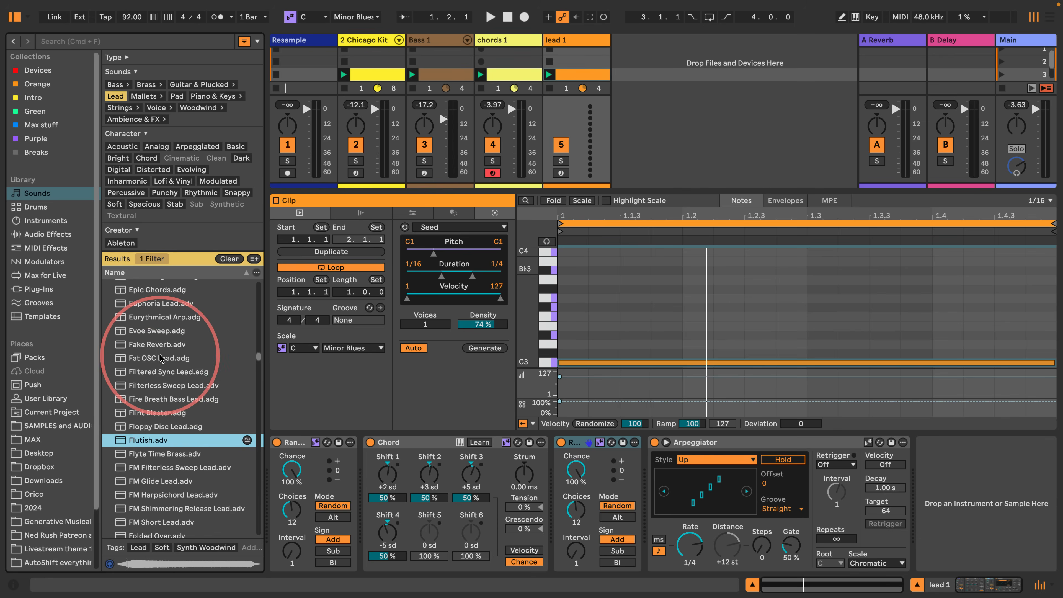
scroll(149, 443, "down", 2)
scroll(134, 428, "down", 1)
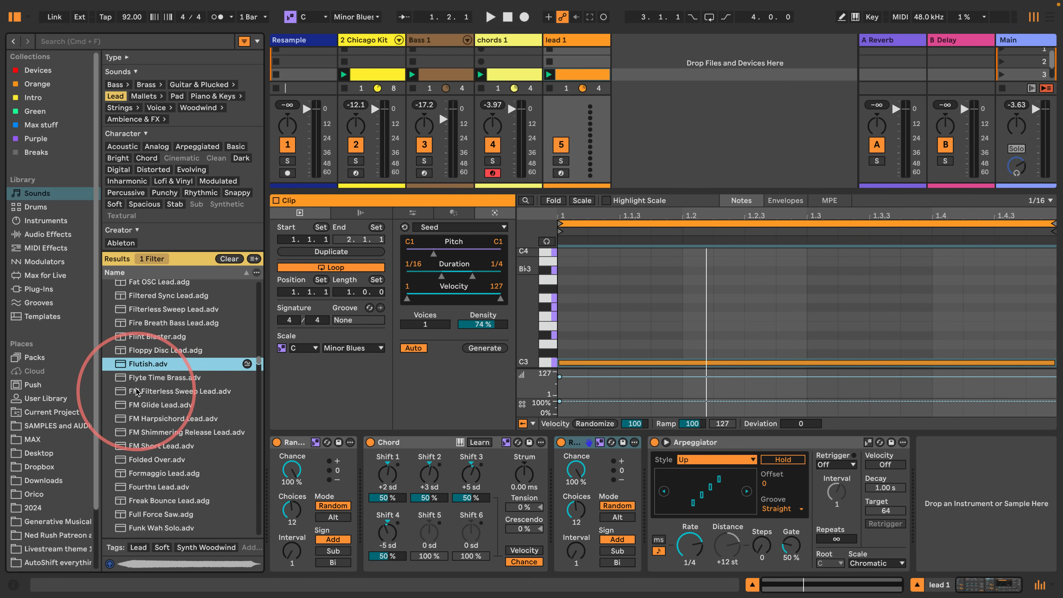
left_click(129, 378)
scroll(136, 425, "down", 1)
left_click(149, 437)
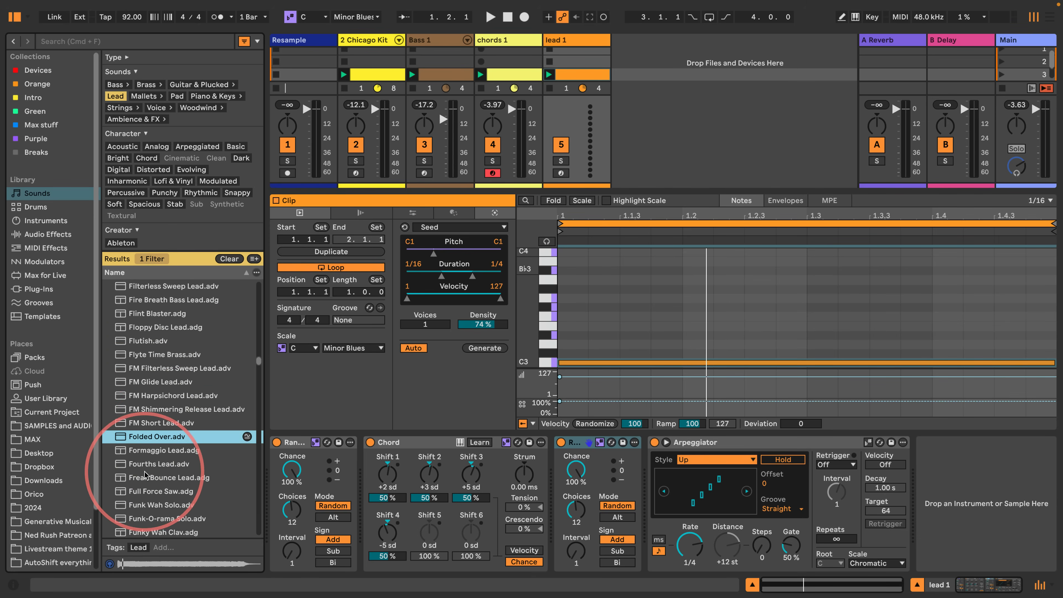
scroll(148, 457, "down", 4)
scroll(148, 478, "down", 3)
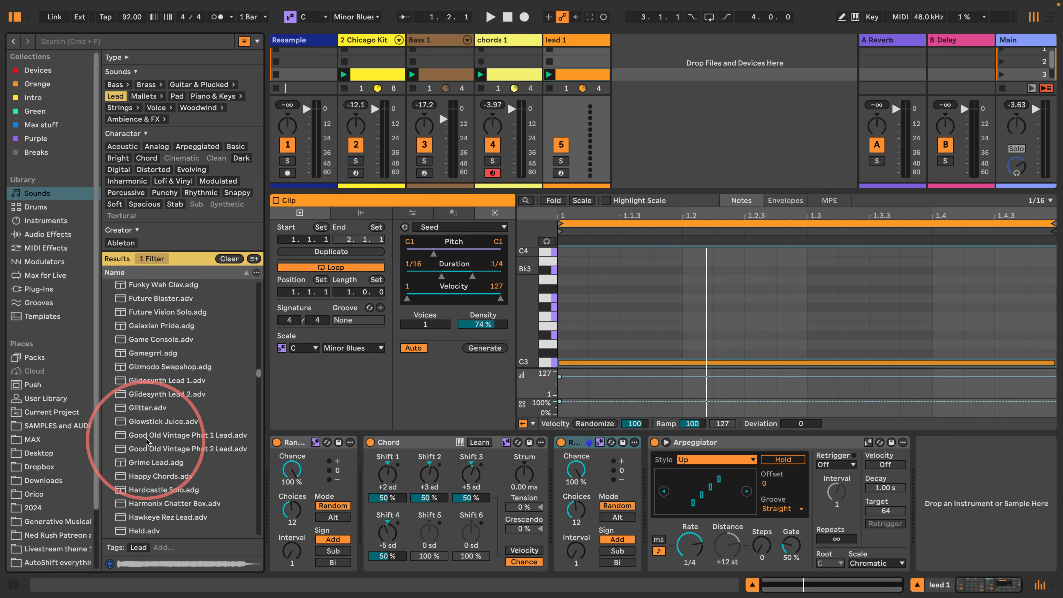
left_click(151, 436)
scroll(151, 461, "down", 2)
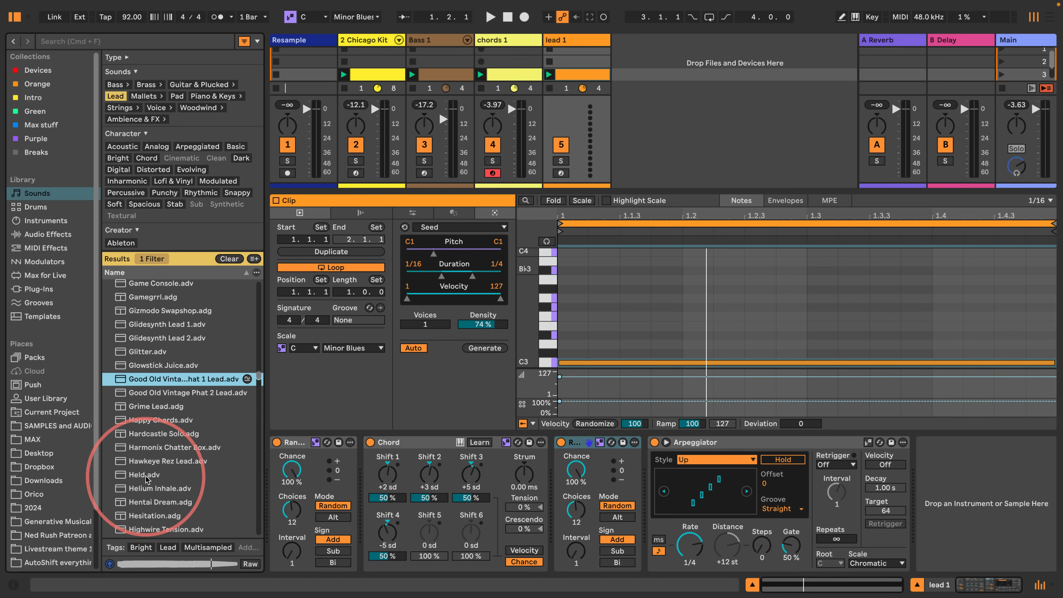
scroll(147, 479, "down", 3)
left_click(142, 444)
scroll(132, 474, "down", 1)
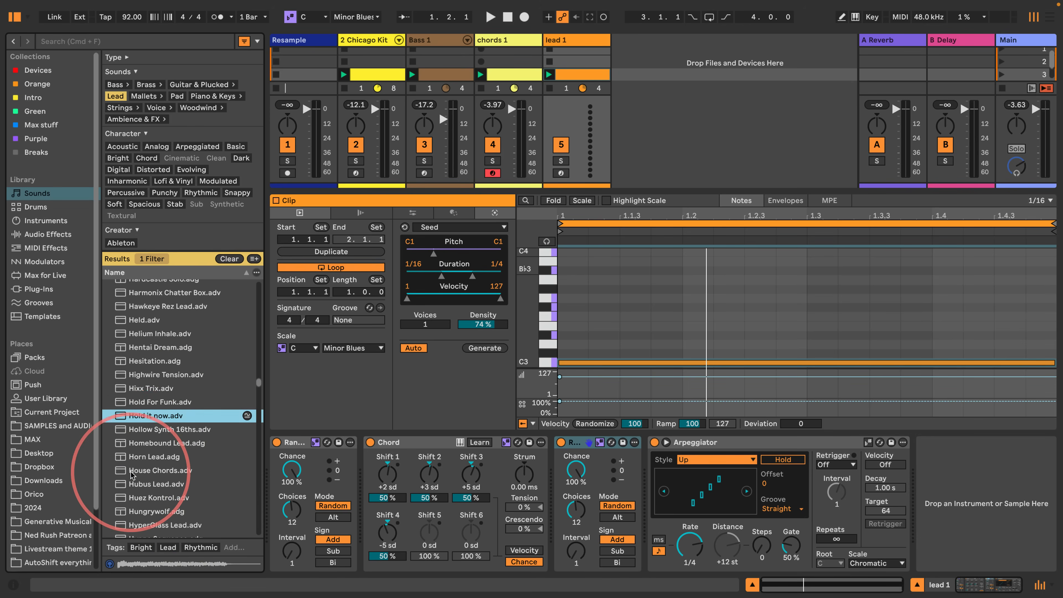
left_click(132, 471)
scroll(134, 473, "down", 2)
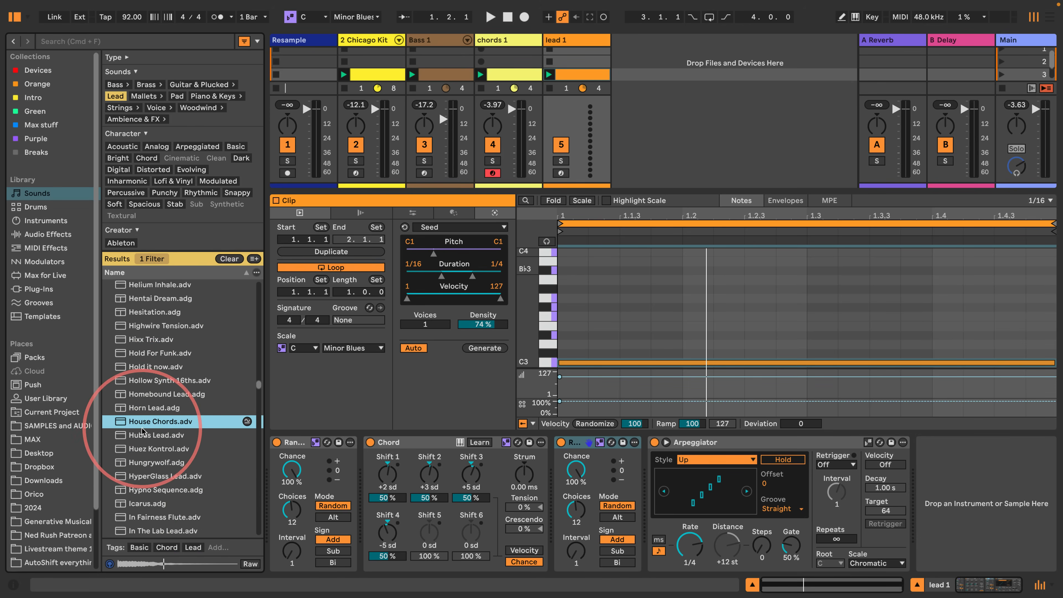
- Load the Hubus Lead preset after the Arpeggiator on the lead 1 track and play the groove
left_click(140, 435)
left_click_drag(138, 438, 934, 448)
key("space")
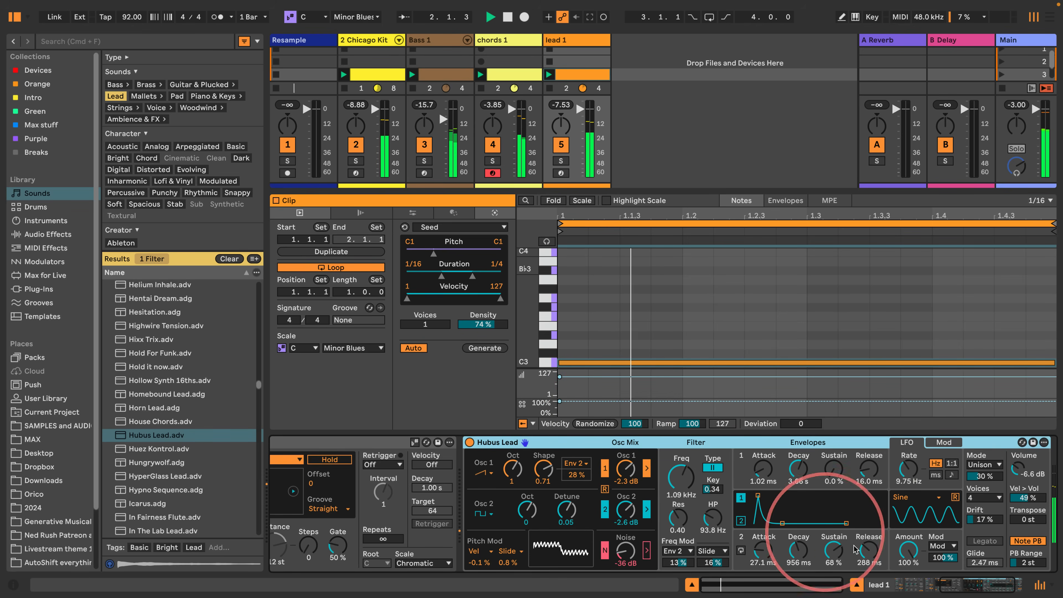
left_click_drag(959, 584, 906, 588)
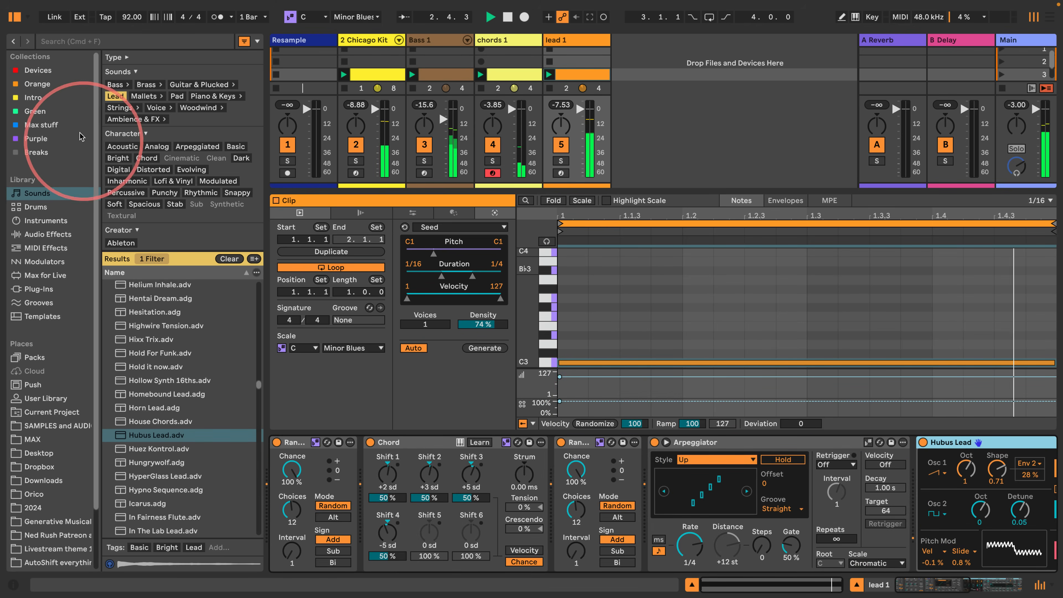
- Hide the browser, open the Arpeggiator's Synced Rate automation in the lead clip, and unlink the envelope with a loop length of 1.2.0
left_click(14, 17)
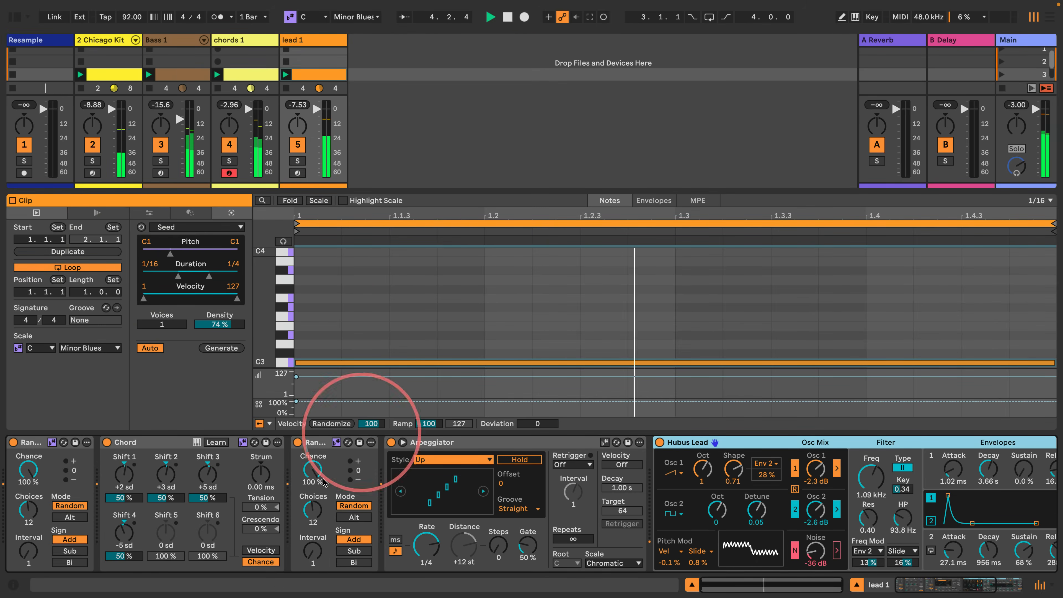
right_click(424, 545)
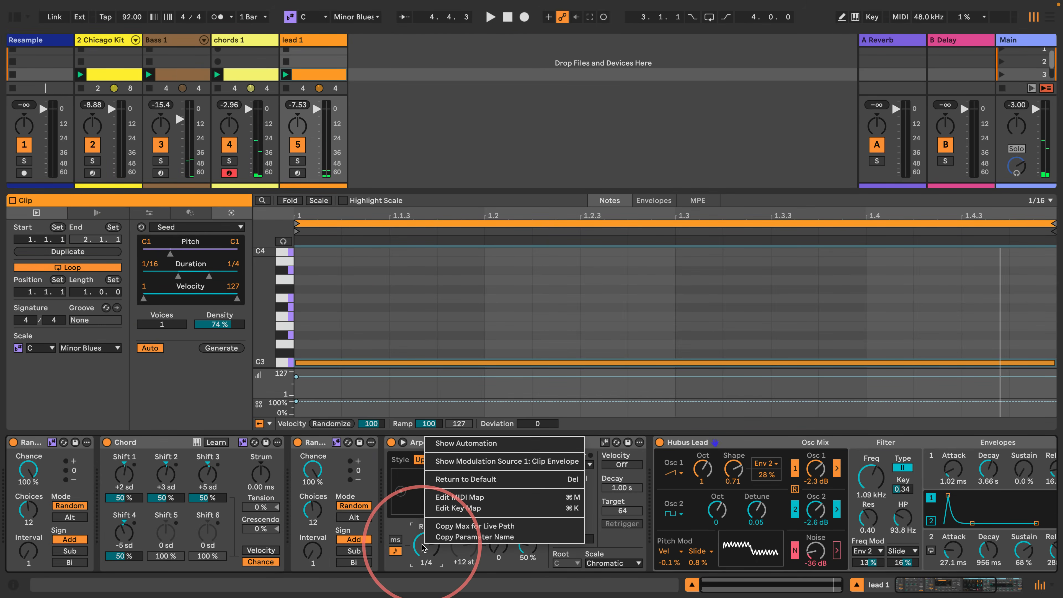
left_click(456, 445)
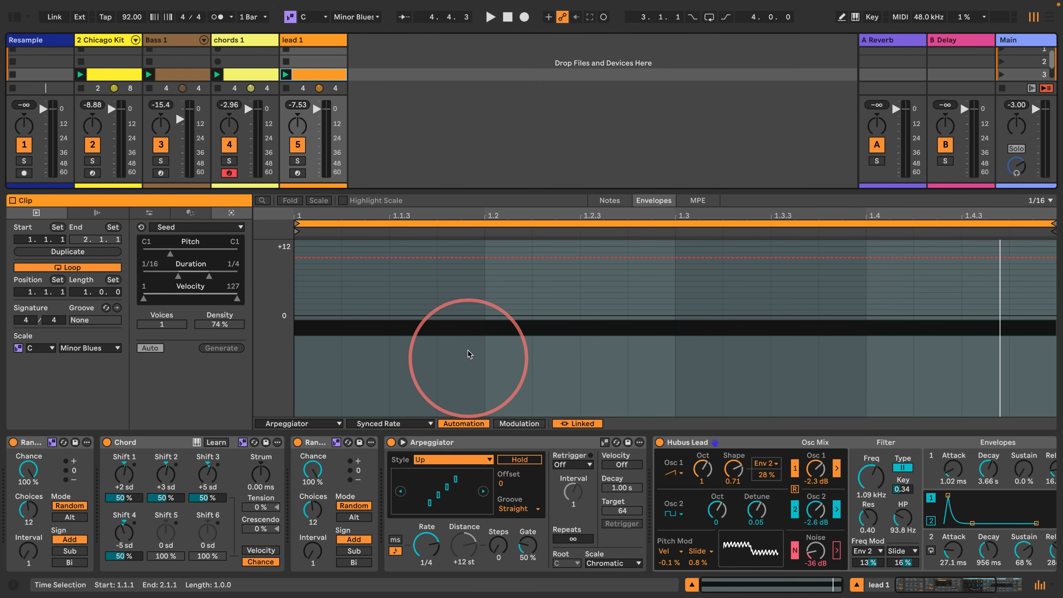
left_click(561, 424)
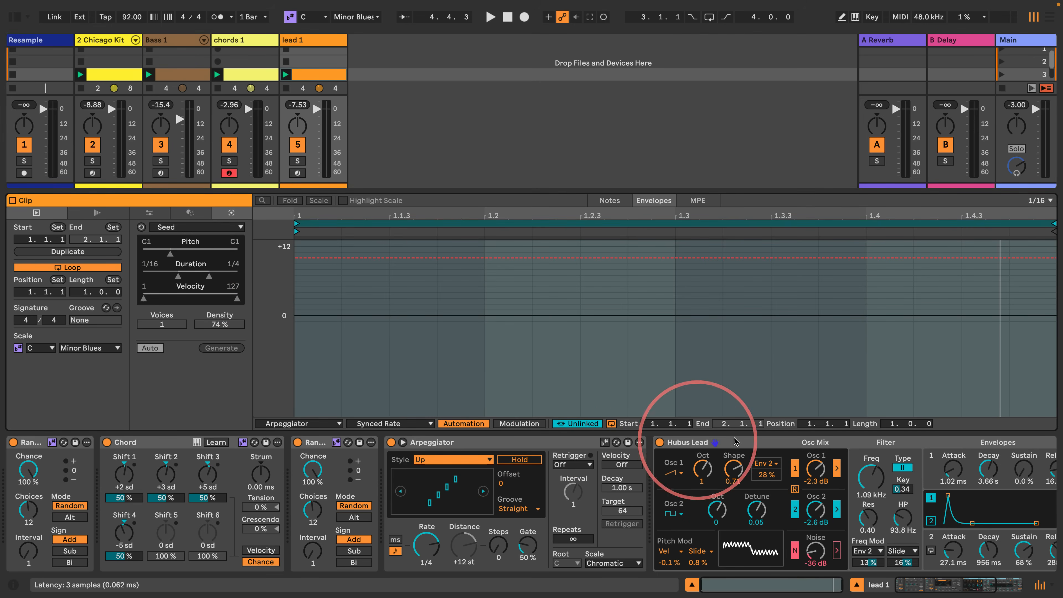
left_click_drag(914, 426, 912, 421)
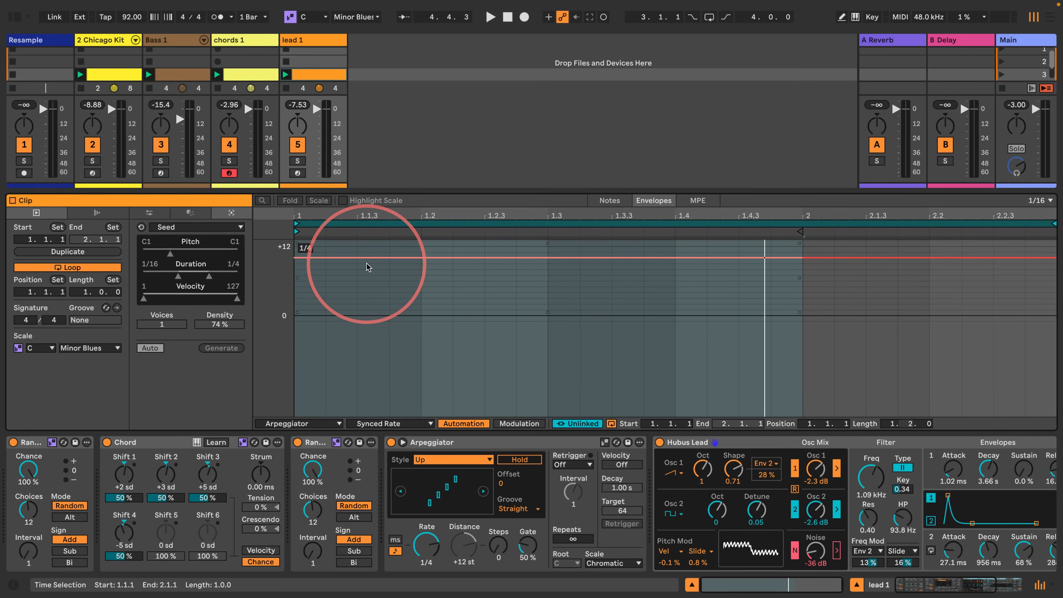
- Draw eighth-note-long Rate steps of 1/8 at 1.2, 1.4.3 and 2.2.3, and of 1/16 at 1.3 and 2.1.3, and play the result
key("b")
left_click_drag(422, 269, 484, 267)
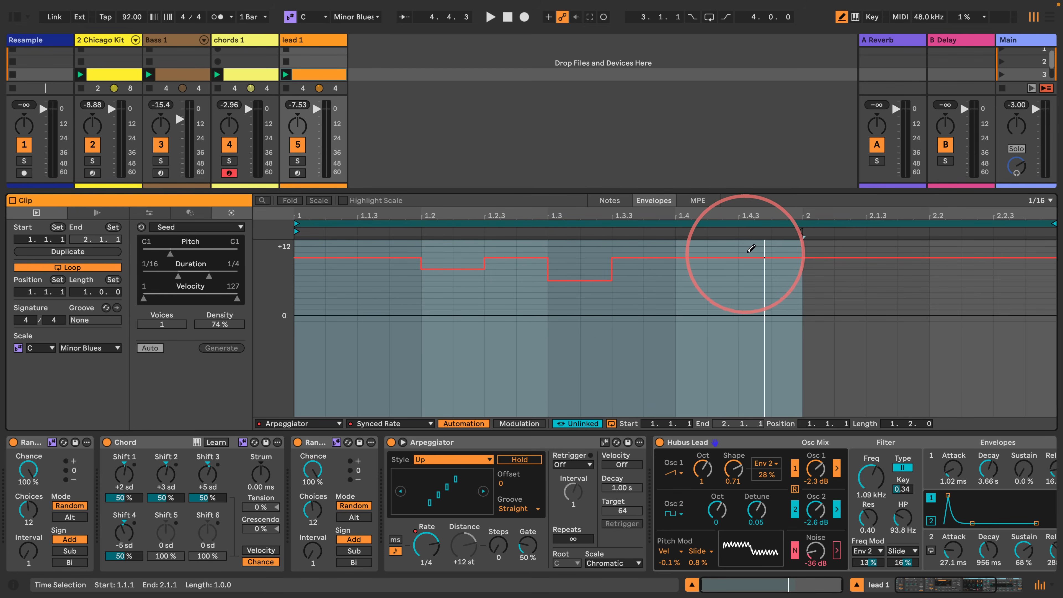
left_click_drag(752, 264, 777, 265)
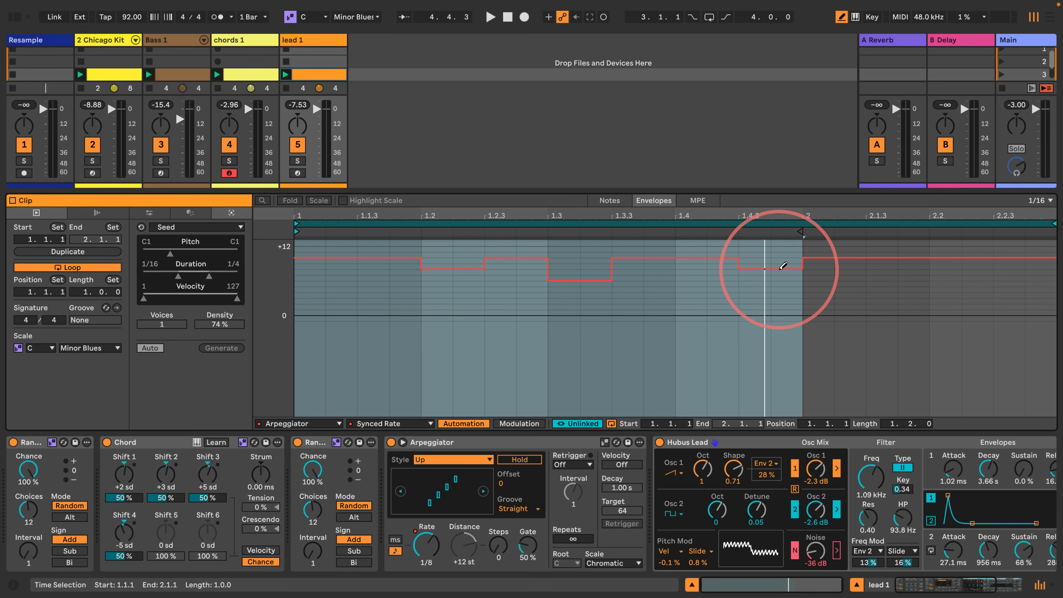
left_click(880, 279)
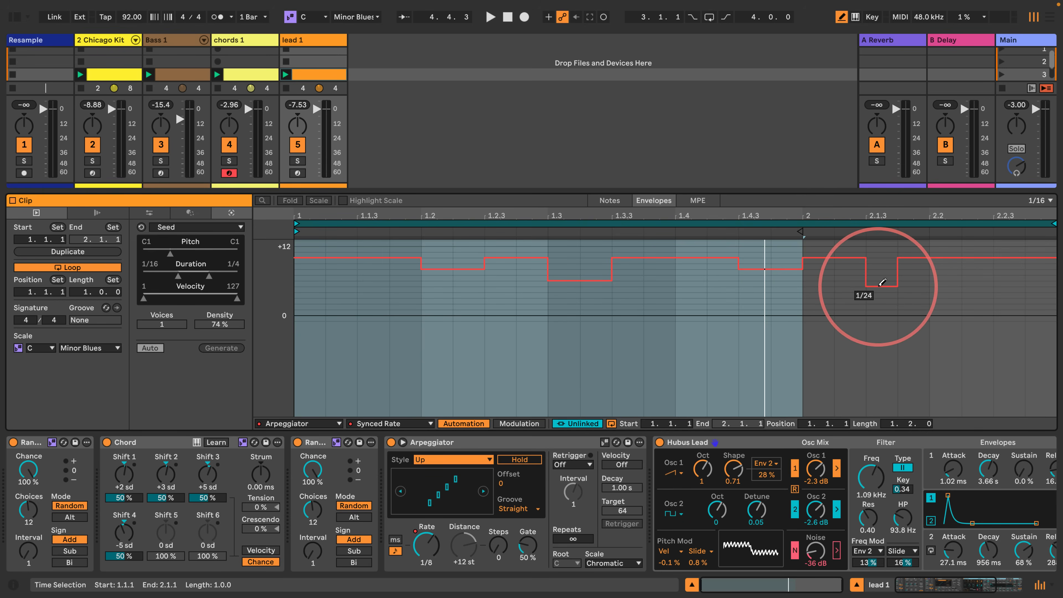
left_click_drag(882, 277, 910, 277)
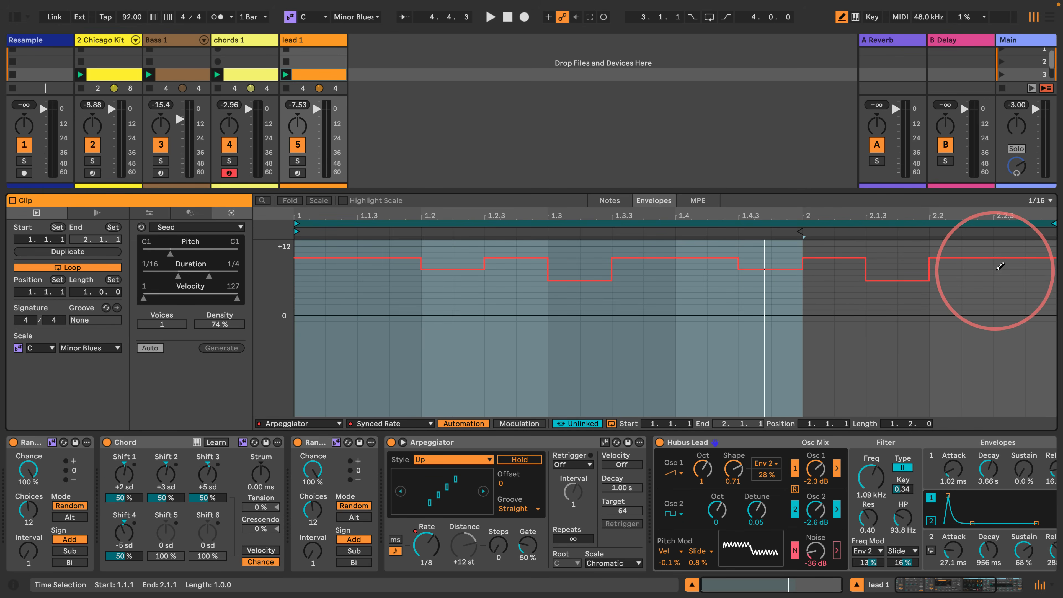
left_click(1003, 268)
left_click_drag(1020, 270, 1033, 269)
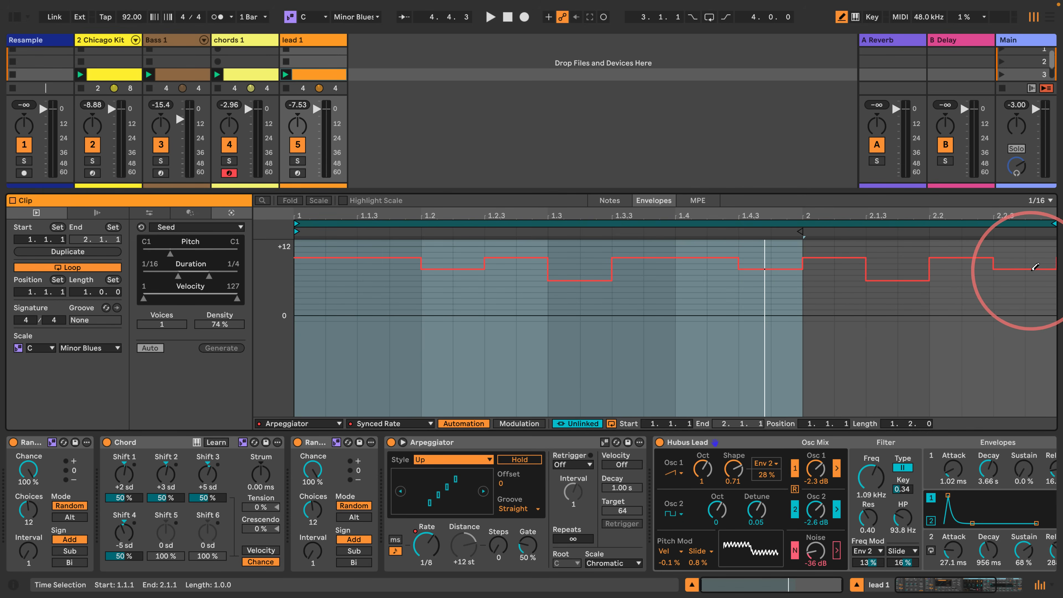
key("space")
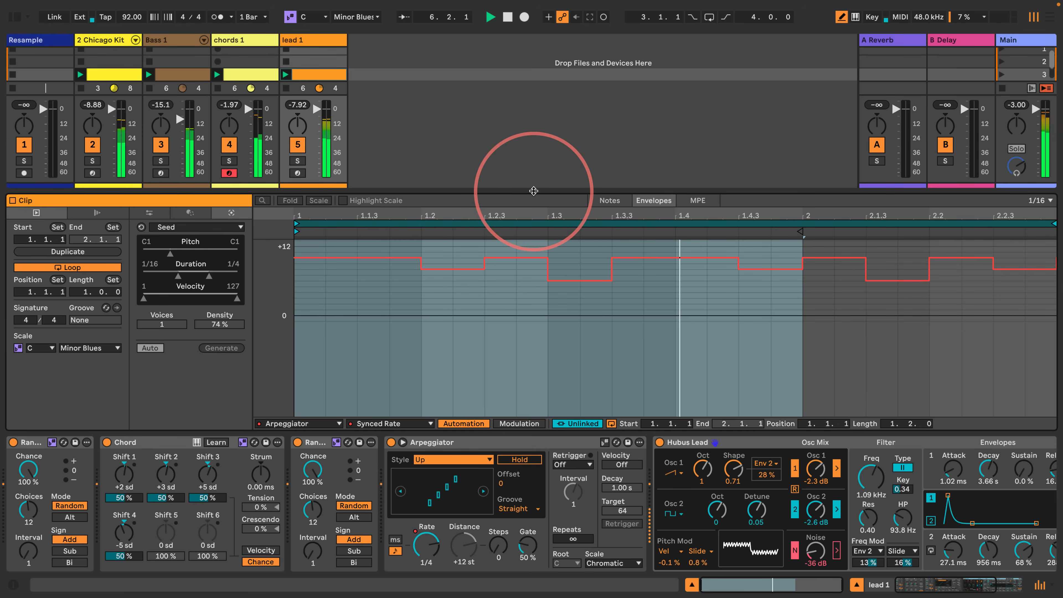
- Set the Arpeggiator's Gate to 42%, transpose the lead clip's note down an octave to C2, and play the clip
left_click_drag(527, 545, 526, 570)
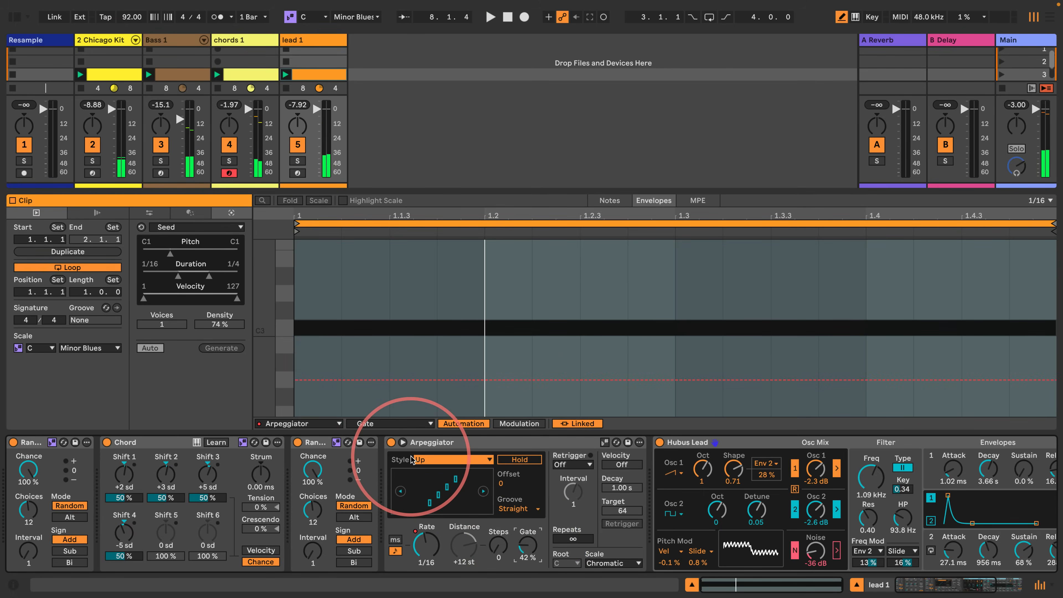
left_click(609, 200)
left_click(277, 364)
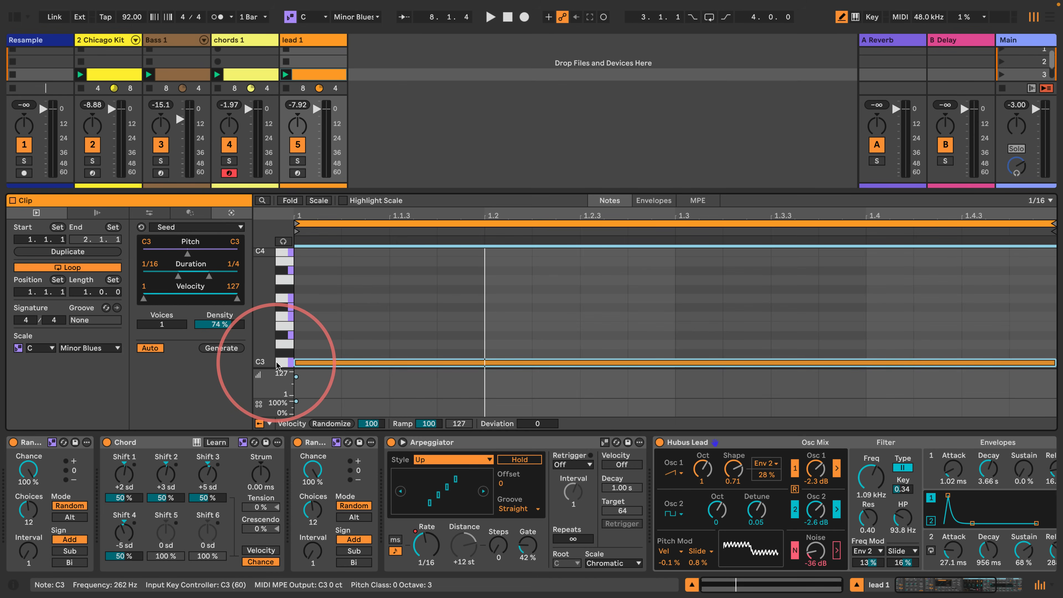
key("space")
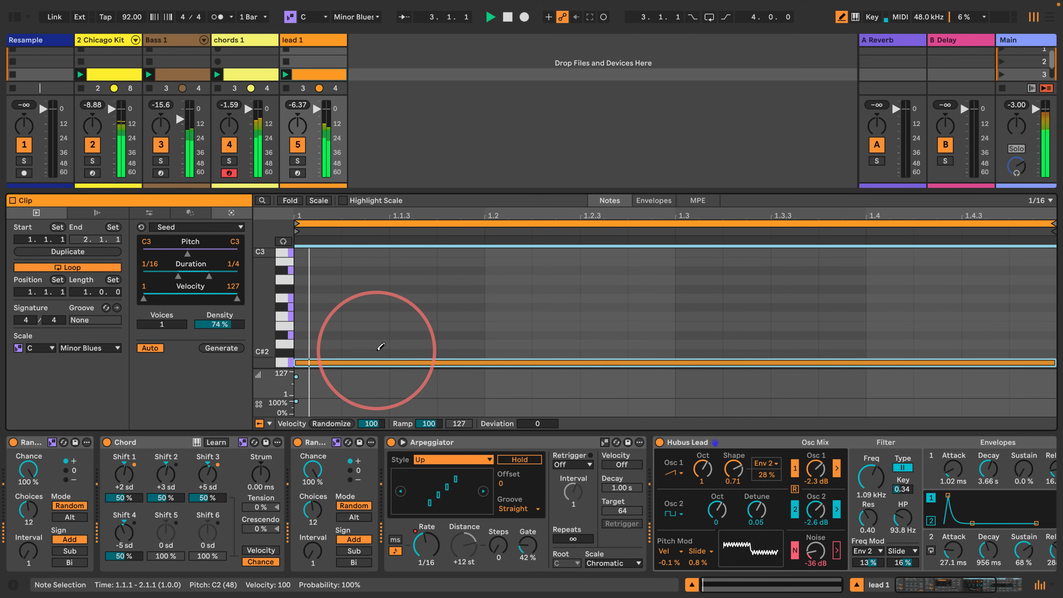
- Show the browser again, stop playback, and add an Expression Control device at the start of the lead 1 chain
left_click(14, 17)
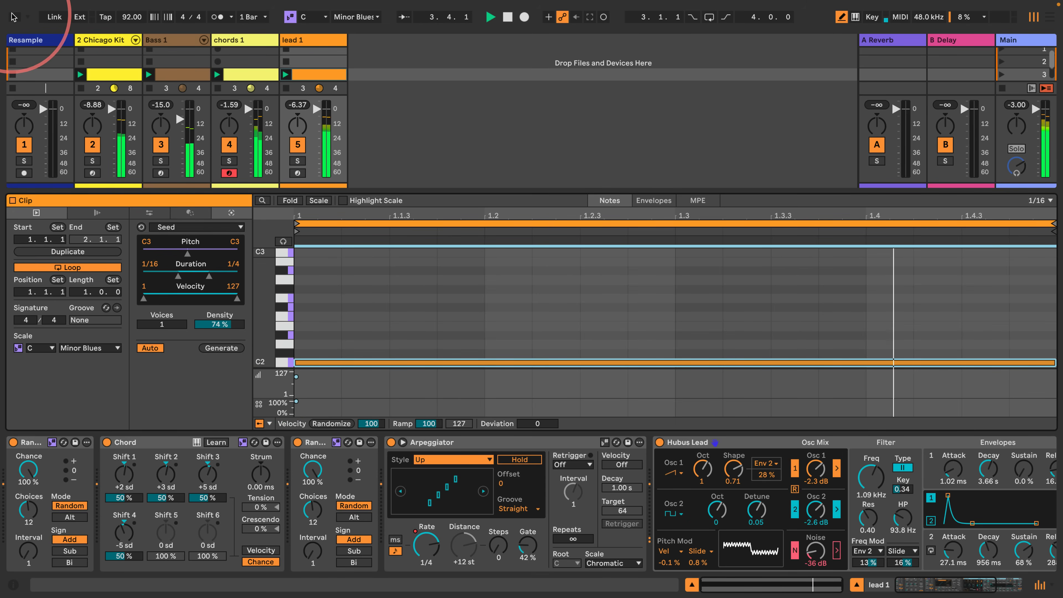
key("space")
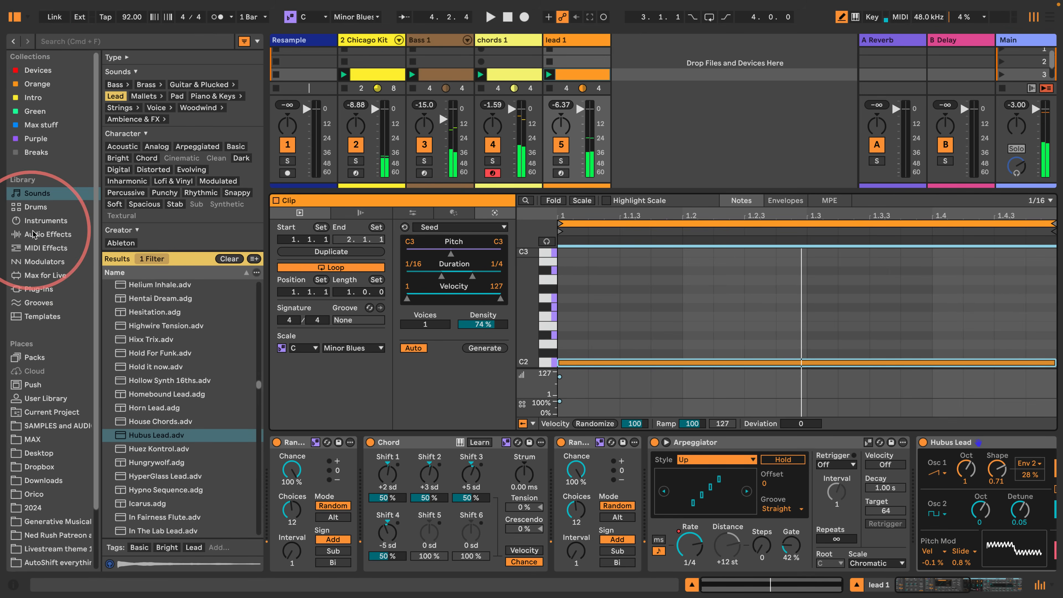
left_click(45, 248)
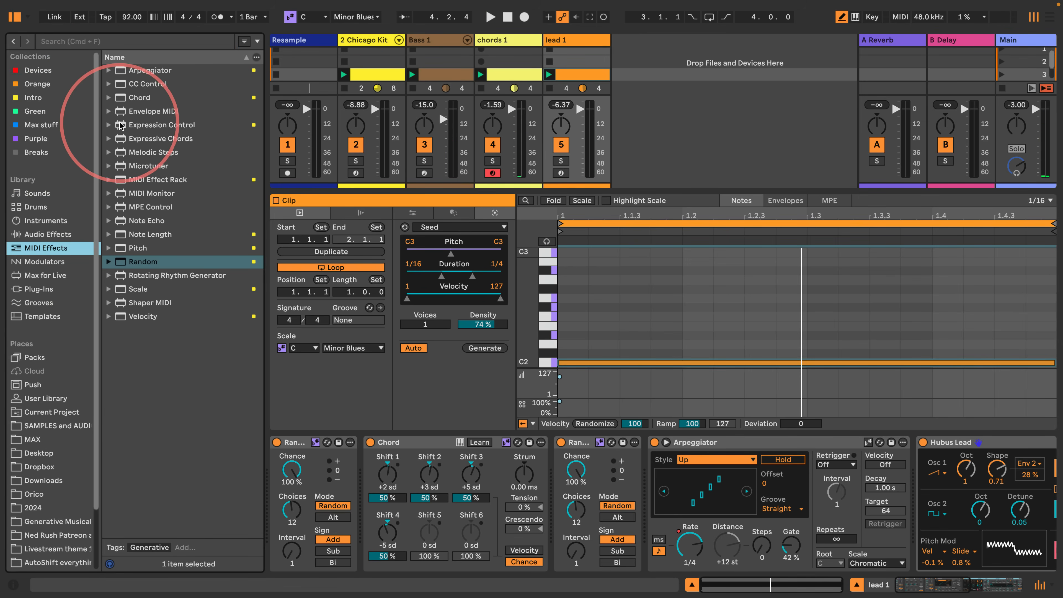
left_click_drag(126, 125, 273, 464)
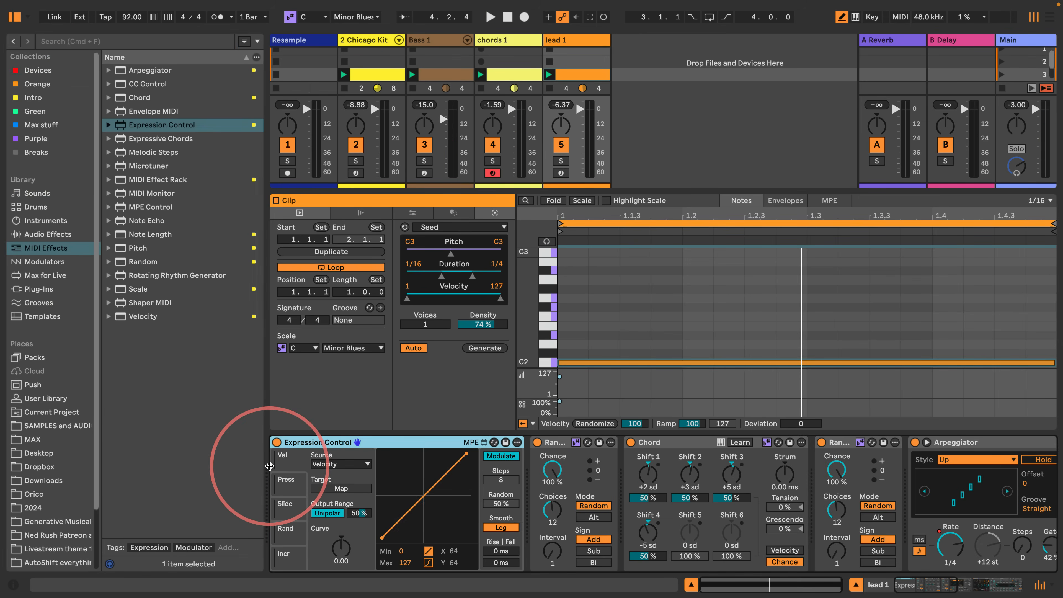
left_click(919, 587)
left_click_drag(920, 587, 903, 587)
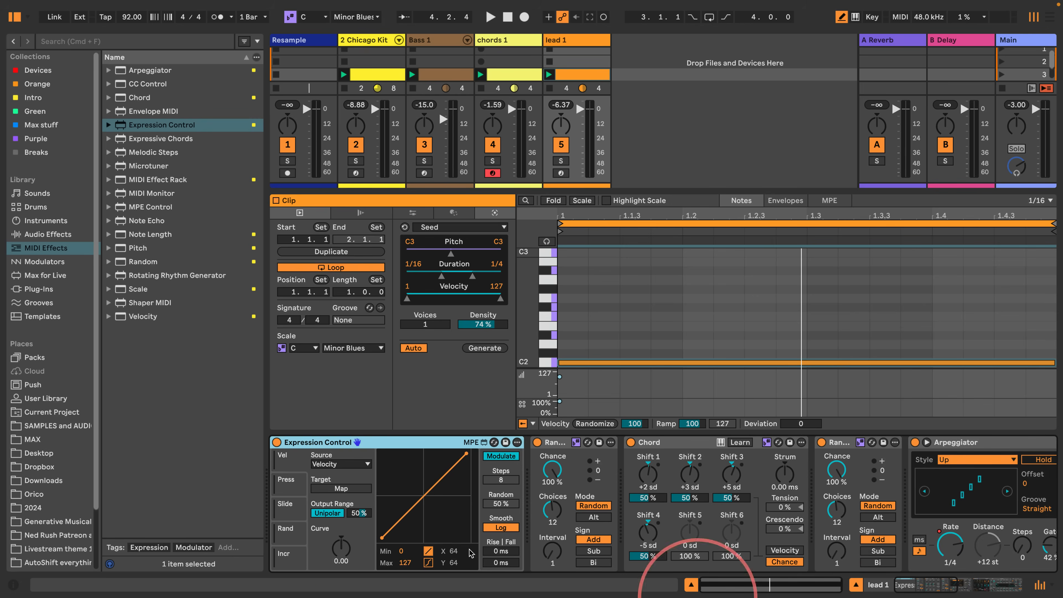
- Show the Expression Control's Random source, switch it to Remote mode, and map it to the Arpeggiator's Style
left_click(281, 530)
left_click(498, 456)
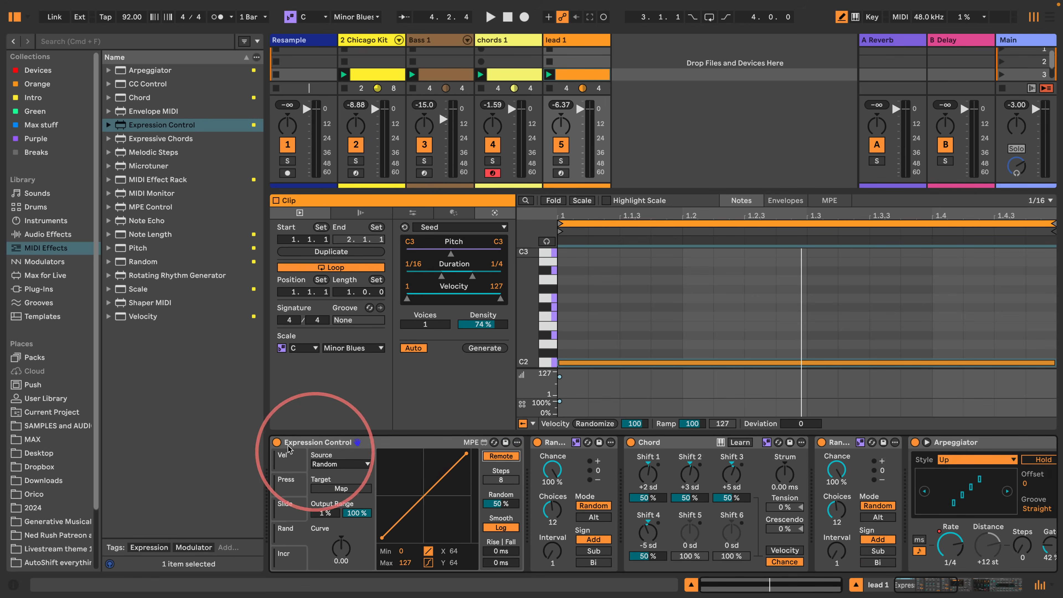
left_click(340, 491)
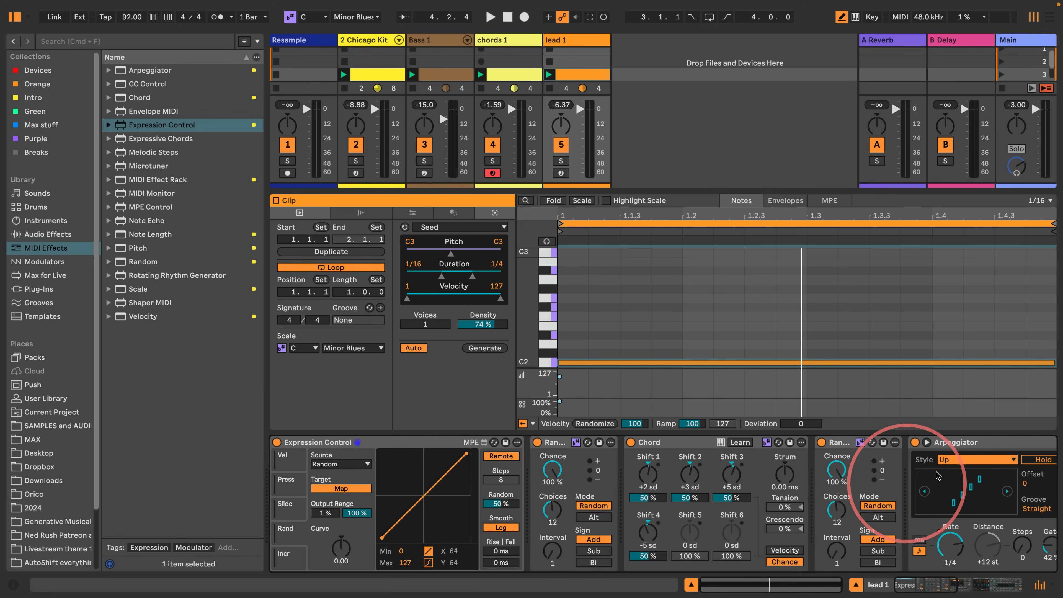
left_click(980, 459)
left_click(980, 459)
- Insert a Note Length device before Hubus Lead and set its Length to 85.0 ms while the groove plays
left_click_drag(971, 590, 985, 591)
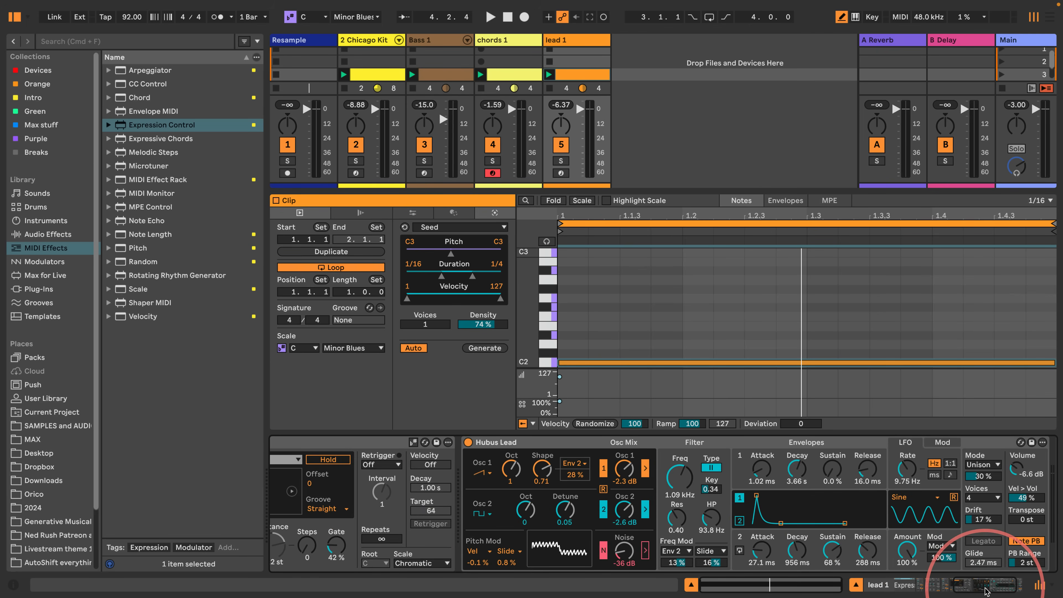
left_click_drag(117, 237, 451, 451)
key("space")
left_click_drag(480, 546, 480, 552)
key("space")
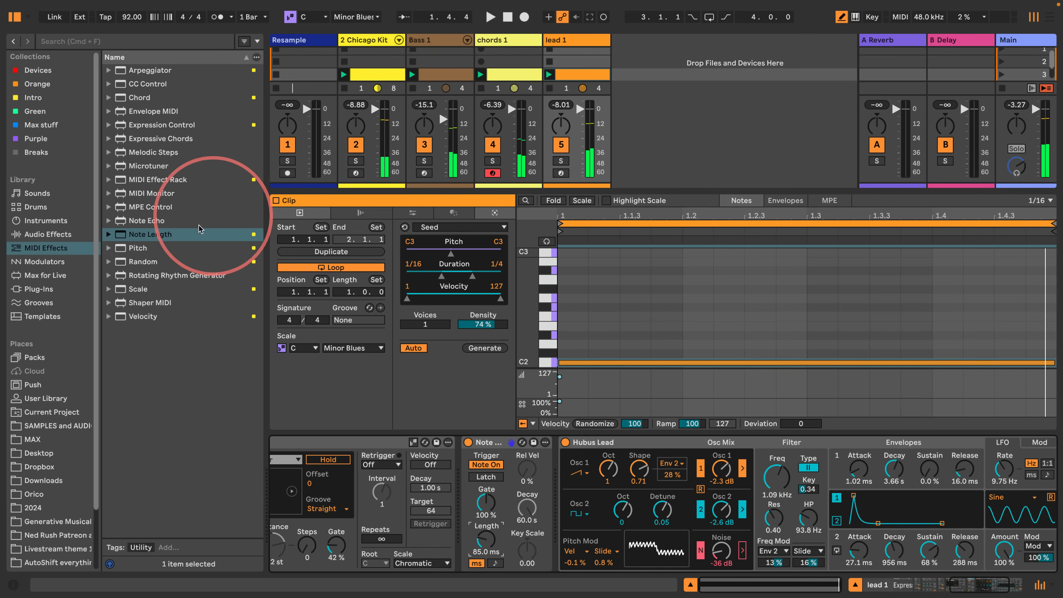
- Add a Remote Random Expression Control before Note Length, map it to Time Length, and set the output range to 18–64 % for playback
left_click_drag(126, 124, 448, 461)
left_click(473, 546)
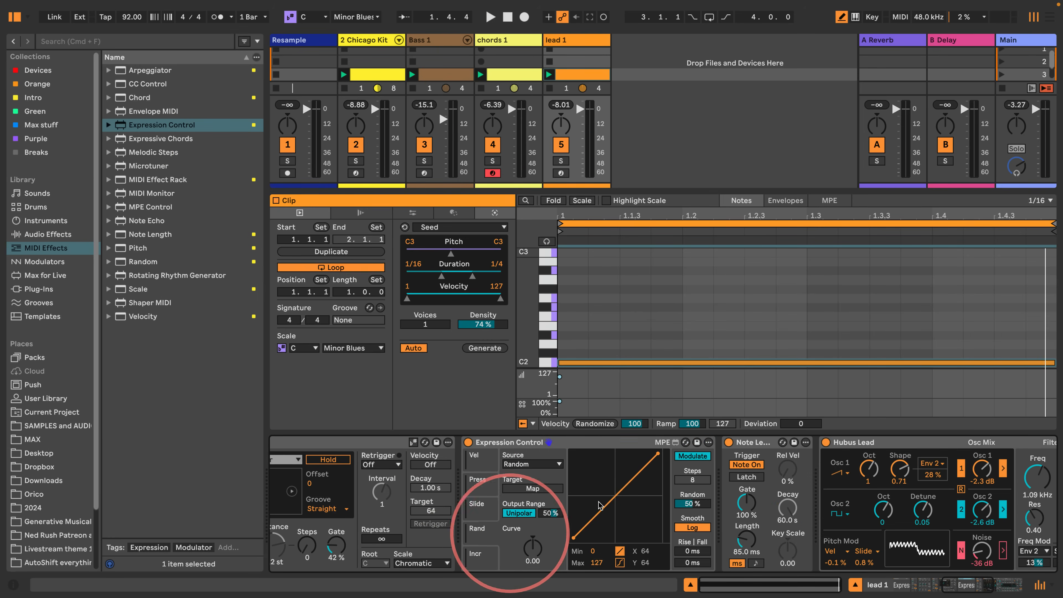
left_click(692, 456)
left_click(520, 489)
left_click(747, 540)
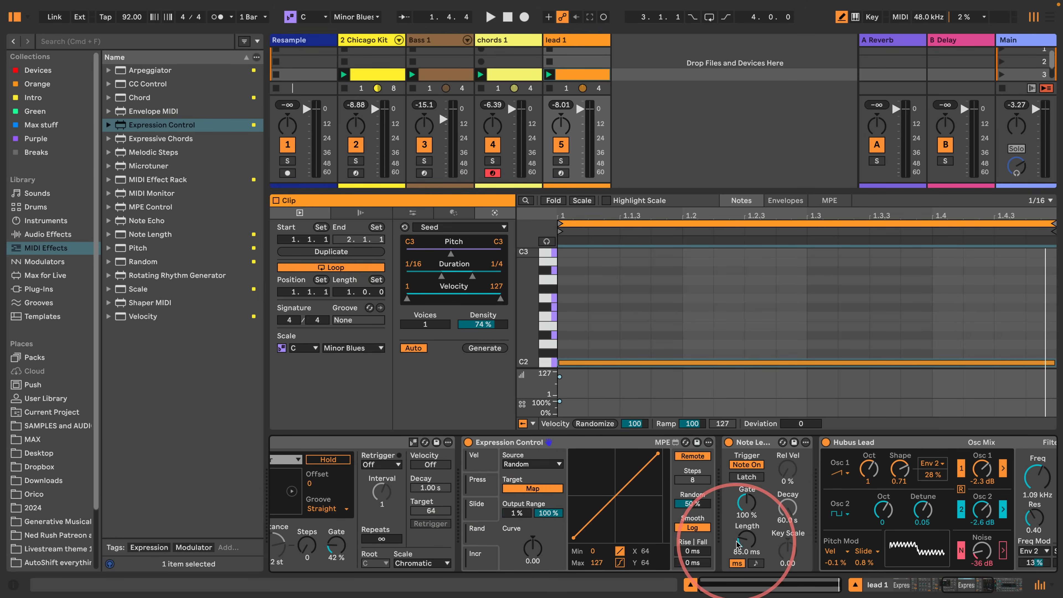
left_click_drag(527, 517, 547, 536)
key("space")
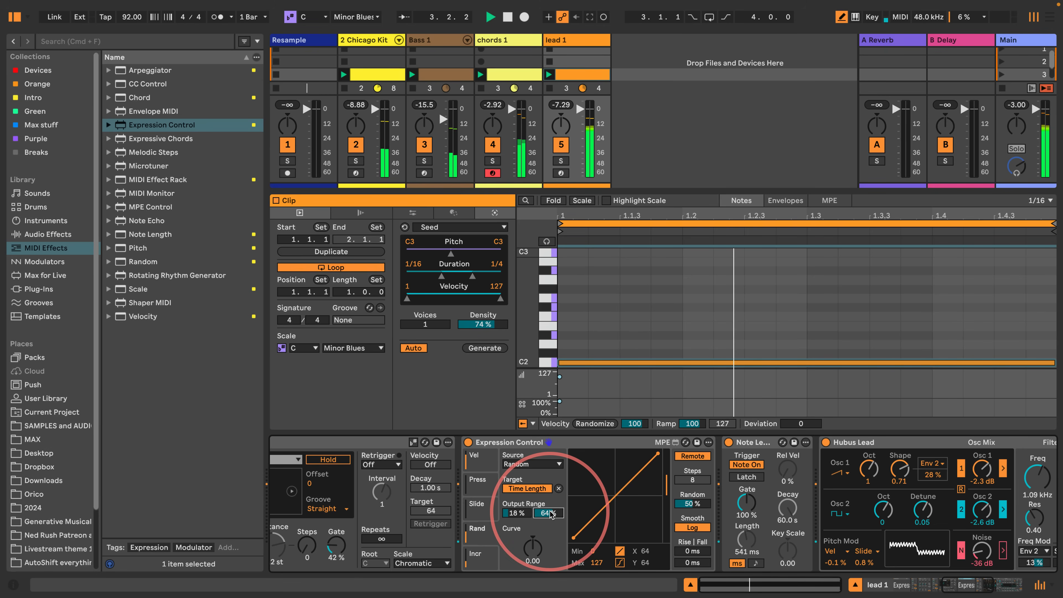
- Raise the Bass 1 track's volume, replay the groove, and hide the browser to give the enlarged mixer more room
left_click_drag(442, 121, 443, 109)
key("space")
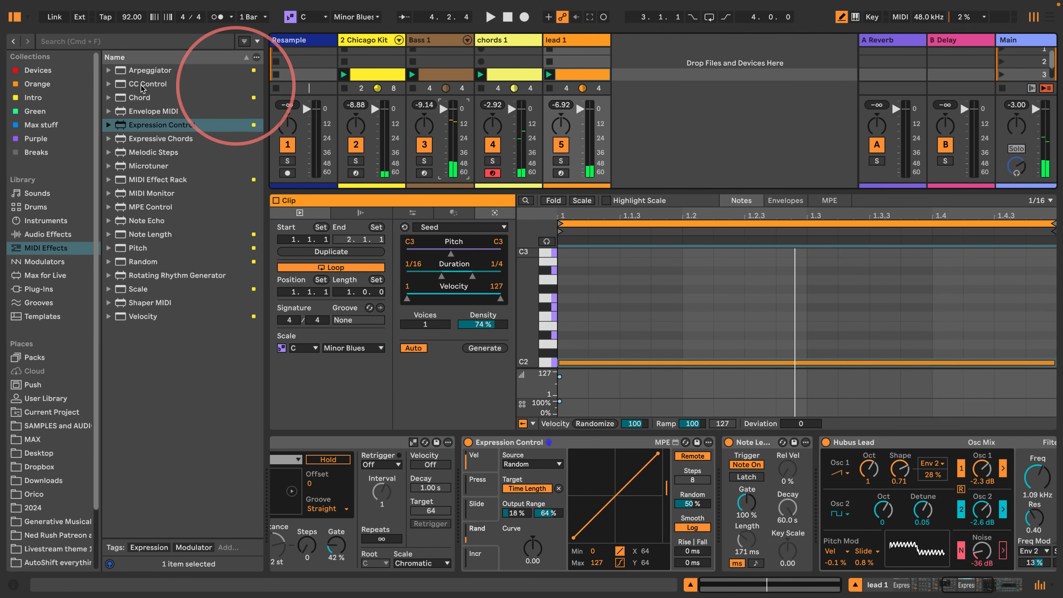
key("space")
left_click(14, 18)
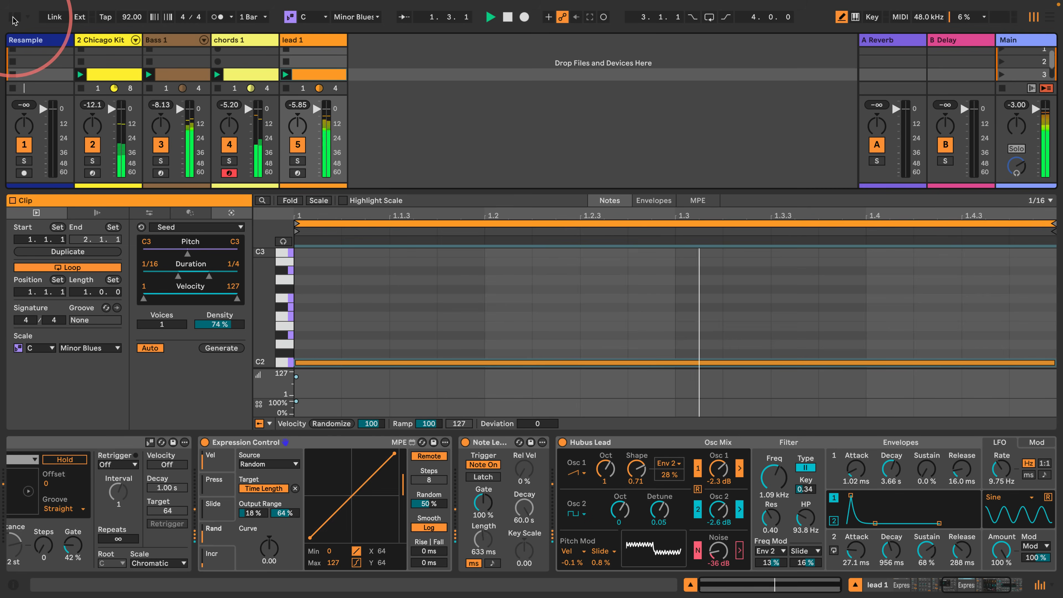
left_click_drag(414, 194, 398, 272)
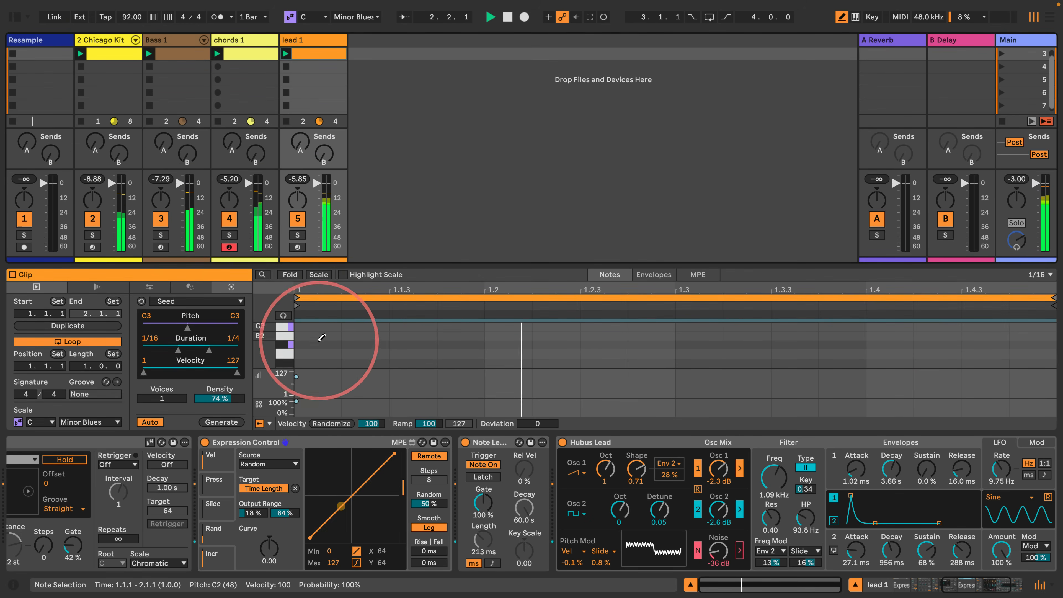
left_click_drag(267, 353, 266, 333)
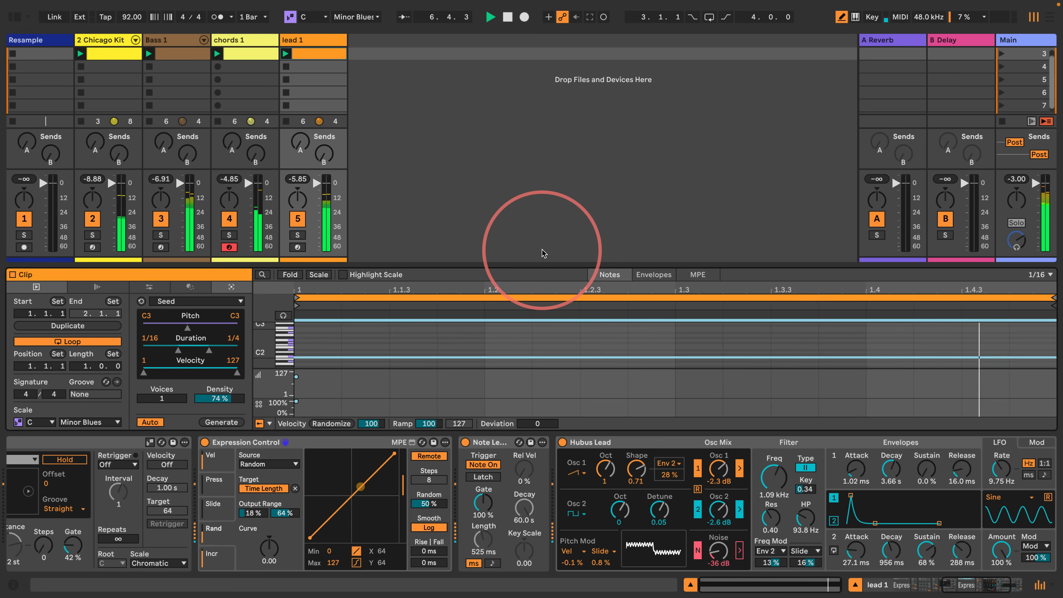
- Lower Hubus Lead's filter frequency to 386 Hz
left_click_drag(975, 585, 900, 586)
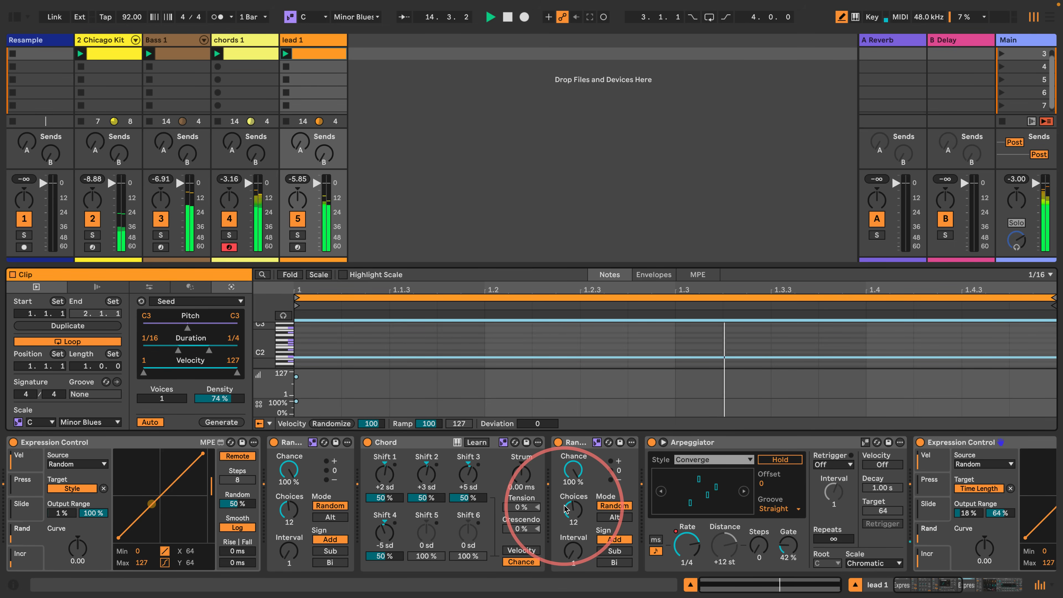
left_click(967, 586)
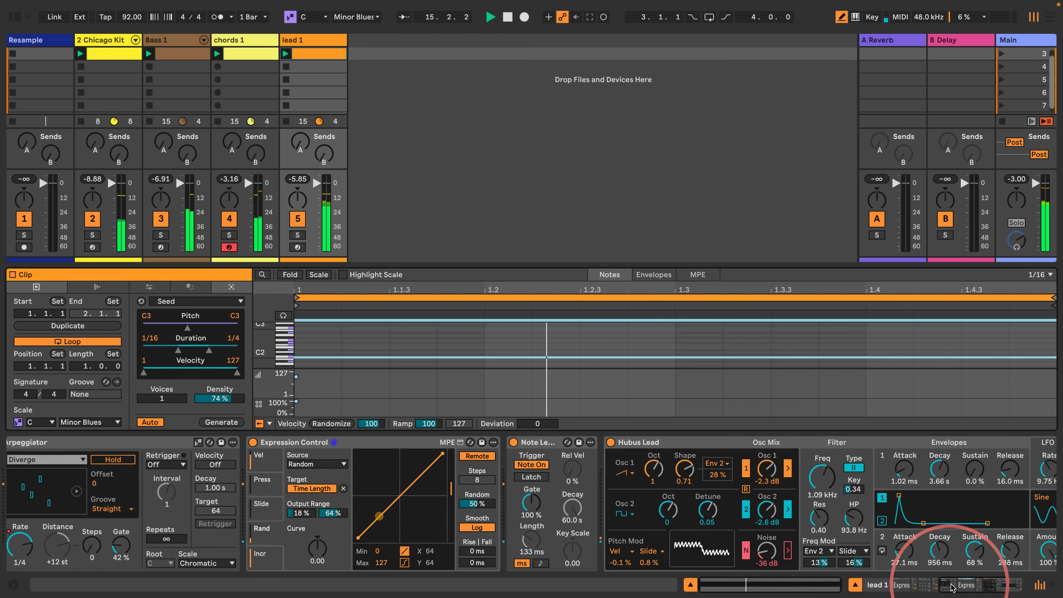
mouse_move(609, 478)
left_mouse_down()
mouse_move(609, 502)
mouse_move(609, 468)
left_mouse_up()
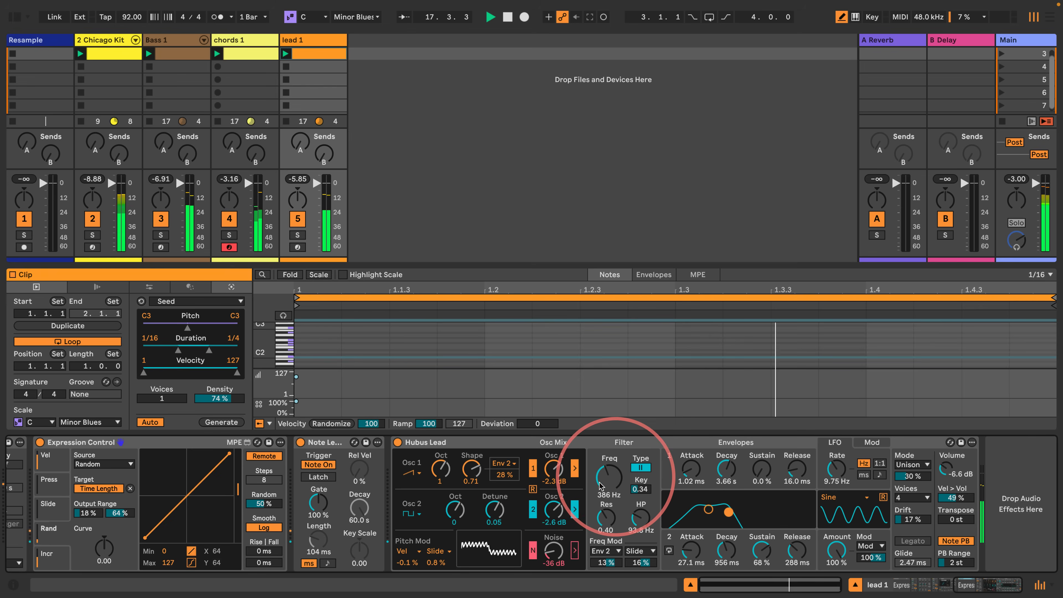
- Solo chords 1, then set Clav Lotus's Decay to 307 ms and Note Echo's Delay to 16.5 % and Feedback to 7.48 %
left_click(240, 39)
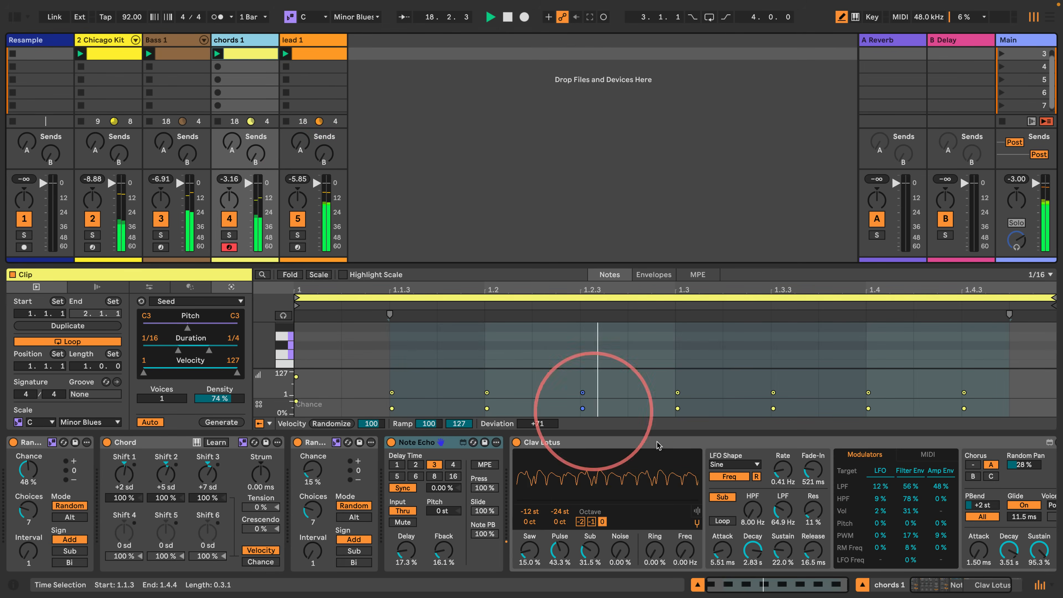
left_click(753, 550)
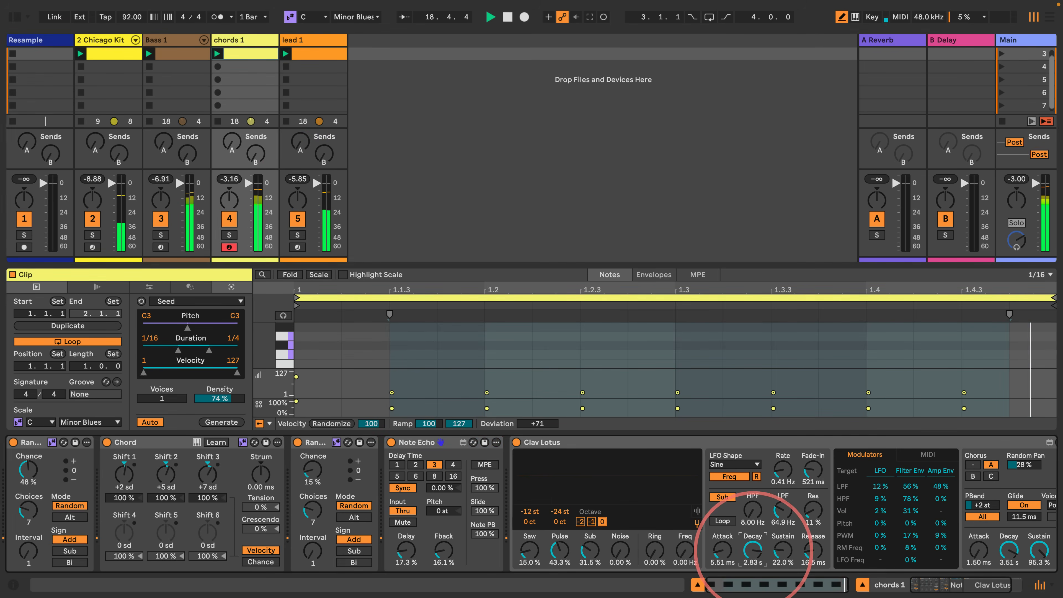
left_click(229, 235)
left_click_drag(753, 545, 751, 548)
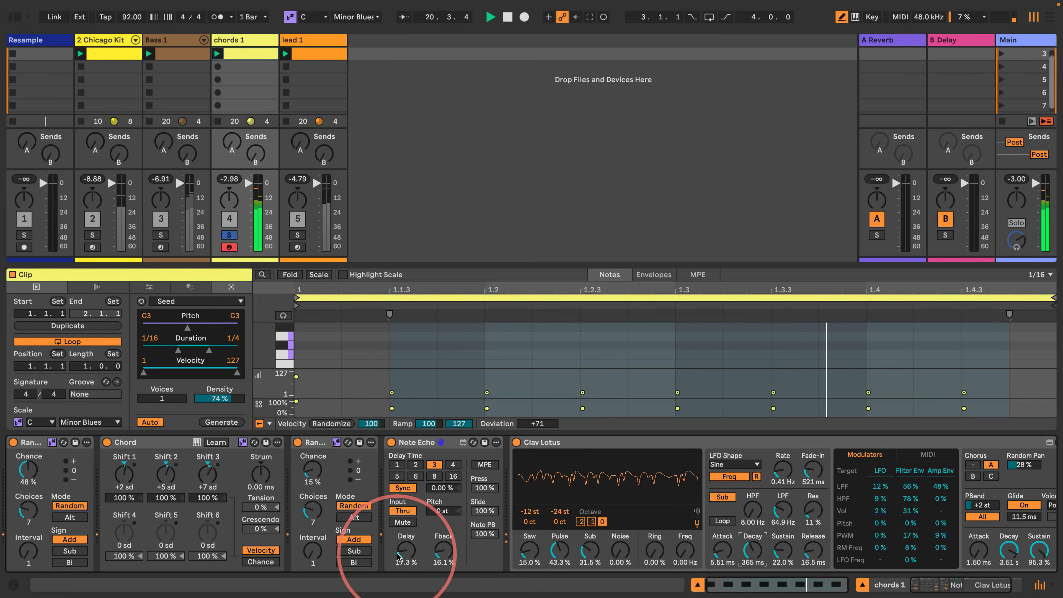
left_click_drag(403, 547, 443, 558)
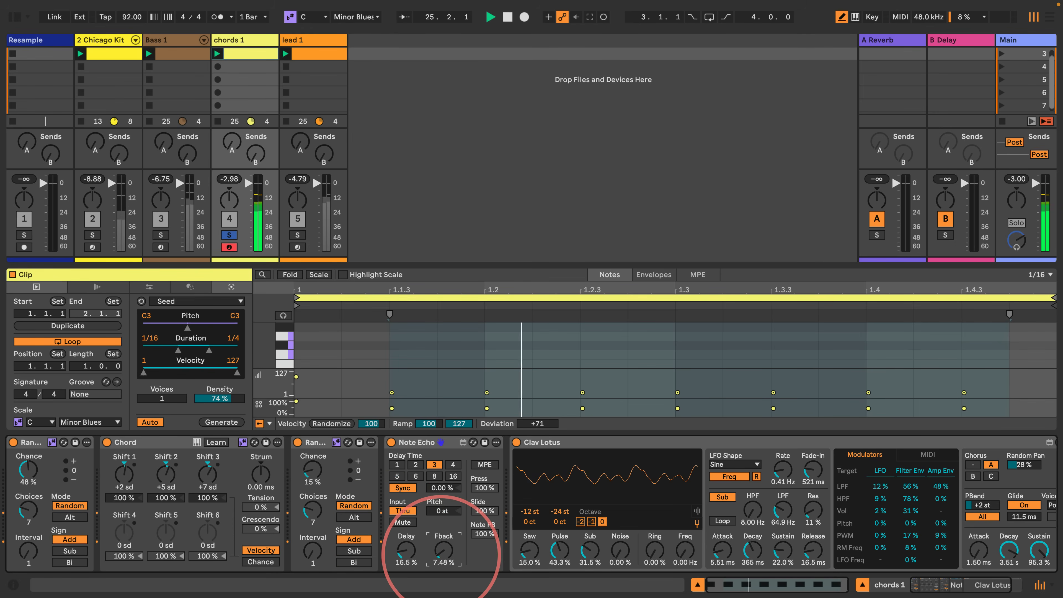
left_click_drag(749, 538, 742, 550)
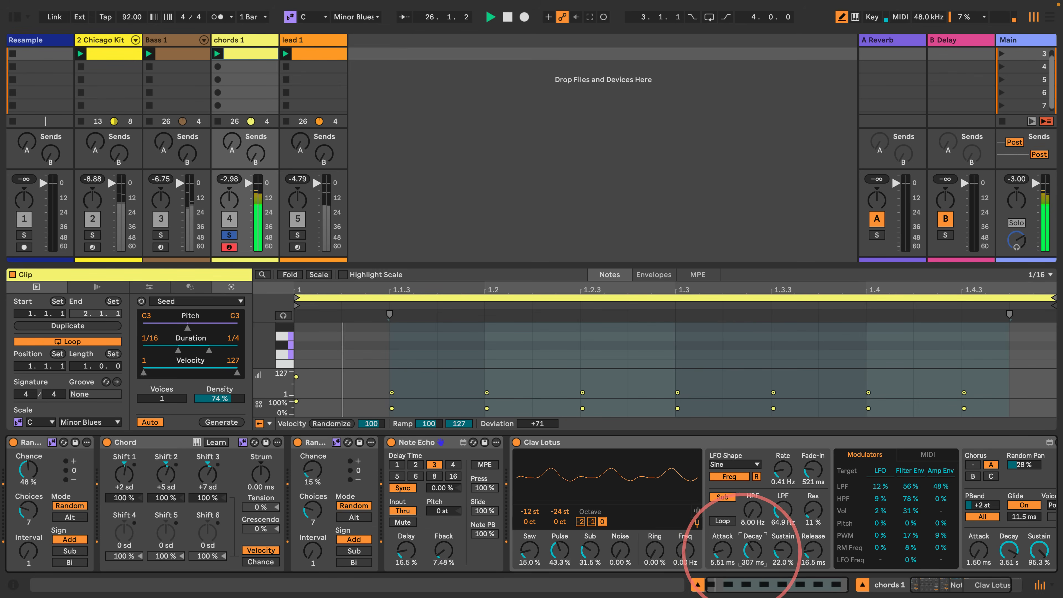
- Set Clav Lotus's HPF to 11.8 Hz and unsolo the chords 1 track
left_click_drag(936, 586, 938, 585)
left_click(731, 509)
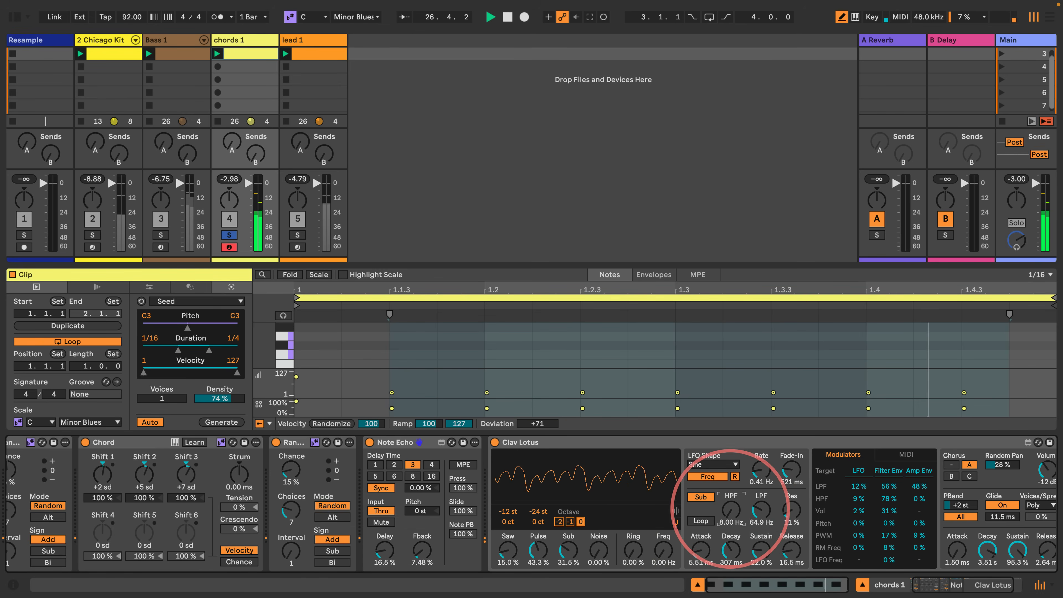
mouse_move(731, 509)
left_mouse_down()
mouse_move(717, 485)
mouse_move(717, 495)
left_mouse_up()
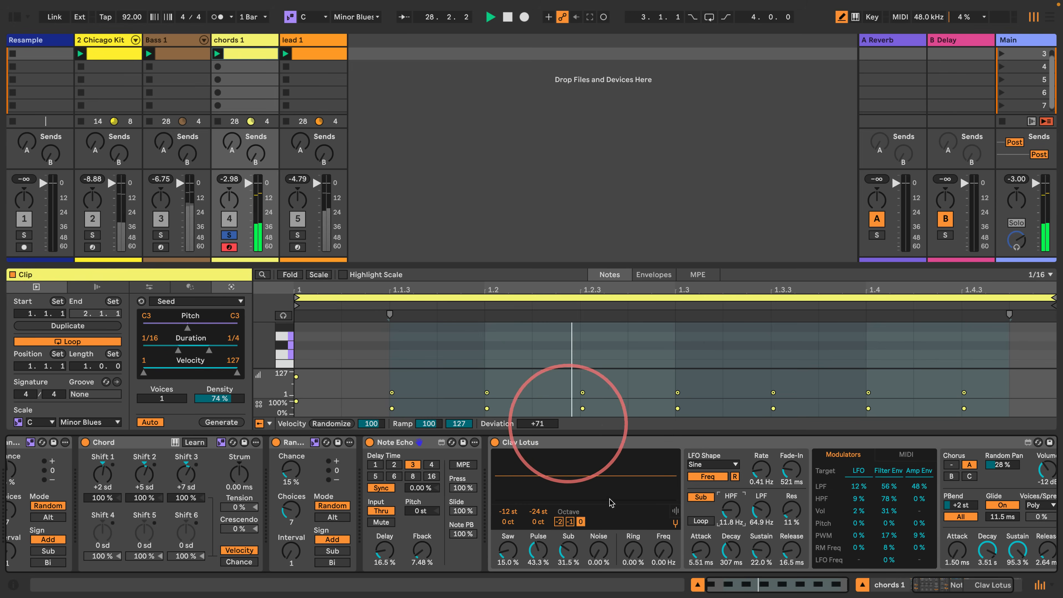
scroll(946, 540, "right", 3)
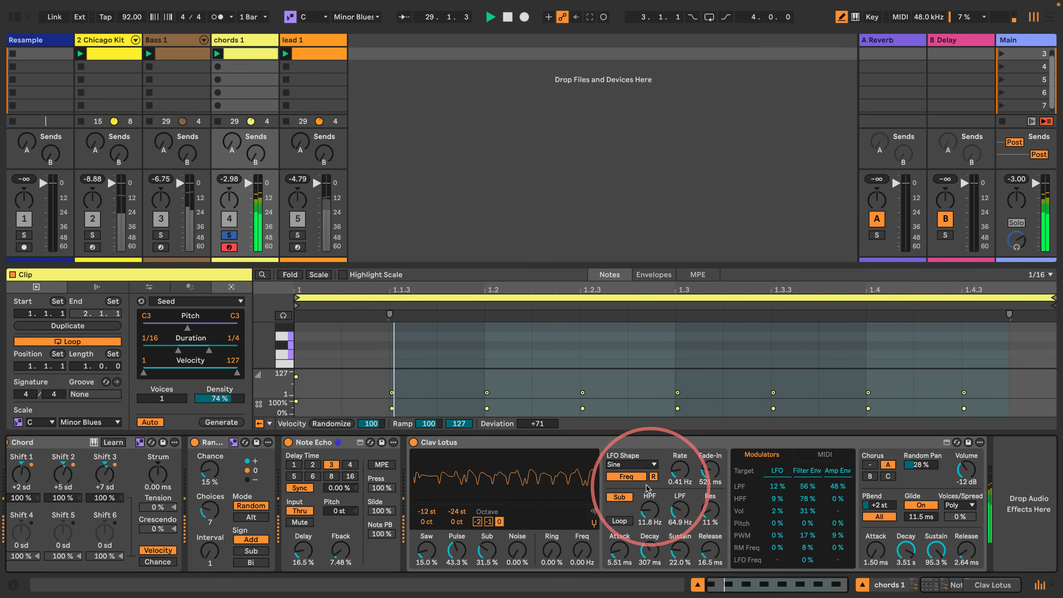
left_click(229, 236)
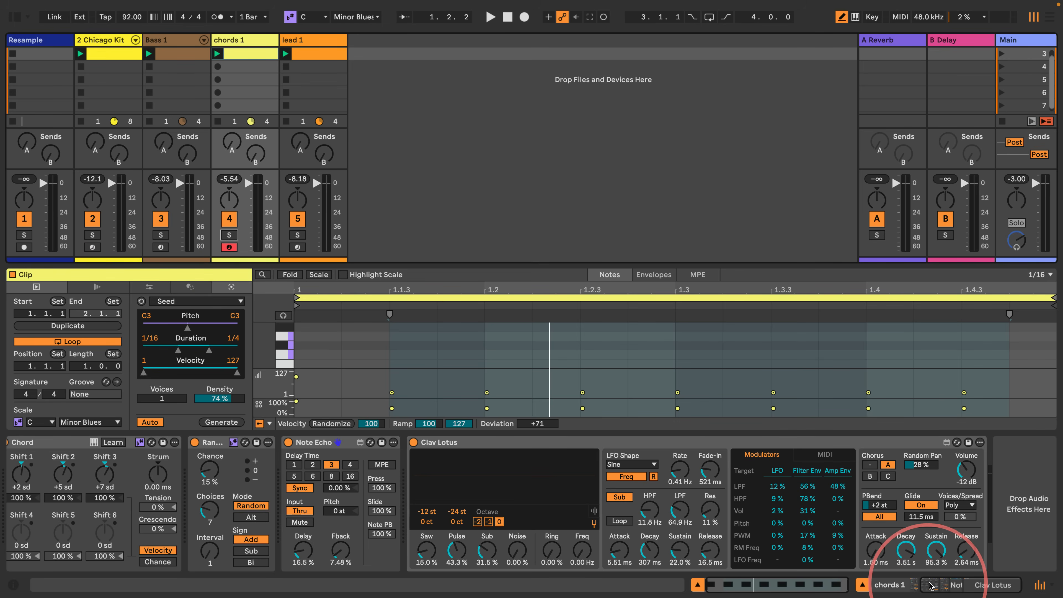
- Select the drum, bass, chords and lead clips together and duplicate them into the next row
left_click_drag(932, 584, 908, 584)
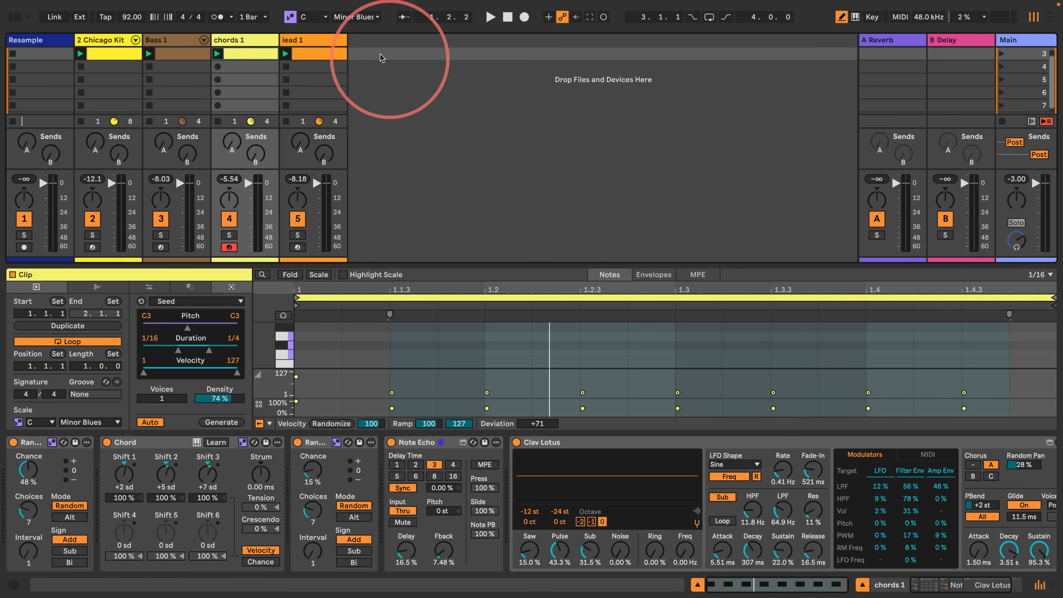
left_click(290, 56)
left_click(117, 56, "shift")
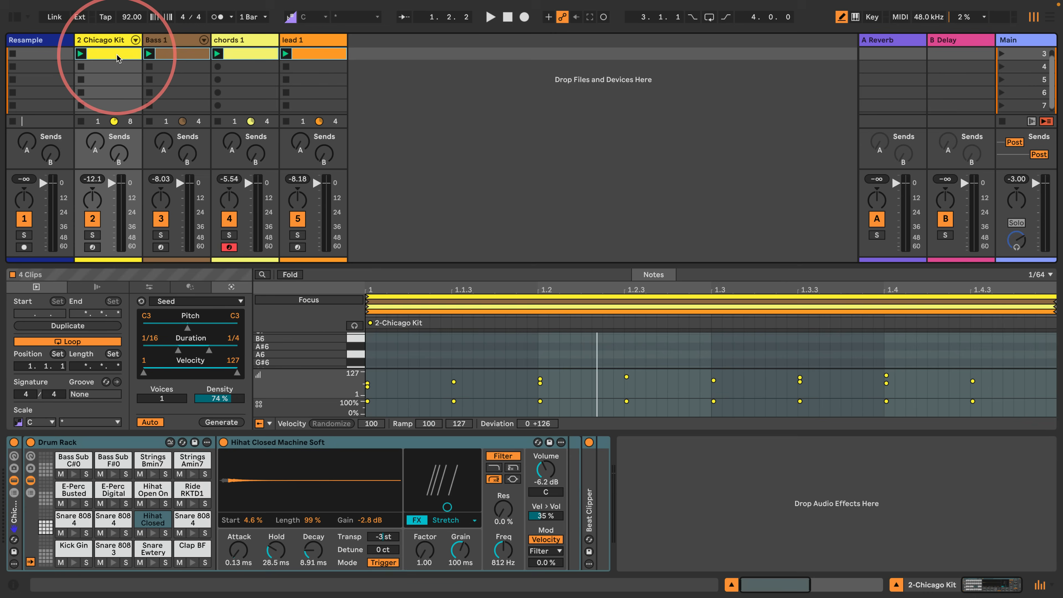
key("super+d")
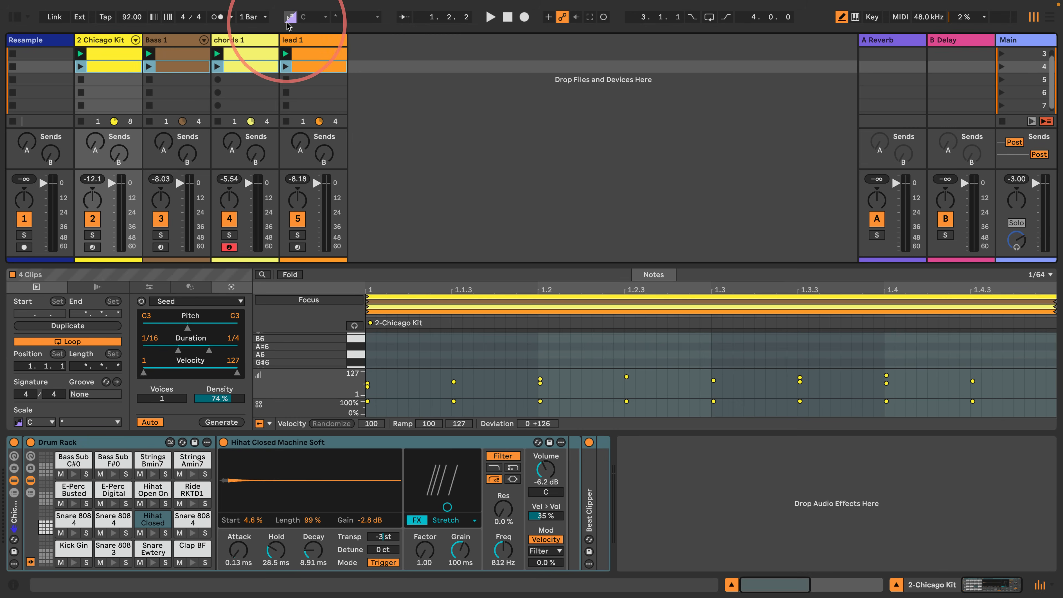
- Try to set the scale root of the duplicated Bass 1, chords 1 and lead 1 clips to D#/Eb, and check individual clips
left_click(101, 69)
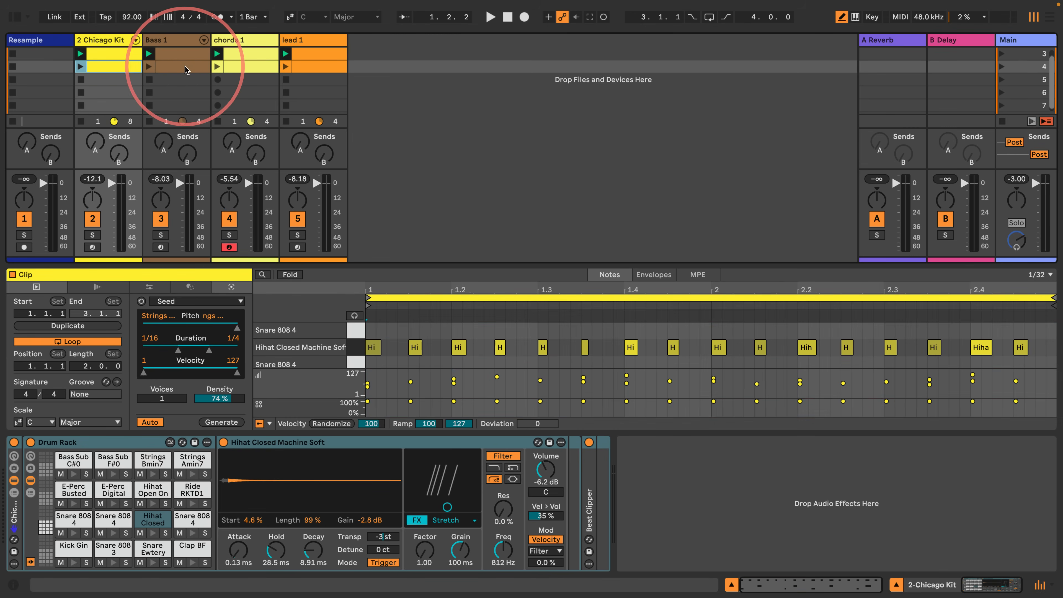
left_click(178, 68)
left_click(312, 67, "shift")
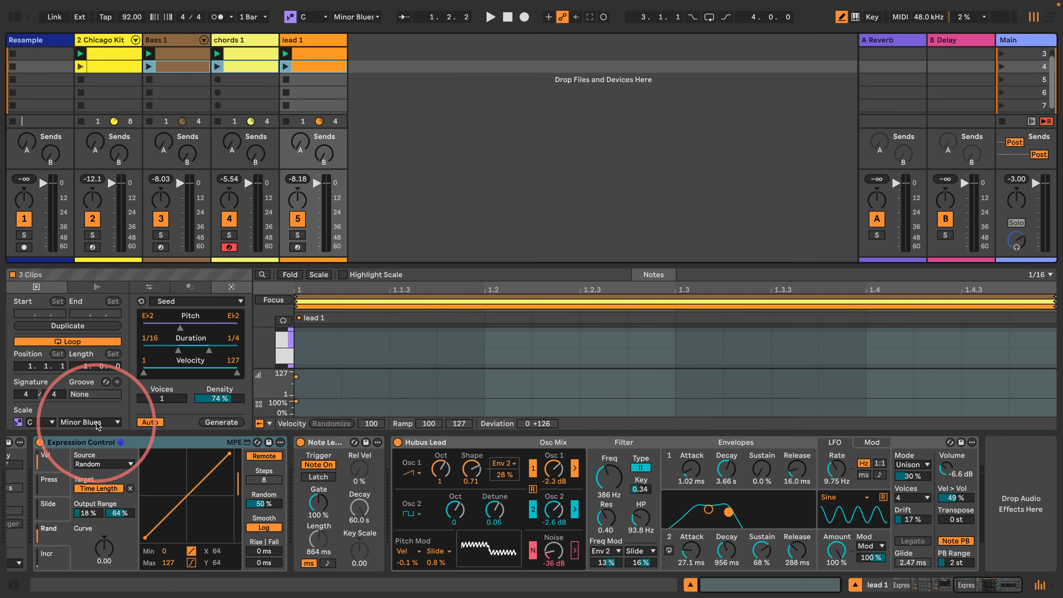
left_click(44, 425)
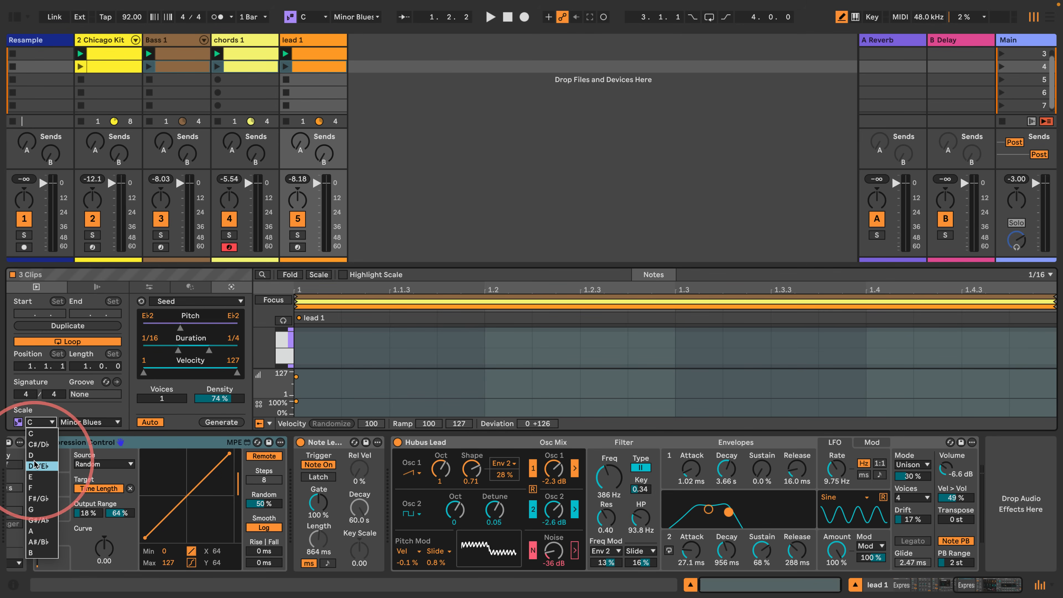
left_click(38, 467)
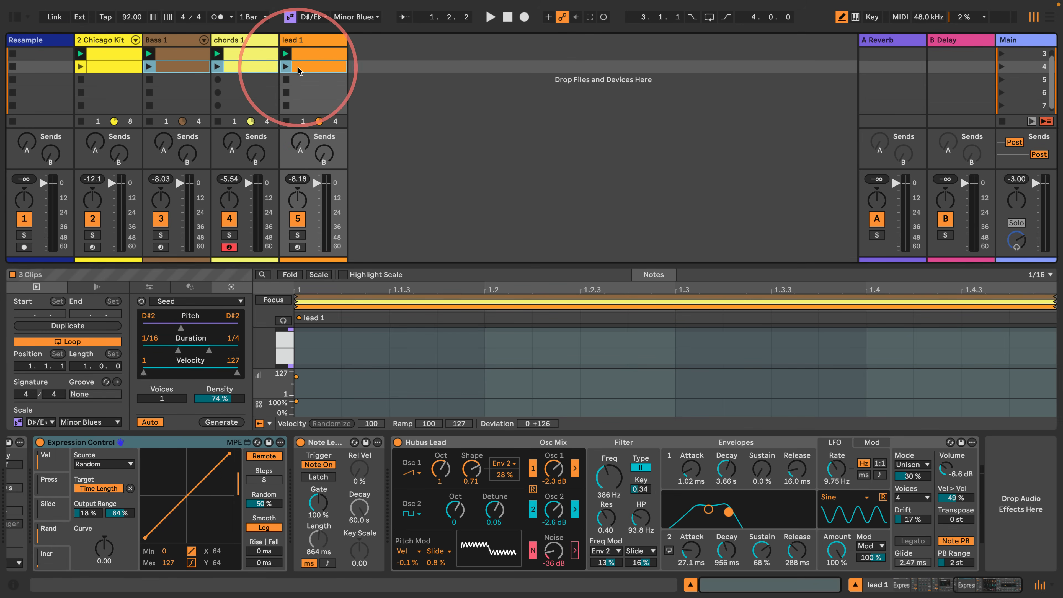
left_click(251, 67)
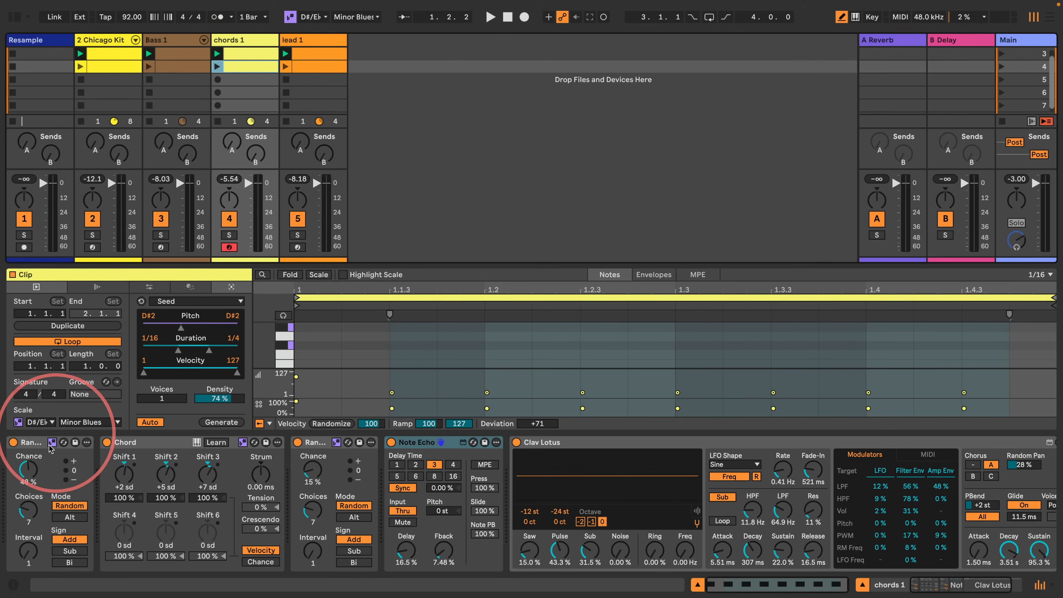
left_click(174, 67)
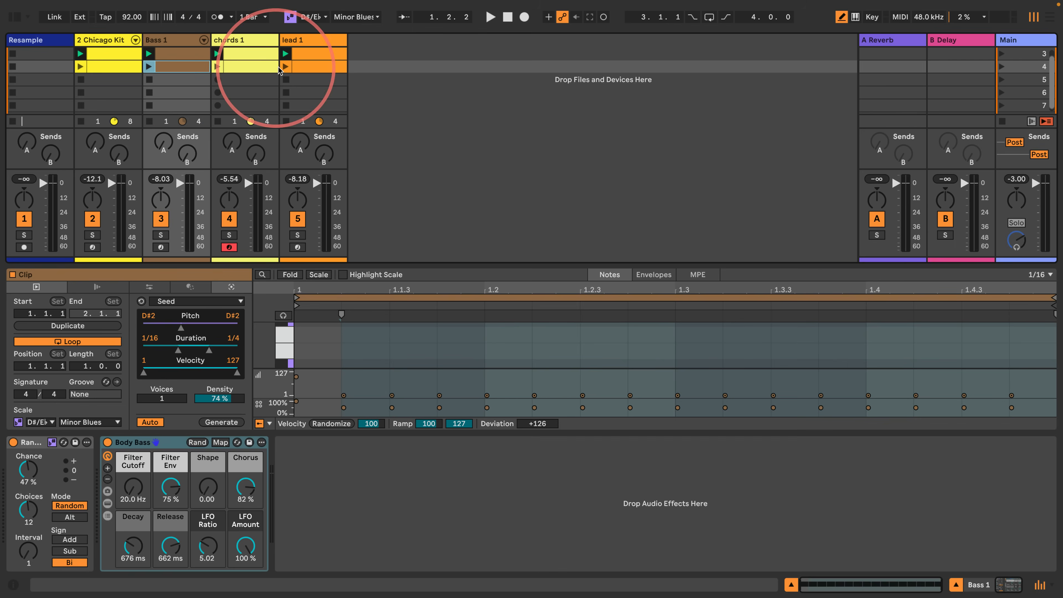
- Select the duplicated Bass 1, chords 1 and lead 1 clips together and set their scale root to D#/Eb
left_click(306, 67)
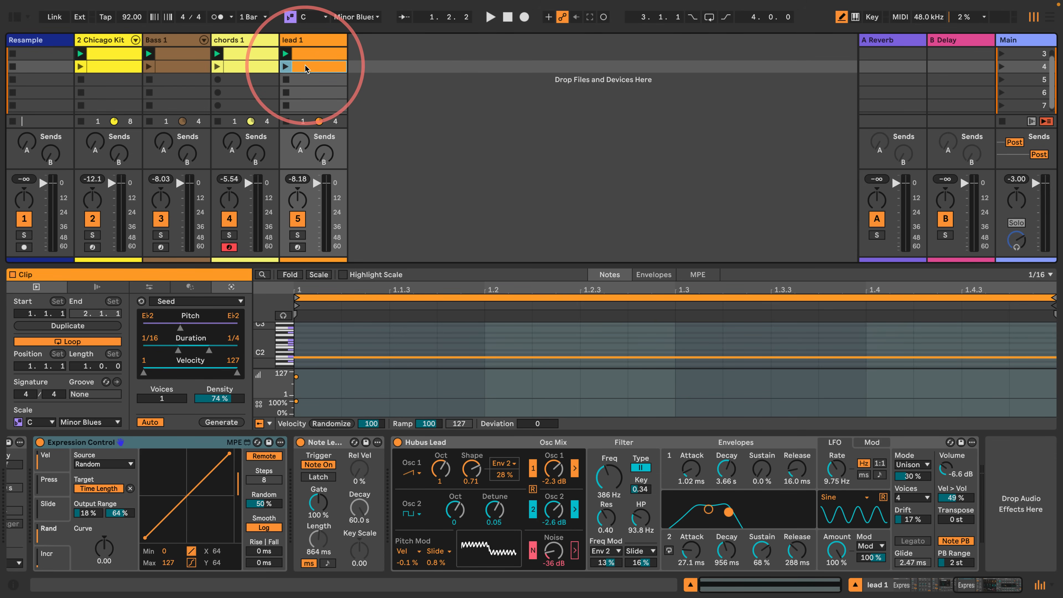
left_click(182, 68, "shift")
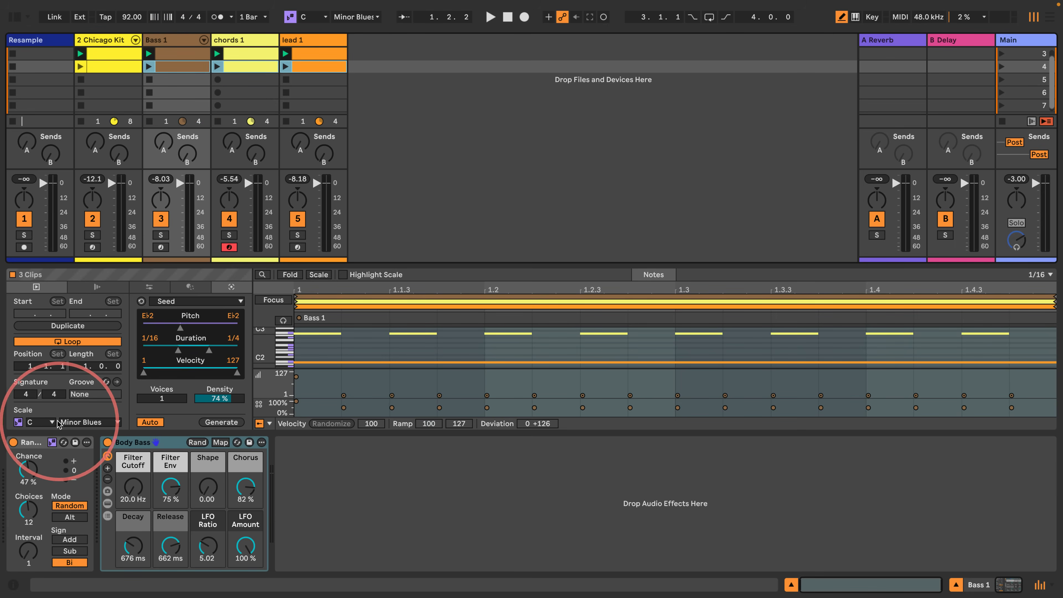
left_click(317, 17)
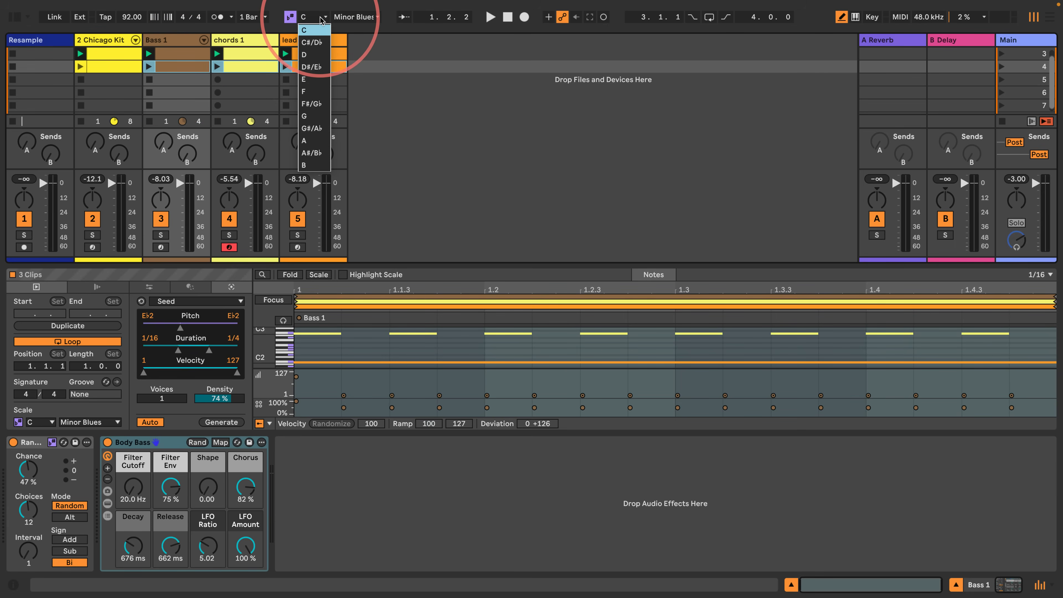
left_click(304, 67)
- Check the scale root of the second-row Bass 1, chords 1 and lead 1 clips one by one, plus the lead's device chain
left_click(170, 71)
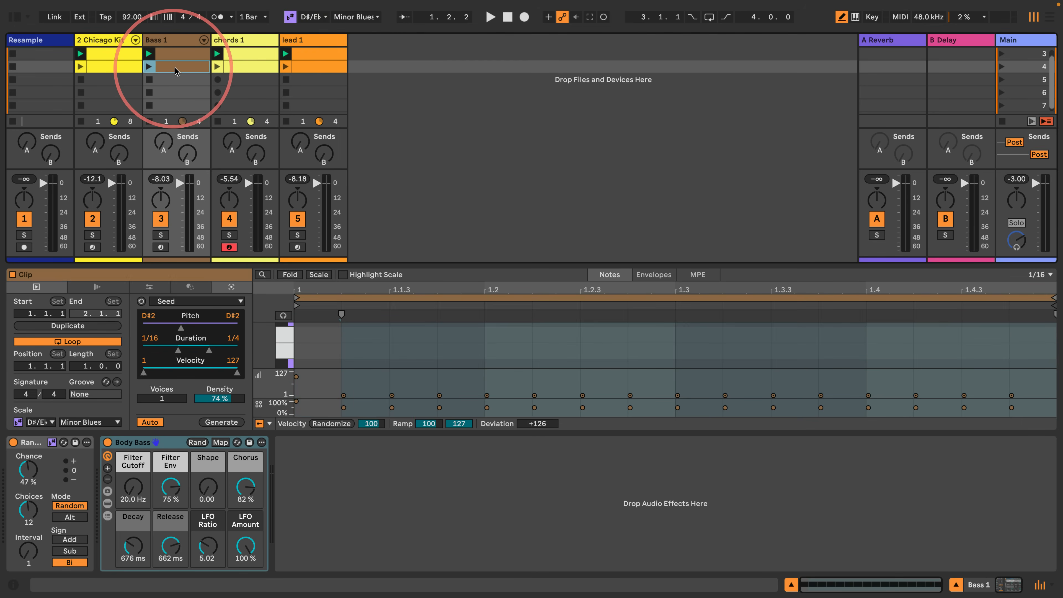
left_click(242, 66)
left_click(295, 67)
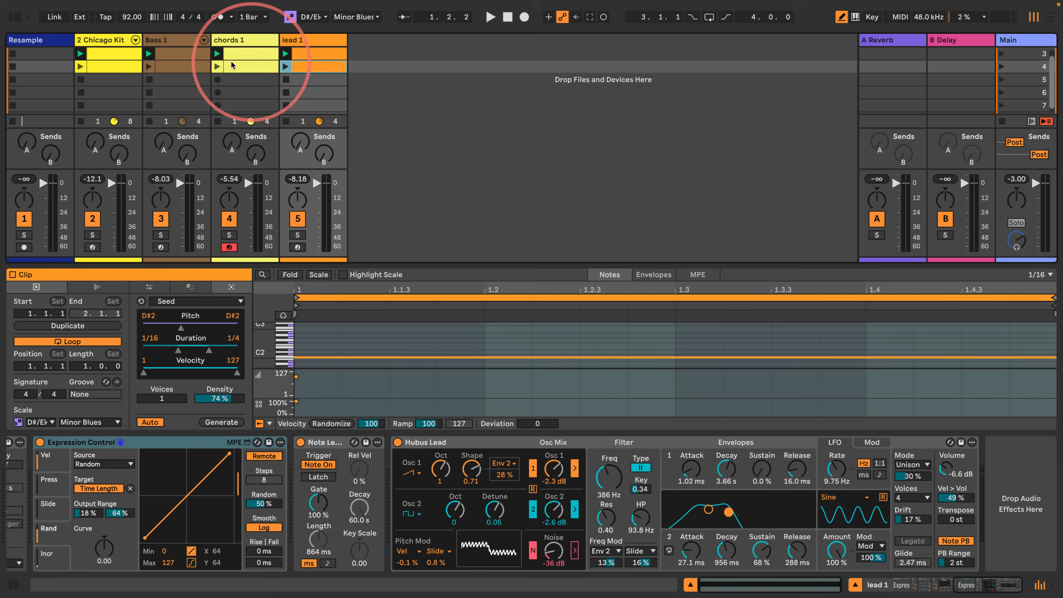
left_click(245, 67)
left_click(180, 67)
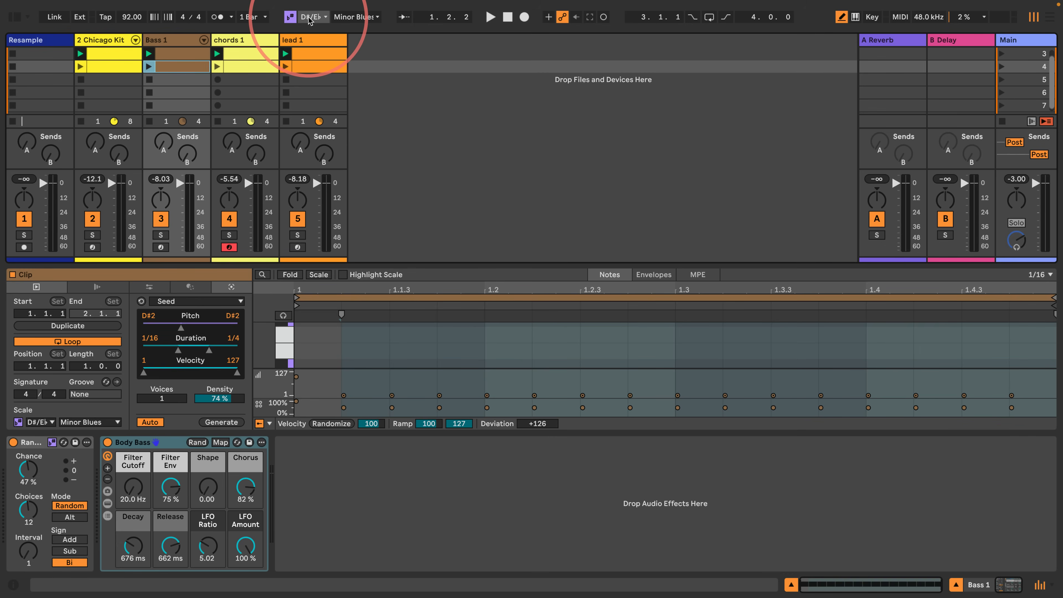
left_click(310, 67)
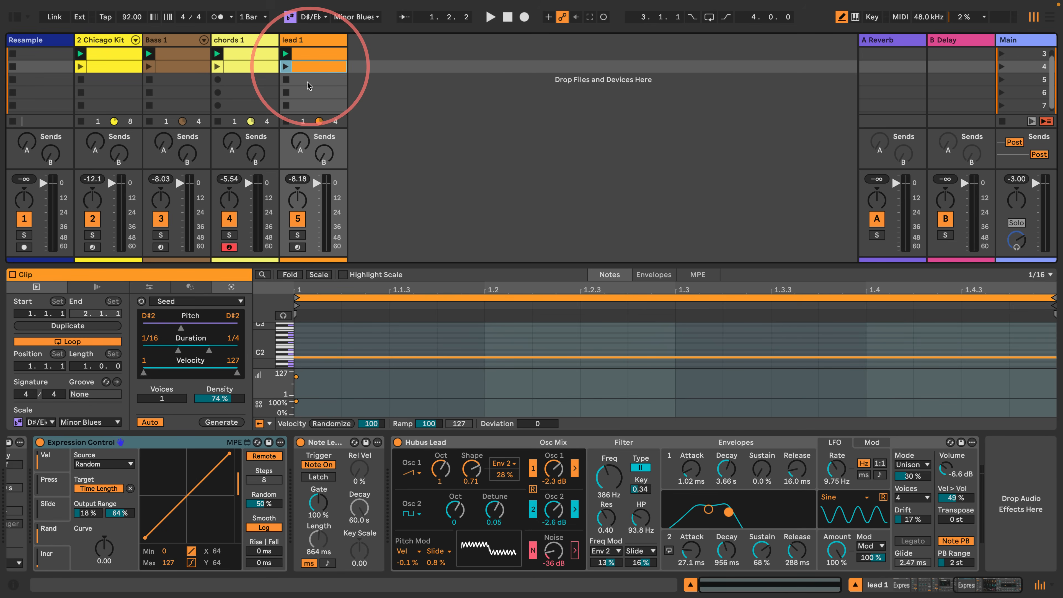
left_click_drag(963, 586, 901, 590)
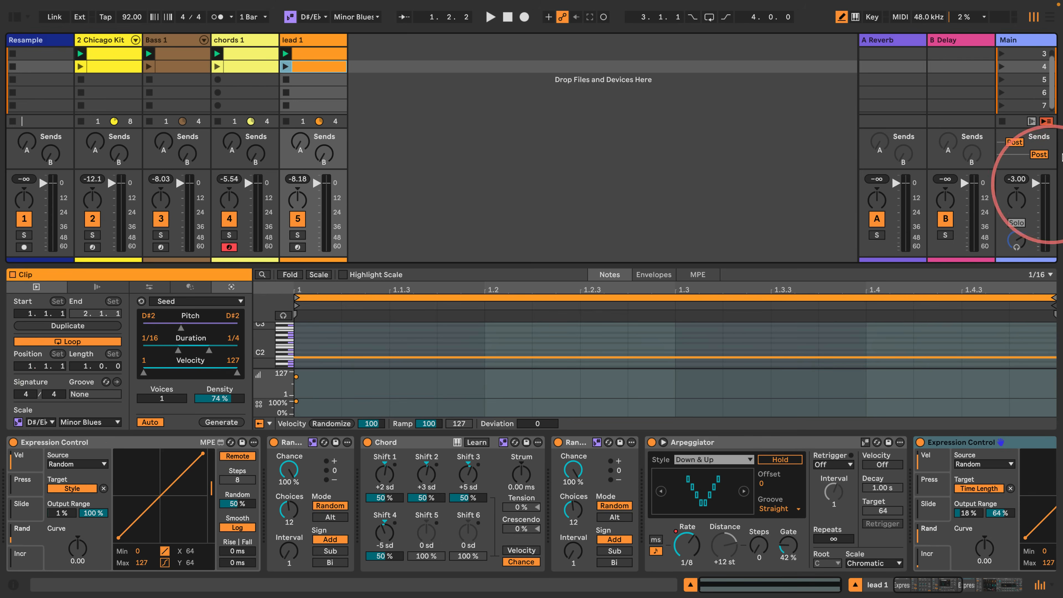
- Launch scene 3 to audition the first clip row, and stop playback
left_click(1015, 55)
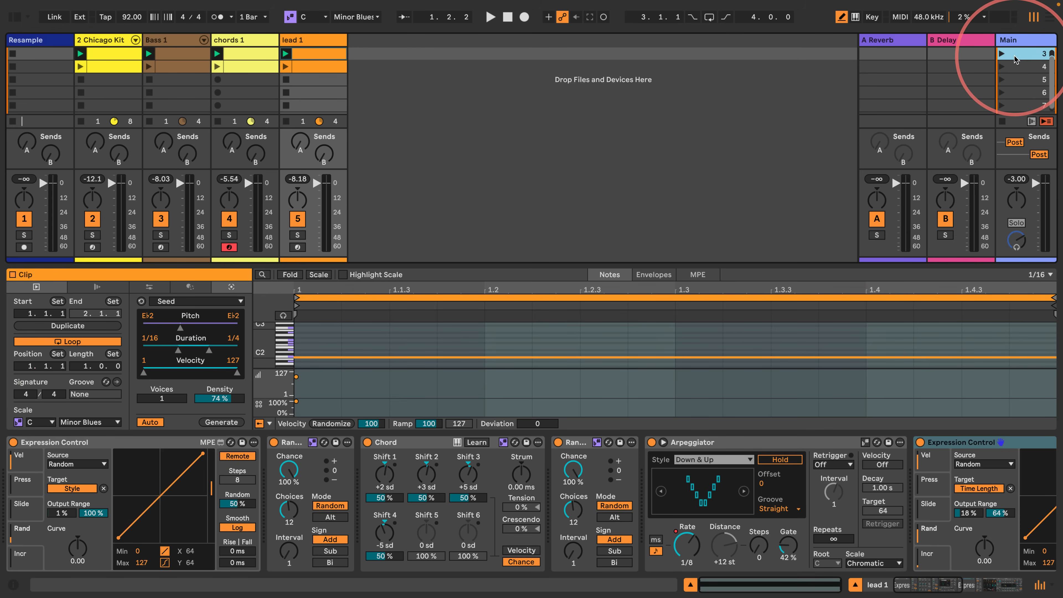
left_click(1002, 53)
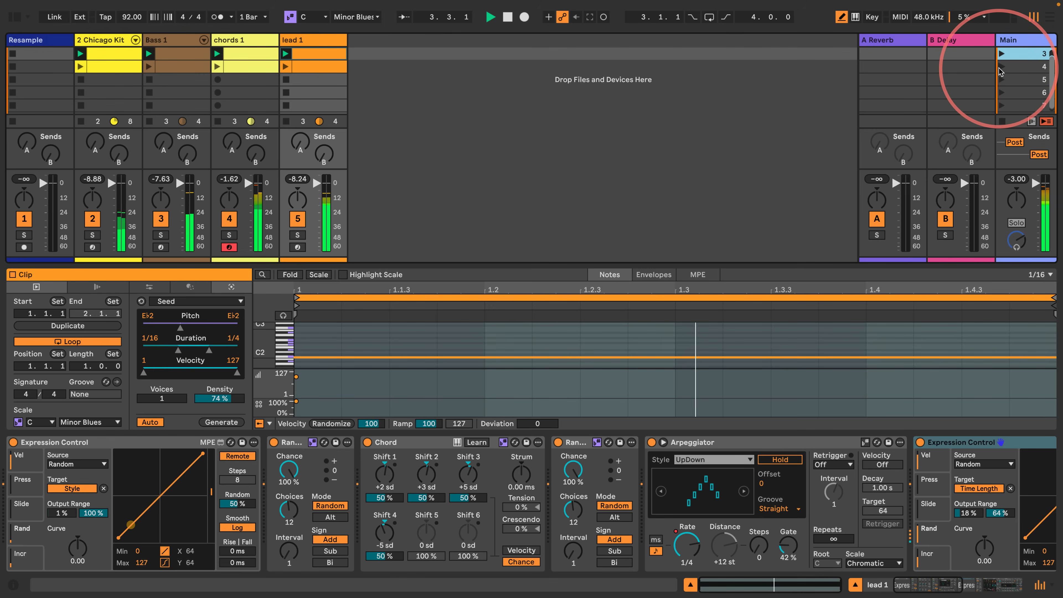
key("space")
- Select all eight clips in both rows, enable Follow Action on them and set the linked multiplier to 4x
left_click(317, 68)
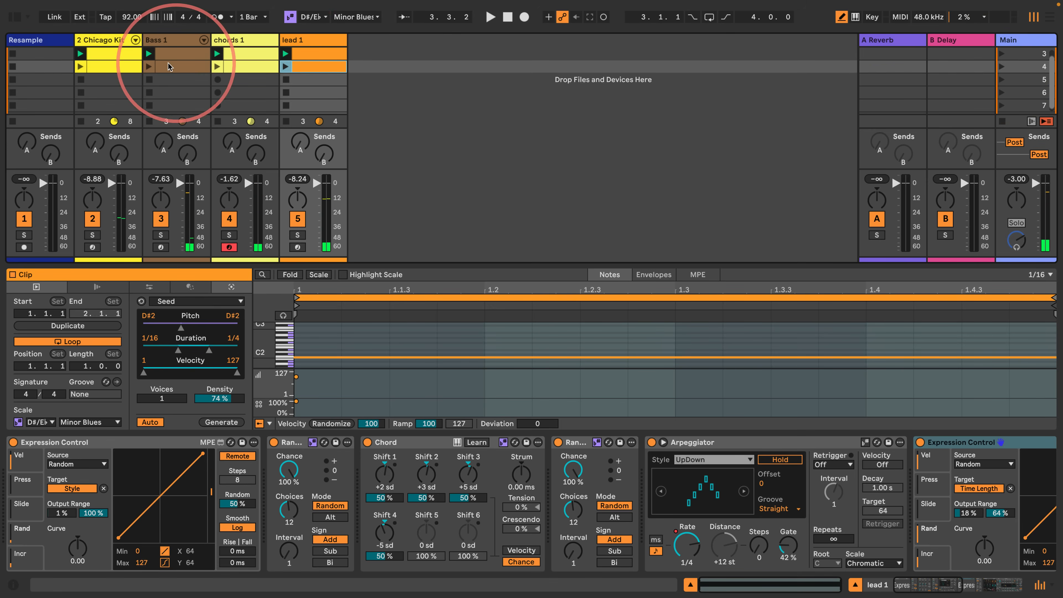
left_click(114, 51, "shift")
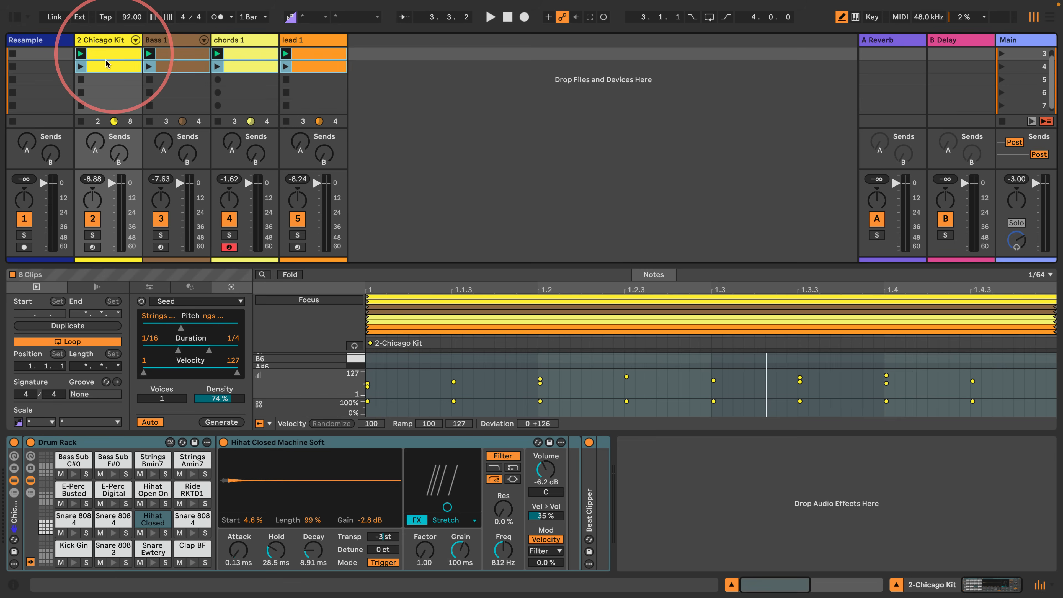
left_click(97, 288)
left_click(62, 305)
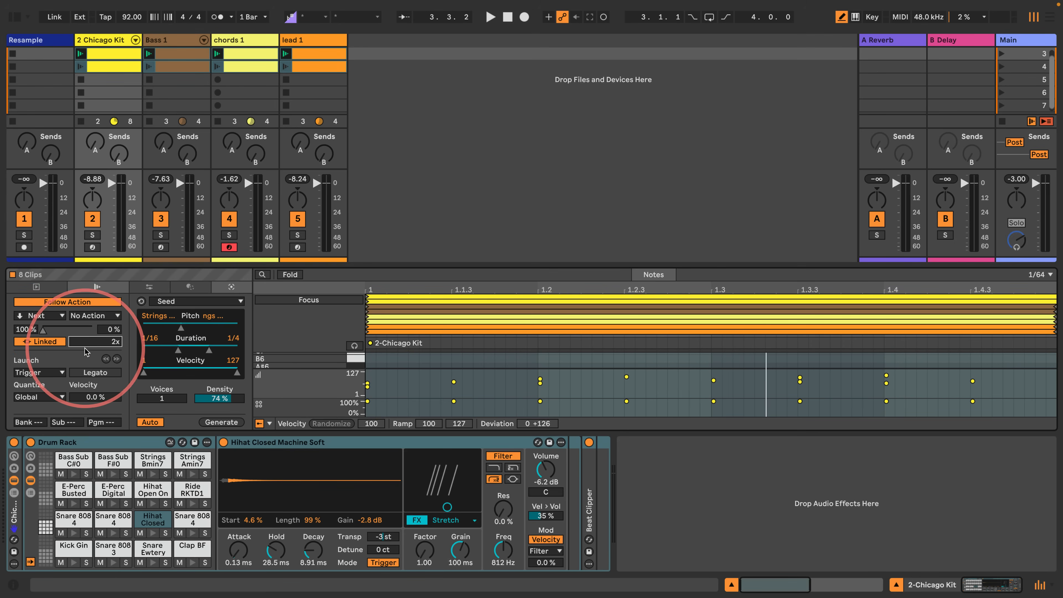
left_click_drag(110, 347, 111, 343)
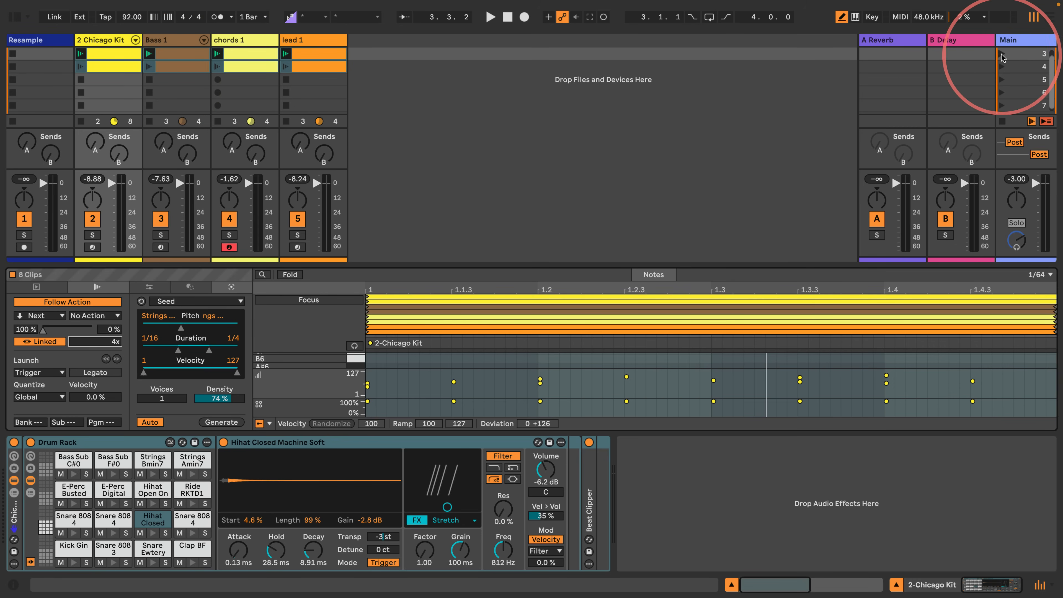
- Play from scene 3 to audition the follow actions while checking the scales of the second-row clips
left_click(1014, 53)
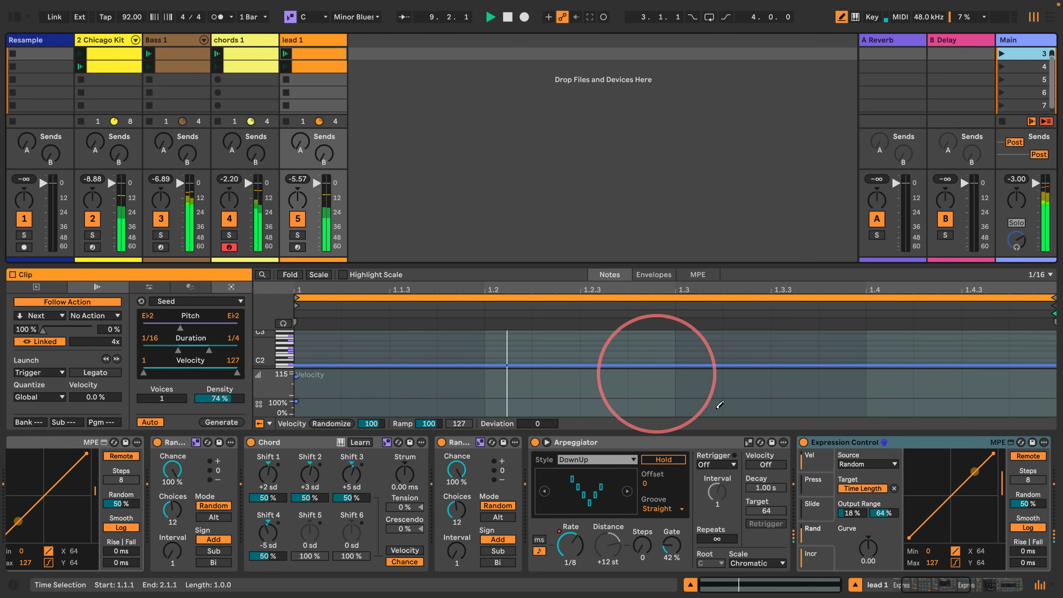
left_click_drag(916, 585, 878, 585)
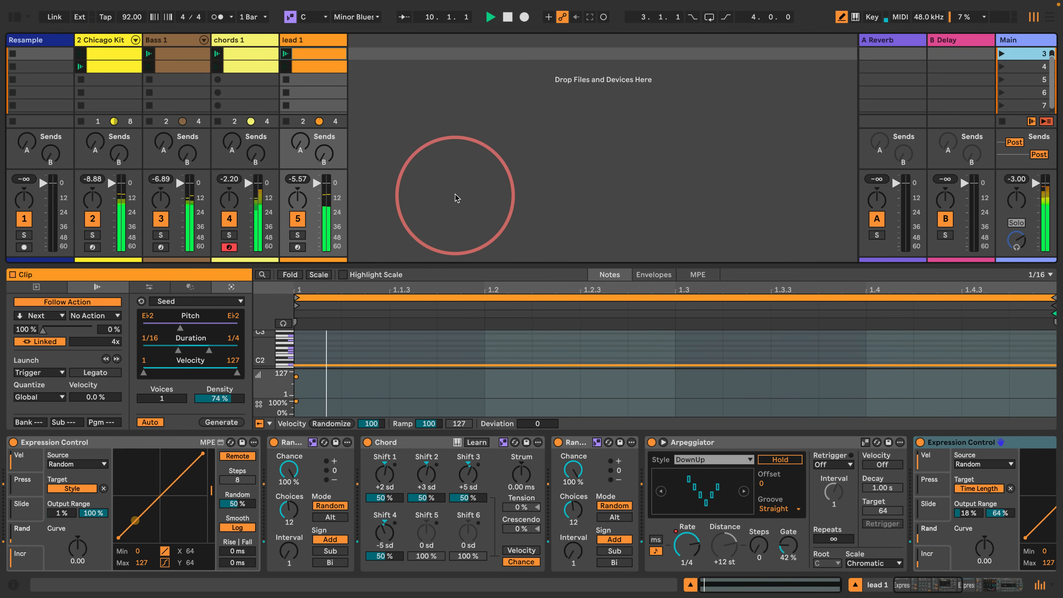
left_click(312, 67)
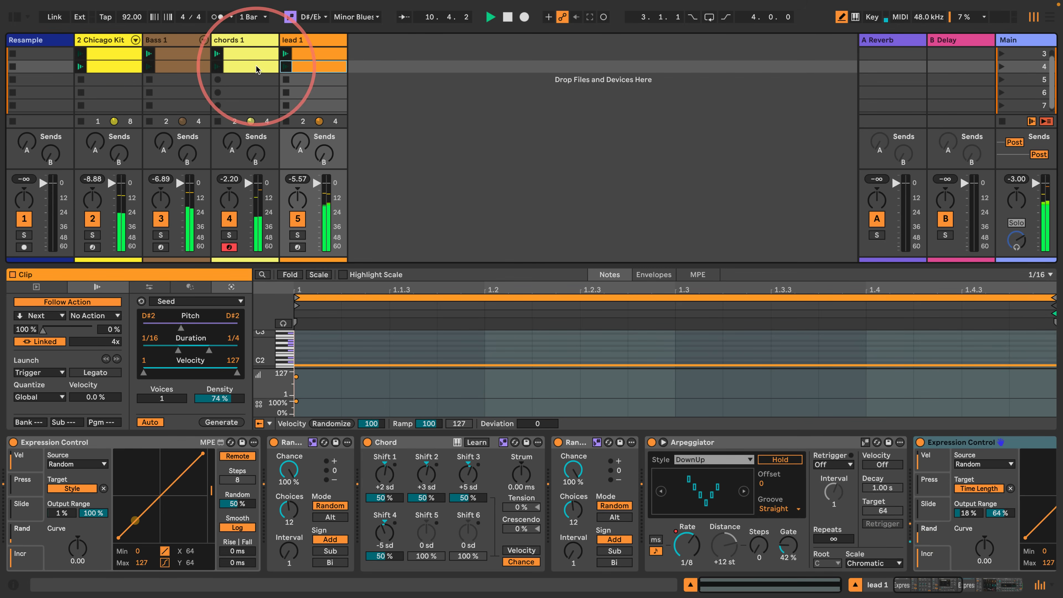
left_click(247, 68)
left_click(180, 67)
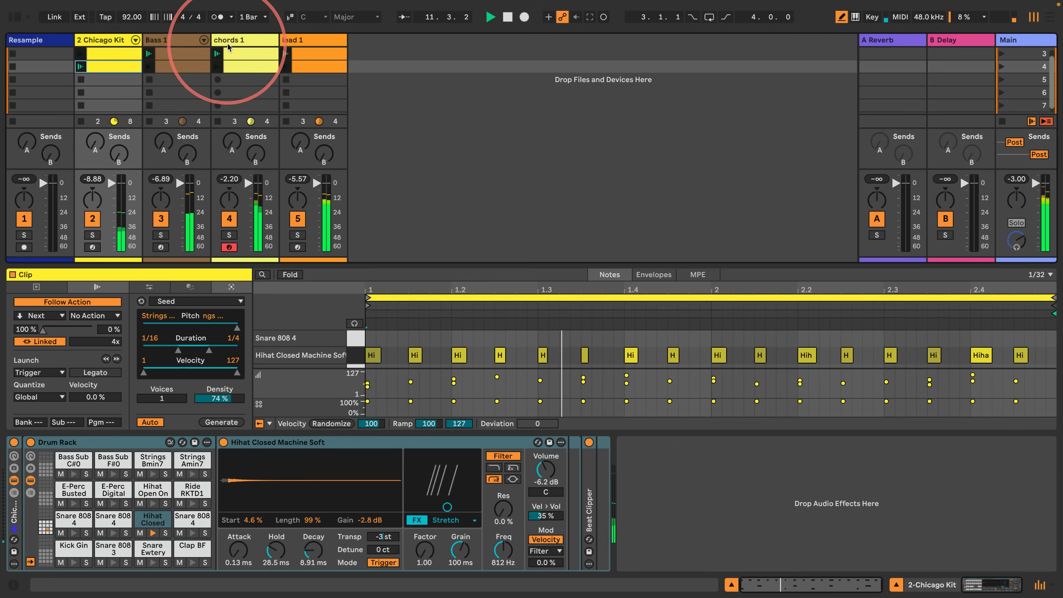
- Stop playback and delete the Note Echo device from the chords 1 track
left_click(229, 41)
key("space")
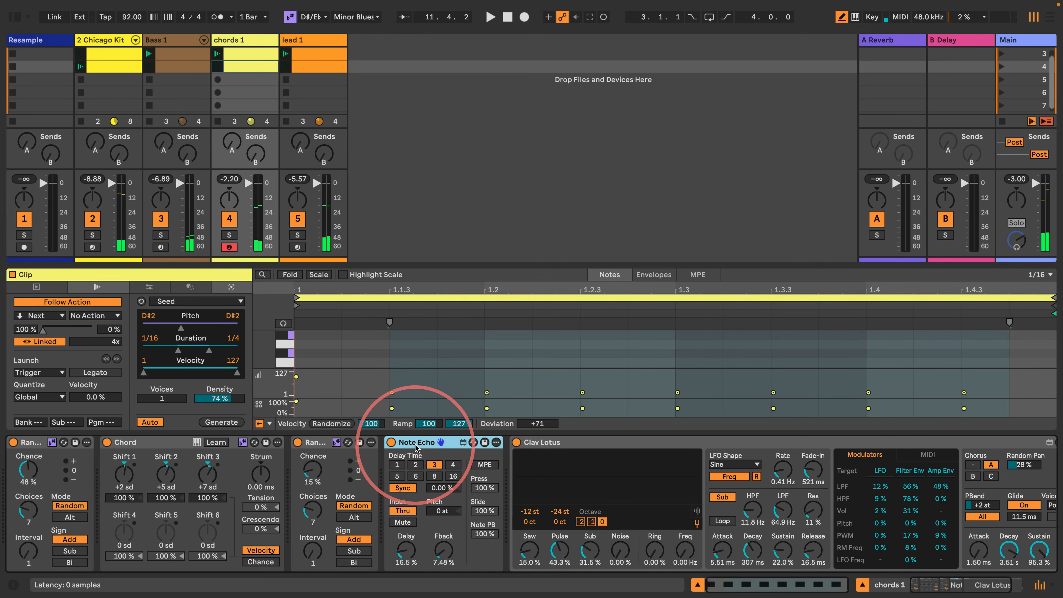
key("Delete")
- Raise lead 1's A Reverb send to 0.0 dB and audition the groove with the reverb return track selected
left_click(994, 53)
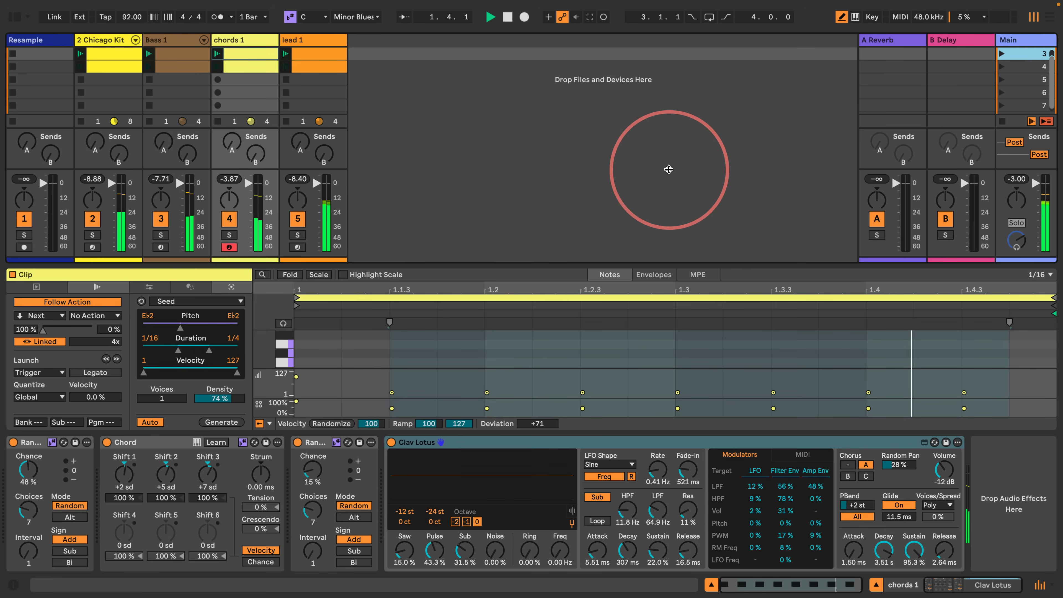
key("space")
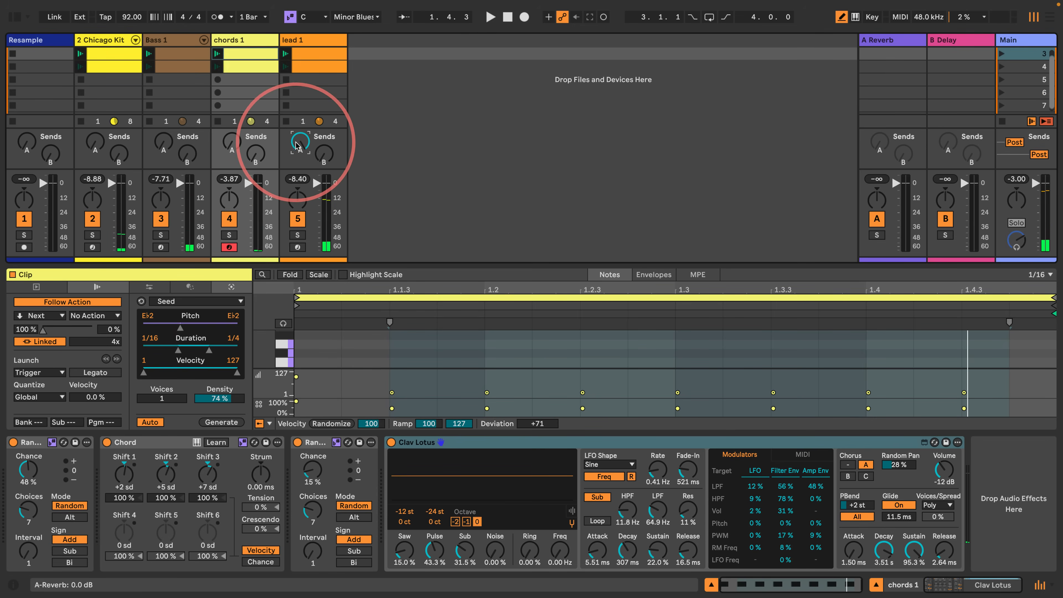
key("space")
left_click(905, 46)
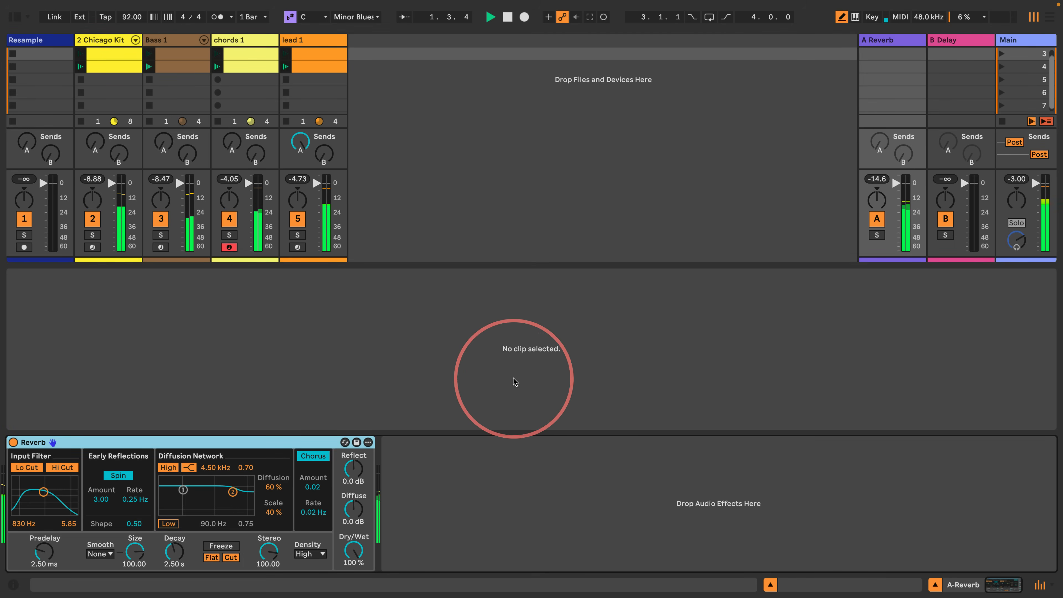
key("space")
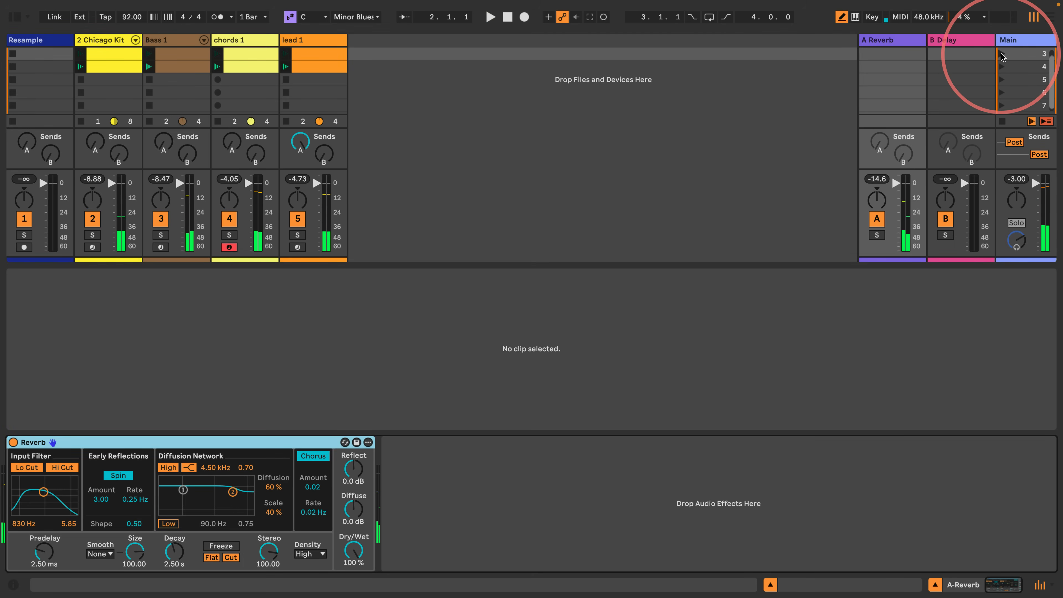
- Select all eight clips, move them up into scenes 1 and 2, and launch scene 1
scroll(1001, 58, "up", 2)
left_click(318, 79)
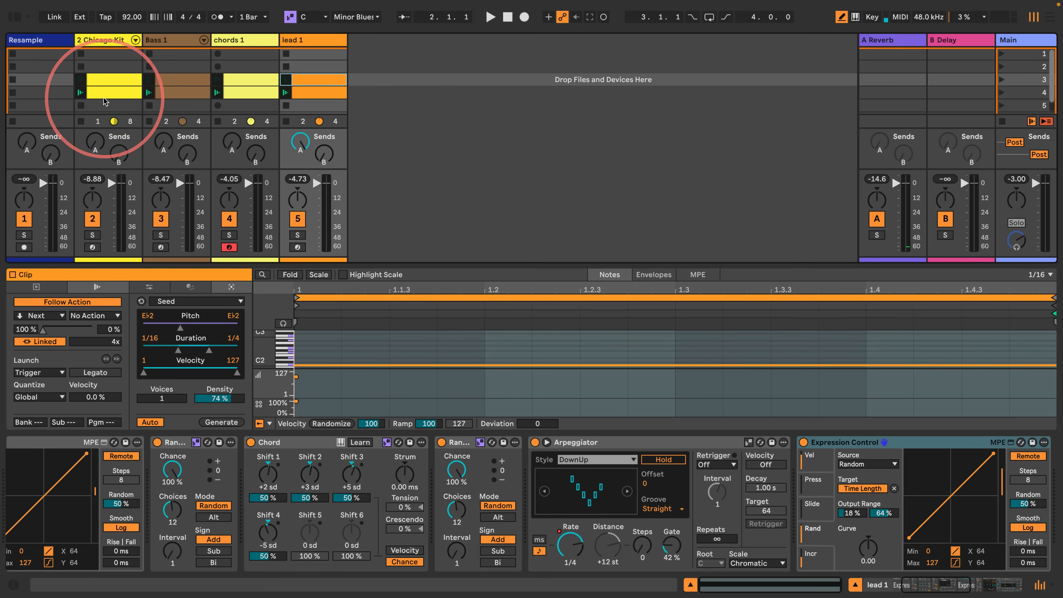
left_click(105, 93, "shift")
left_click_drag(106, 73, 106, 59)
left_click(1002, 55)
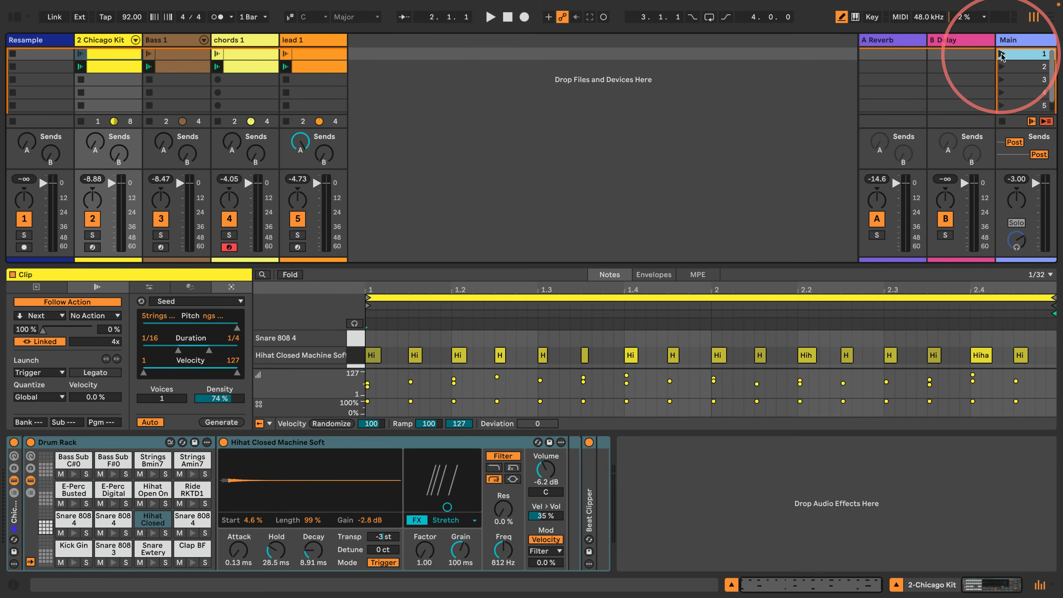
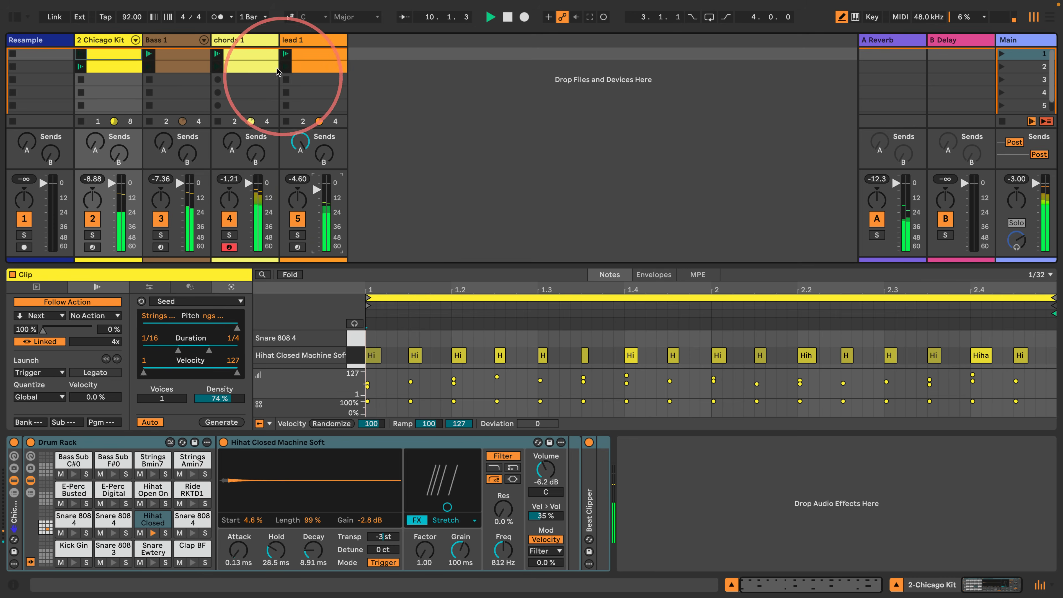
- On chords 1's Clav Lotus, set LPF to 1.75 kHz, Sub level to 0 %, HPF to 53.6 Hz, filter Decay to 27.5 ms and amp Release to 82.4 ms
left_click(254, 38)
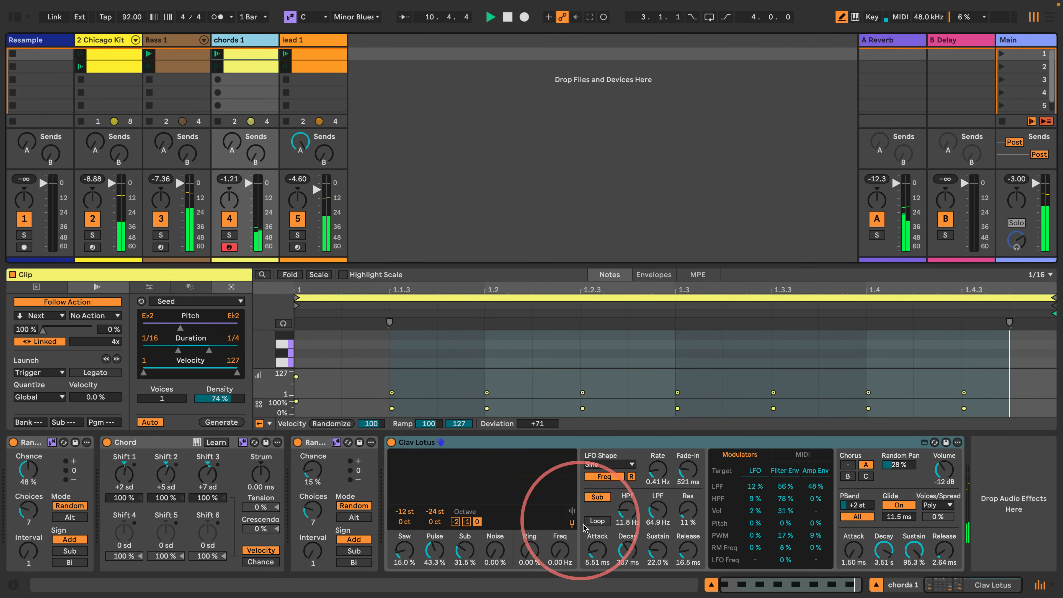
left_click_drag(655, 511, 643, 491)
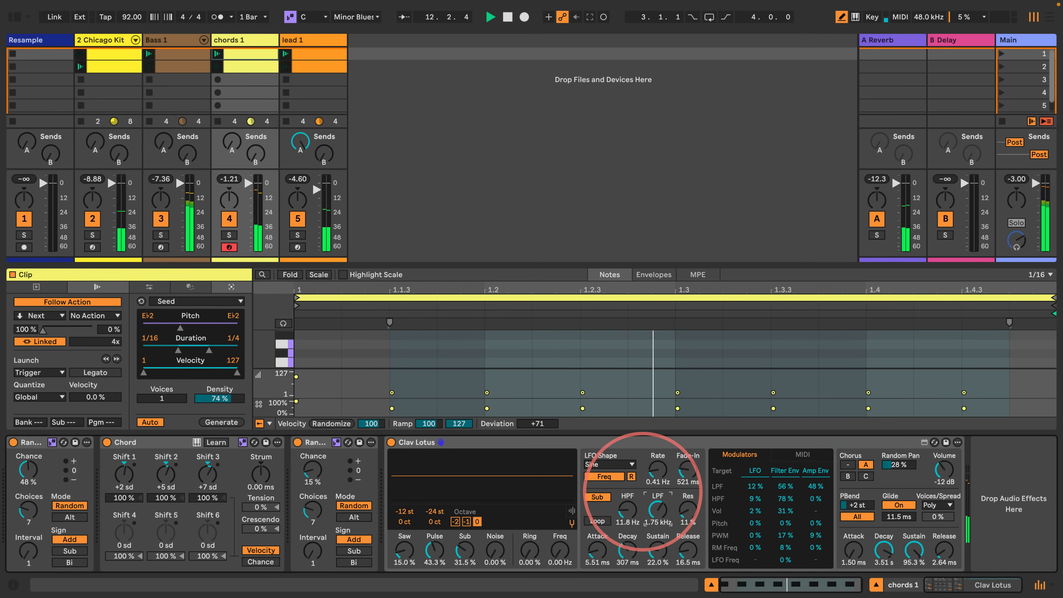
left_click_drag(464, 554, 464, 579)
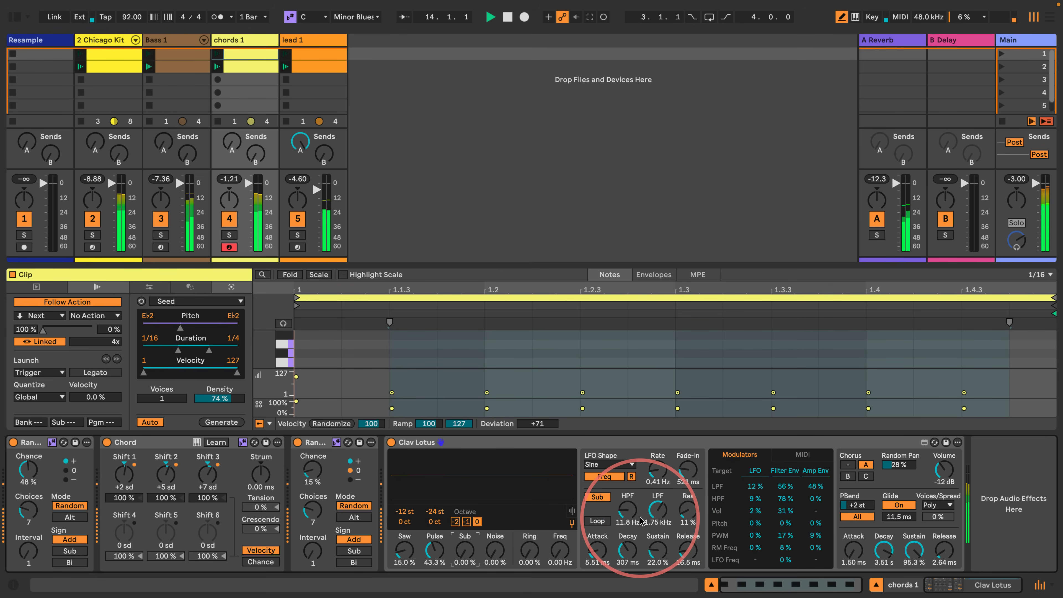
left_click_drag(640, 519, 616, 503)
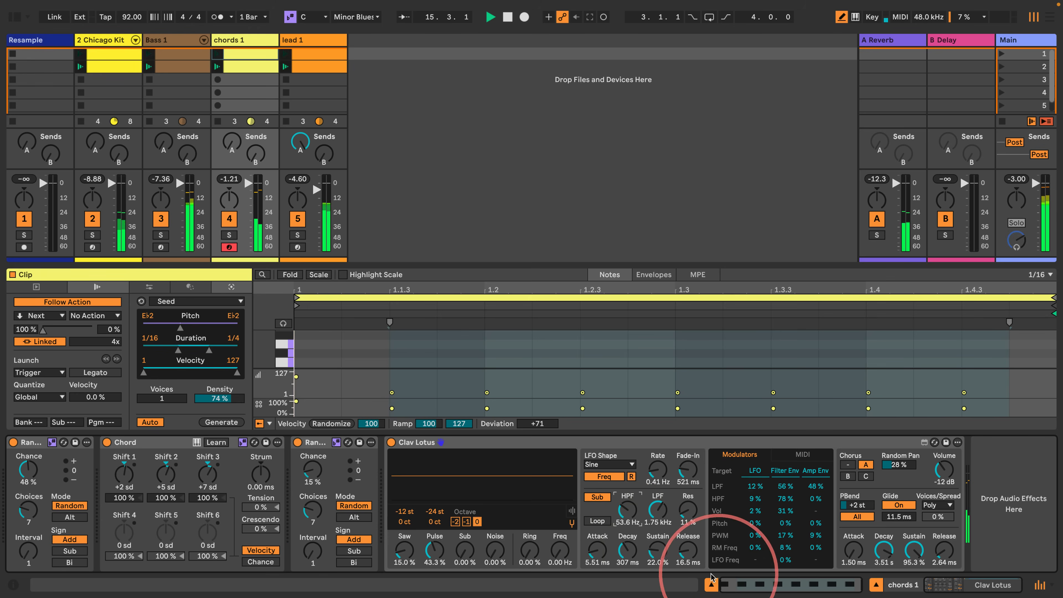
mouse_move(630, 547)
left_mouse_down()
mouse_move(624, 515)
mouse_move(619, 526)
mouse_move(645, 540)
left_mouse_up()
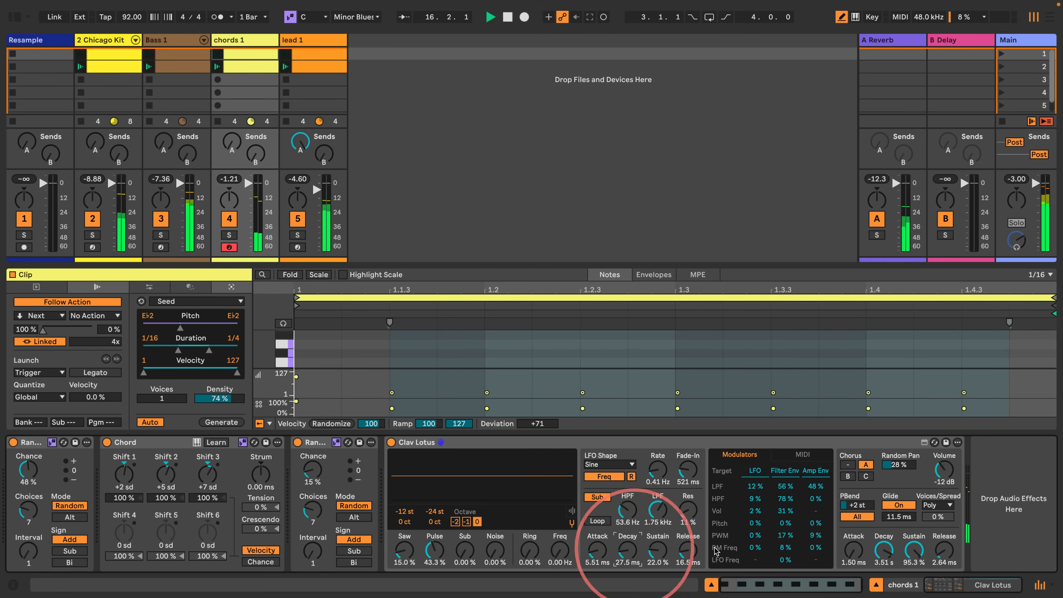
mouse_move(943, 549)
left_mouse_down()
mouse_move(939, 531)
mouse_move(930, 539)
left_mouse_up()
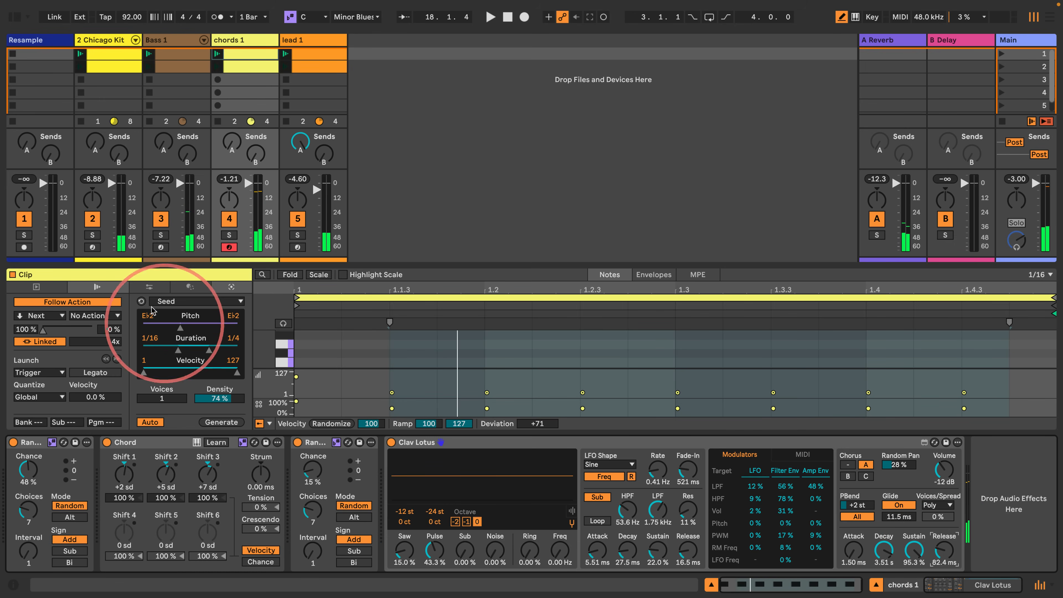
- Solo the chords 1 track, start playback, and reset both Clav Lotus transpose values to 0 st
left_click(229, 235)
key("space")
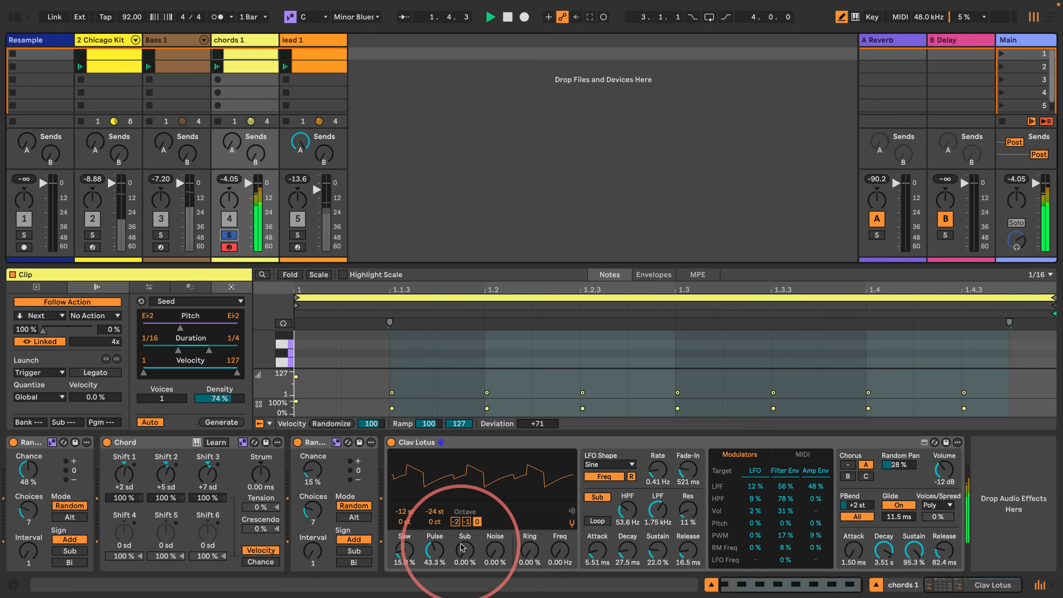
double_click(410, 514)
double_click(435, 514)
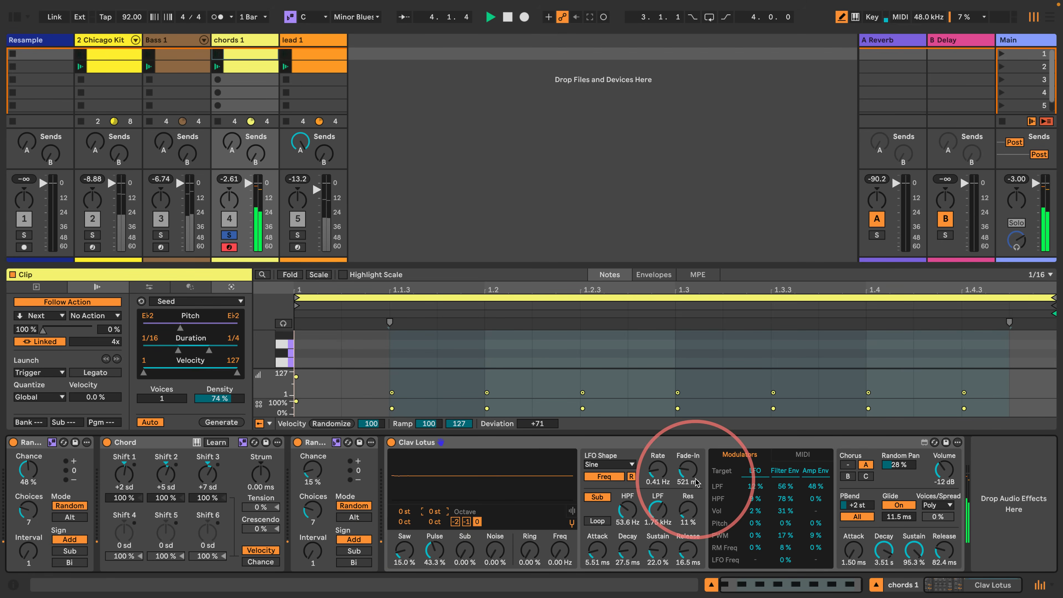
- Set Clav Lotus's LPF to 953 Hz, HPF to 13.6 Hz and amp Release to 131 ms, switch off its Sub option, and stop playback
left_click_drag(658, 510, 647, 518)
left_click_drag(628, 510, 628, 525)
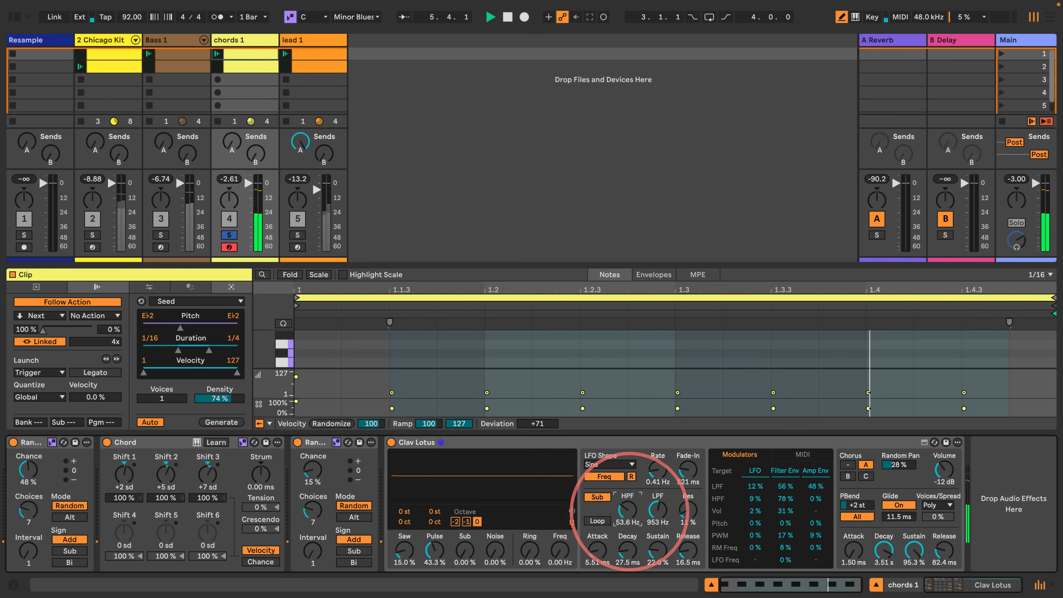
left_click(598, 497)
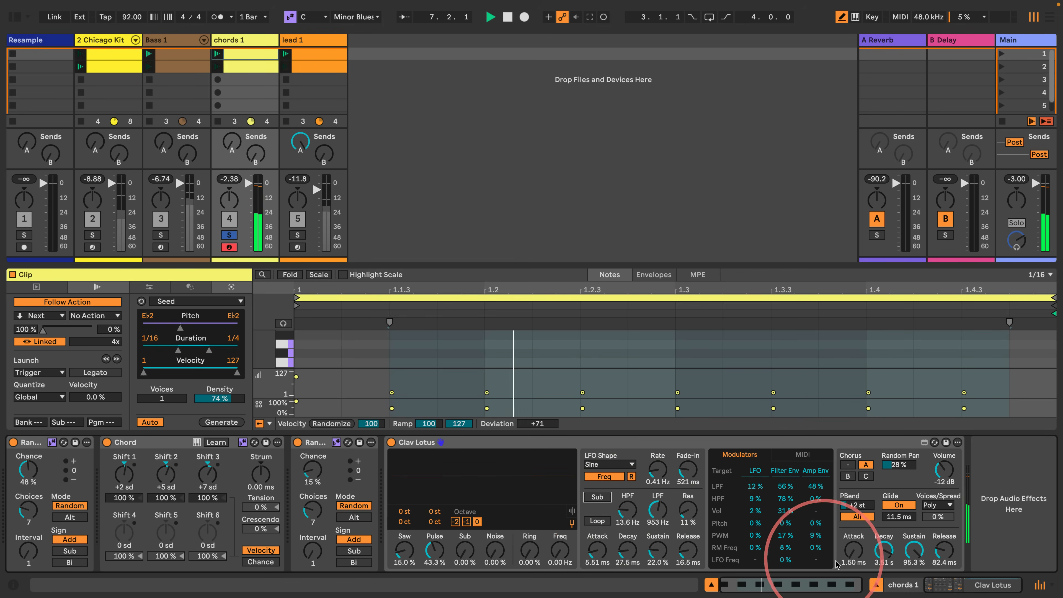
mouse_move(944, 550)
left_mouse_down()
mouse_move(945, 538)
mouse_move(940, 554)
left_mouse_up()
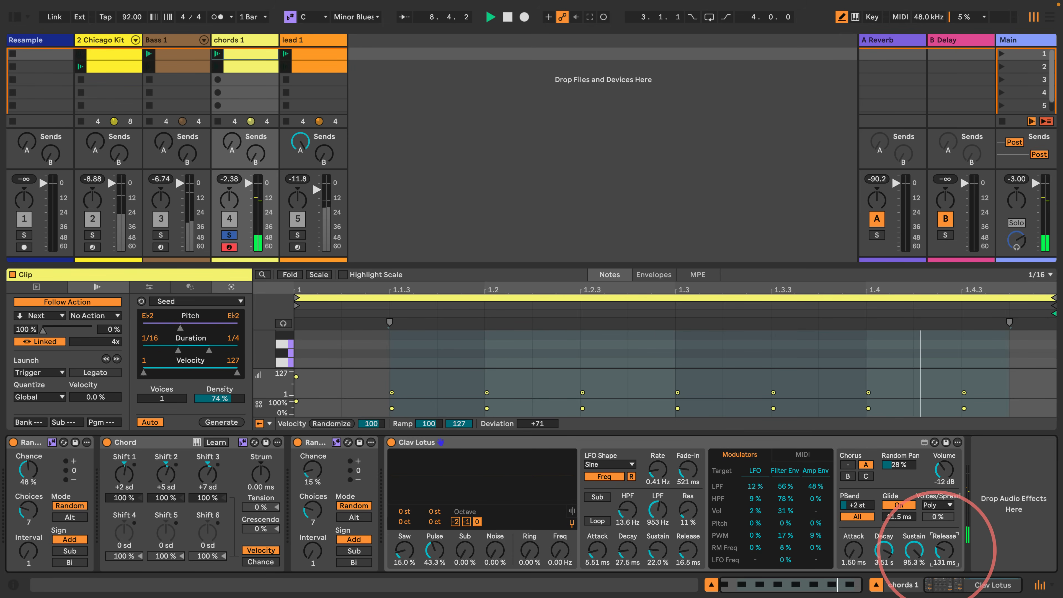
key("space")
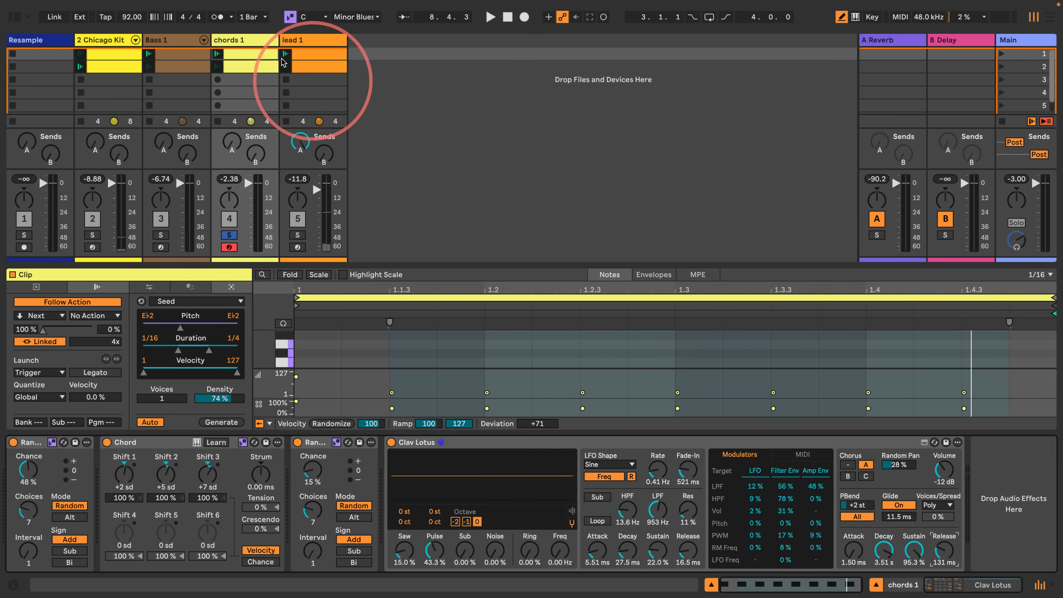
- Check the scale settings of the scene 2 chords, bass and lead clips, and limit the note editor to in-scale rows
left_click(310, 69)
left_click(235, 67)
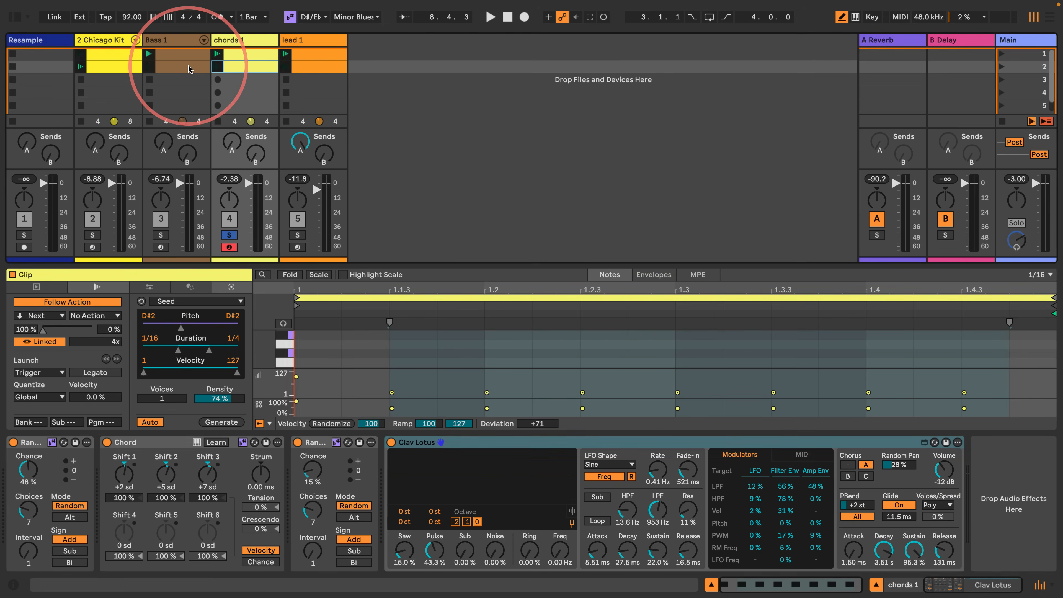
left_click(188, 67)
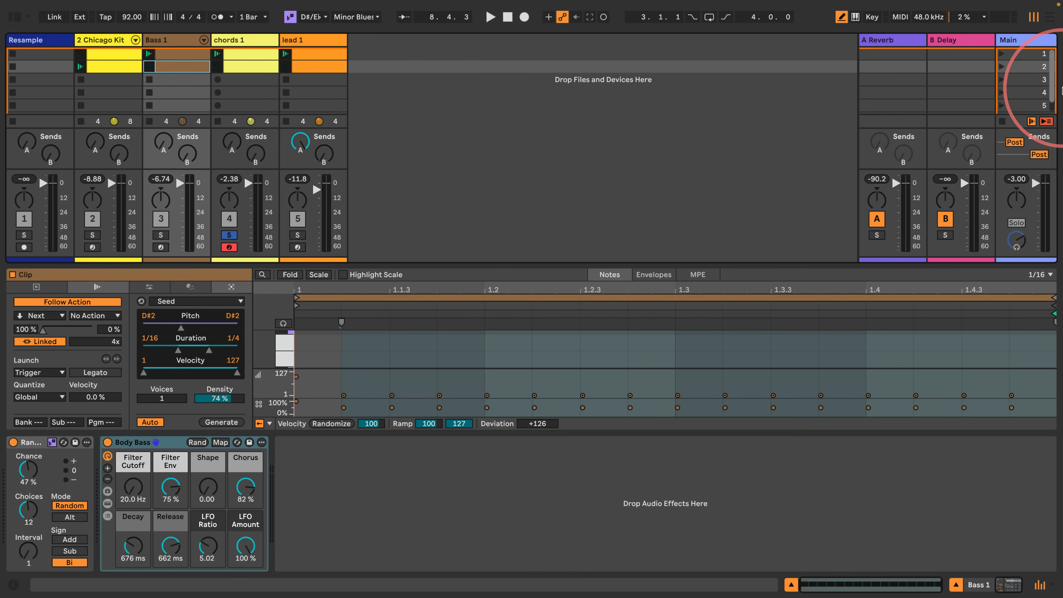
left_click(318, 67)
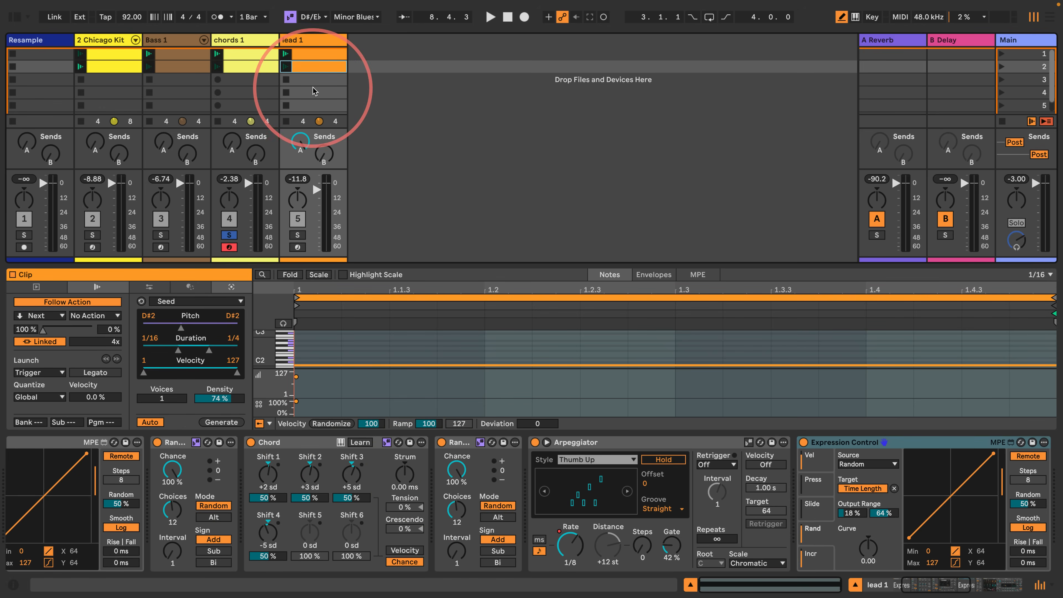
double_click(312, 70)
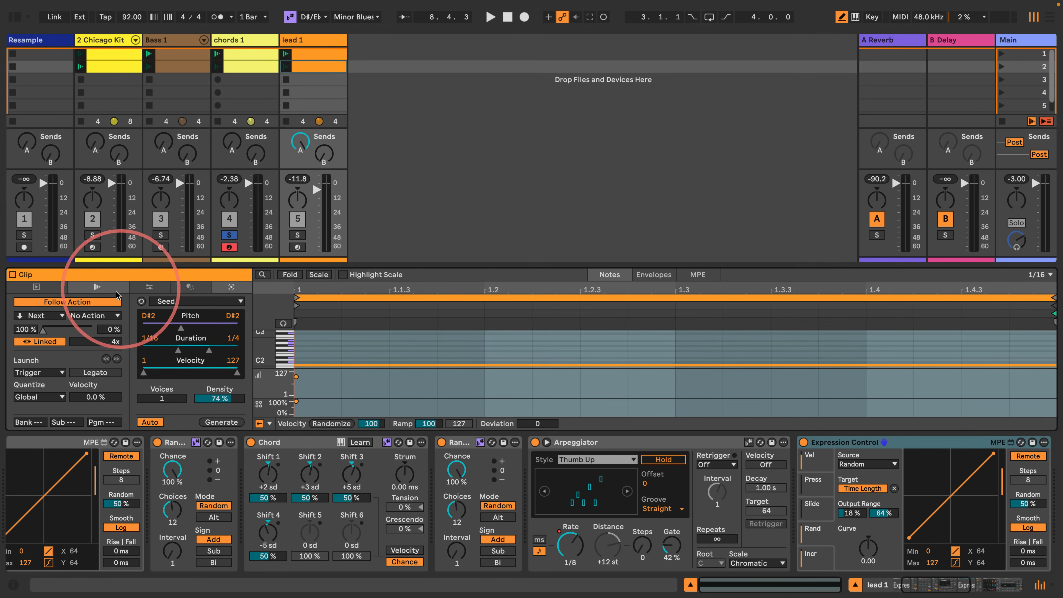
left_click(37, 286)
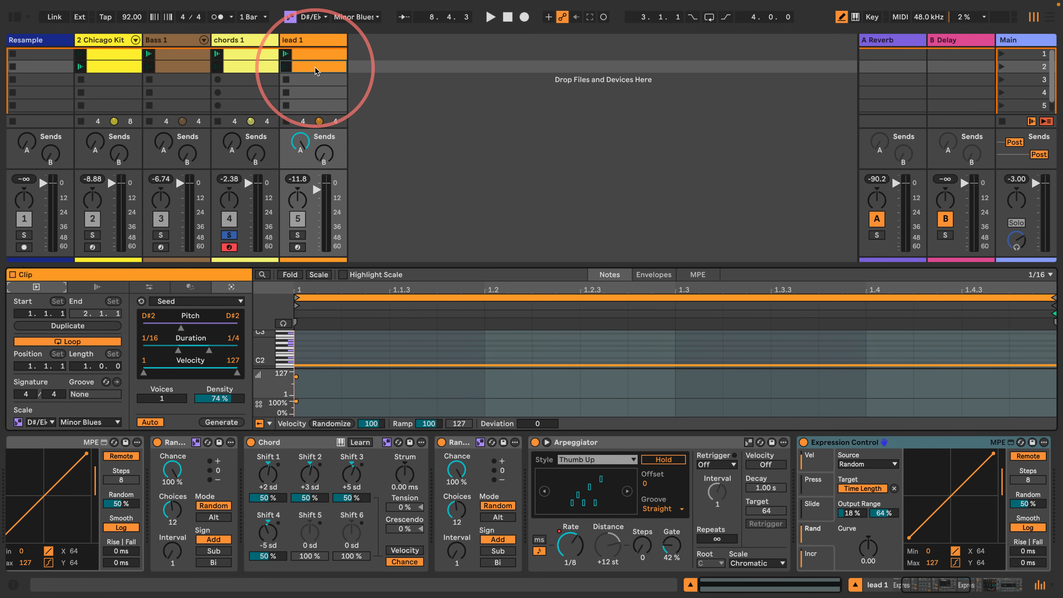
left_click(318, 275)
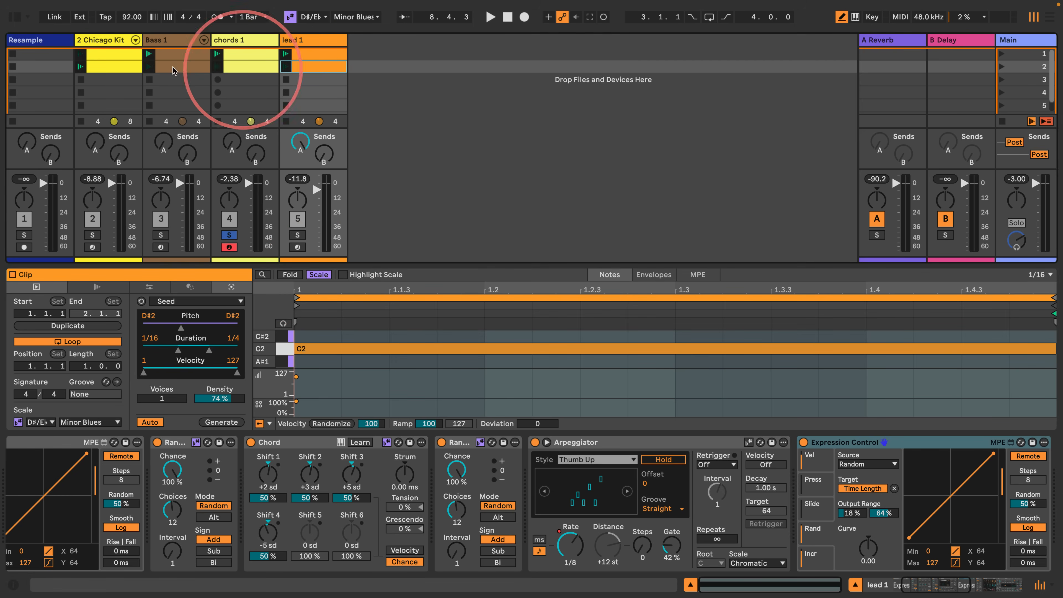
- Duplicate the four scene 2 clips into scene 3 and set the root of the bass, chords and lead copies to F#/G♭
left_click(113, 66, "shift")
left_click_drag(113, 66, 113, 83)
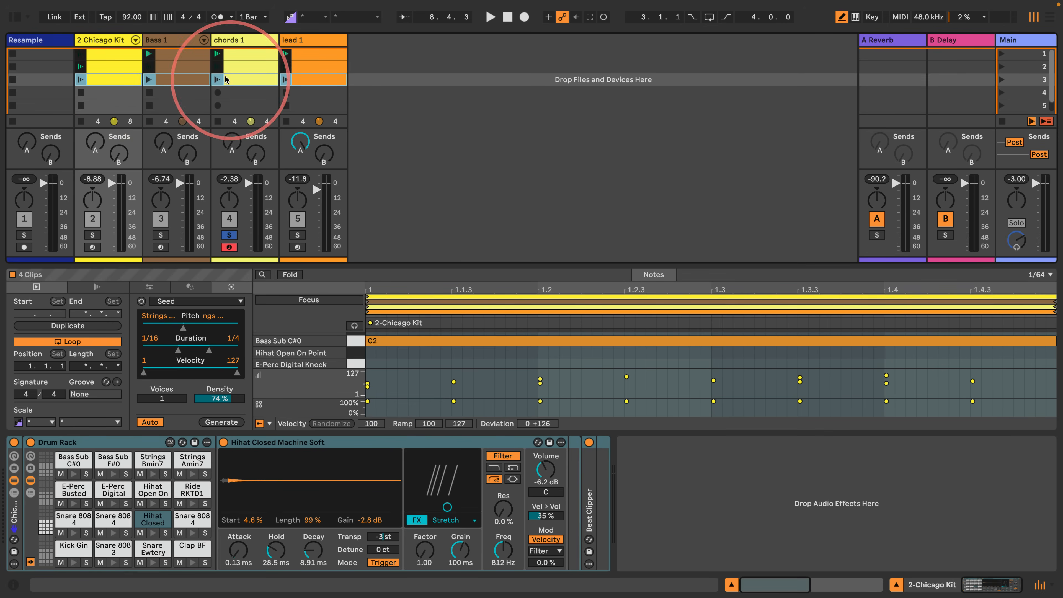
left_click(173, 80)
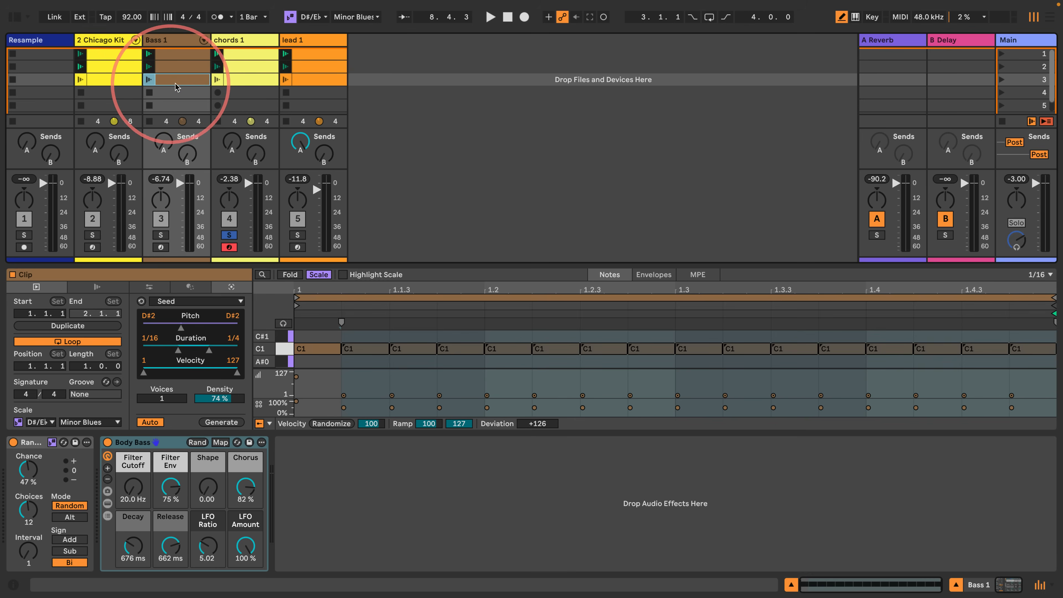
left_click(315, 83, "shift")
left_click(40, 422)
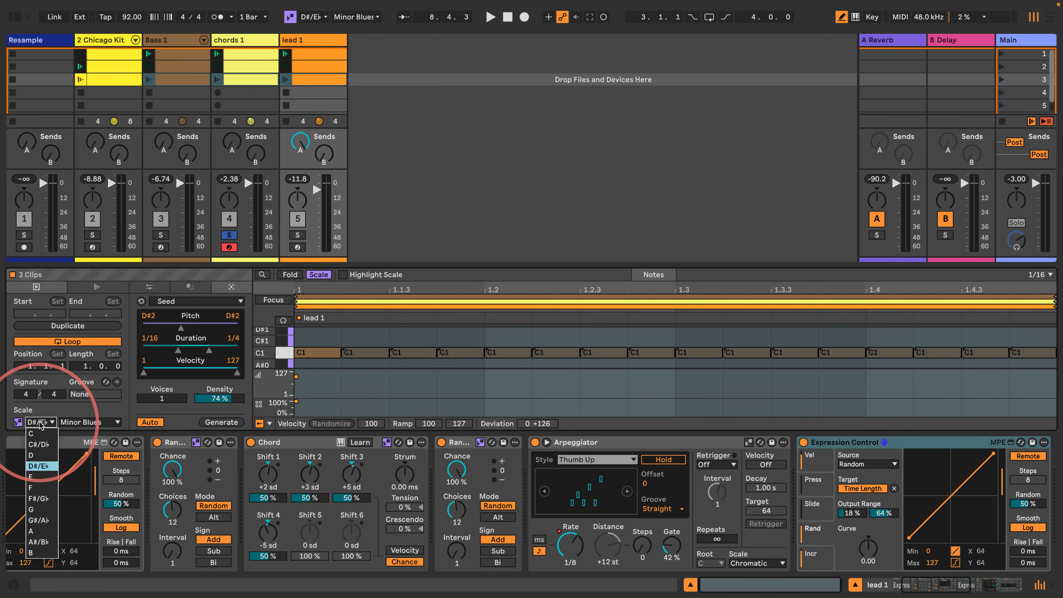
left_click(37, 498)
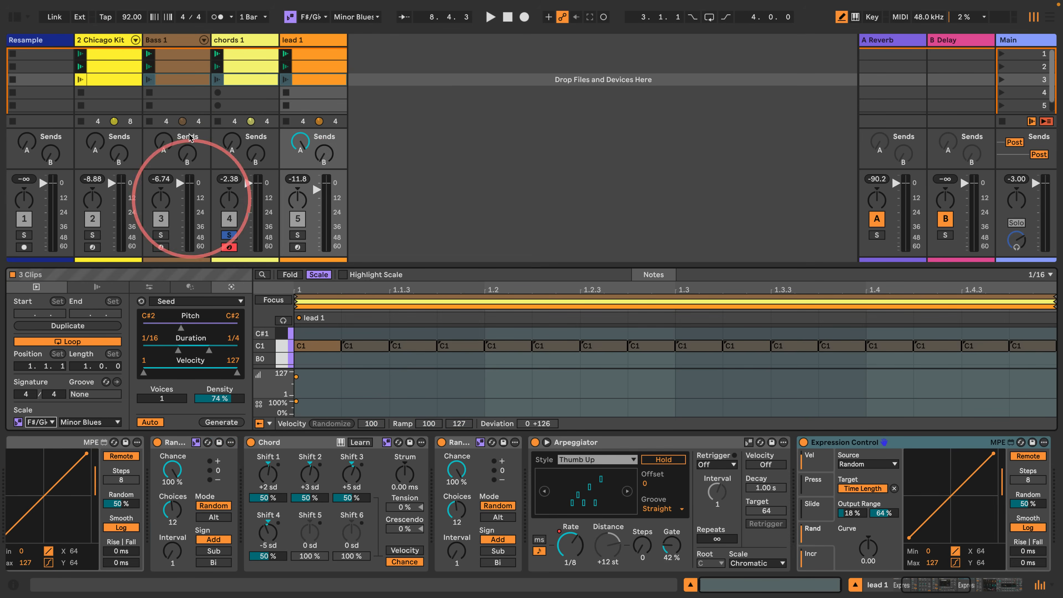
- Duplicate the four scene 3 clips into scene 4 and set the root of the bass, chords and lead copies to A
left_click(112, 81, "shift")
key("ctrl+d")
left_click(118, 91)
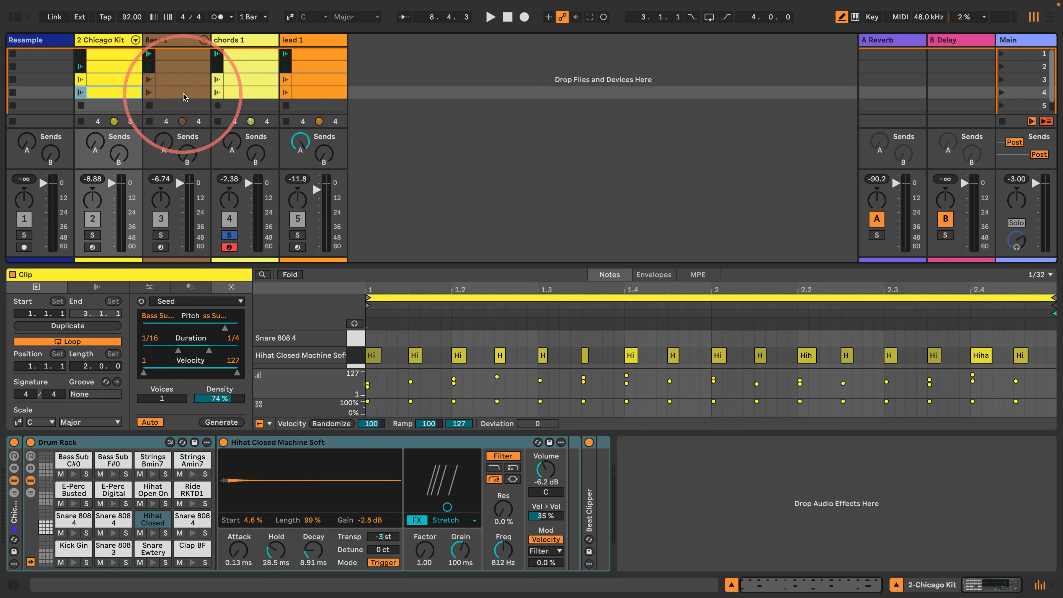
left_click(158, 92)
left_click(313, 94, "shift")
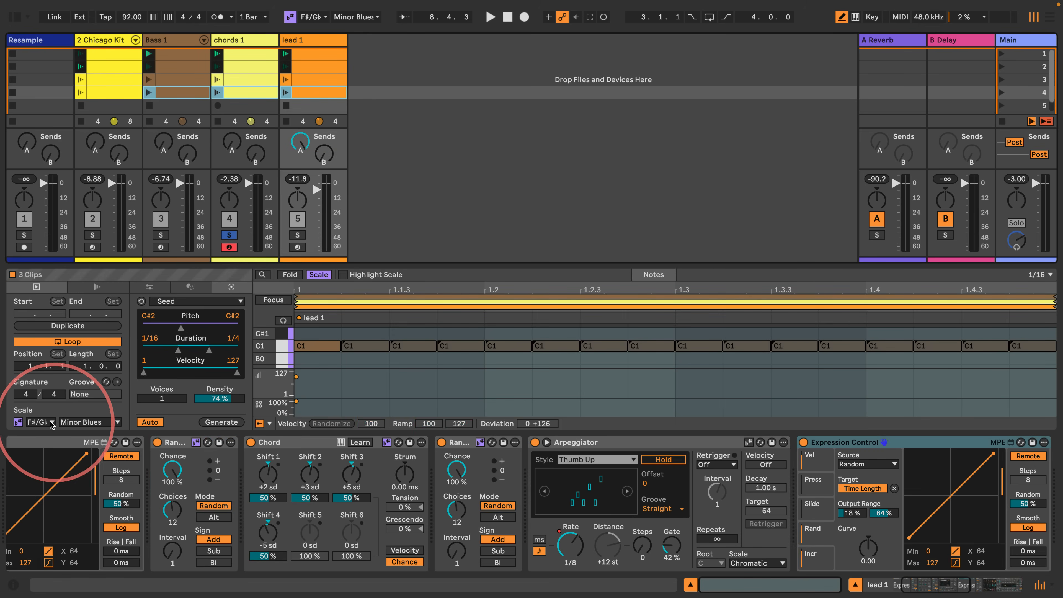
left_click(39, 423)
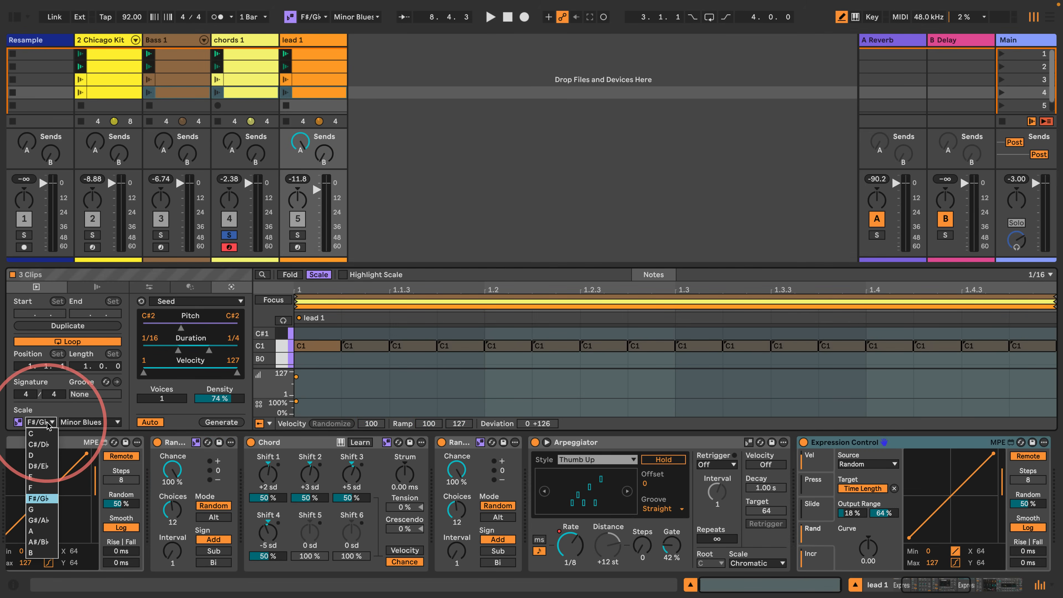
left_click(37, 531)
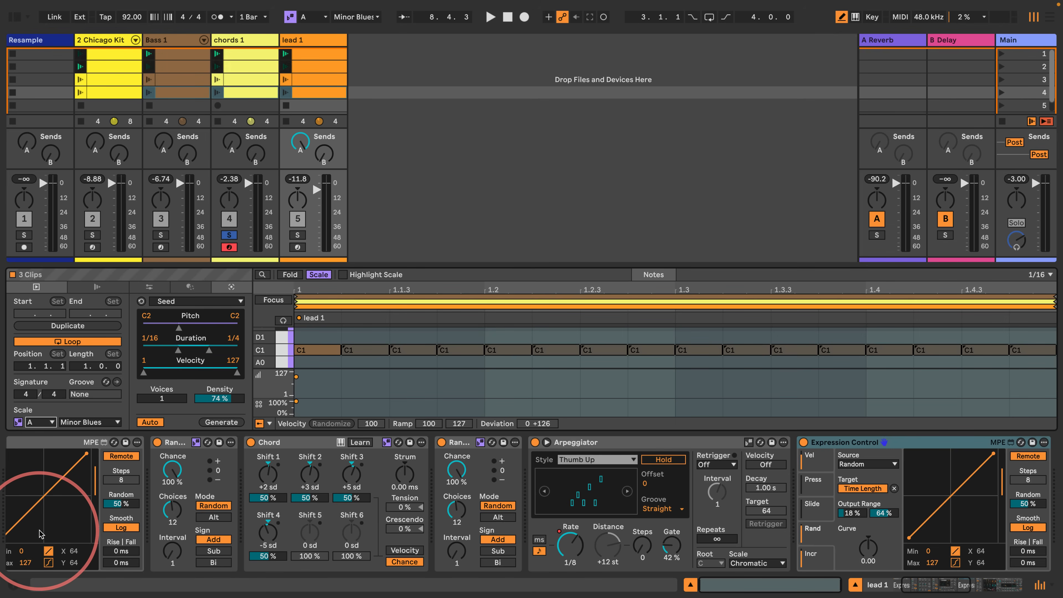
- Unsolo the chords 1 track and audition the clip progression from scene 1, stopping playback at the end
left_click(451, 65)
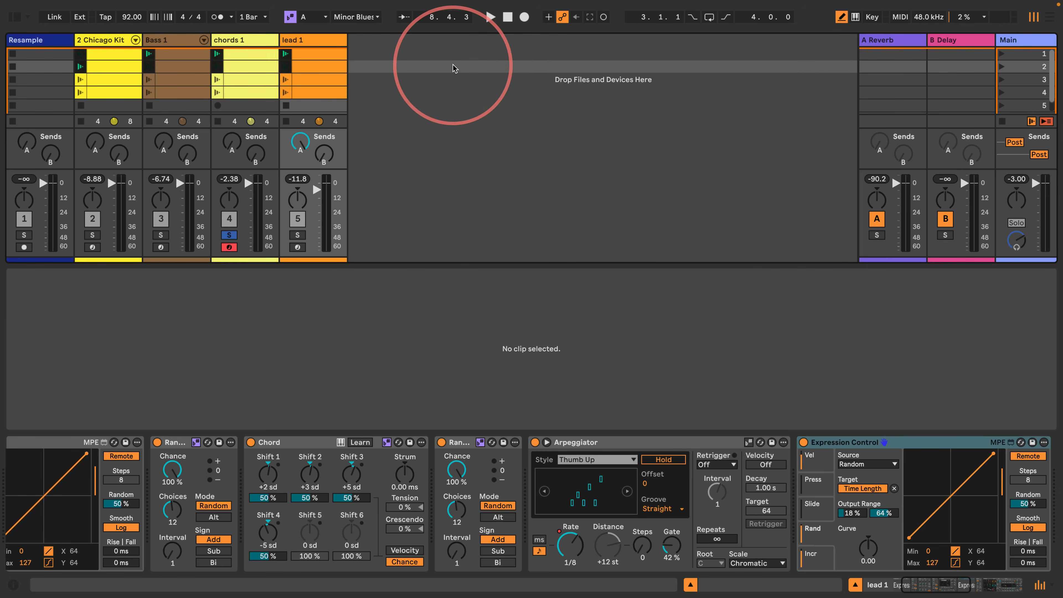
left_click(229, 235)
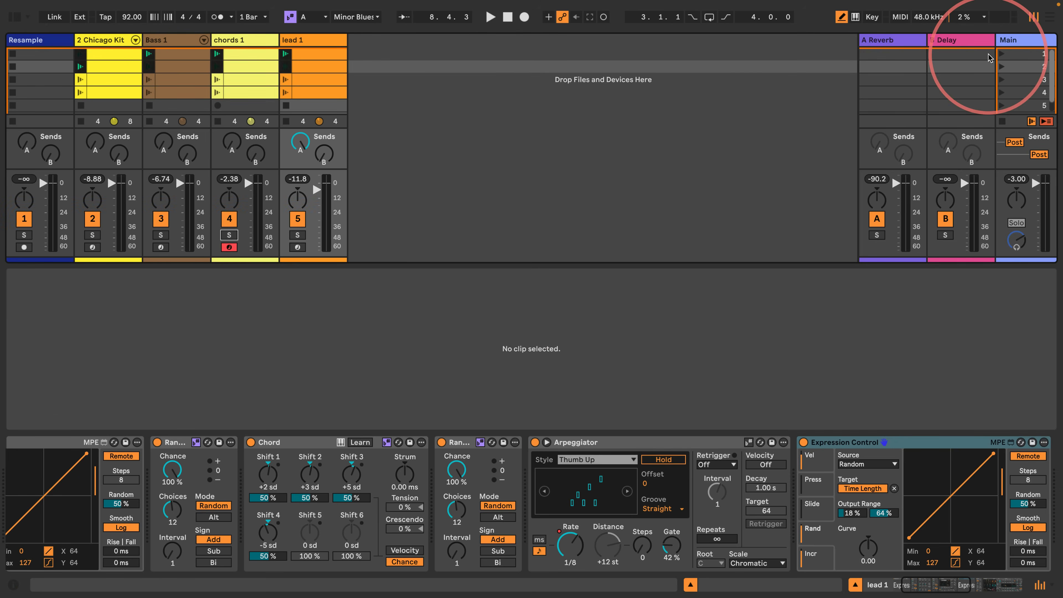
left_click(1003, 54)
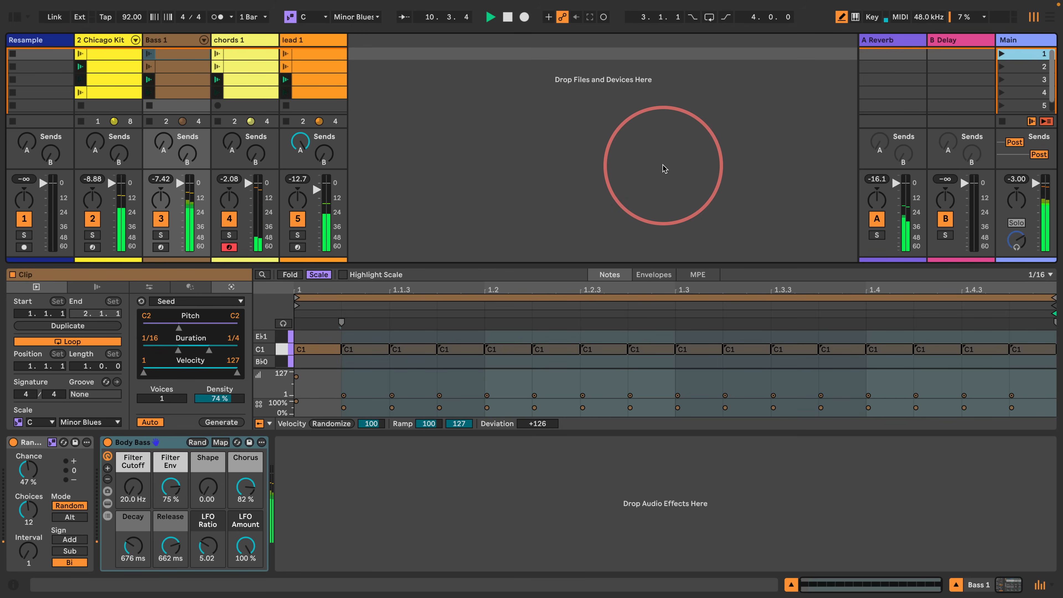
key("space")
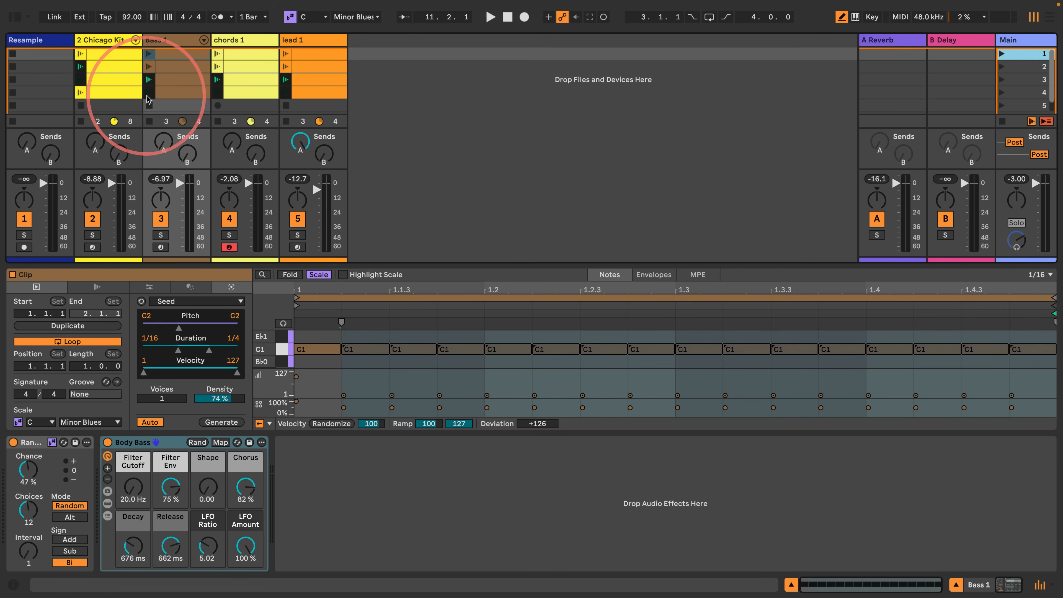
- Check the scale root of the scene 4 bass and chords clips
left_click(183, 93)
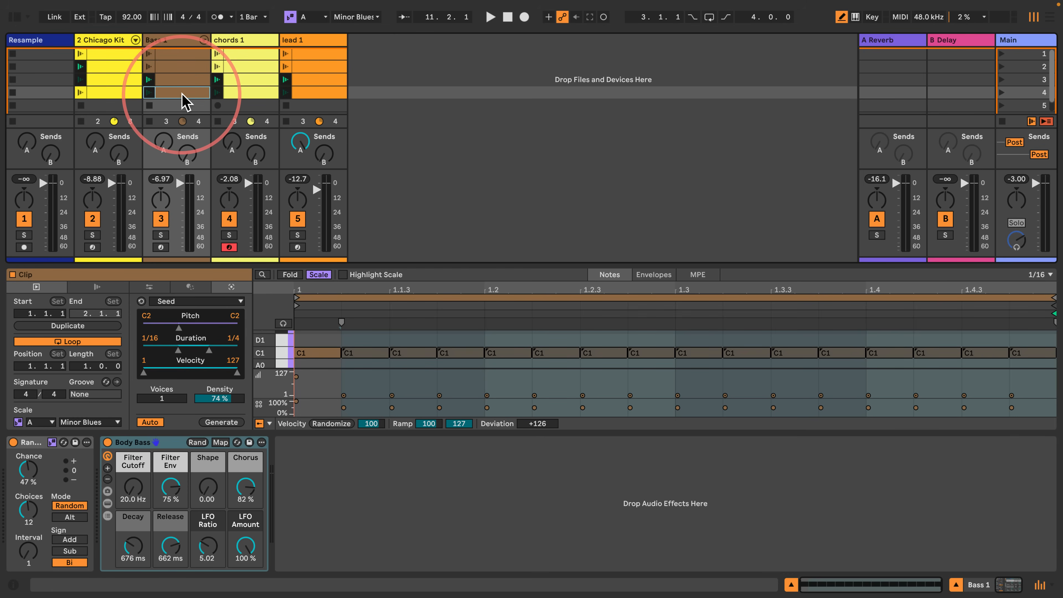
left_click(234, 93)
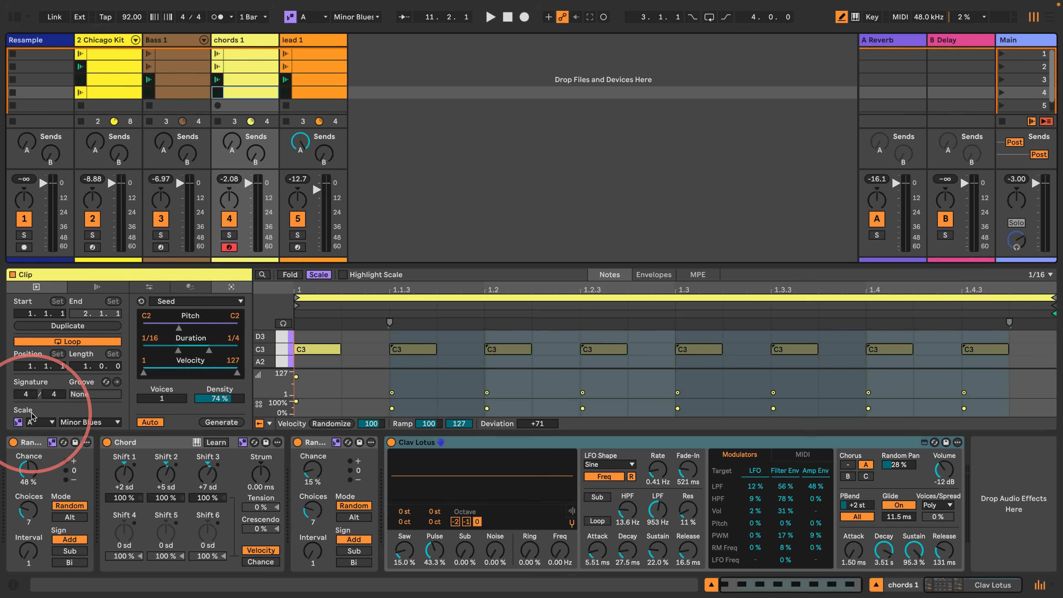
left_click(180, 92)
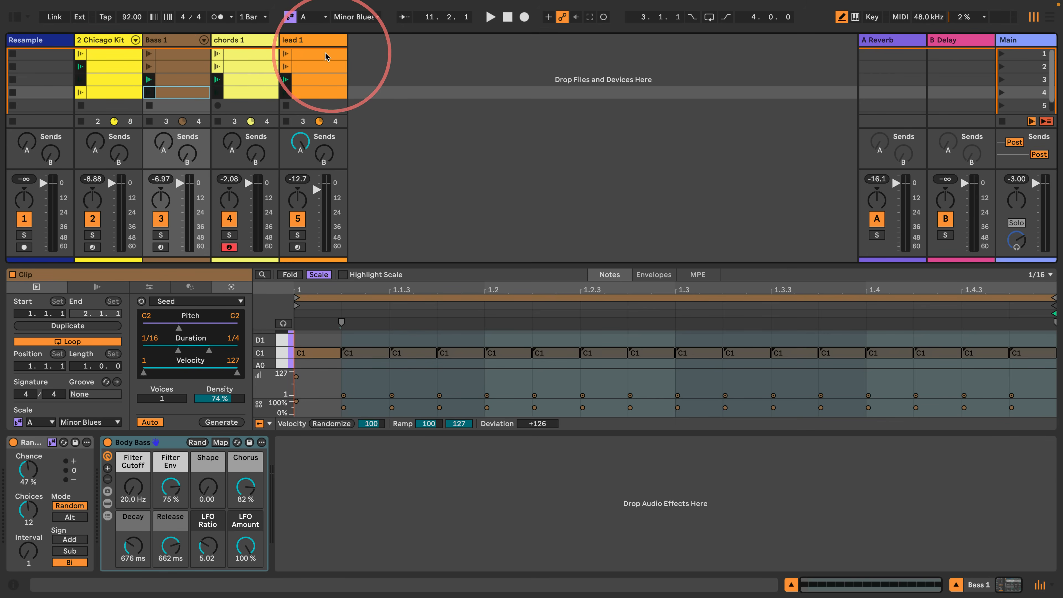
- Change the scale of all twelve bass, chords and lead clips to Dorian
left_click(314, 58, "shift")
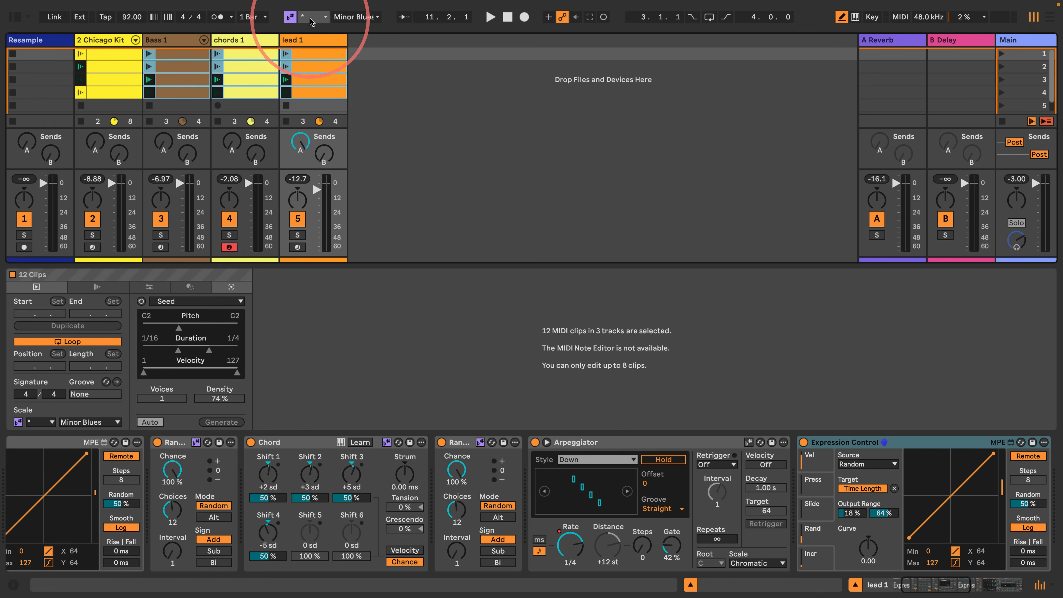
left_click(82, 422)
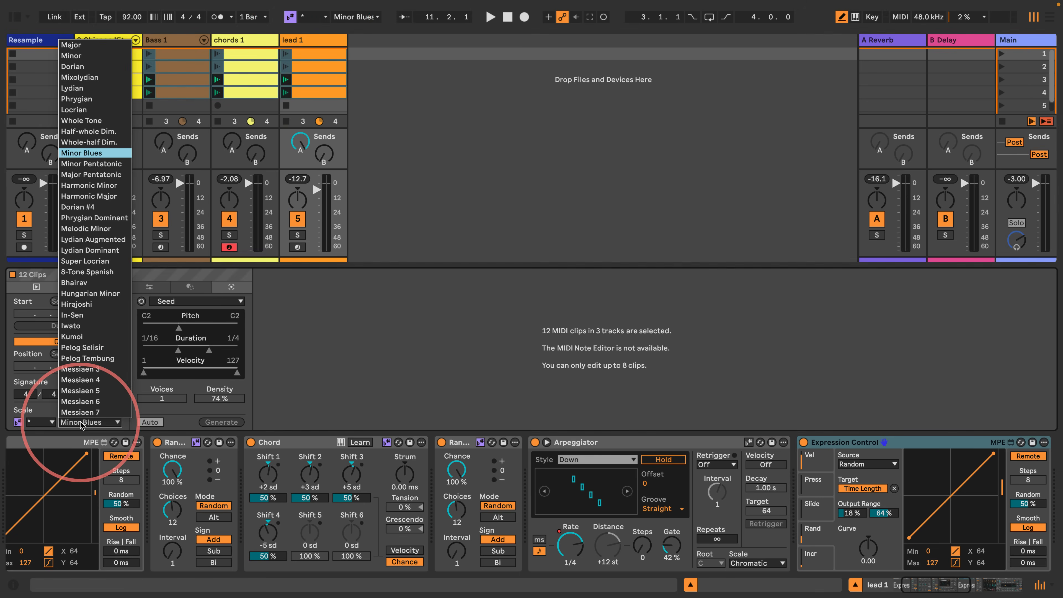
left_click(82, 67)
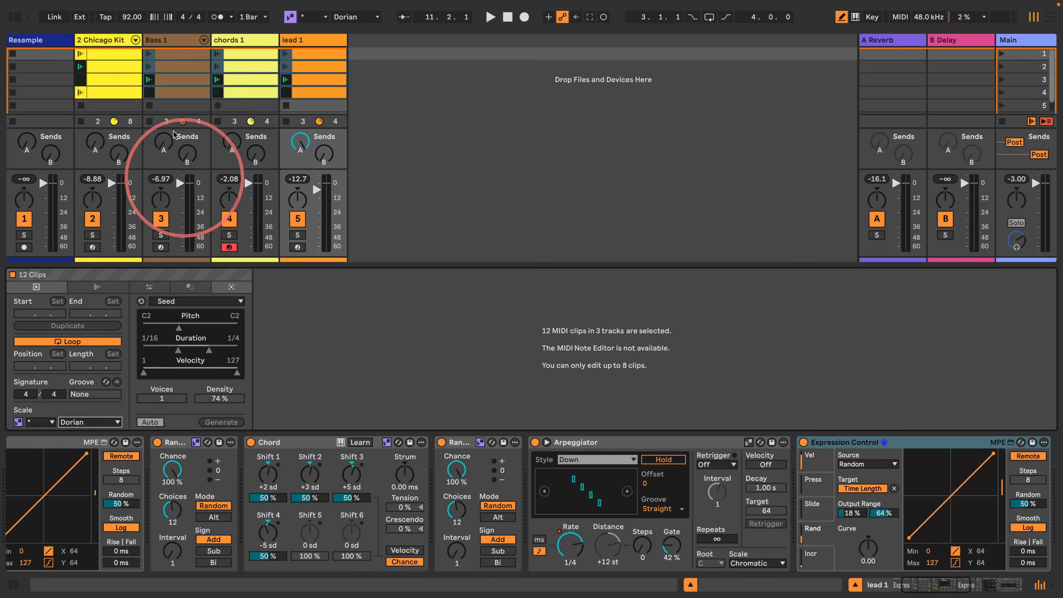
- Check the scale root of the Bass 1 clips in scenes 1, 2 and 3
left_click(180, 58)
left_click(179, 58)
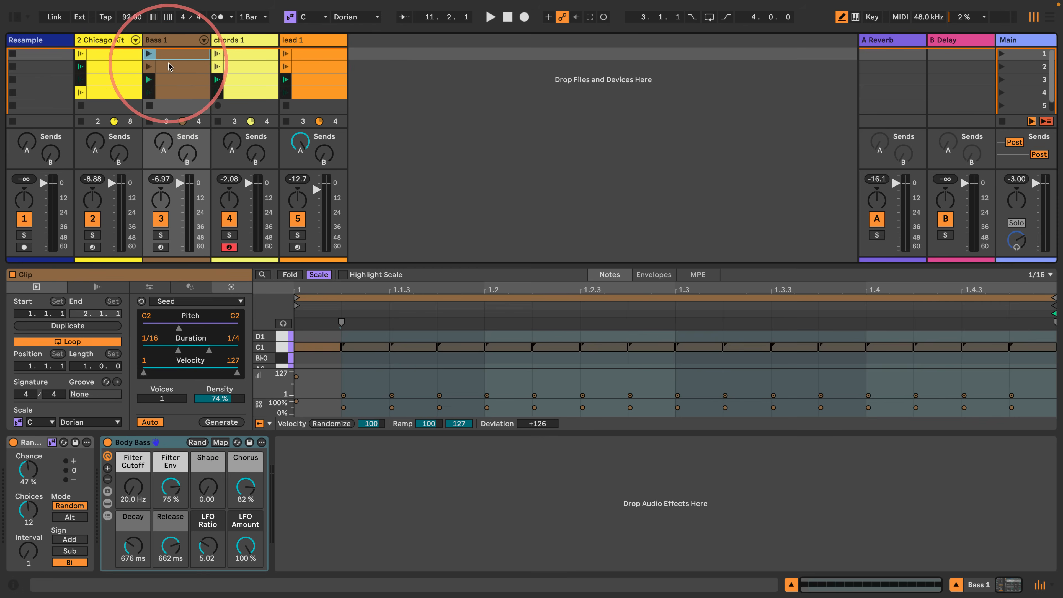
left_click(152, 66)
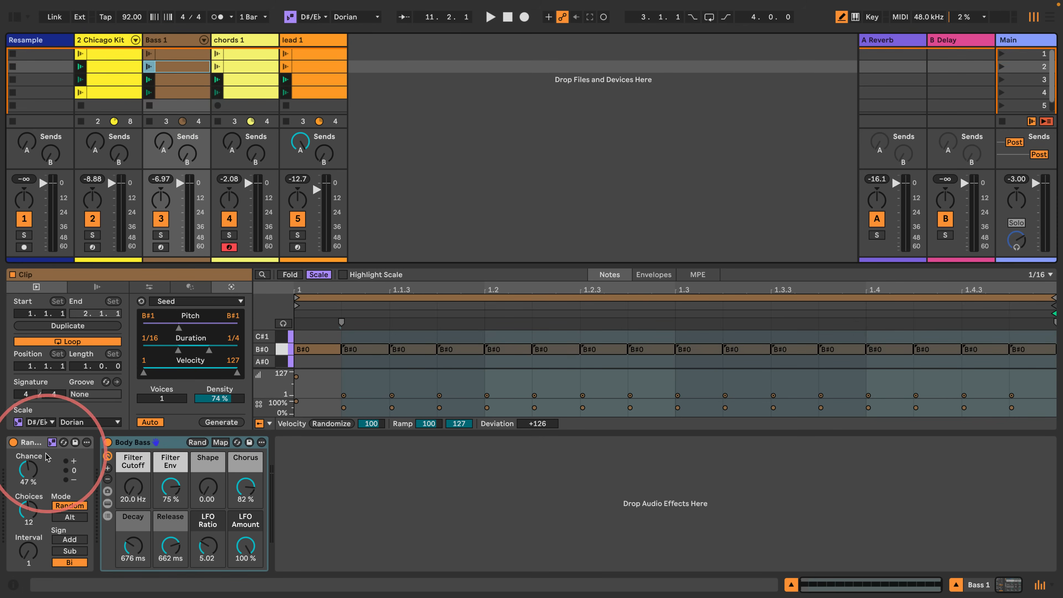
left_click(178, 79)
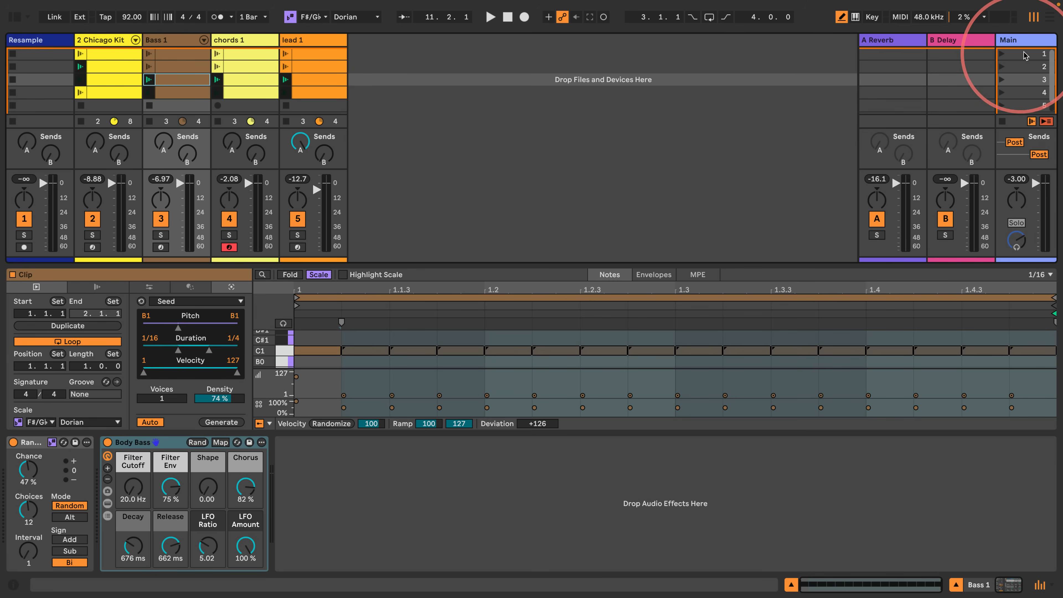
- Audition the clip progression from scene 1 with the chords 1 devices shown, stopping playback at the end
left_click(998, 54)
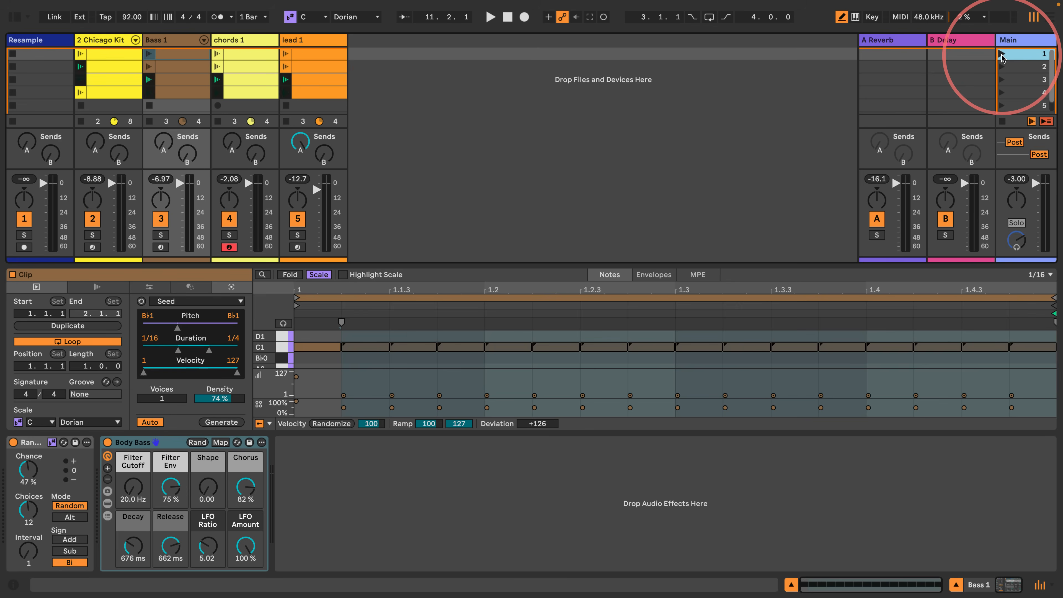
left_click(1002, 54)
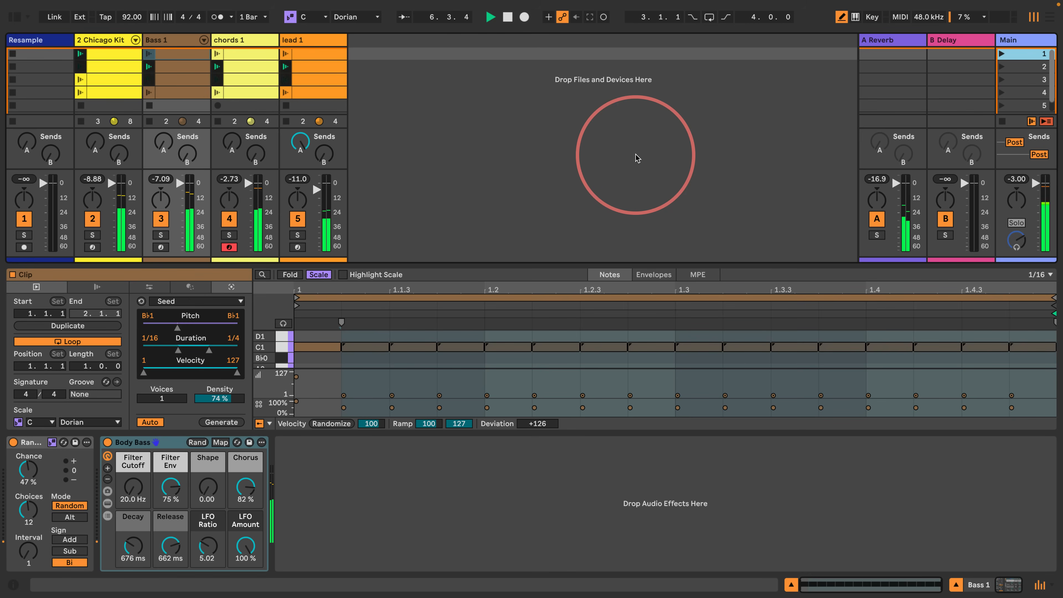
left_click(250, 40)
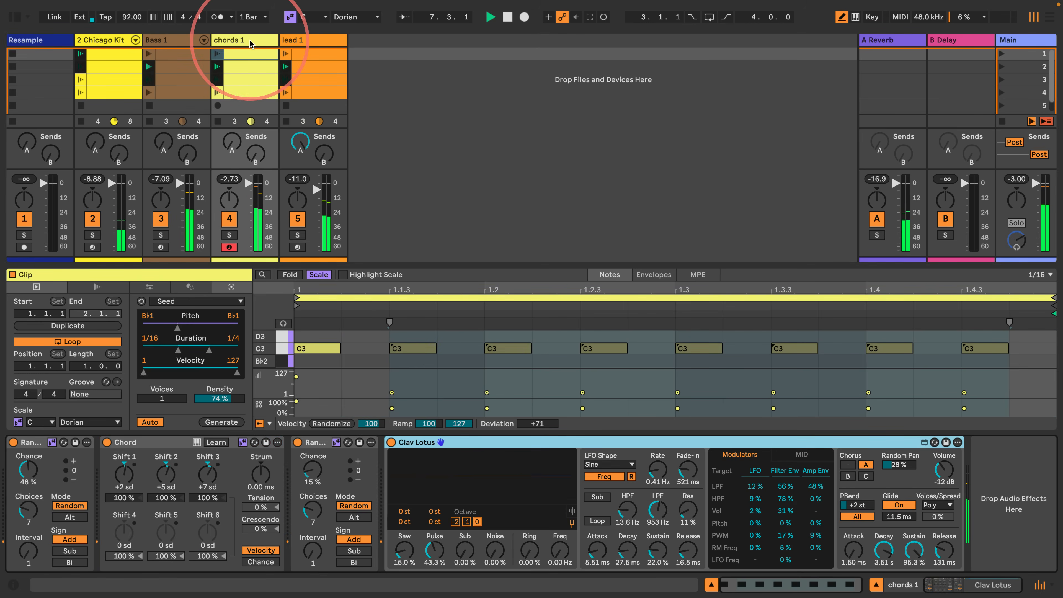
left_click(508, 405)
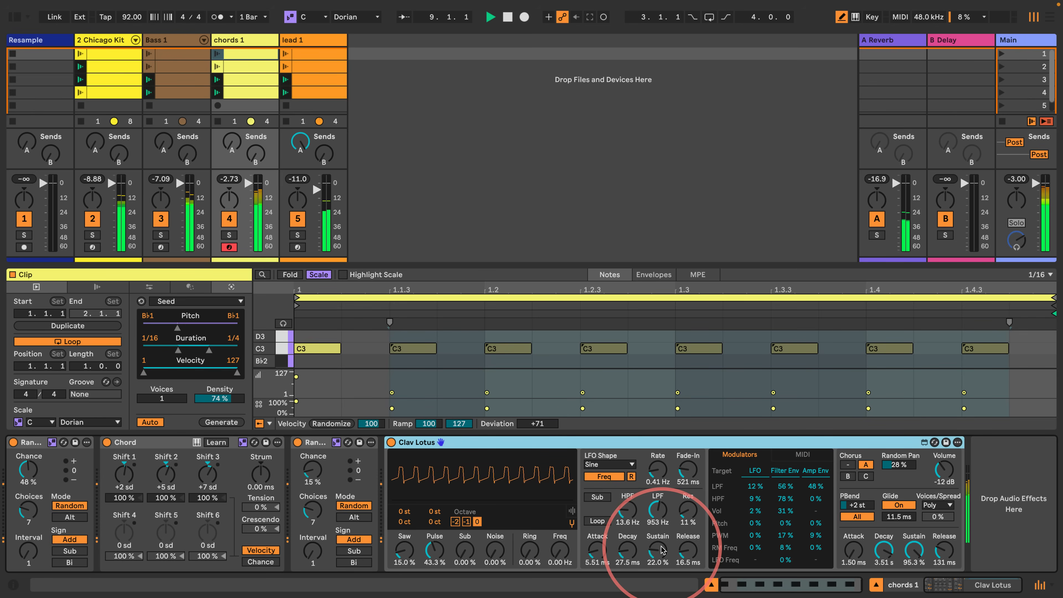
key("space")
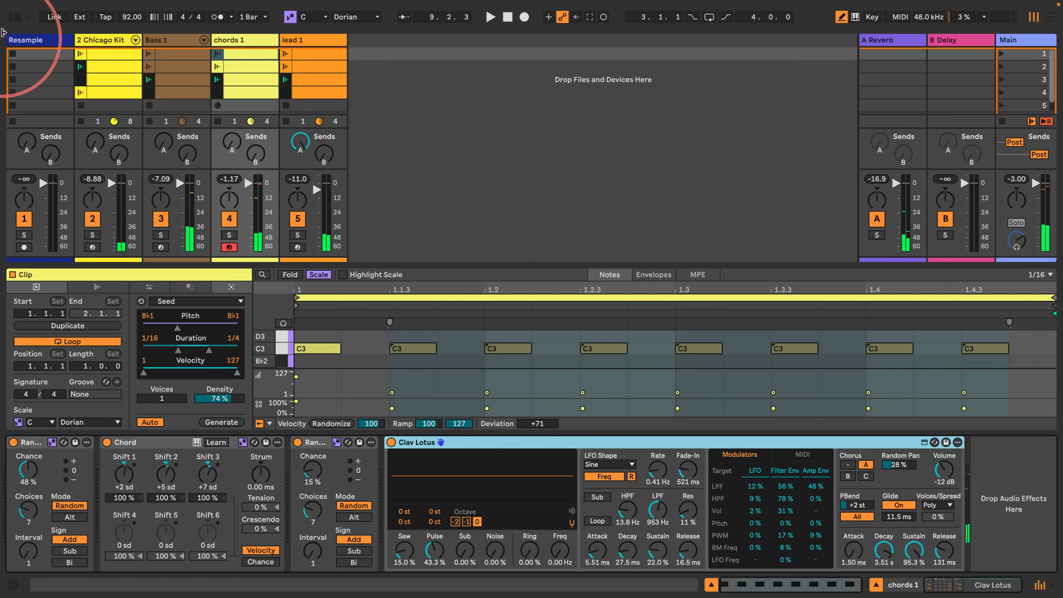
- Delete the Clav Lotus instrument from the chords 1 track and filter the browser's sounds to Piano & Keys
left_click(14, 18)
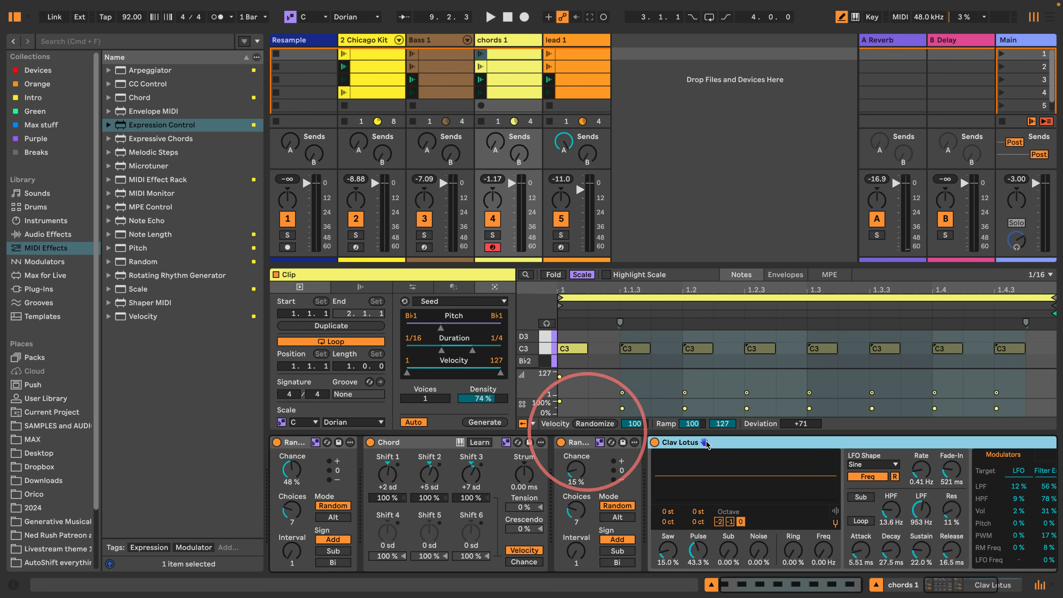
key("Delete")
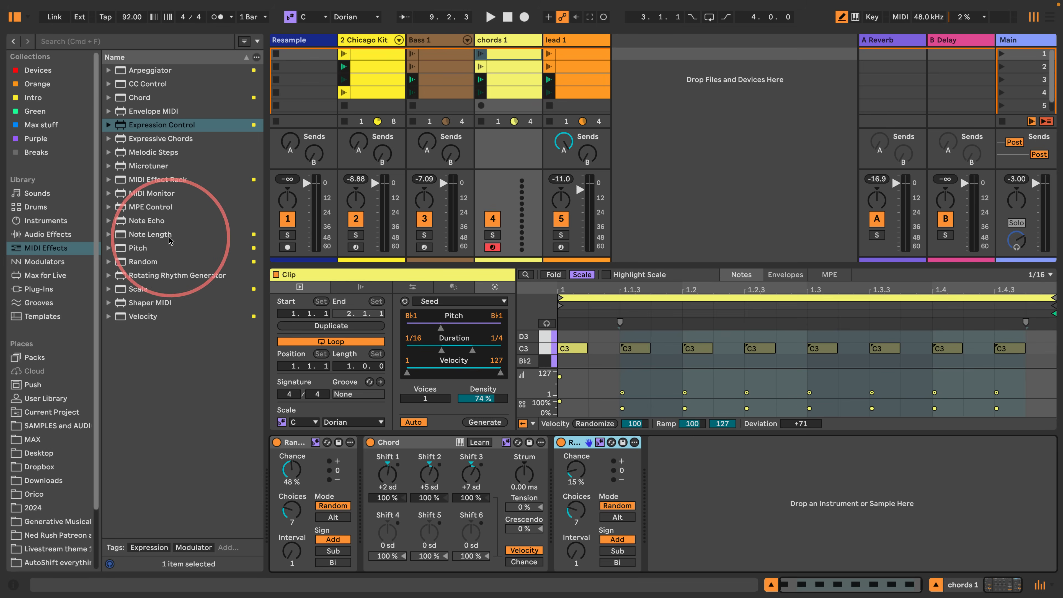
left_click(37, 193)
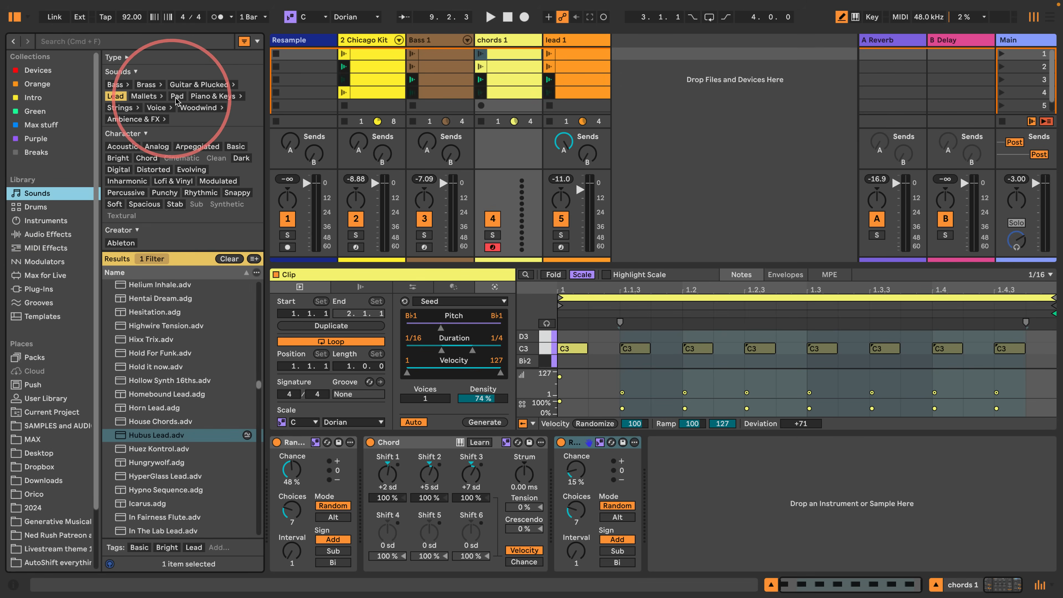
left_click(204, 99)
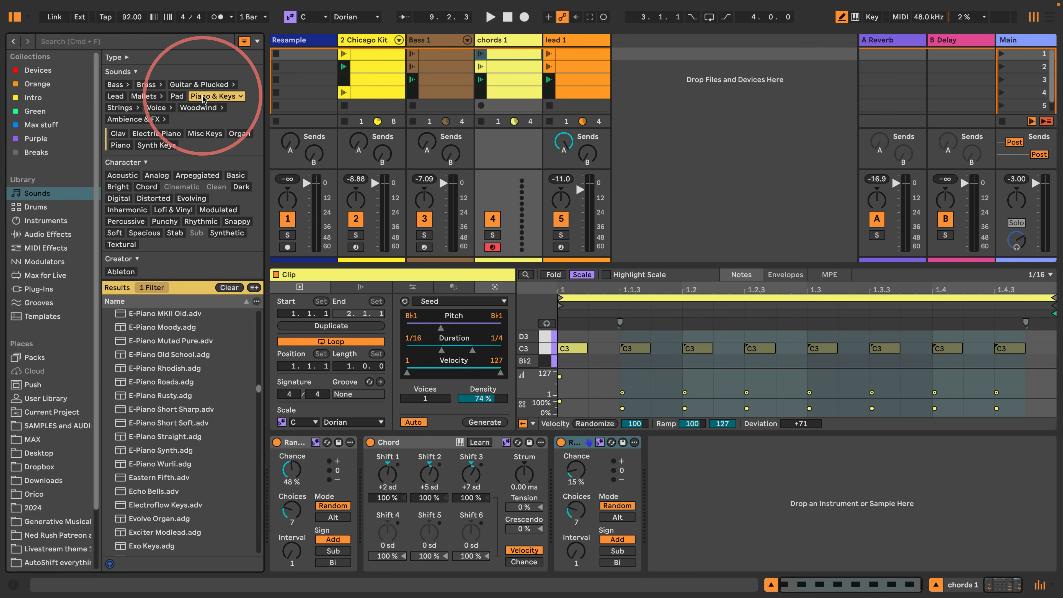
- Preview the FM Harpsichord and Flash Organ presets, load Flab.adv onto the chords 1 track and hide the browser
scroll(178, 452, "down", 2)
left_click(155, 475)
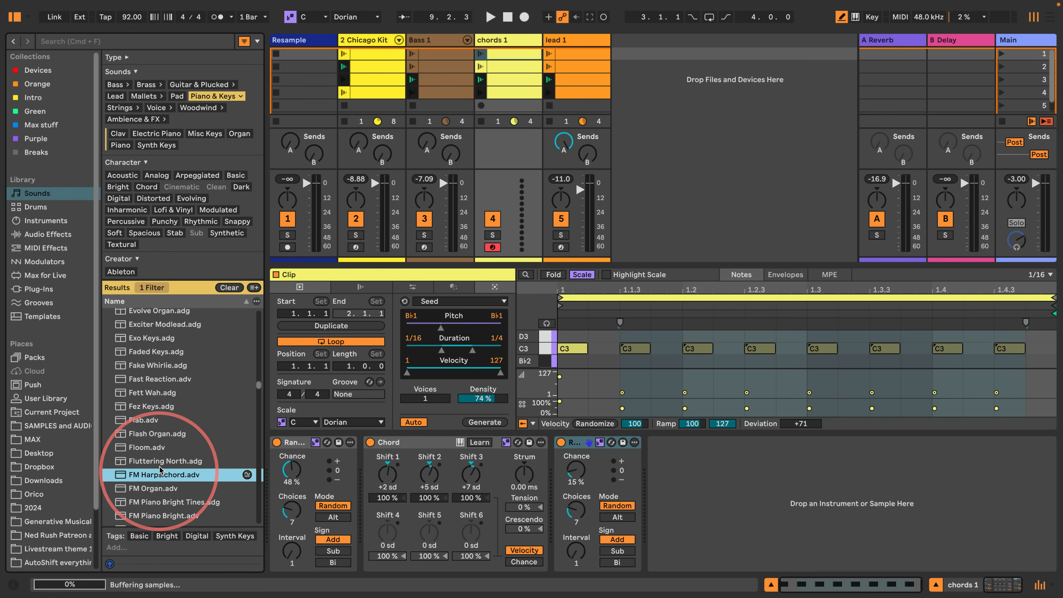
left_click(149, 434)
left_click(123, 421)
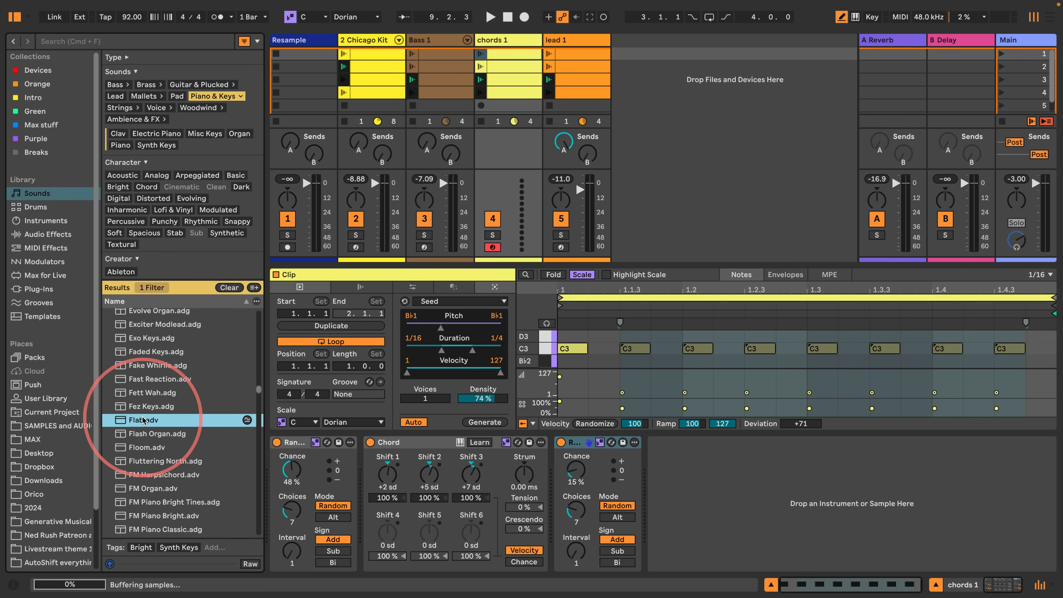
left_click_drag(123, 420, 772, 488)
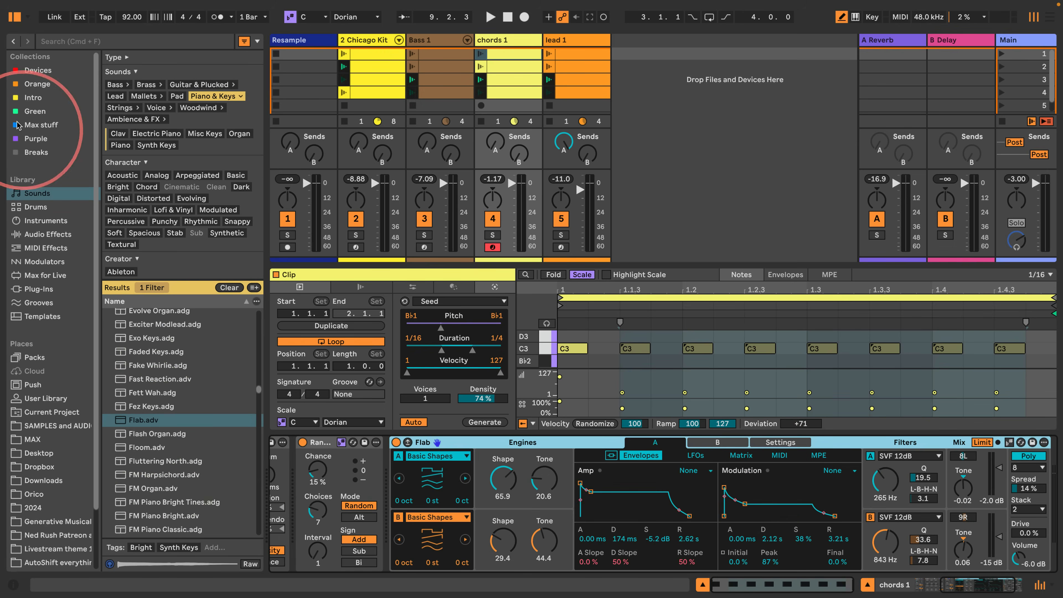
left_click(14, 17)
- Start playback and relaunch scene 1 to audition the new chord sound
key("space")
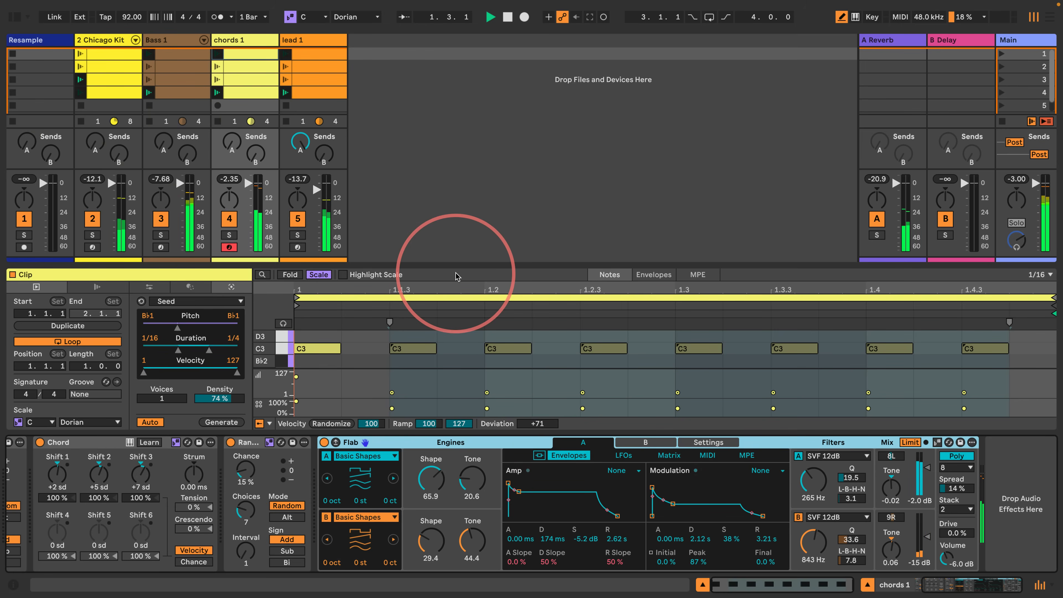
left_click(419, 392)
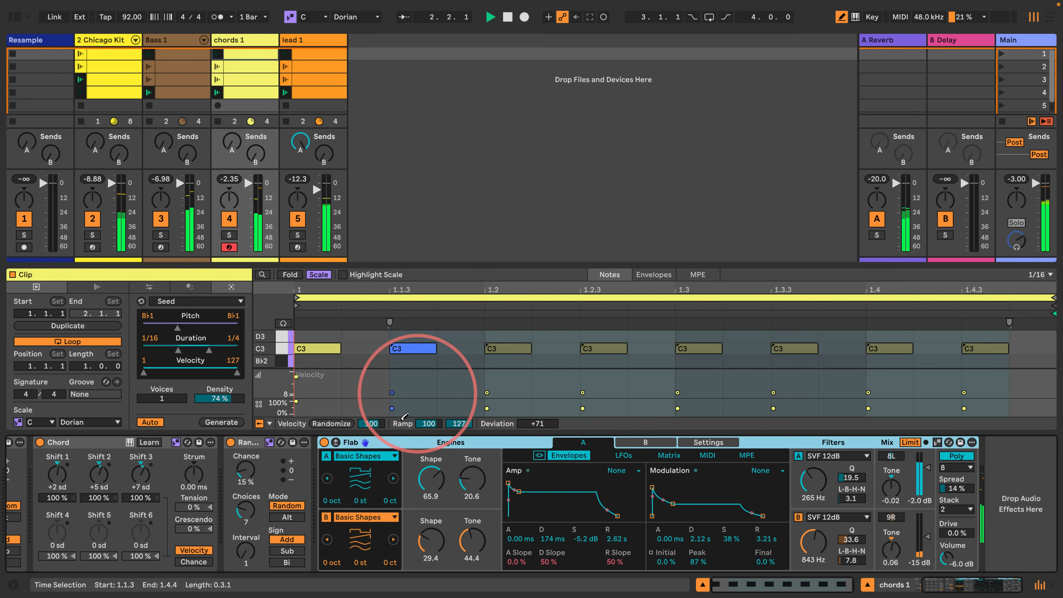
left_click(1005, 54)
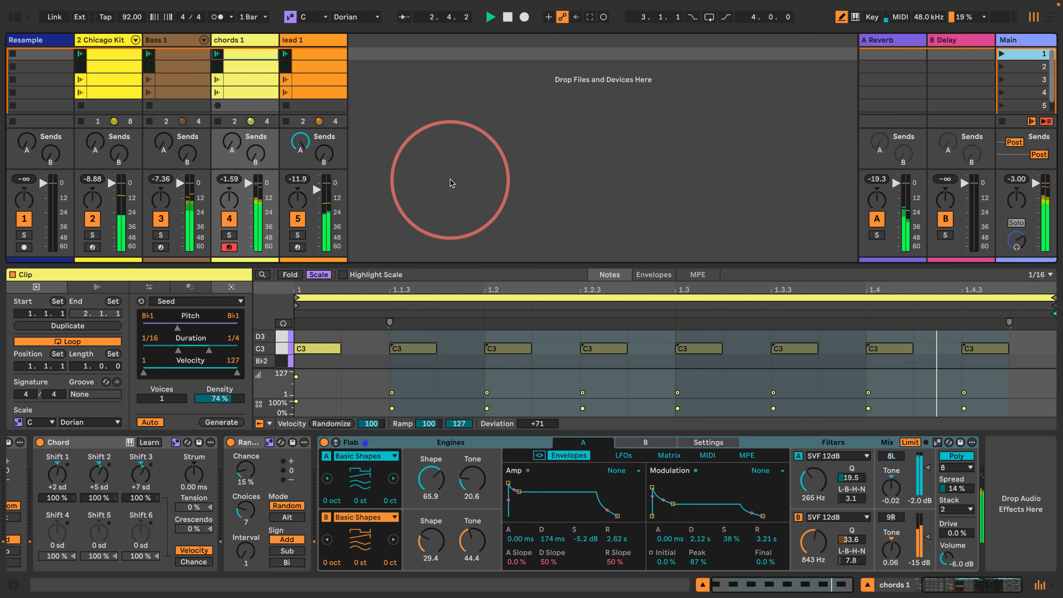
- Set the chance of the Random device before Flab to 6.3 % and Flab's amp envelope release to 252 ms, stopping playback at the end
left_click_drag(245, 472, 245, 480)
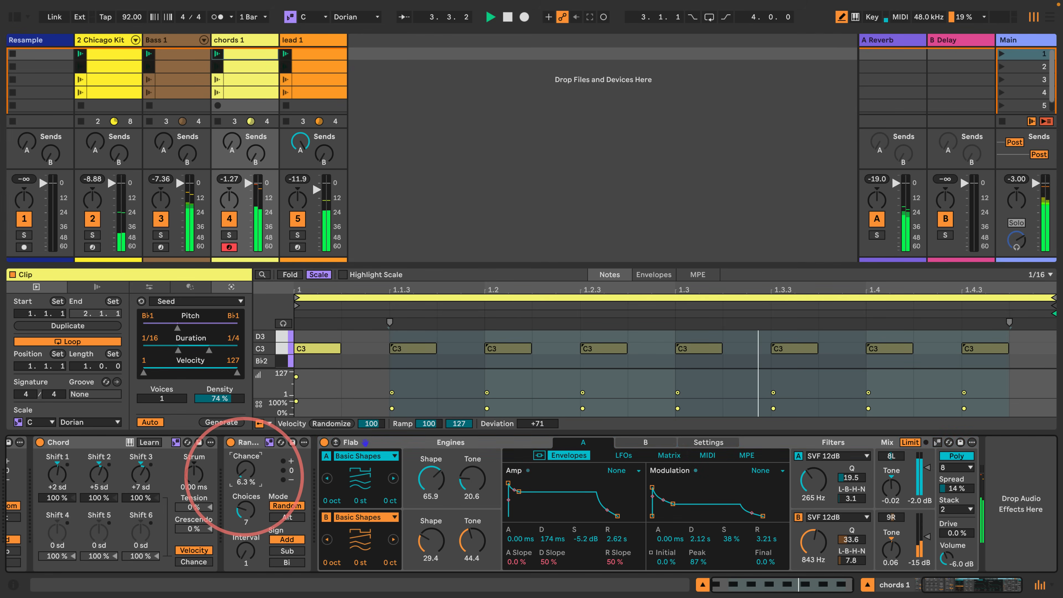
left_click(498, 175)
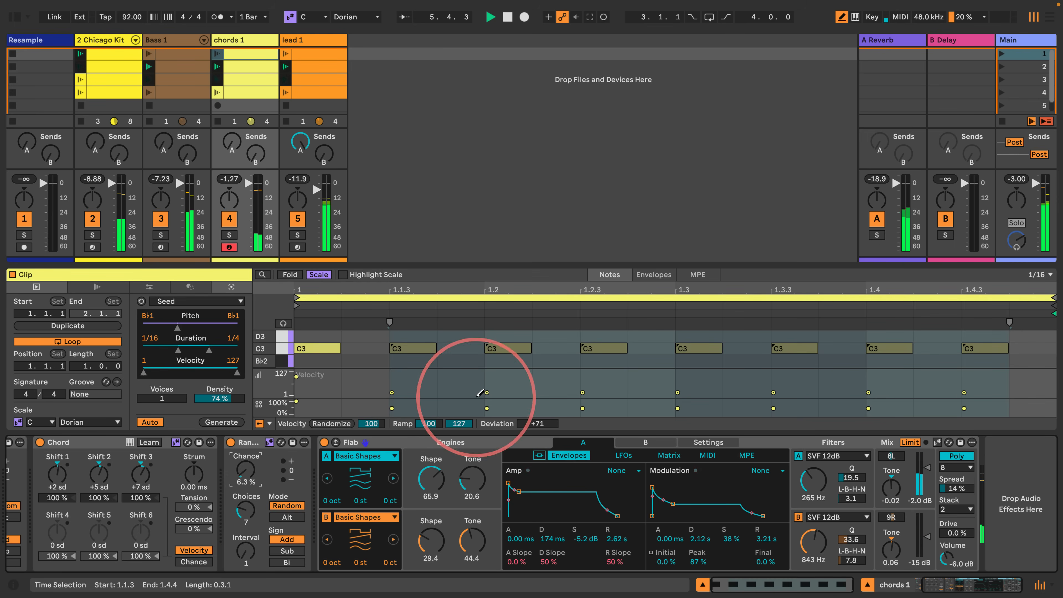
left_click_drag(615, 539, 618, 545)
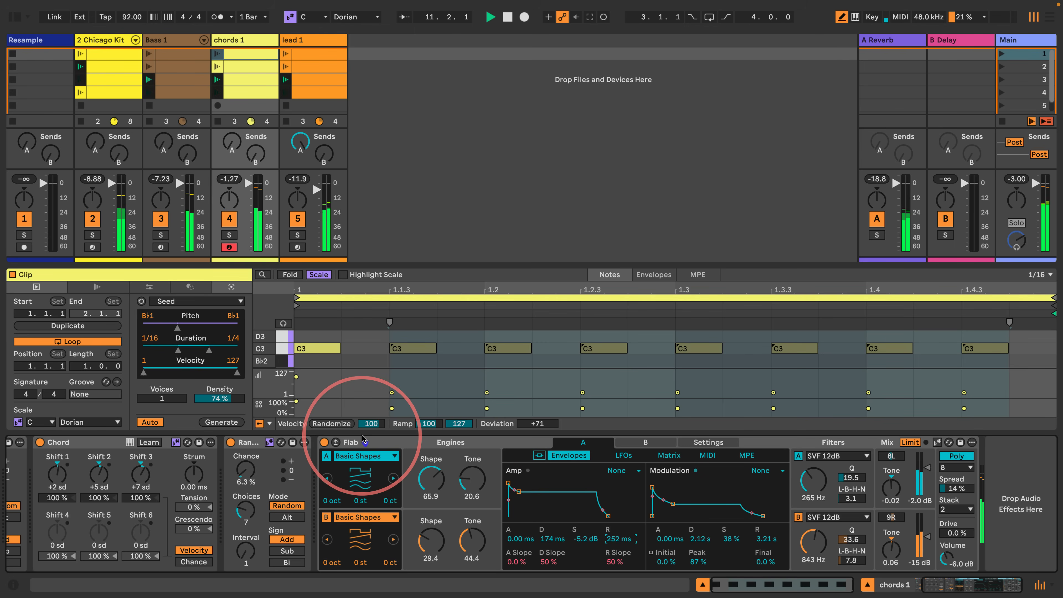
key("space")
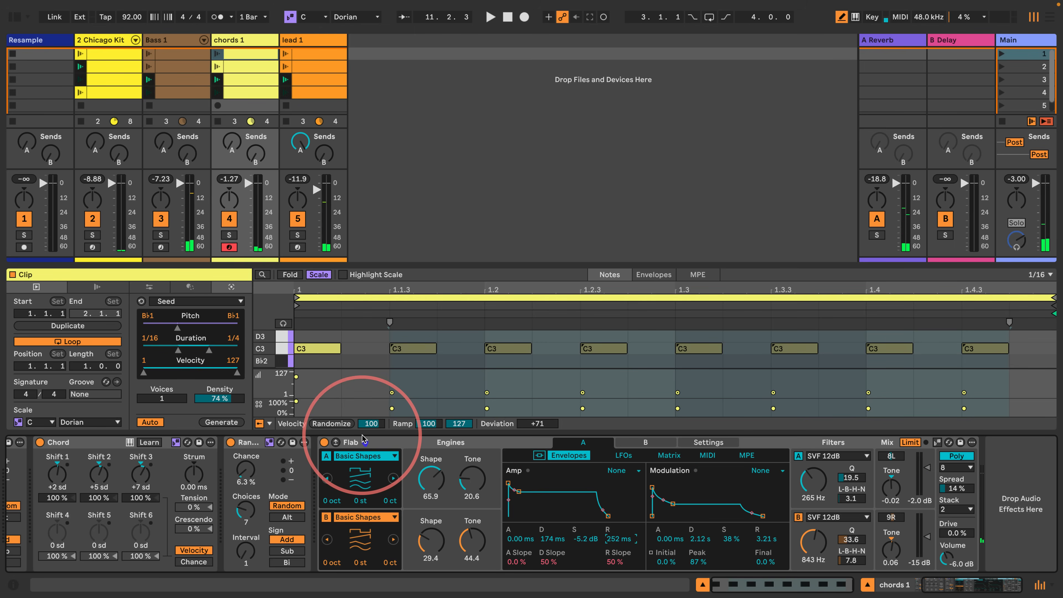
- Replay the progression from scene 1 and select the four chords 1 clips together for multi-clip editing
key("space")
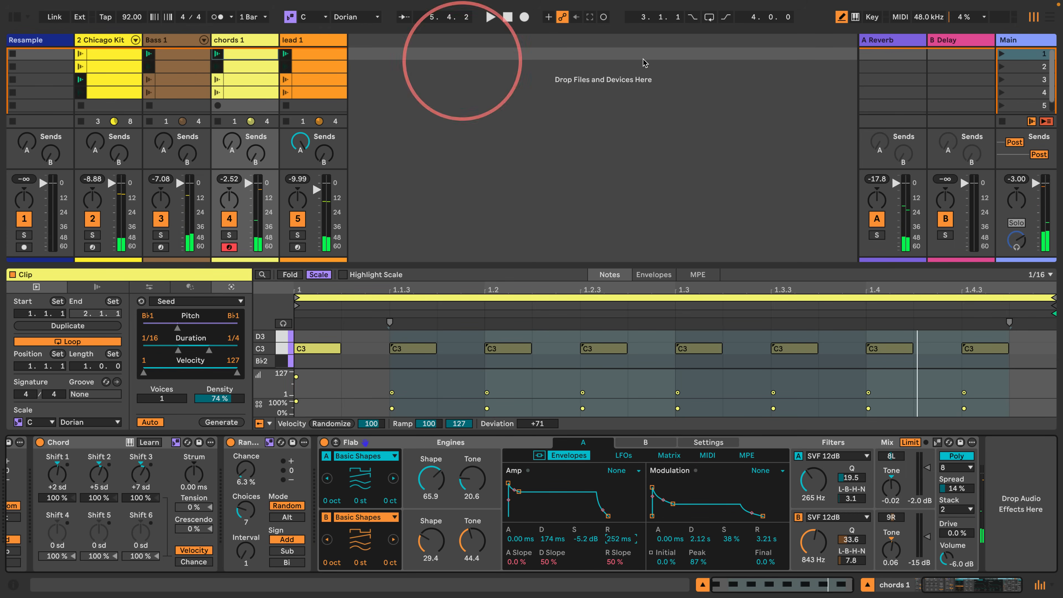
left_click(1003, 53)
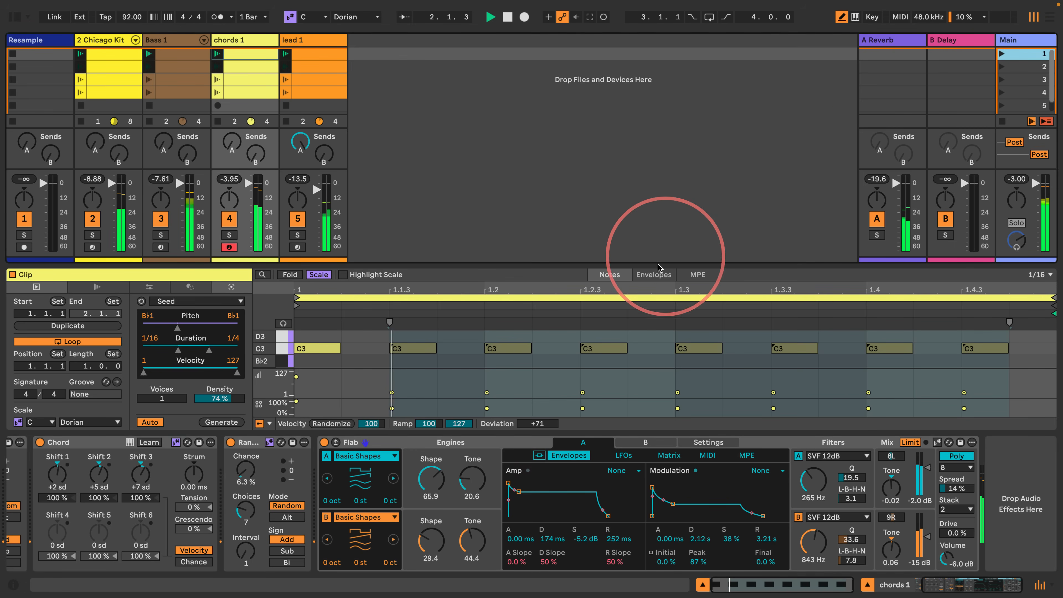
left_click(245, 56)
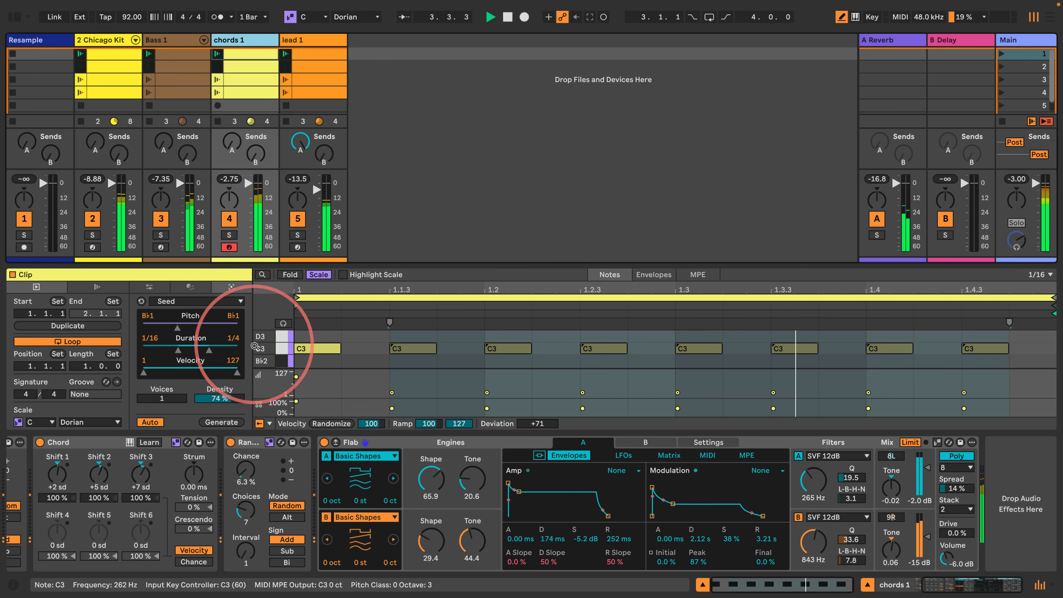
left_click(252, 93, "shift")
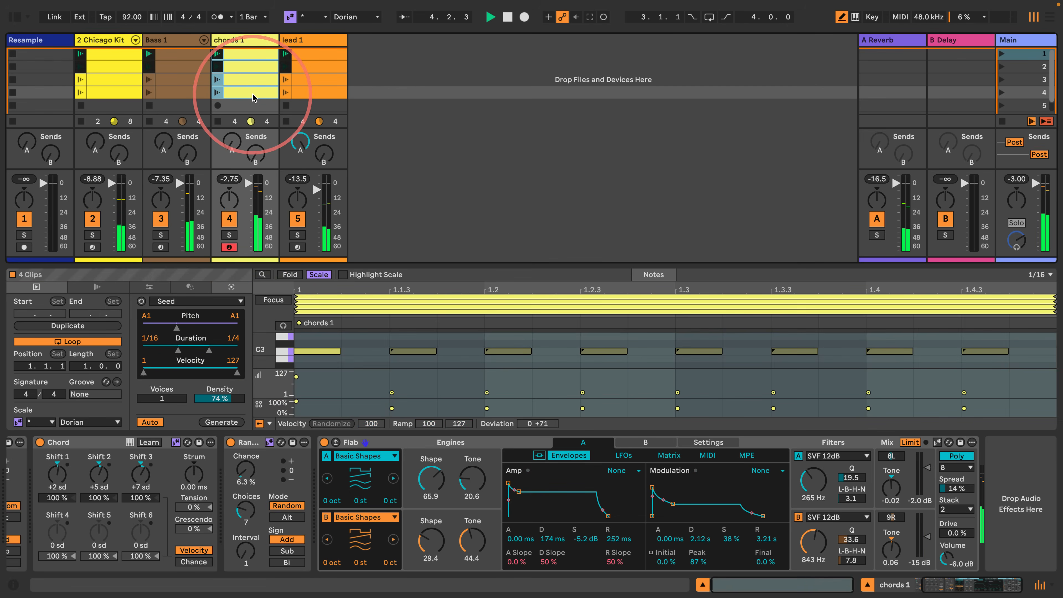
- Select the C3 notes across the four chords 1 clips, turn off Draw Mode and clear the note selection
left_click(285, 354)
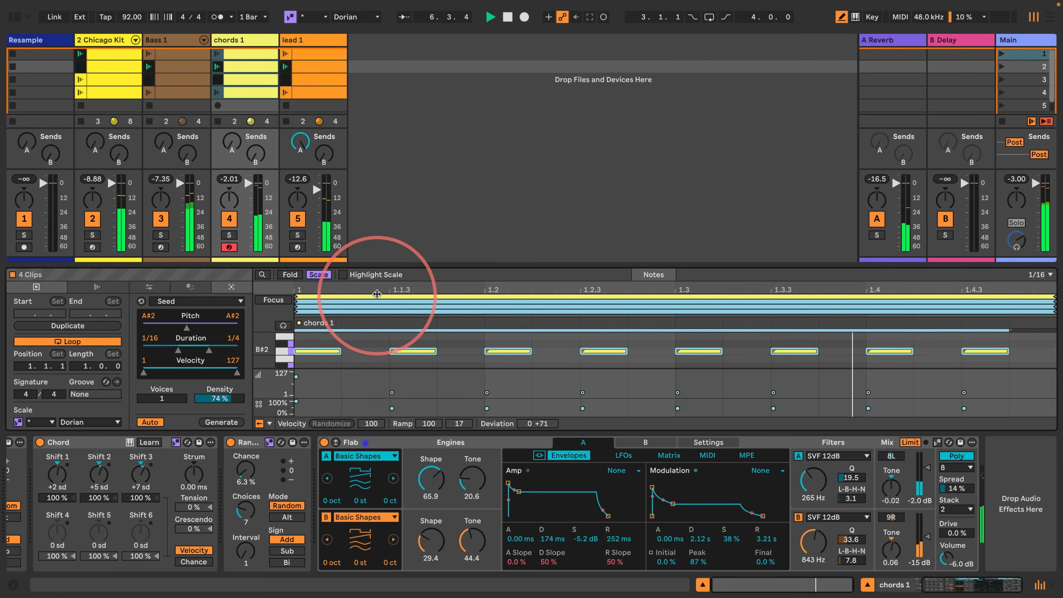
left_click(396, 351)
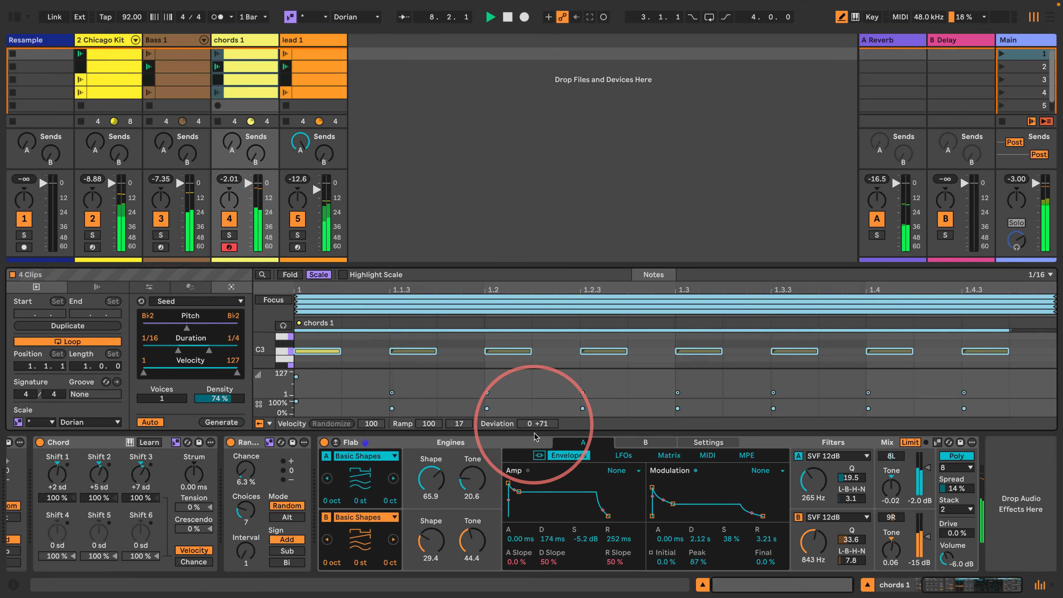
key("b")
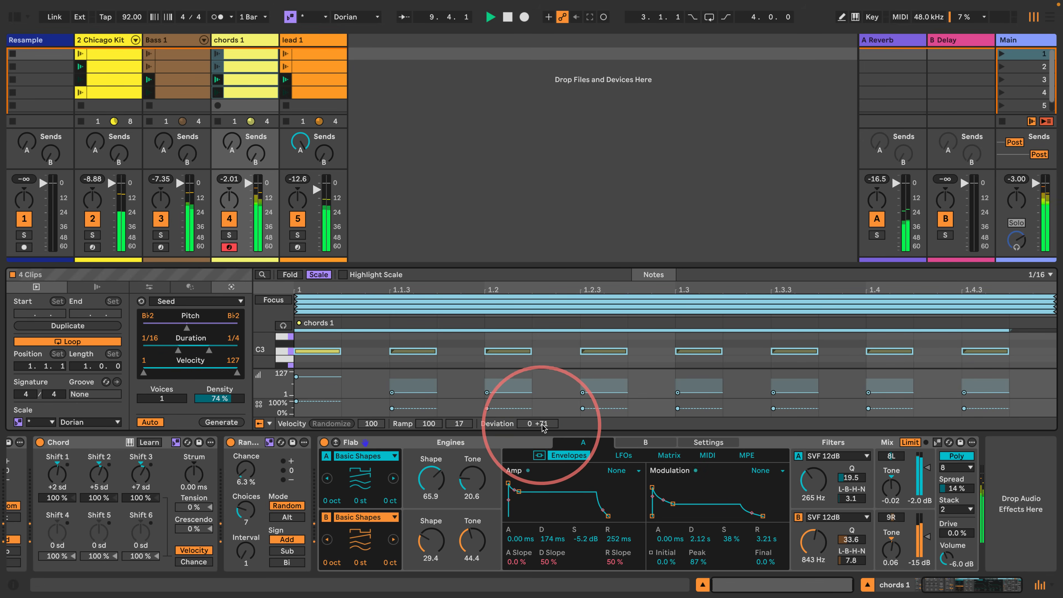
left_click(439, 344)
- Stop playback and reselect all four chords 1 clips for multi-clip editing
key("space")
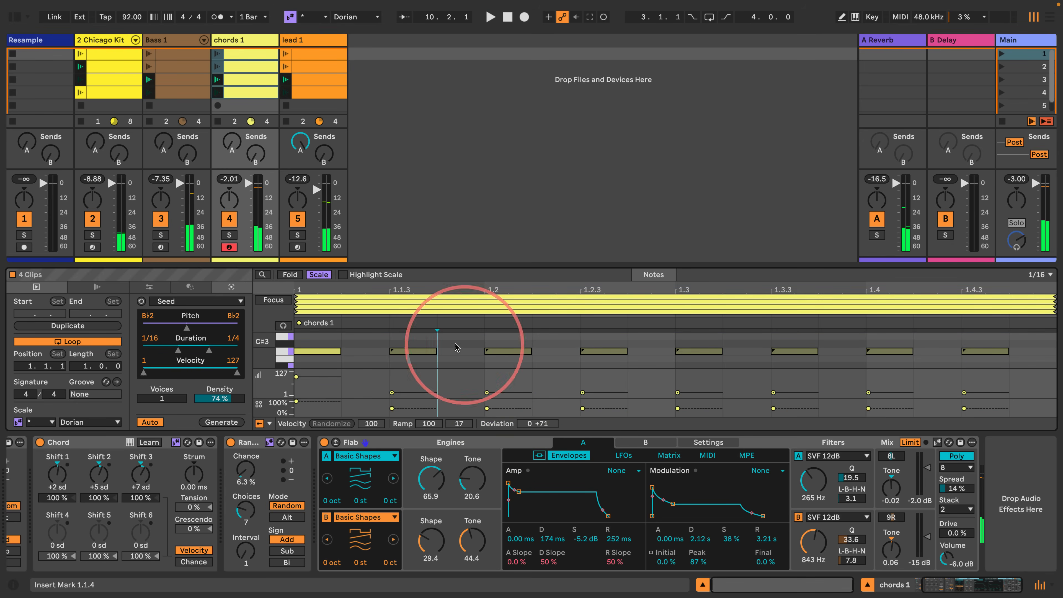
left_click(245, 57)
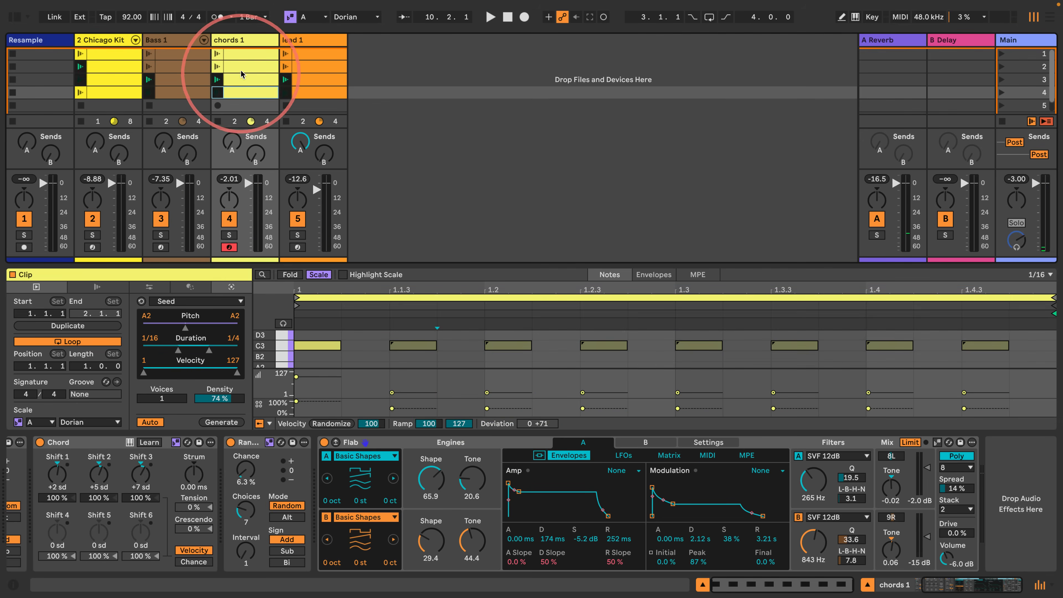
left_click(245, 55, "shift")
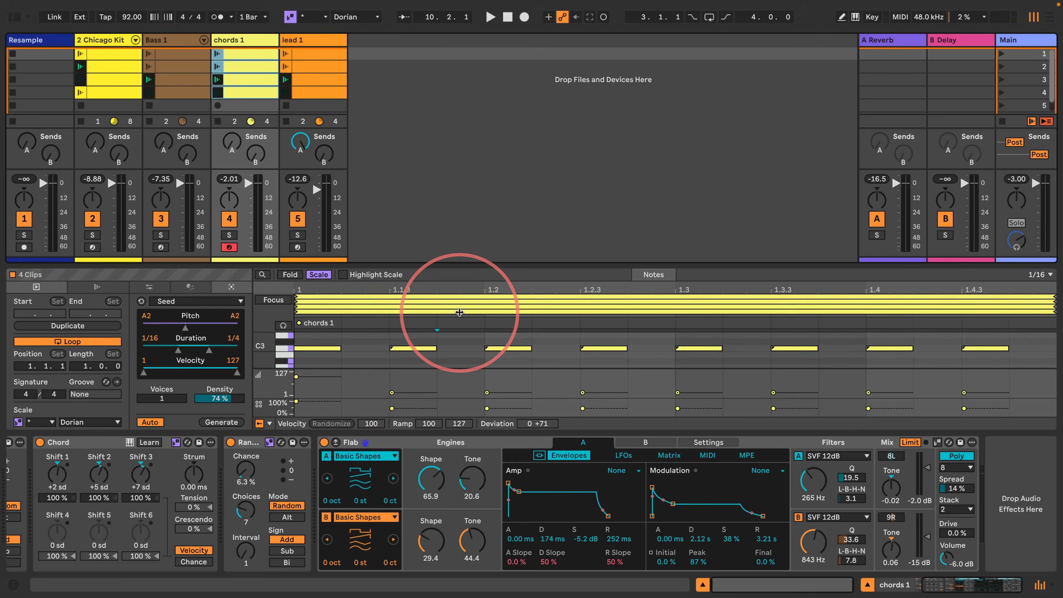
- Add a C#3 note at 1.1.4, then give all selected notes a velocity of 1 and a velocity deviation of +126
left_click(460, 312)
double_click(447, 343)
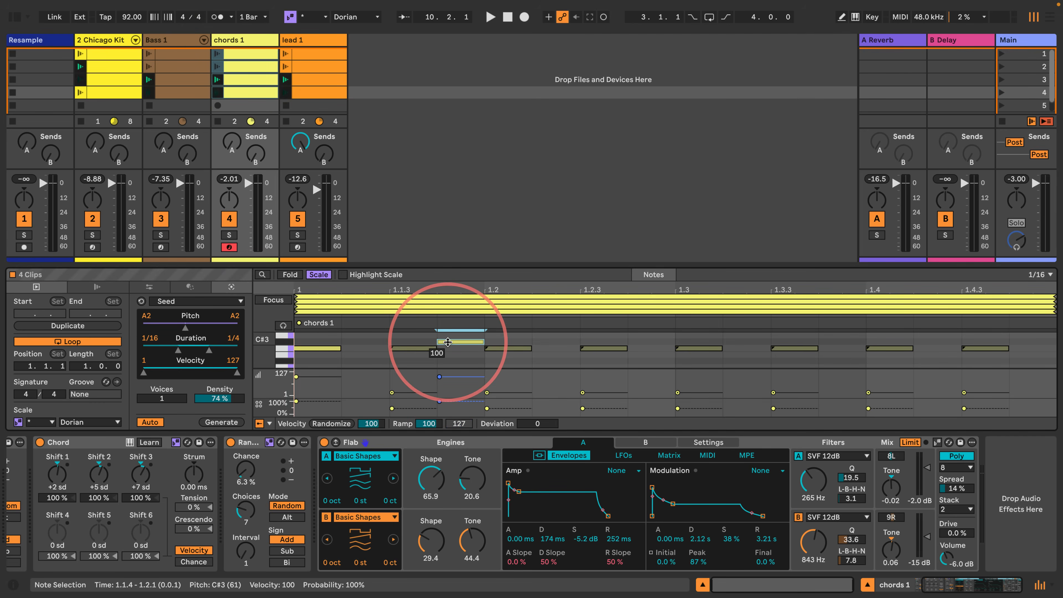
key("super+a")
left_click_drag(481, 378, 487, 392)
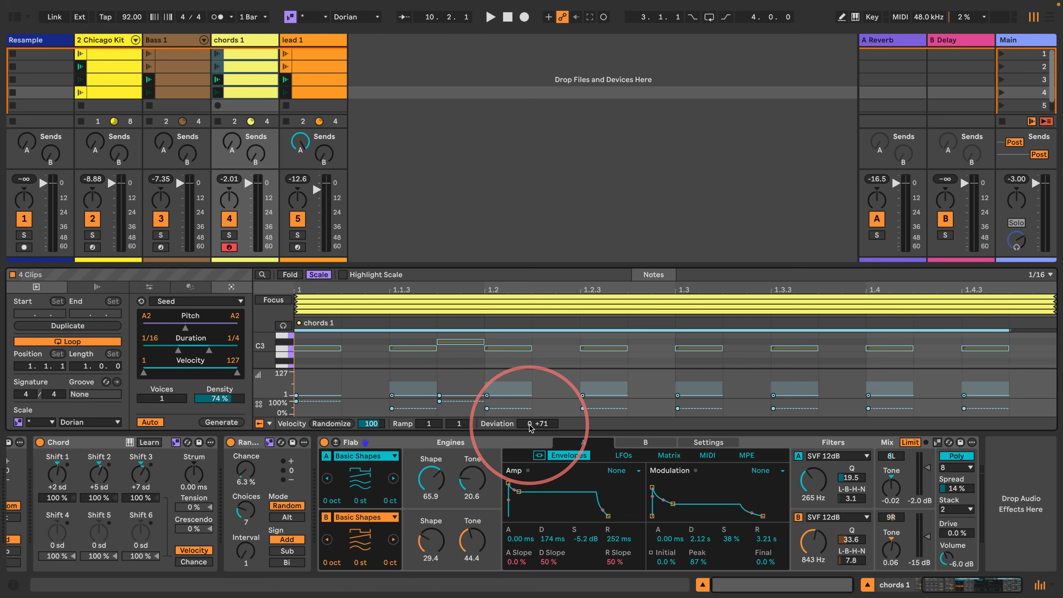
left_click_drag(531, 426, 531, 425)
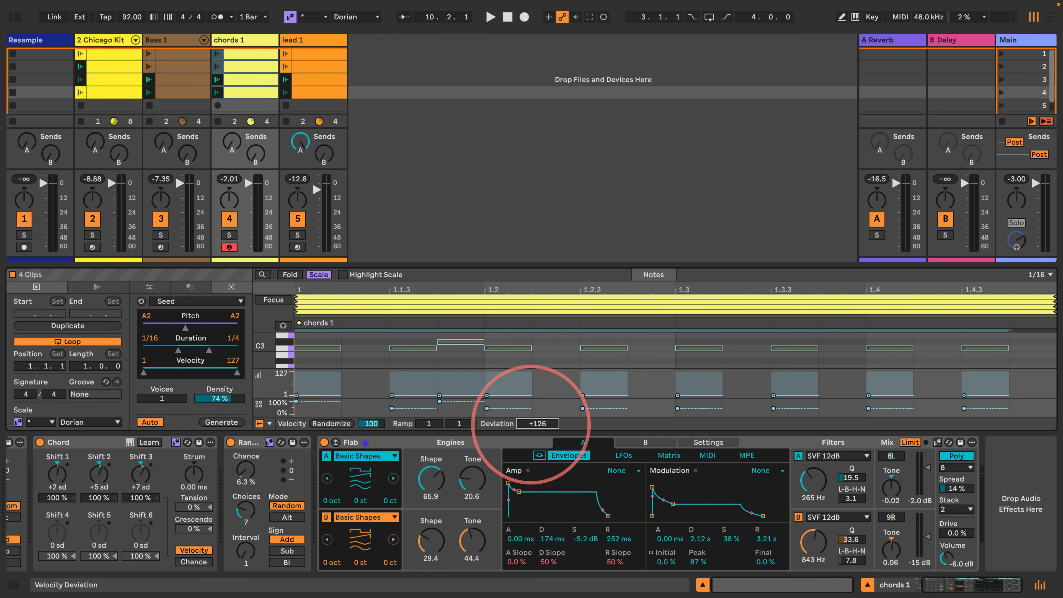
- Compare the fourth and third chords 1 clips individually, then restart playback from scene 1
left_click(259, 95)
left_click(249, 80)
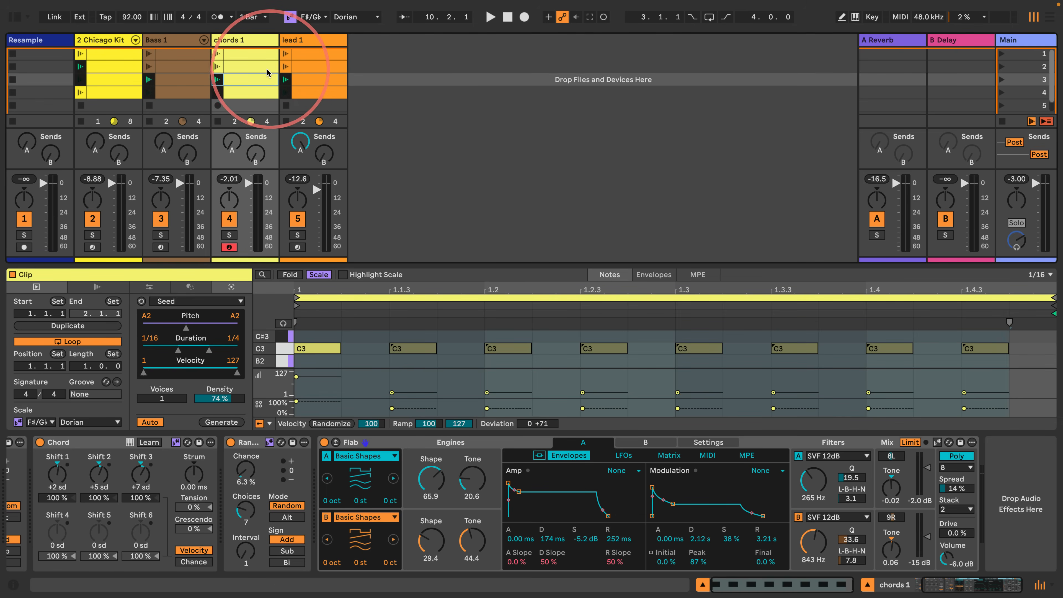
left_click(246, 79)
key("space")
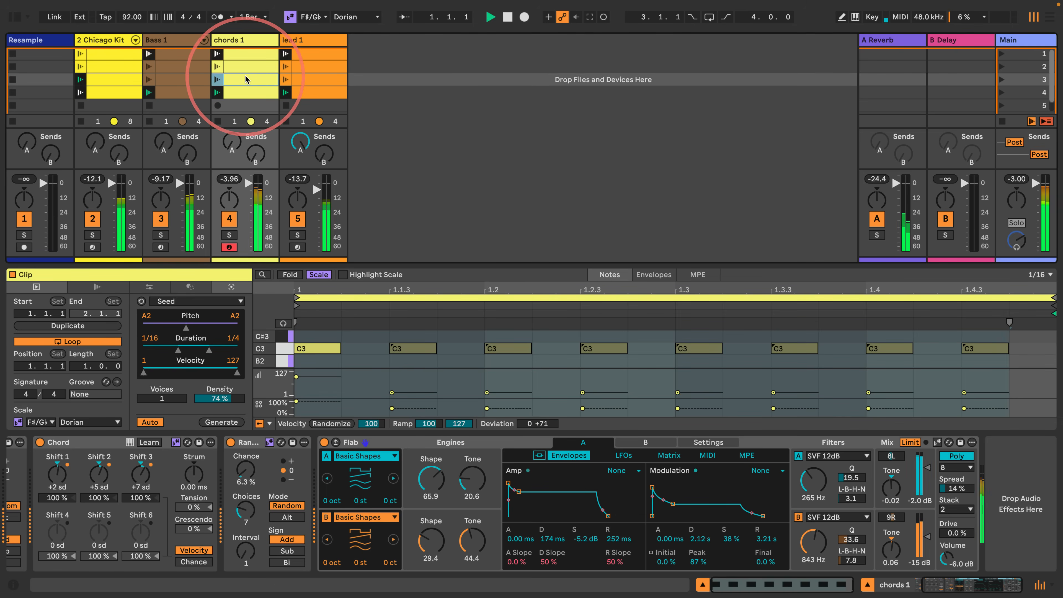
left_click(1002, 54)
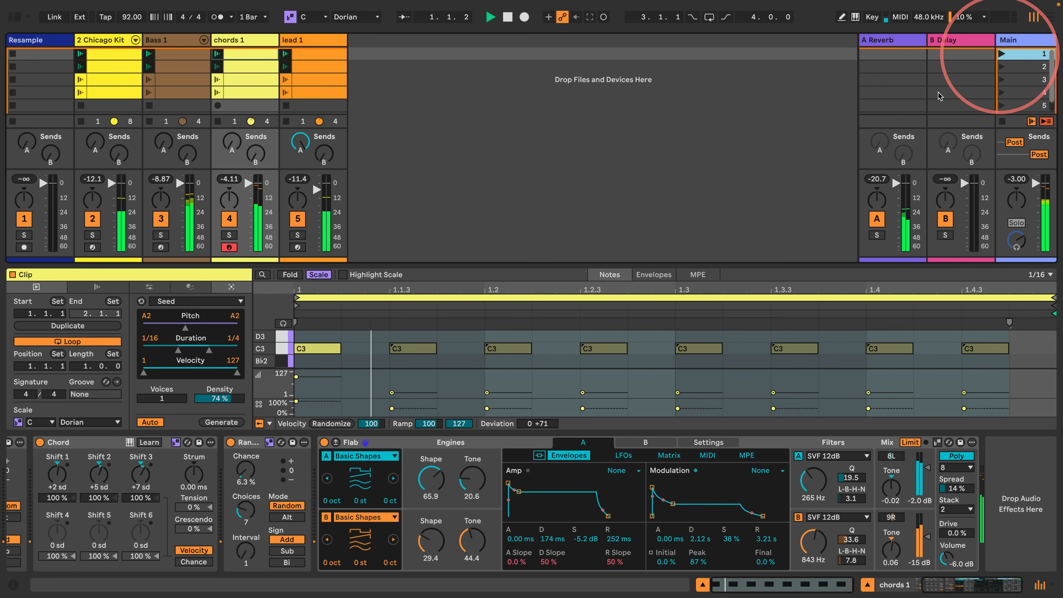
- Select the C3 notes in the first chords 1 clip and raise their velocity deviation to +27 and +110
left_click(246, 52)
left_click(282, 349)
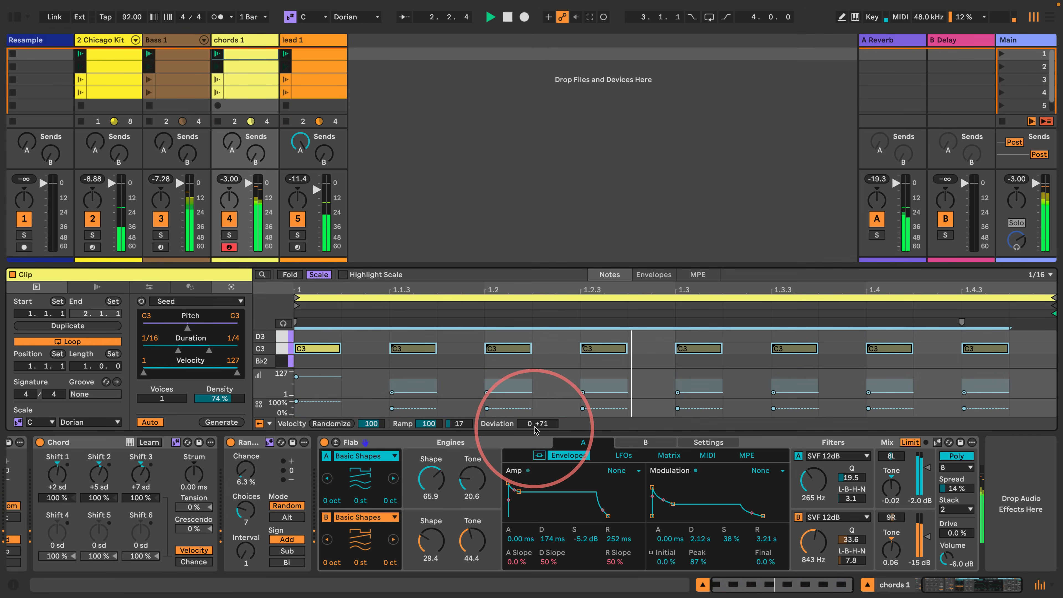
left_click_drag(536, 423, 536, 425)
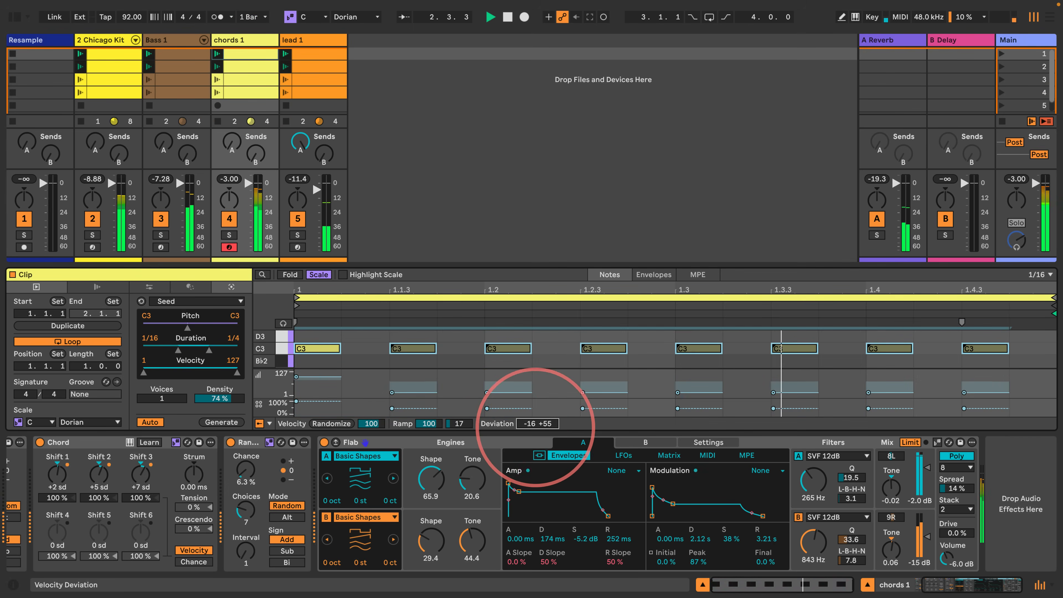
- Raise the velocity deviation of the chord notes in the second and third chords 1 clips to +27 and +110
left_click(254, 70)
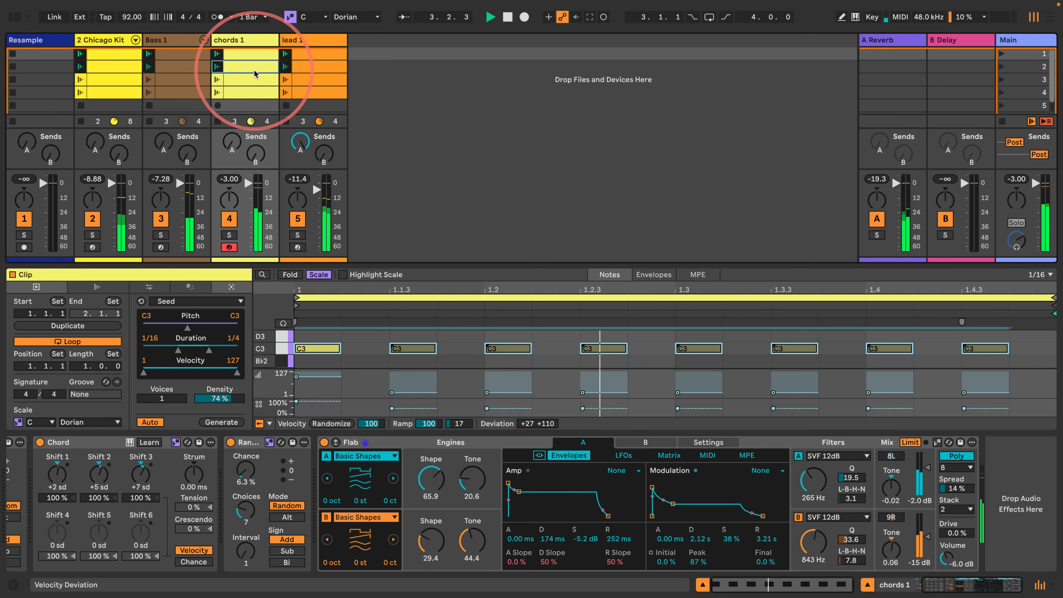
left_click(281, 349)
left_click_drag(533, 424, 533, 412)
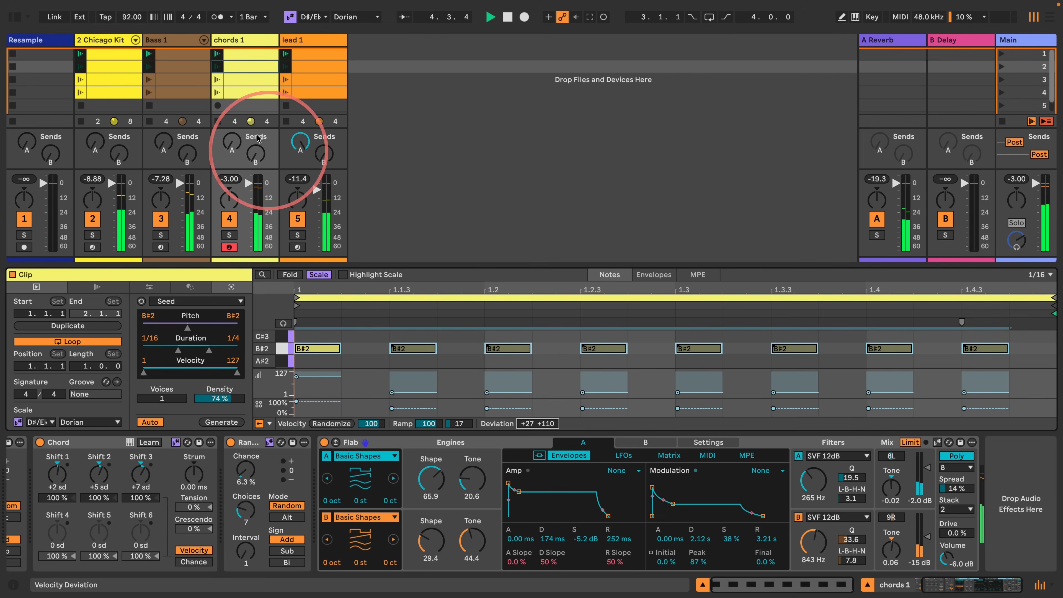
left_click(260, 82)
left_click(282, 348)
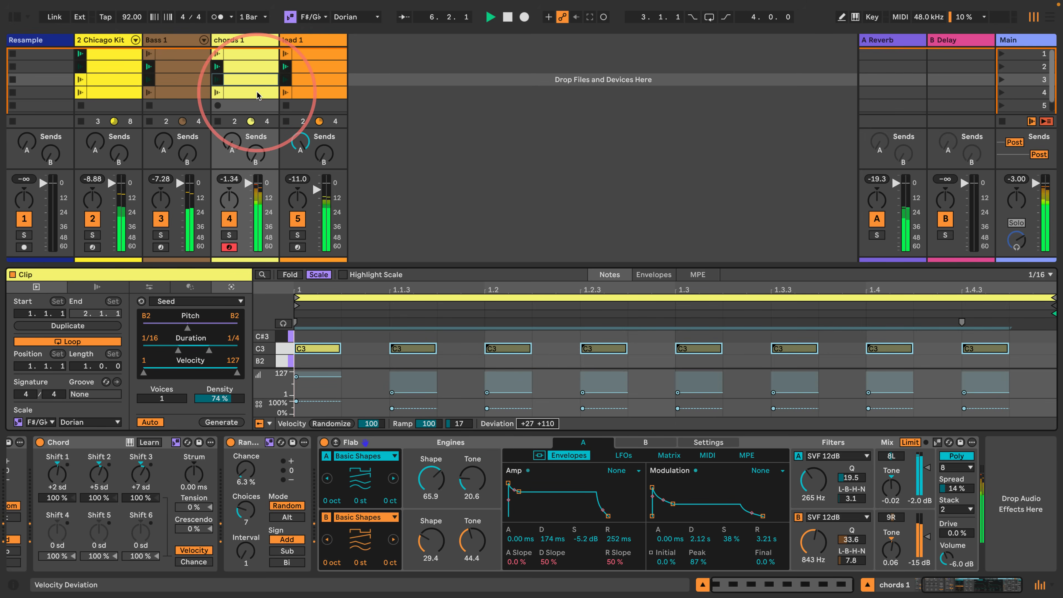
- Keep the C3 notes in the fourth chords 1 clip at a velocity deviation of +126 and deactivate the extra C#3 note
left_click(247, 92)
left_click(267, 349)
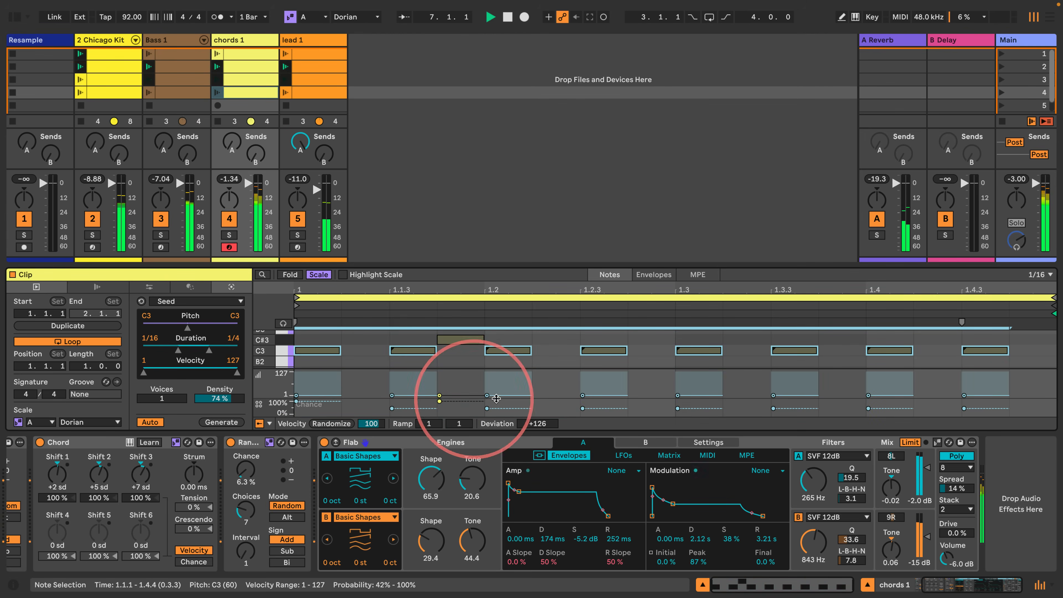
mouse_move(534, 422)
left_mouse_down()
mouse_move(534, 465)
mouse_move(534, 422)
left_mouse_up()
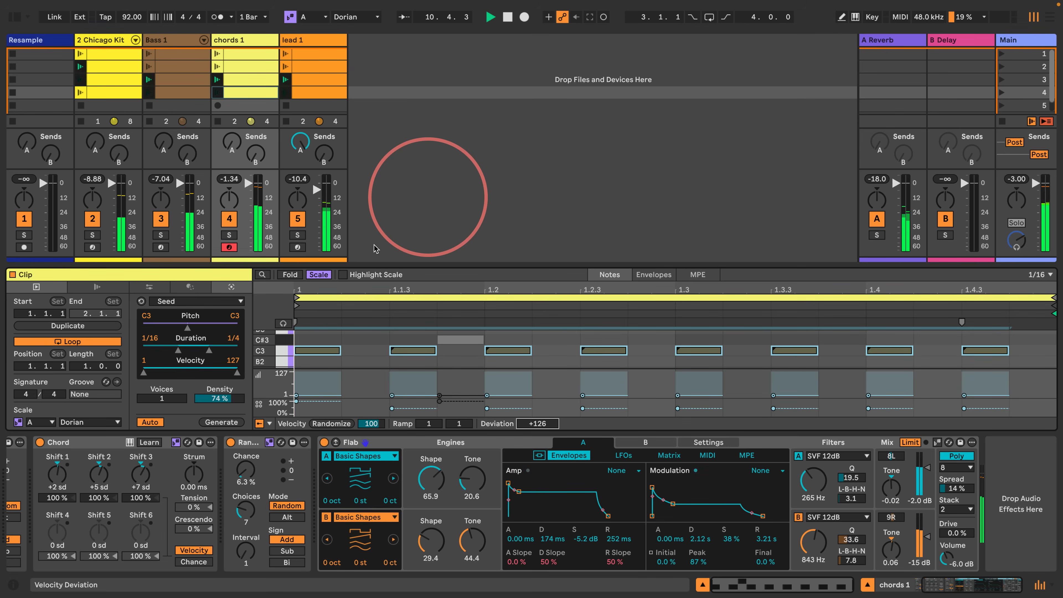
- Stop playback, make the clip view slightly taller and hide the mixer to reveal more scenes
left_click_drag(369, 266, 391, 63)
key("space")
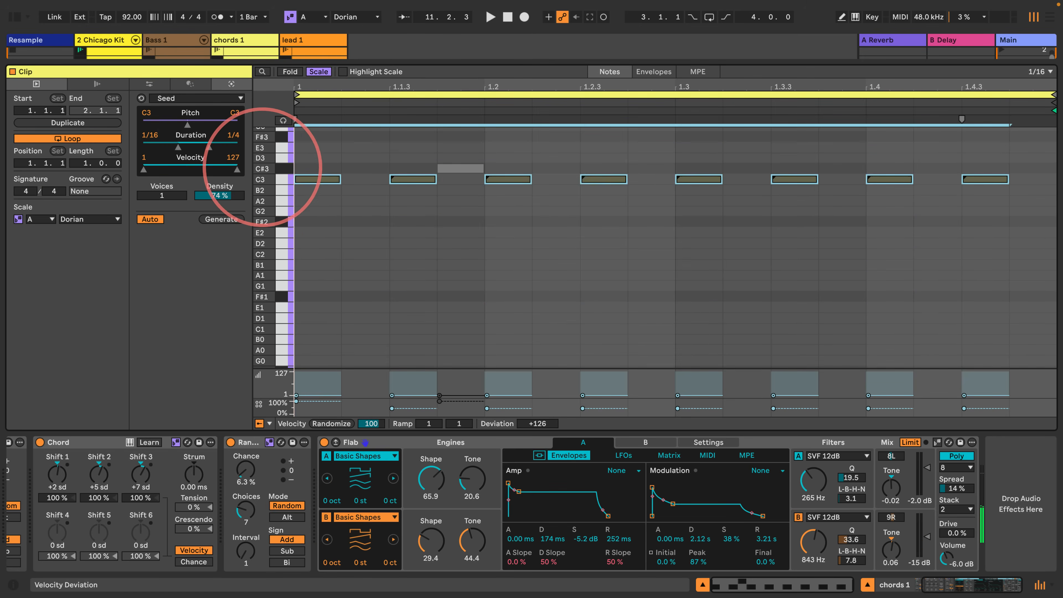
left_click_drag(220, 66, 184, 243)
left_click_drag(257, 334, 264, 335)
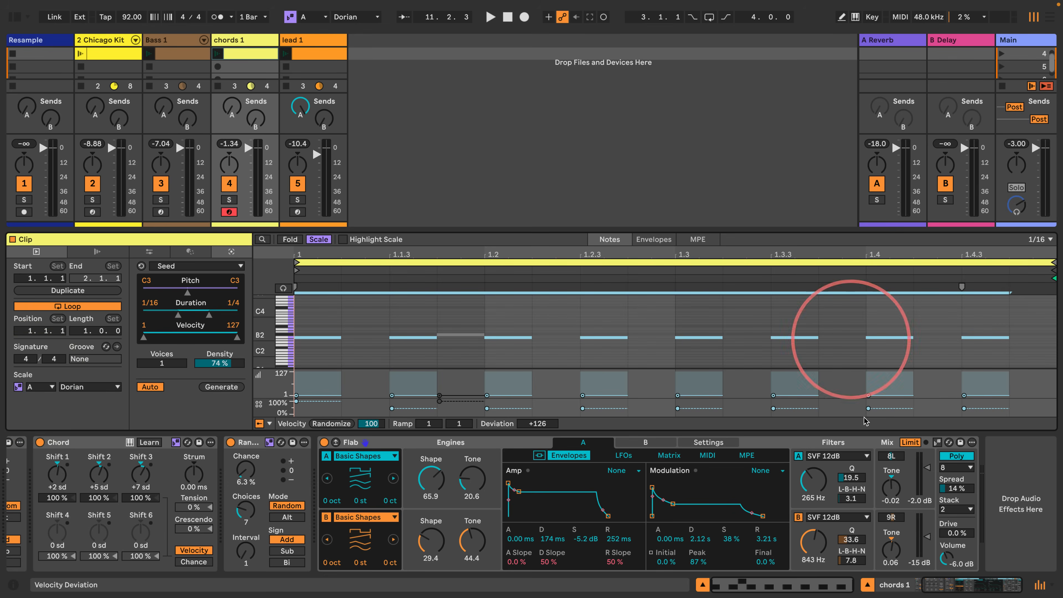
left_click(1052, 584)
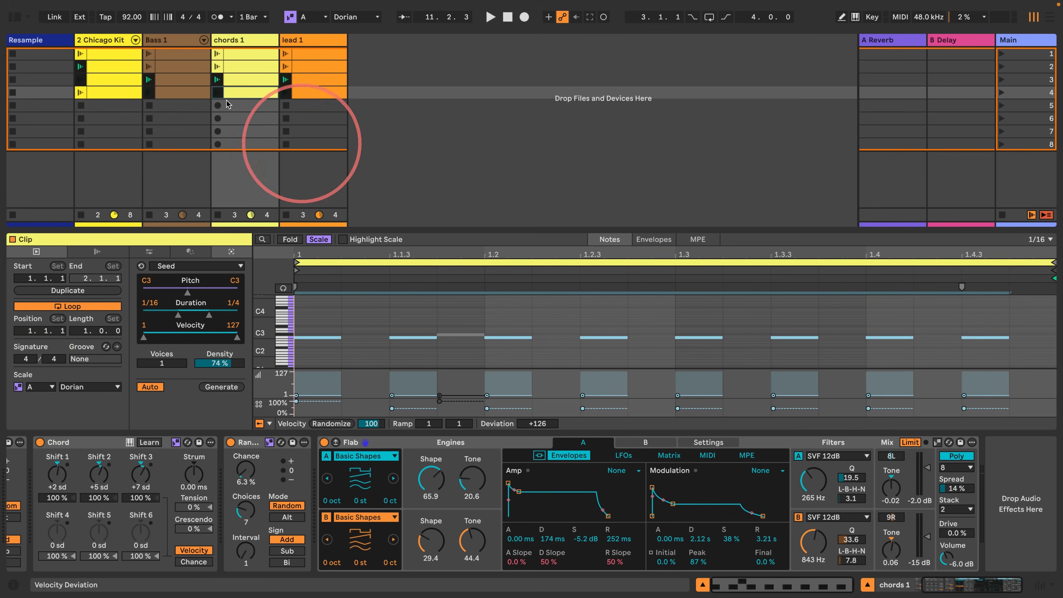
- Examine the notes and scale root of each Bass 1 clip and each chords 1 clip
left_click(192, 55)
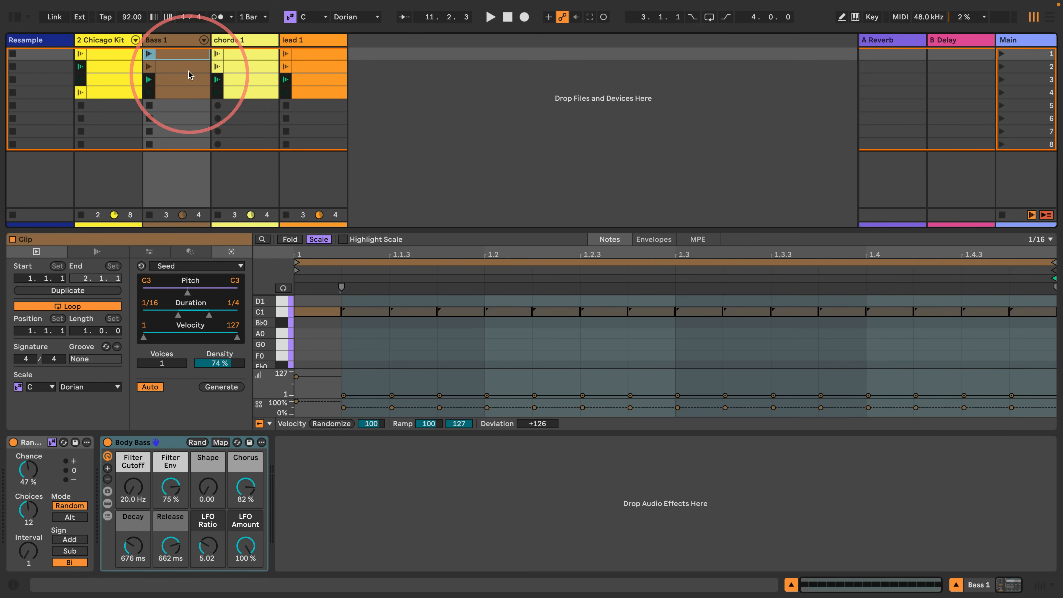
left_click(187, 66)
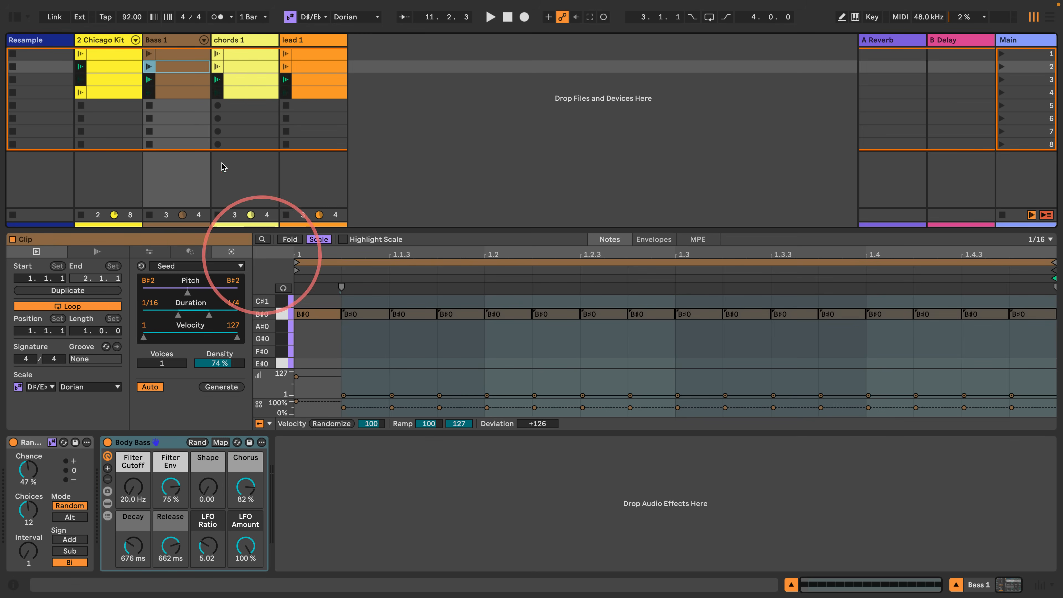
left_click(189, 80)
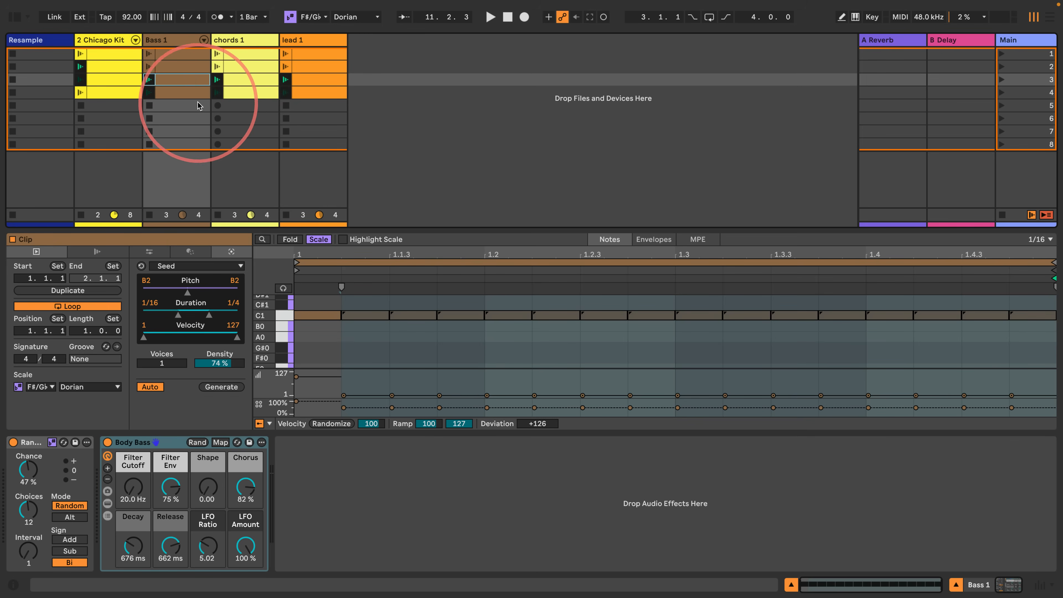
left_click(189, 93)
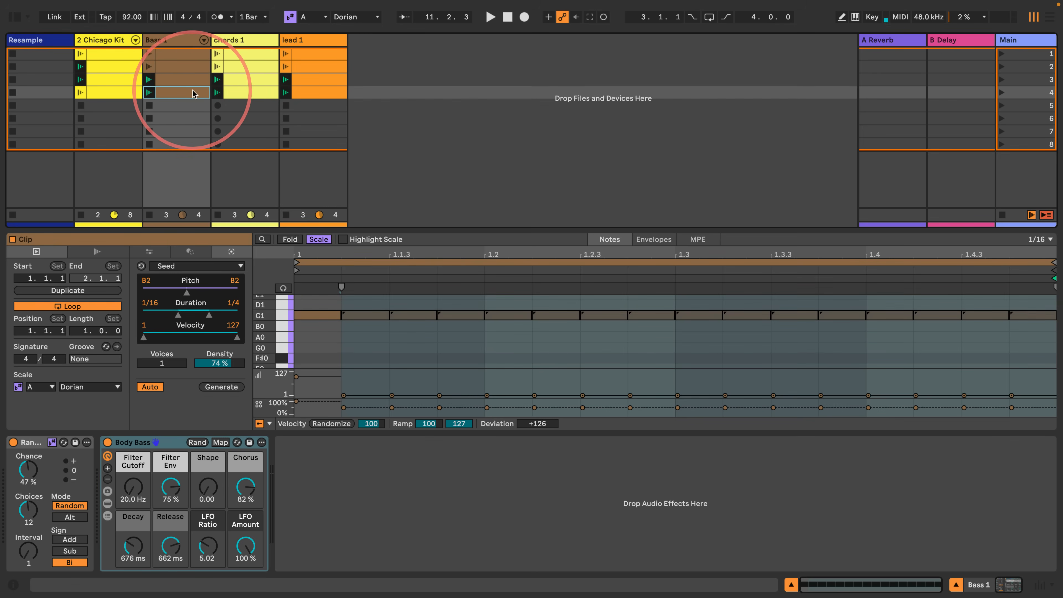
left_click(241, 92)
left_click(241, 79)
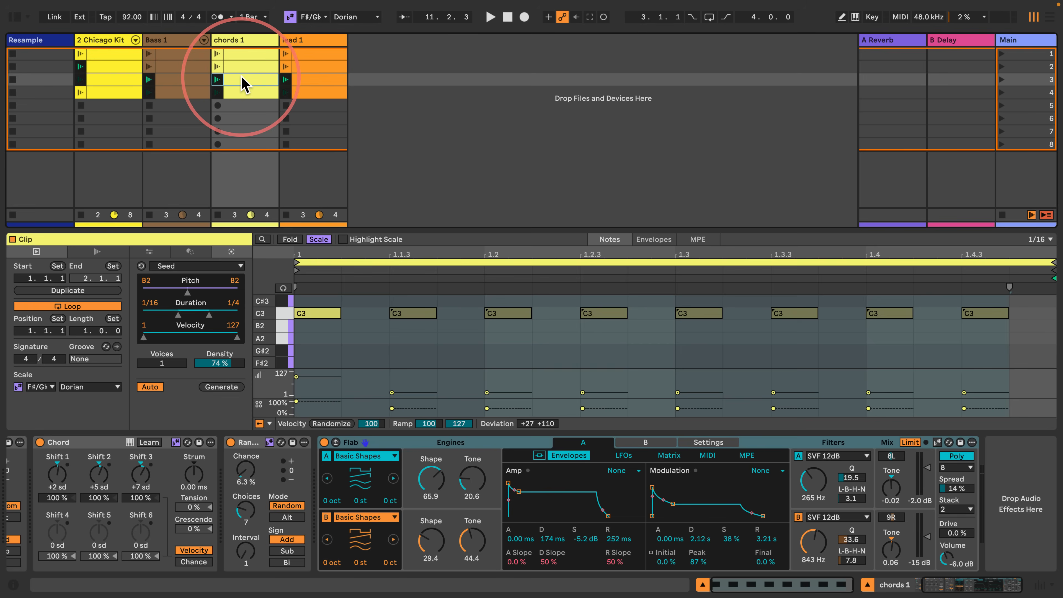
left_click(240, 65)
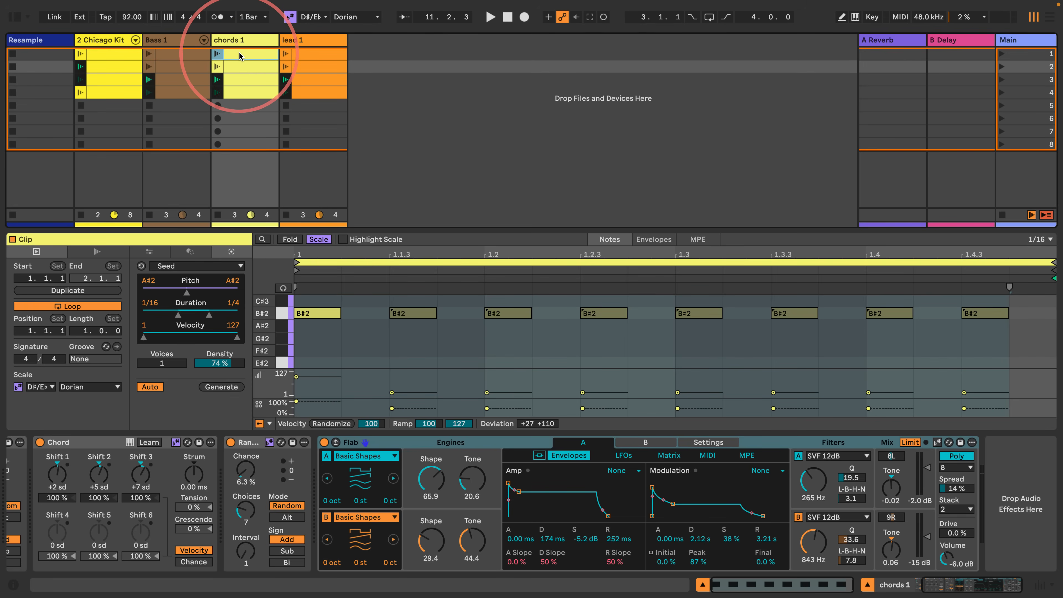
left_click(238, 52)
- Launch scene 1 to audition the full progression and stop playback
left_click(1002, 53)
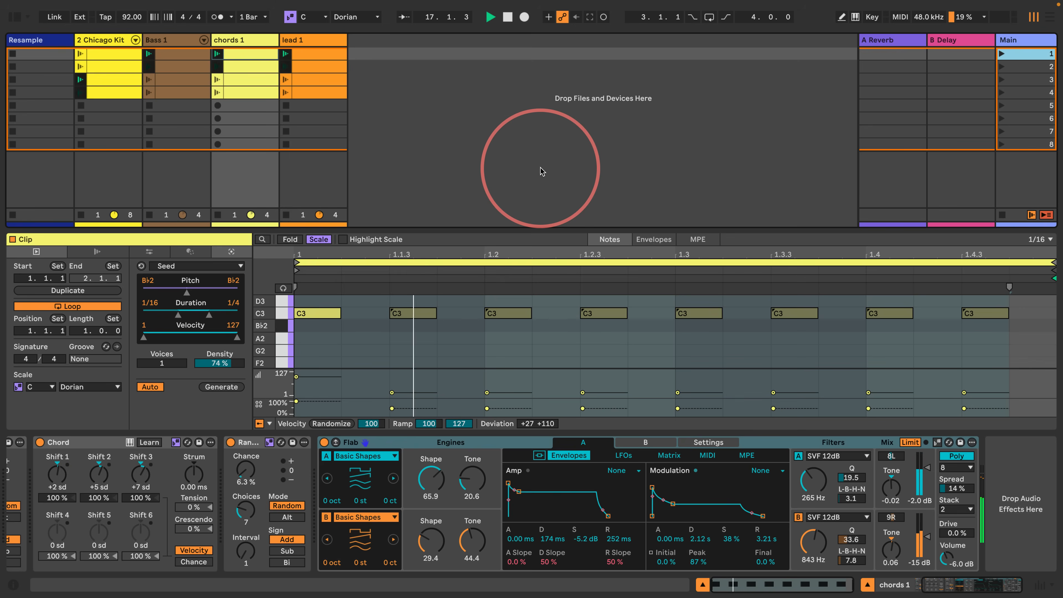
key("space")
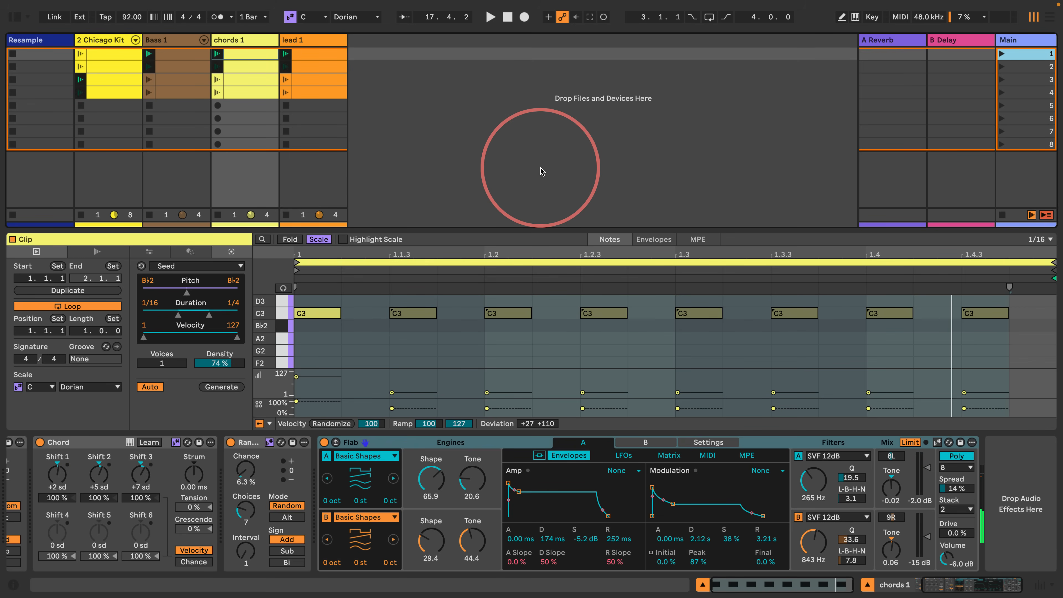
- Select all 16 clips across the four instrument tracks and show their launch and follow action settings
left_click(121, 52)
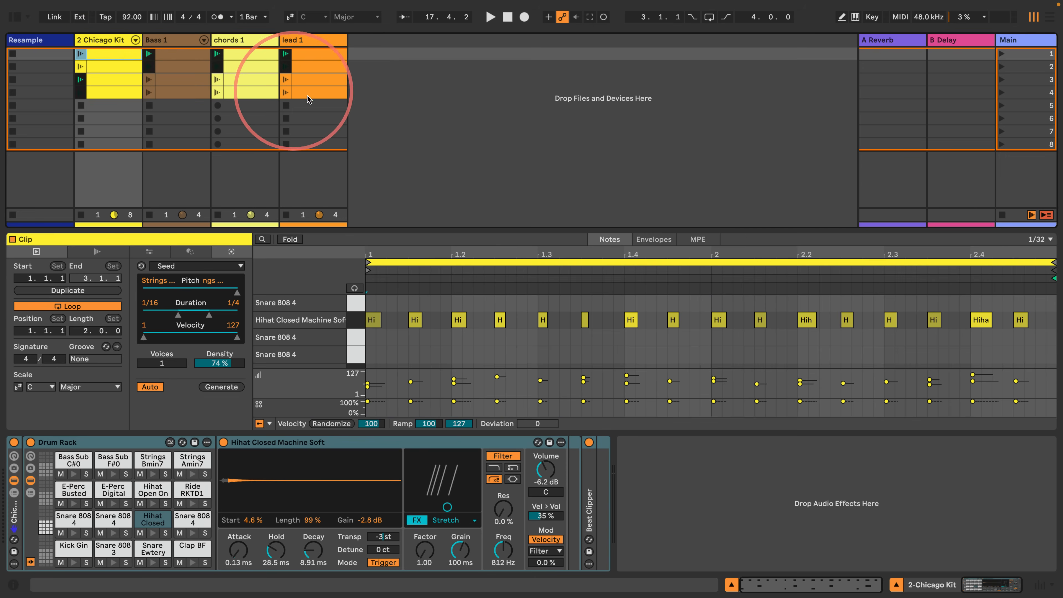
left_click(313, 96, "shift")
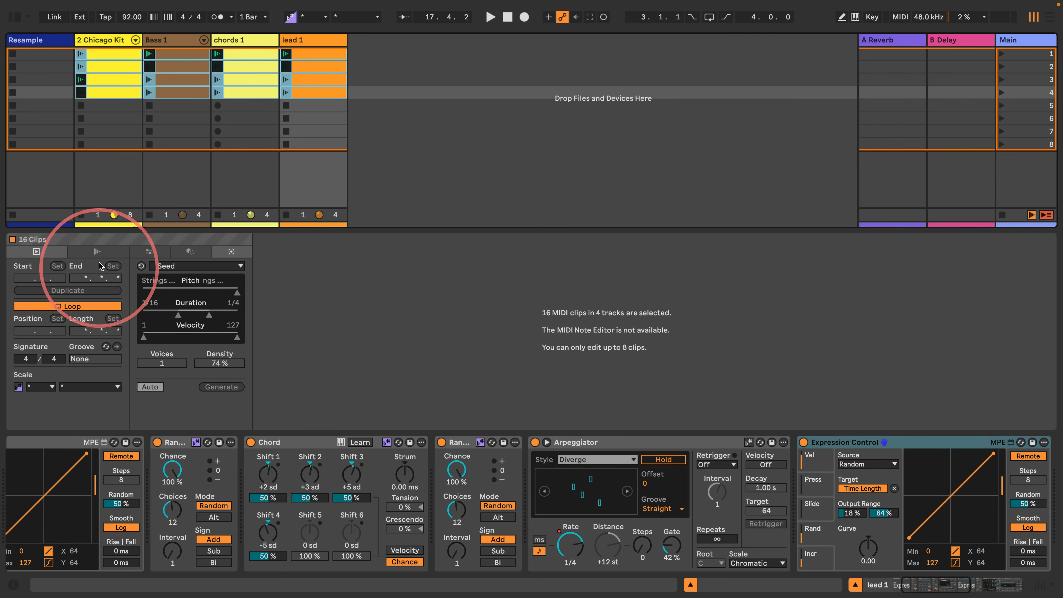
left_click(97, 251)
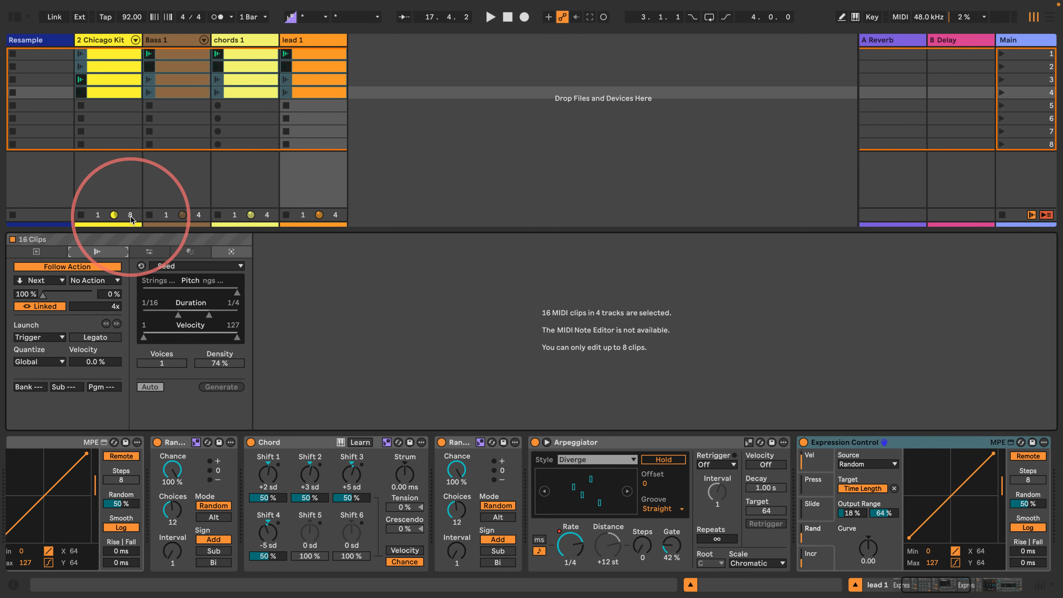
- Replay from scene 1, stop, and compare the Chicago Kit and Bass 1 clips to check when each track changes clip
left_click(1002, 54)
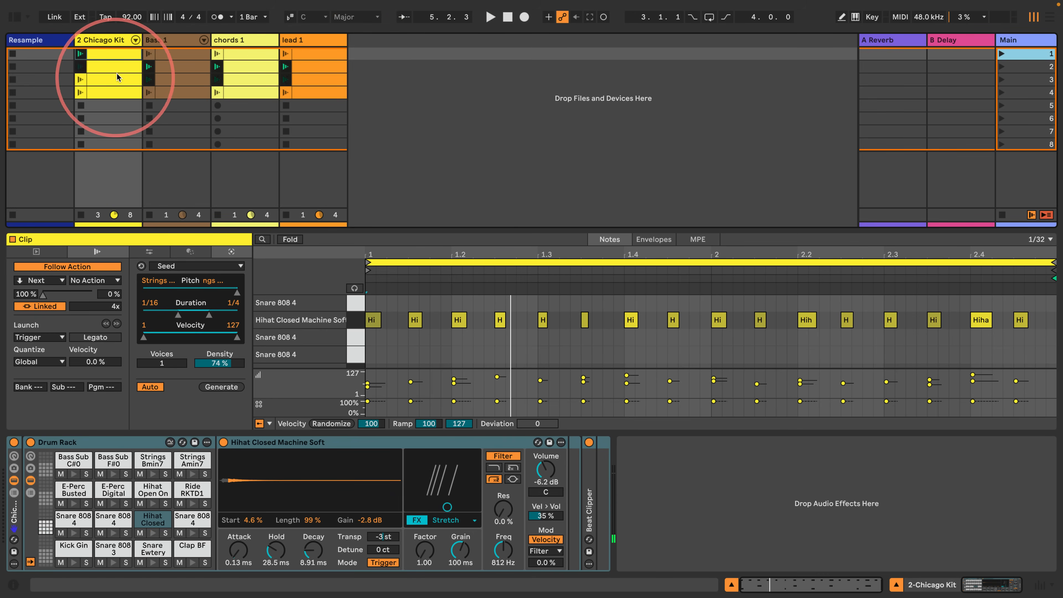
left_click(115, 65)
left_click(173, 59)
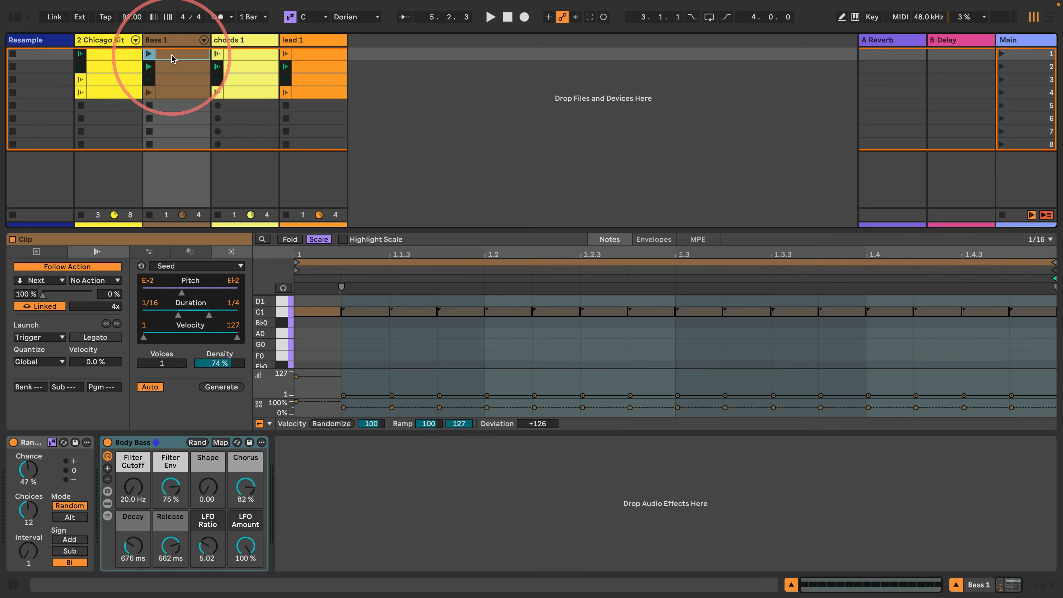
- Select the four Chicago Kit clips together and shorten their loops to one bar
left_click(104, 53)
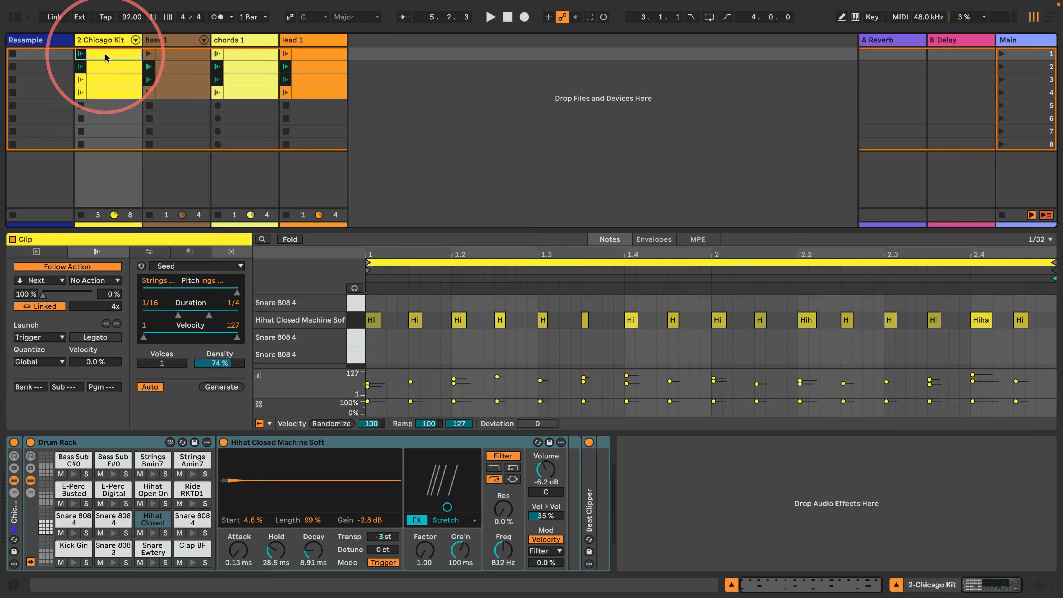
left_click(110, 92, "shift")
left_click(1040, 260)
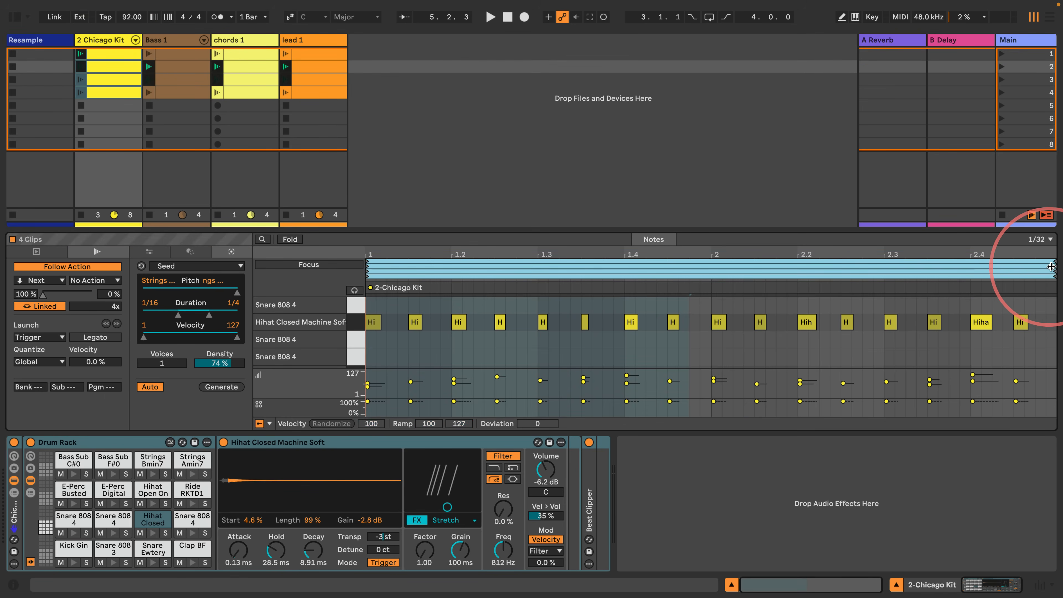
left_click_drag(1041, 266, 707, 286)
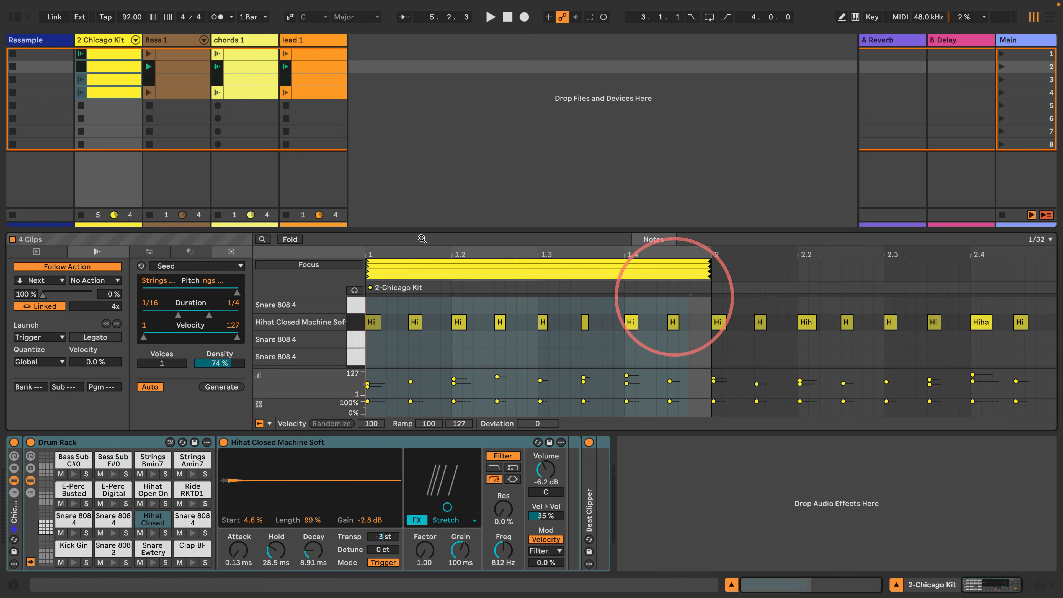
- Launch scene 1 to audition the groove, and compare the launch and scale settings of the Bass 1, chords 1 and lead 1 clips
left_click(439, 118)
left_click(1000, 55)
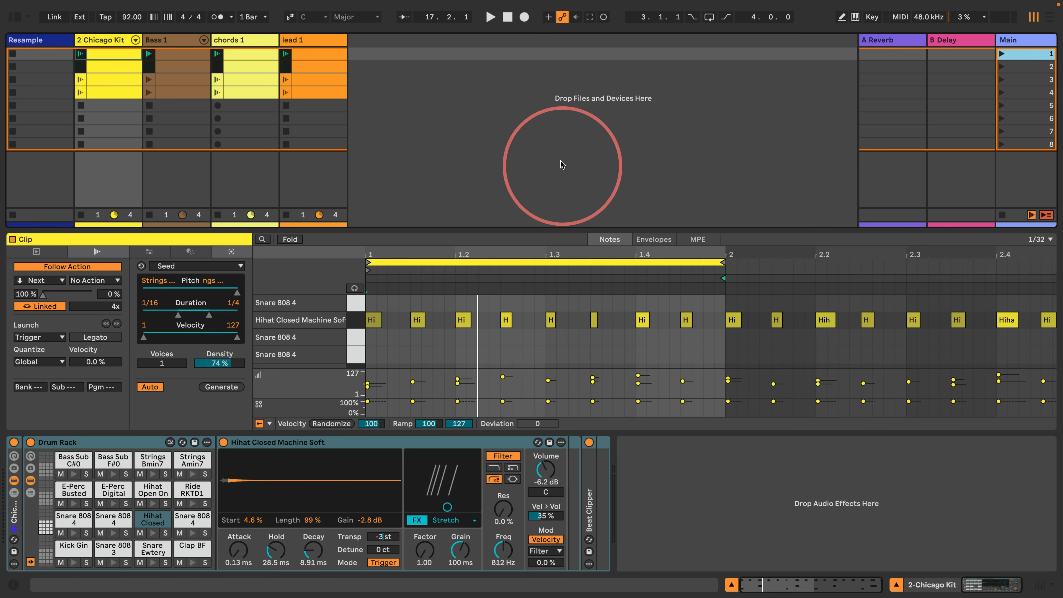
left_click(190, 71)
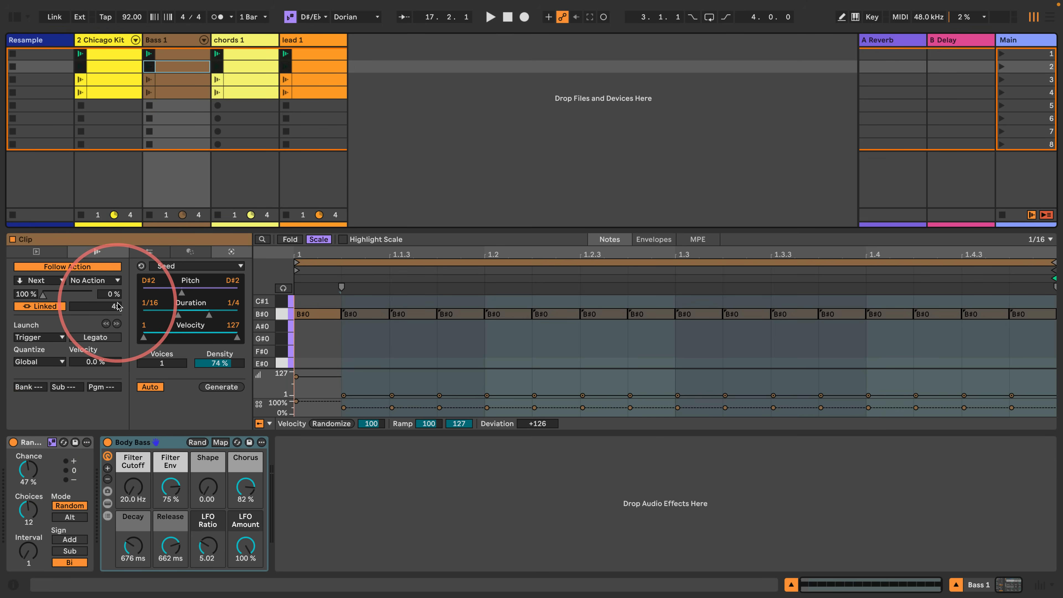
left_click(254, 91)
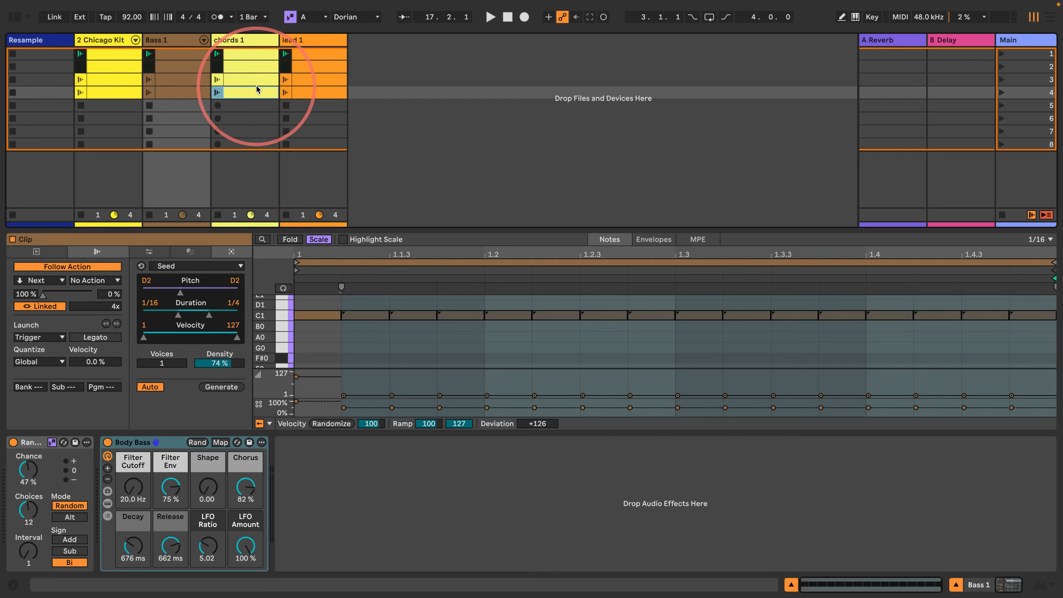
left_click(311, 90)
left_click(309, 77)
left_click(245, 77)
left_click(184, 76)
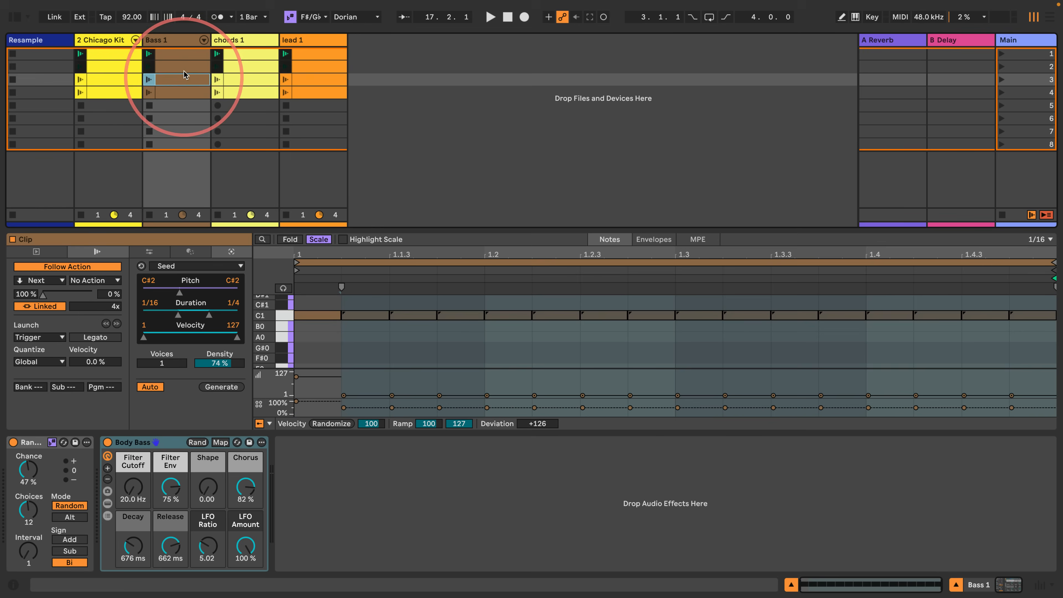
left_click(183, 65)
left_click(182, 56)
left_click(246, 53)
left_click(313, 57)
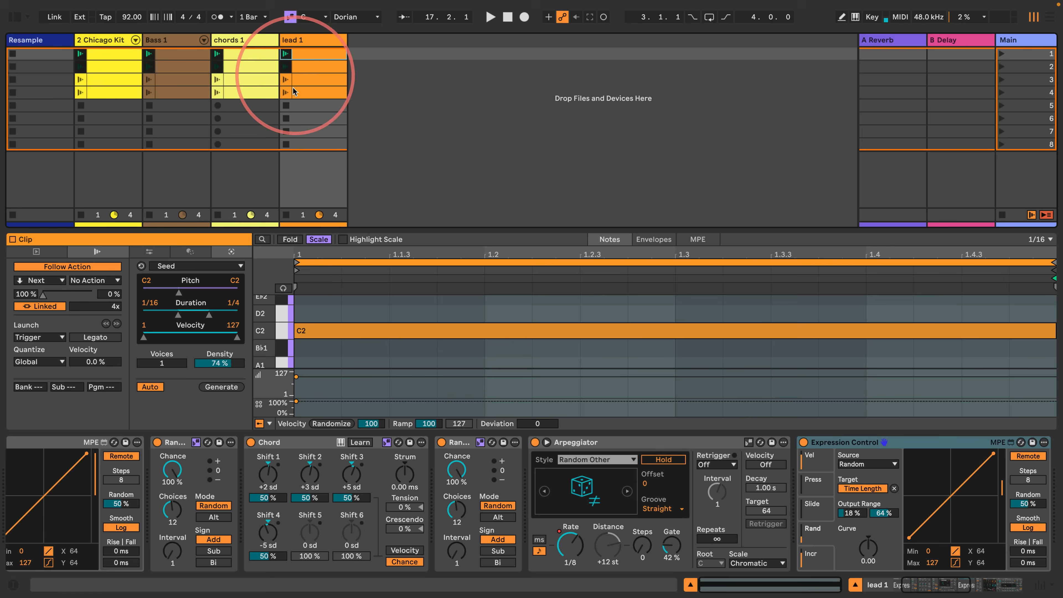
- Check the clip scale of the fourth lead 1 clip and the third and first chords 1 clips, and stop all clips
left_click(311, 94)
left_click(36, 252)
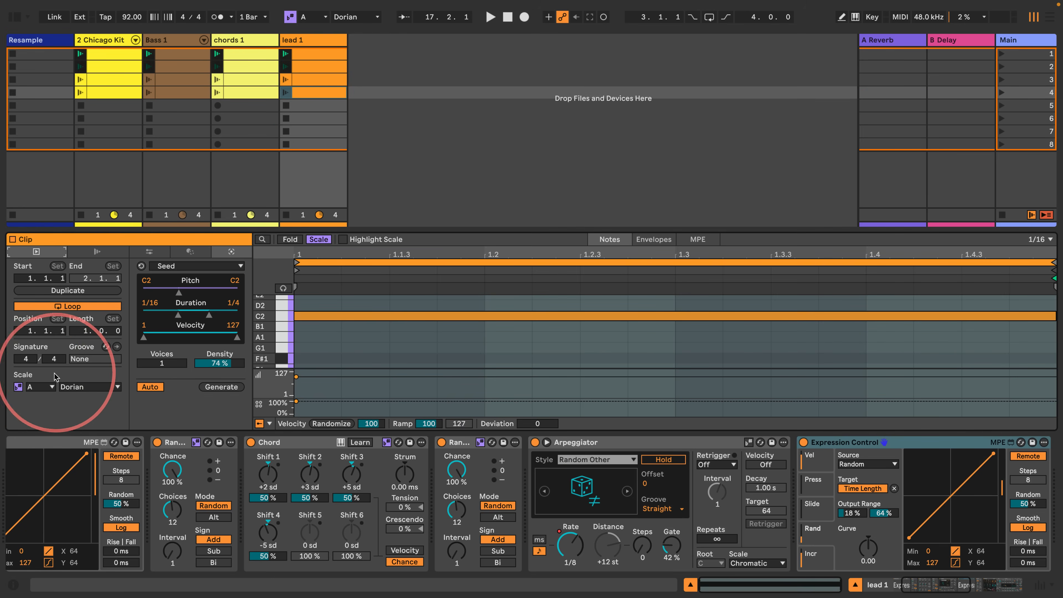
left_click(247, 78)
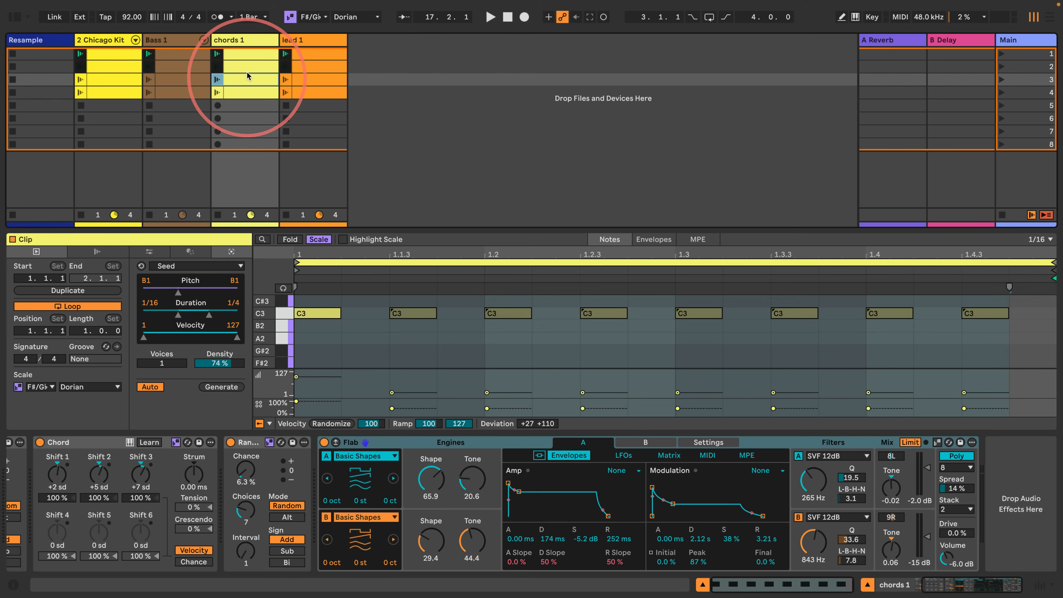
left_click(249, 57)
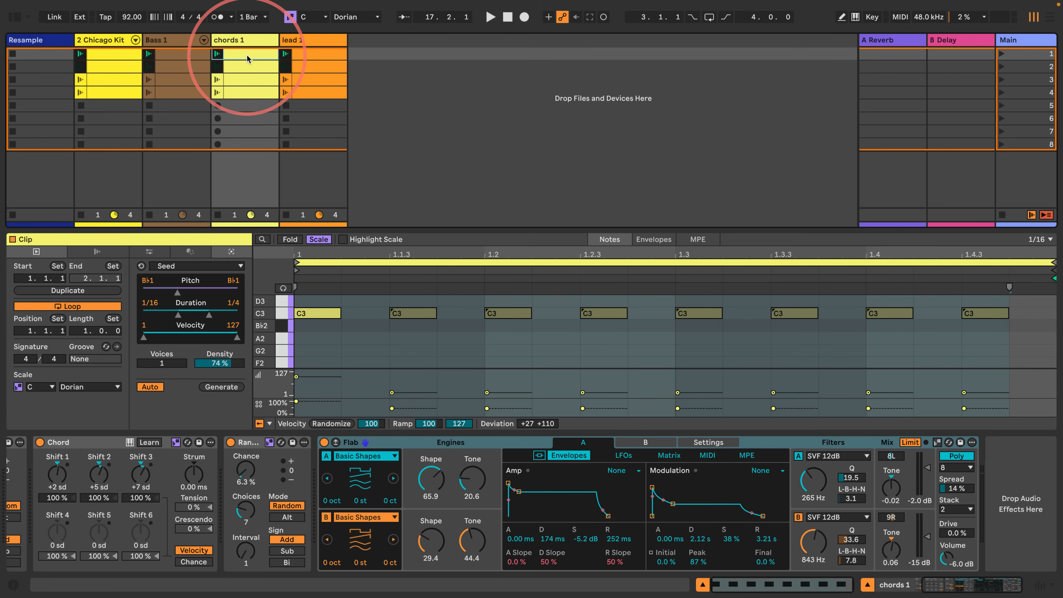
left_click(1002, 215)
- Insert a new MIDI track and move it to the end, after lead 1
left_click(429, 103)
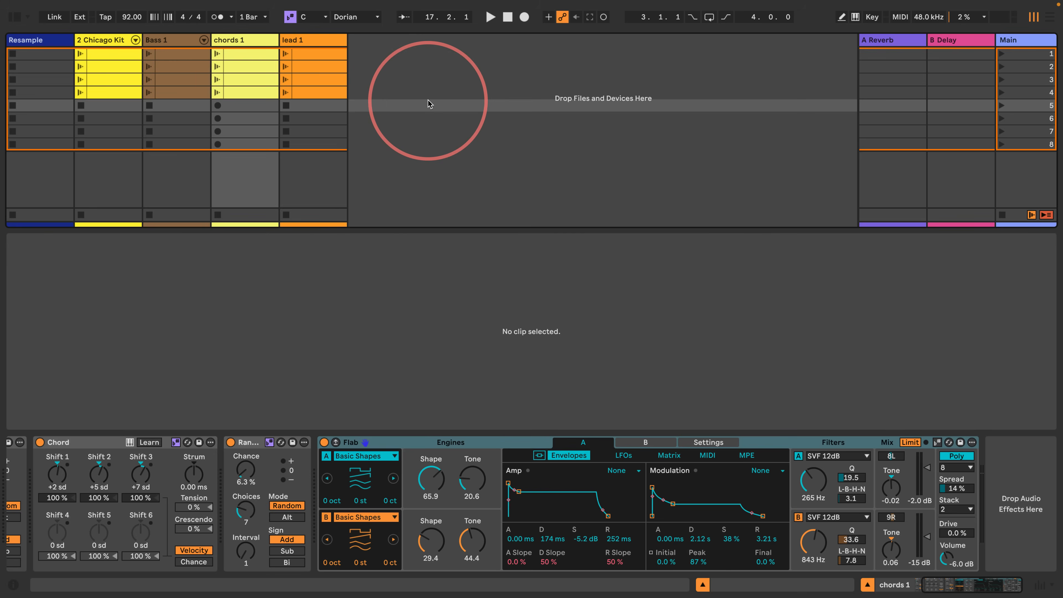
key("ctrl+shift+t")
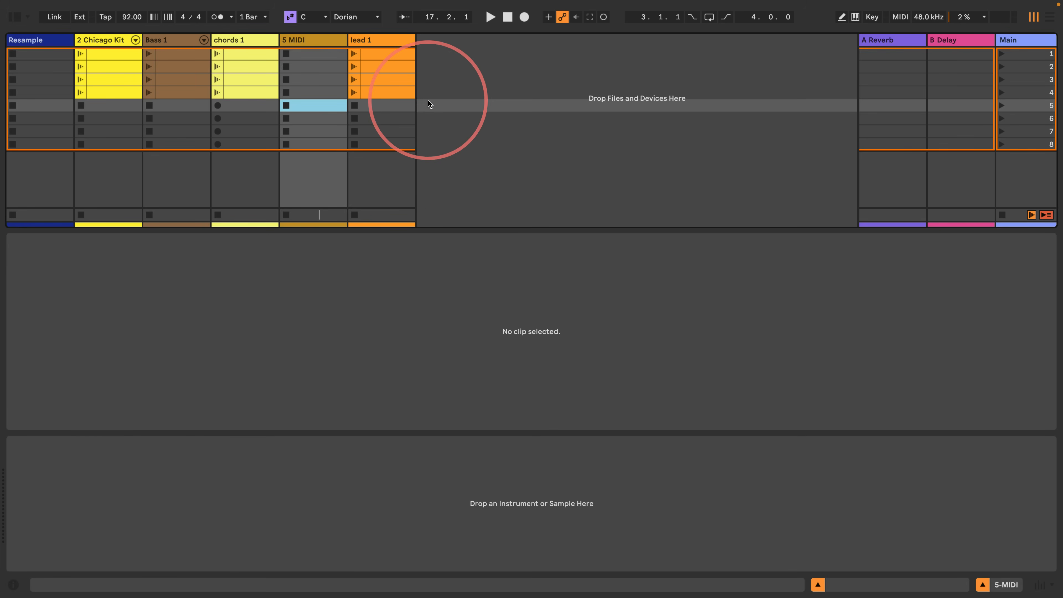
left_click_drag(312, 41, 386, 41)
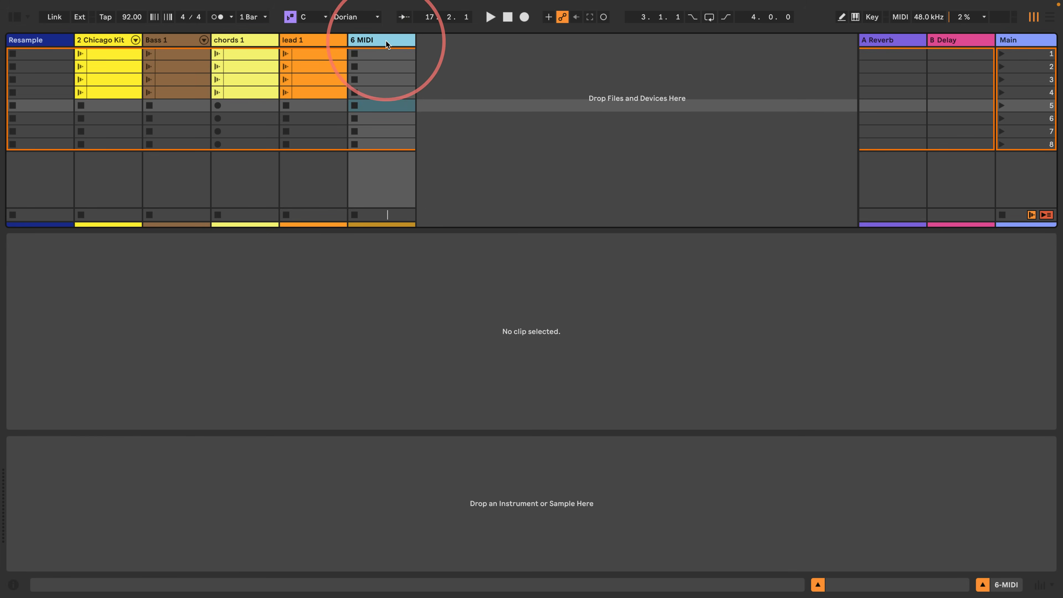
key("ctrl+r")
type("ru")
key("BackSpace")
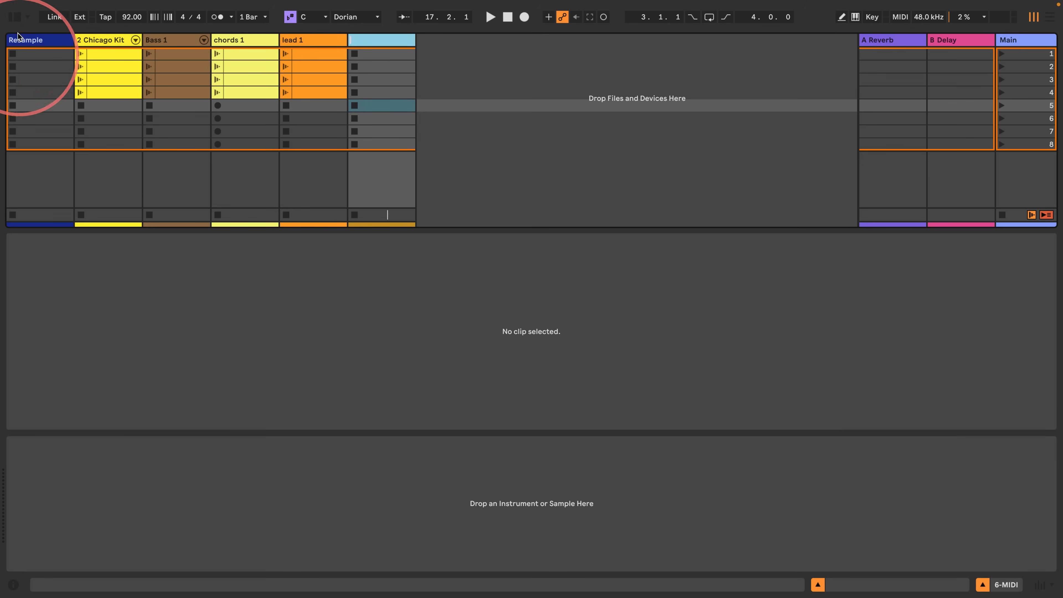
- Preview the Dancehall 80s and Datai drum kits in the library and load Datai Kit.adg onto the new MIDI track
left_click(15, 17)
left_click(19, 207)
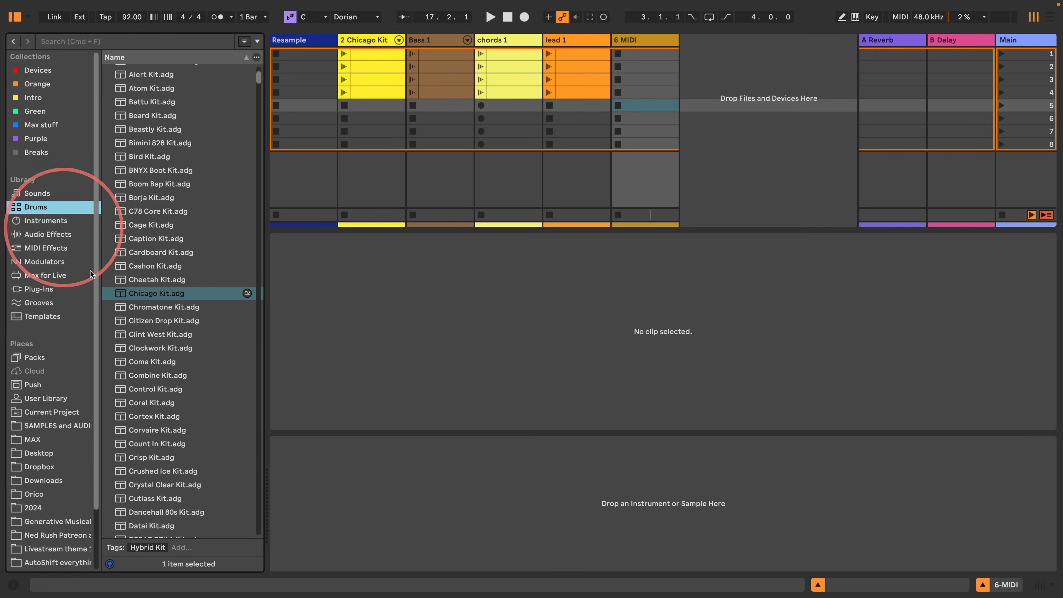
left_click(159, 374)
scroll(148, 287, "down", 3)
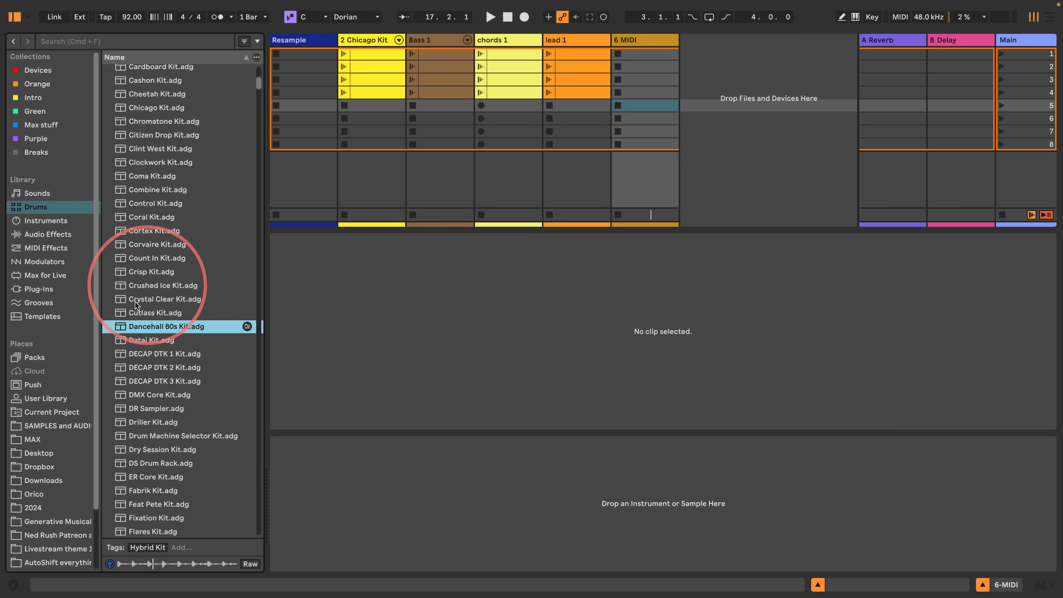
left_click(149, 340)
scroll(152, 344, "down", 4)
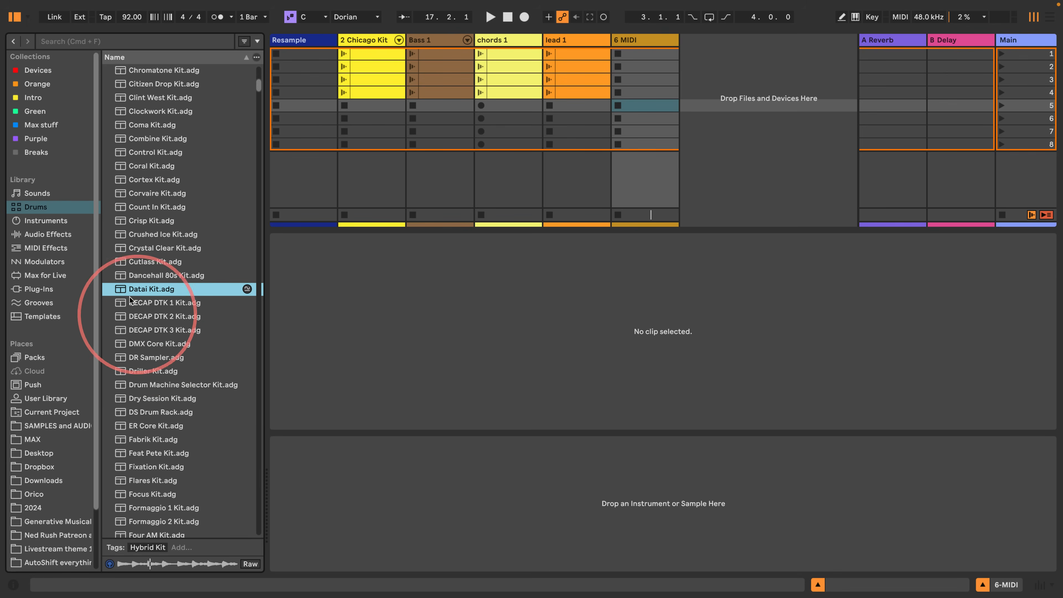
left_click_drag(138, 289, 652, 129)
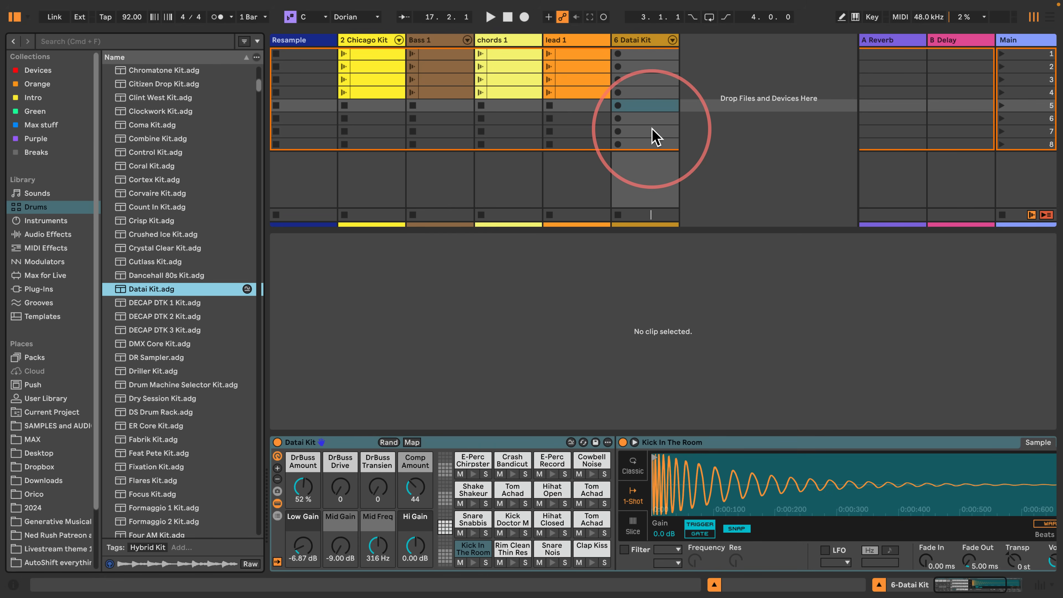
- Create a one-bar Datai Kit clip in scene 5 with Kick In The Room on 1.1.1 and 1.3.3 and Snare Nois on beats 2 and 4
double_click(645, 105)
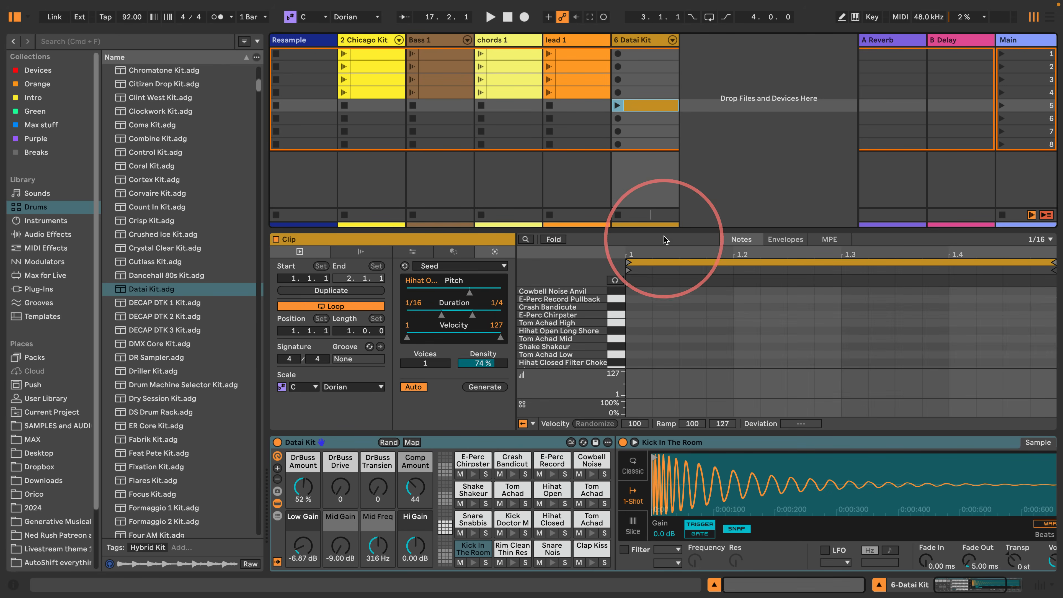
left_click_drag(665, 240, 655, 141)
double_click(639, 362)
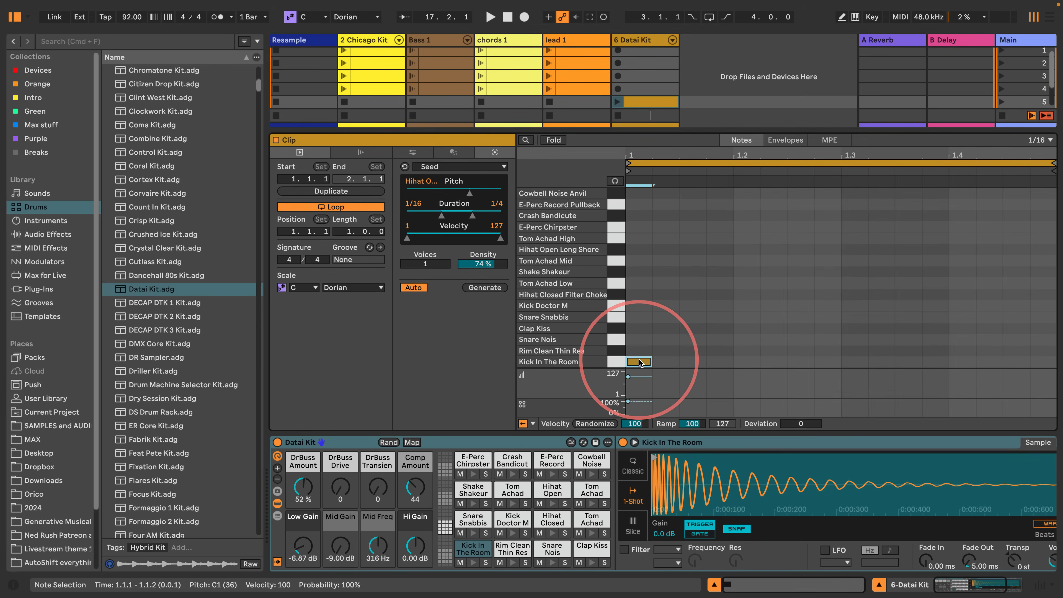
double_click(747, 340)
left_click(952, 343)
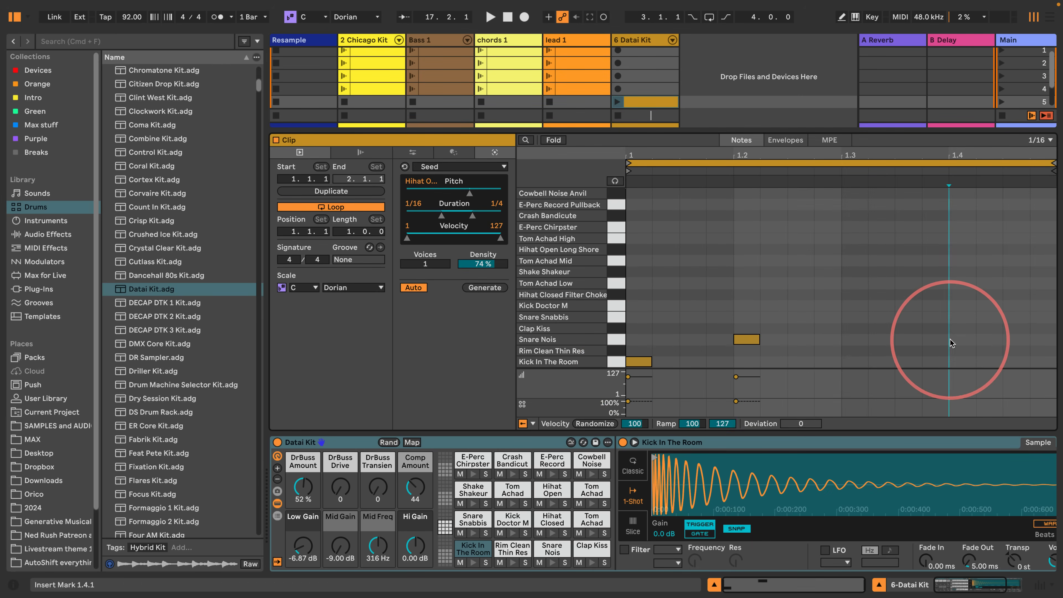
double_click(952, 343)
left_click(618, 102)
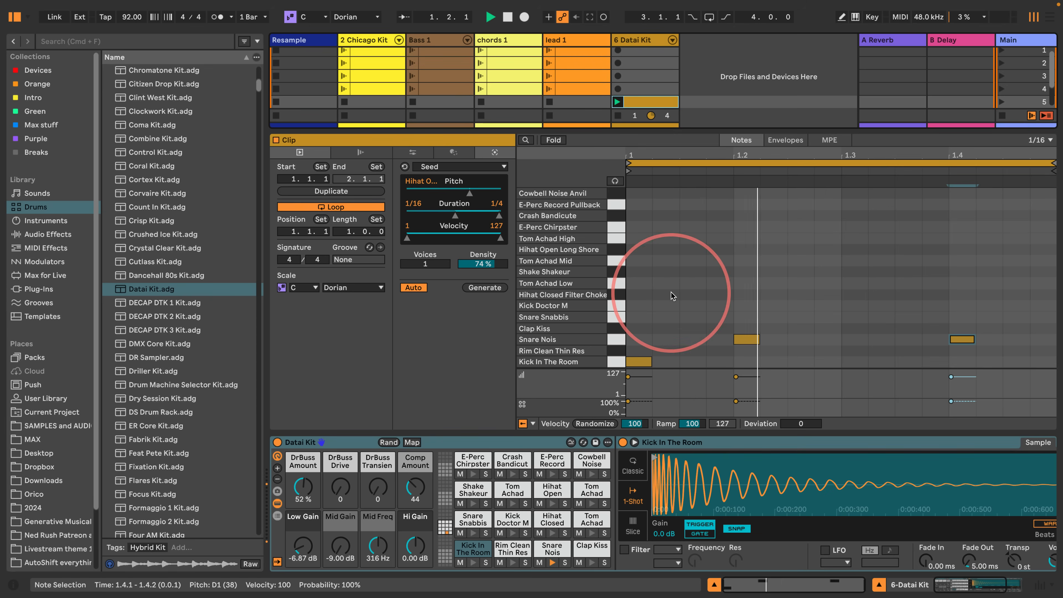
double_click(903, 361)
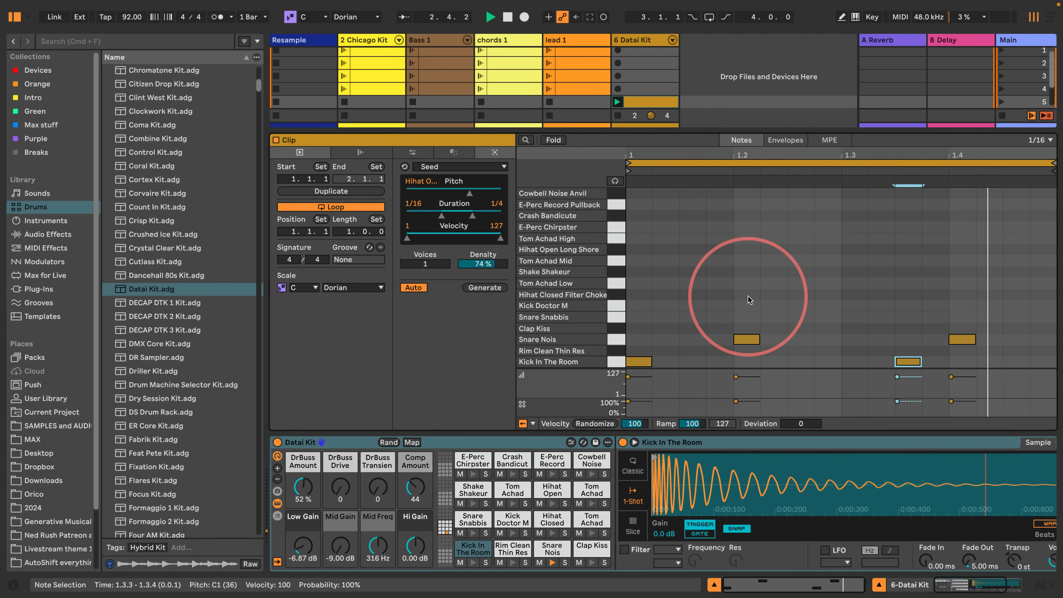
- Draw 1/8 Hihat Closed Filter Choke notes across the bar, randomize their velocities, and stop playback
key("b")
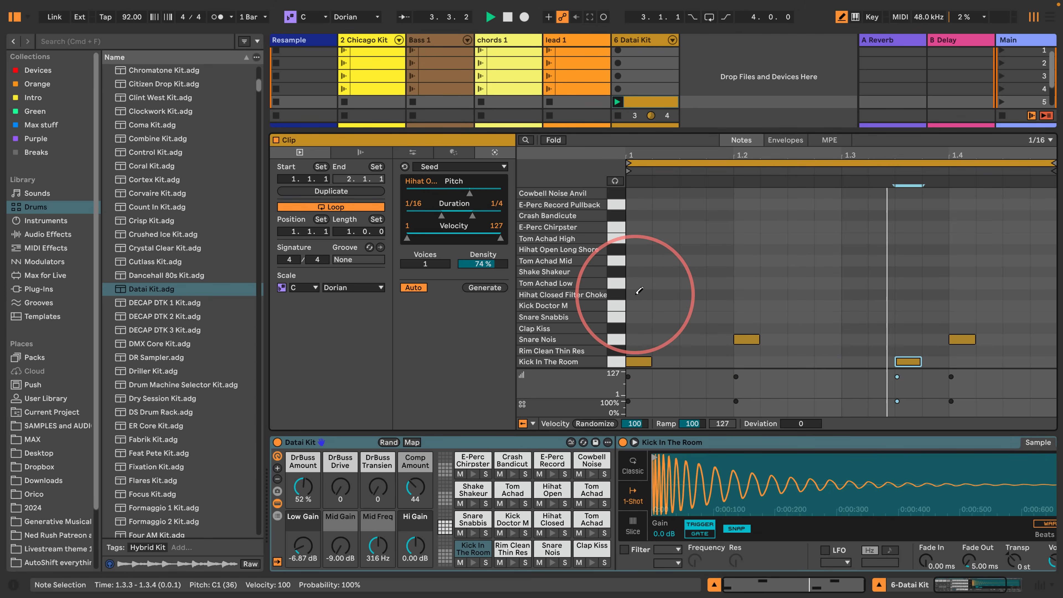
key("super+2")
mouse_move(640, 295)
left_mouse_down()
mouse_move(1009, 300)
mouse_move(972, 294)
left_mouse_up()
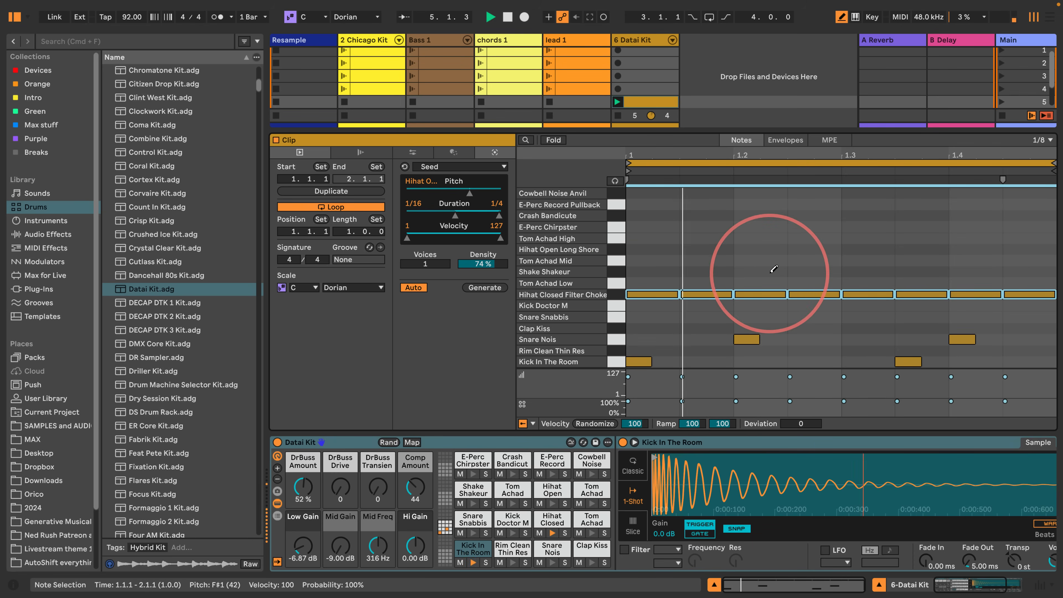
left_click(618, 294)
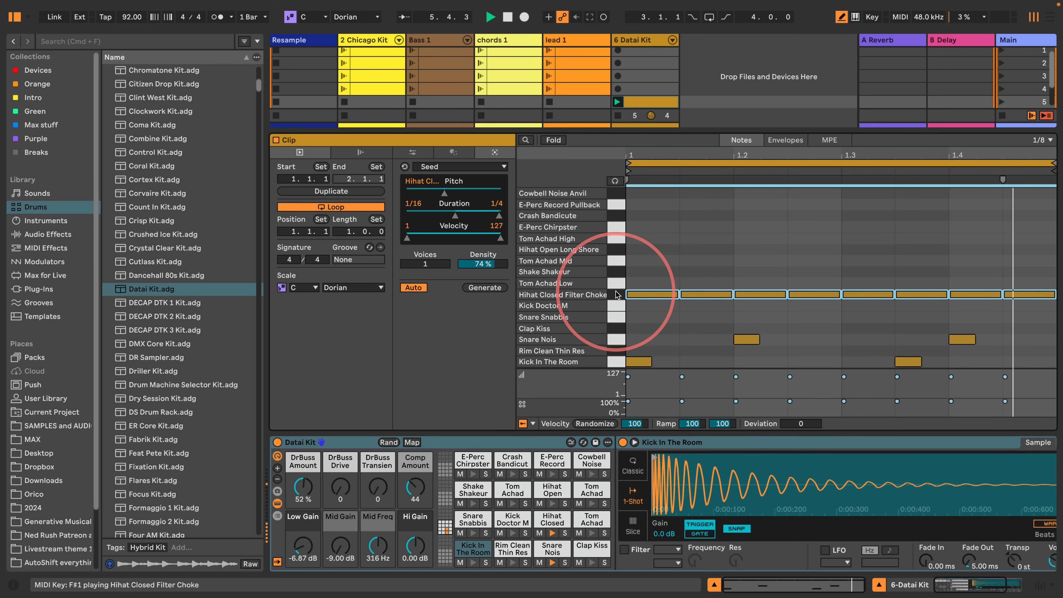
left_click(597, 423)
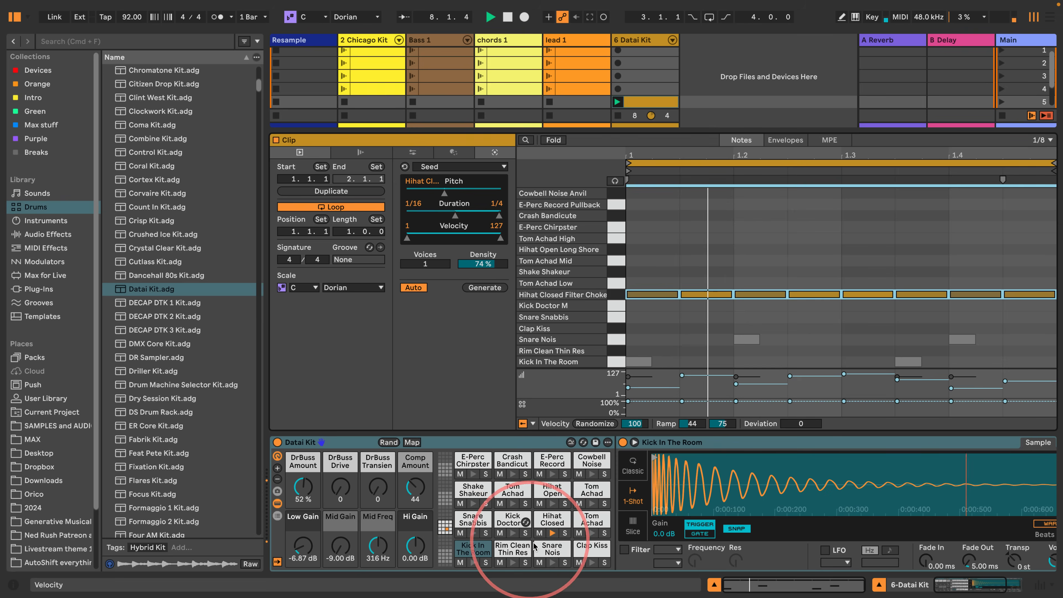
key("space")
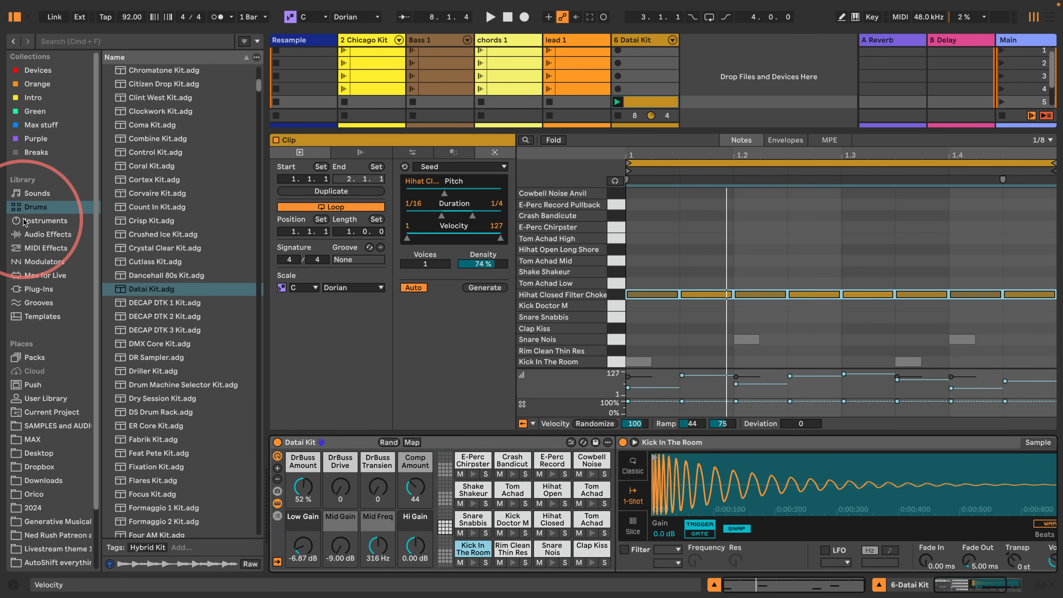
- Filter the library sounds to Bass, preview Holy Bass and Hollow Bass, and load Hollow Bass.adv as a new track after Datai Kit
left_click(34, 193)
left_click(120, 84)
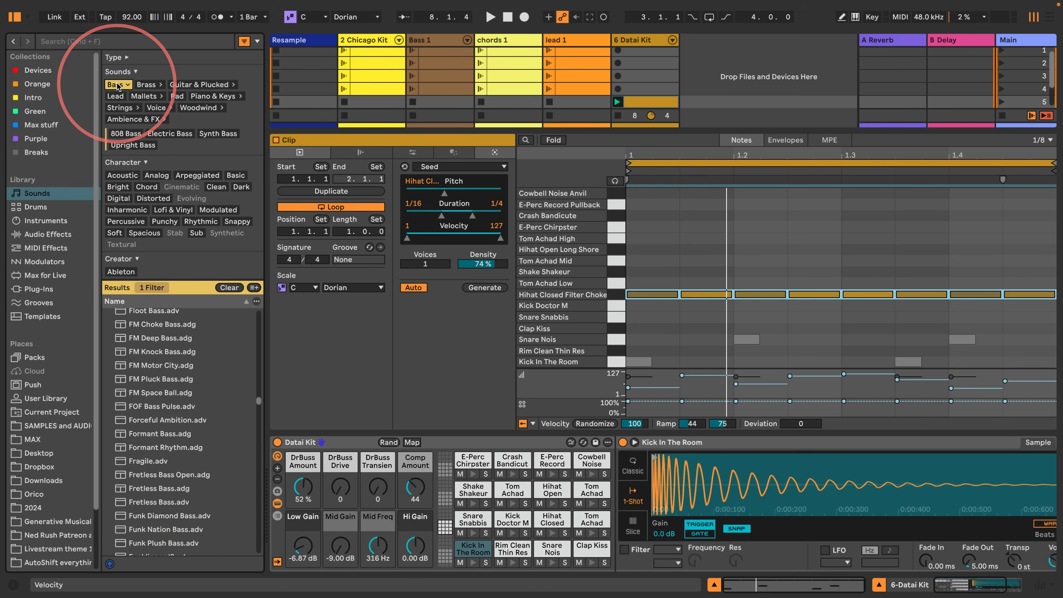
scroll(146, 419, "down", 5)
left_click(153, 479)
scroll(149, 437, "down", 2)
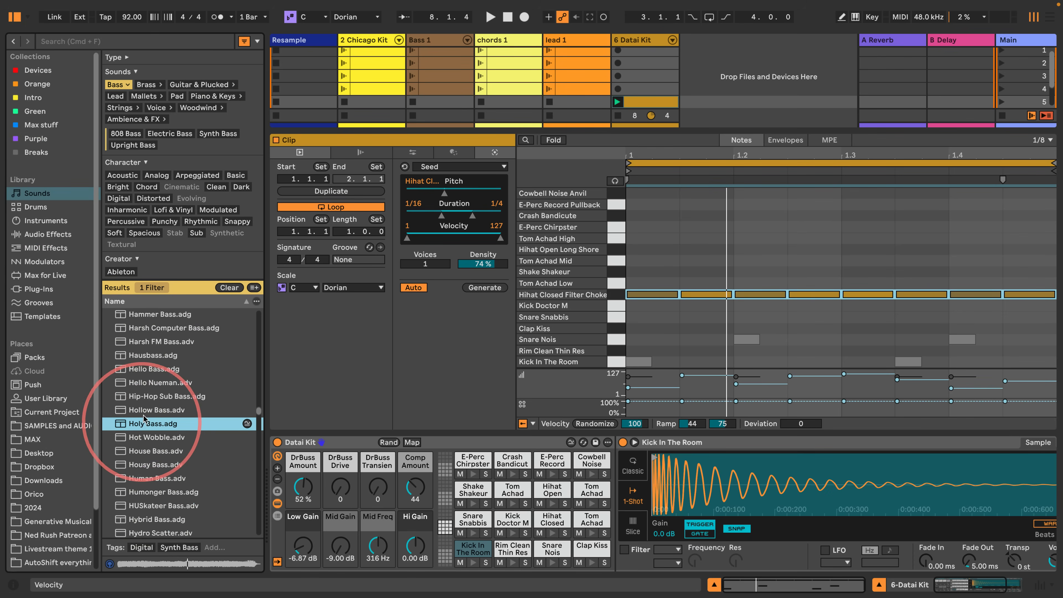
left_click(142, 411)
left_click_drag(126, 409, 722, 79)
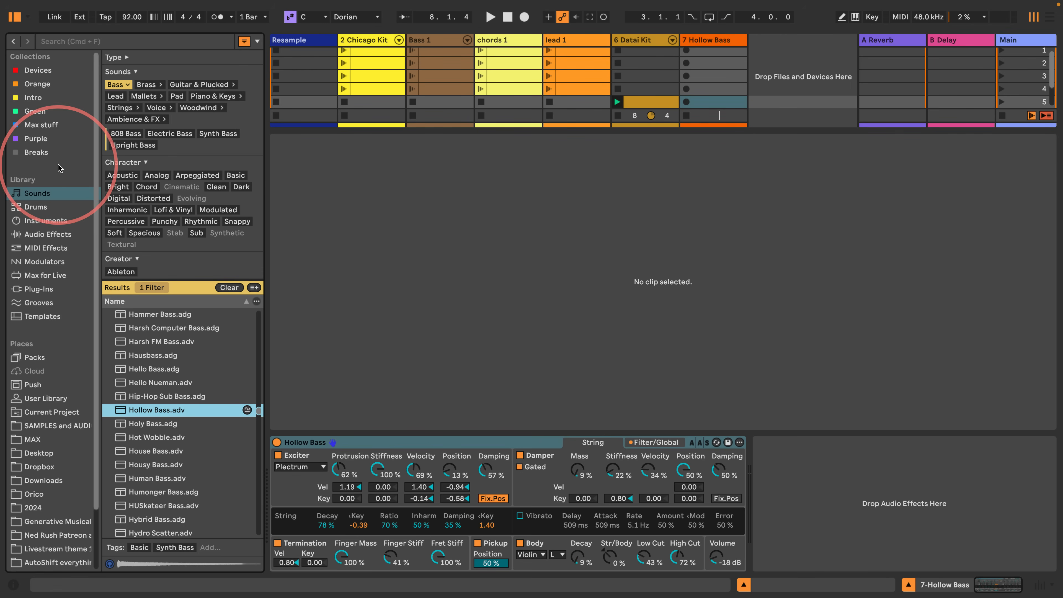
- Create an empty clip in scene 5 of the Hollow Bass track, enlarge its note editor, and keep the notes limited to the scale
left_click(14, 17)
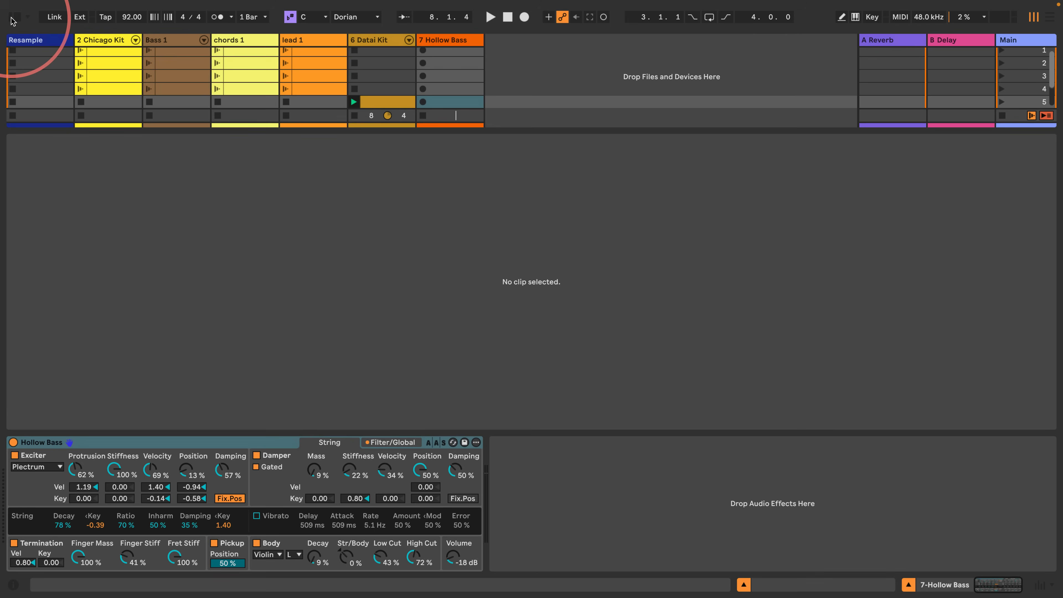
left_click_drag(404, 127, 361, 356)
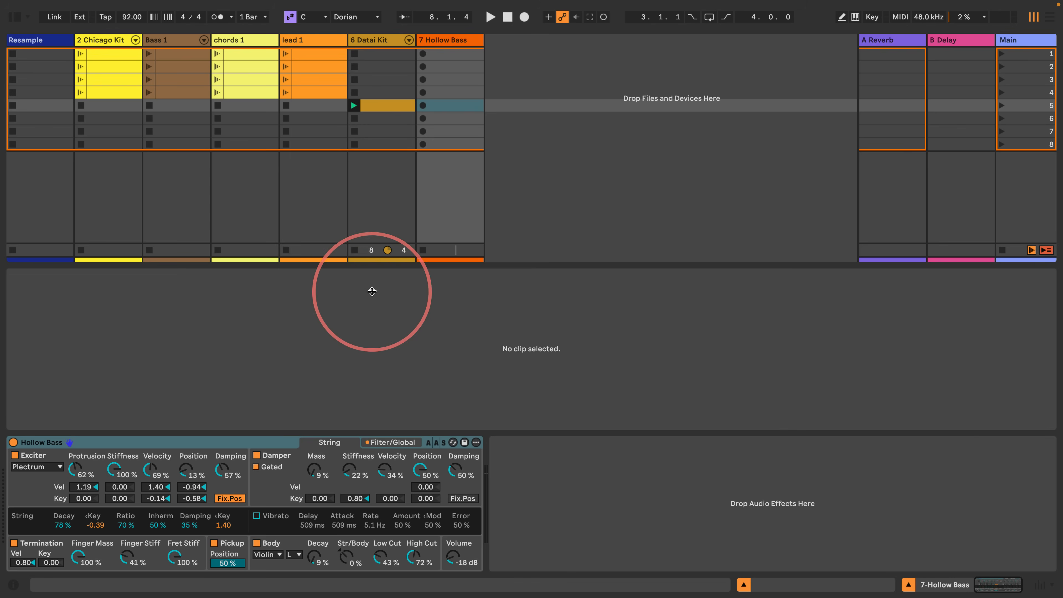
double_click(451, 110)
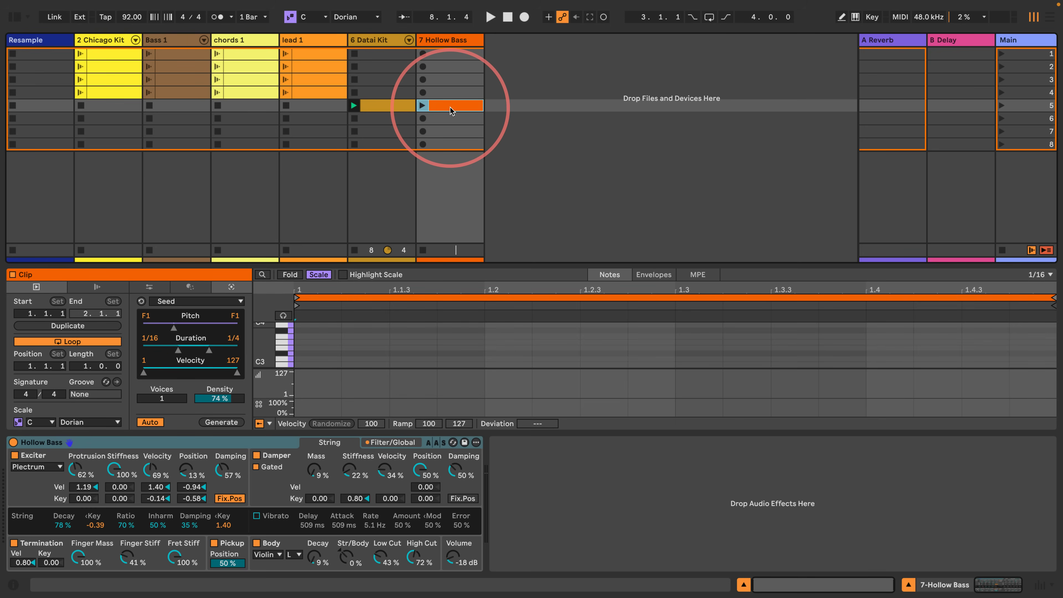
left_click_drag(377, 264, 347, 164)
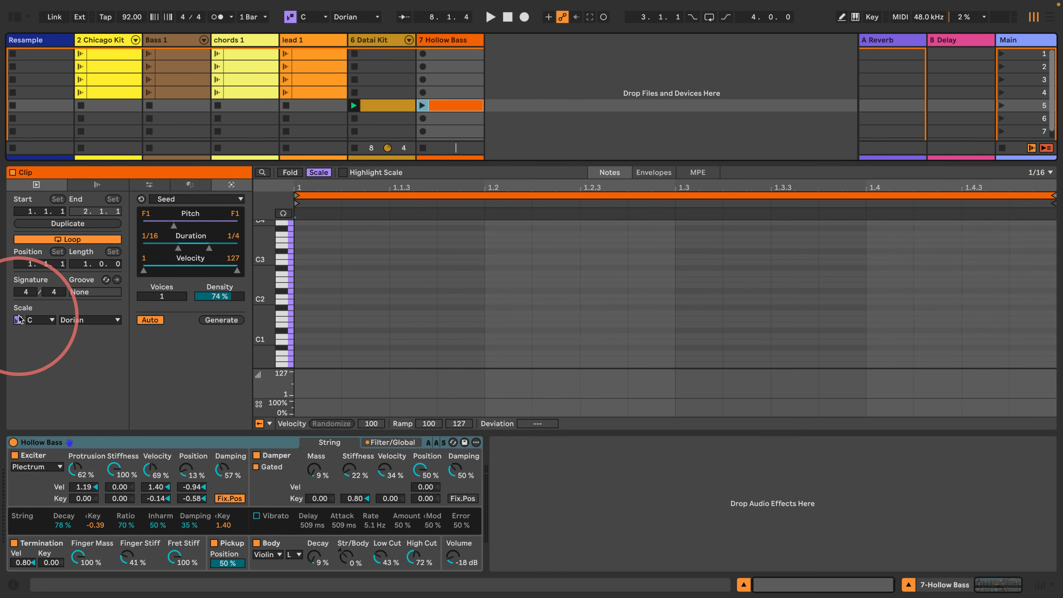
left_click(322, 175)
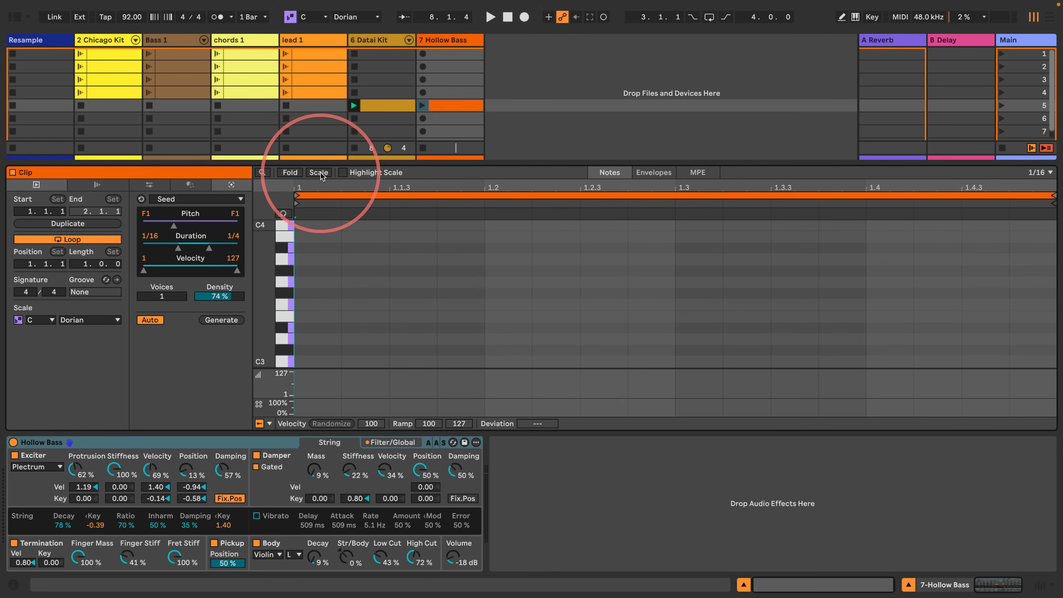
left_click(321, 175)
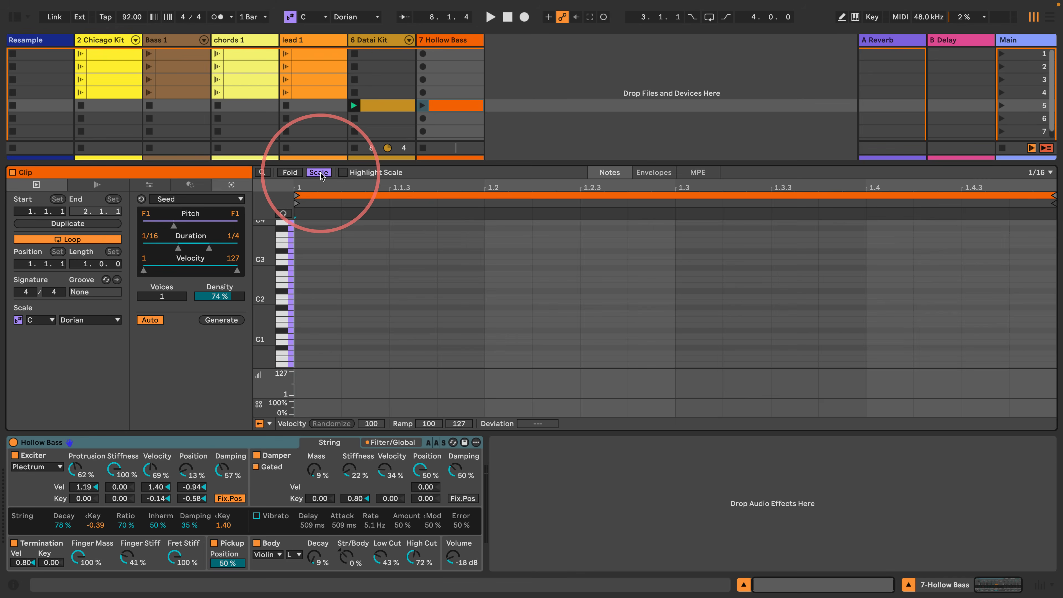
- Generate Seed notes in the Hollow Bass clip with the pitch range limited to C1 through C2, keeping the editor folded to the scale
left_click(321, 173)
left_click(321, 173)
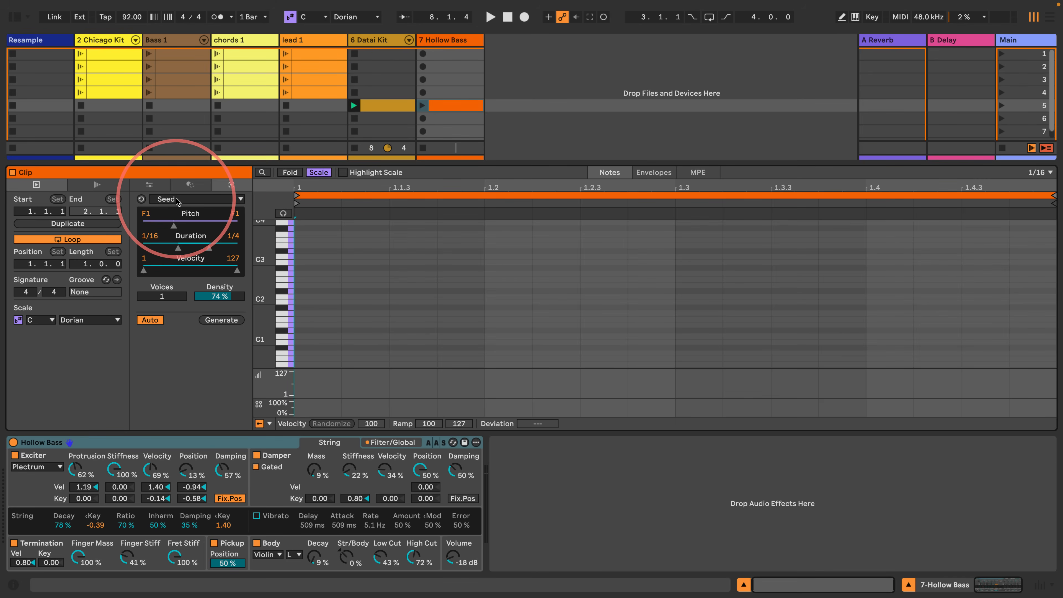
mouse_move(172, 227)
left_mouse_down()
mouse_move(226, 227)
mouse_move(154, 227)
left_mouse_up()
left_click_drag(234, 212, 234, 209)
left_click_drag(149, 216, 149, 215)
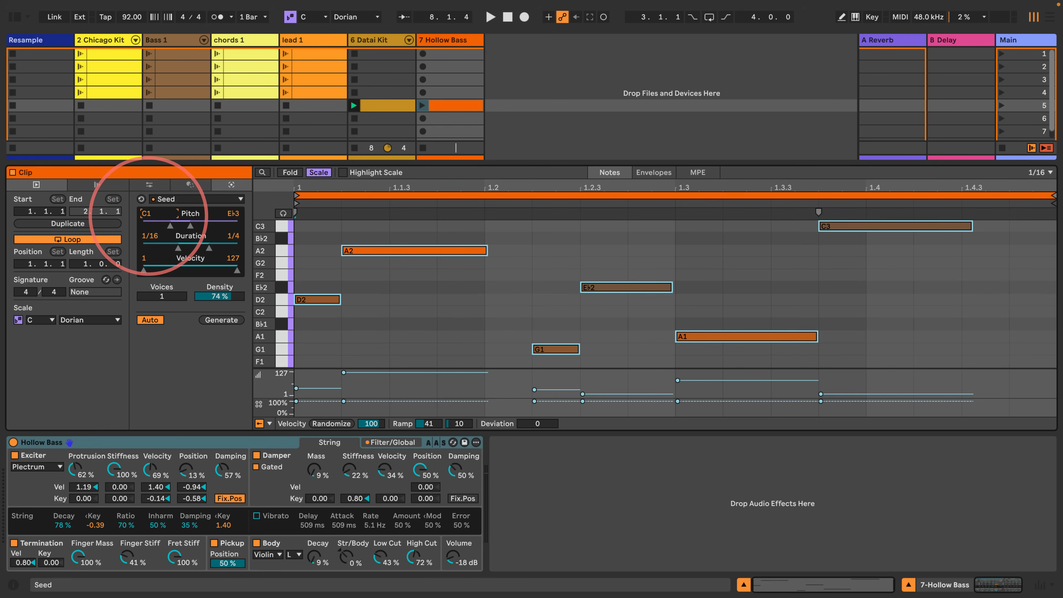
left_click_drag(231, 213, 231, 218)
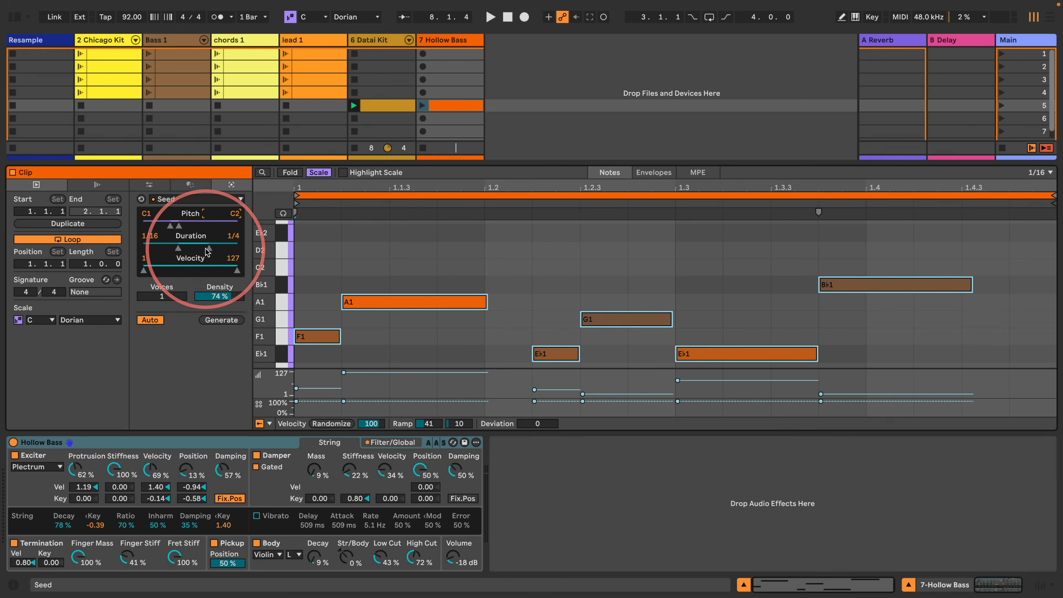
- Set the Seed note duration to 1/16–1/8 and velocity to 66–127, and audition the bass clip
left_click_drag(207, 252, 207, 255)
left_click_drag(264, 308, 263, 307)
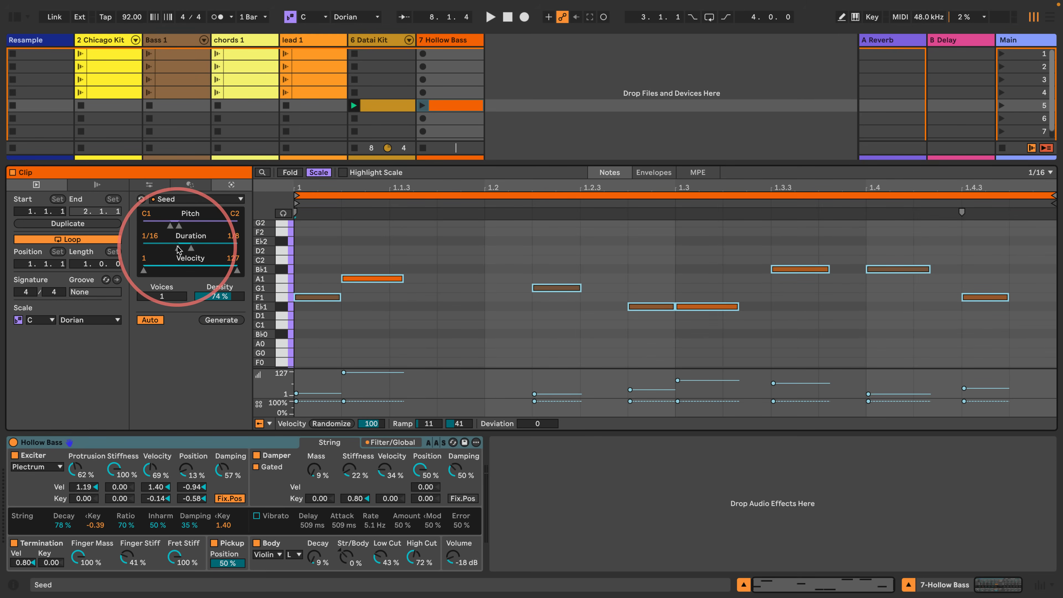
left_click_drag(179, 248, 172, 248)
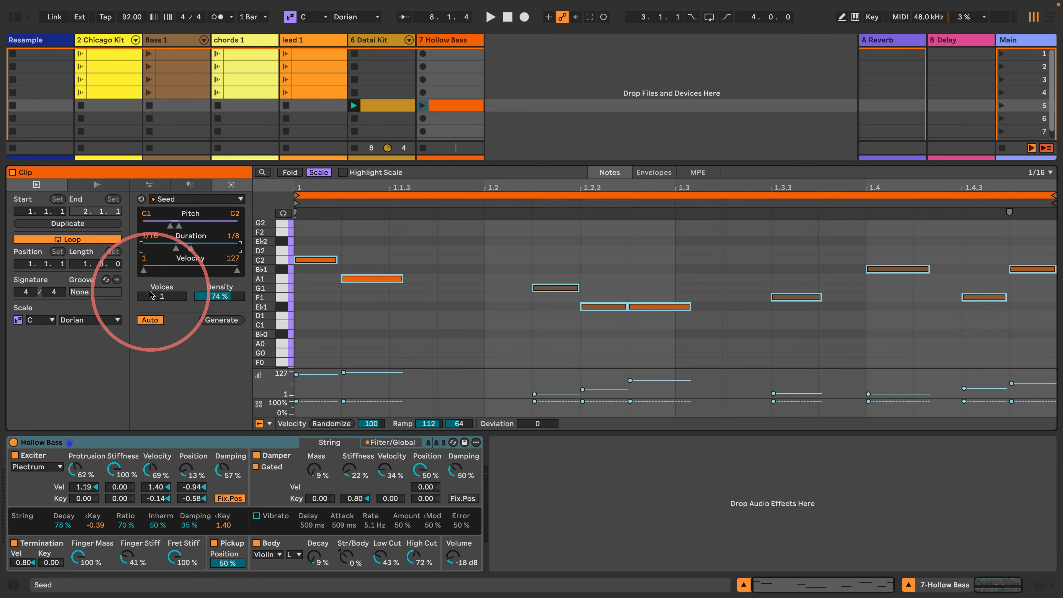
left_click_drag(143, 270, 191, 270)
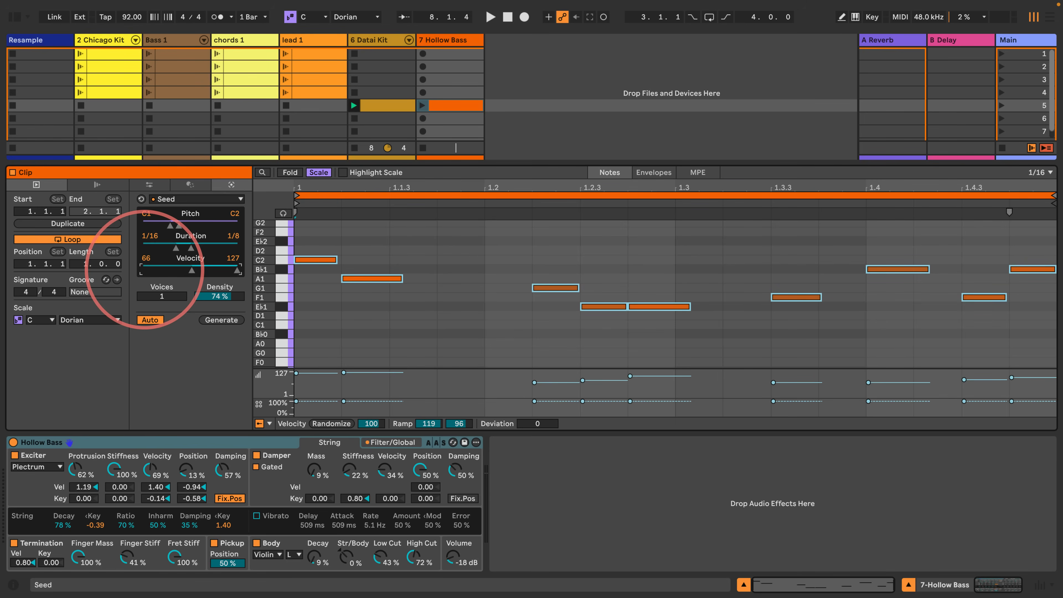
left_click(422, 105)
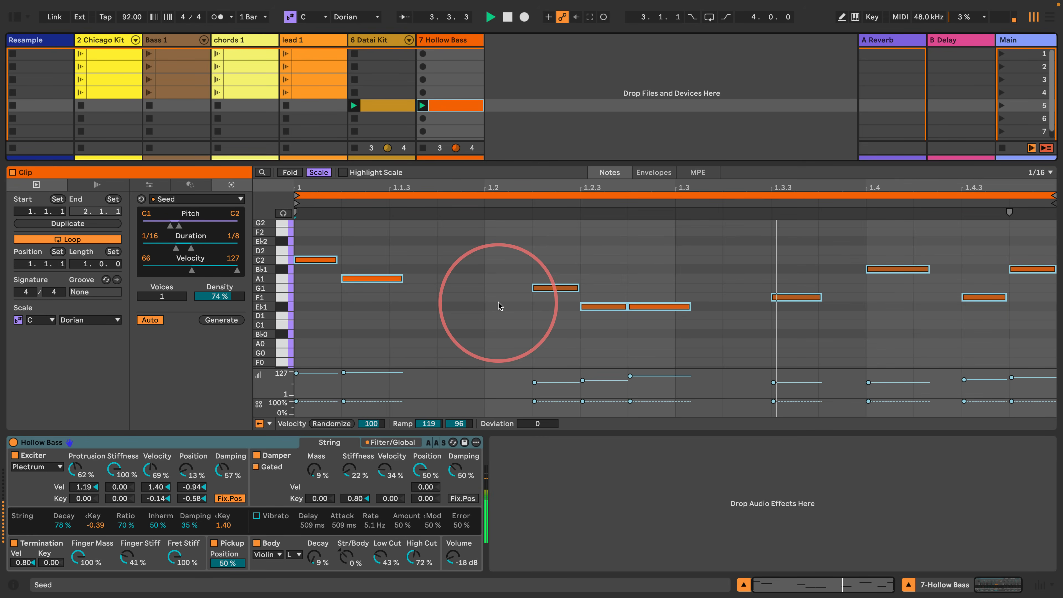
key("space")
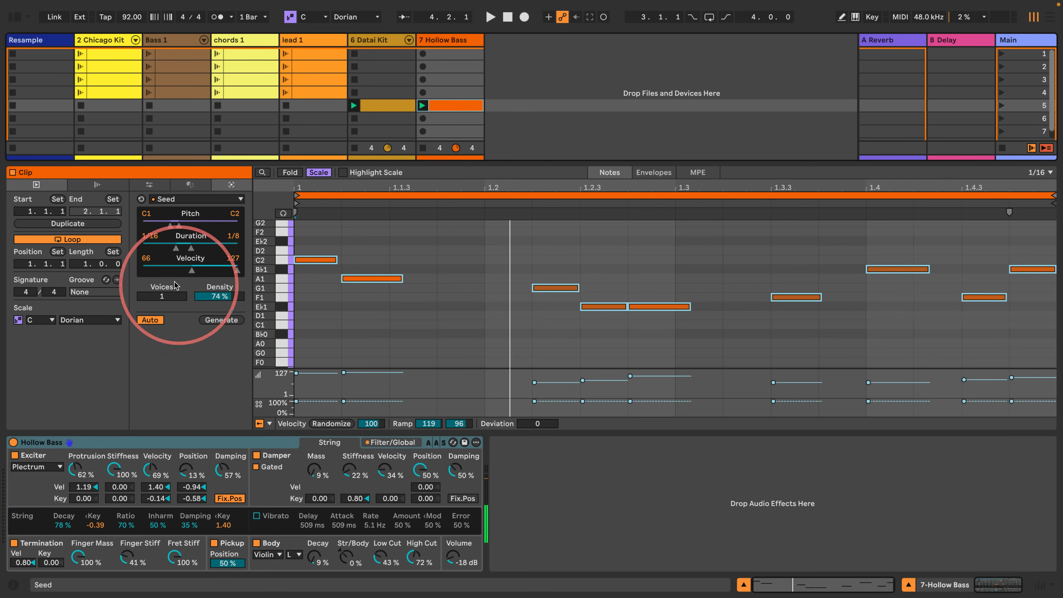
- Extend the Hollow Bass clip's loop length to four bars, regenerate the Seed notes, and start playback
left_click_drag(82, 265, 77, 258)
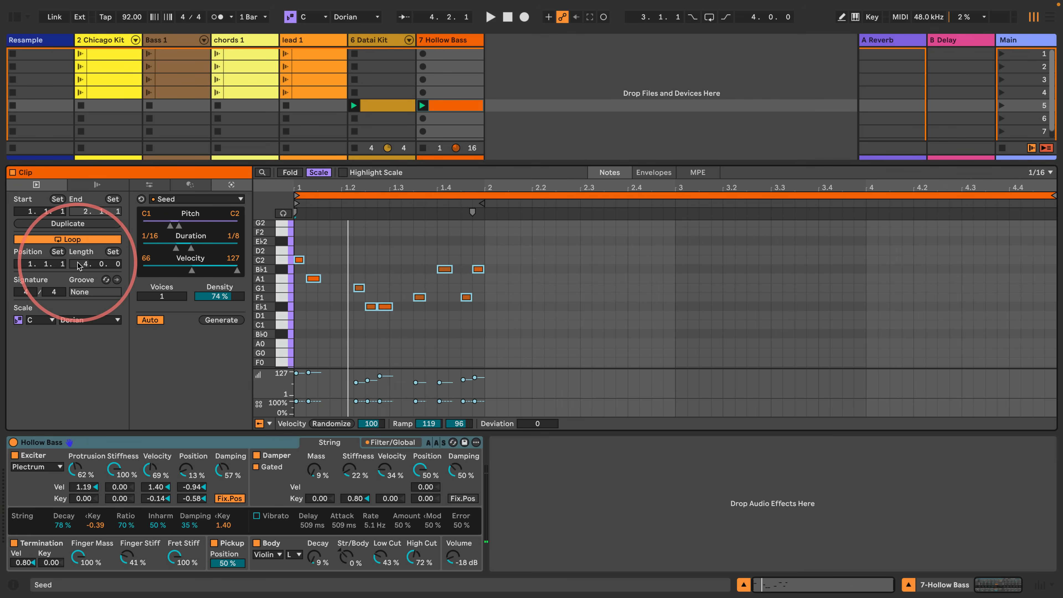
left_click(215, 321)
key("space")
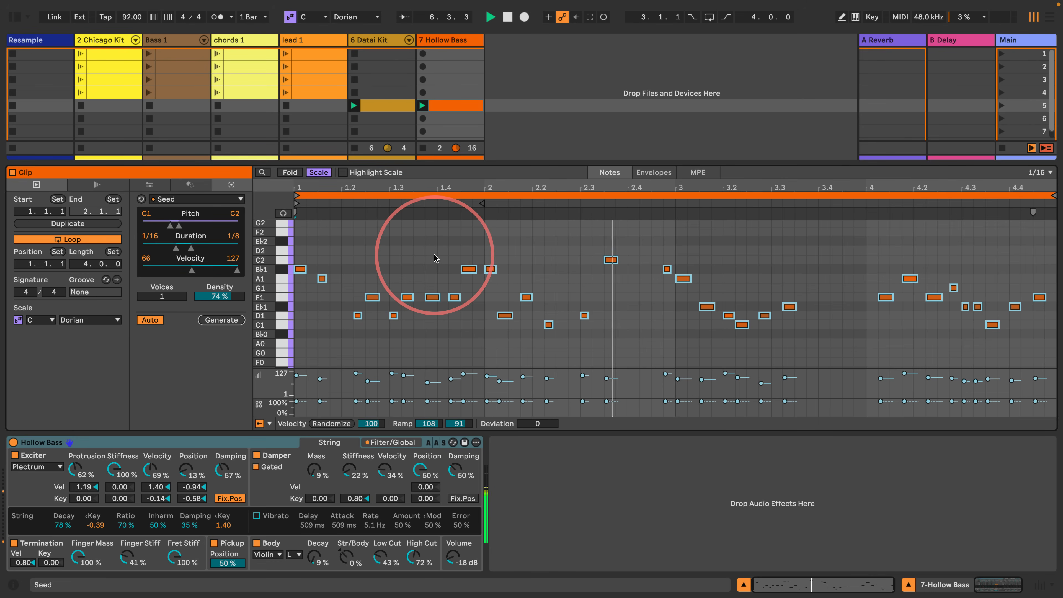
- Insert a new MIDI track after Hollow Bass and rename it chords 2
left_click(458, 42)
key("ctrl+shift+t")
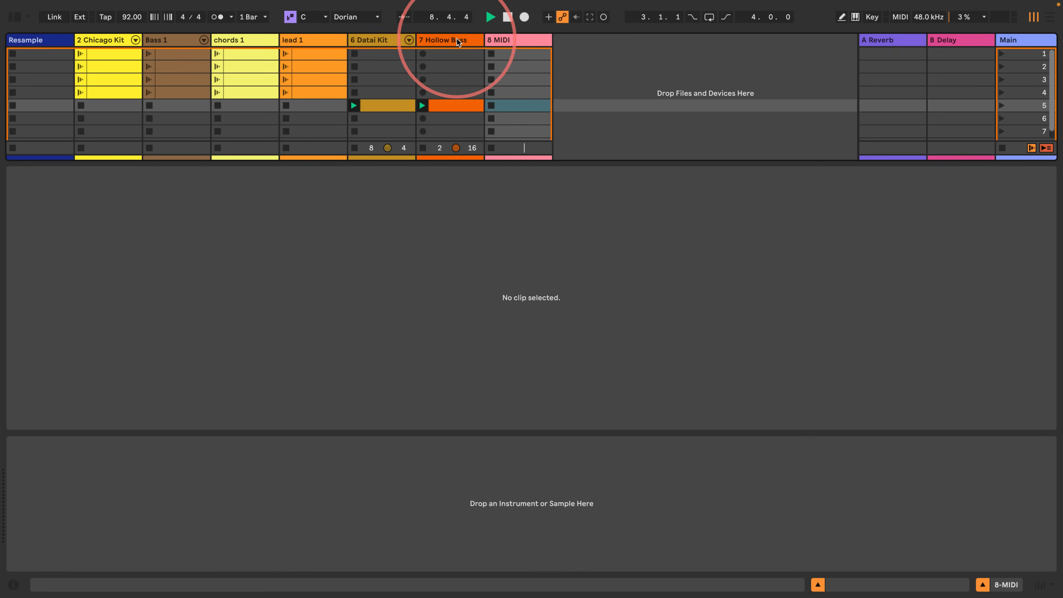
left_click(531, 43)
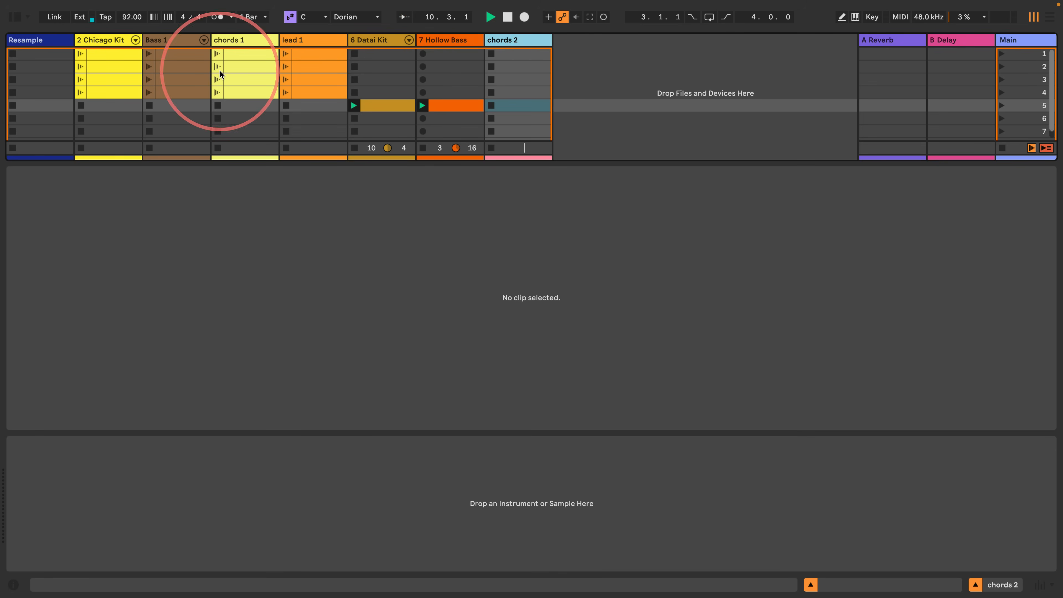
- Show the sound library, filter it to Strings, and preview Viola Solo Staccato.adg and Violin Solo.adg
left_click(11, 17)
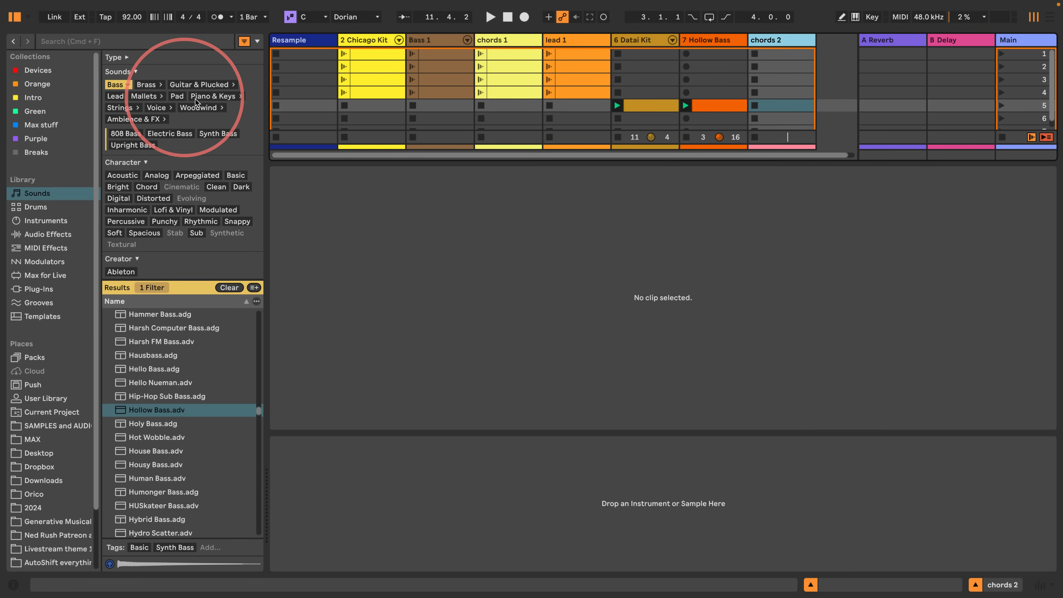
left_click(125, 108)
left_click(149, 398)
scroll(154, 453, "down", 2)
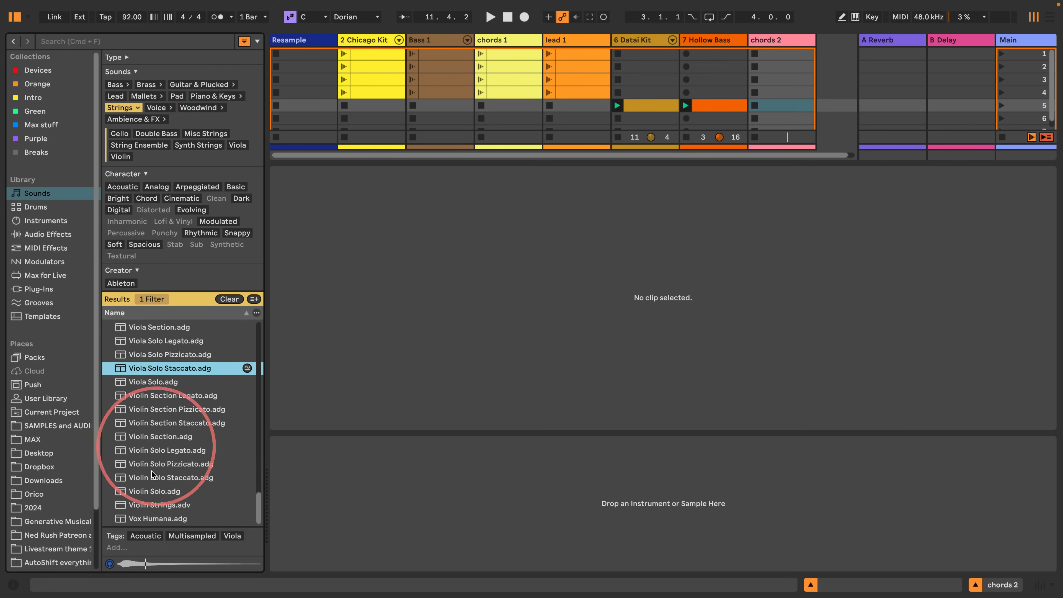
left_click(152, 491)
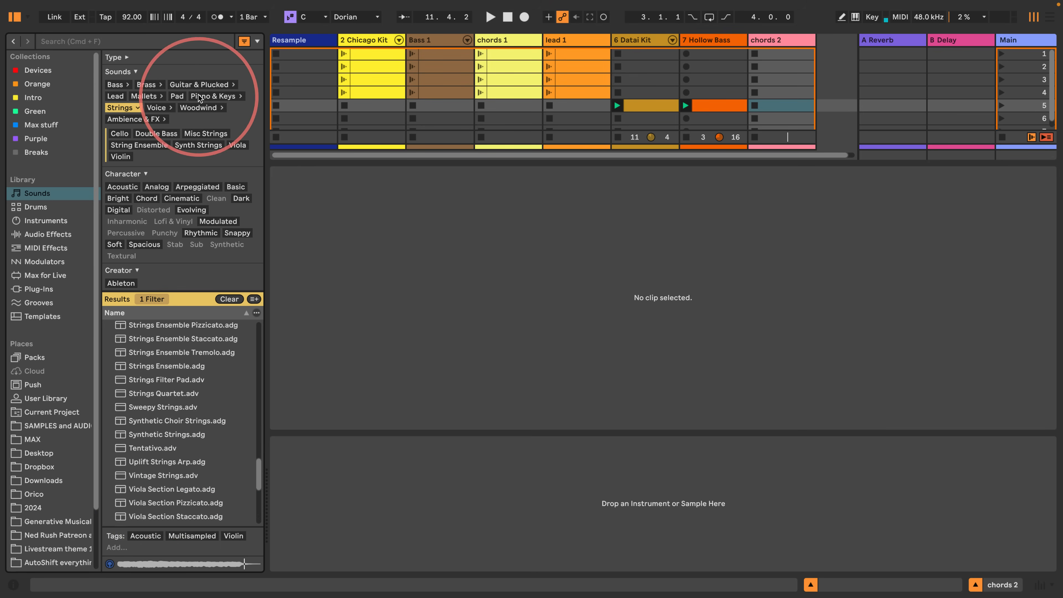
- Filter the library sounds to Piano & Keys and preview Clav Variations.adg and DeElevator.adv
left_click(213, 96)
left_click(146, 355)
scroll(146, 377, "down", 10)
left_click(148, 480)
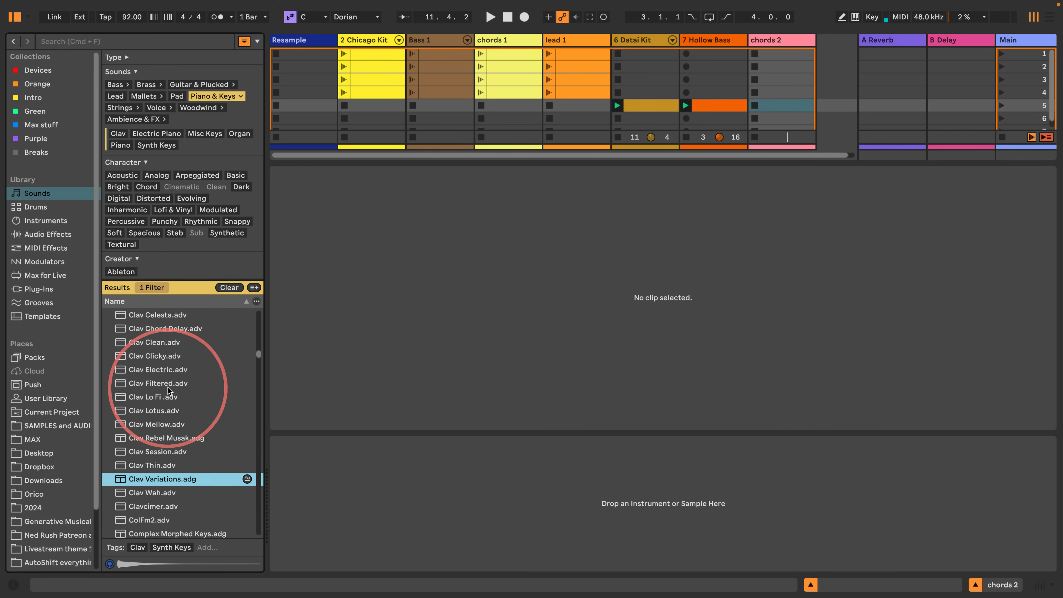
scroll(171, 398, "down", 5)
left_click(139, 494)
scroll(153, 383, "down", 3)
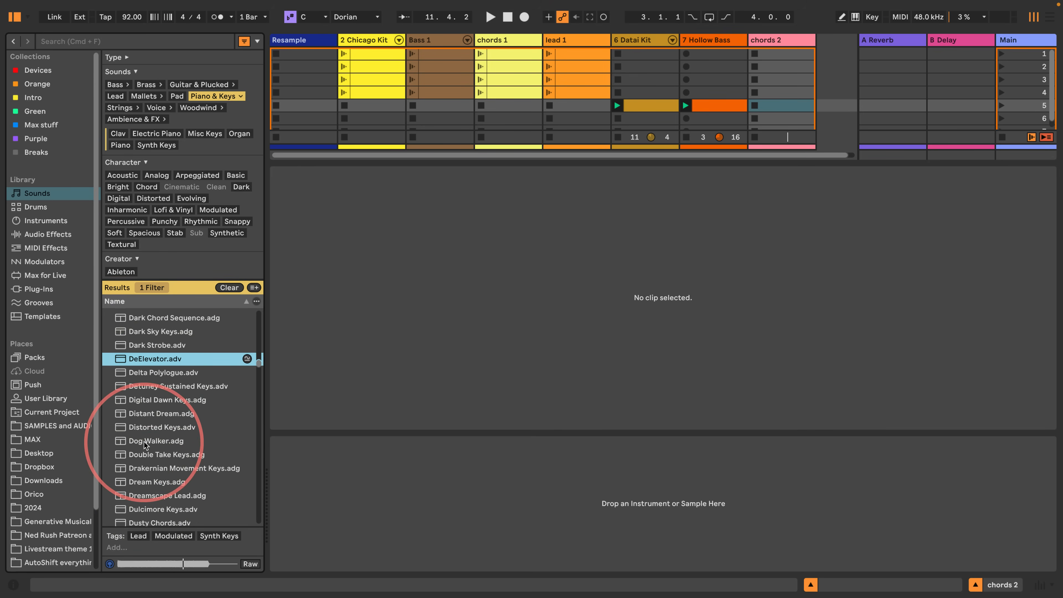
- Preview more keys presets, including Dark Strobe.adv, E-Piano CMin7 Chord.adv and FM Piano Detuned.adv
left_click(145, 345)
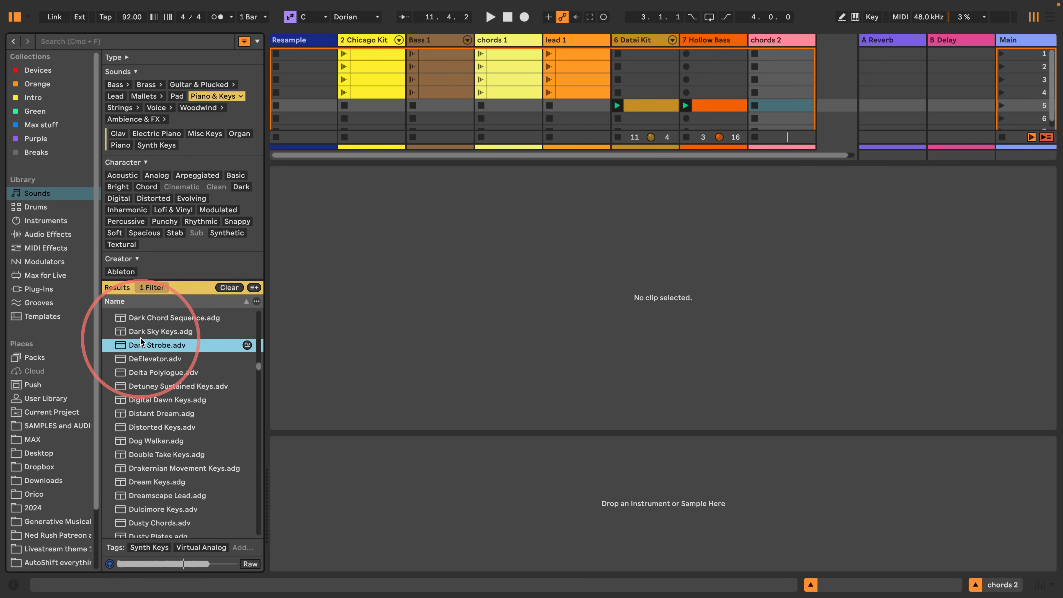
scroll(151, 468, "down", 5)
left_click(152, 468)
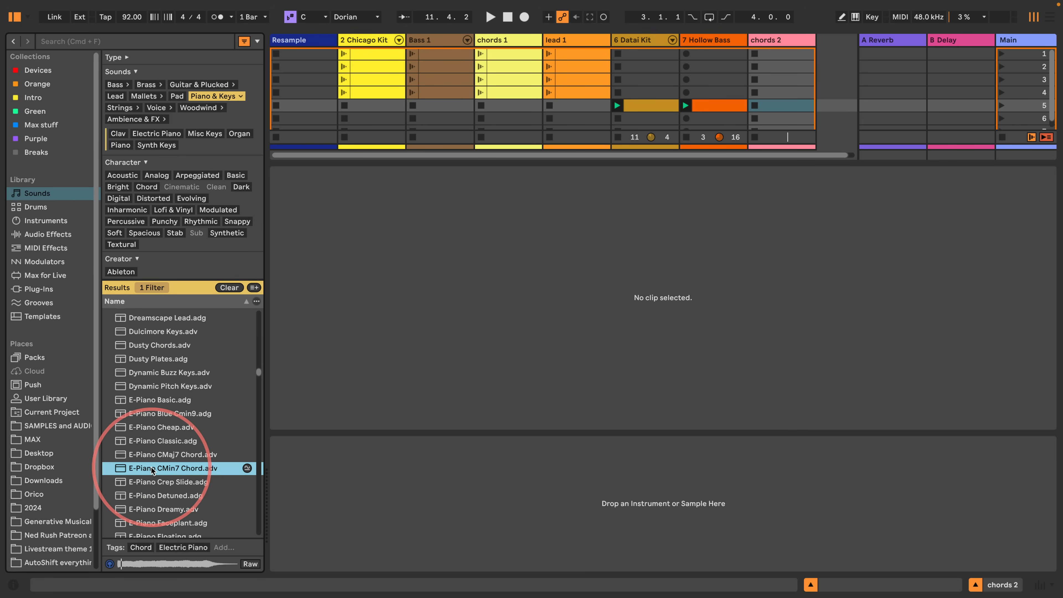
scroll(152, 468, "down", 6)
left_click(152, 468)
scroll(152, 468, "down", 6)
scroll(151, 468, "down", 5)
left_click(151, 468)
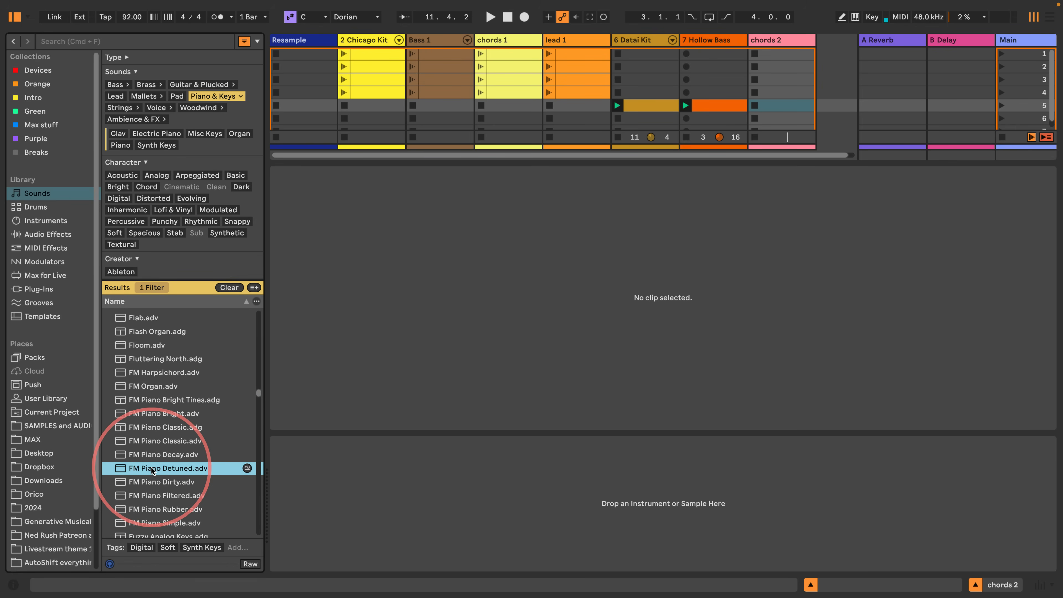
- Compare the FM keys presets by previewing FM Organ.adv, FM Harpsichord.adv and neighbouring FM Piano sounds
left_click(148, 403)
left_click(148, 386)
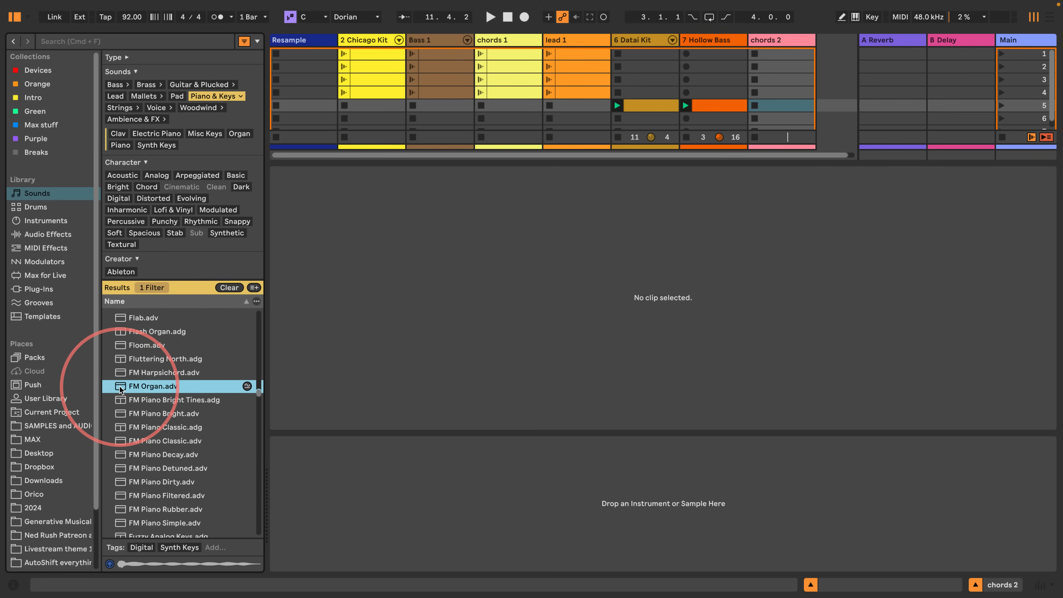
left_click(122, 453)
scroll(123, 454, "down", 3)
scroll(124, 451, "up", 3)
left_click(126, 384)
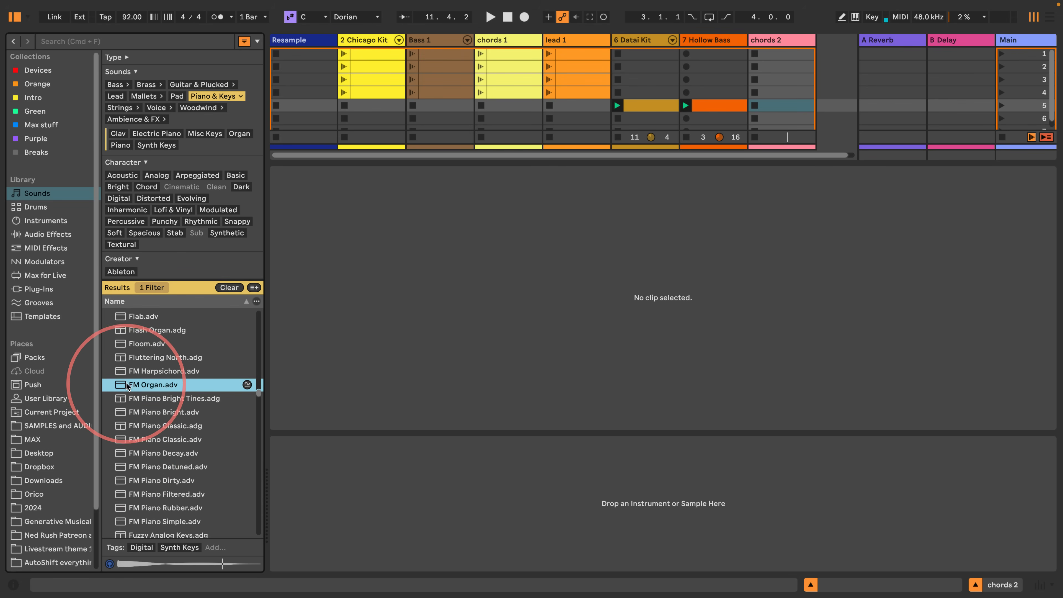
left_click(117, 371)
left_click(121, 389)
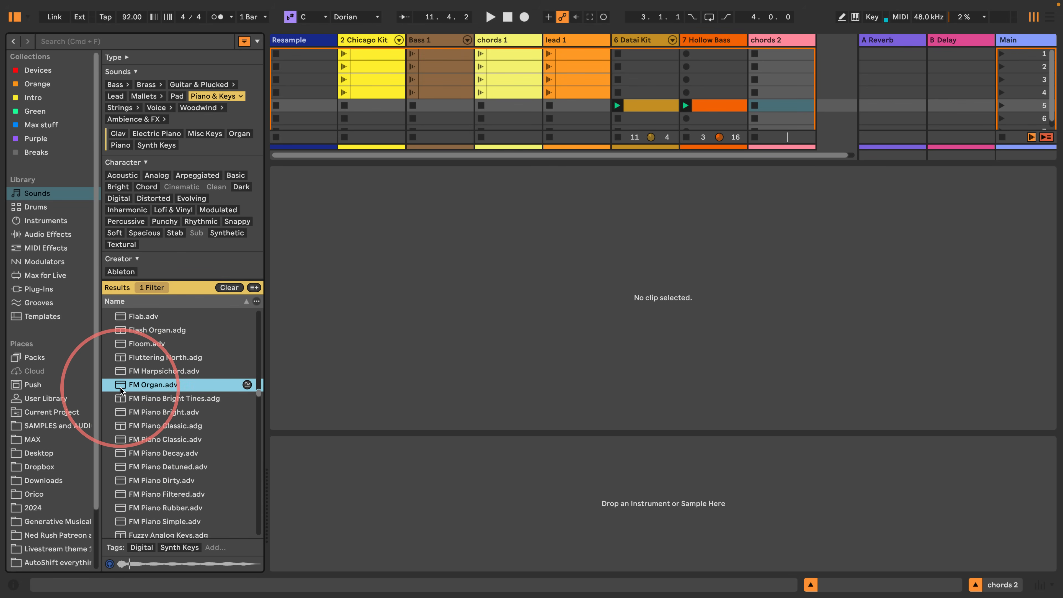
left_click(118, 372)
- Preview Fuzzy Analog Keys.adg, load it onto the chords 2 track, and hide the library
scroll(126, 435, "down", 3)
left_click(127, 444)
scroll(126, 442, "down", 3)
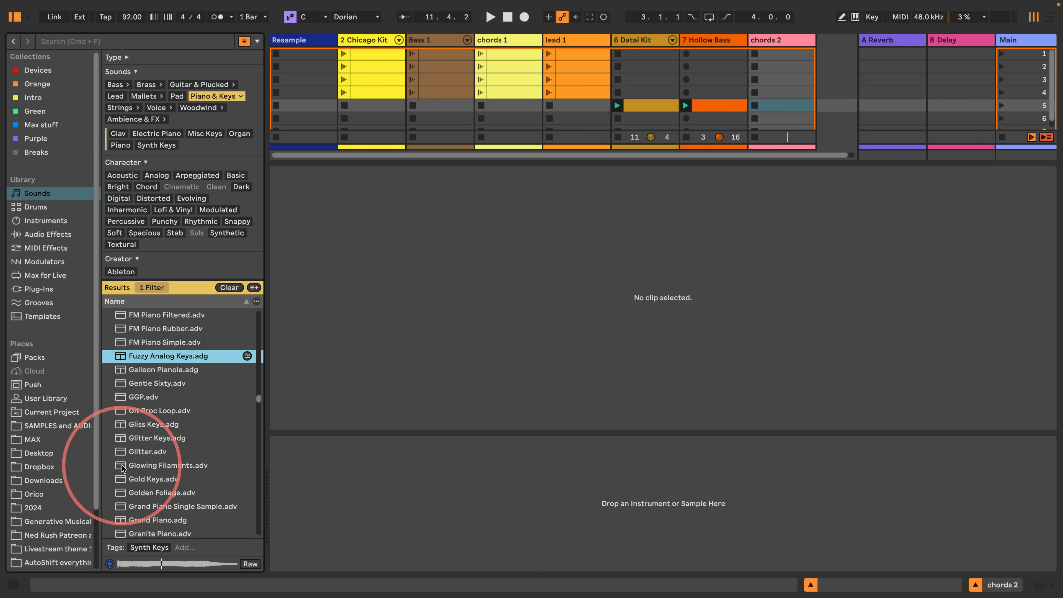
left_click_drag(125, 356, 771, 96)
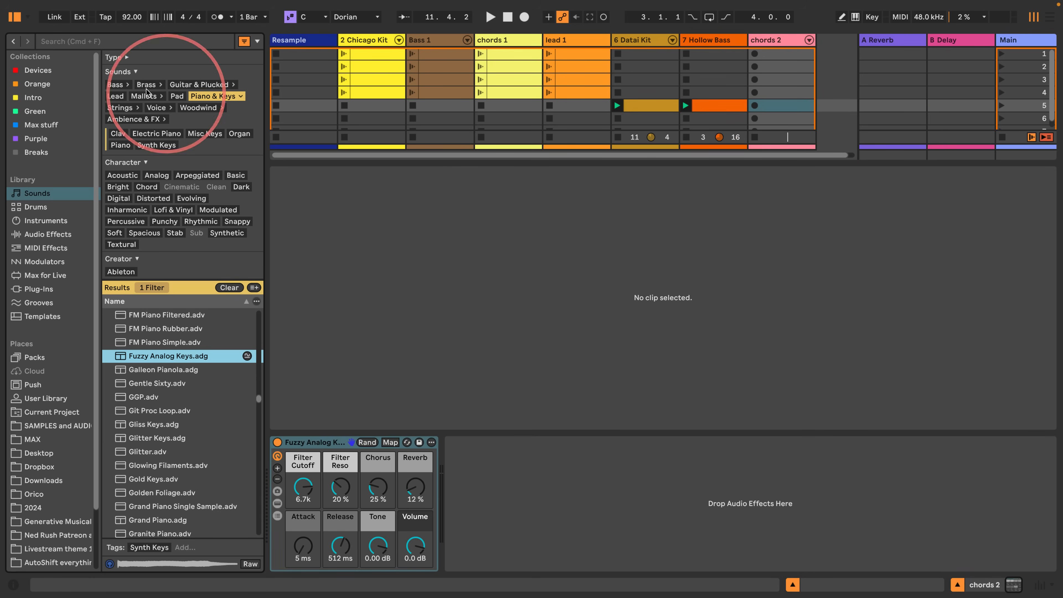
left_click(15, 17)
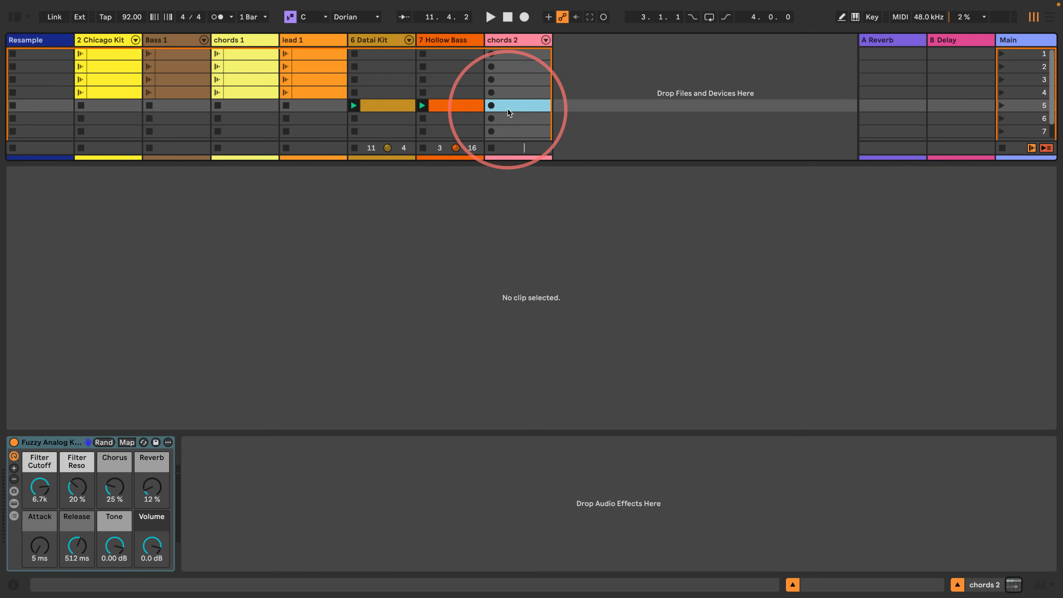
- Create an empty clip in scene 5 of the chords 2 track and set its loop length to four bars
double_click(494, 106)
left_click(75, 265)
key("Up")
key("Up")
key("Up")
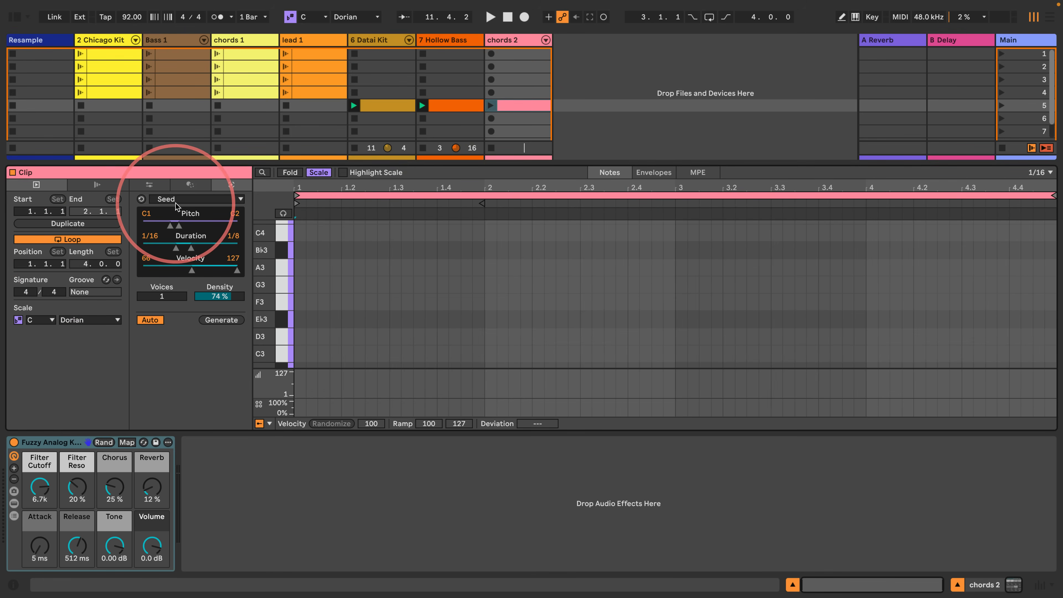
- Switch the clip's MIDI generator to Stacks and expand it to four chords across the loop
left_click(190, 199)
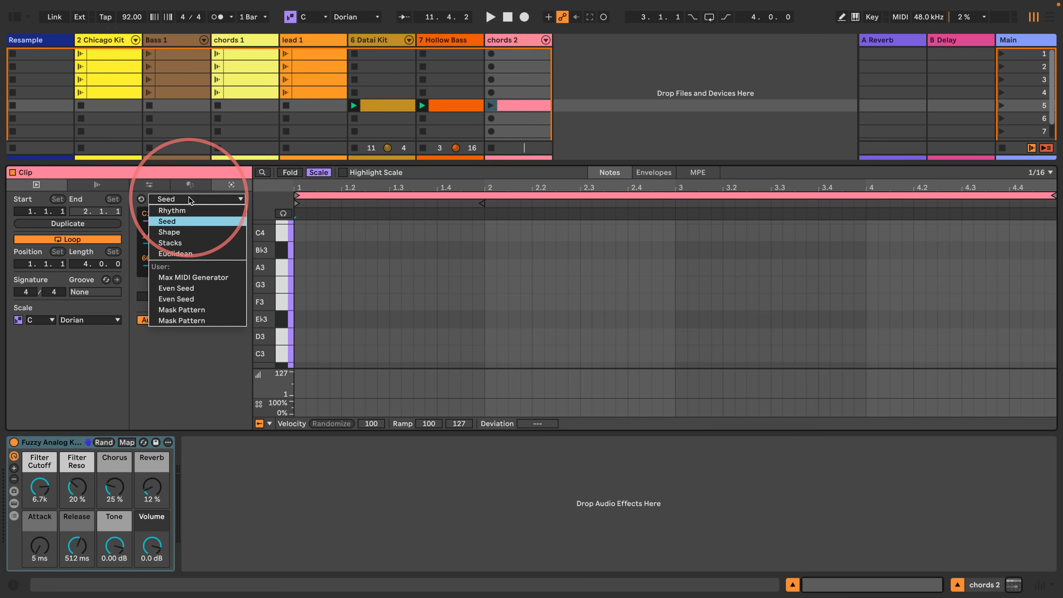
left_click(172, 243)
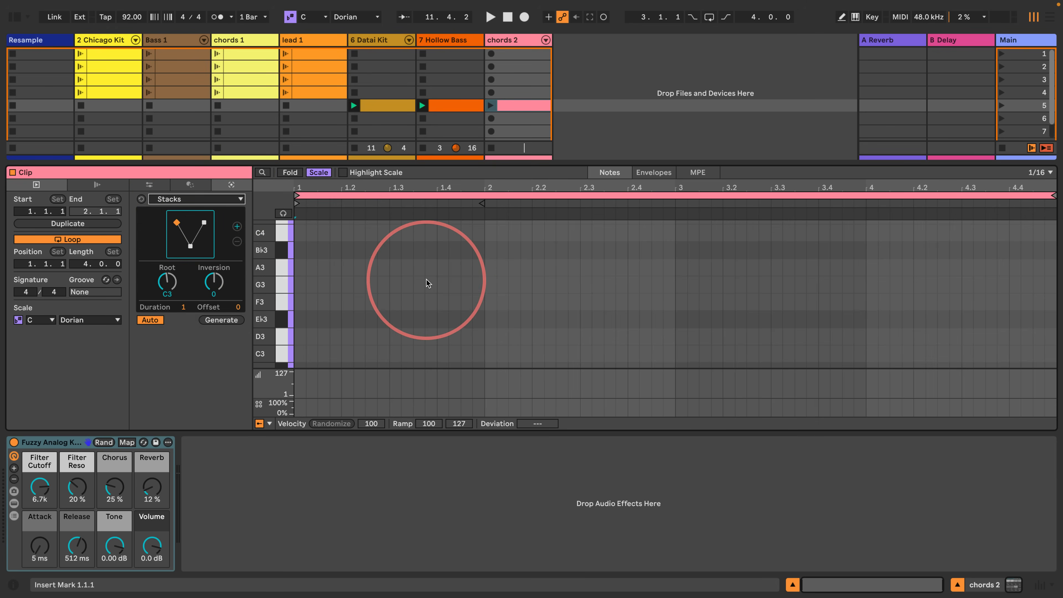
left_click(238, 227)
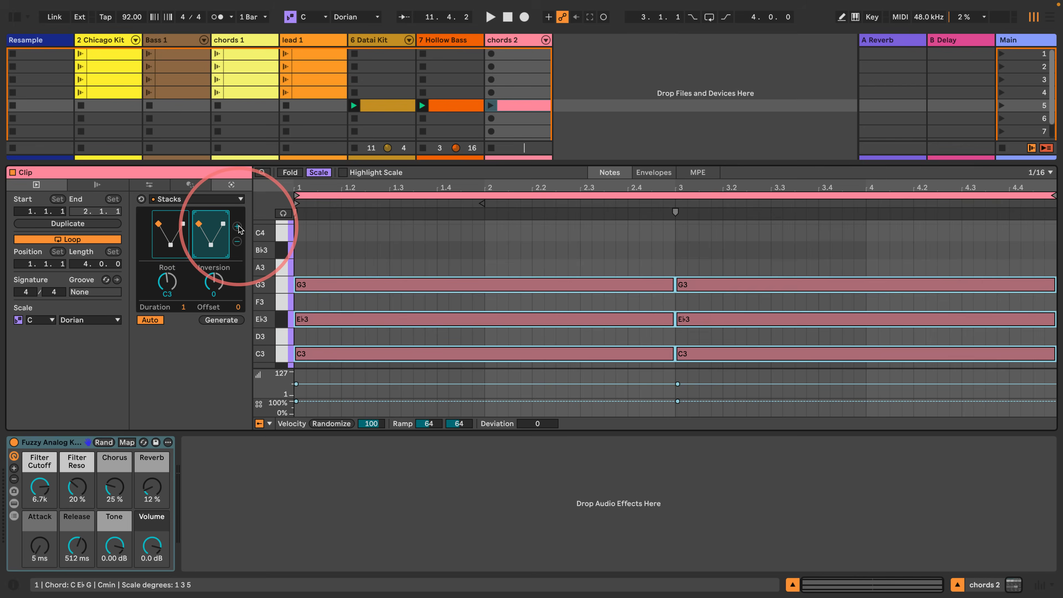
left_click(237, 227)
left_click(238, 227)
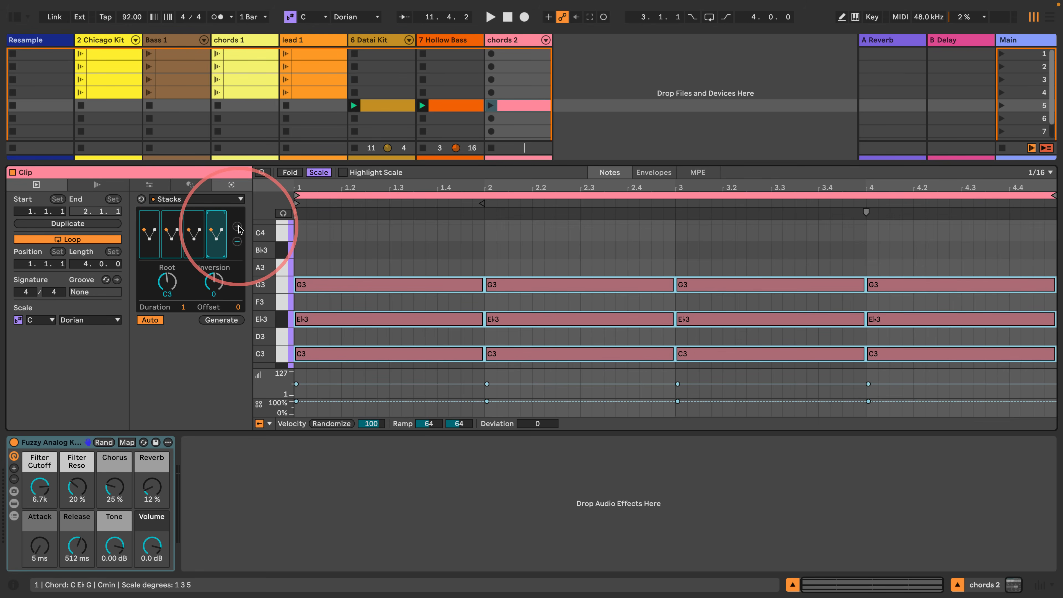
left_click(402, 254)
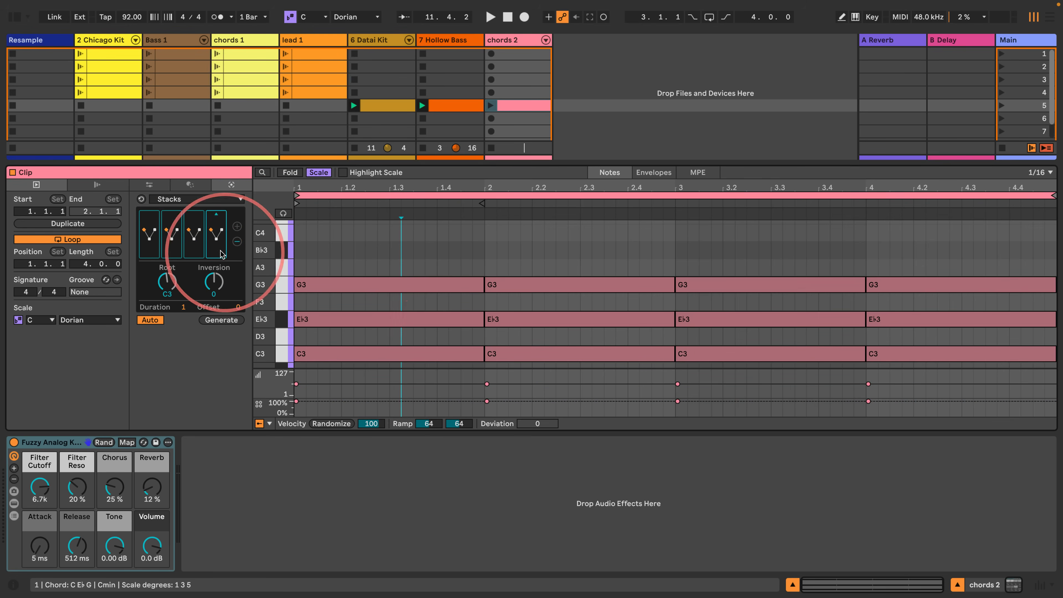
- Set chord two to D3–G3–B♭3, chord three to C3–F3–A3, and chord four to root F3 with inversion -2, and launch the chords 2 clip
left_click(176, 237)
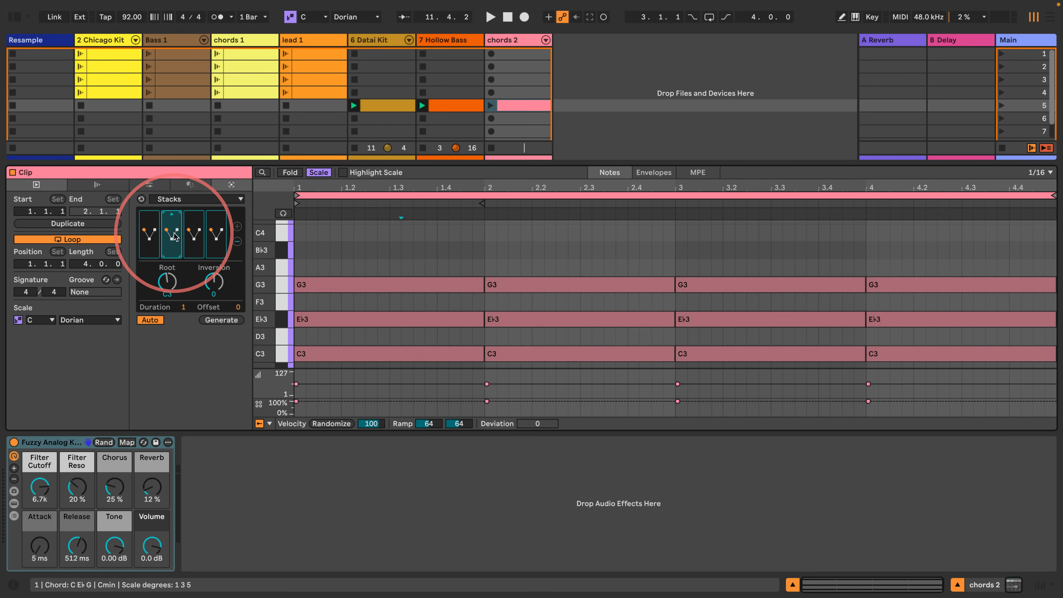
left_click_drag(167, 282, 191, 327)
left_click(196, 249)
left_click(212, 232)
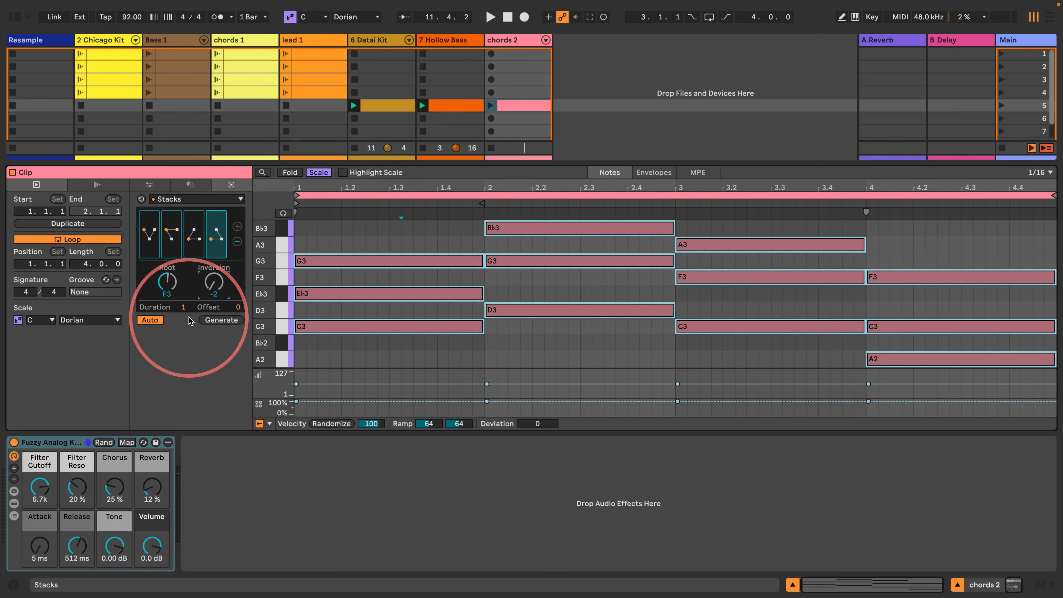
left_click(491, 106)
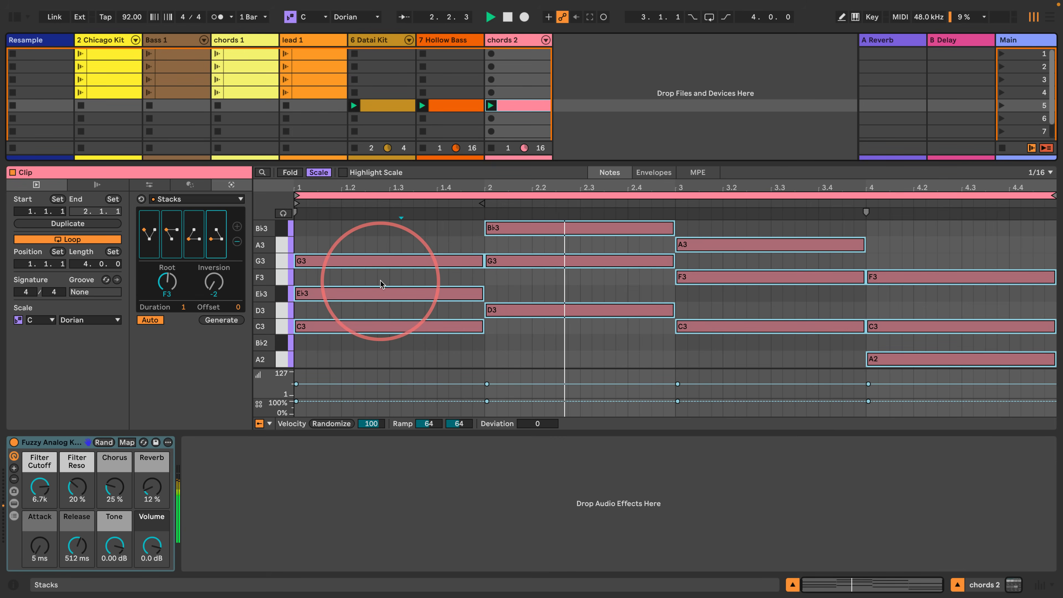
- Show the mixer with its sends and play scene 5 while examining the C3 notes in the chords 2 clip
left_click(1040, 585)
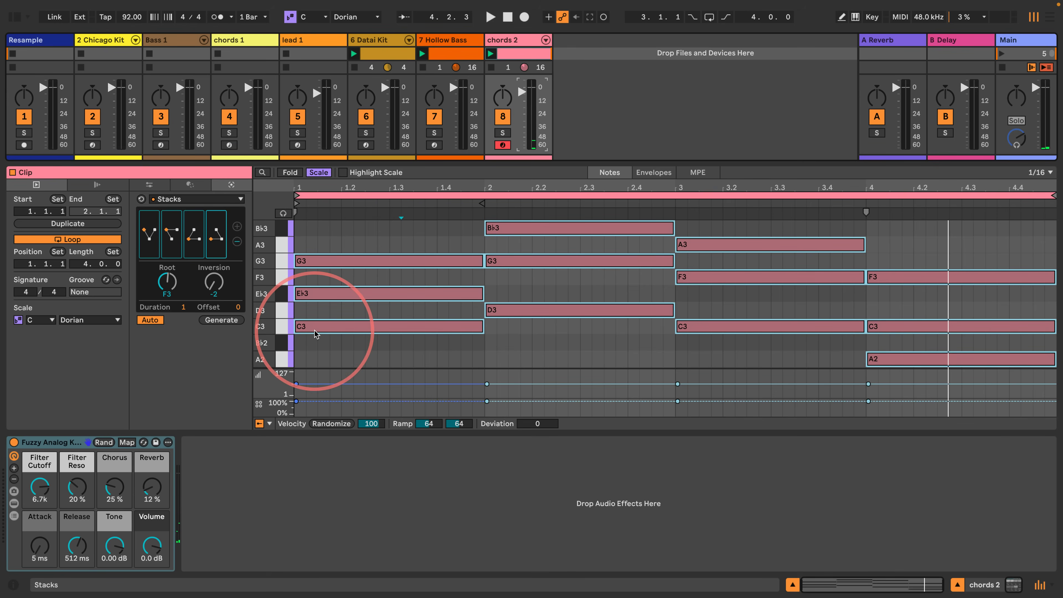
left_click(281, 327)
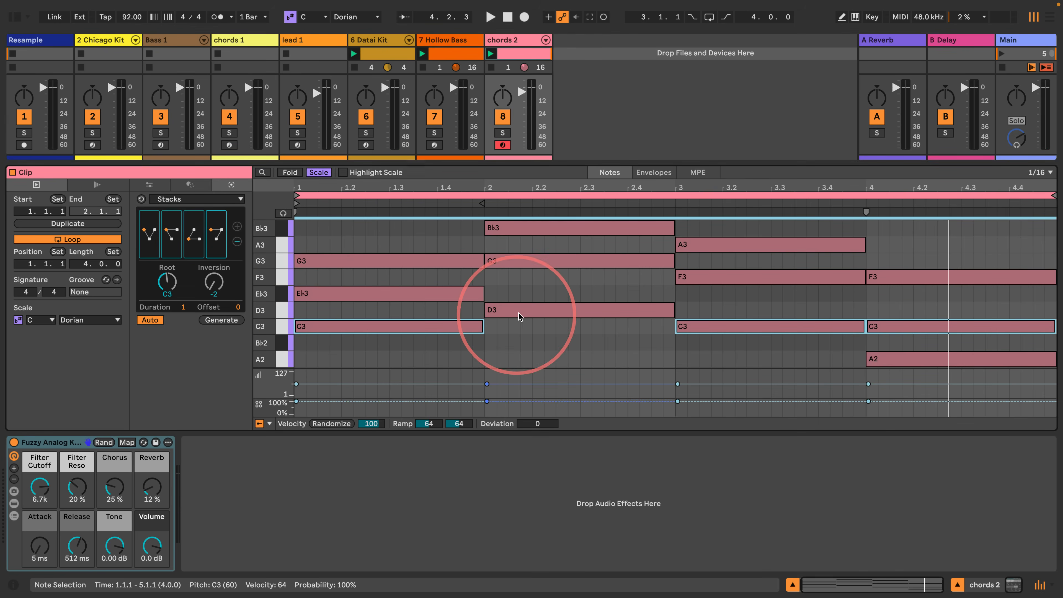
left_click(498, 310)
left_click(712, 327)
key("space")
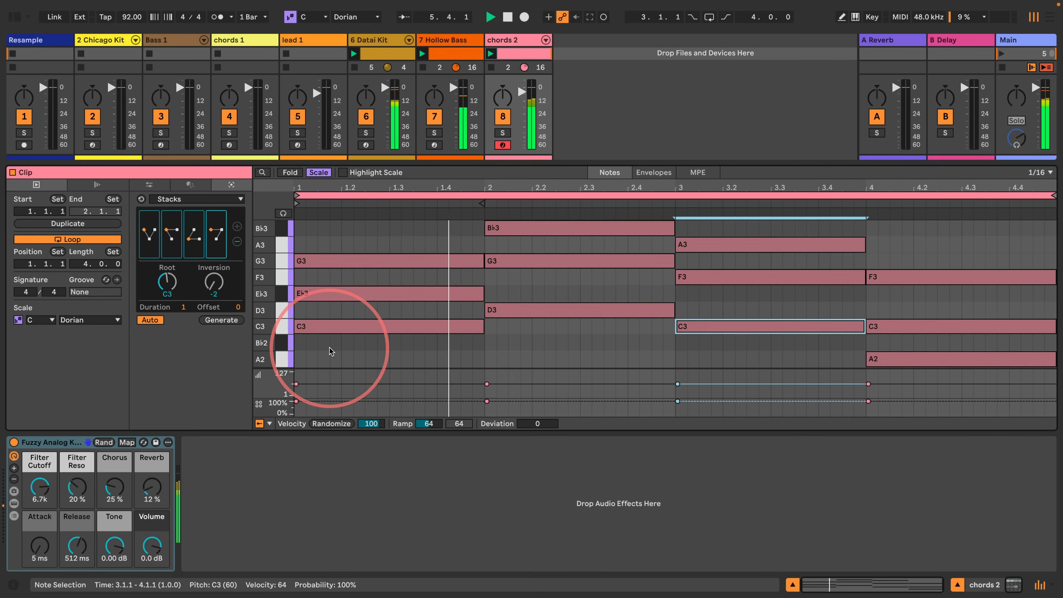
left_click_drag(193, 163, 190, 214)
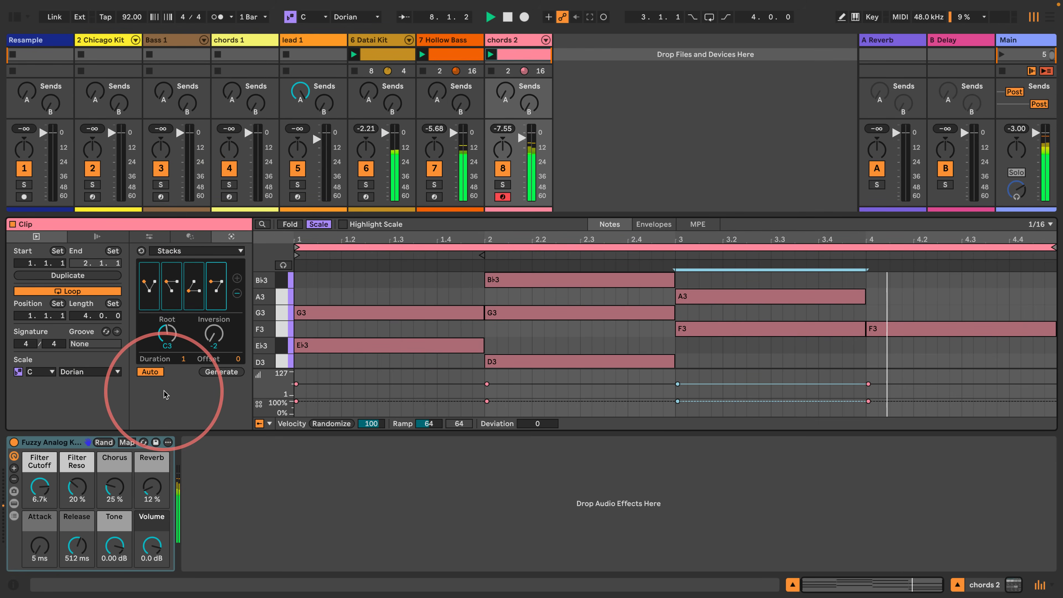
left_click_drag(285, 333, 266, 312)
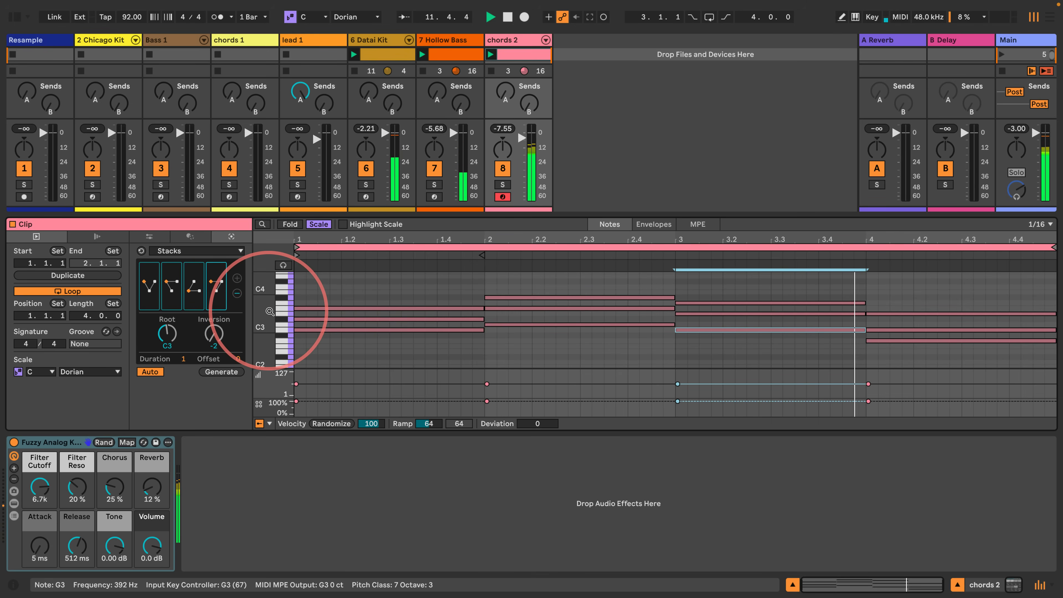
- Filter the sound library to Lead, preview Mirror Girl.adg, load it as a new track after chords 2, and hide the library
left_click(14, 17)
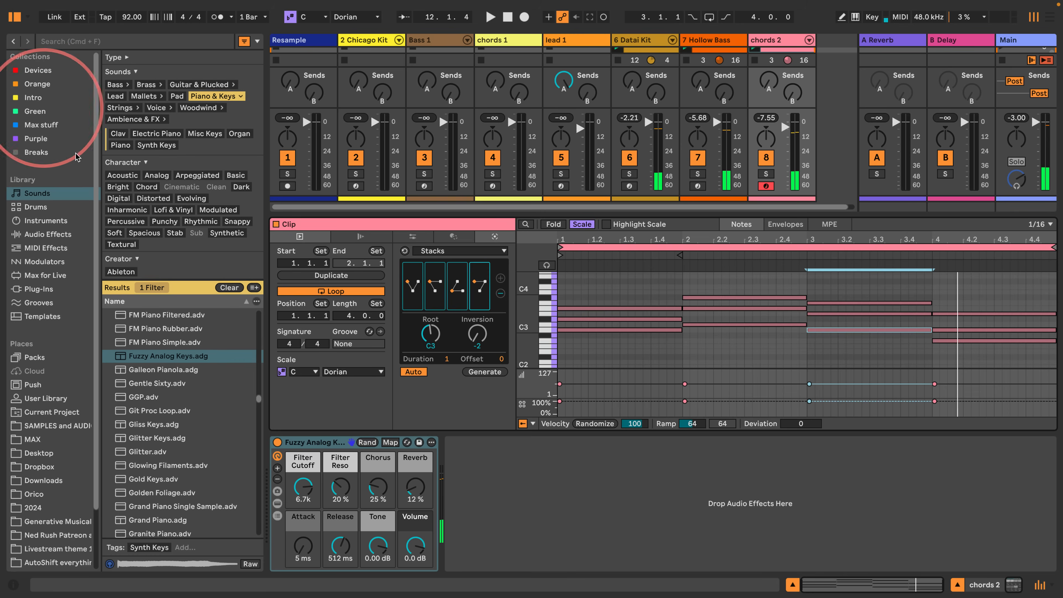
left_click(116, 95)
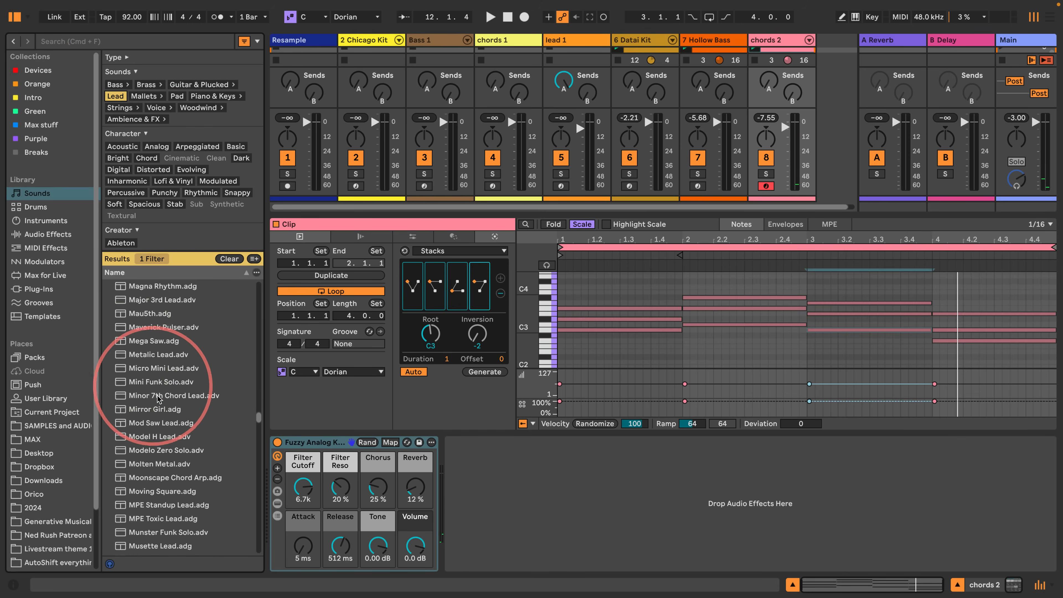
left_click(155, 409)
scroll(156, 411, "down", 3)
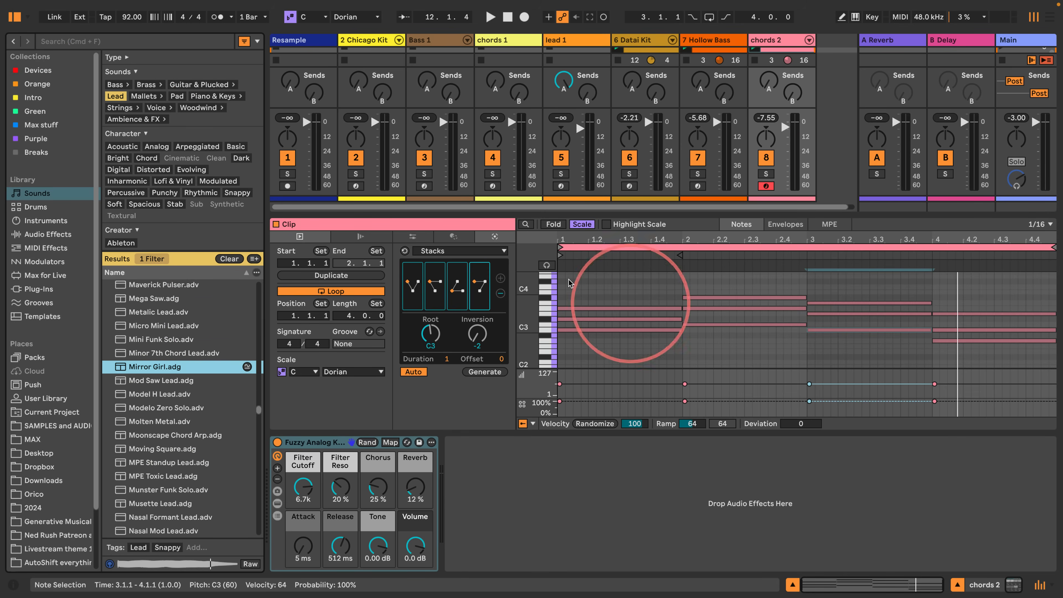
left_click_drag(111, 367, 827, 84)
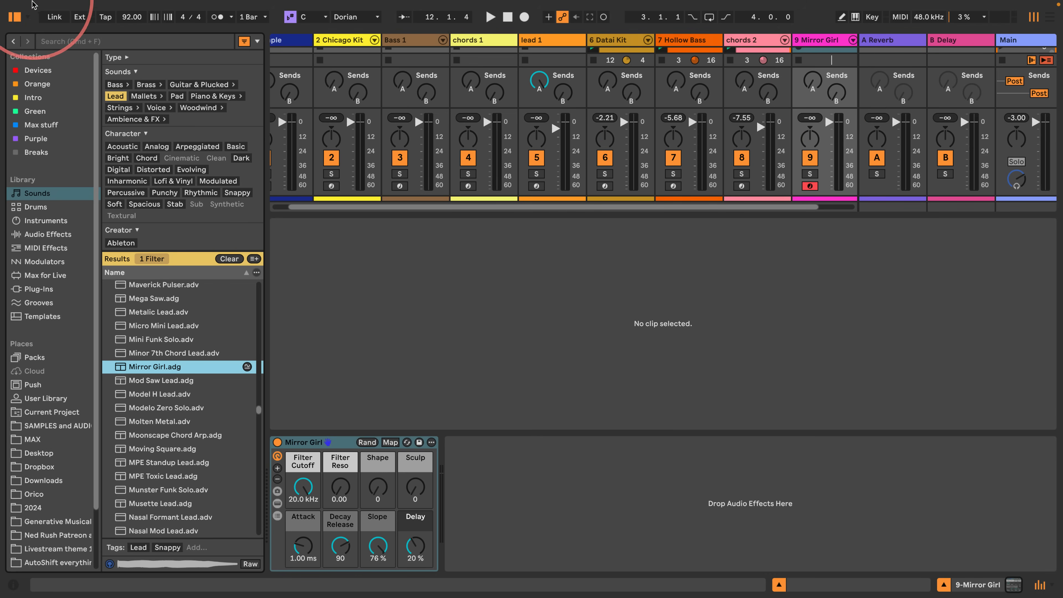
left_click(15, 17)
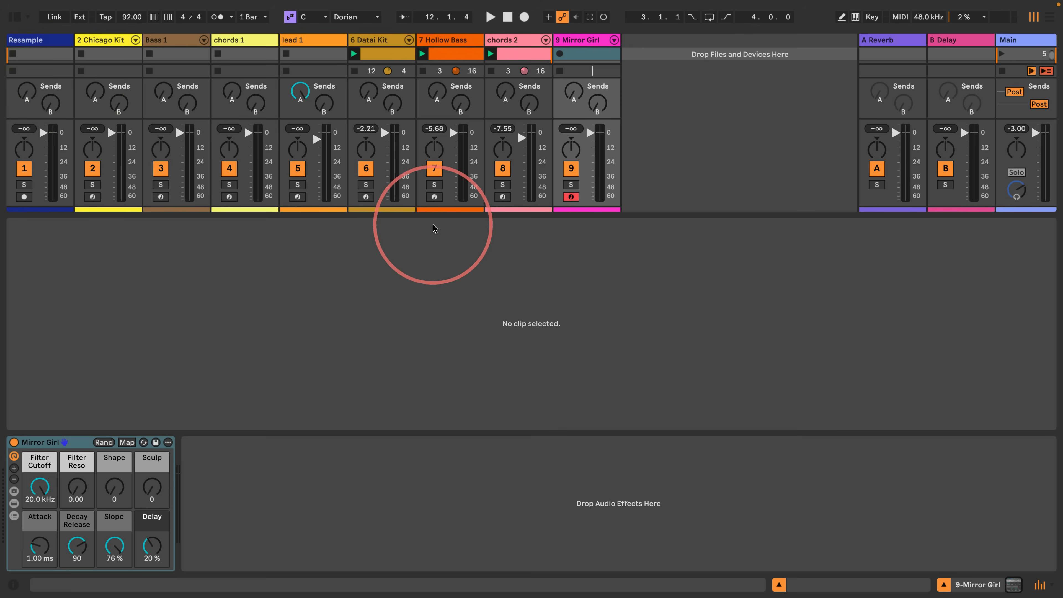
- Create an empty clip in scene 5 of the Mirror Girl track and set its loop length to four bars
left_click_drag(427, 211, 422, 295)
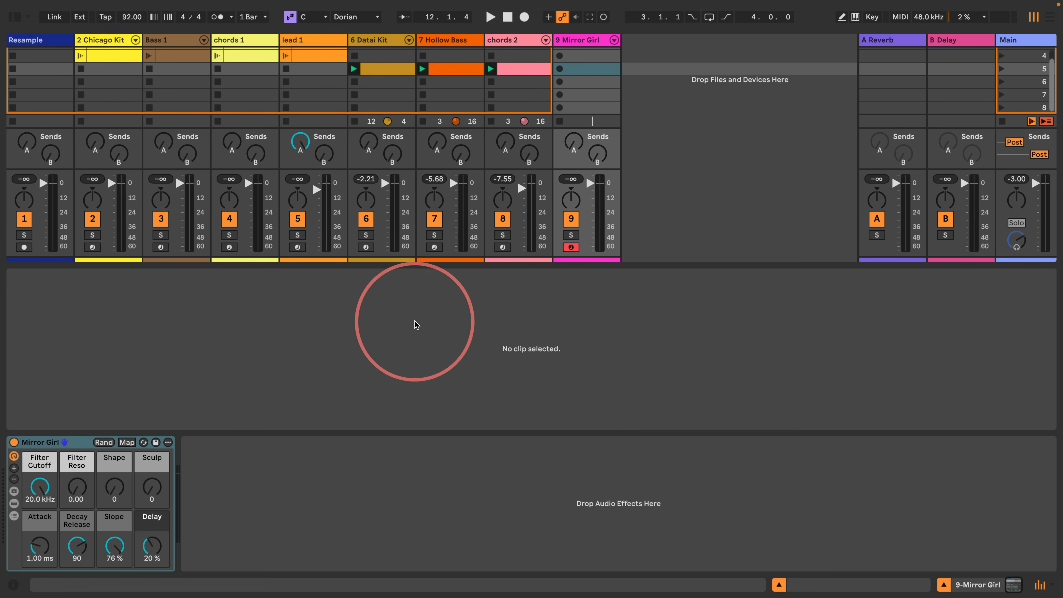
double_click(591, 68)
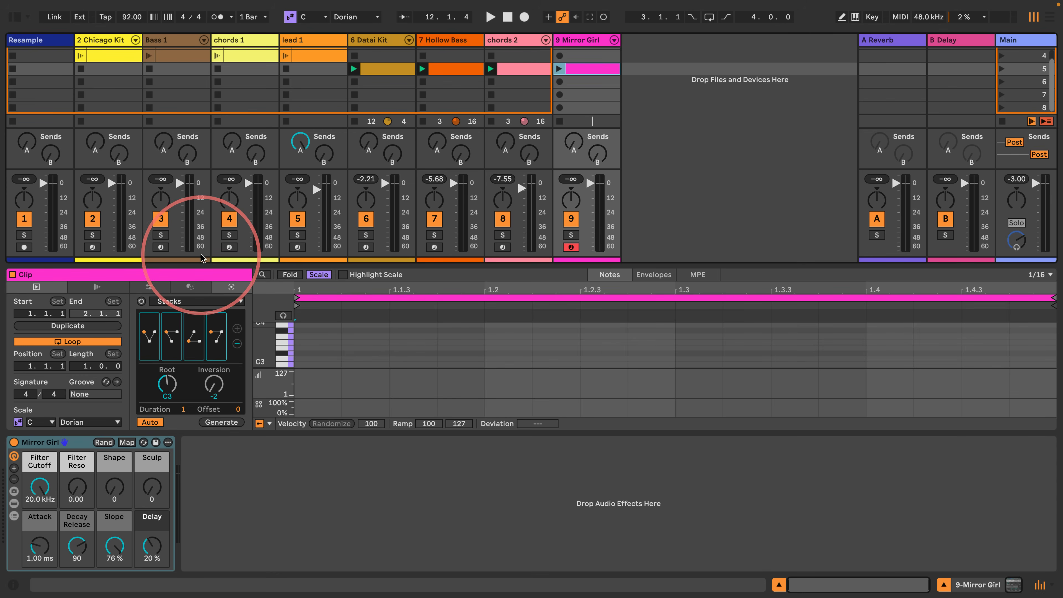
left_click_drag(78, 368, 78, 361)
- Generate Seed notes in the Mirror Girl clip with pitch C3–C4, velocity 38–73 and 48% density, and launch the clip
left_click(197, 302)
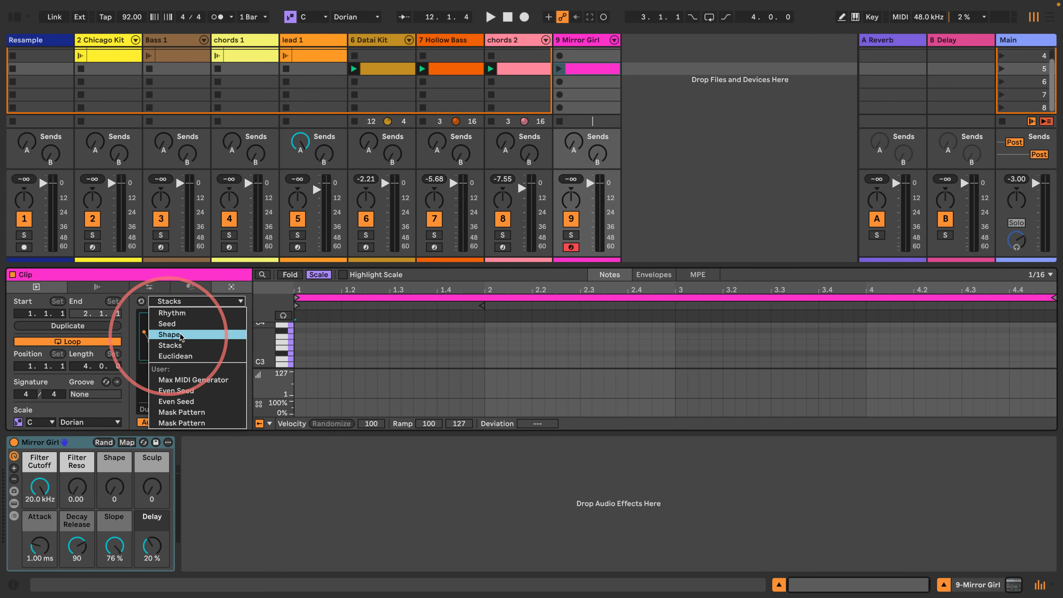
left_click(186, 323)
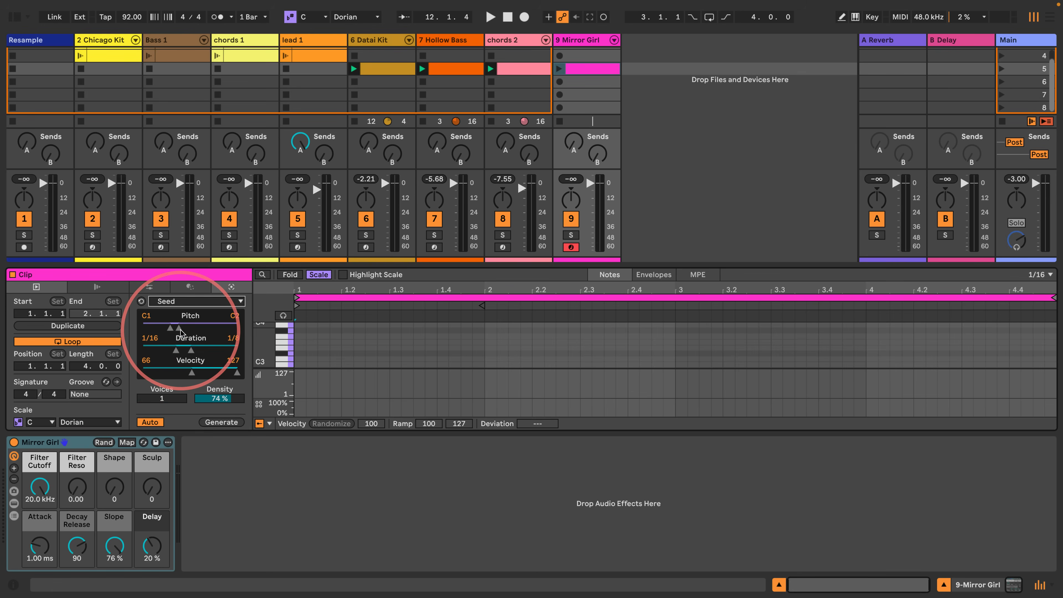
mouse_move(179, 329)
left_mouse_down()
mouse_move(197, 329)
mouse_move(187, 329)
left_mouse_up()
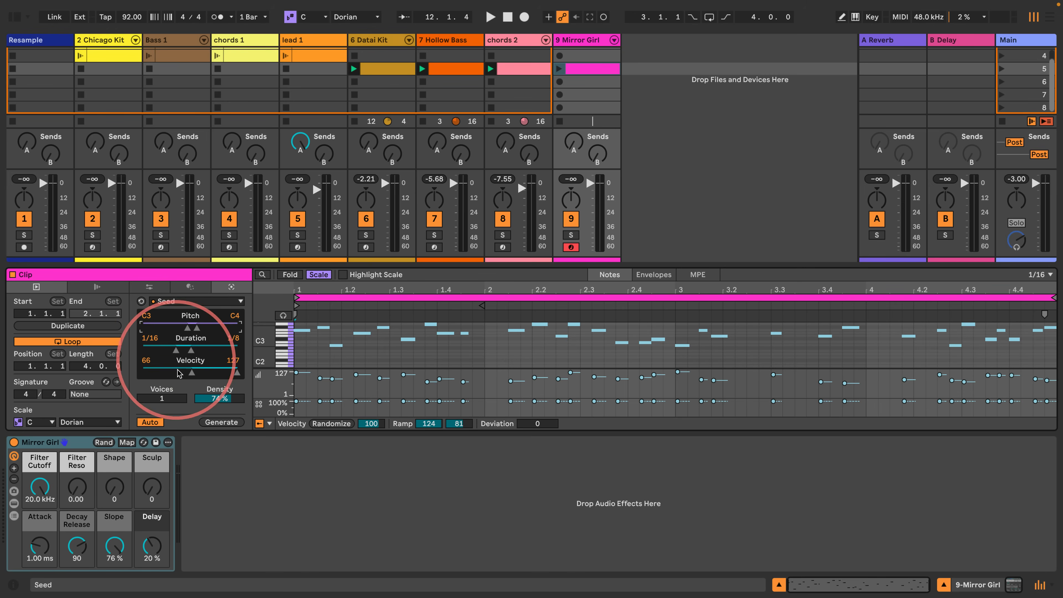
left_click_drag(191, 373, 215, 402)
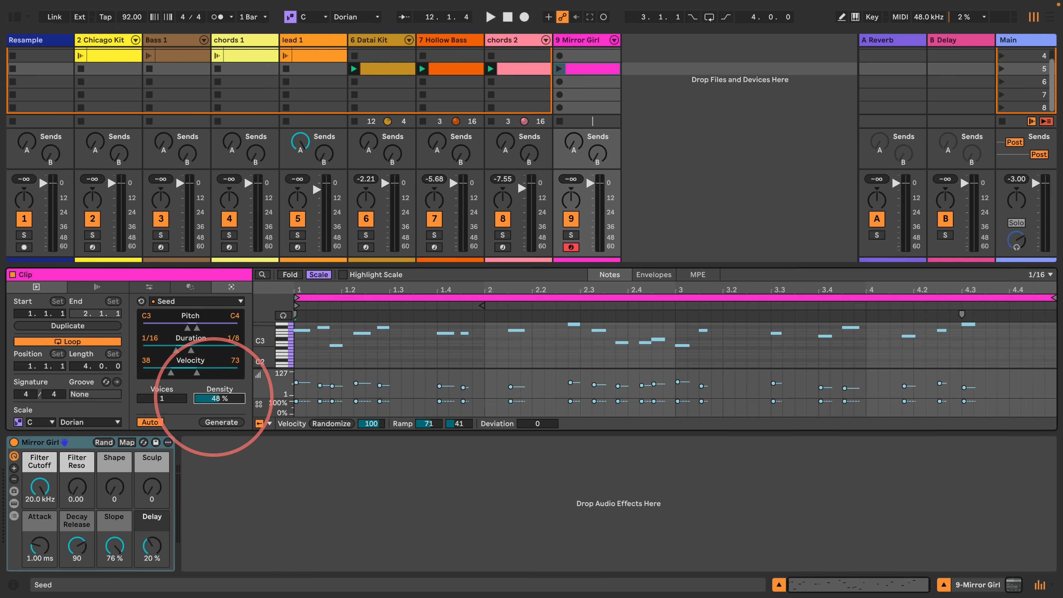
left_click(559, 68)
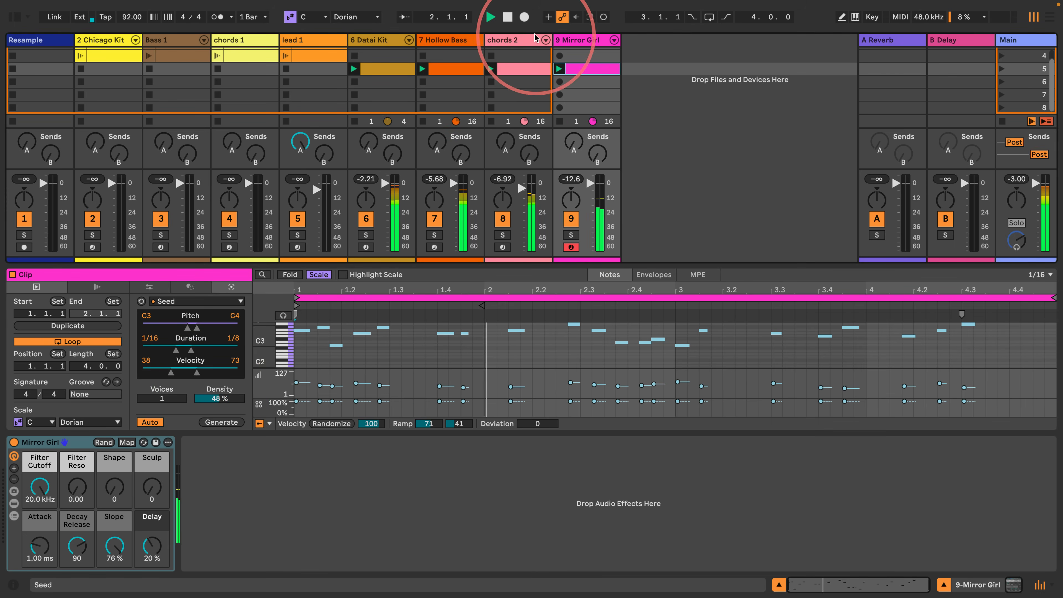
- Lower the filter cutoff of Fuzzy Analog Keys on the chords 2 track to 540 and play the scene from the start
left_click(513, 39)
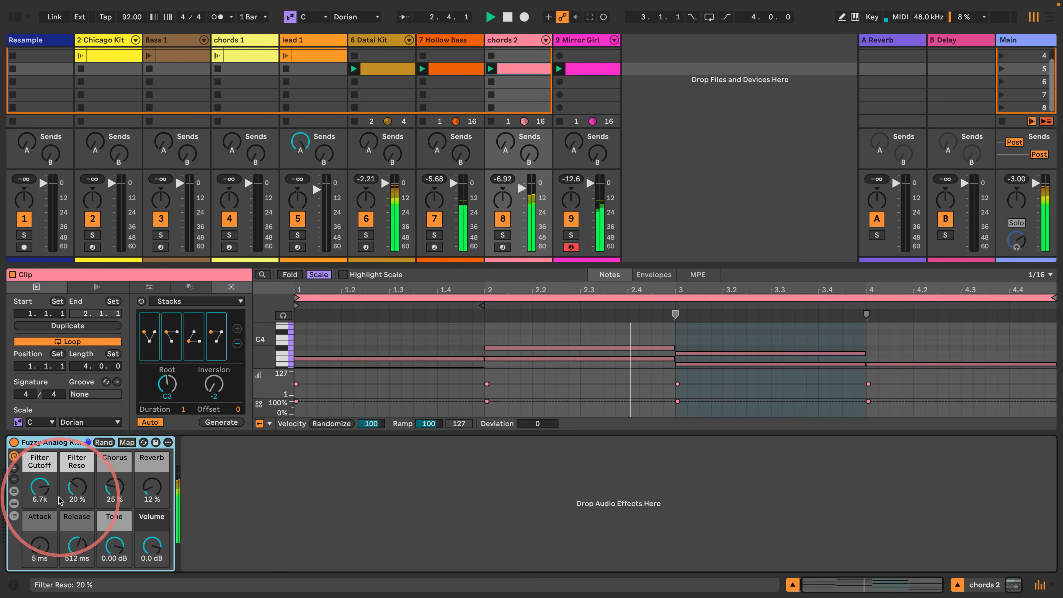
left_click_drag(40, 487, 40, 526)
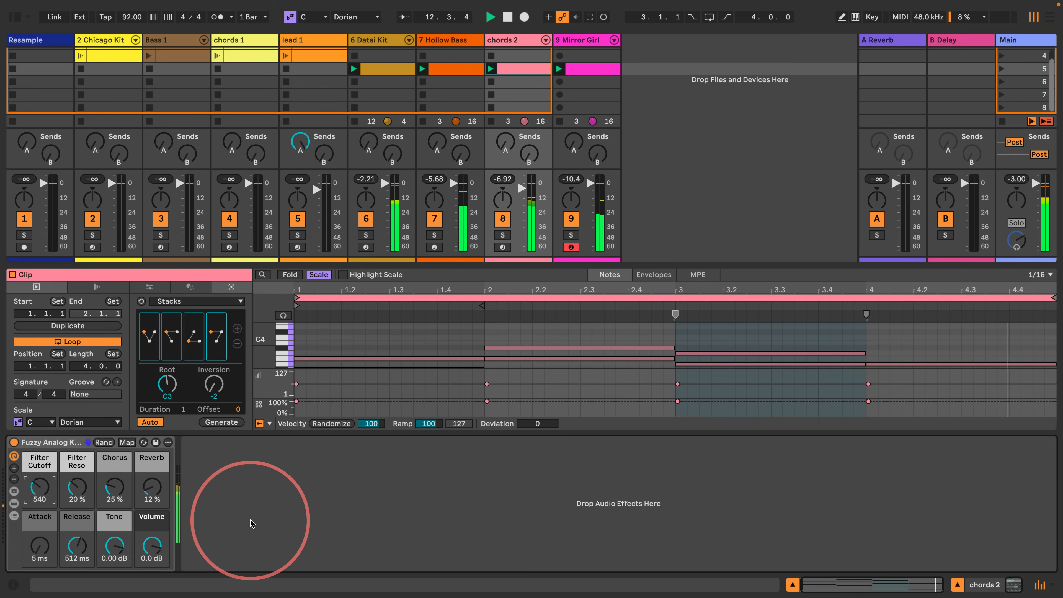
key("space")
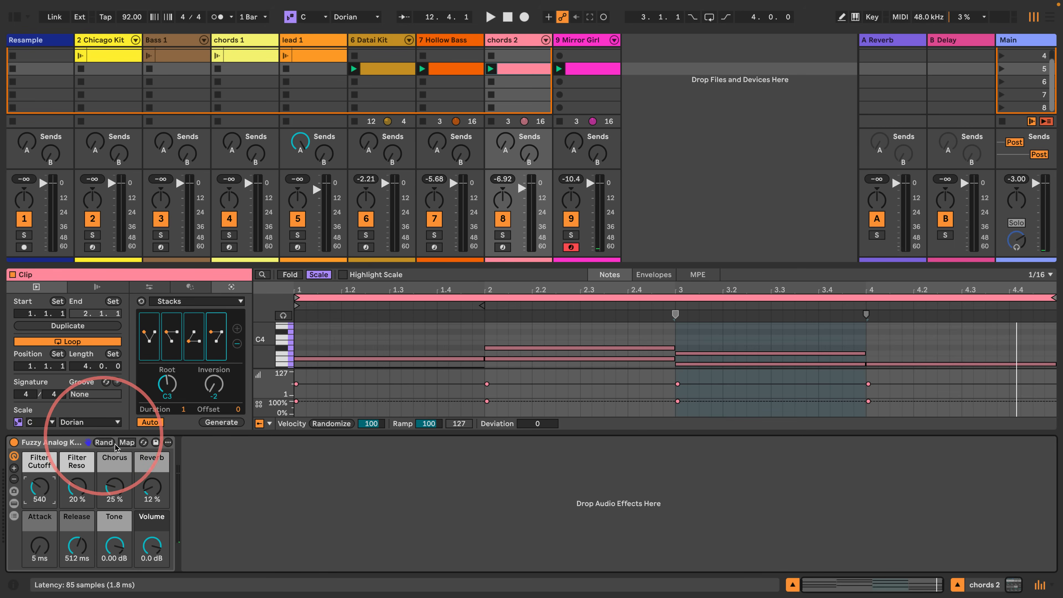
key("space")
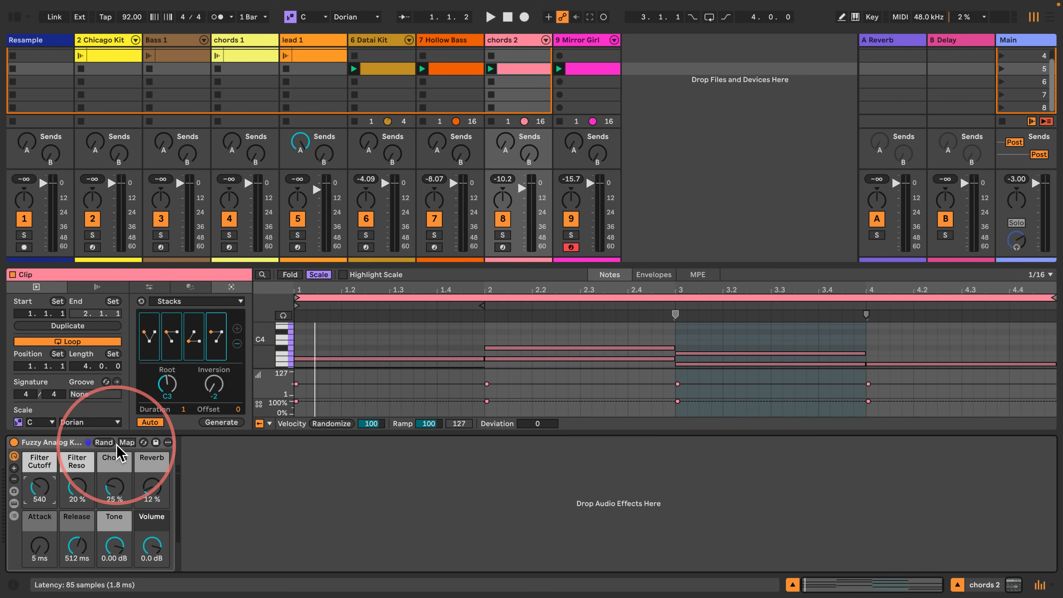
key("space")
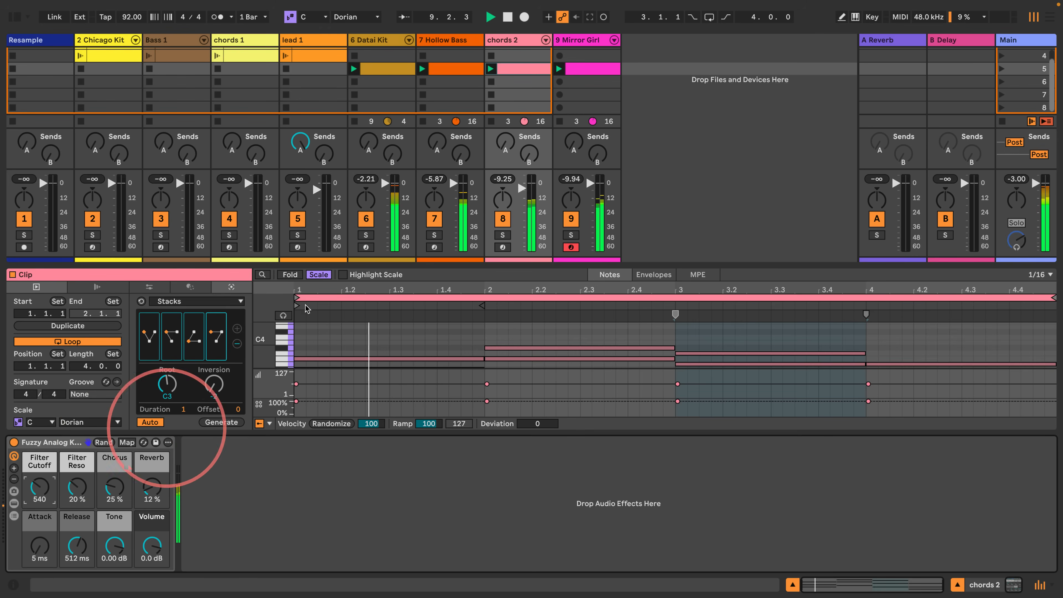
- Set Mirror Girl's Shape to 10 and Sculp to 53 while the scene plays, and stop playback
left_click(577, 41)
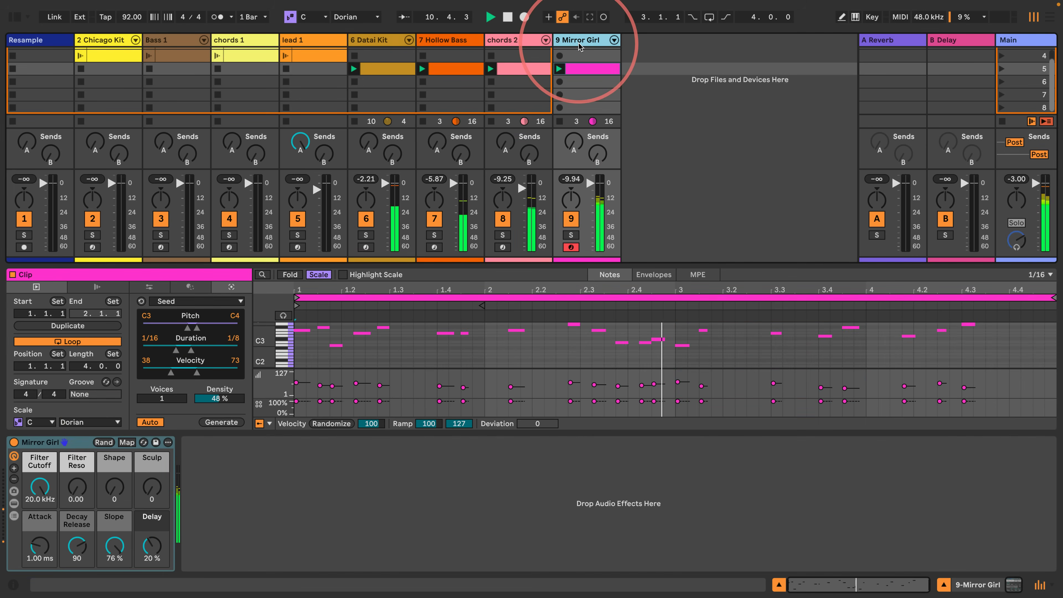
left_click_drag(114, 488, 148, 458)
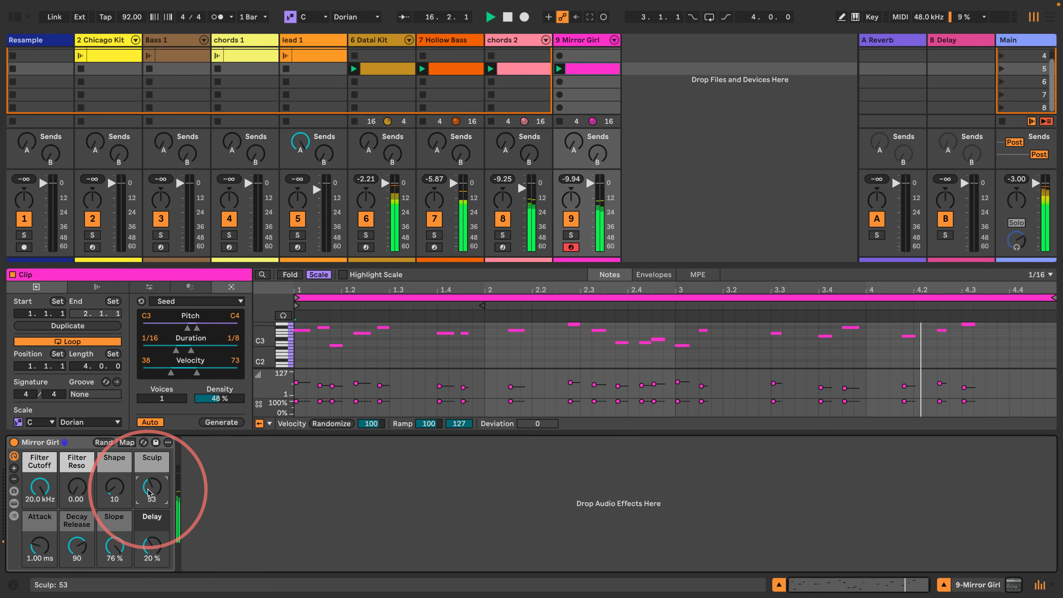
key("space")
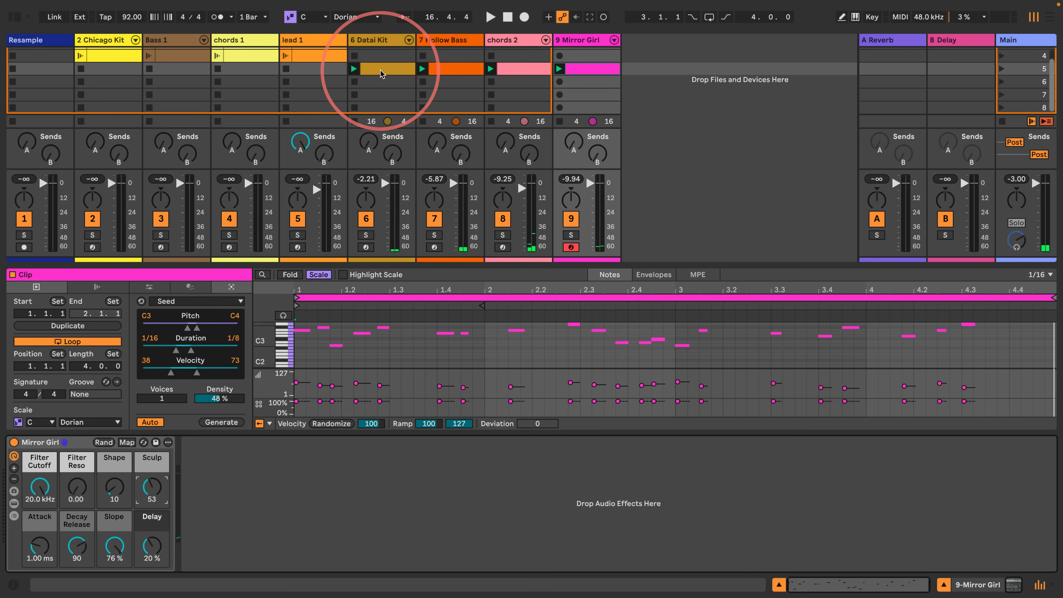
- Copy the Datai Kit clip from scene 5 to scene 6 and stop all clips
left_click_drag(381, 72, 376, 82)
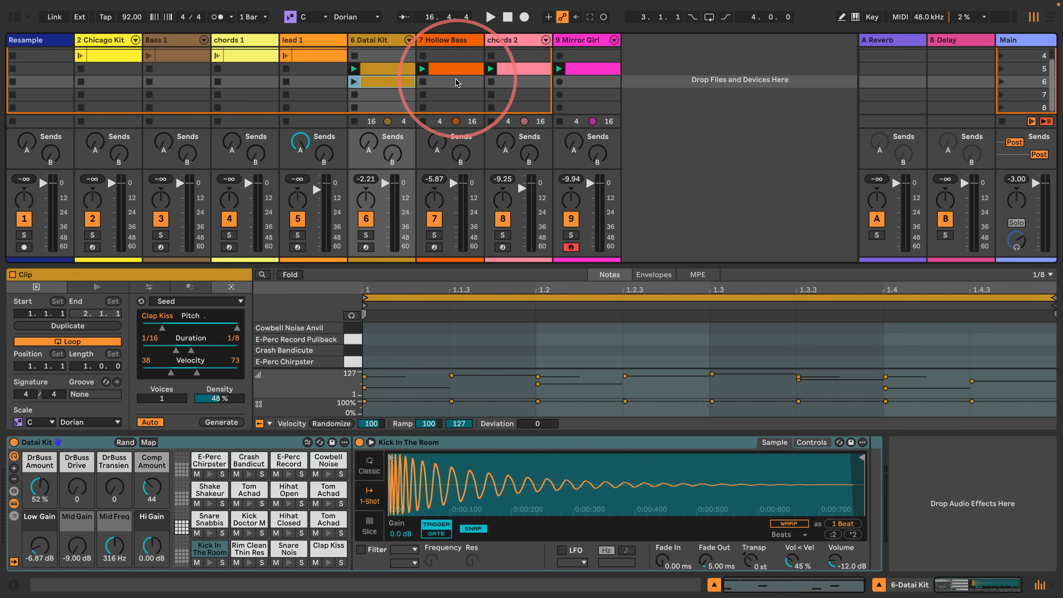
left_click(1003, 123)
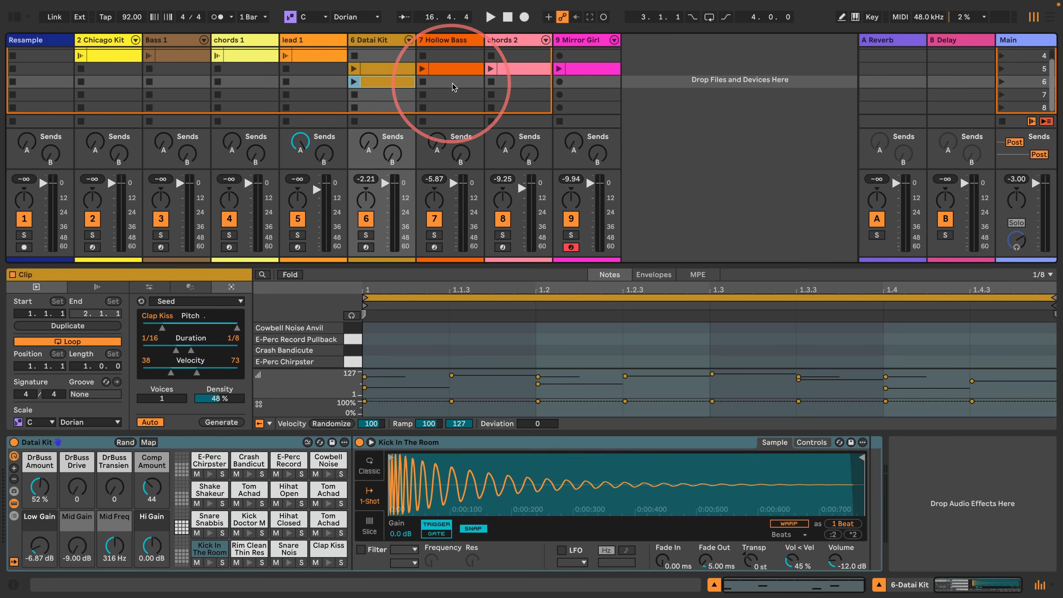
- Create an empty clip in scene 6 of the Hollow Bass track and set its loop length to four bars
double_click(442, 83)
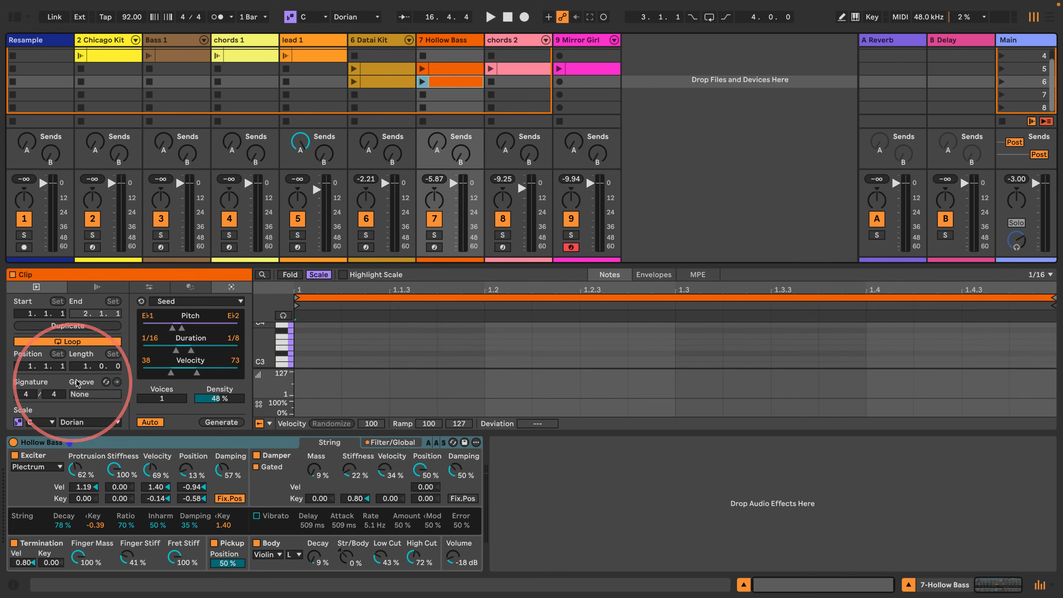
left_click(77, 366)
key("Up")
key("Up")
key("Up")
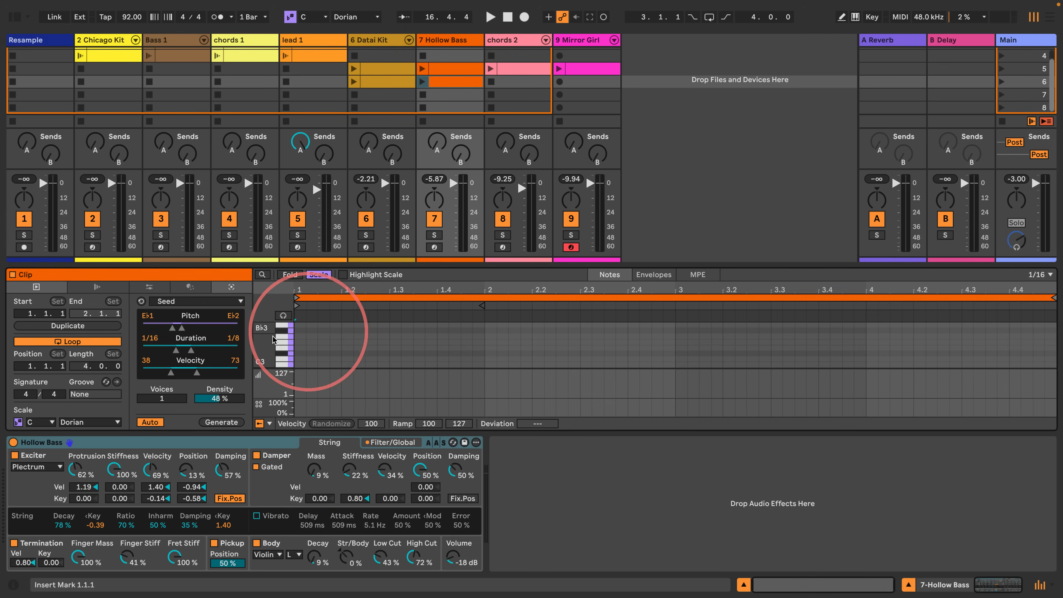
- Set the Hollow Bass clip's scale root to D#/E♭ and generate a Seed bass pattern from D#1 to D#2
left_click(42, 421)
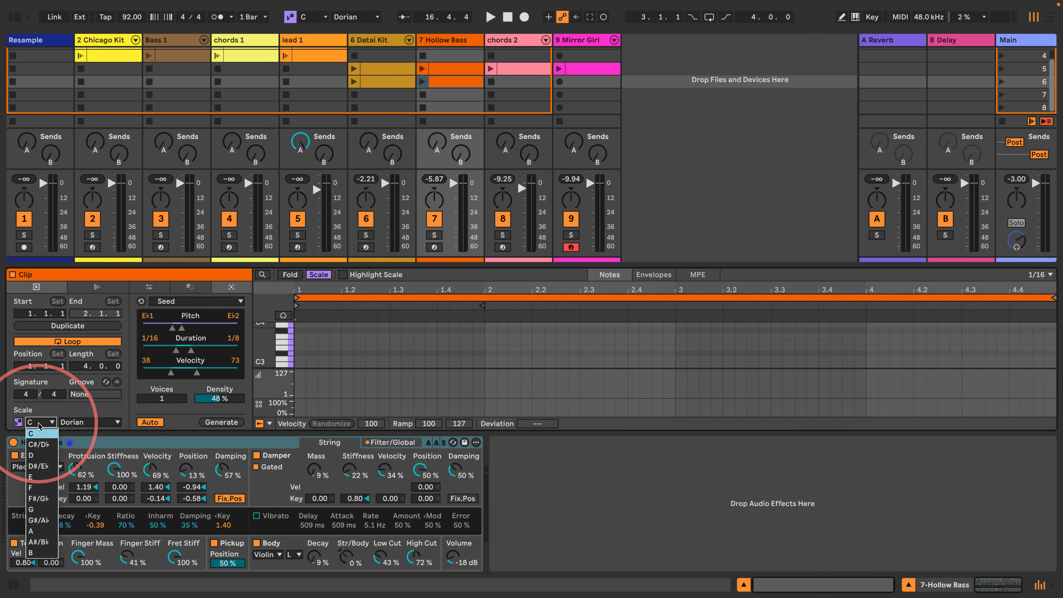
left_click(38, 466)
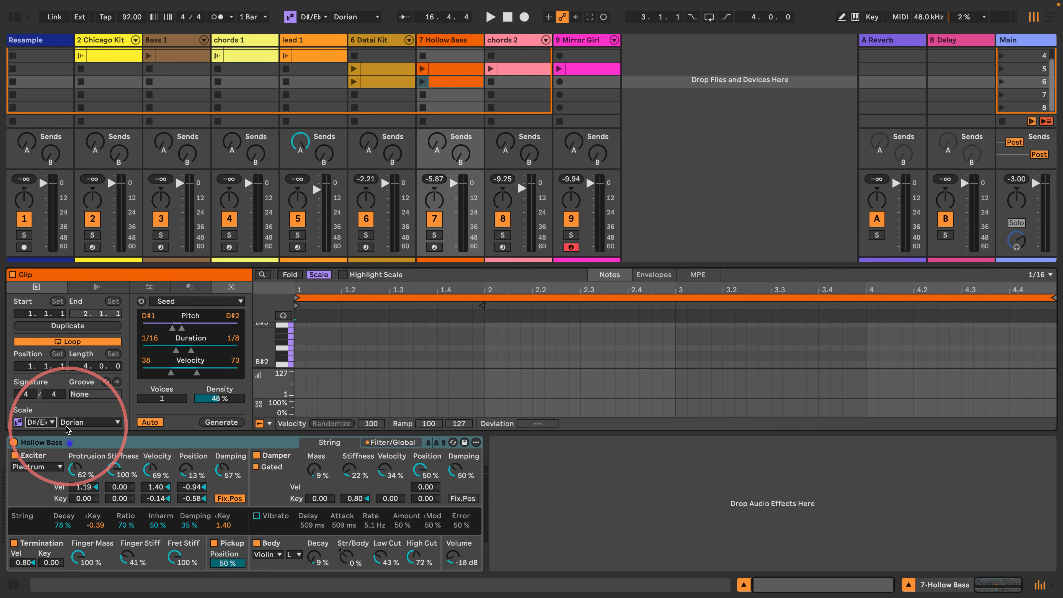
left_click_drag(247, 265, 247, 192)
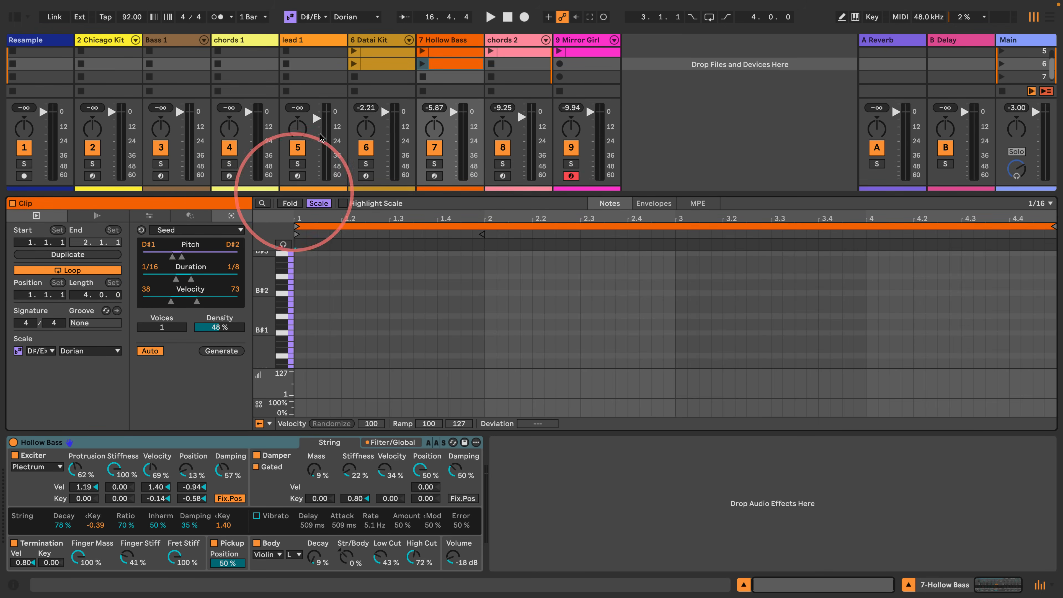
left_click(219, 352)
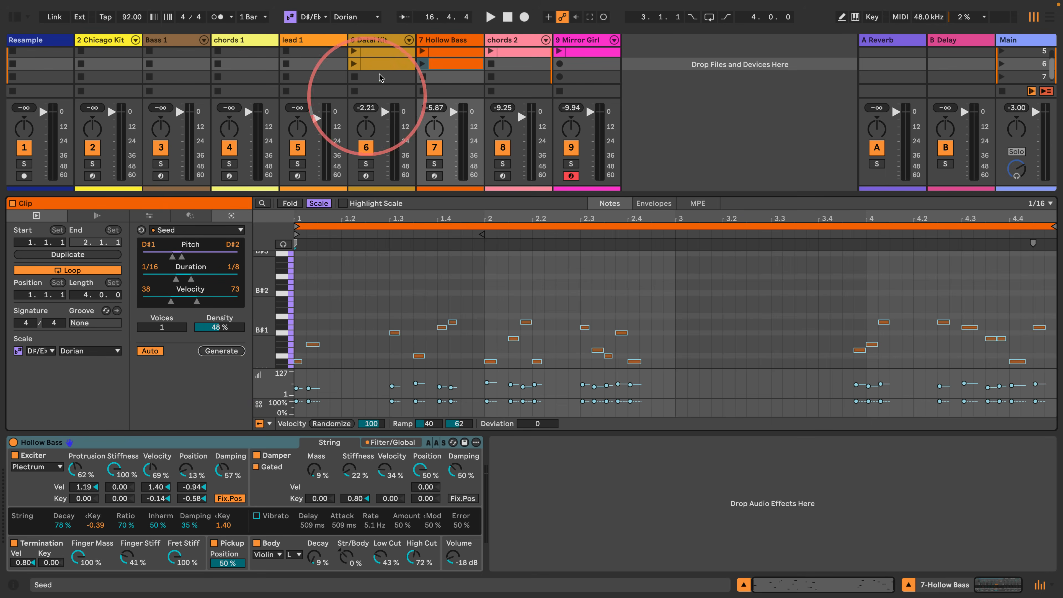
- Launch the scene 6 Datai Kit and Hollow Bass clips together, and display the Hollow Bass clip
left_click(396, 64)
left_click(448, 64, "shift")
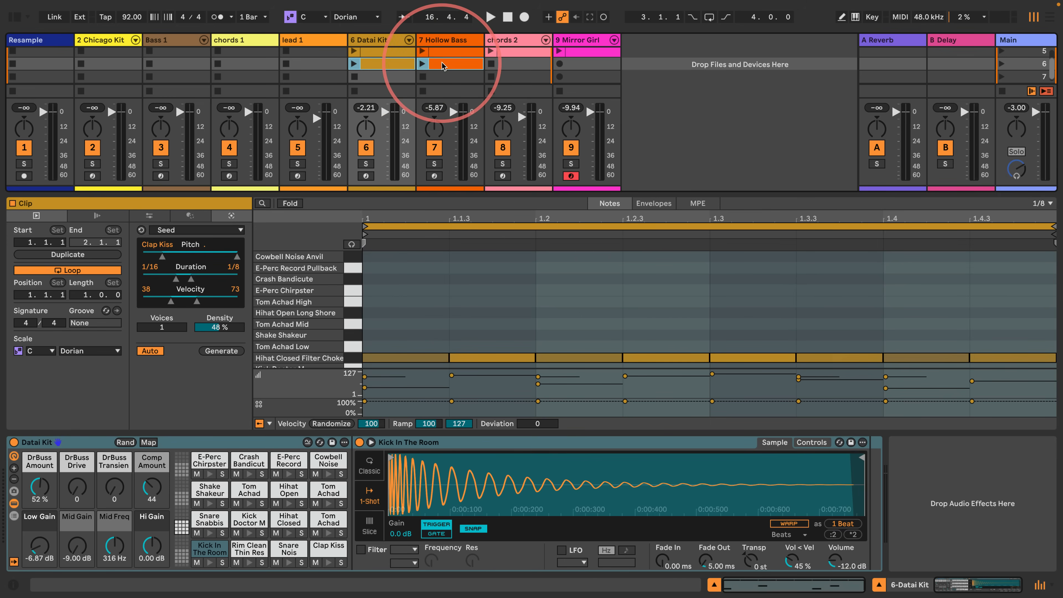
key("Return")
left_click(460, 72)
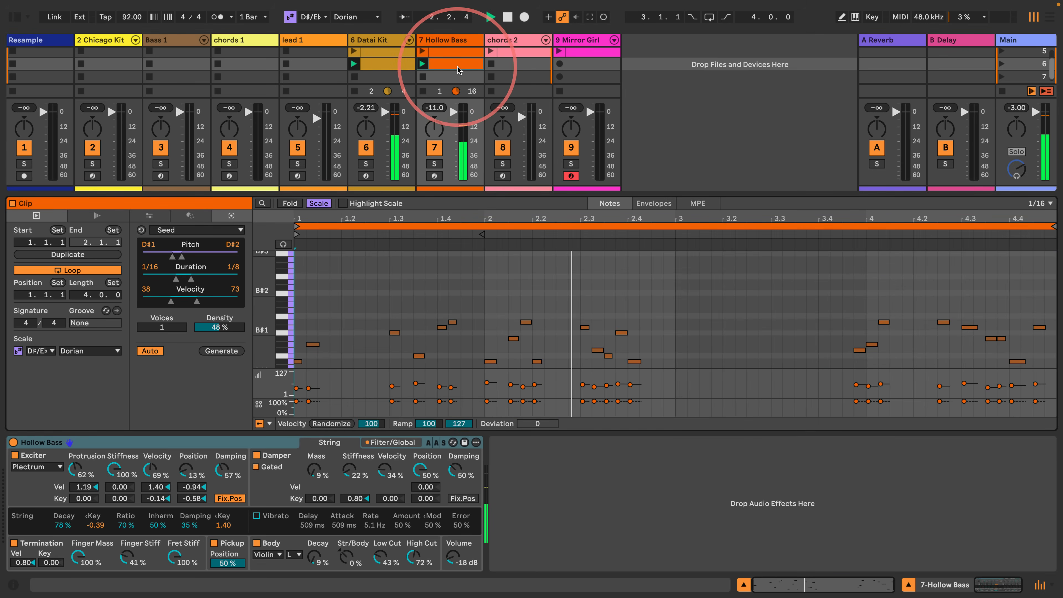
- Create an empty clip in scene 6 of the chords 2 track, with D#/E♭ as its scale root and a four-bar loop
double_click(498, 64)
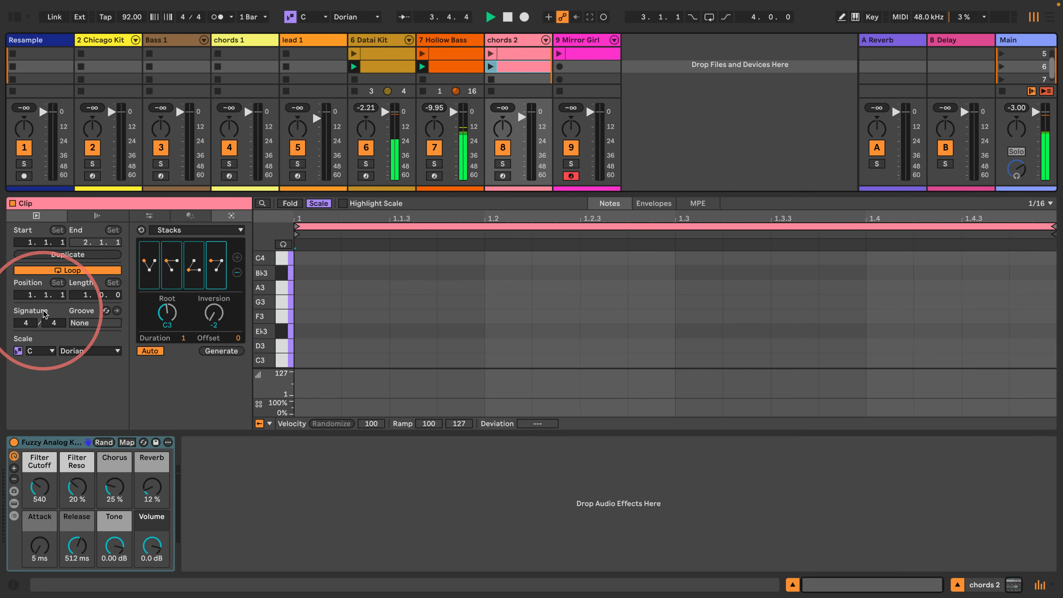
left_click(42, 351)
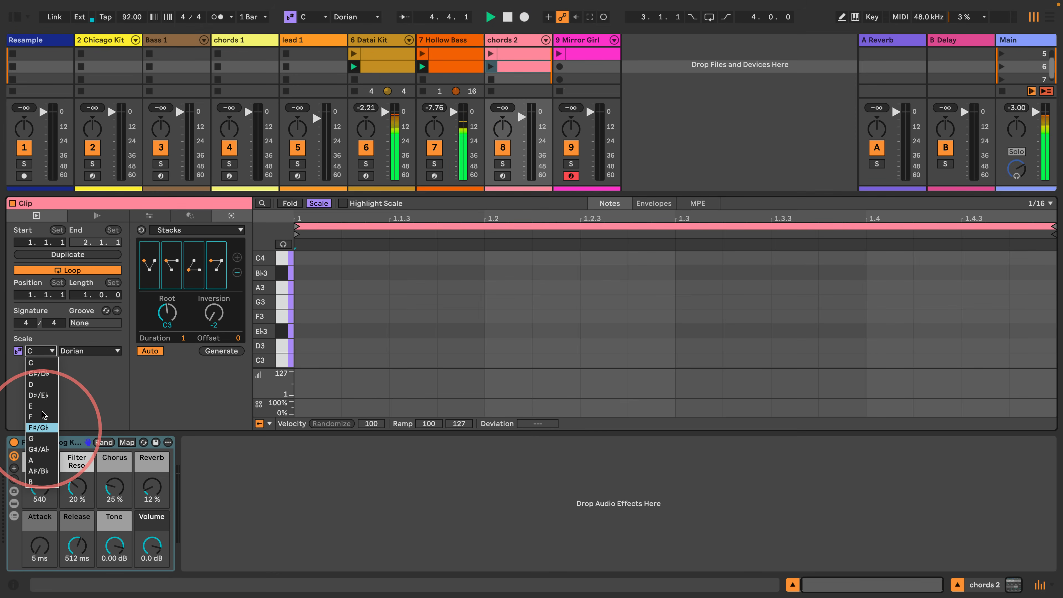
left_click(40, 396)
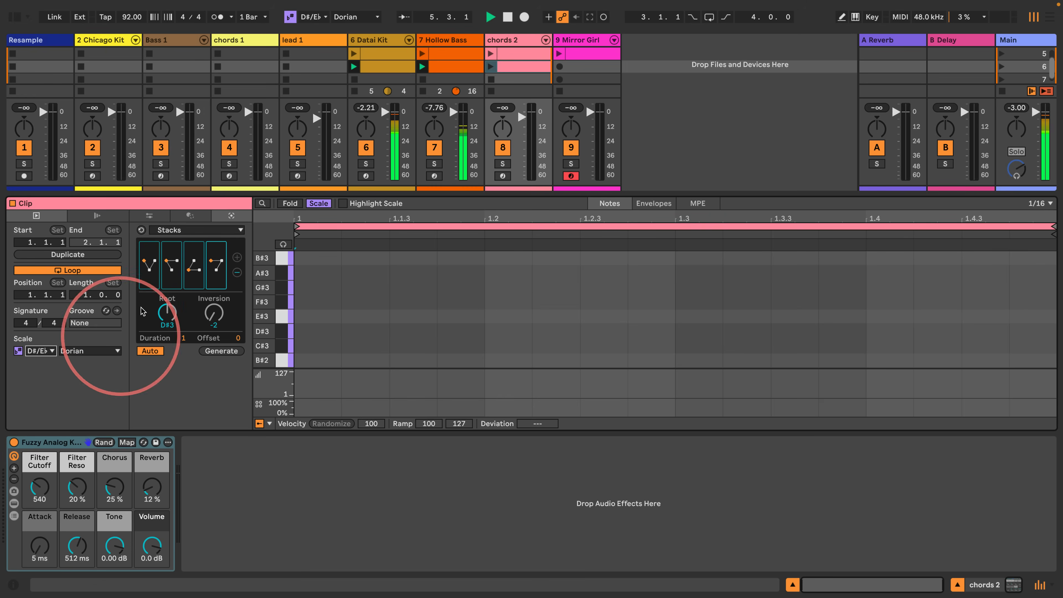
left_click(80, 293)
key("Up")
key("Up")
key("Up")
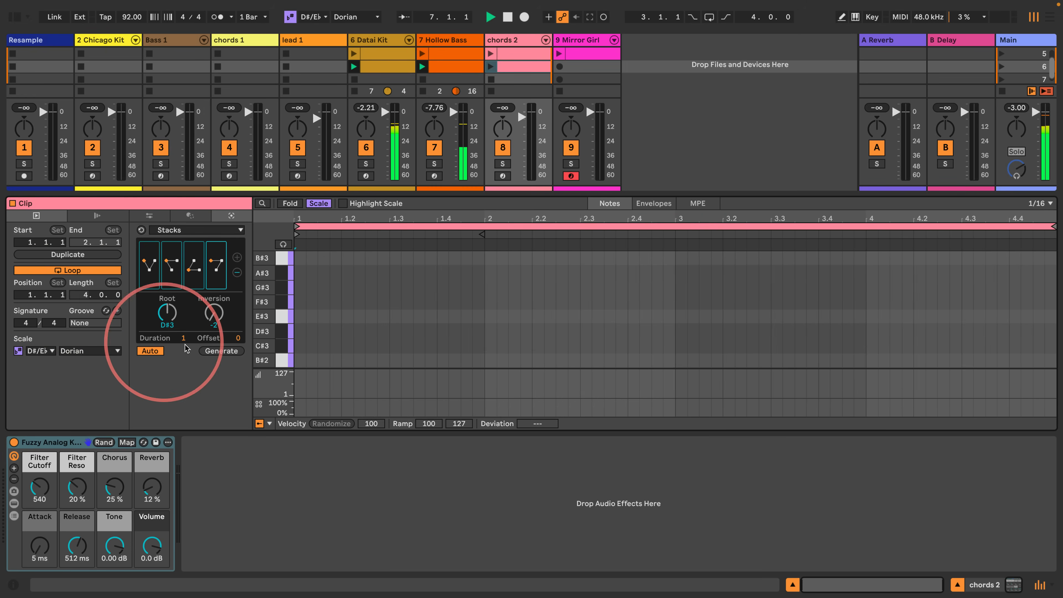
- Generate Stacks chords in the new chords 2 clip, launch it, and compare it with the scene 5 chord clip
left_click(213, 352)
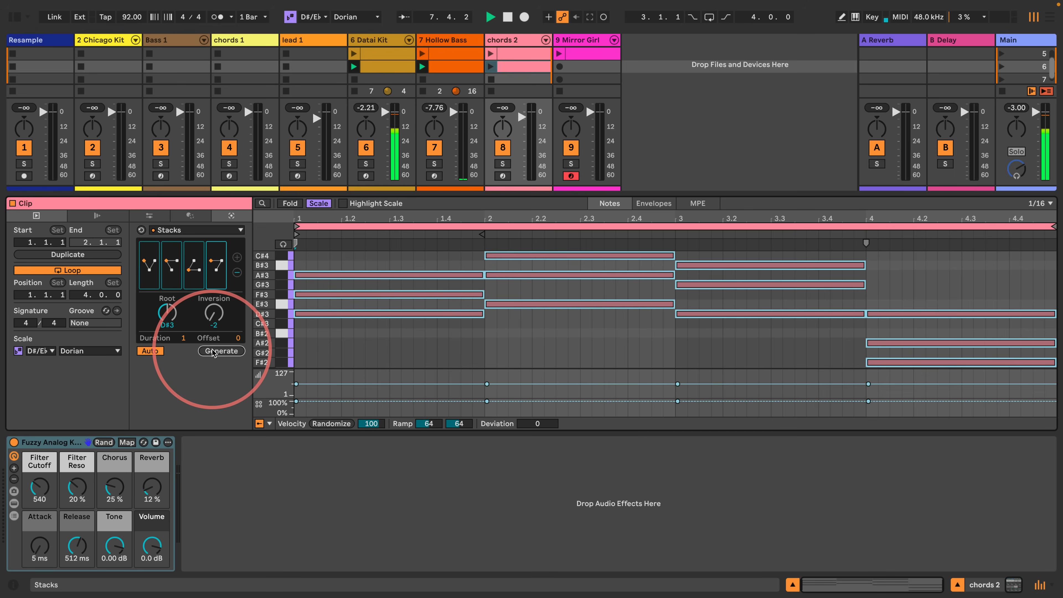
left_click(490, 66)
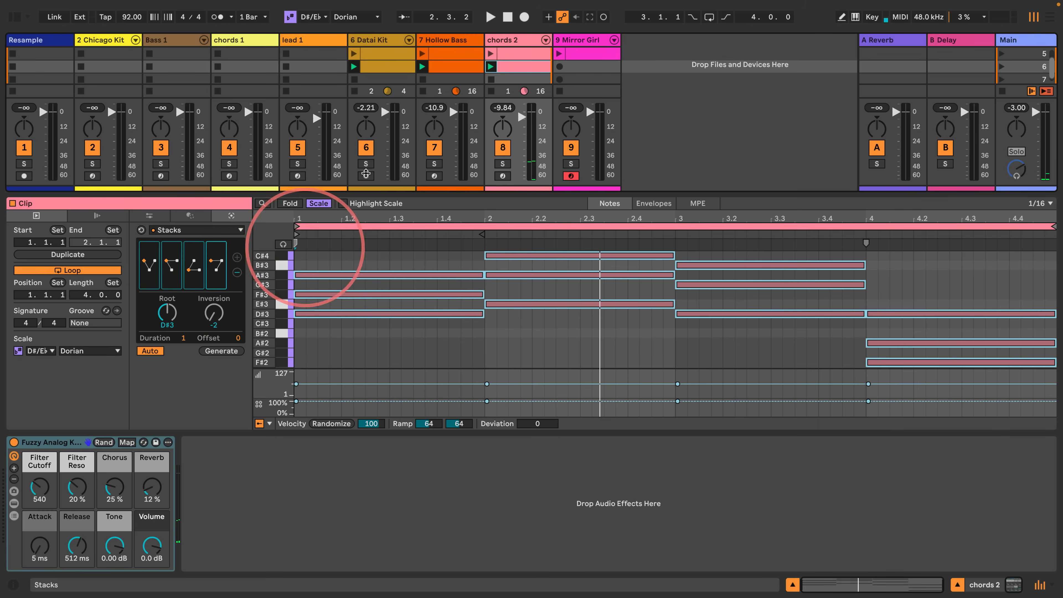
left_click(511, 54)
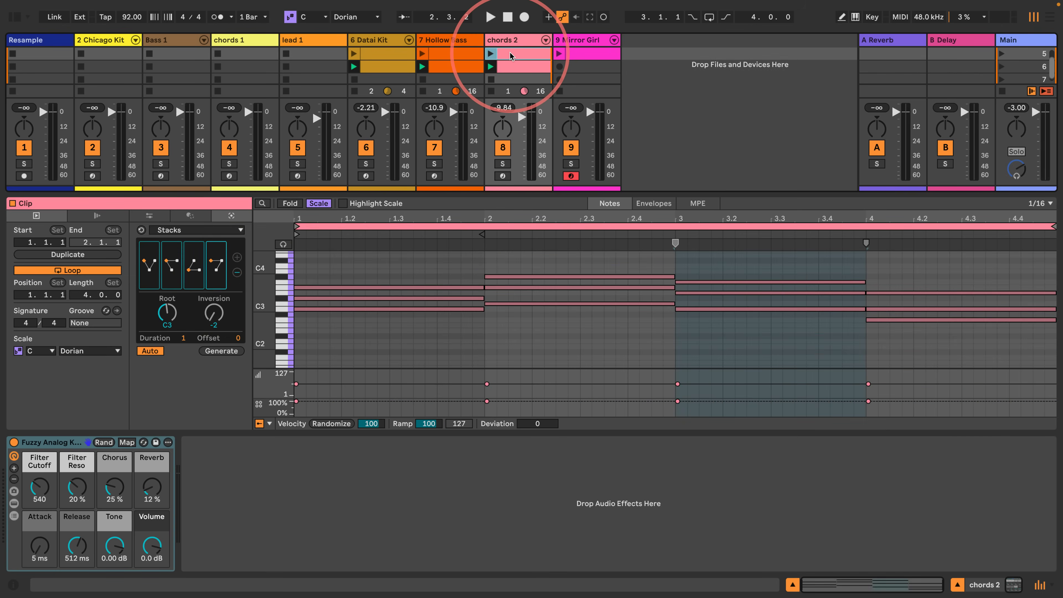
left_click(510, 66)
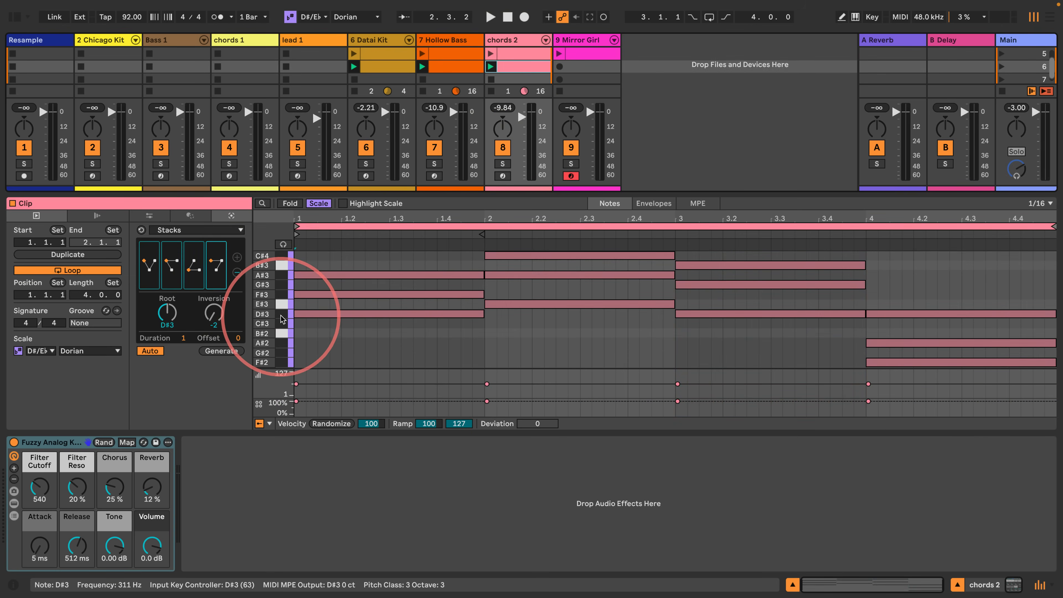
- Revise the second, third and fourth Stacks chords, giving the last one root B#2 and inversion 1, and play the progression
left_click(172, 265)
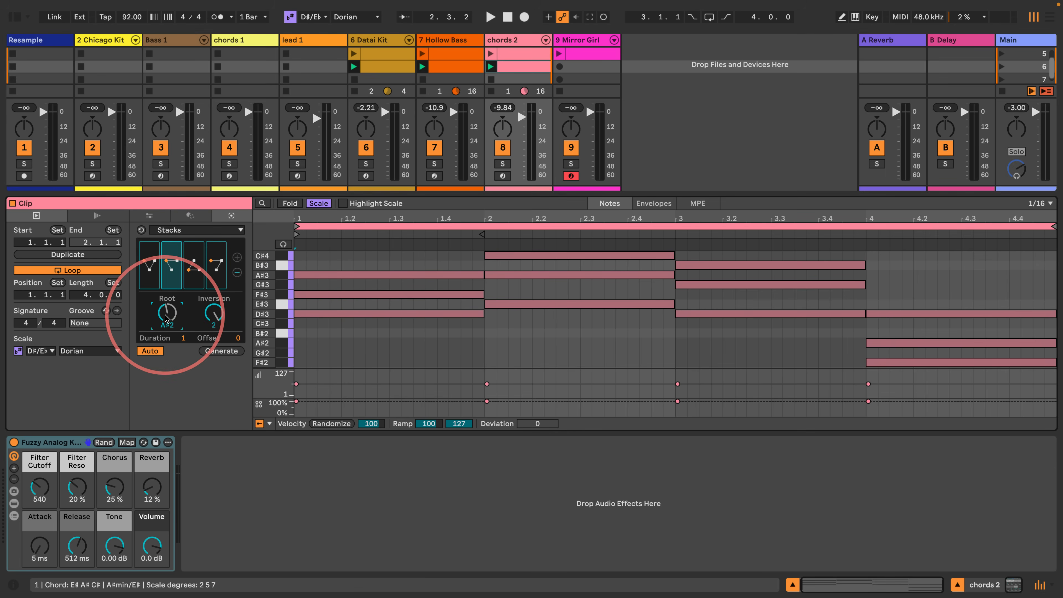
left_click_drag(167, 321, 211, 312)
left_click(194, 266)
left_click(216, 266)
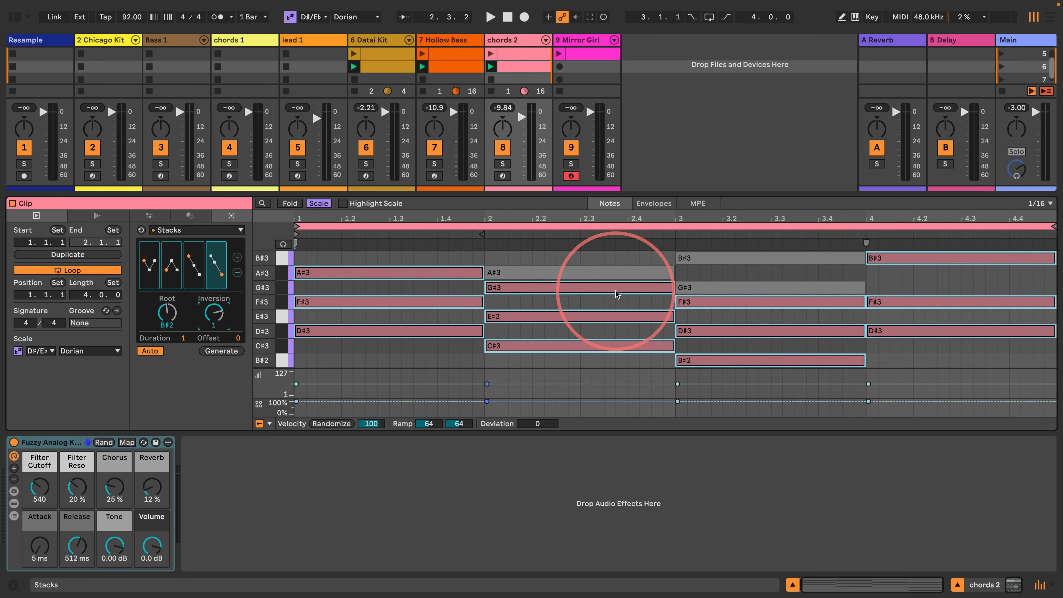
key("space")
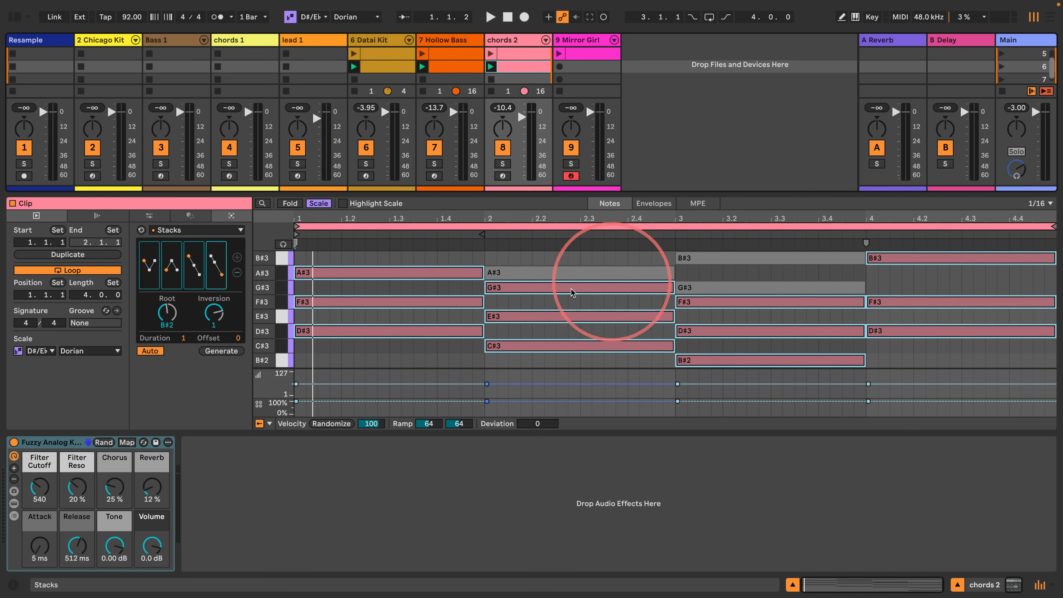
key("space")
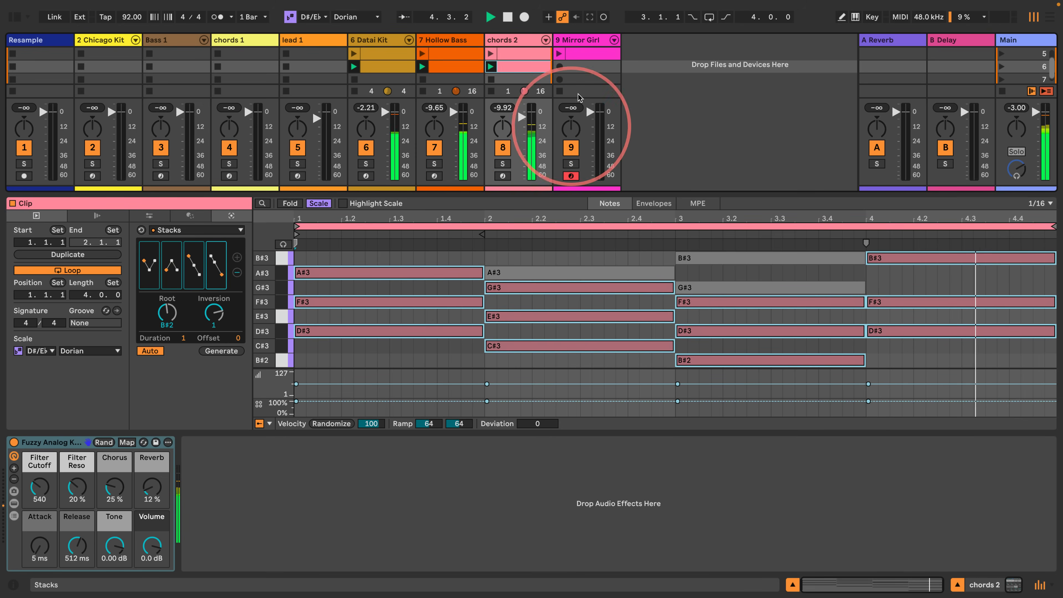
- Create an empty clip in scene 6 of the Mirror Girl track, stop playback, and check the chords 2 clip's key
double_click(584, 70)
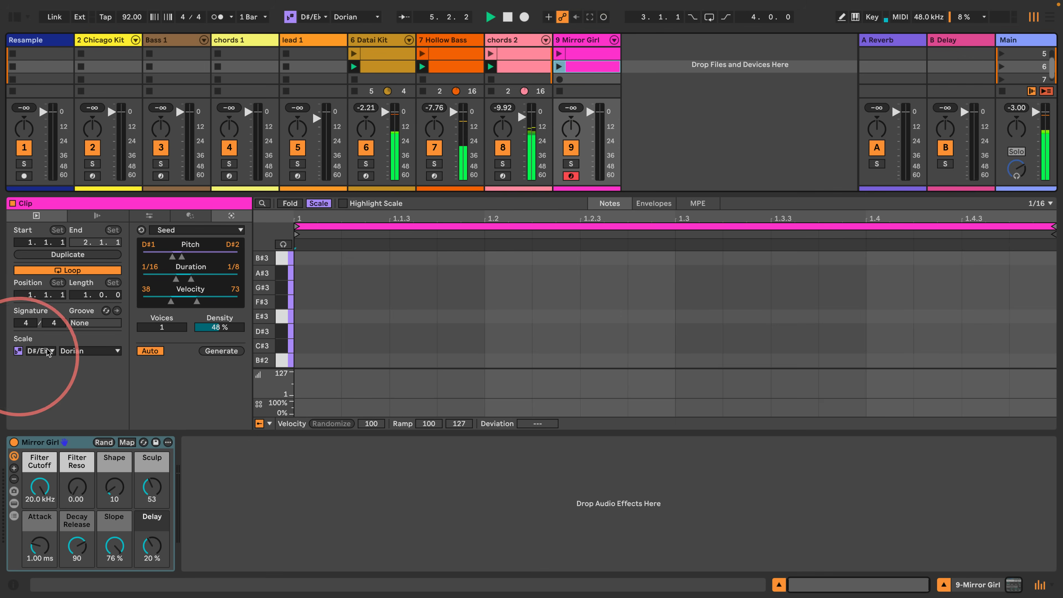
key("space")
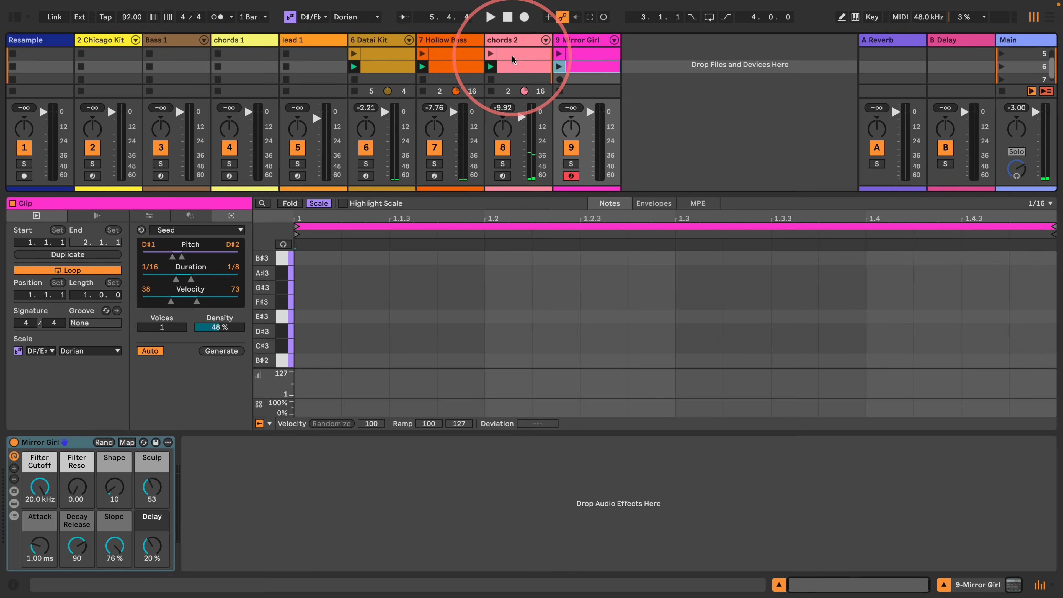
left_click(511, 66)
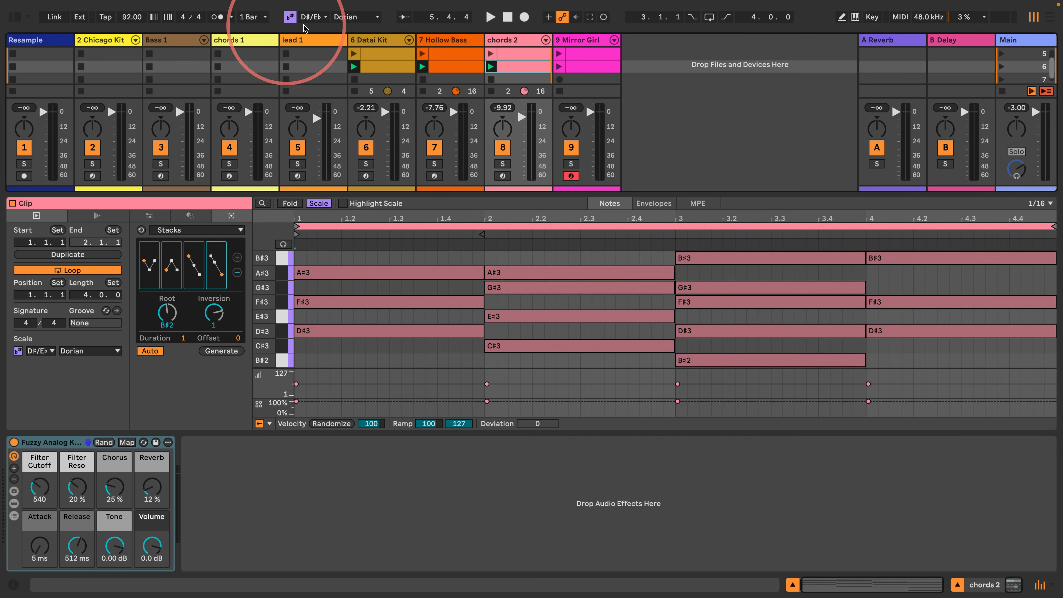
left_click(588, 66)
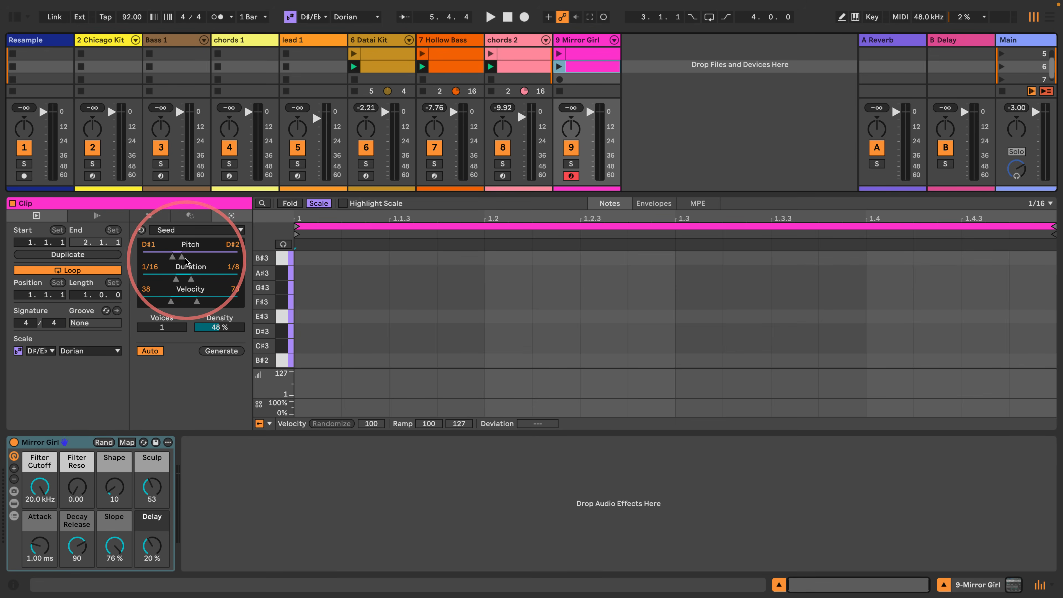
- Generate a Seed melody from B#2 to E#4 over a four-bar loop at 80% density, and launch the Mirror Girl clip
left_click_drag(182, 256, 172, 255)
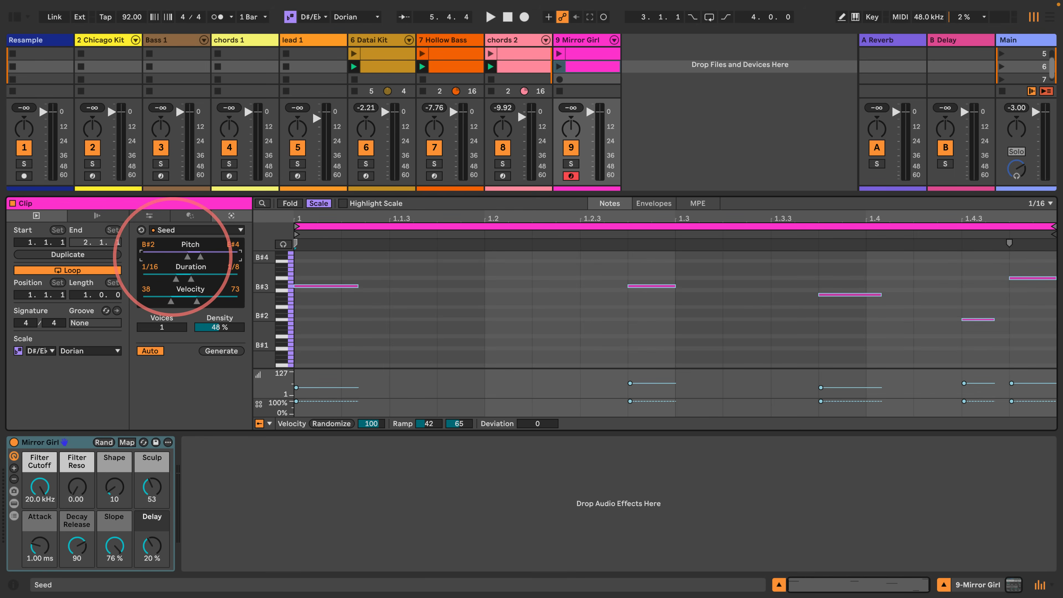
left_click_drag(73, 295, 72, 291)
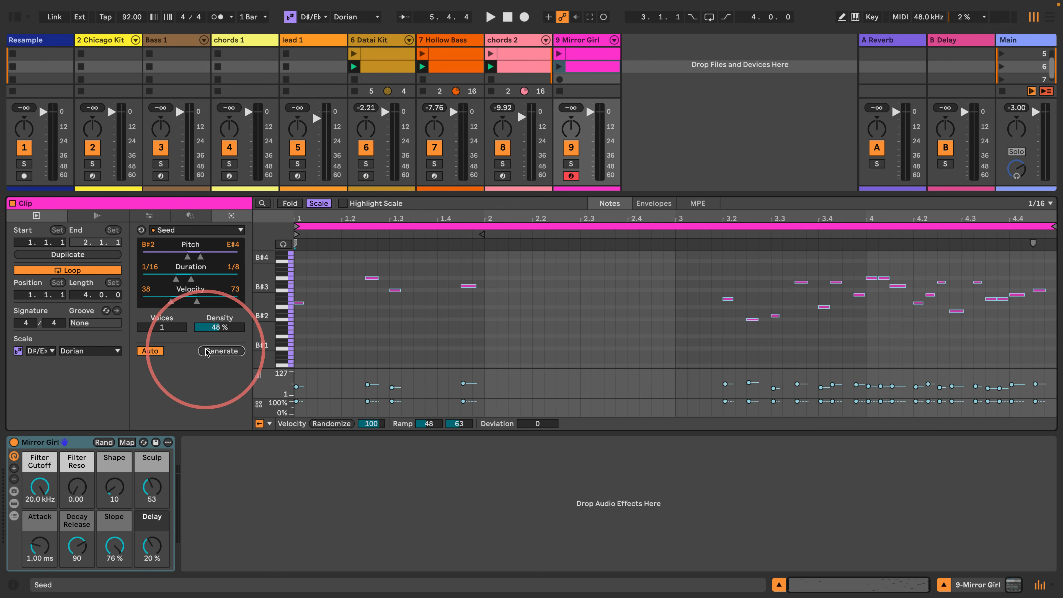
left_click_drag(215, 330, 213, 324)
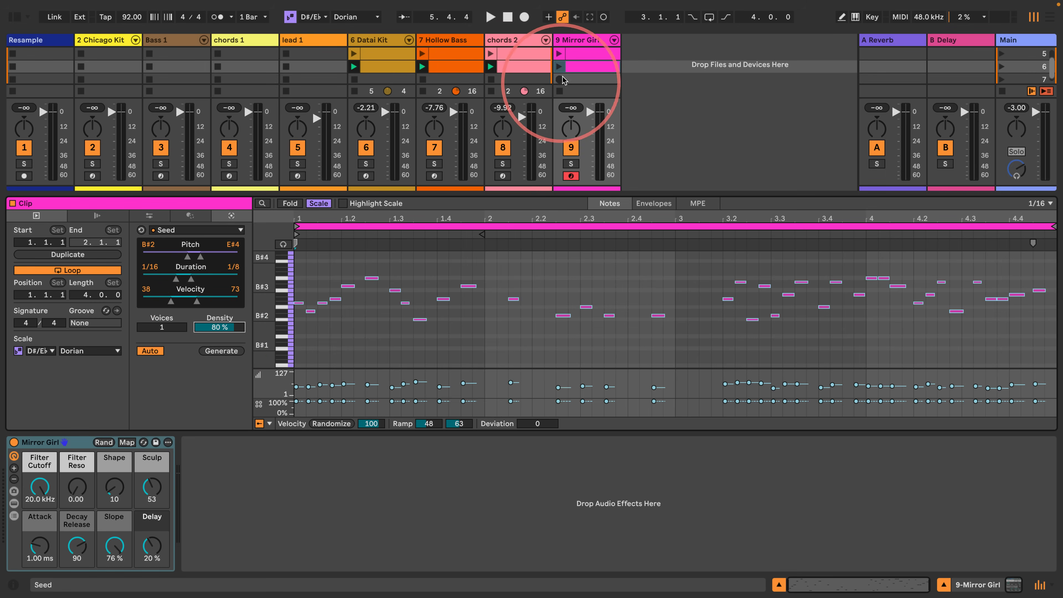
left_click(560, 67)
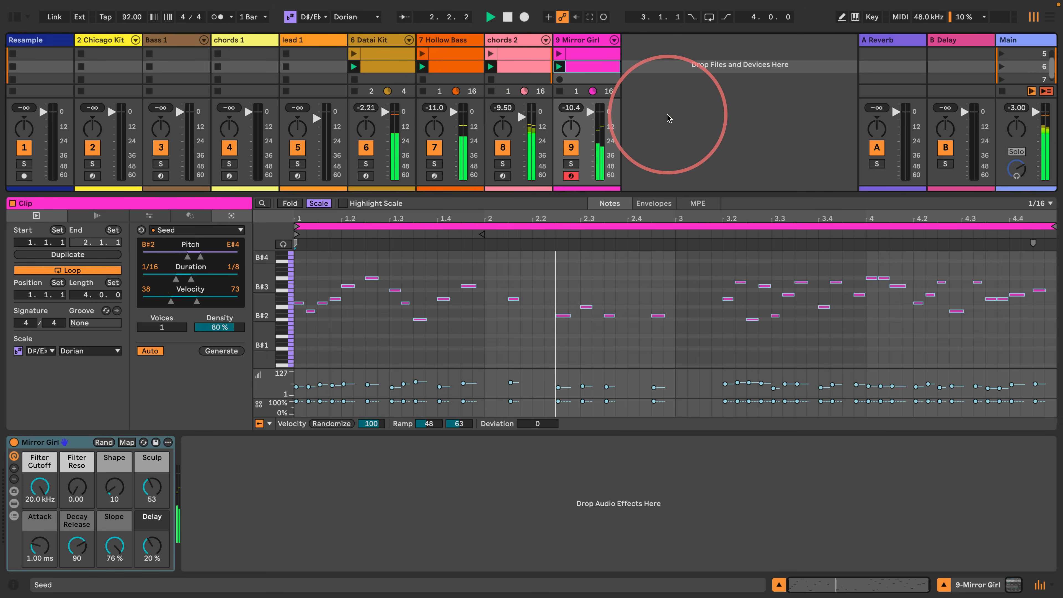
- Enlarge the session clip grid to show more scenes, and launch scene 5
left_click_drag(191, 194, 191, 267)
left_click(696, 164)
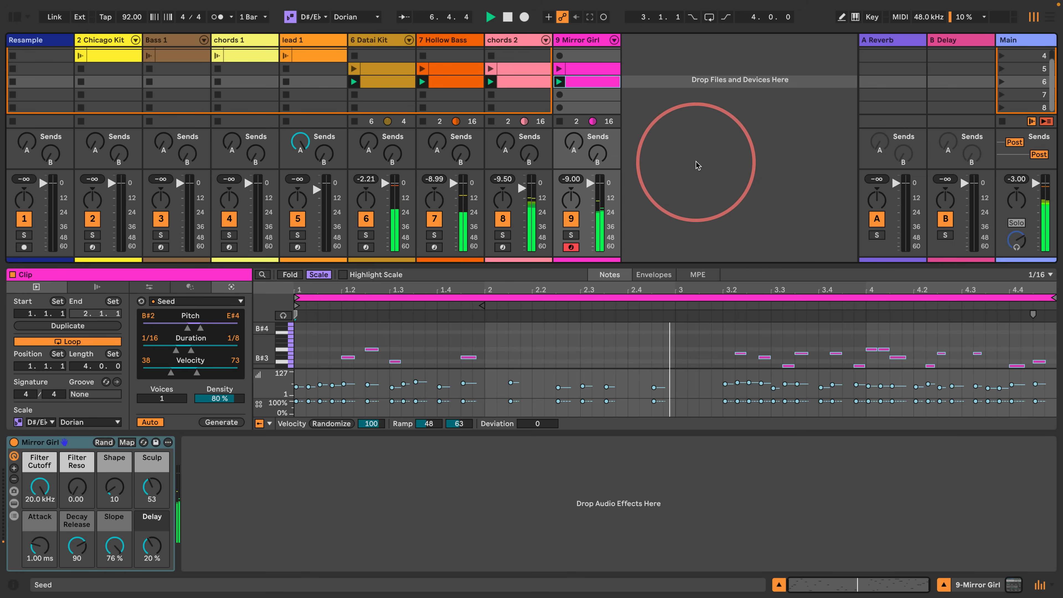
left_click(1002, 69)
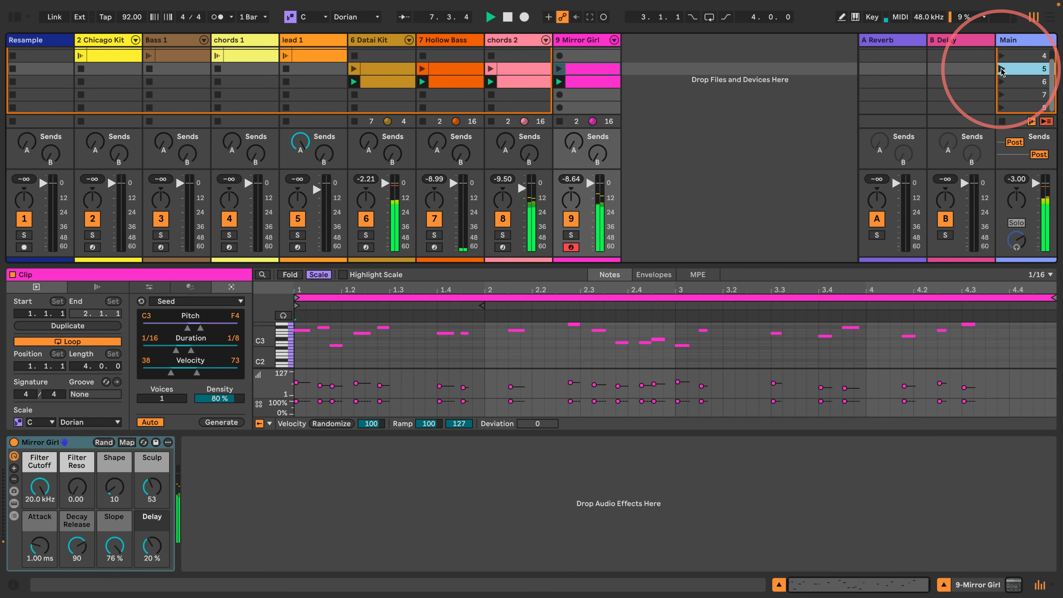
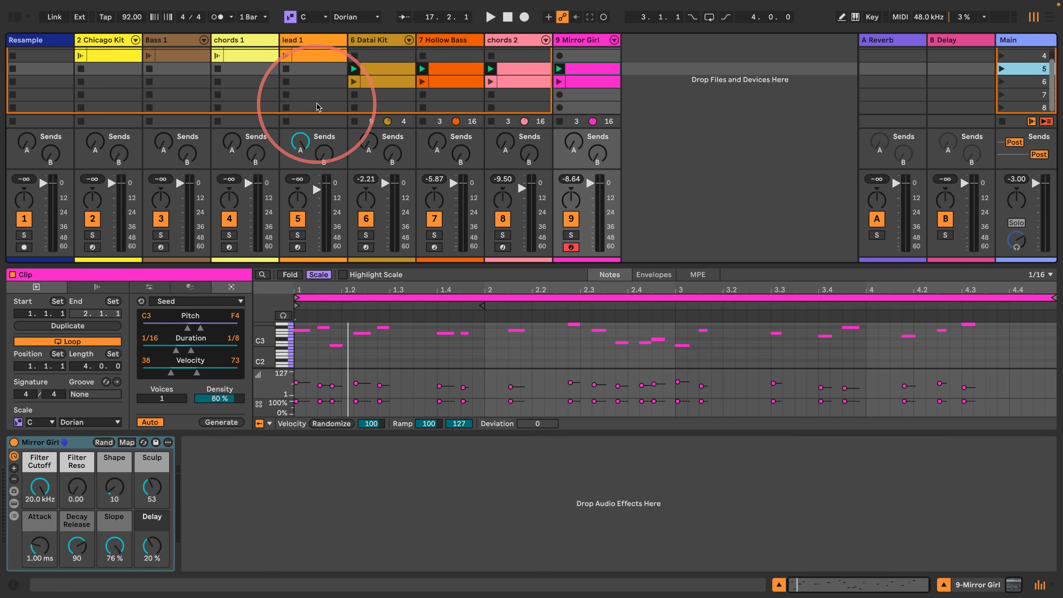
- Show the browser with its audio effects and insert a new MIDI track after the Mirror Girl track
left_click(15, 17)
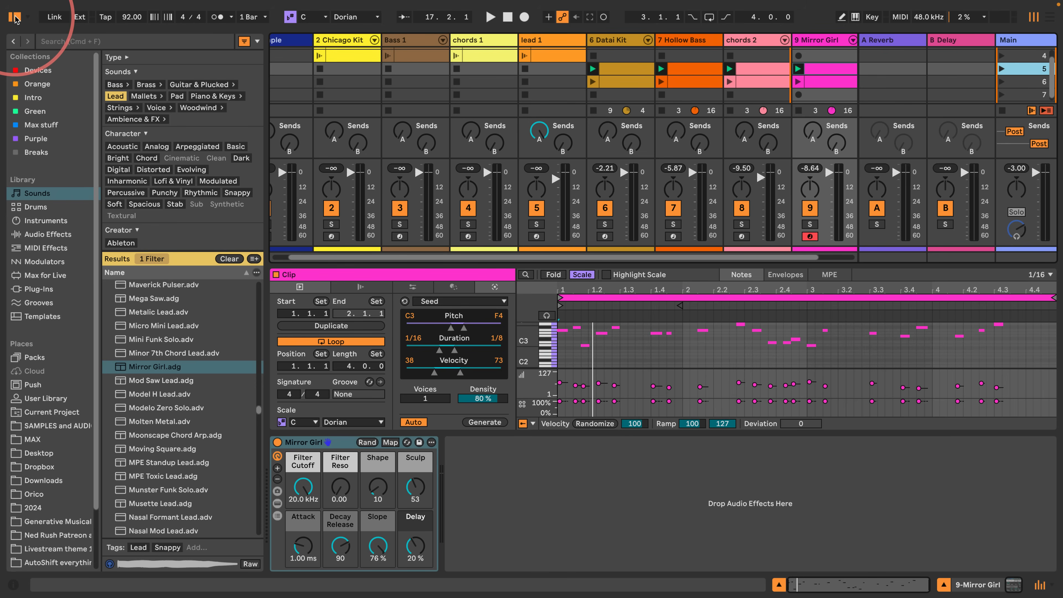
left_click(27, 236)
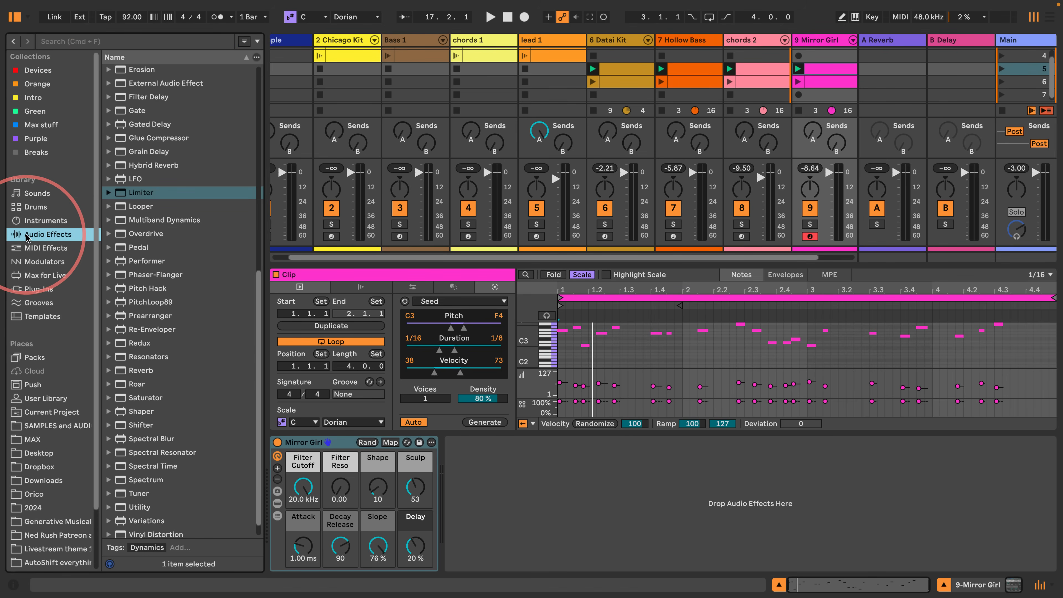
scroll(139, 176, "up", 10)
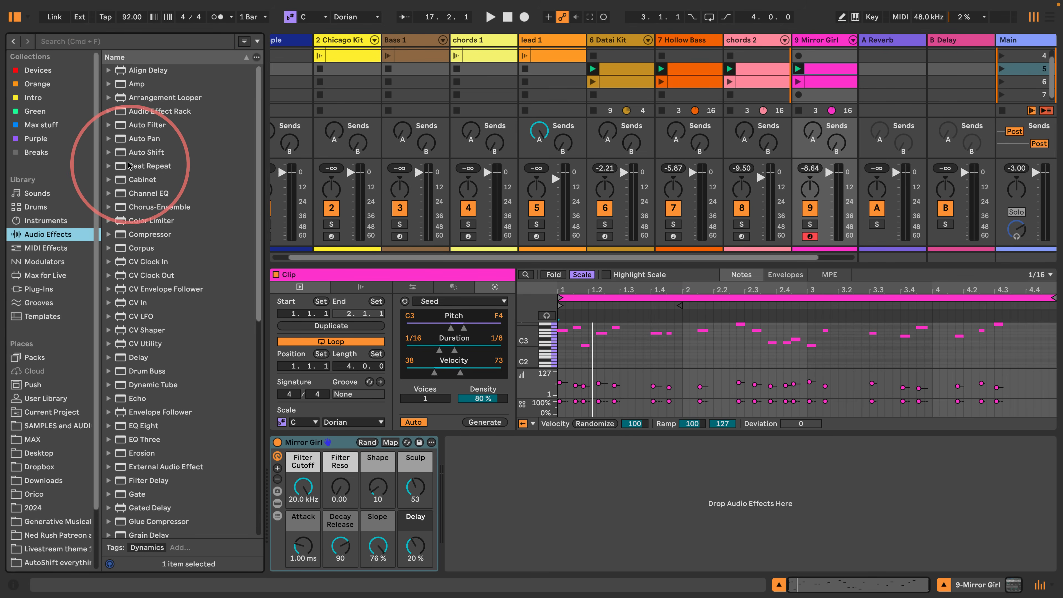
scroll(612, 265, "right", 3)
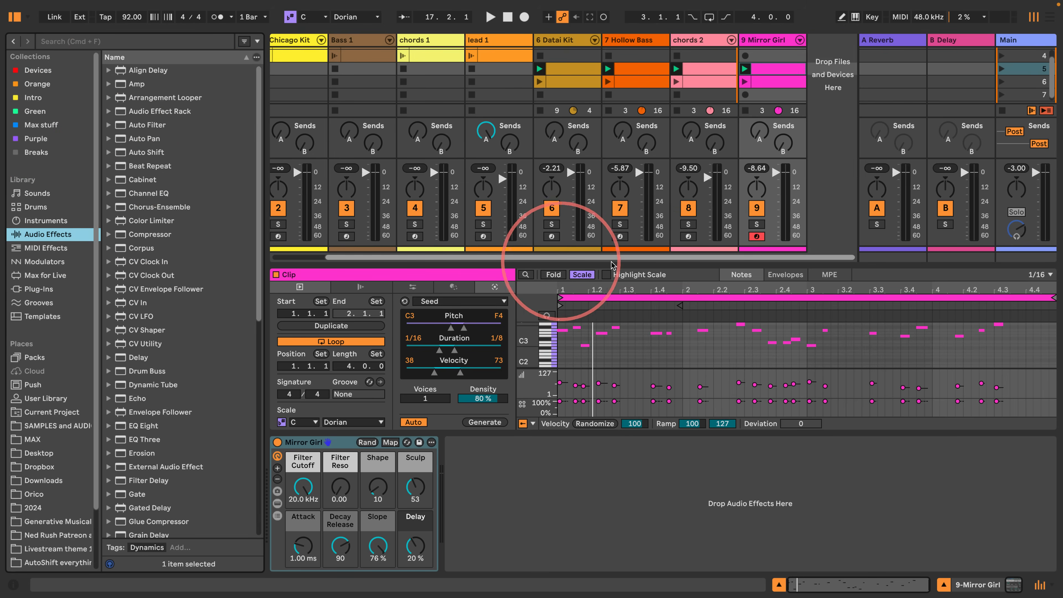
left_click(833, 85)
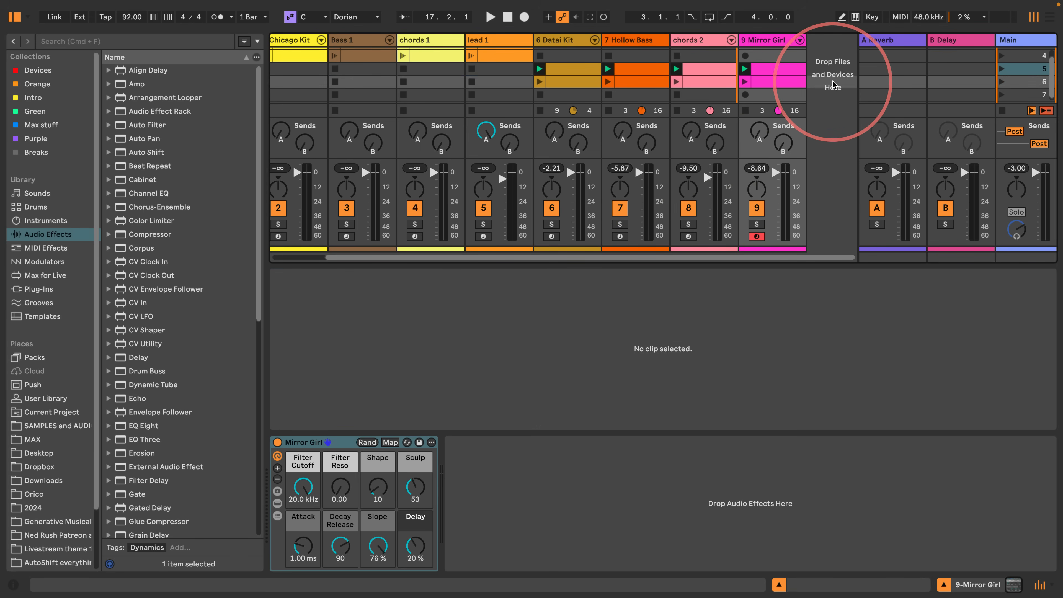
double_click(833, 82)
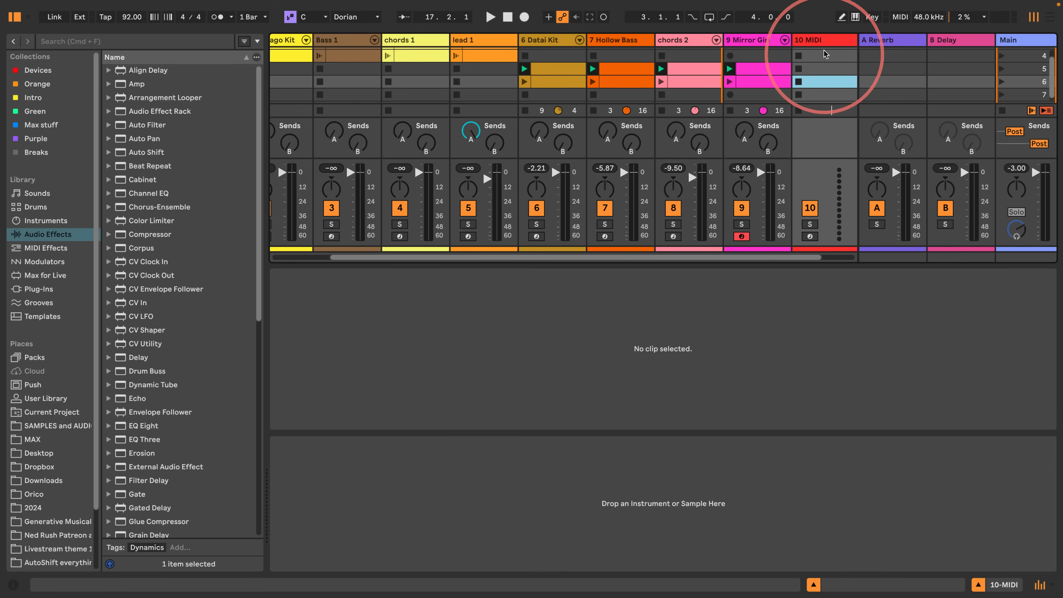
- Rename the new MIDI track as vocals
double_click(822, 40)
left_click(822, 40)
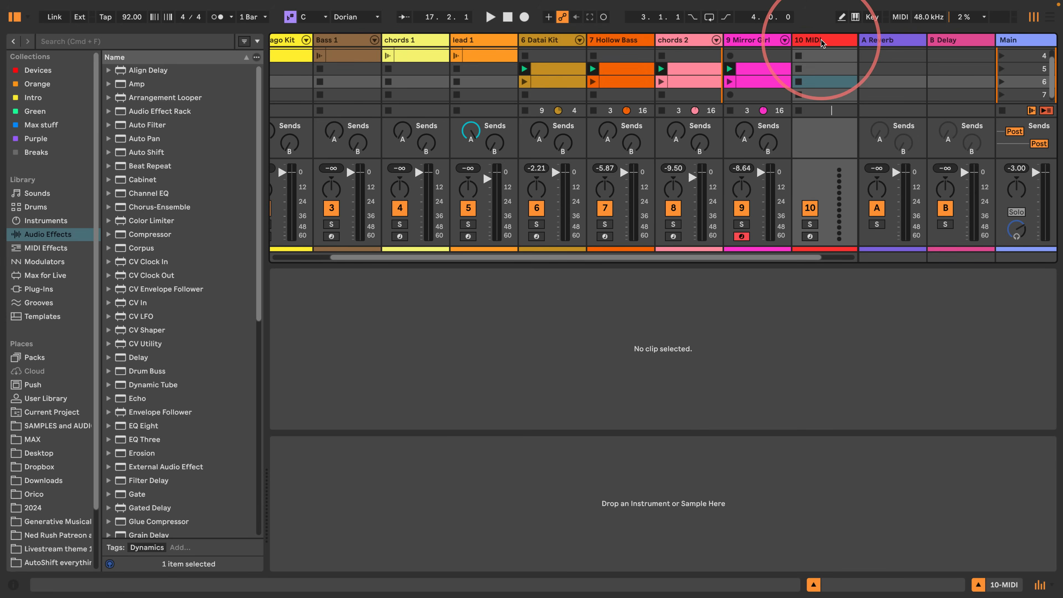
key("super+r")
type("vocals")
key("Return")
- Load Sampler onto the vocals track and open its zone editor with enlarged room for the sample list
left_click(48, 221)
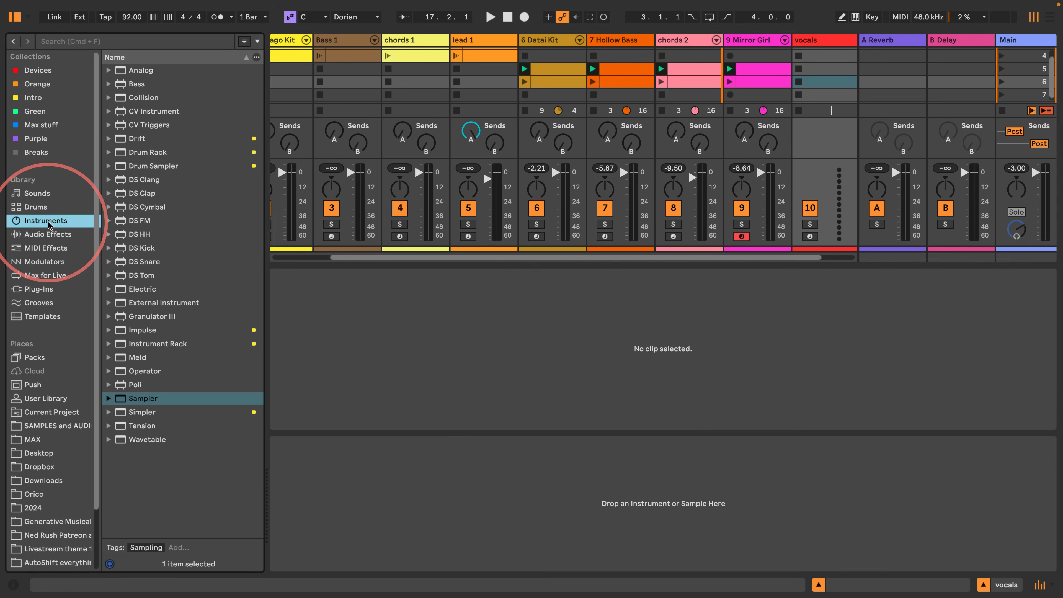
left_click_drag(138, 398, 644, 483)
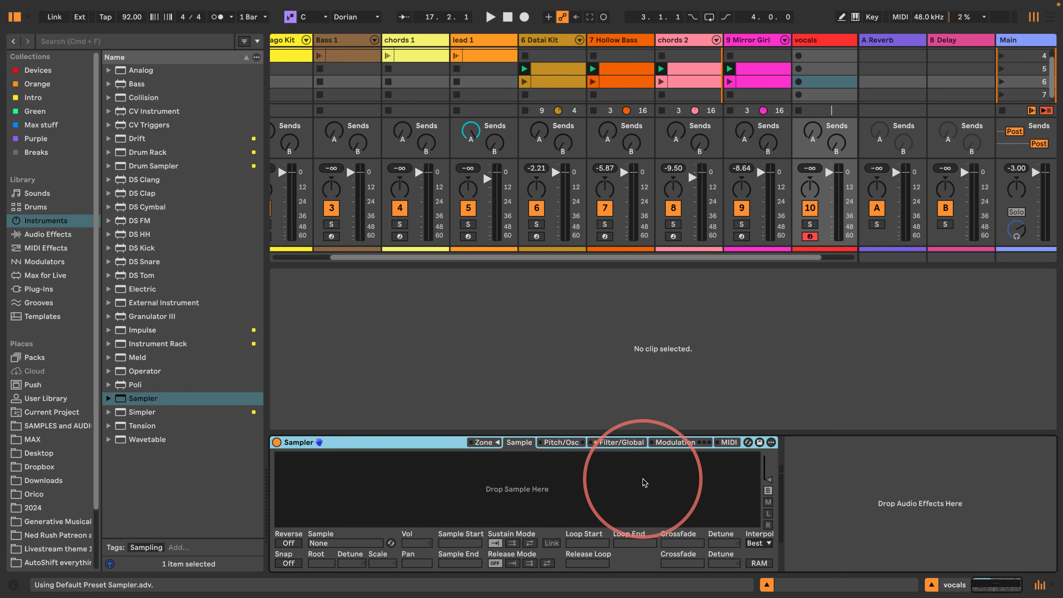
left_click(493, 445)
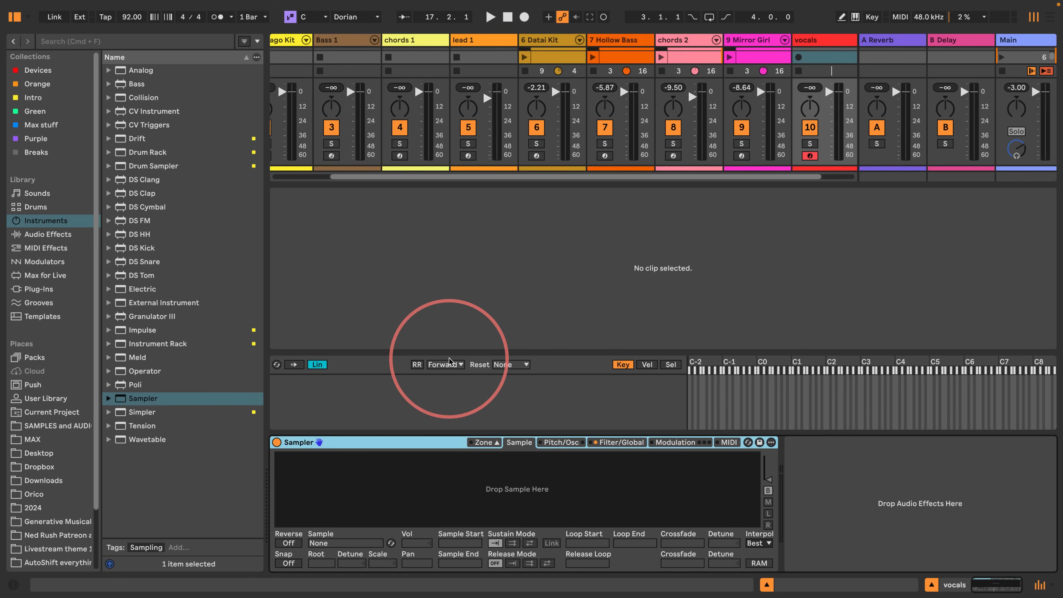
left_click_drag(450, 353, 450, 308)
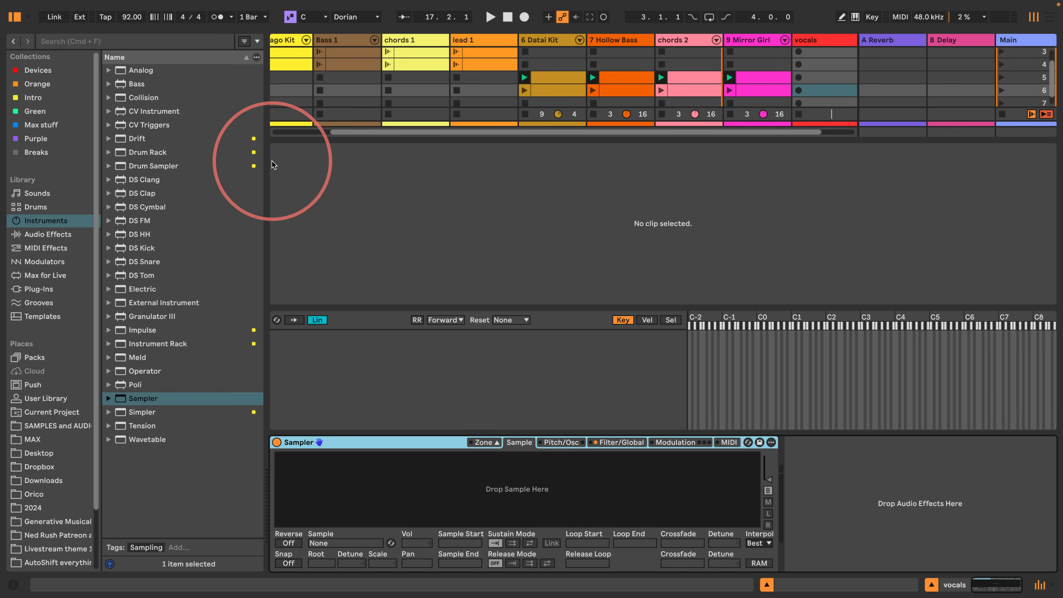
key("super+minus")
key("super+minus")
key("super+minus")
key("super+minus")
key("super+minus")
key("super+minus")
key("super+minus")
key("super+minus")
key("super+minus")
key("super+minus")
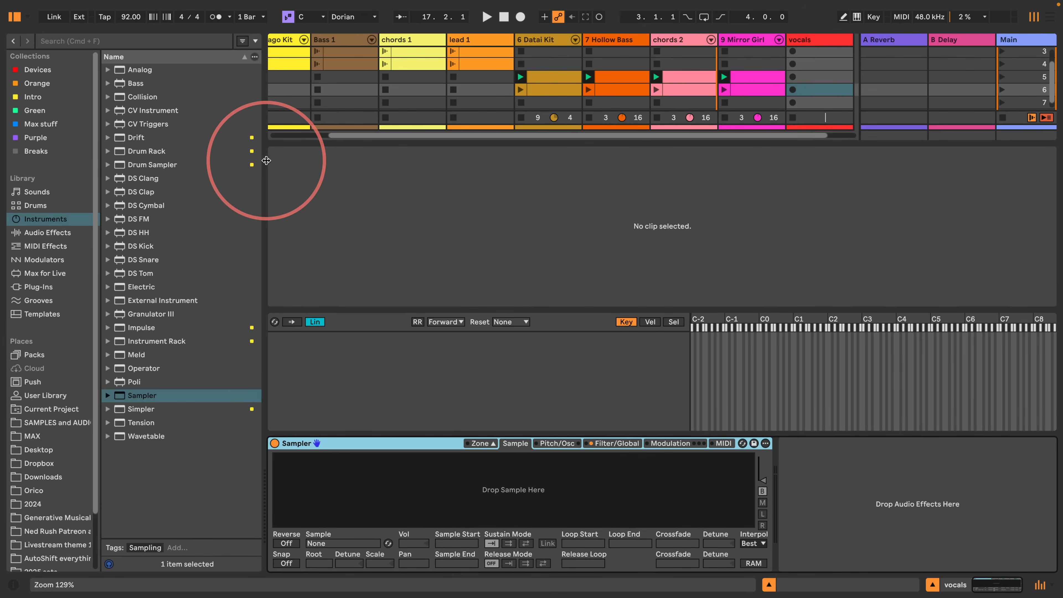
key("super+minus")
key("super+minus")
key("super+minus")
key("super+minus")
key("super+minus")
key("super+minus")
key("super+minus")
key("super+minus")
key("super+minus")
key("super+minus")
key("super+minus")
key("super+minus")
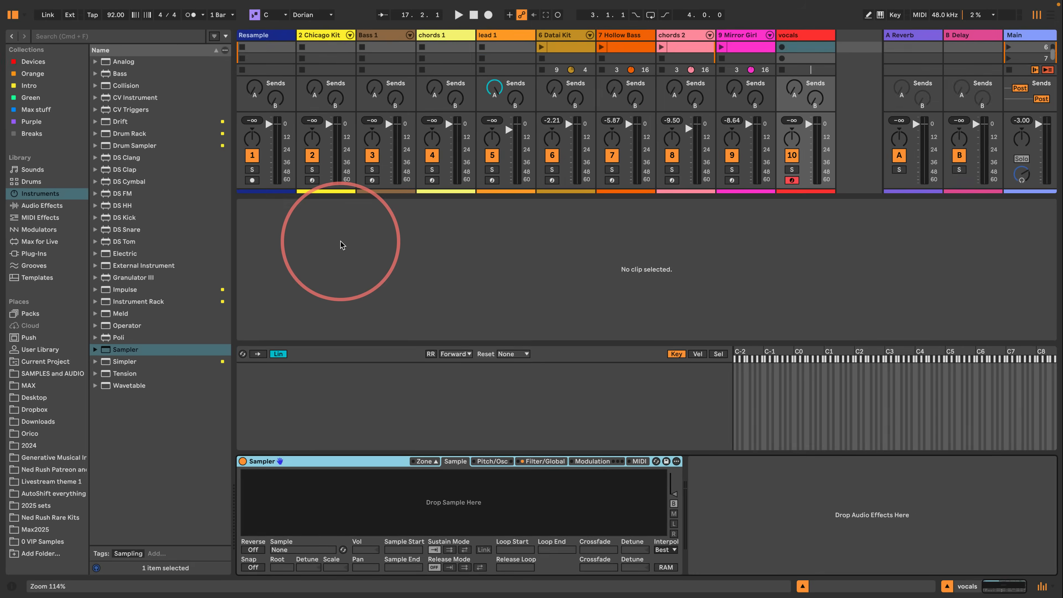
key("super+minus")
key("super+minus")
key("super+minus")
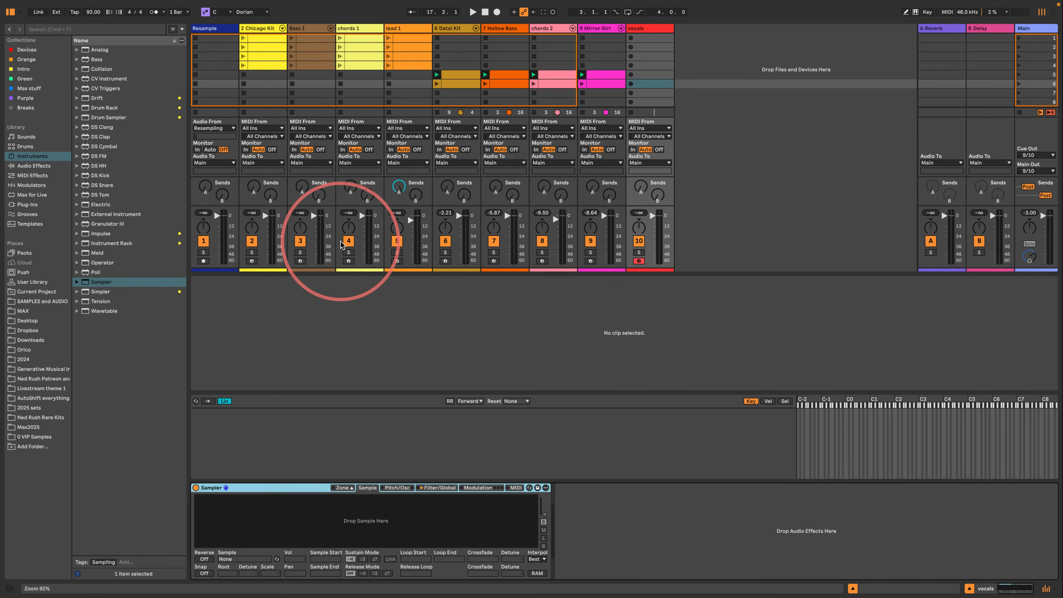
key("super+plus")
key("super+plus")
key("super+plus")
key("super+plus")
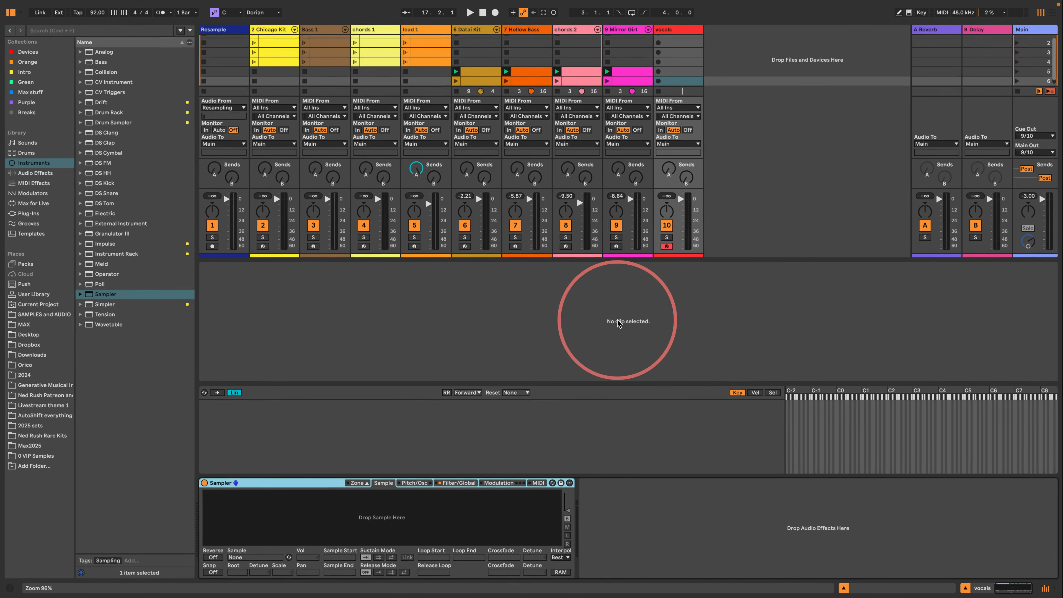
key("super+plus")
key("super+plus")
key("super+plus")
key("super+plus")
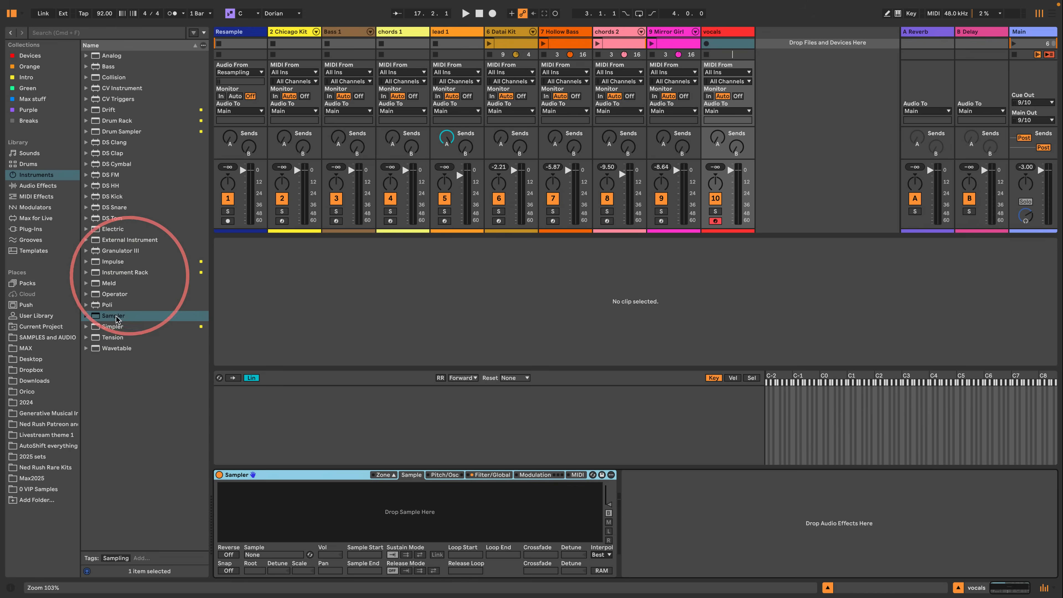
key("super+plus")
key("super+plus")
key("super+plus")
key("super+plus")
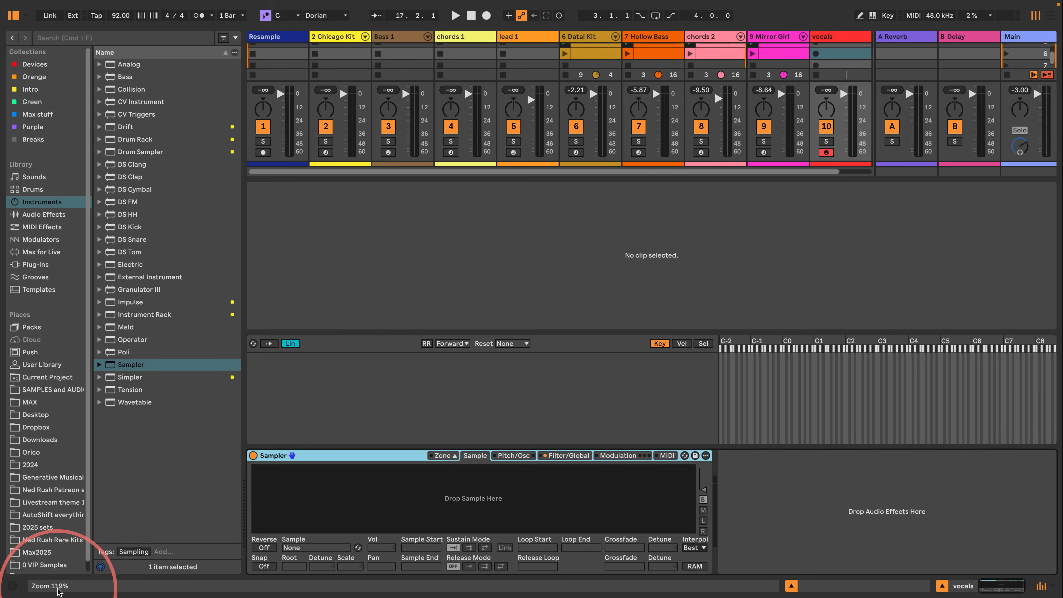
key("super+plus")
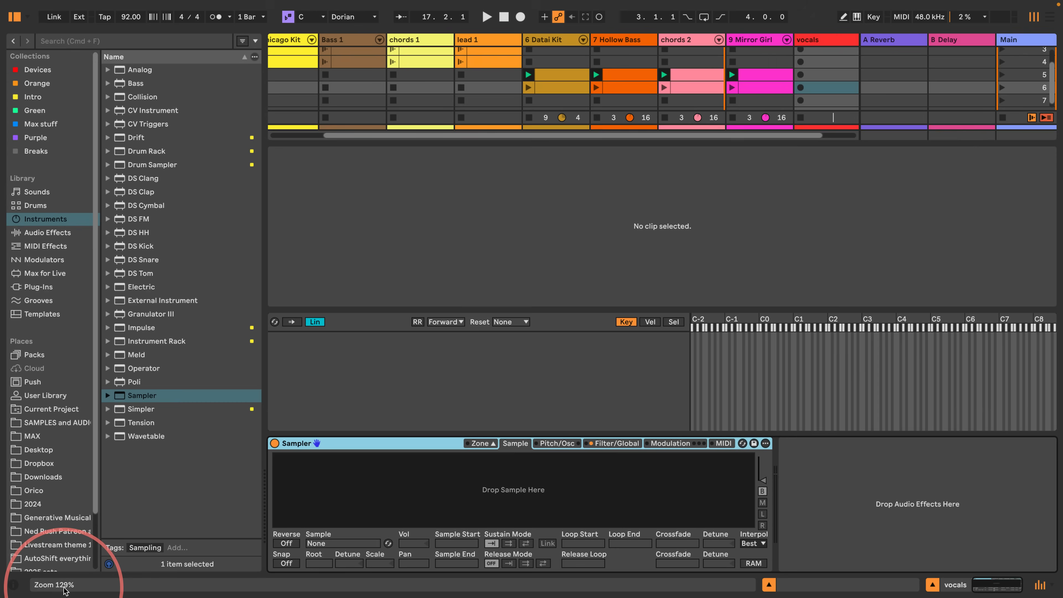
- Load the 88 selected vocal samples from the Vocals folder into Sampler and distribute their key zones across consecutive keys
scroll(40, 352, "down", 3)
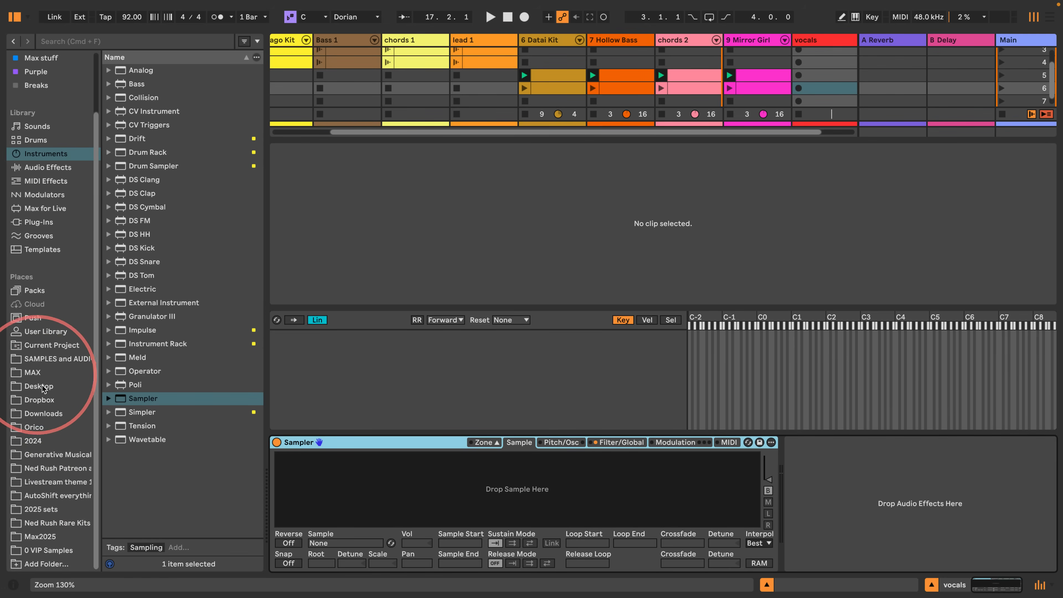
left_click(41, 358)
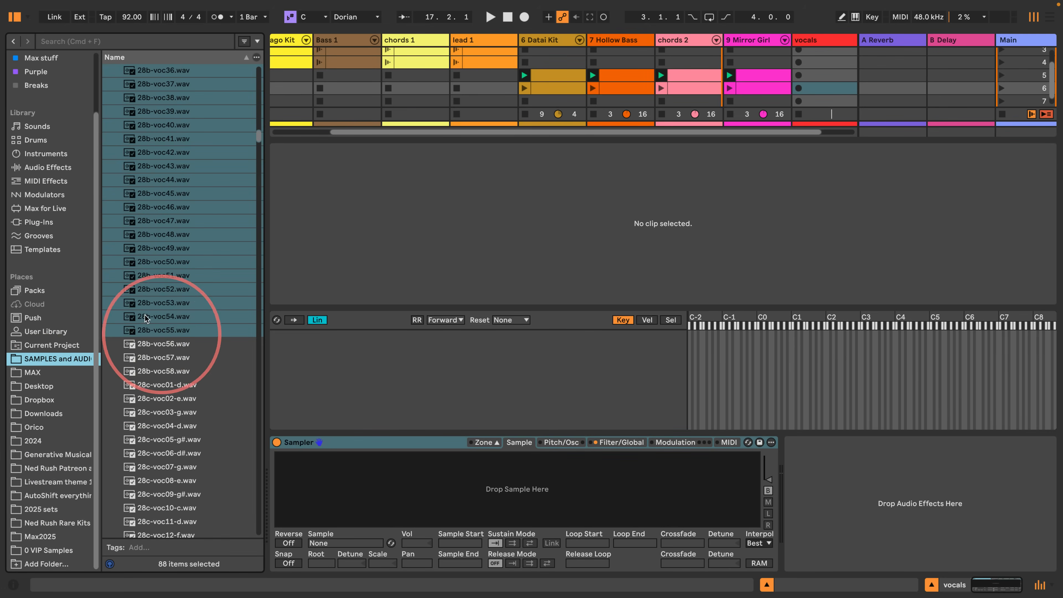
scroll(164, 272, "up", 15)
scroll(162, 279, "up", 15)
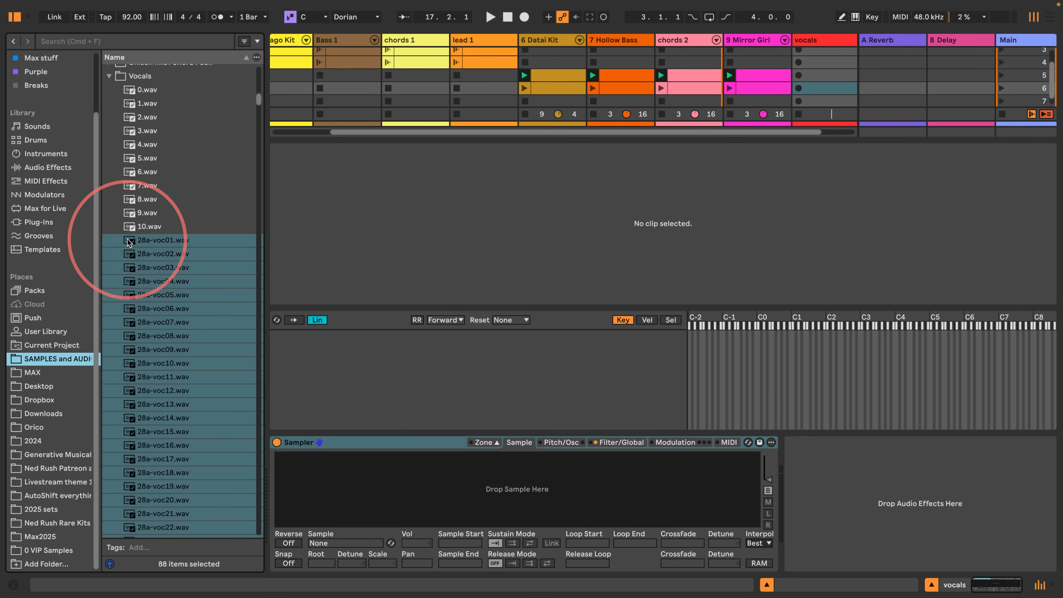
left_click_drag(130, 243, 443, 503)
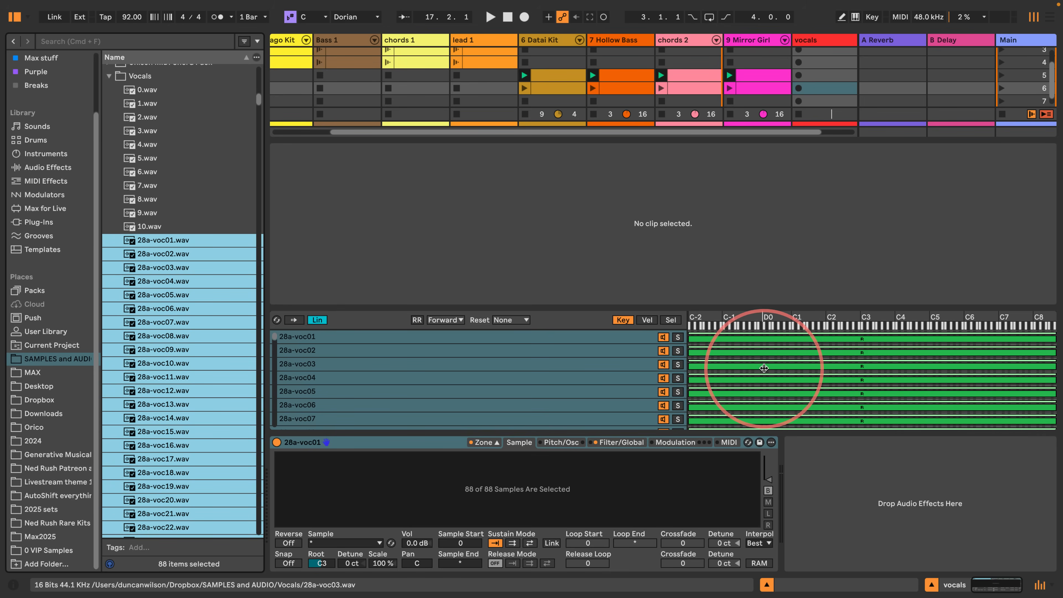
right_click(770, 369)
left_click(808, 379)
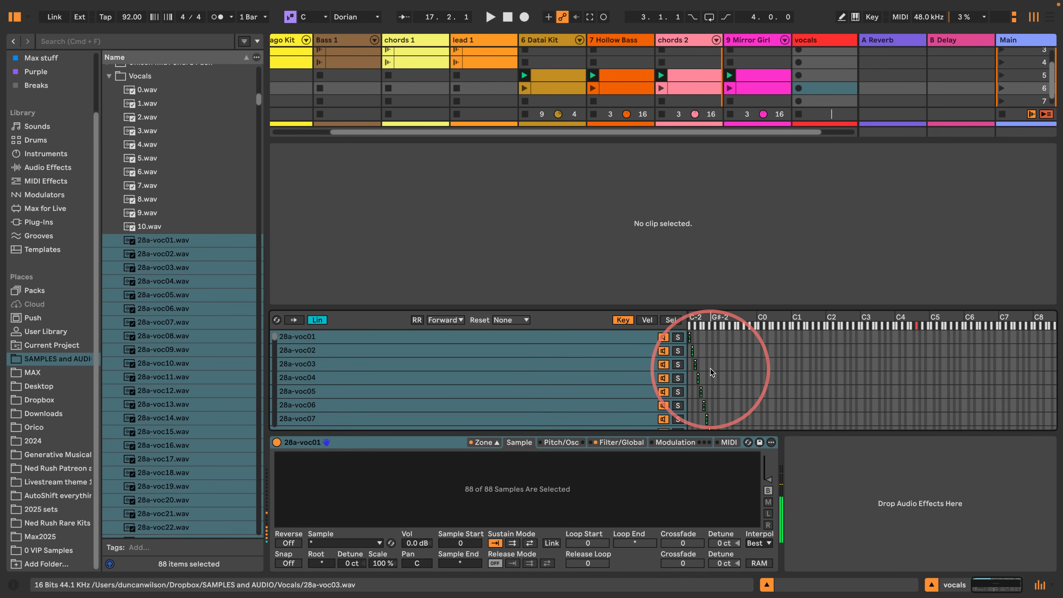
- Map velocity to Sample Offset with an amount of 100 in Sampler's MIDI modulation, and audition a key around C2
left_click(729, 442)
left_click(366, 472)
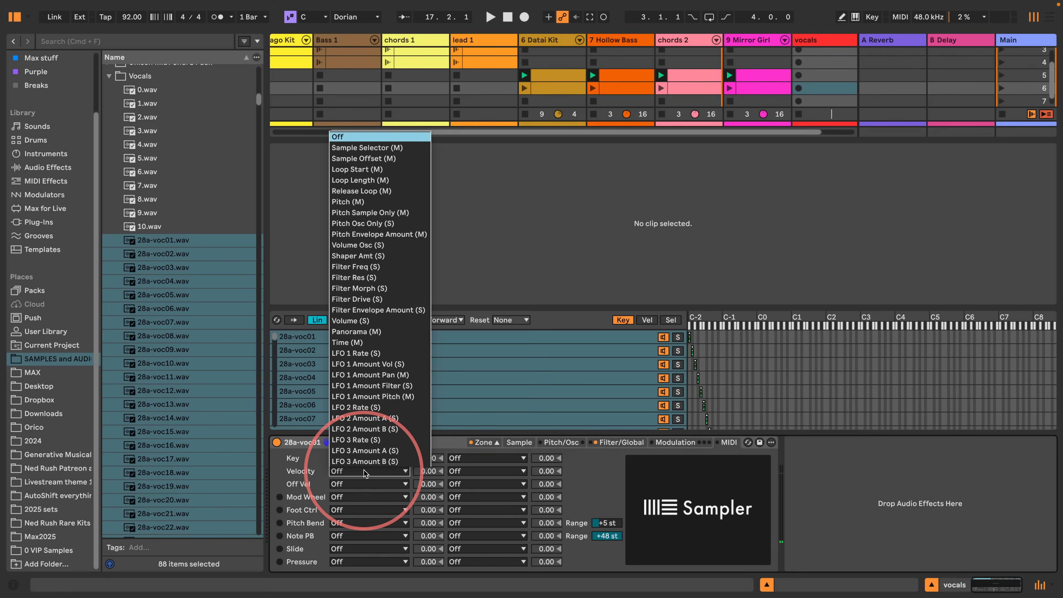
left_click(368, 159)
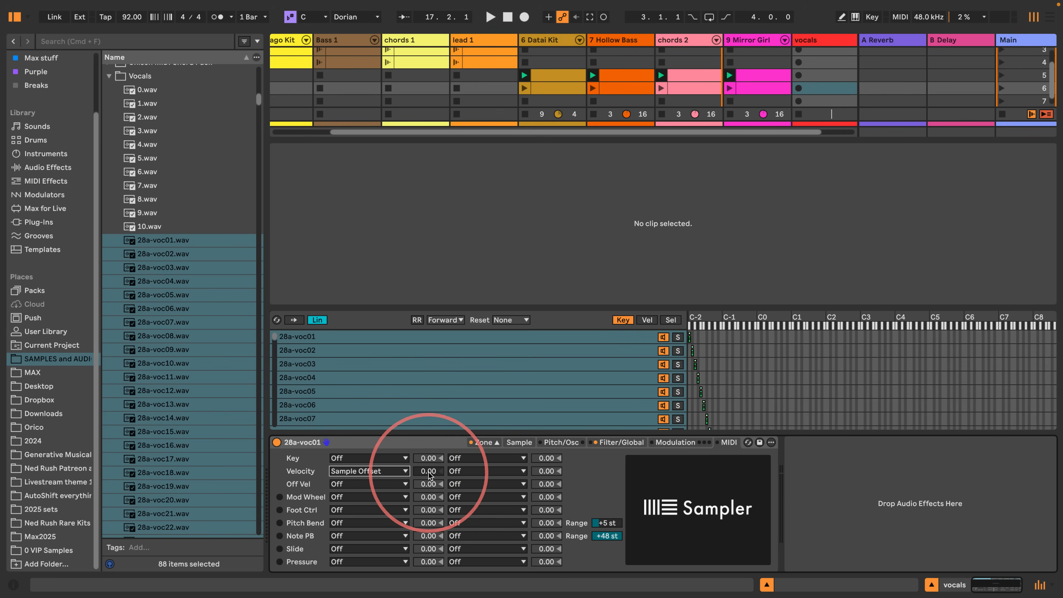
left_click_drag(429, 472, 441, 397)
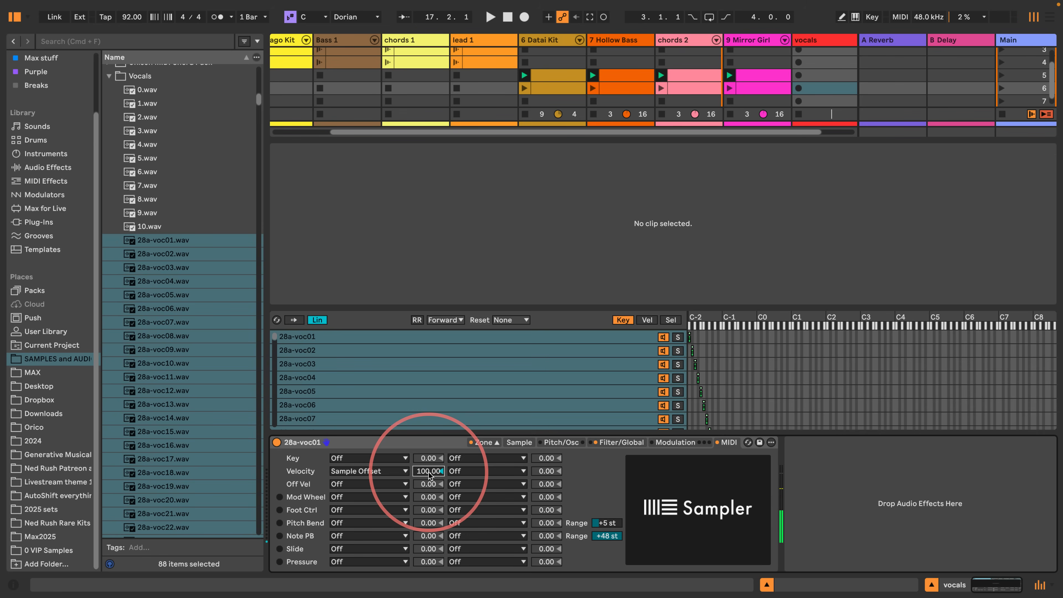
left_click(828, 326)
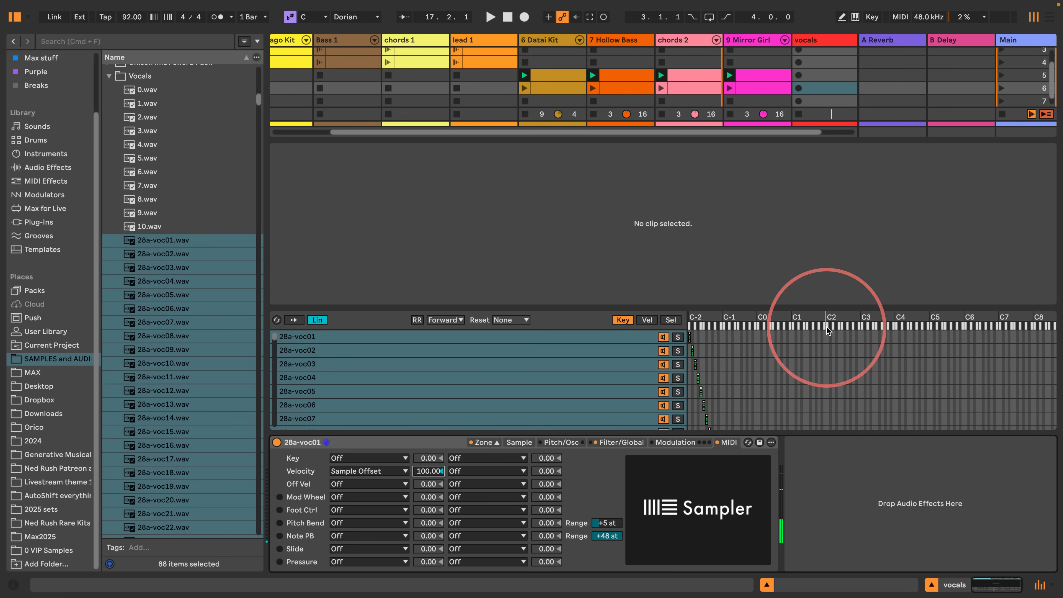
- Generate a Seed pattern in a new one-bar clip in scene 5 of the vocals track and launch the clip
left_click(820, 77)
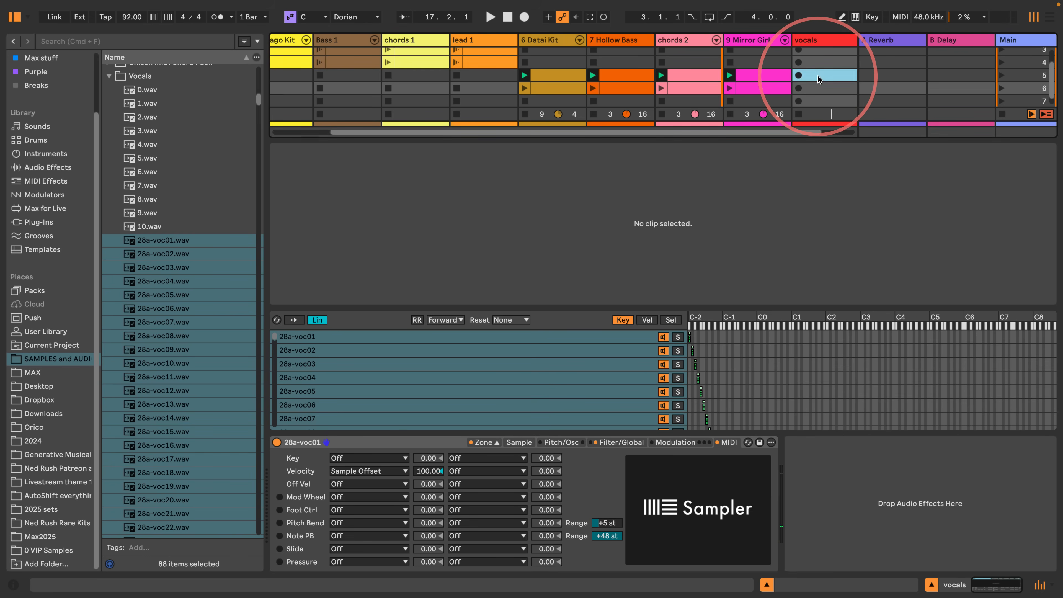
double_click(820, 77)
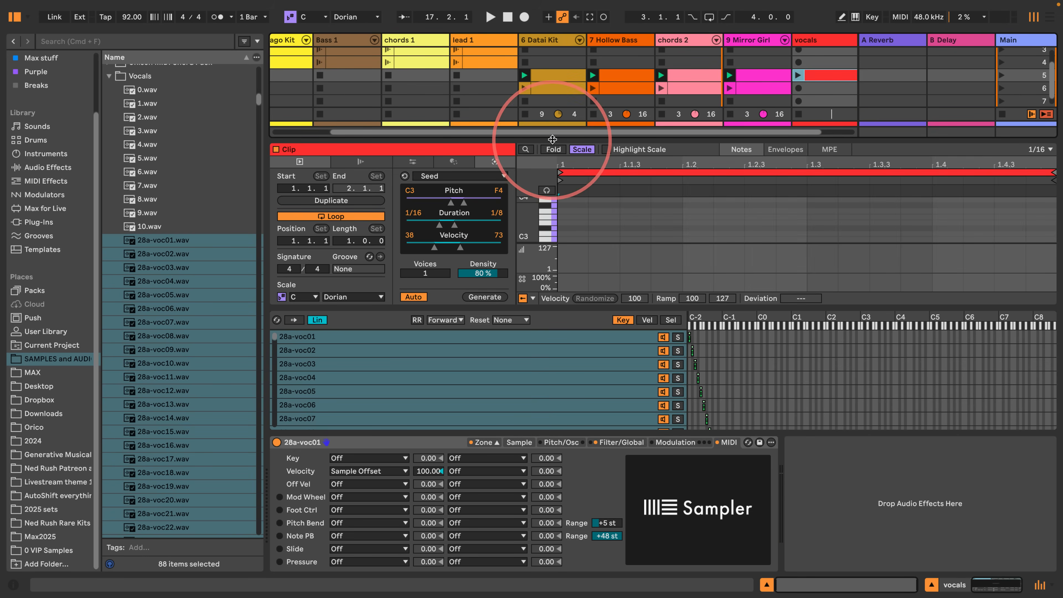
left_click_drag(552, 140, 542, 18)
left_click(473, 187)
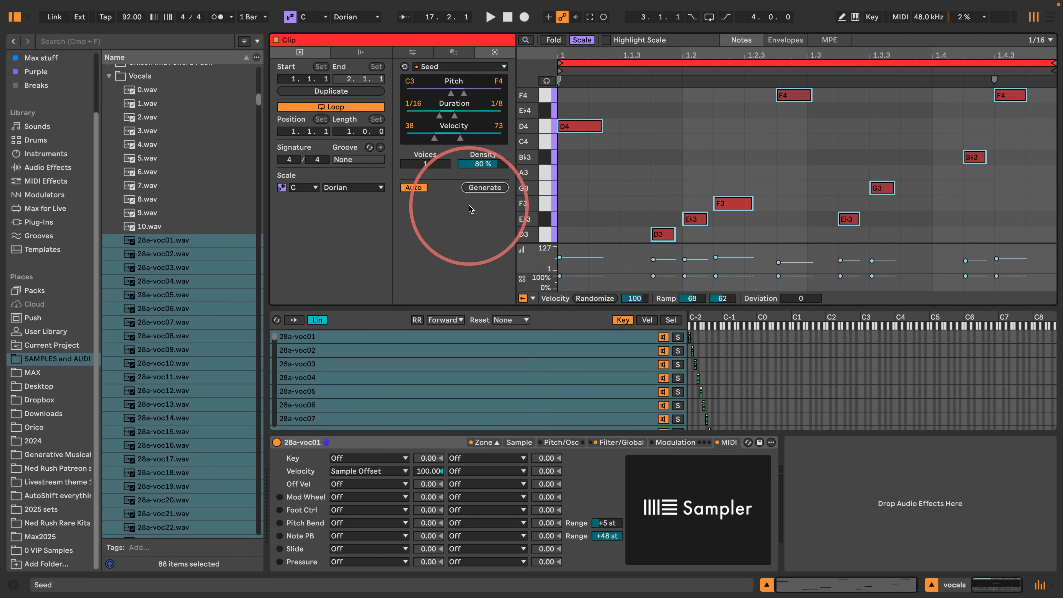
left_click_drag(496, 33, 461, 140)
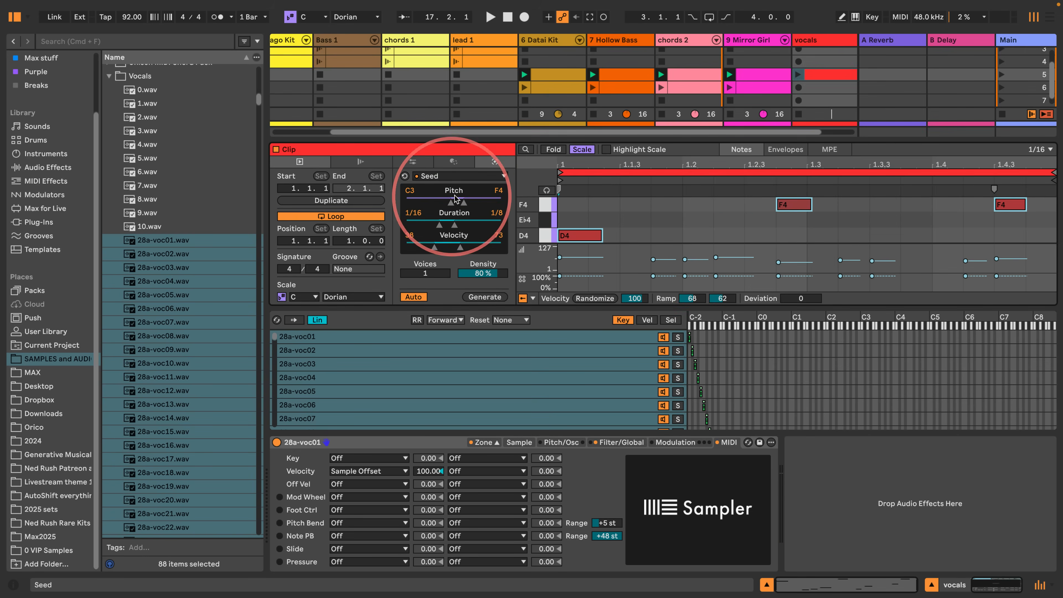
left_click(797, 76)
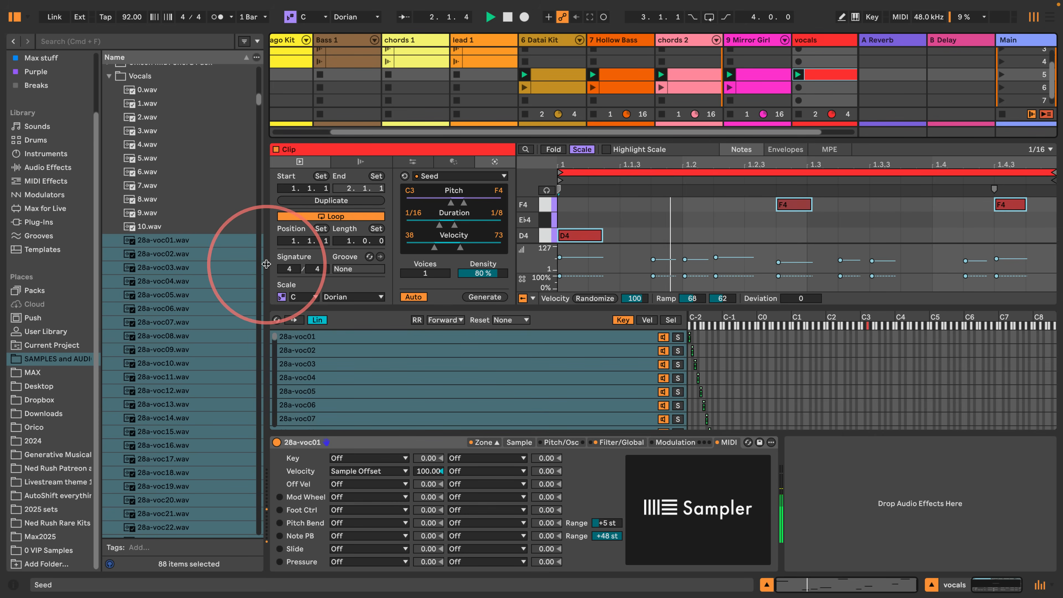
- Narrow the browser and add the Auto Shift audio effect after Sampler on the vocals track
left_click_drag(263, 270, 203, 269)
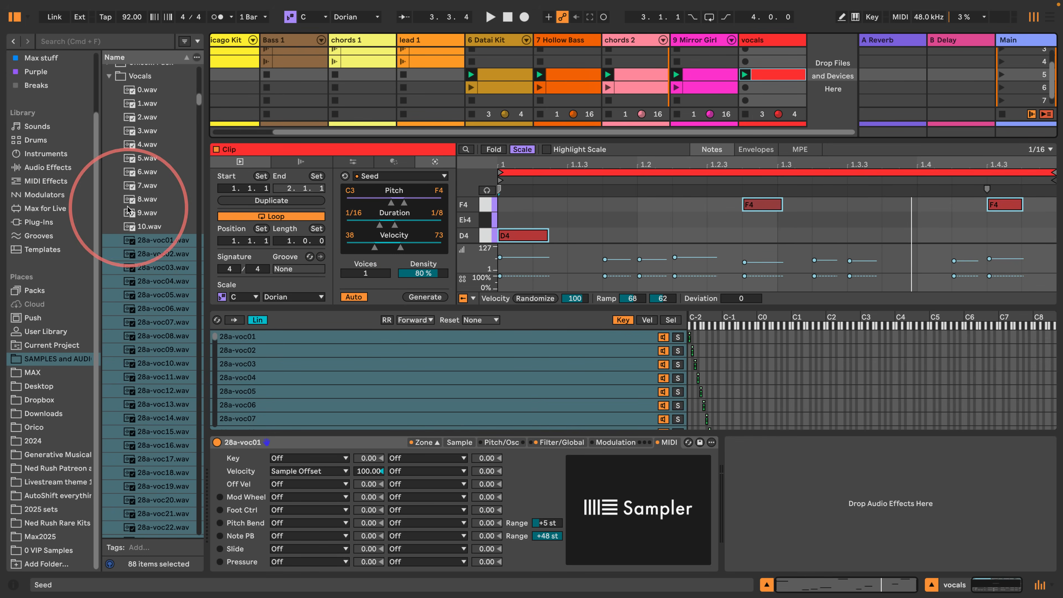
left_click(38, 167)
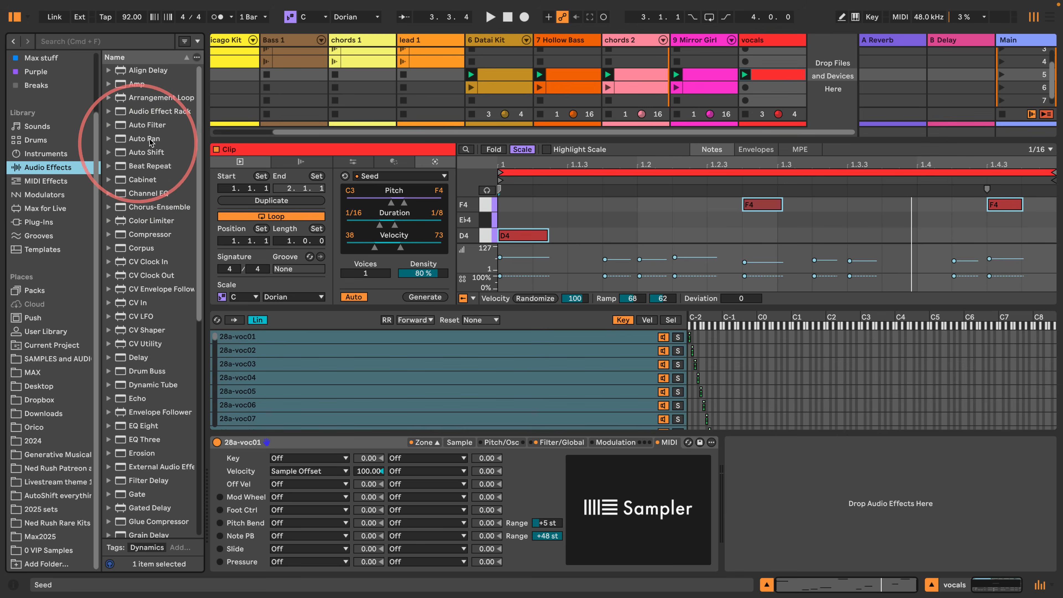
left_click_drag(146, 152, 775, 520)
left_click(981, 594)
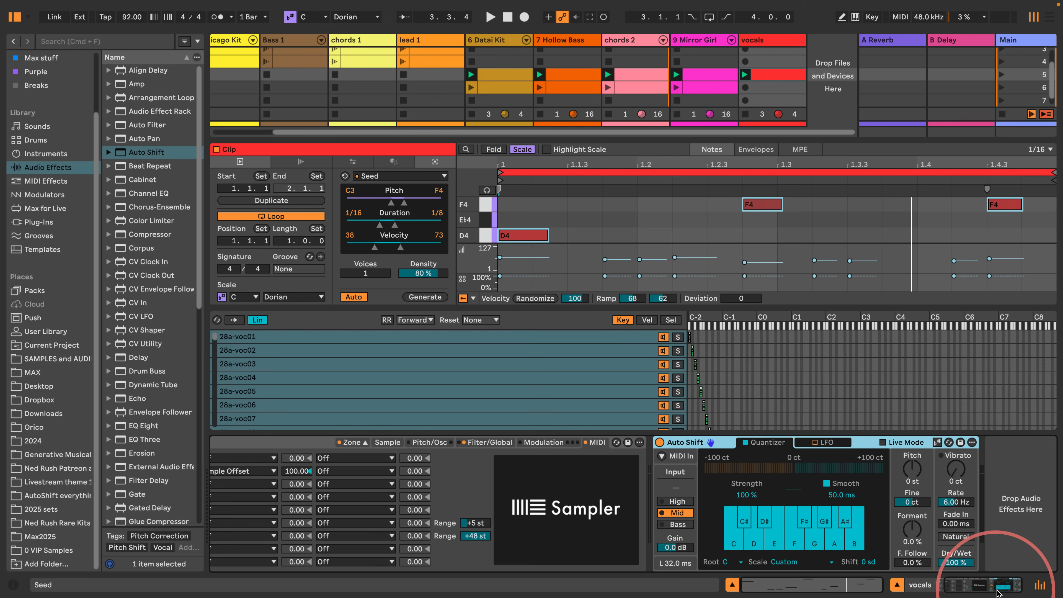
- Make Auto Shift follow the clip's C Dorian scale and hide the browser
left_click(938, 443)
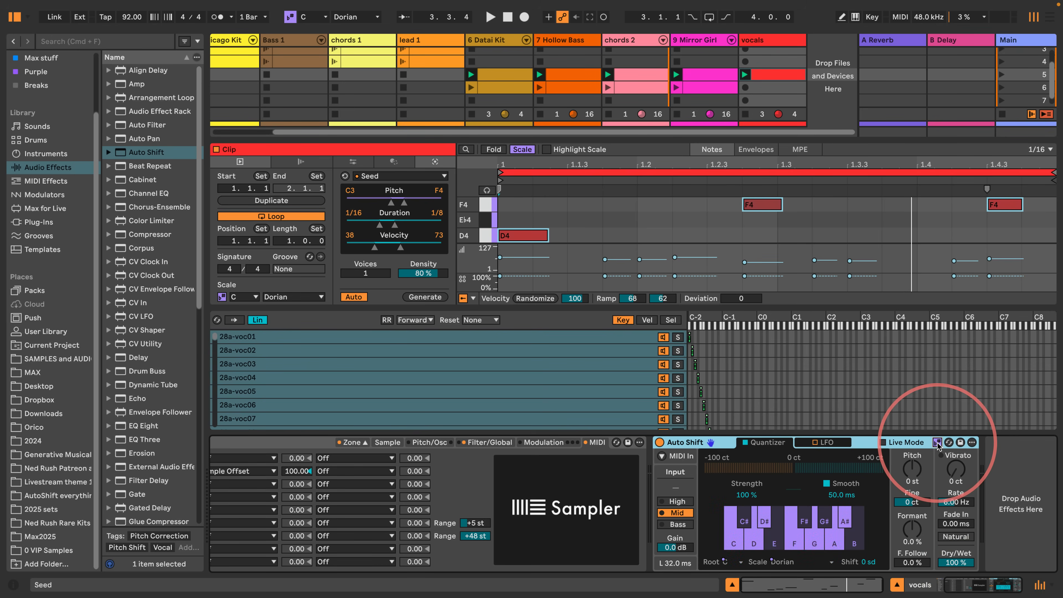
left_click(770, 76)
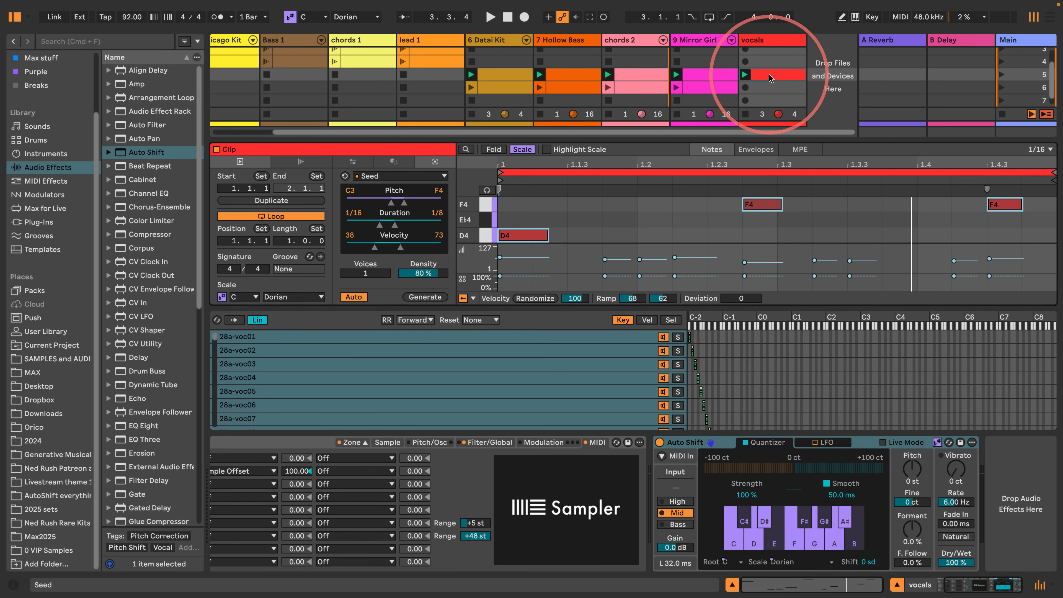
left_click(15, 17)
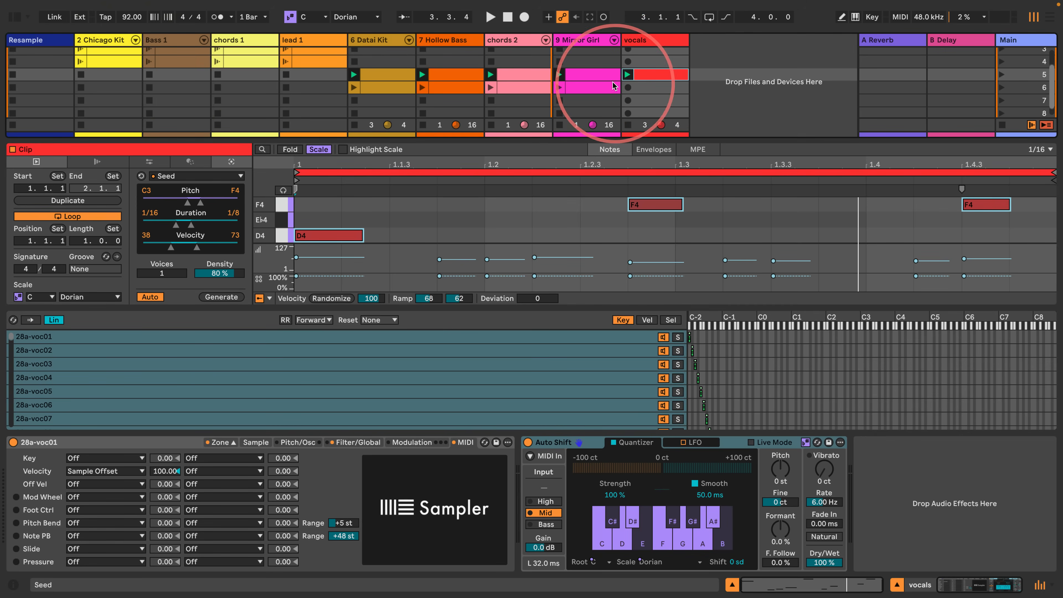
- Audition the scene 5 vocals clip, enlarge its note editor, and extend the loop length to four bars
left_click(575, 73)
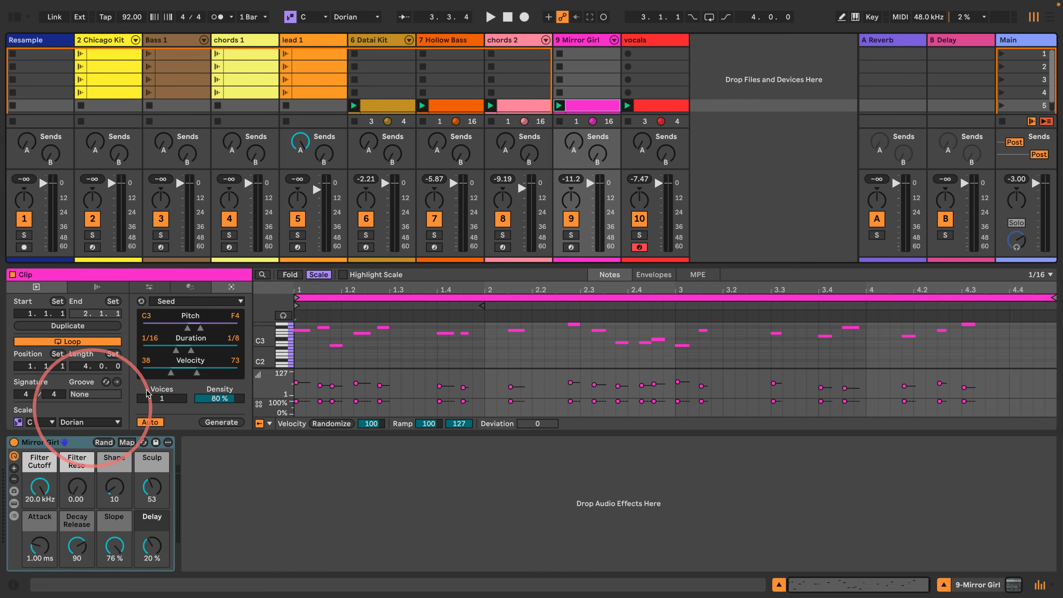
left_click(647, 107)
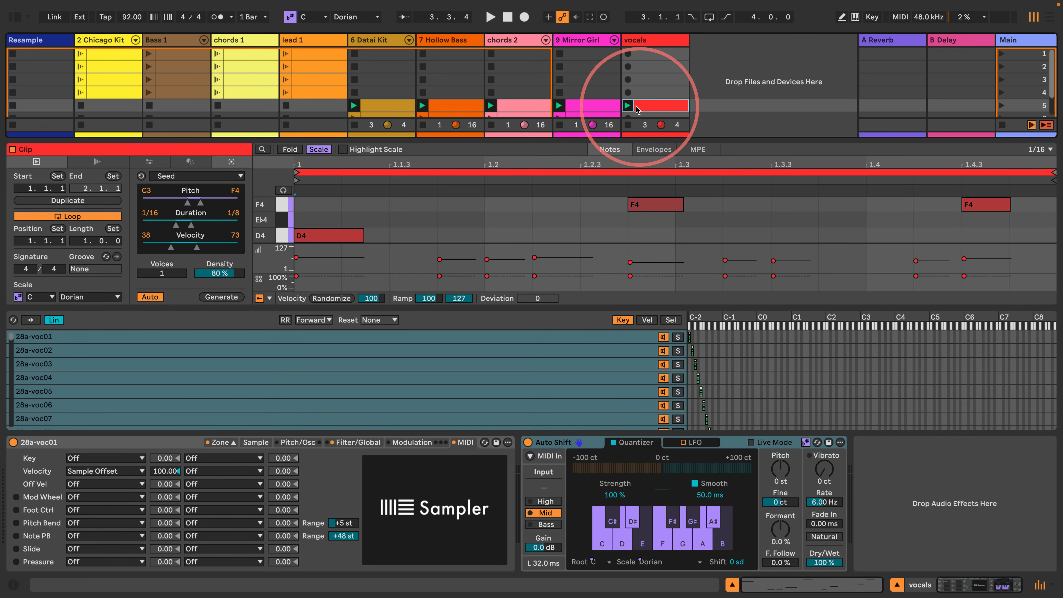
key("space")
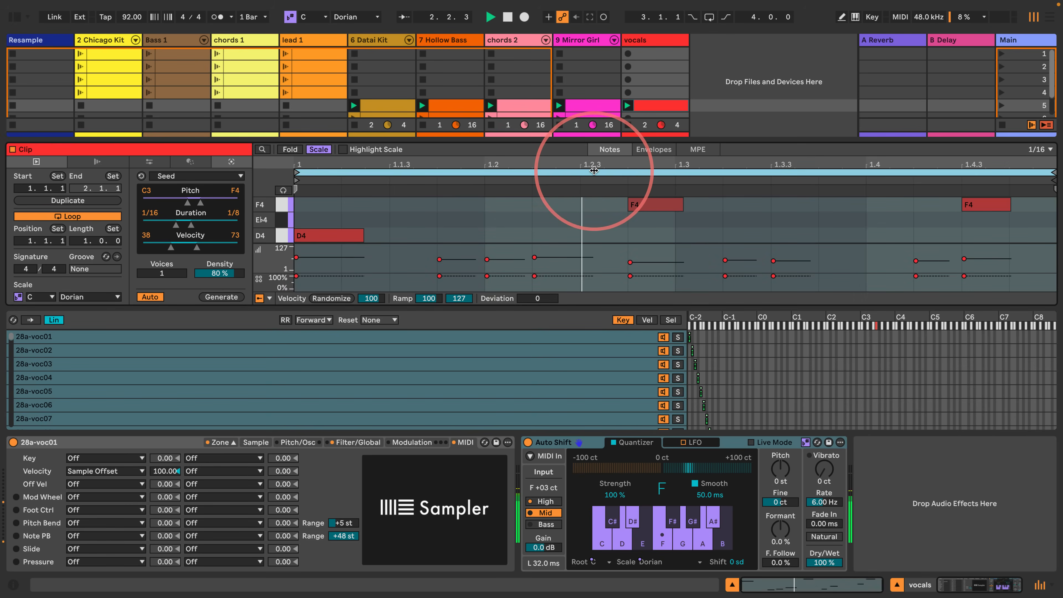
left_click_drag(593, 142, 593, 65)
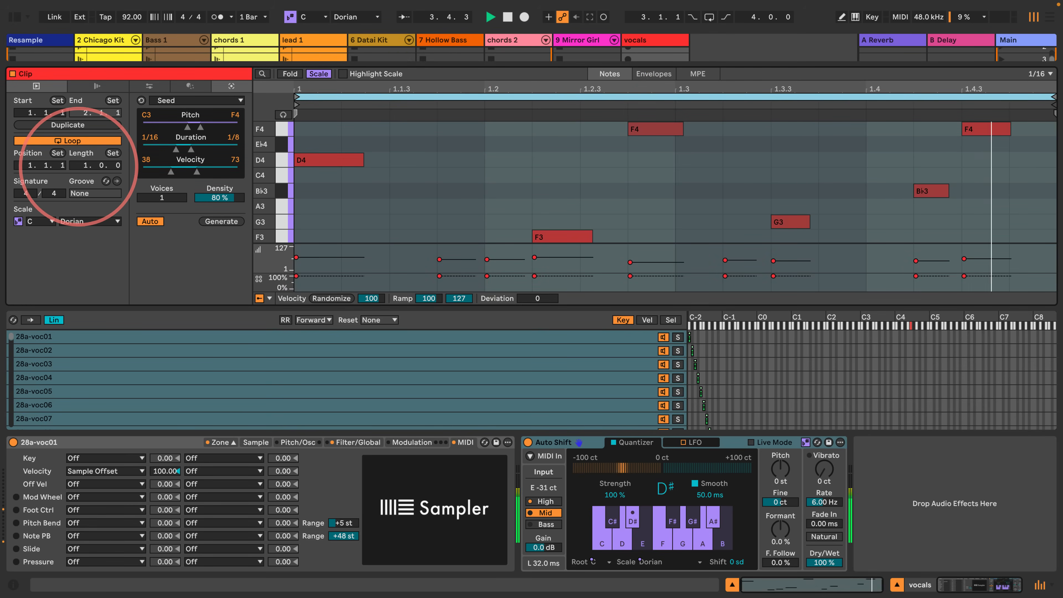
left_click_drag(78, 168, 79, 164)
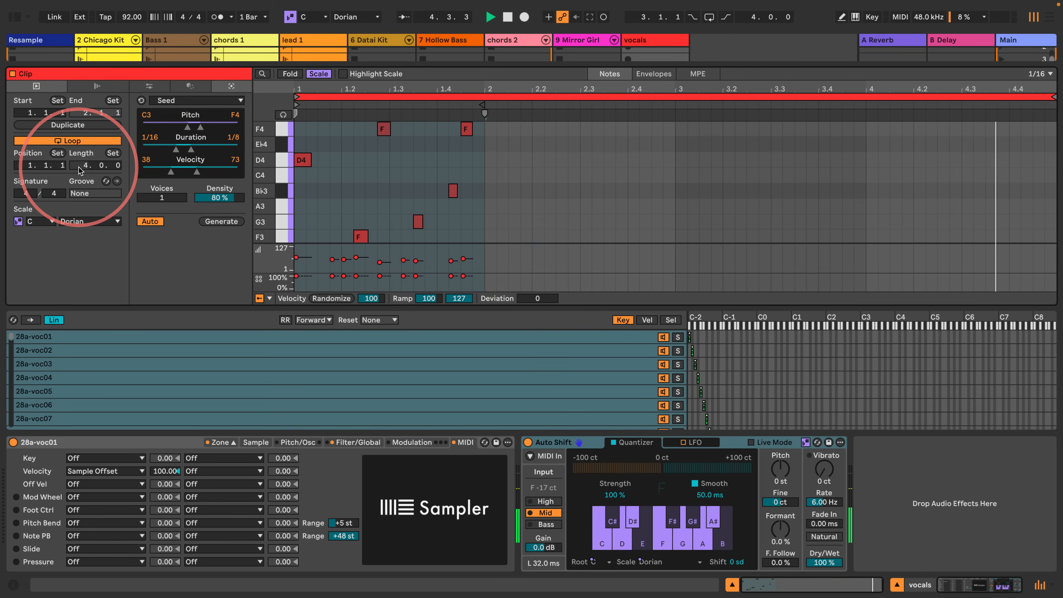
- Try a Seed pattern in the vocals clip, undo it, and generate another across the full four-bar loop
left_click(215, 221)
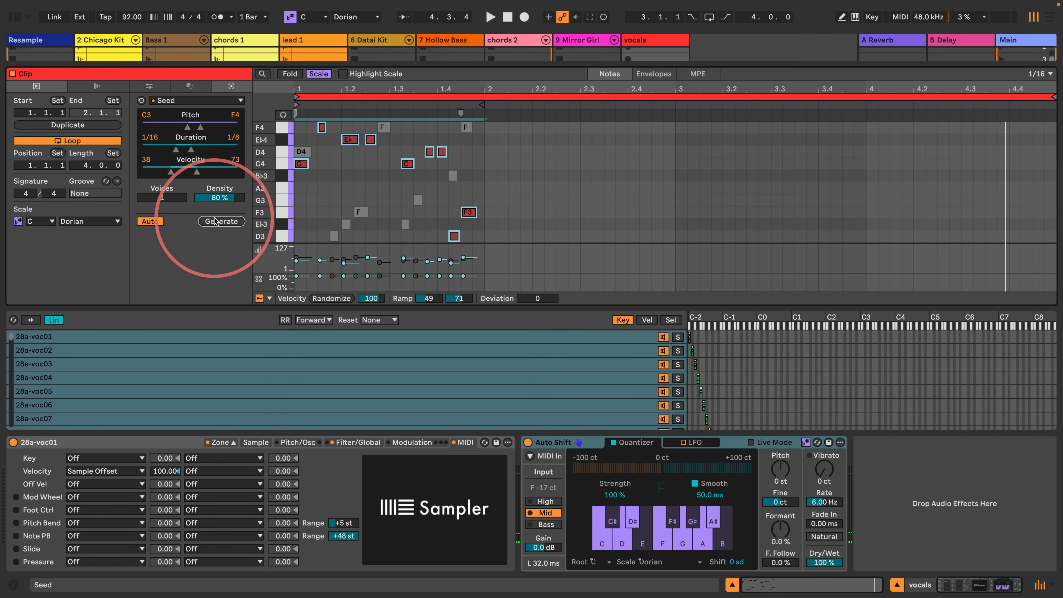
key("super+z")
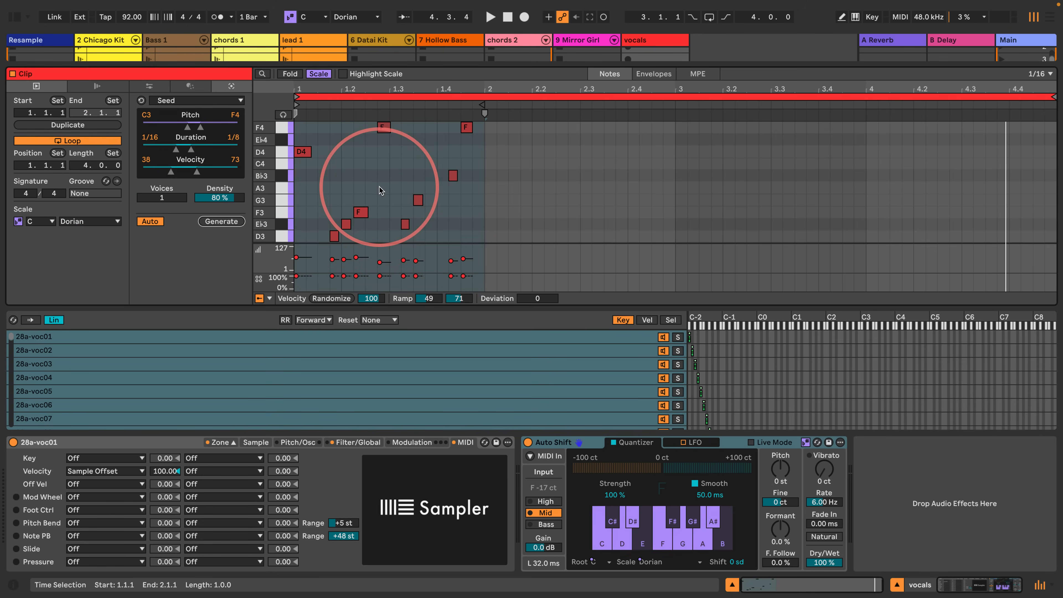
left_click(368, 174)
left_click(488, 147)
left_click(476, 97)
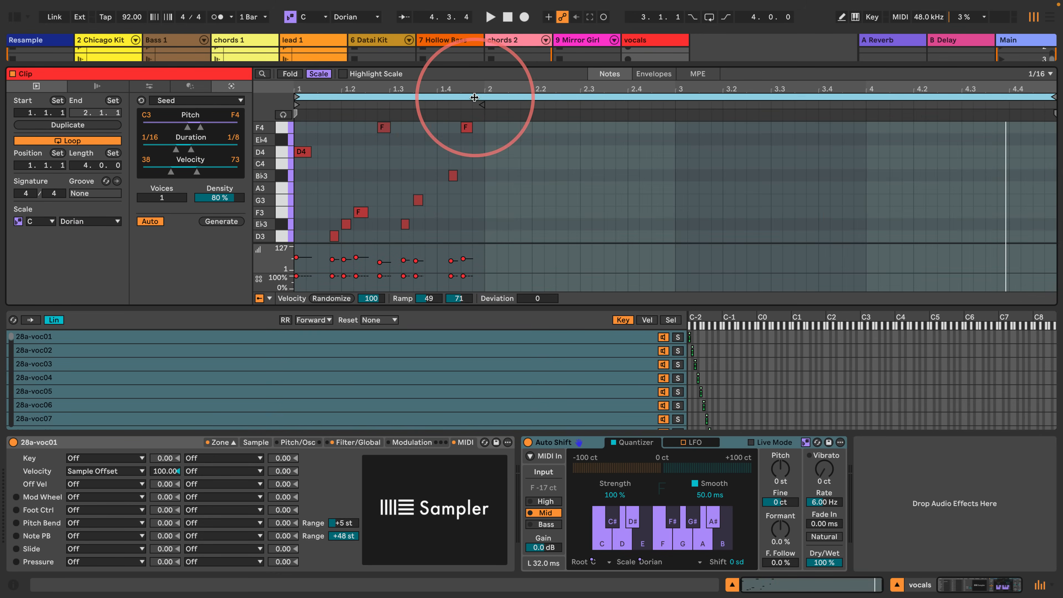
left_click(215, 222)
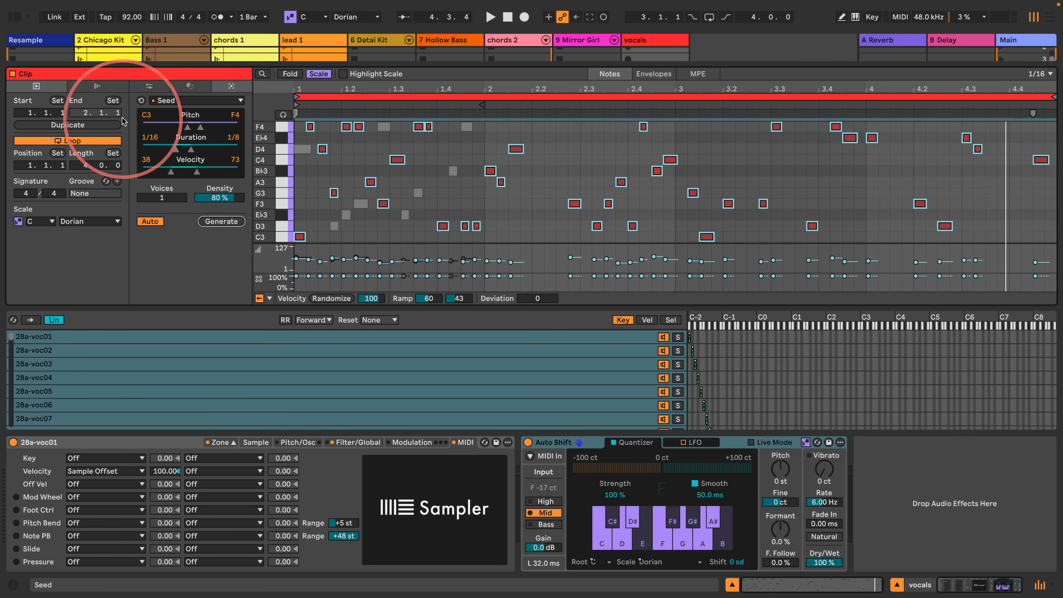
- Reset the Seed generator to its default settings and clear all notes from the vocals clip
left_click(141, 101)
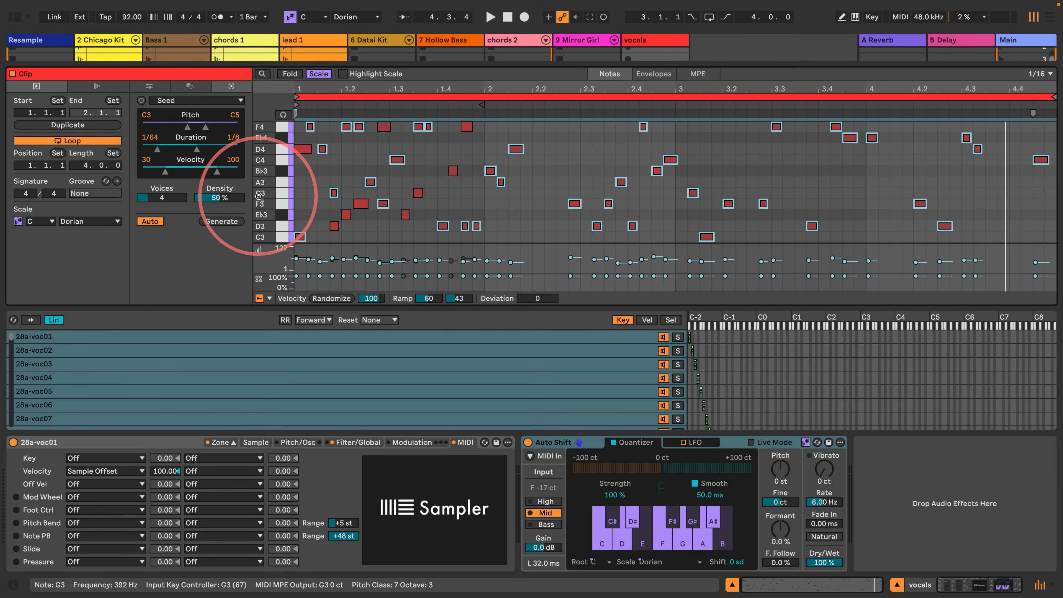
key("ctrl+z")
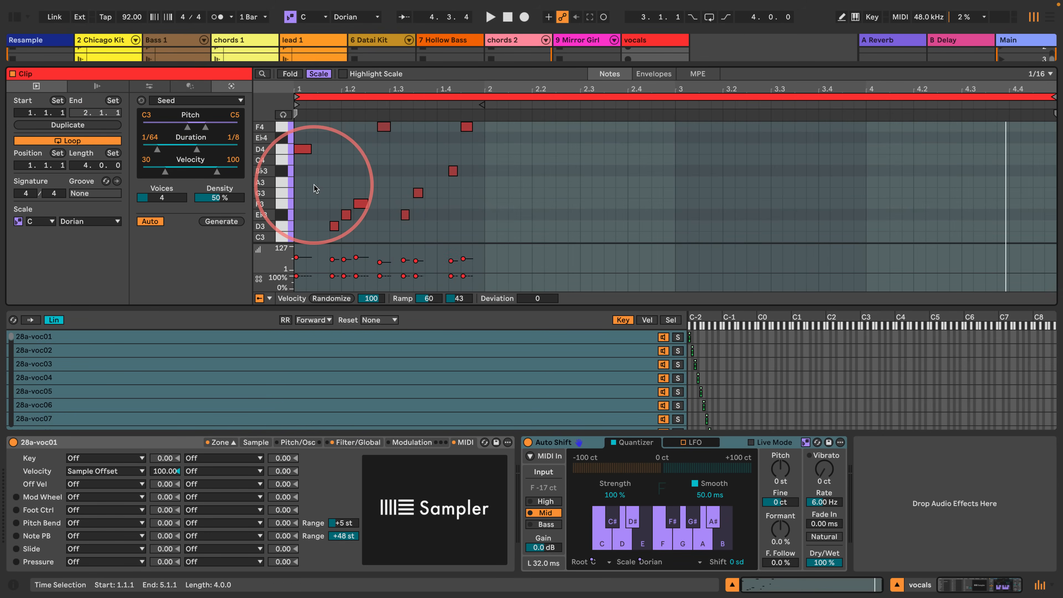
key("ctrl+a")
key("Delete")
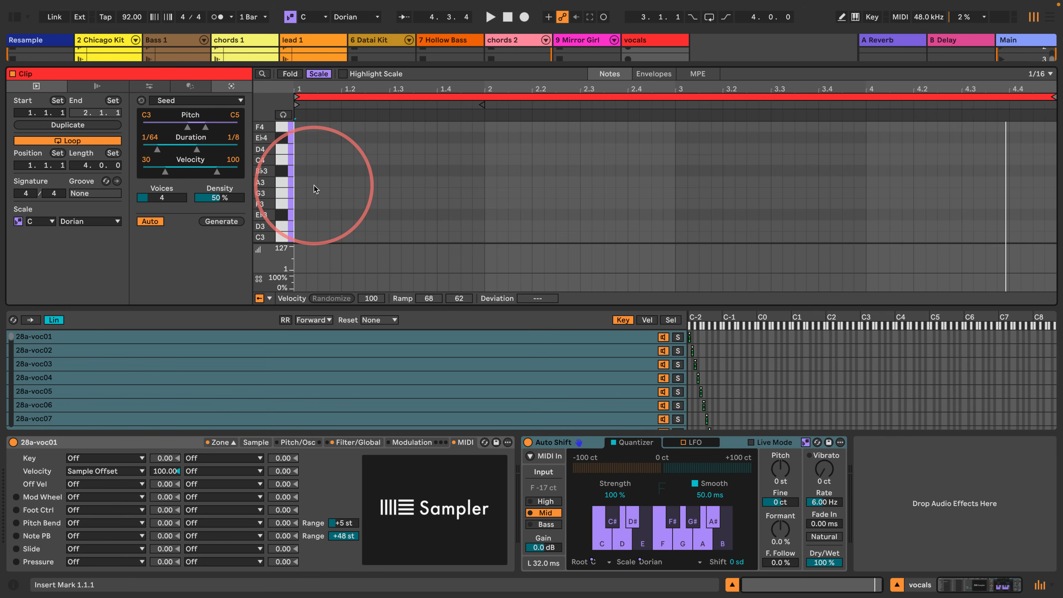
- Set the Seed generator to 1 voice, generate a new four-bar pattern in the vocals clip, and play it
left_click(218, 223)
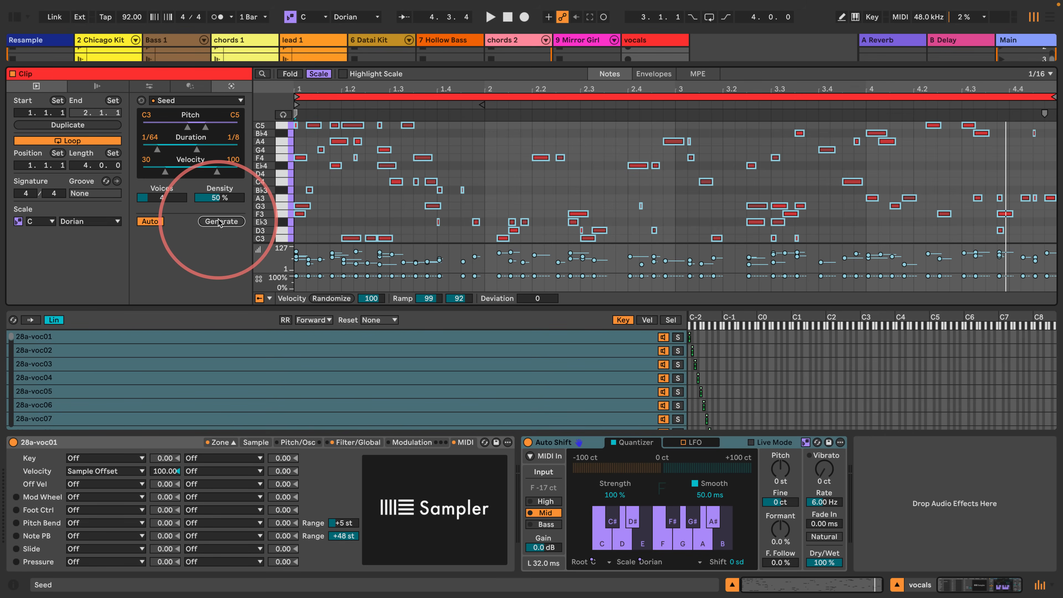
key("ctrl+z")
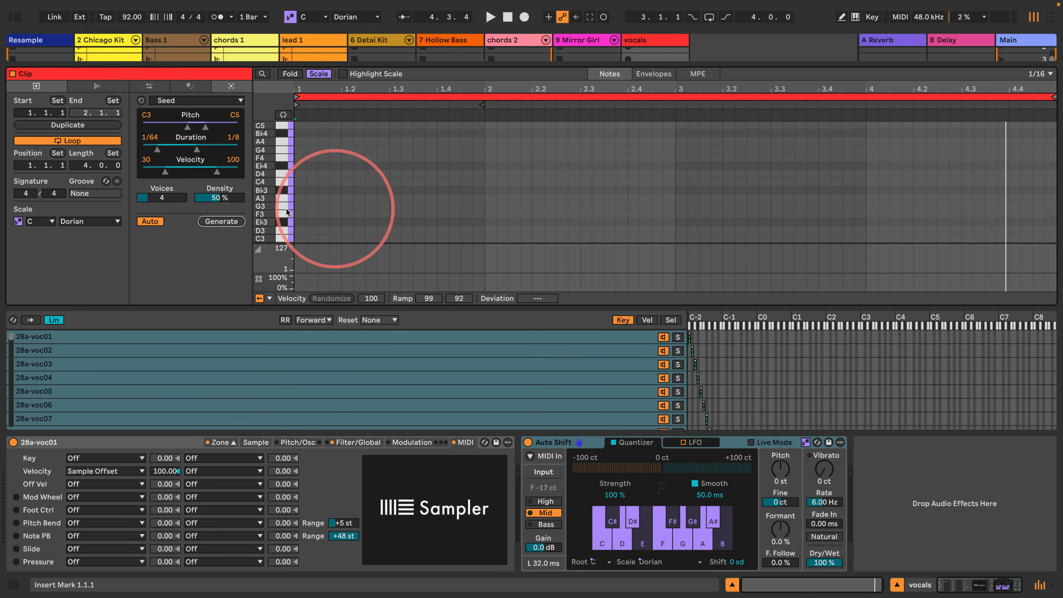
left_click_drag(175, 199, 176, 207)
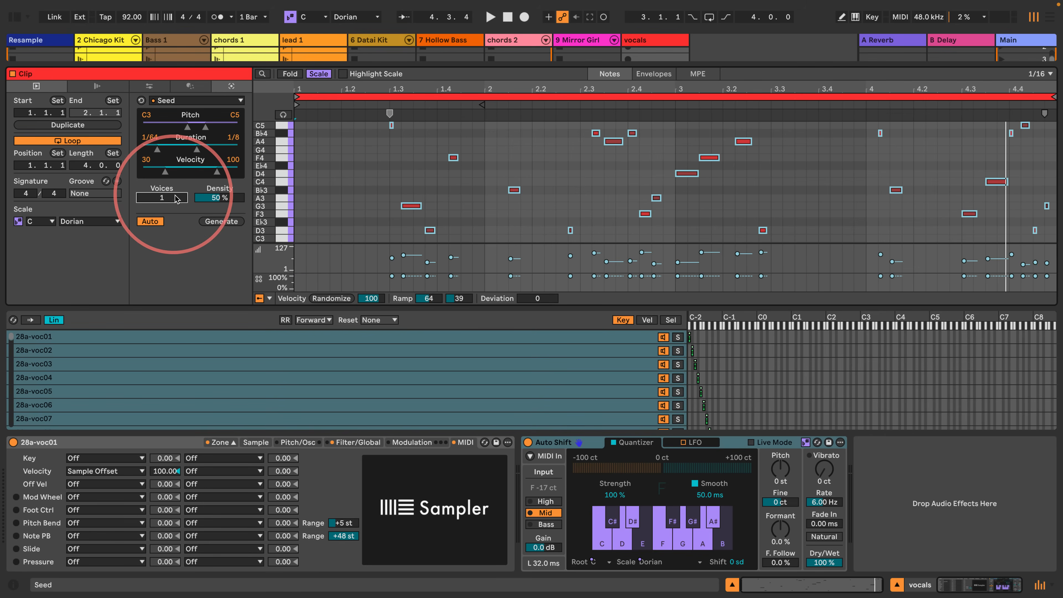
left_click(211, 225)
key("space")
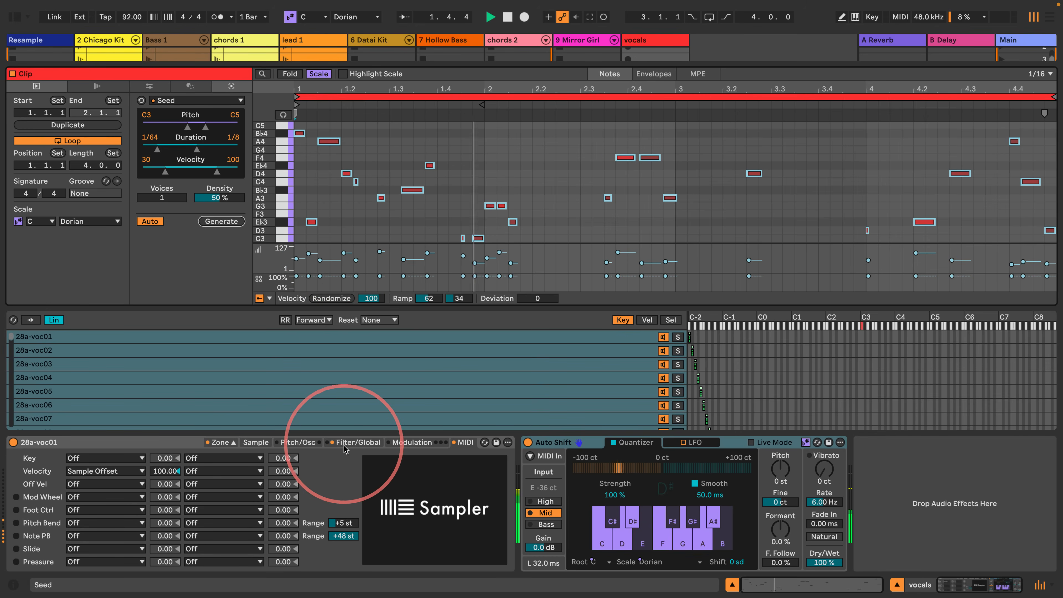
- Turn off Sampler's filter, raise its volume to -4.50 dB, and lengthen the volume envelope's release to 2.49 s
left_click(358, 442)
left_click(26, 457)
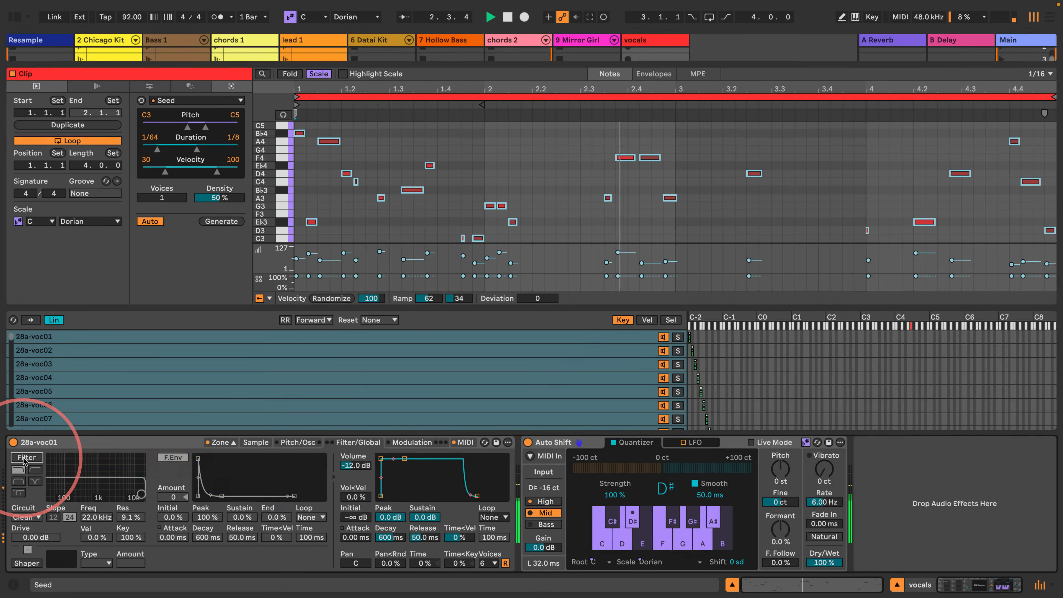
left_click_drag(356, 465, 356, 444)
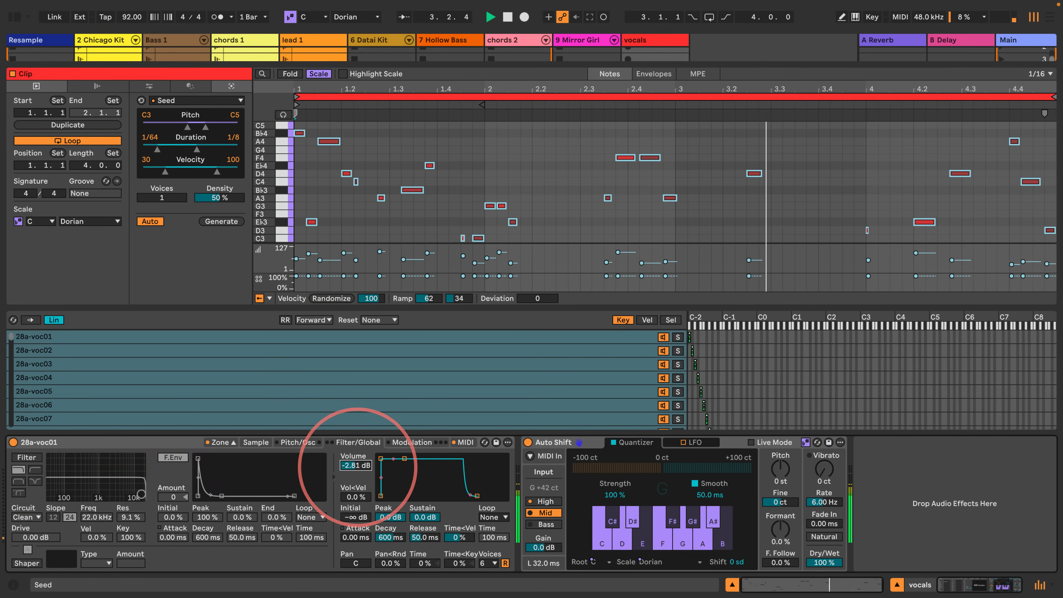
left_click_drag(424, 537, 424, 502)
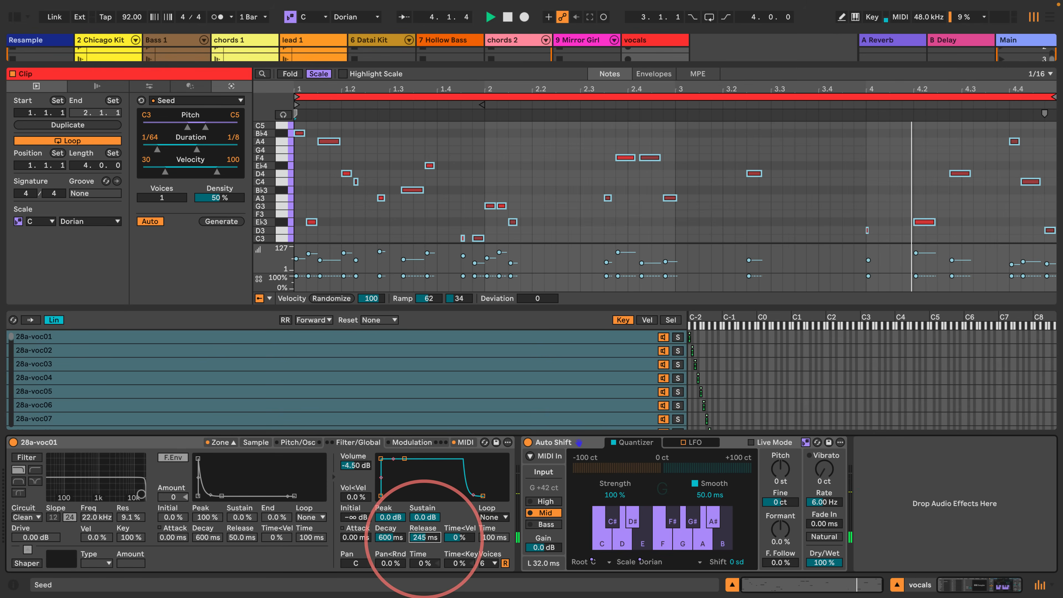
- Limit Sampler to 1 voice, set the volume envelope's decay to 1.25 s, and lower the volume to -9.56 dB
left_click(488, 564)
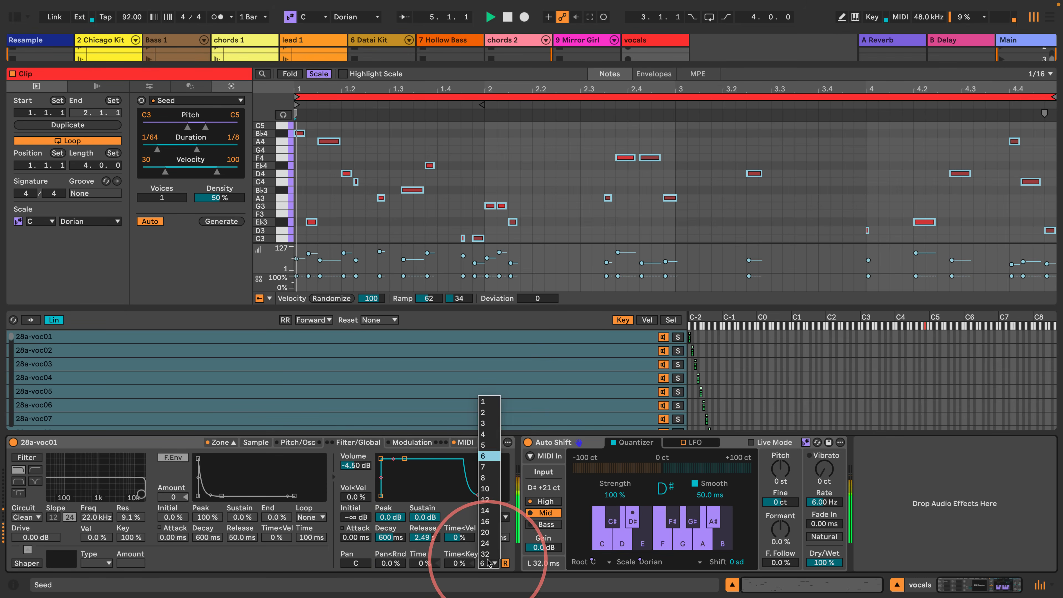
left_click(486, 402)
left_click_drag(391, 538, 392, 527)
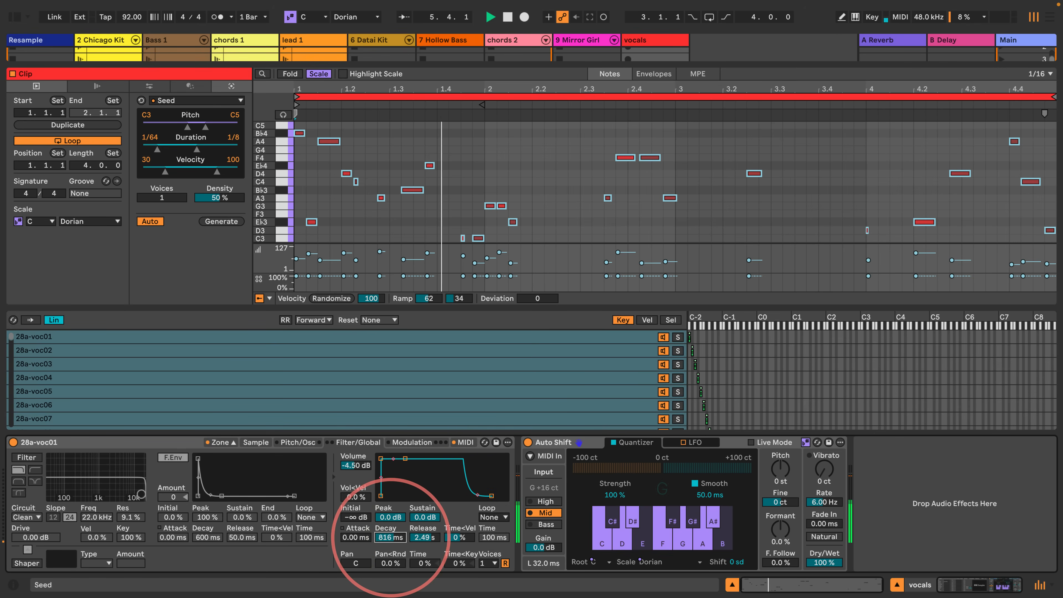
left_click_drag(361, 464, 361, 477)
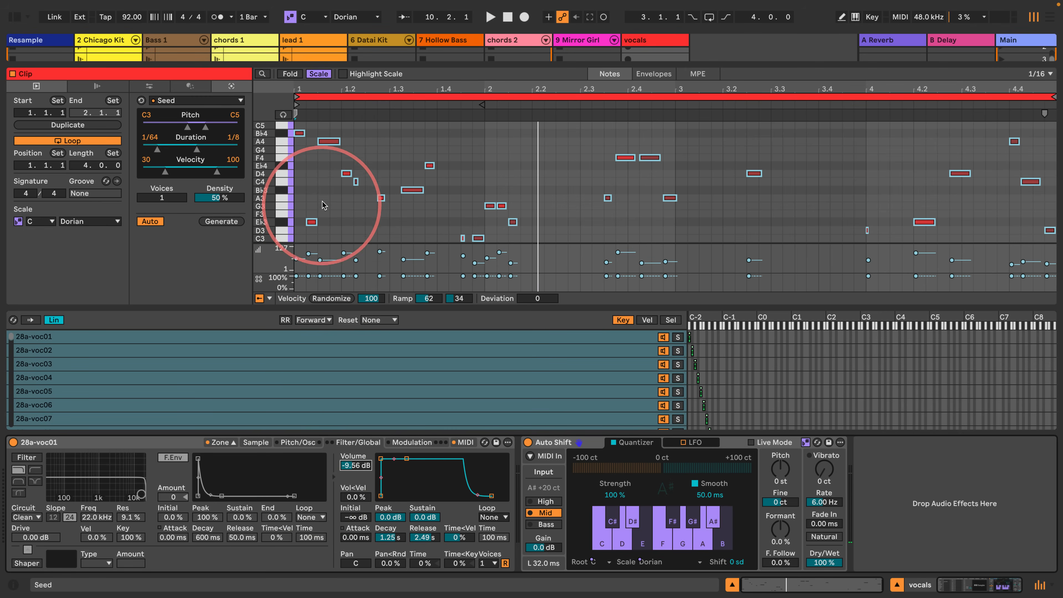
- Look over Sampler's vocal sample zones and the clip's note velocities, and play the vocals pattern
scroll(100, 371, "down", 10)
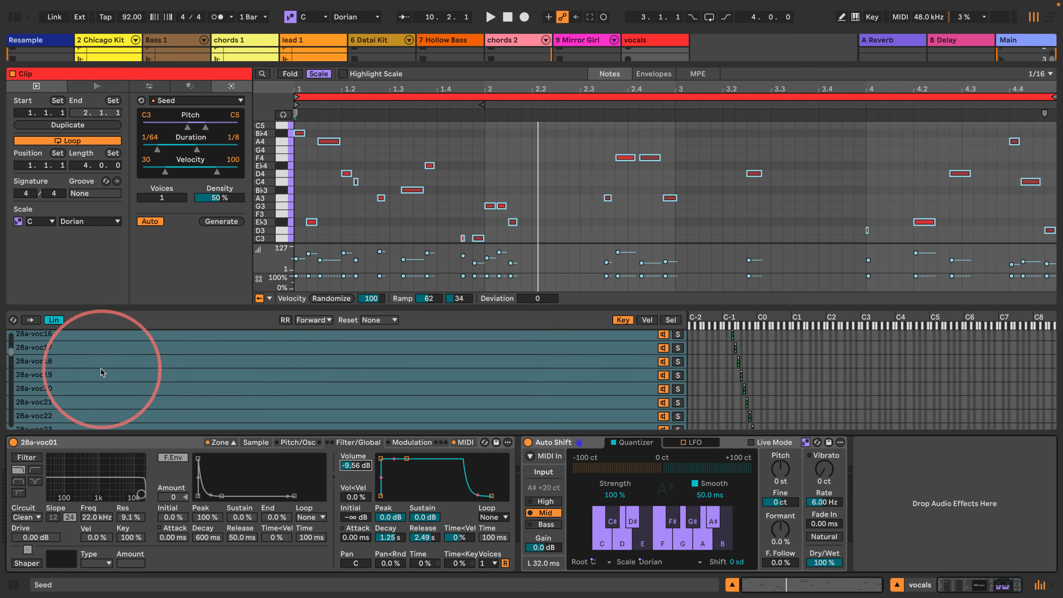
scroll(88, 379, "up", 10)
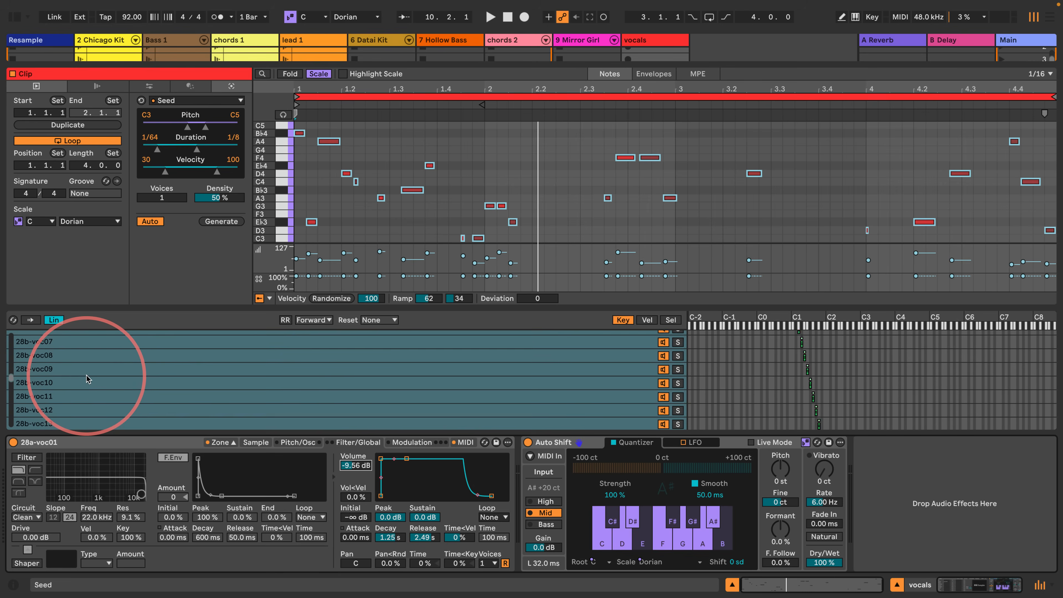
scroll(88, 379, "up", 10)
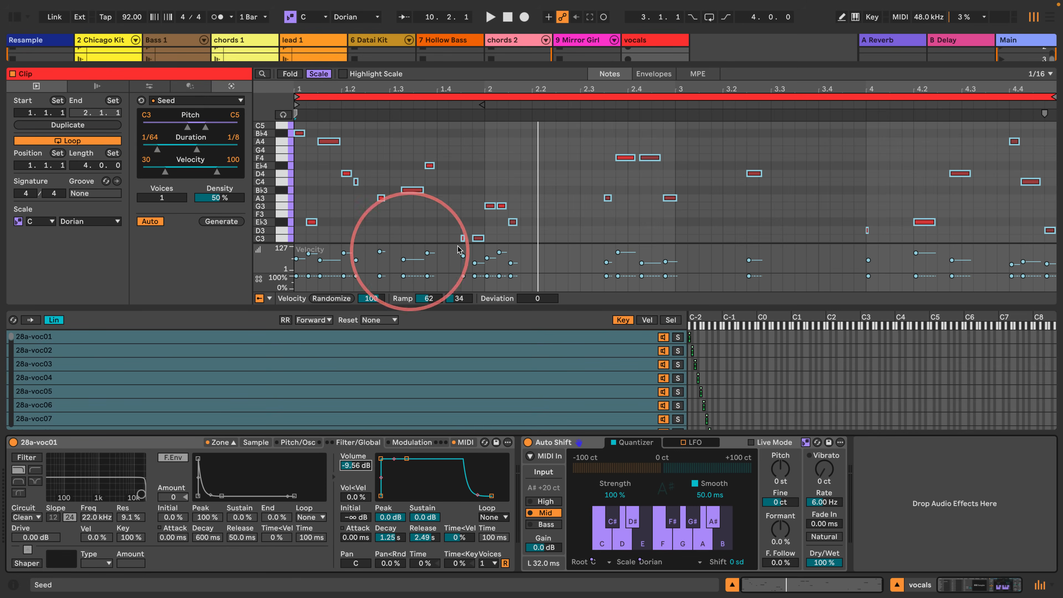
left_click(404, 259)
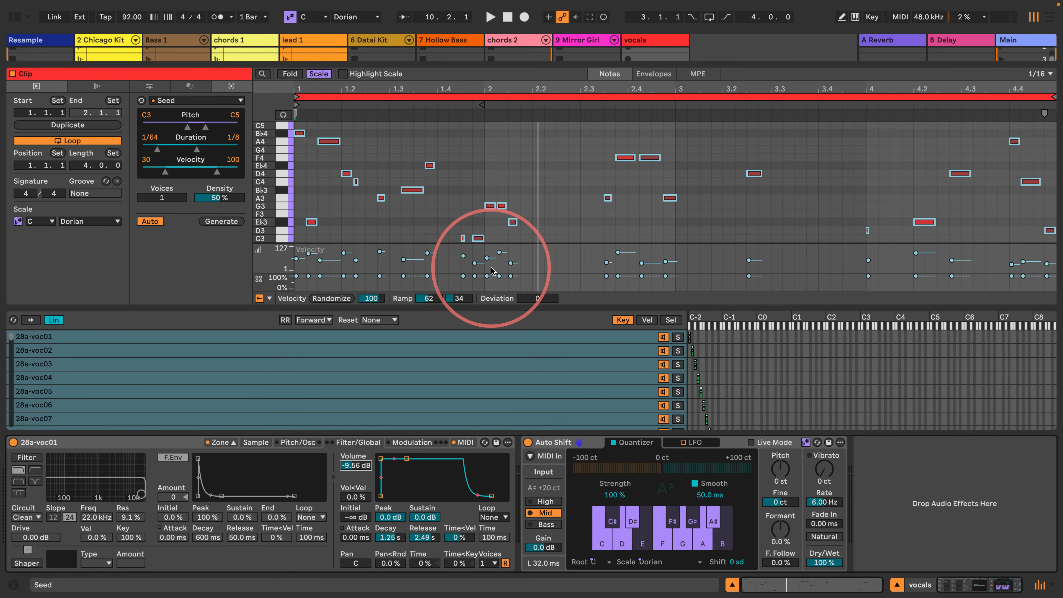
left_click(476, 262)
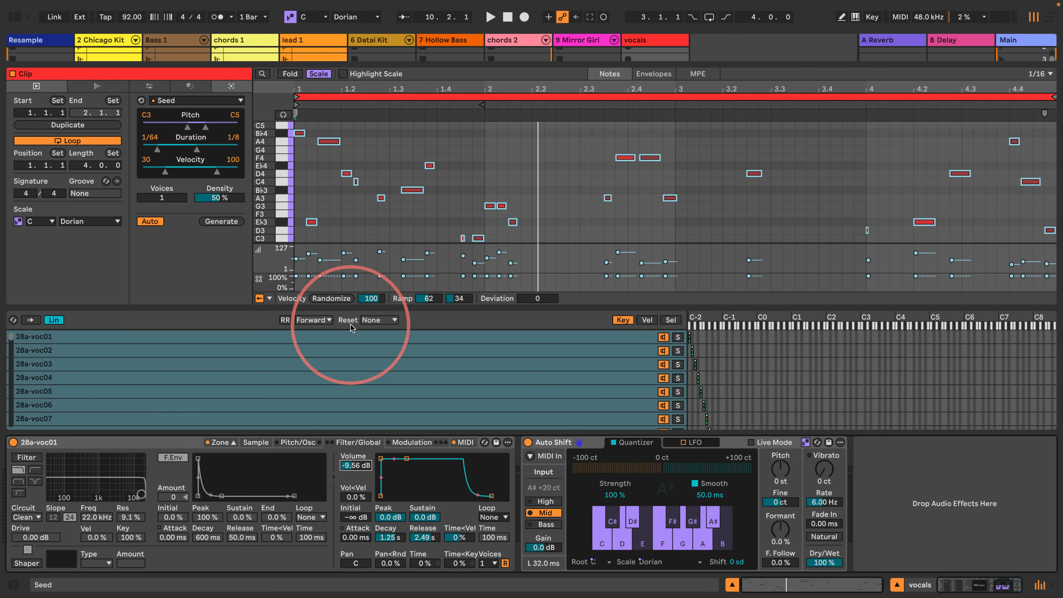
key("space")
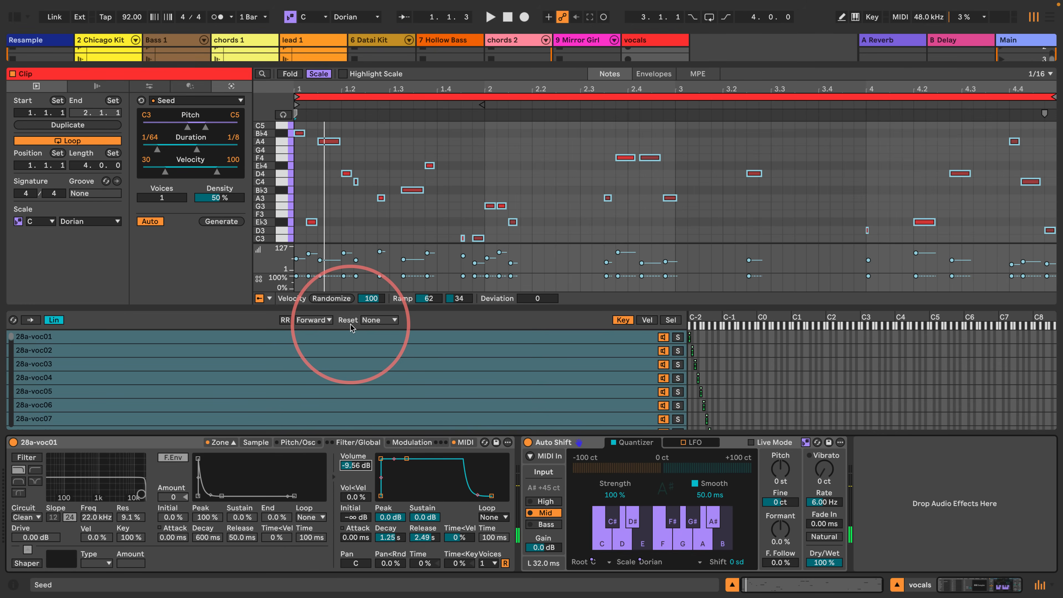
key("space")
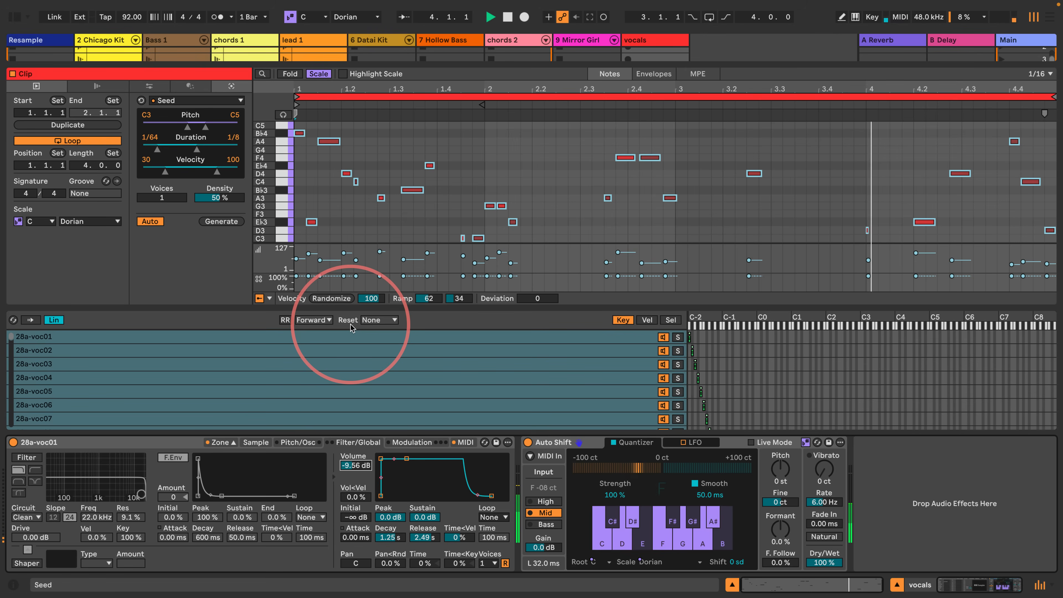
- Enlarge the session area to show the scene 5 clips with the track mixer, and play the groove
left_click_drag(275, 308, 257, 367)
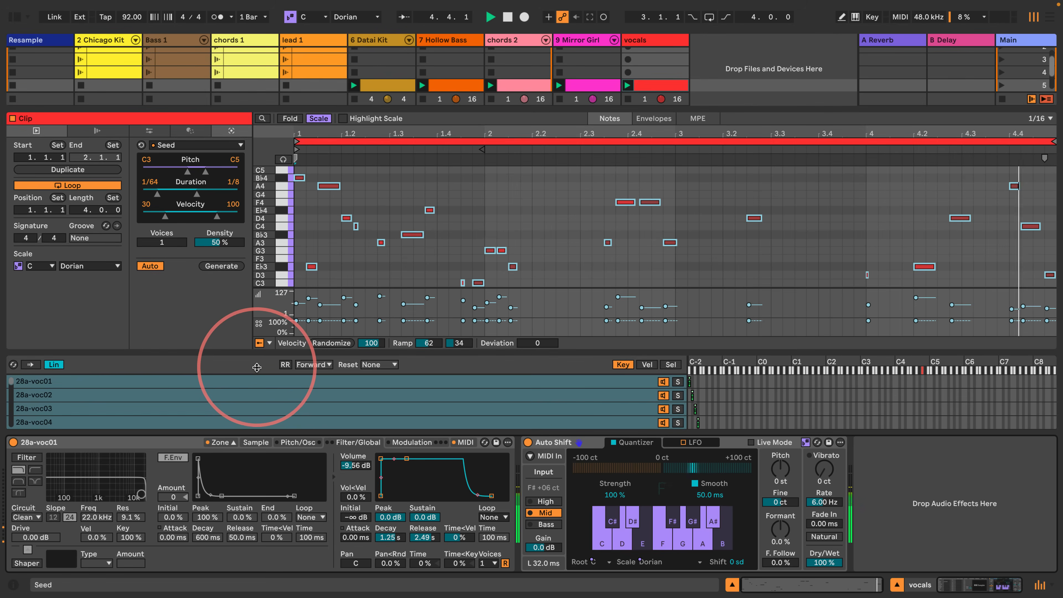
key("space")
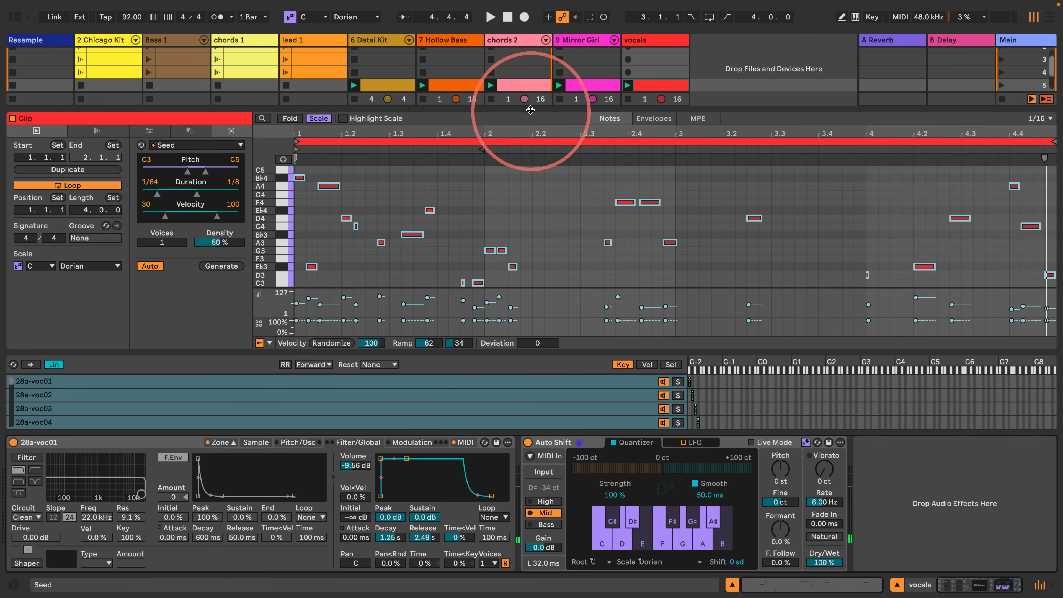
left_click_drag(520, 107, 550, 178)
key("space")
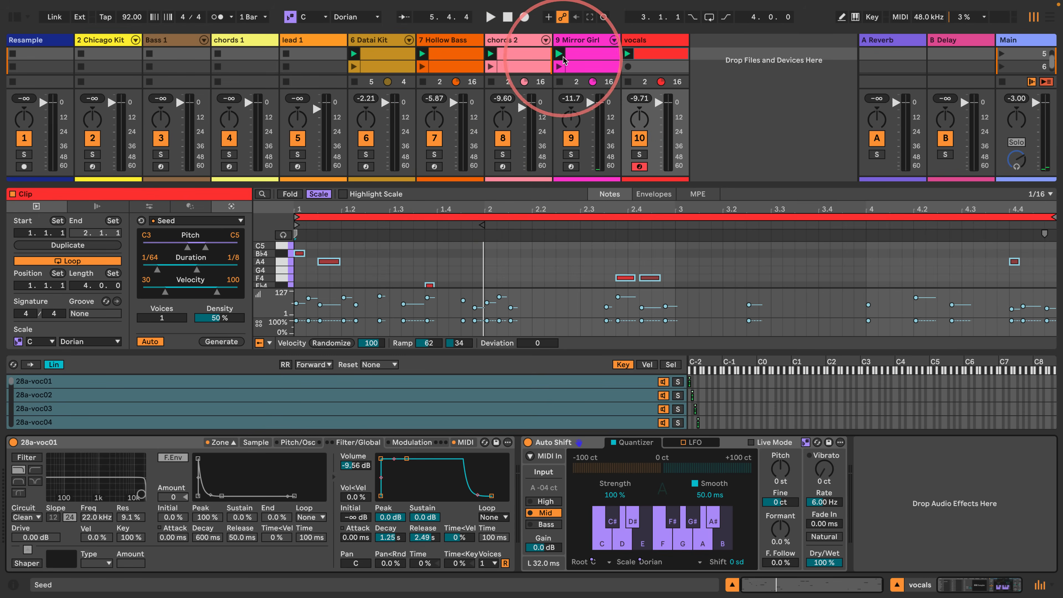
- Launch scene 6 and disarm recording on the vocals track
left_click(1002, 67)
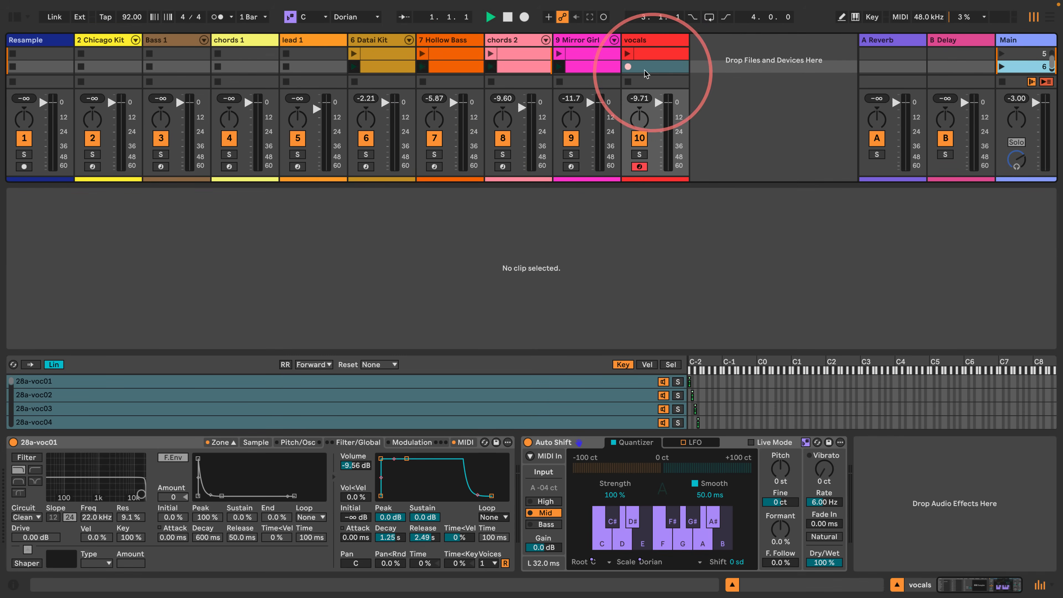
left_click(638, 171)
left_click(638, 168)
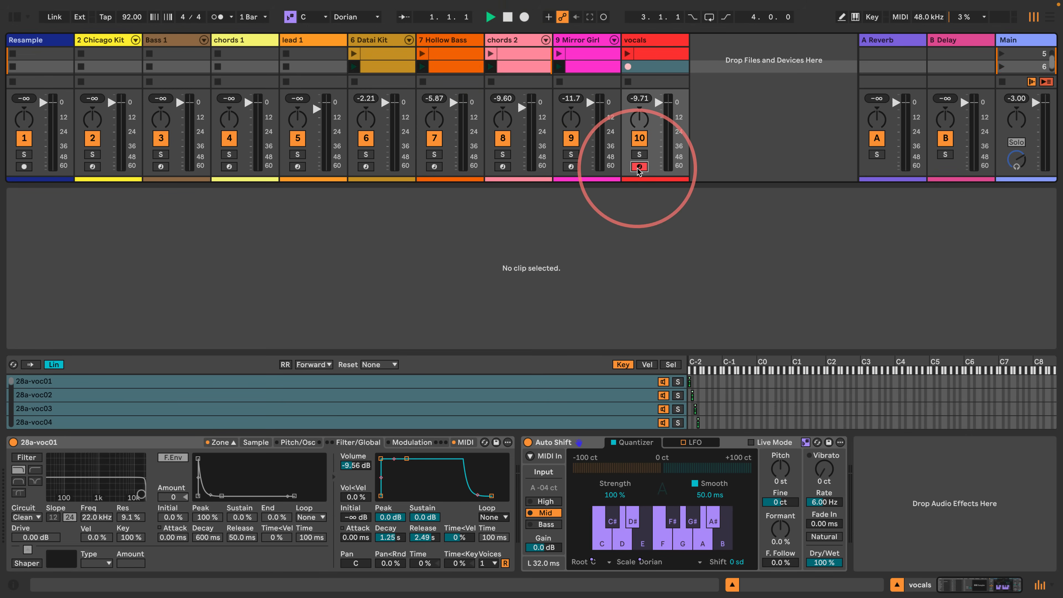
left_click(638, 169)
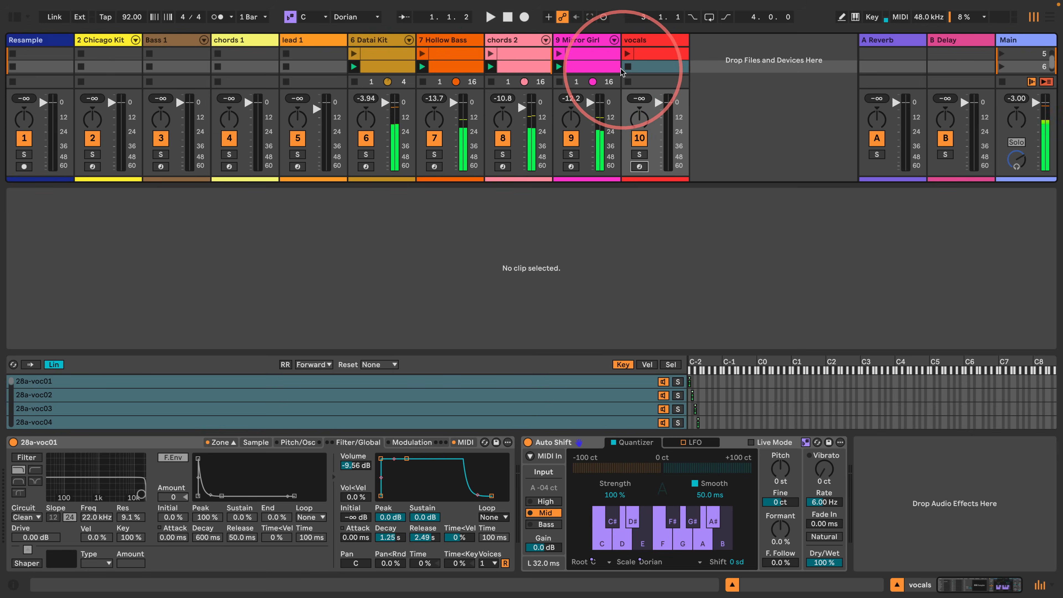
- Create a vocals clip in scene 6 with a loop length of 4 bars and generate its notes with Seed
double_click(650, 68)
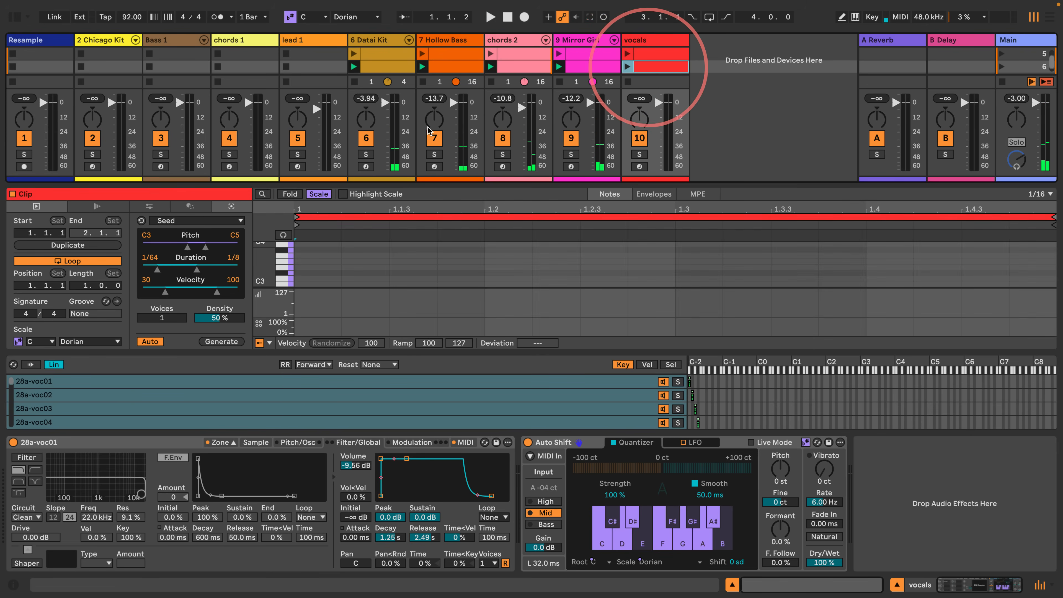
left_click_drag(78, 288, 78, 298)
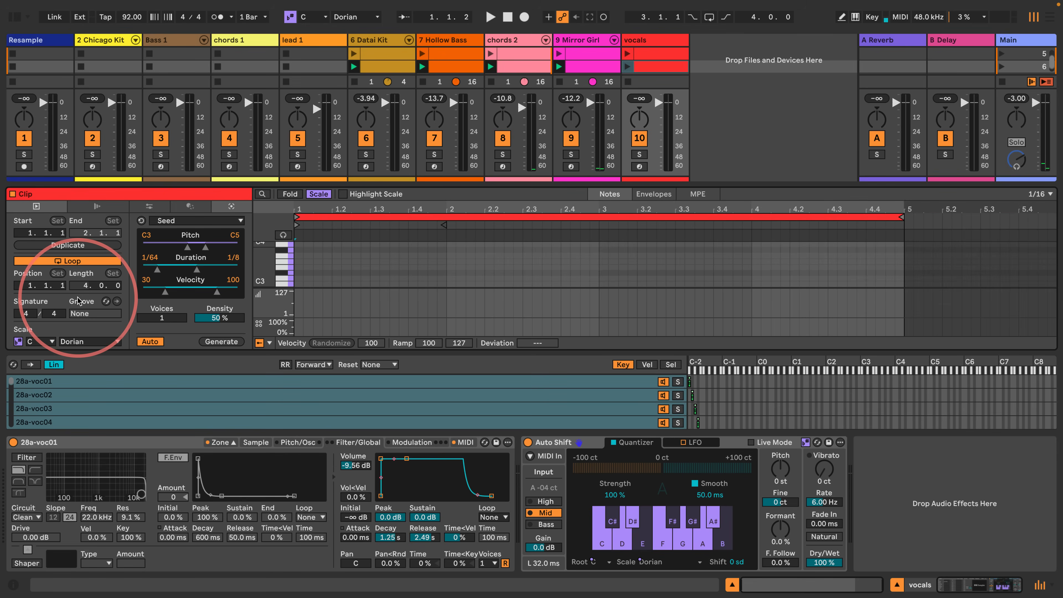
left_click(221, 341)
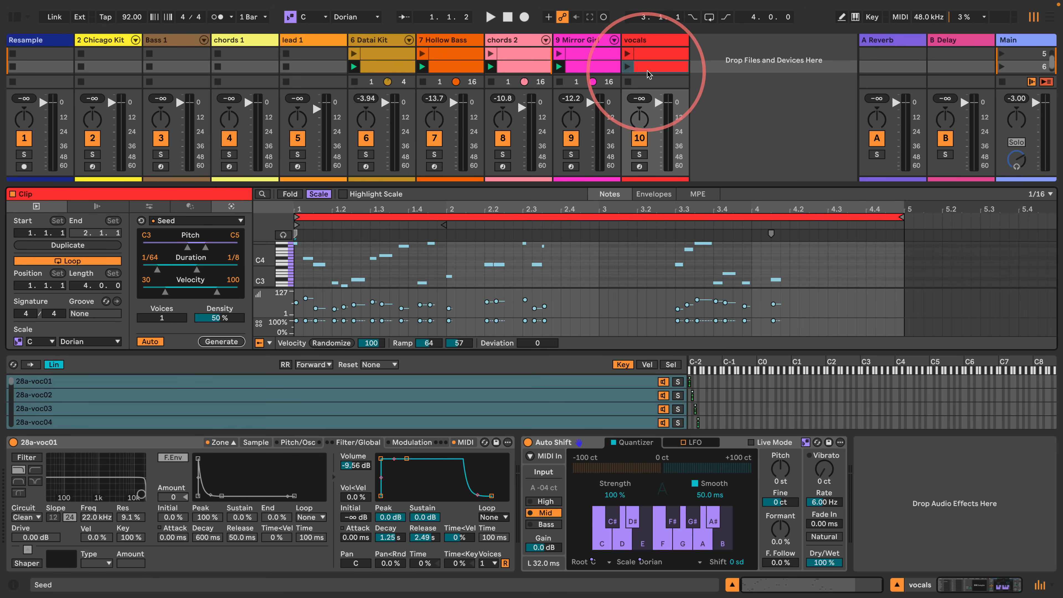
- Check the scale of the other scene 6 clips and set the vocals clip's scale root to D#/Eb
left_click(593, 70)
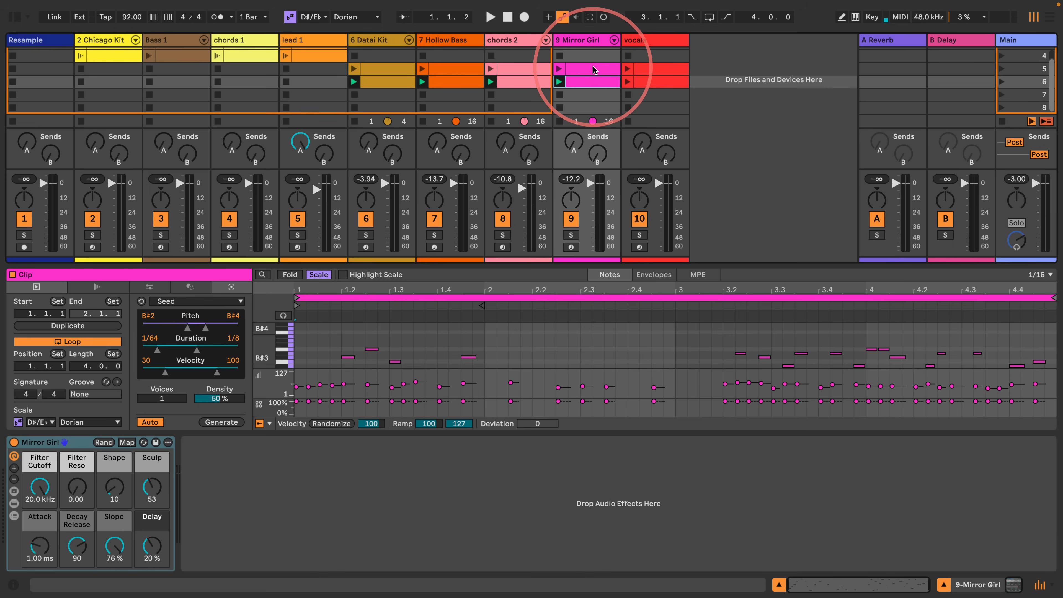
left_click(655, 82)
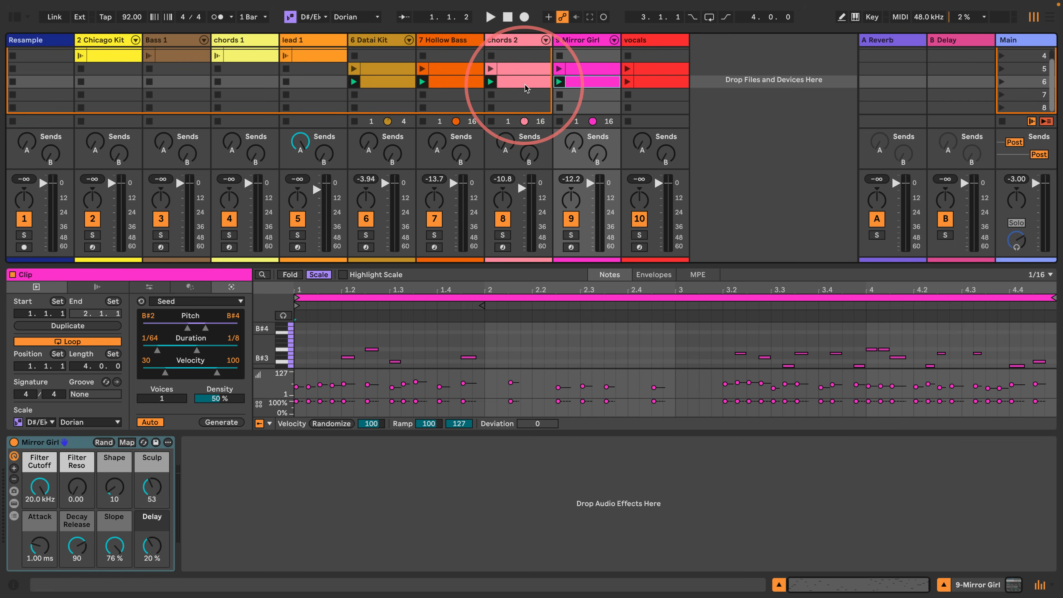
left_click(524, 82)
left_click(451, 82)
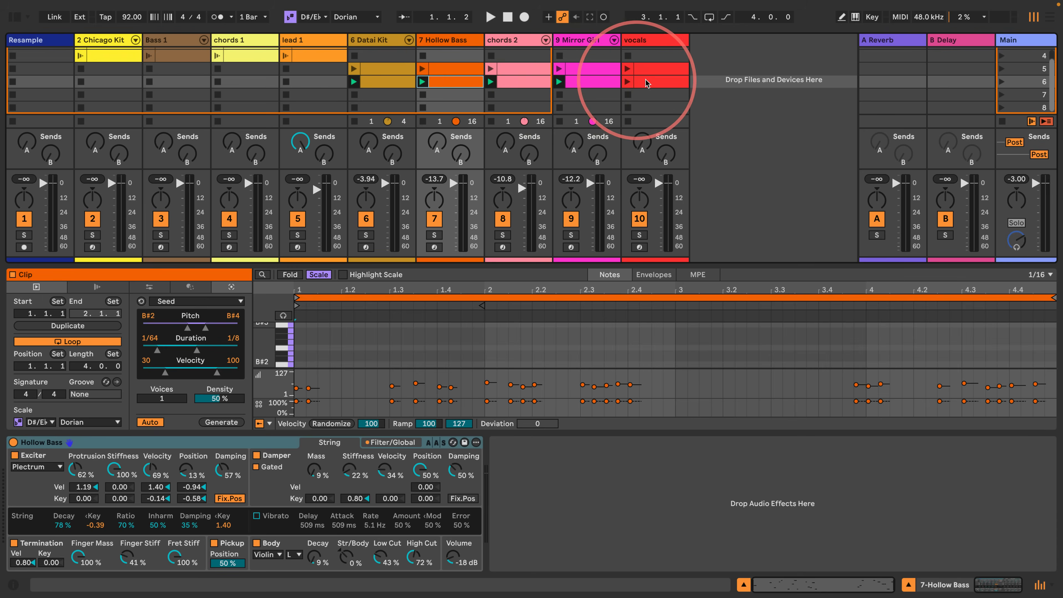
left_click(650, 82)
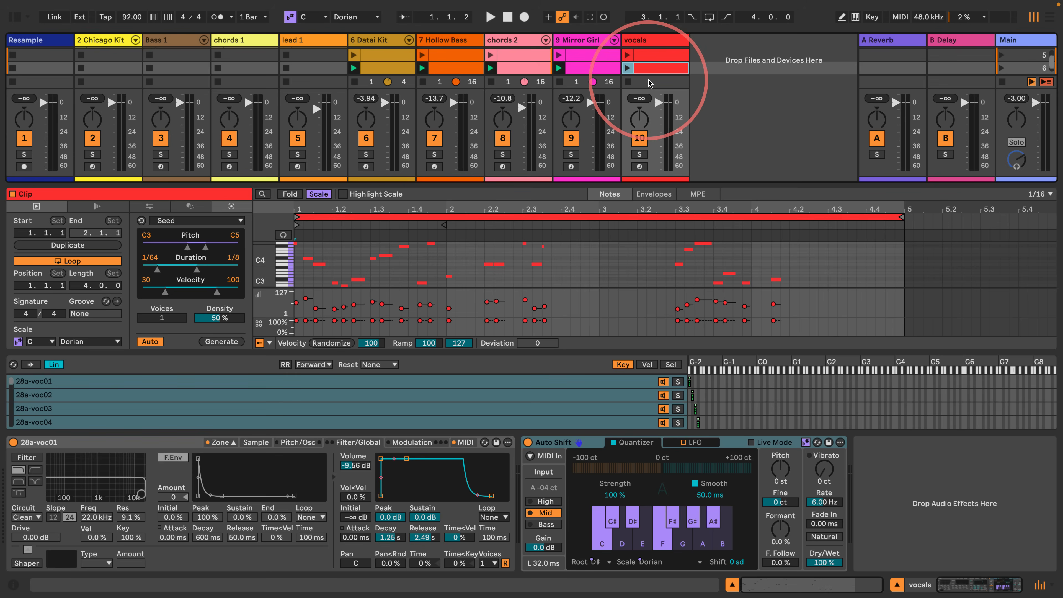
left_click(40, 341)
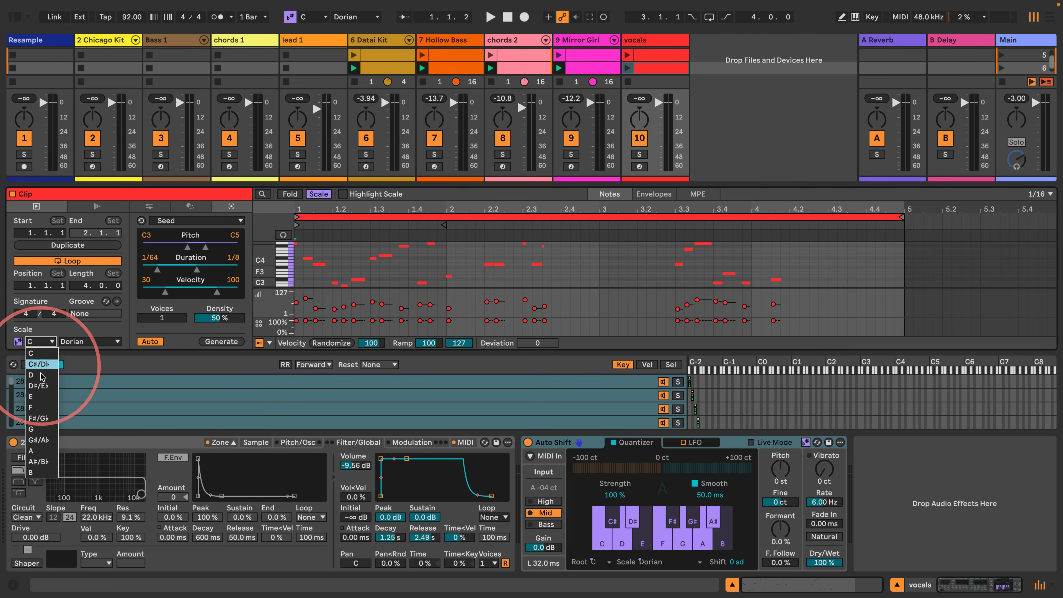
left_click(43, 386)
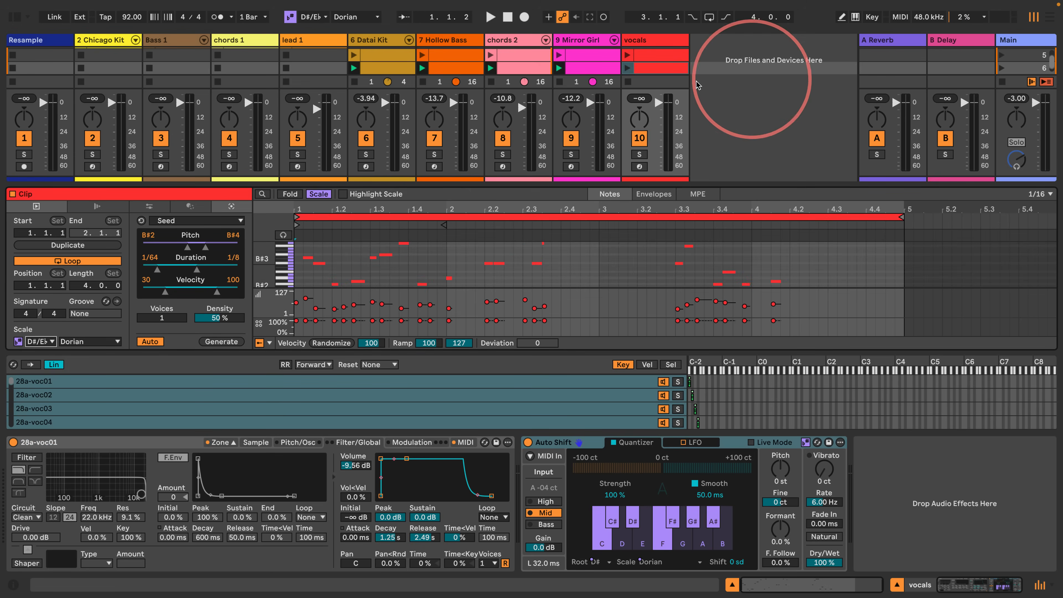
- Play scene 6 and try out newly generated Seed patterns in its vocals clip
left_click(656, 68)
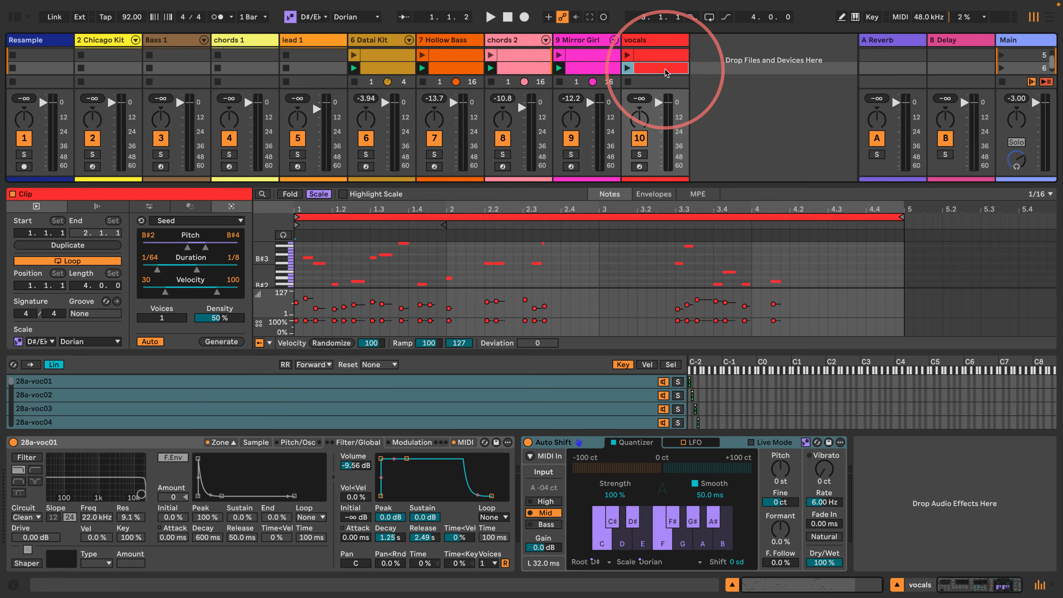
left_click(1002, 70)
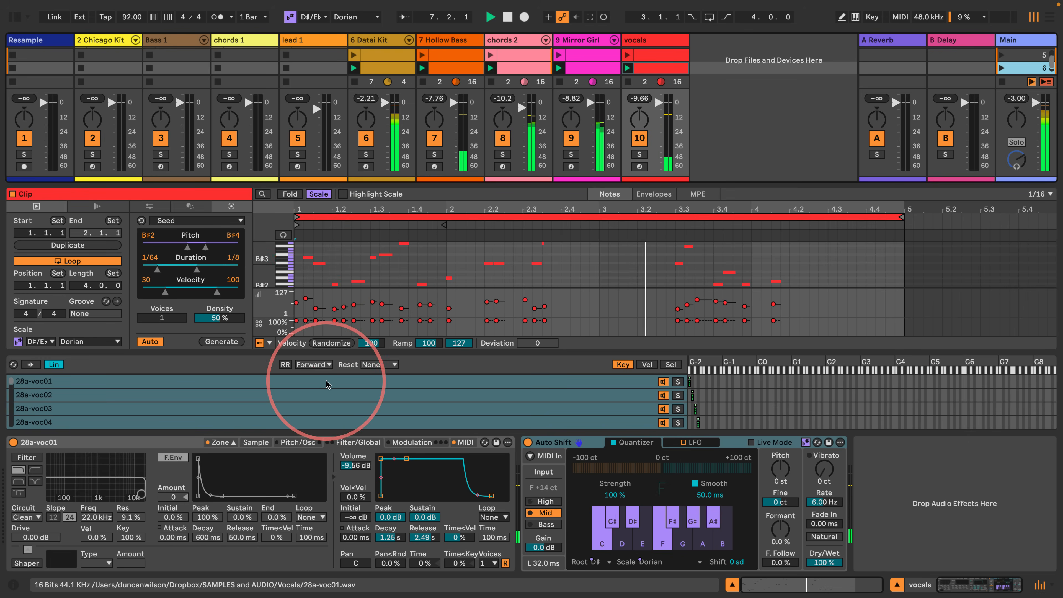
left_click(221, 341)
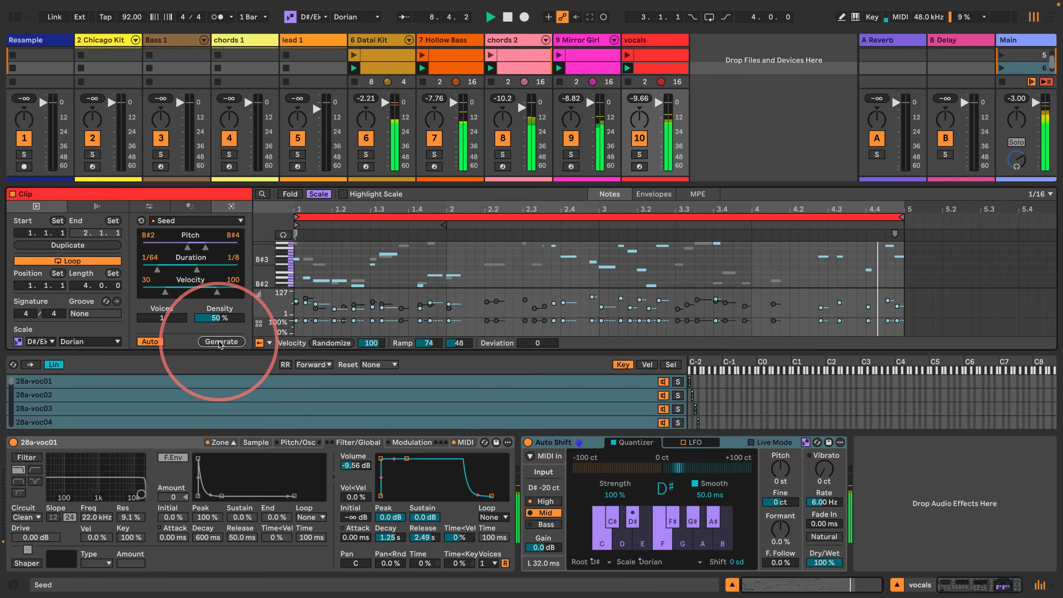
left_click(219, 342)
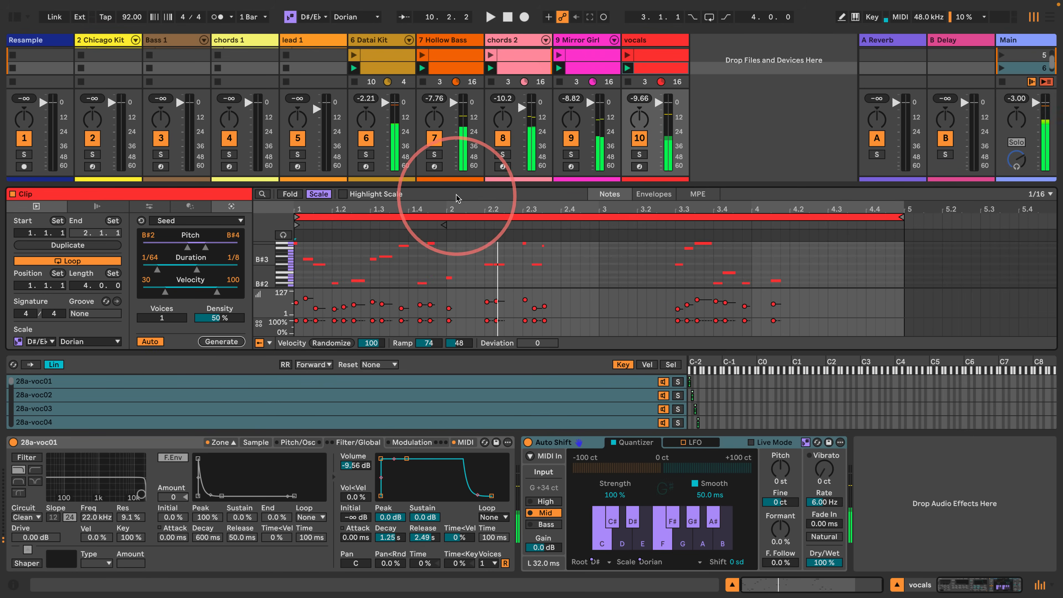
- Enlarge the note editor, then replace all notes in the vocals clip with a fresh Seed pattern
left_click_drag(455, 184, 460, 103)
scroll(276, 207, "up", 2)
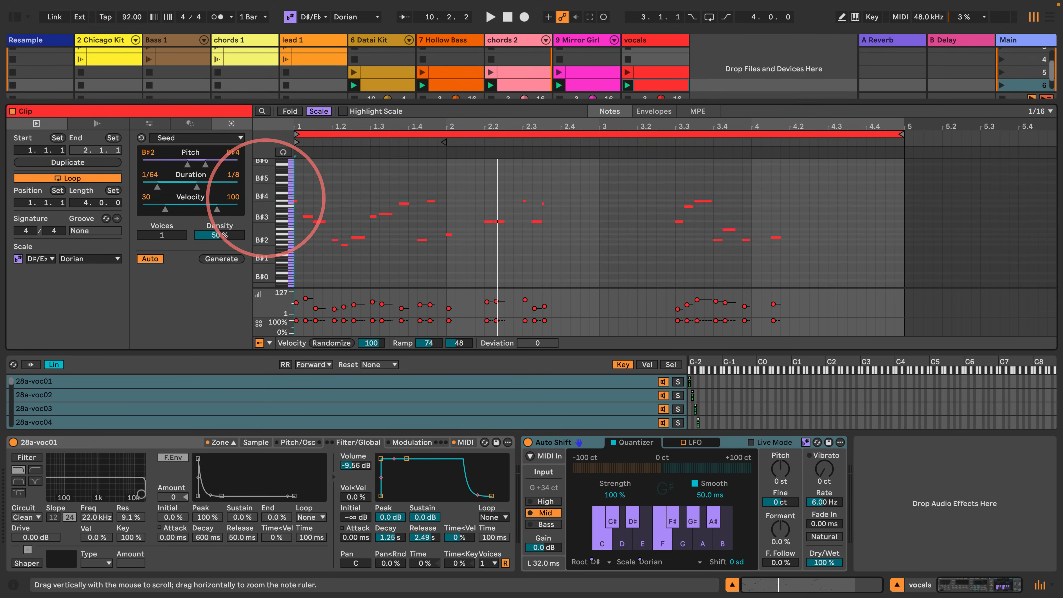
key("ctrl+a")
key("Delete")
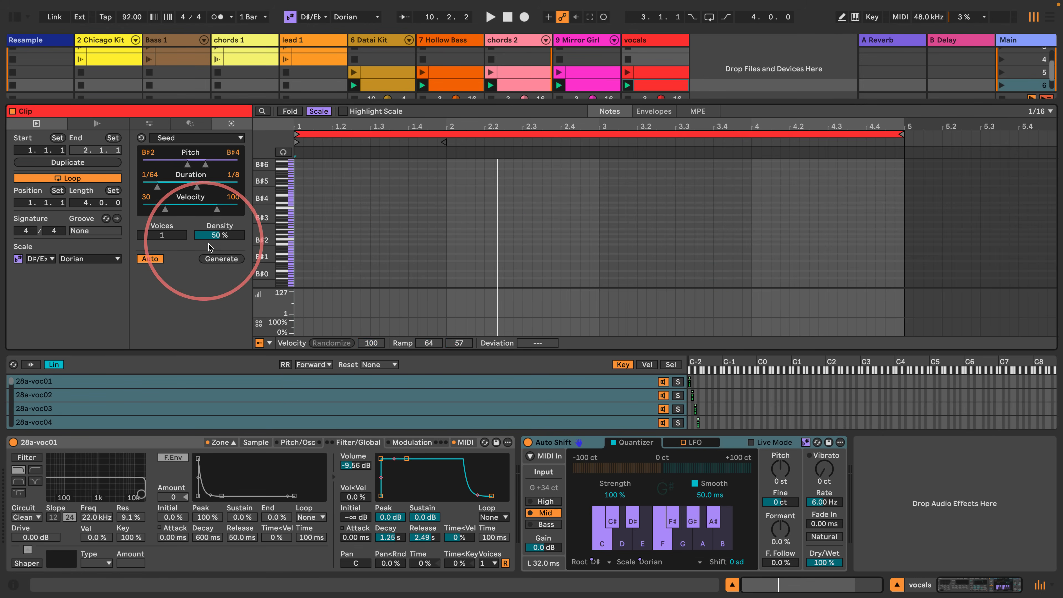
left_click(221, 259)
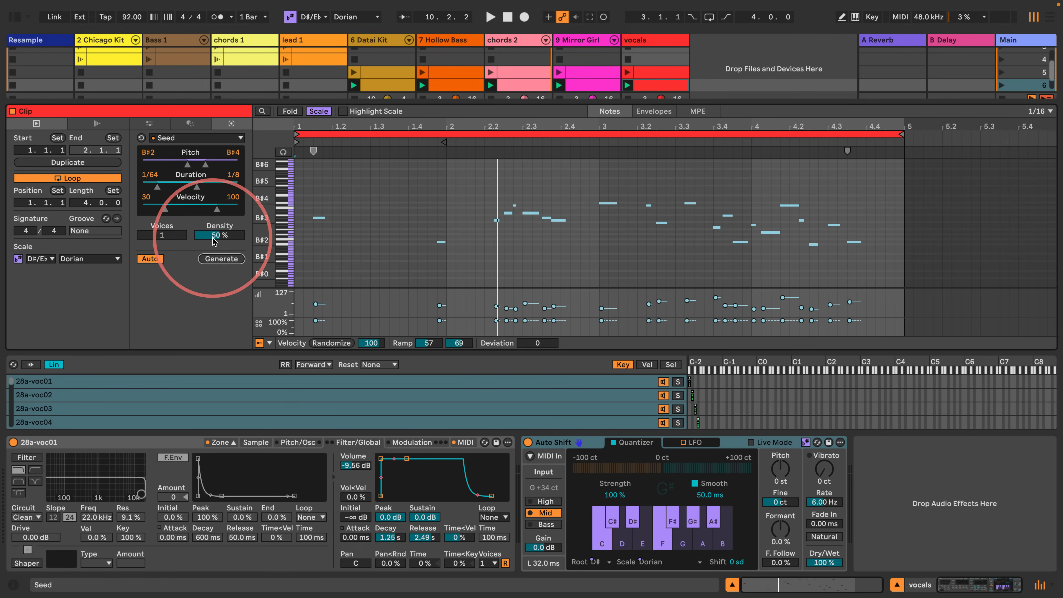
- Raise Seed's density to 94% and regenerate the vocals pattern several times while playing it
left_click_drag(215, 237, 216, 233)
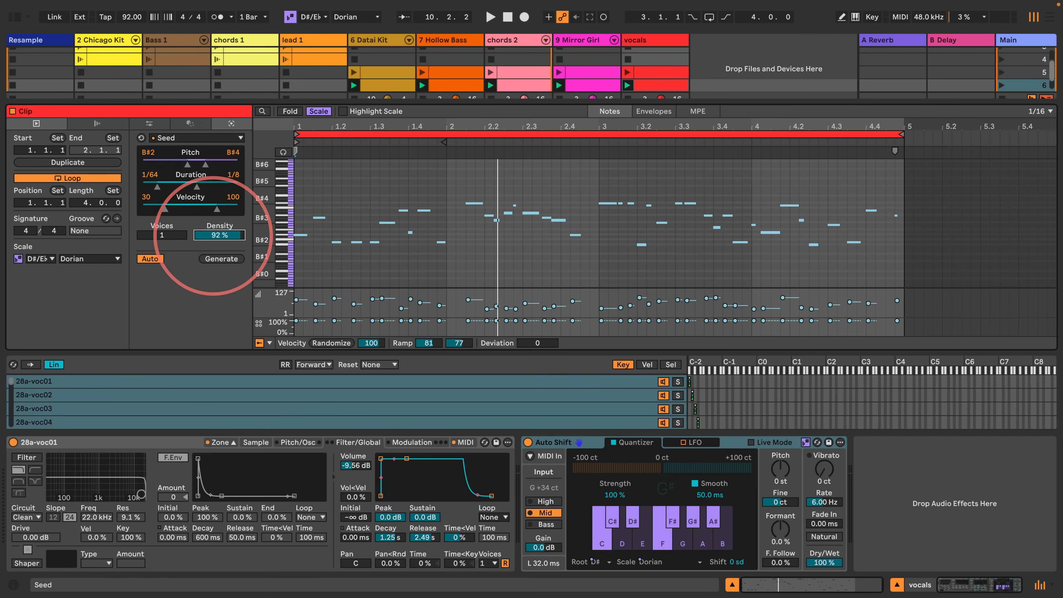
left_click(220, 260)
left_click(220, 260)
left_click(220, 260)
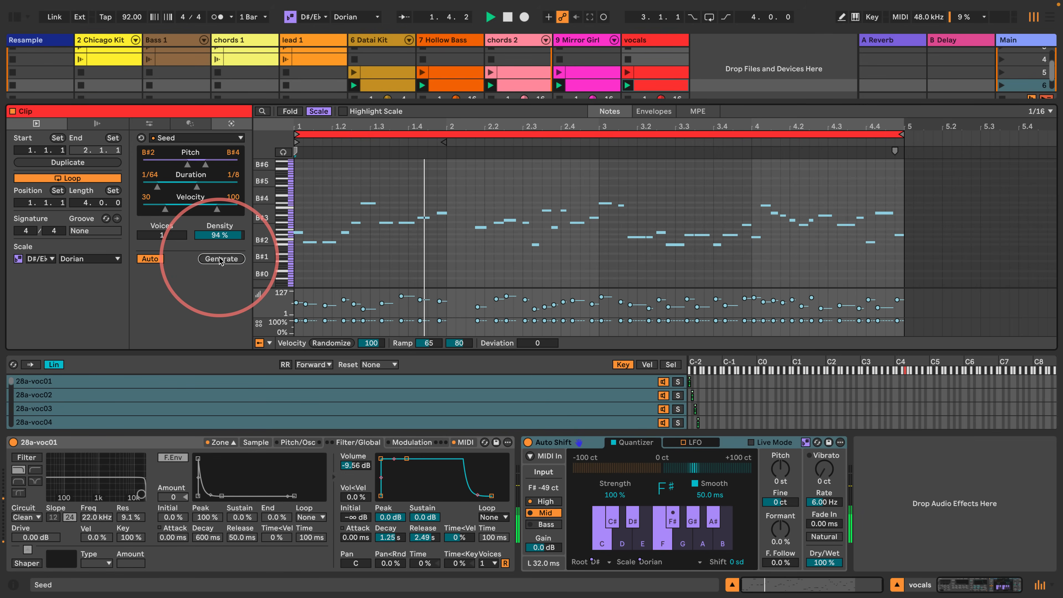
left_click(221, 259)
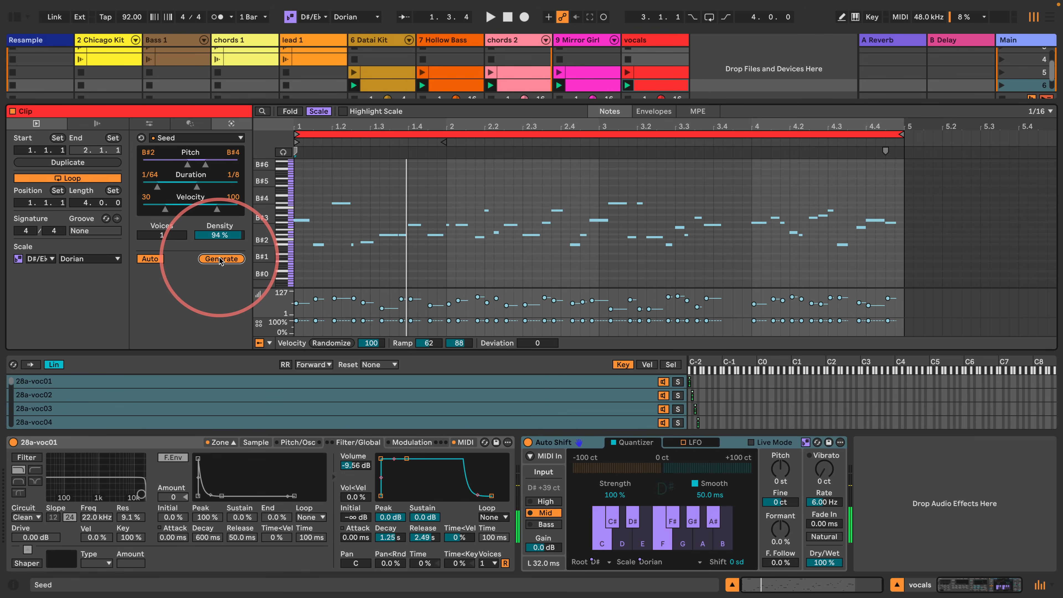
left_click(221, 260)
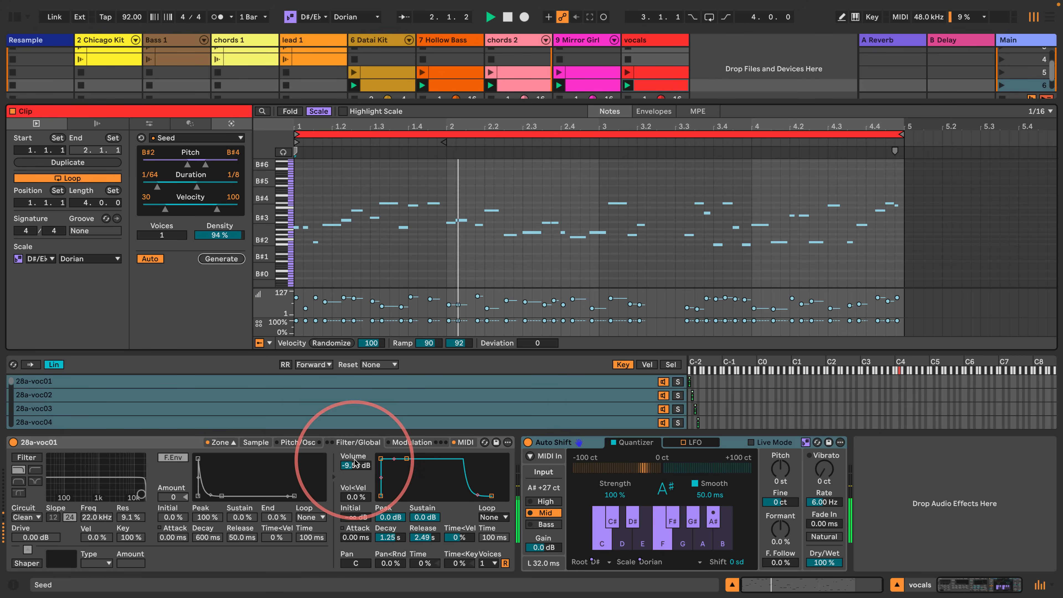
- Raise Sampler's volume to -1.69 dB and set the volume envelope's decay to 125 ms and sustain to -8.5 dB
left_click_drag(355, 466, 401, 468)
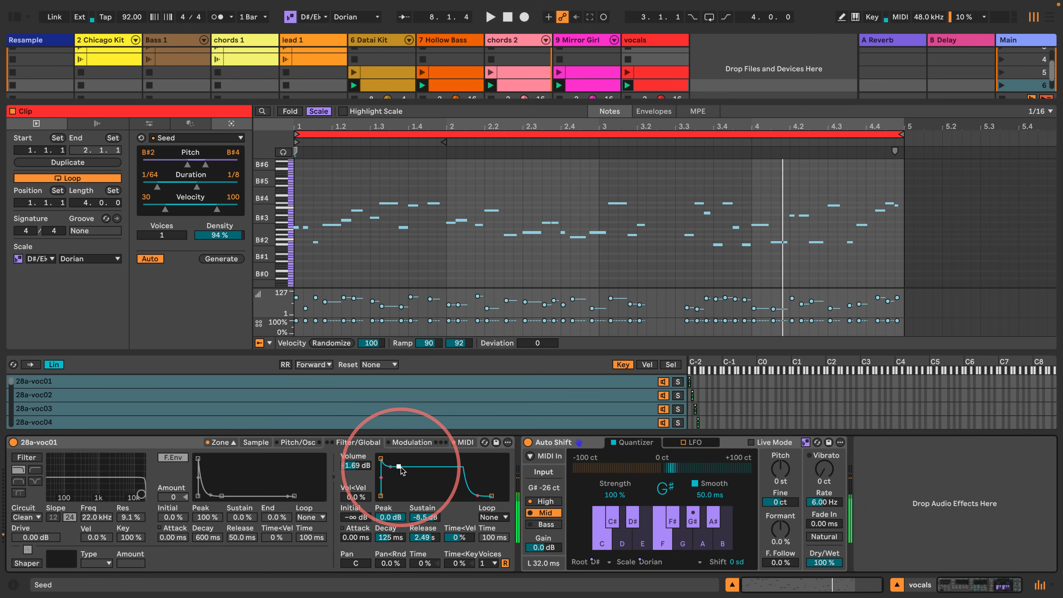
- Go through the waveforms of Sampler's vocal samples from 28a-voc01 on and set 28a-voc14's sample start to 2832
left_click(118, 393)
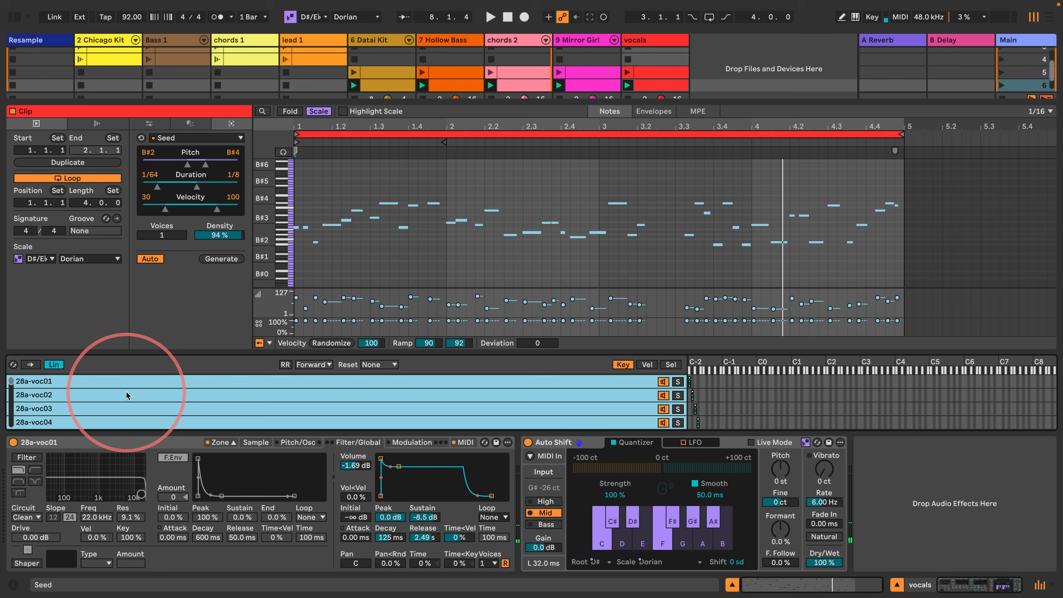
left_click(253, 443)
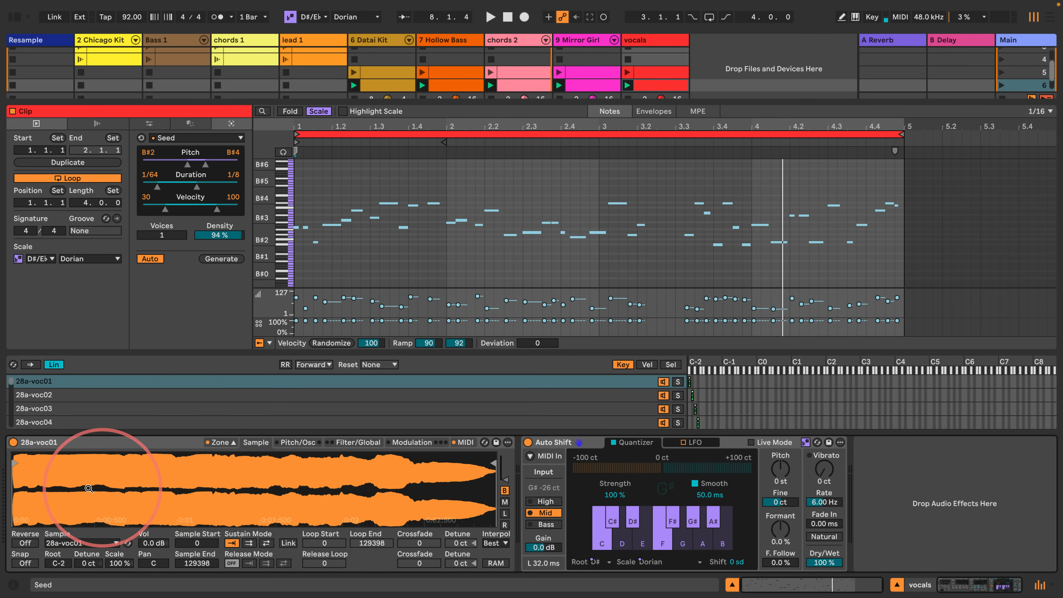
left_click(41, 395)
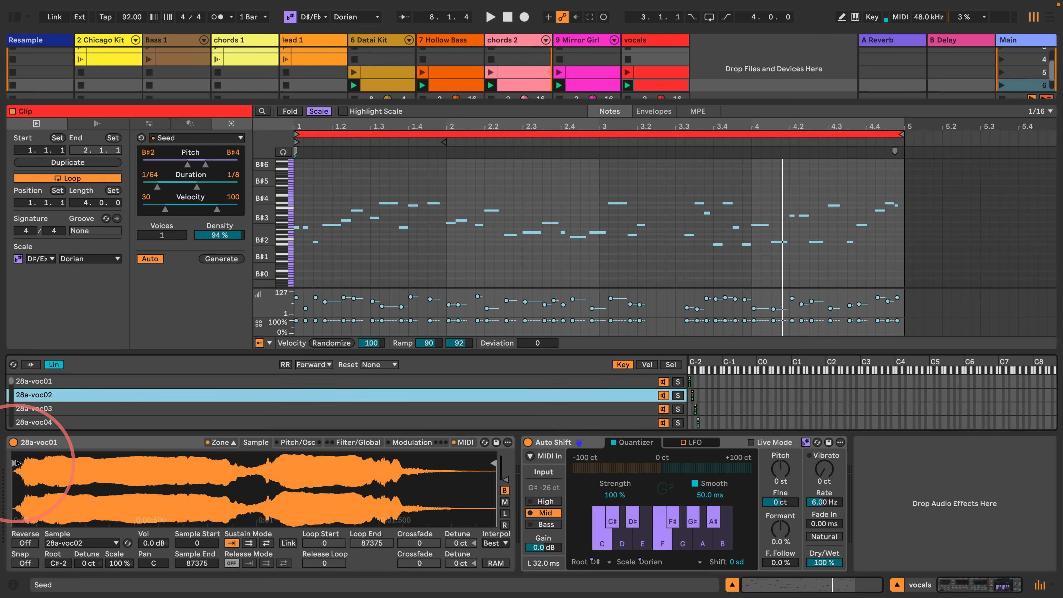
left_click(37, 408)
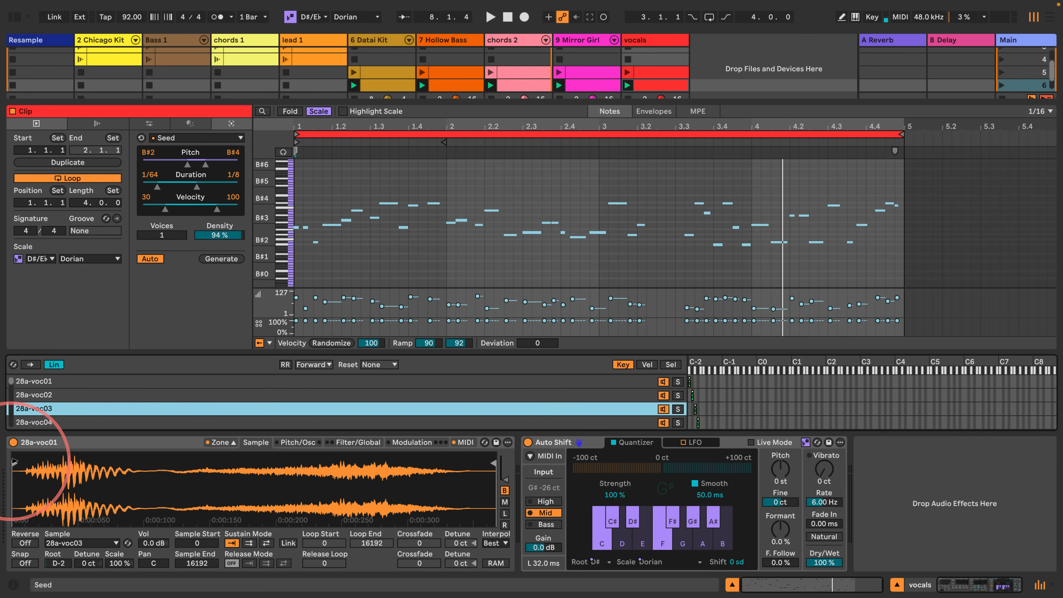
left_click(51, 422)
scroll(56, 421, "down", 3)
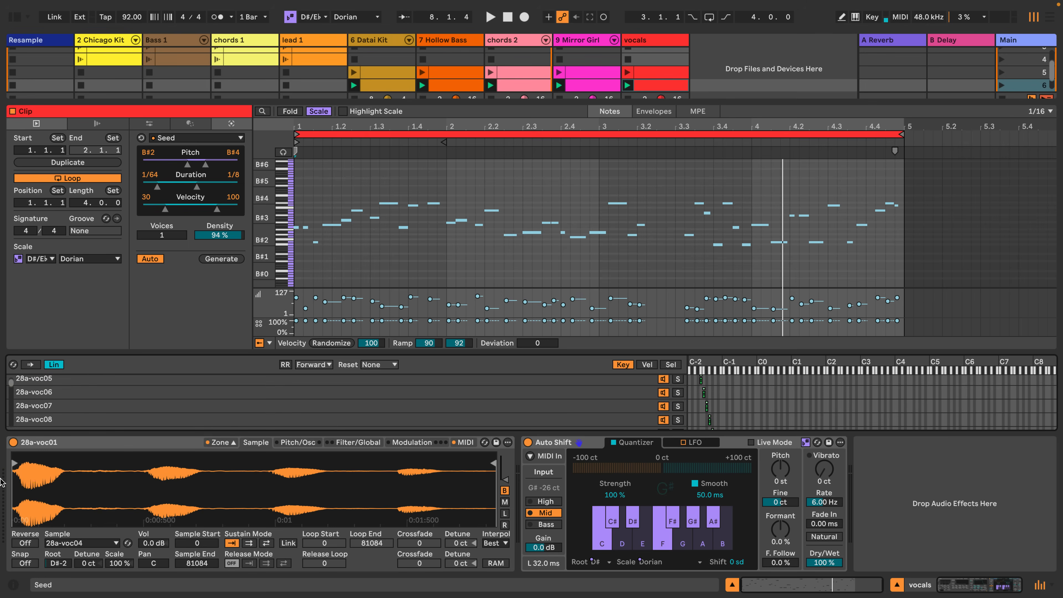
left_click(42, 402)
key("Down")
key("Down")
key("Down")
key("Down")
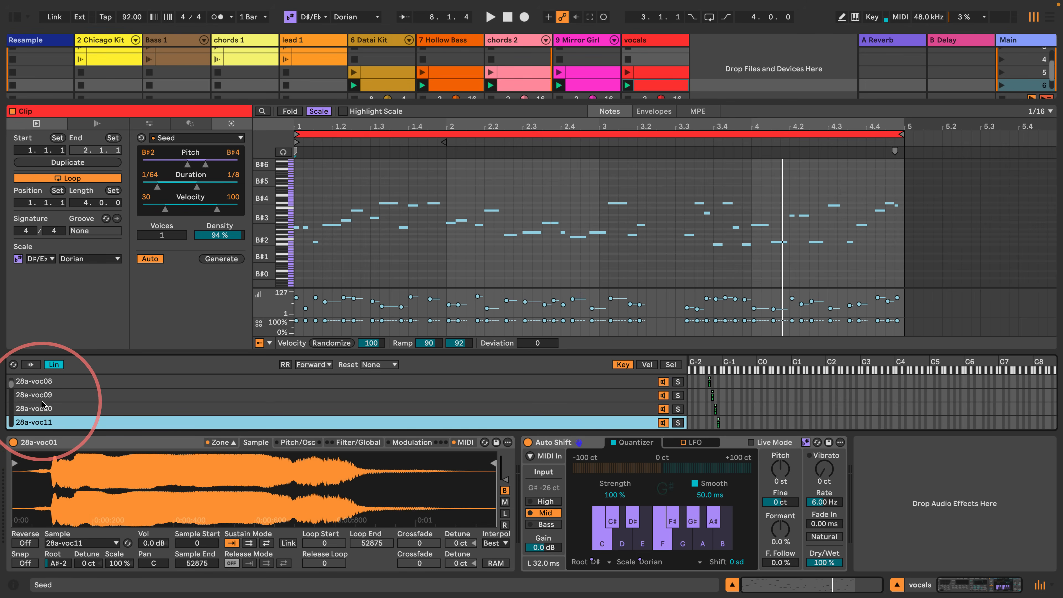
key("Down")
key("Down")
key("Down")
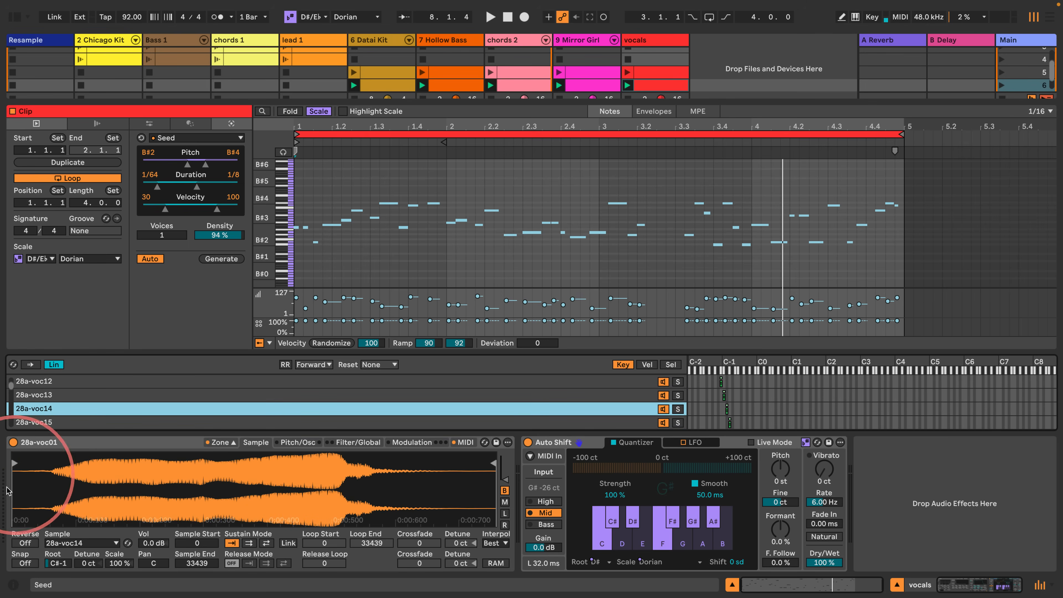
- Trim the quiet beginning of 28a-voc16 and set the sample start of 28a-voc19 to 6883
left_click(35, 423)
key("Down")
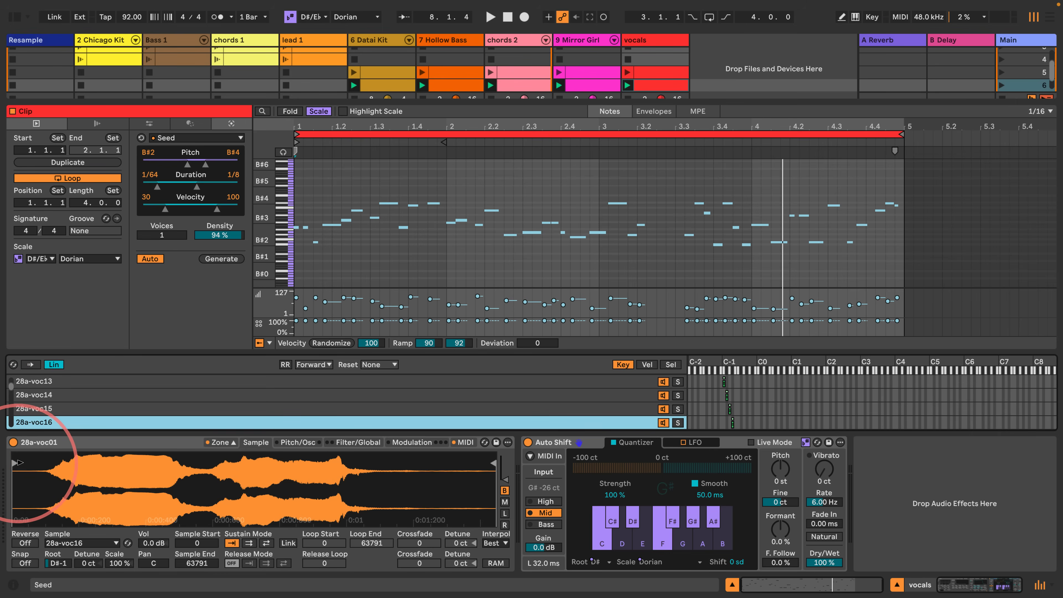
left_click_drag(19, 463, 67, 463)
left_click(40, 425)
key("Down")
key("Down")
key("Down")
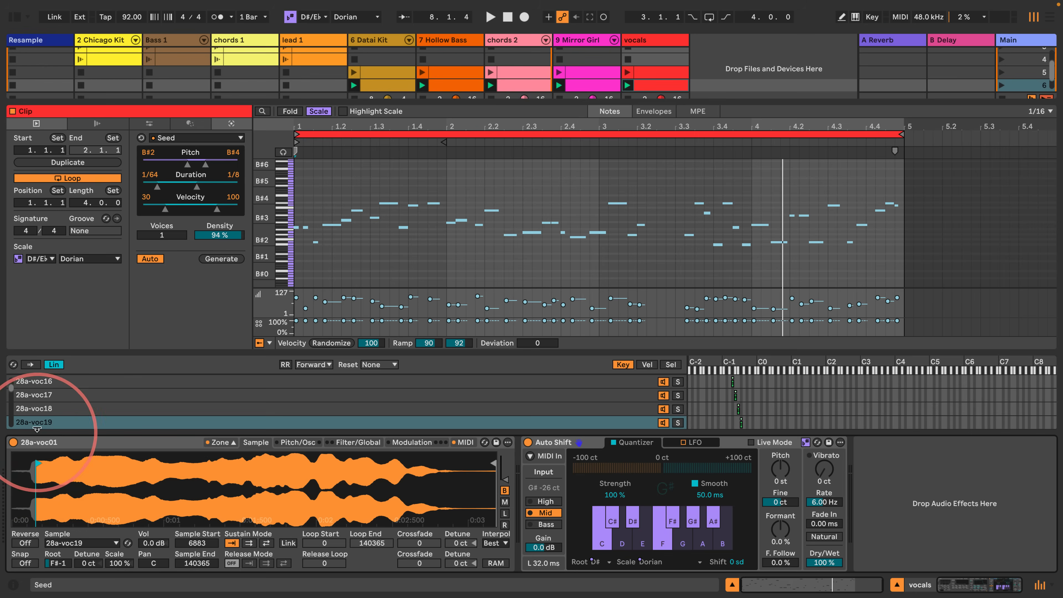
- Set the sample start of 28a-voc20 to 4226 and of 28a-voc21 to 9344, and play the groove
key("Down")
key("Down")
key("Down")
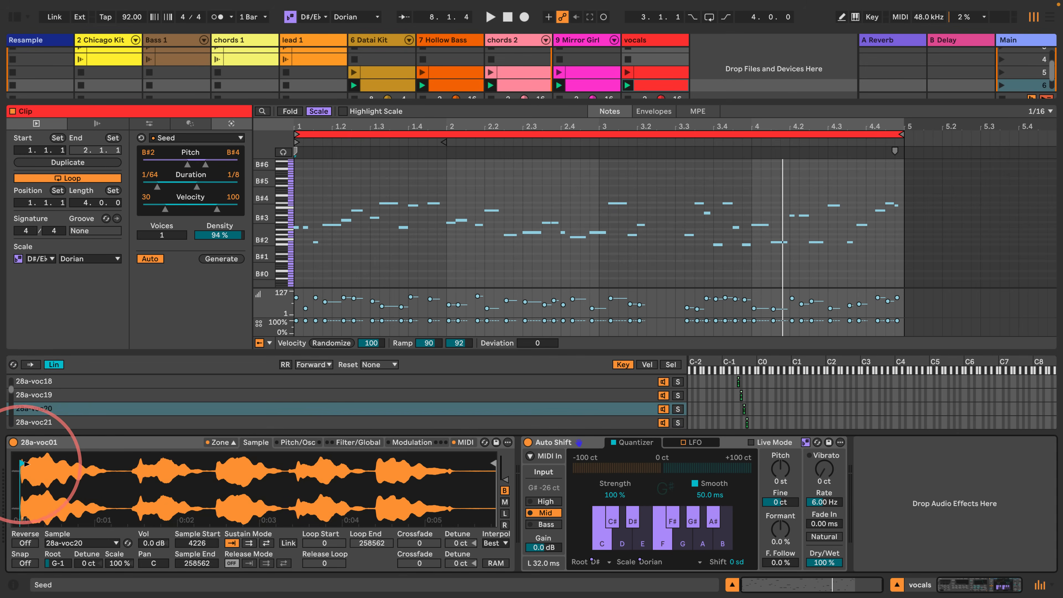
key("Up")
left_click_drag(15, 464, 61, 464)
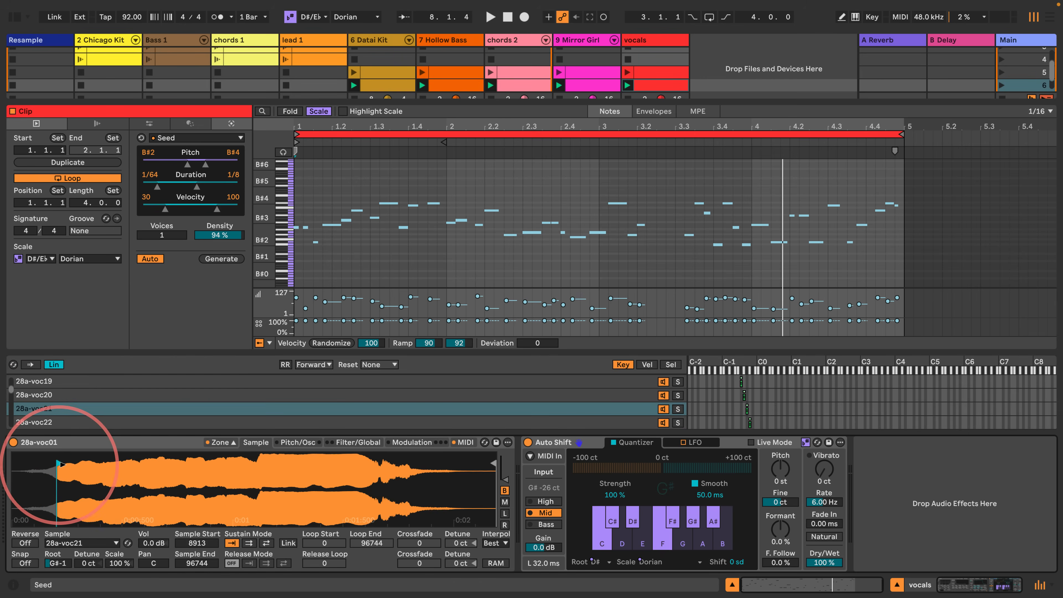
key("space")
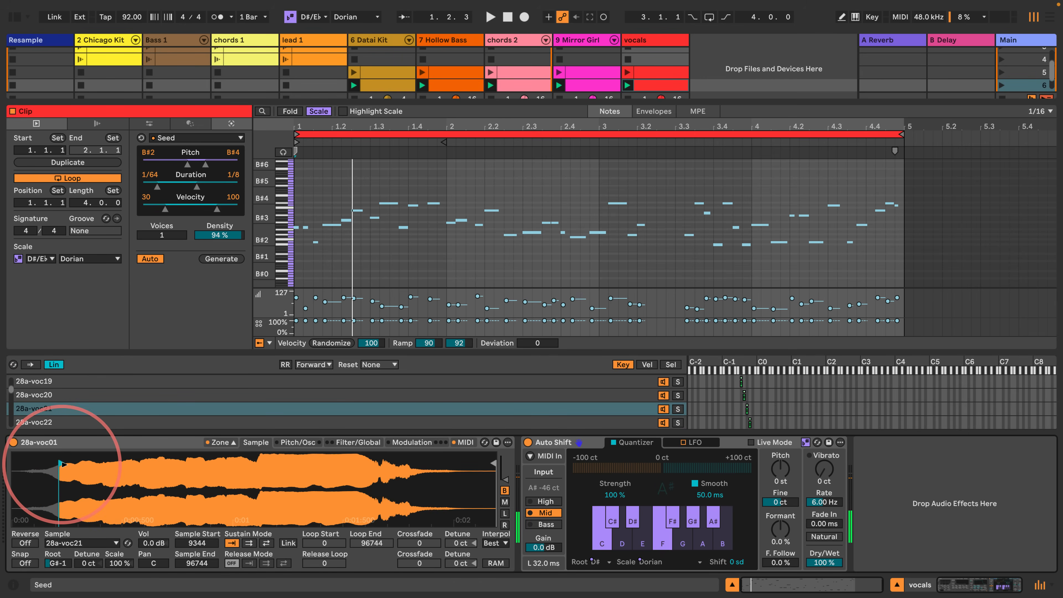
- Replay the groove to hear the trimmed vocal samples and reveal the track mixer above the clip editor
key("space")
key("space")
key("space")
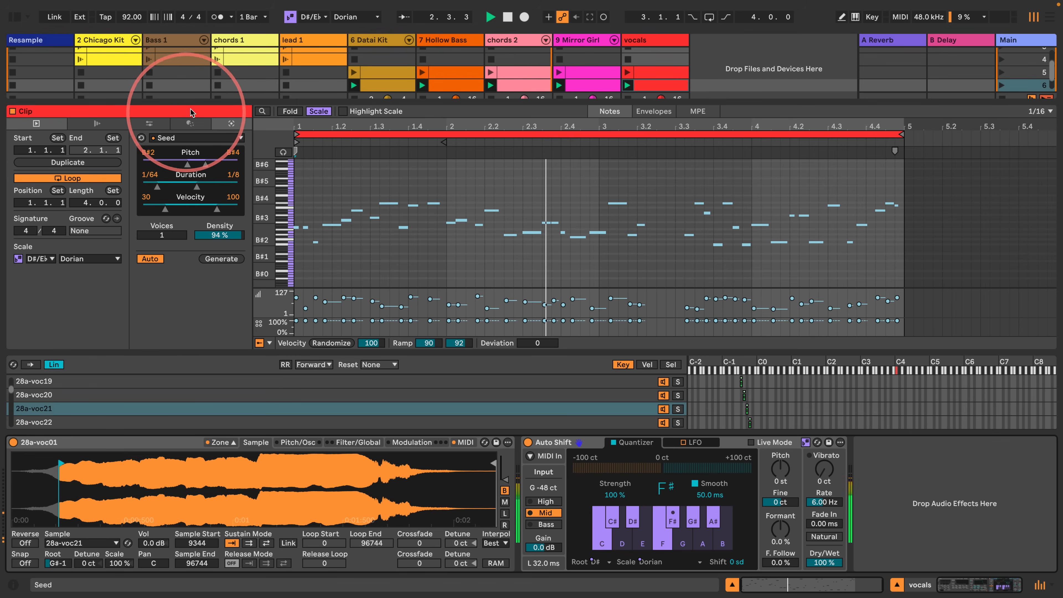
left_click_drag(190, 102, 163, 182)
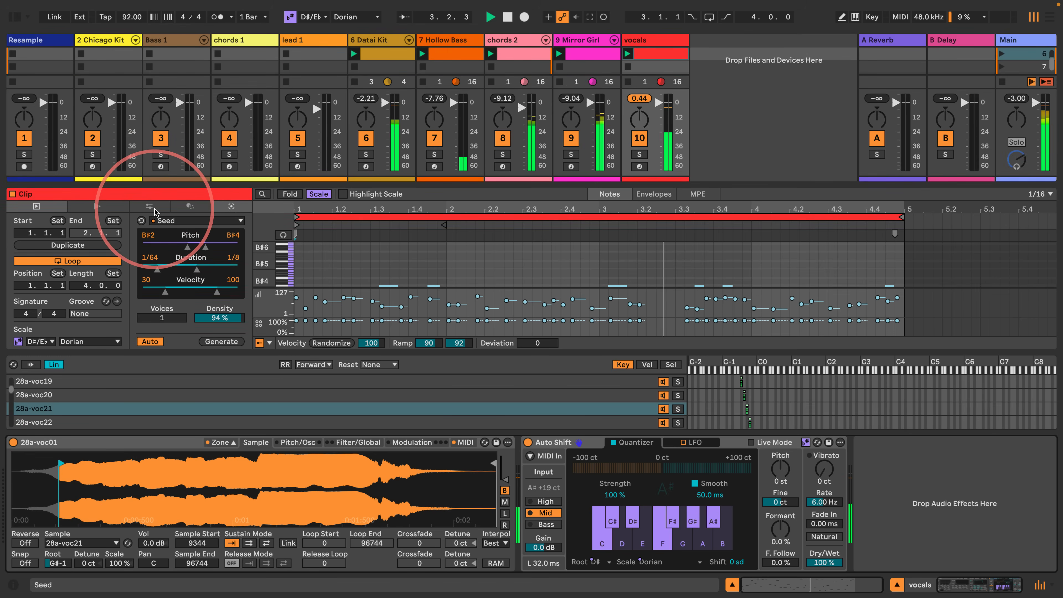
left_click(138, 458)
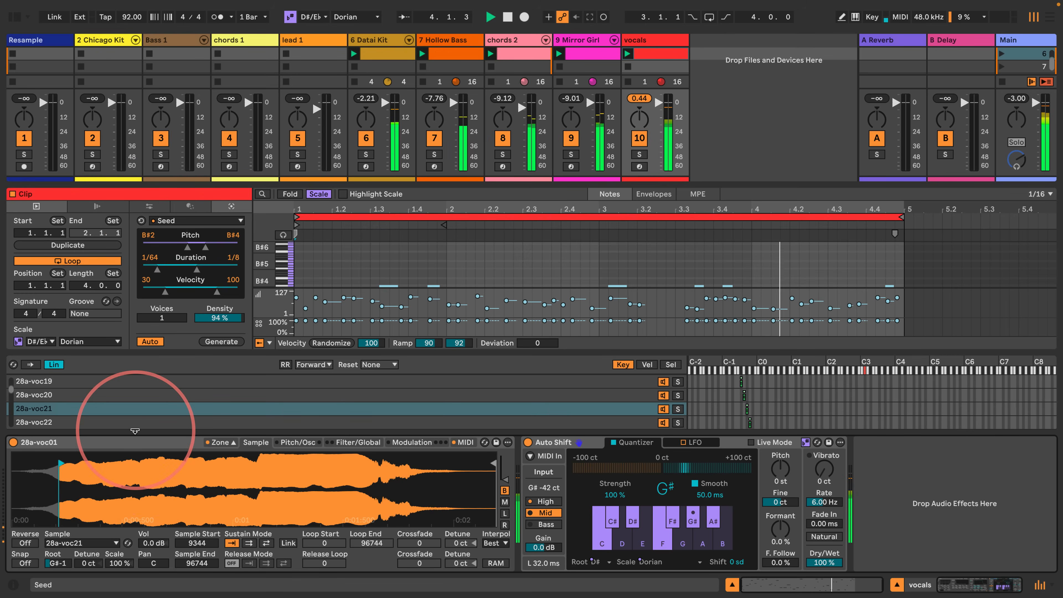
- Select all of Sampler's samples, enable the Aux envelope and route its destination A to Sample Offset with an amount of 100
left_click(247, 396)
key("super+a")
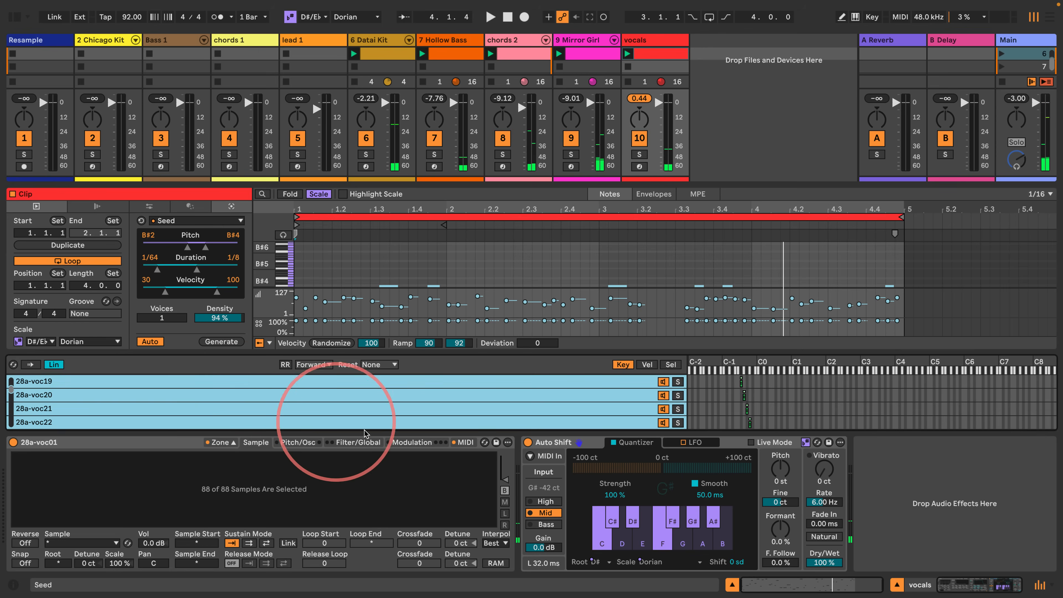
left_click(312, 443)
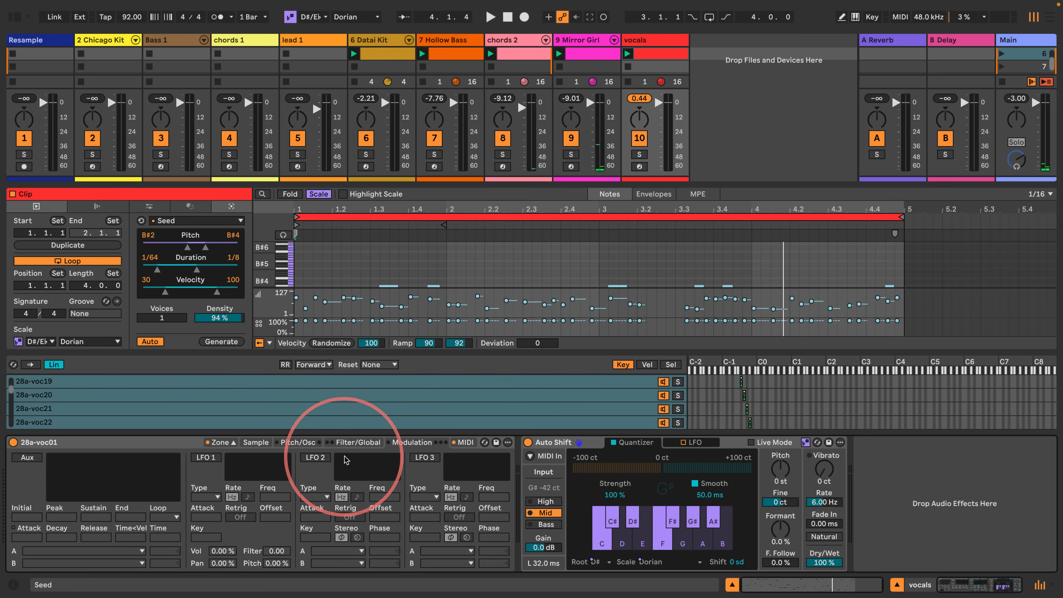
left_click(295, 443)
left_click(373, 441)
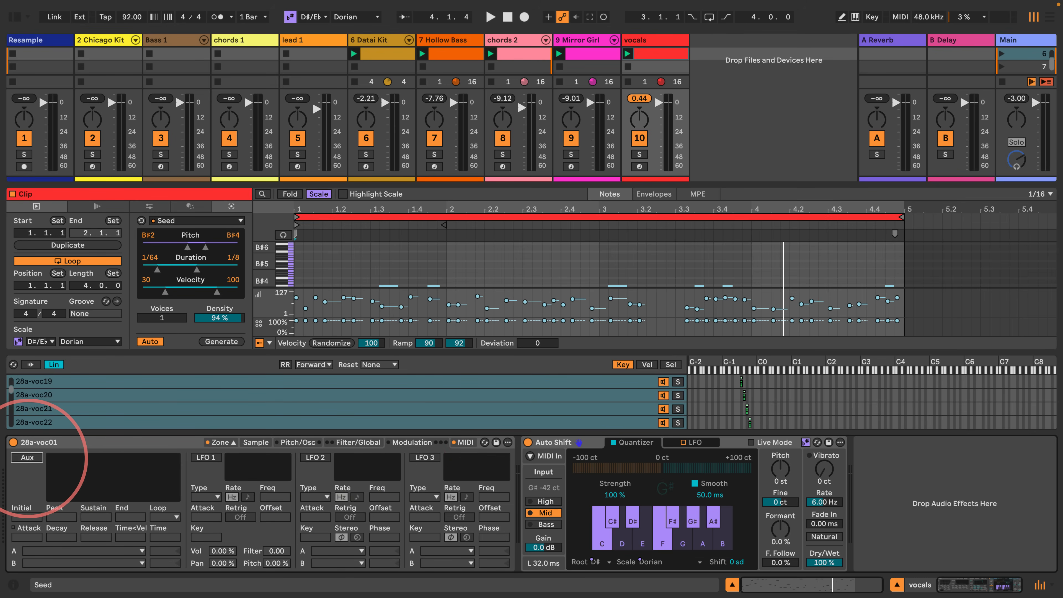
left_click(28, 457)
left_click(94, 551)
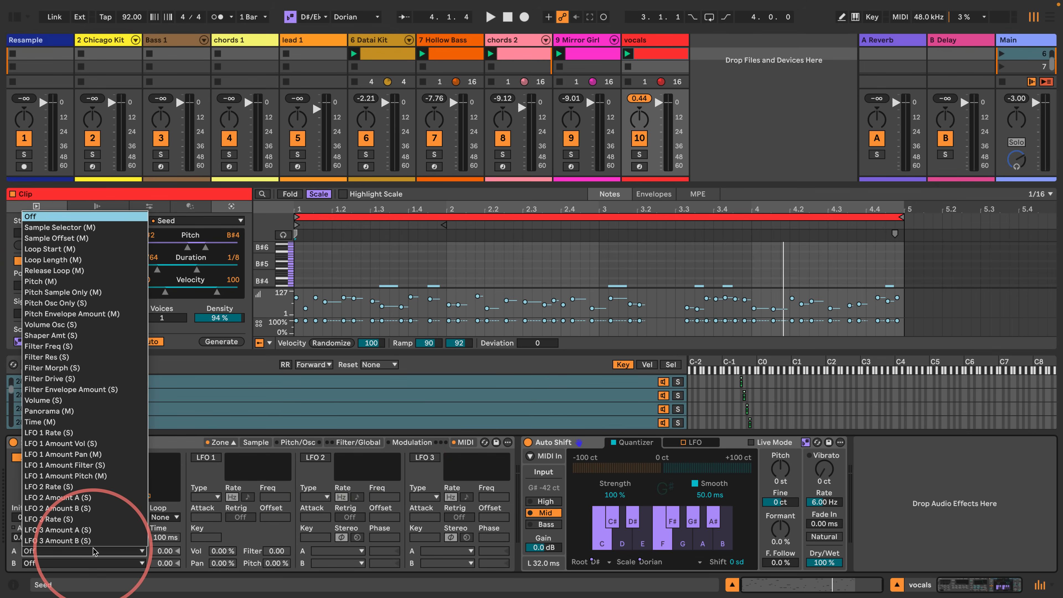
left_click(54, 237)
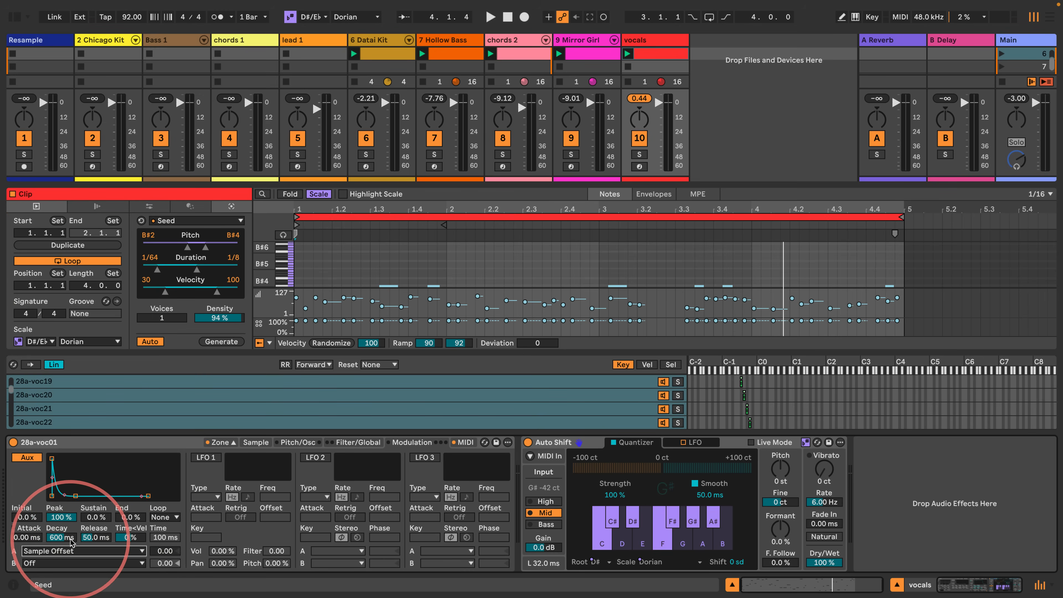
left_click_drag(163, 551, 170, 526)
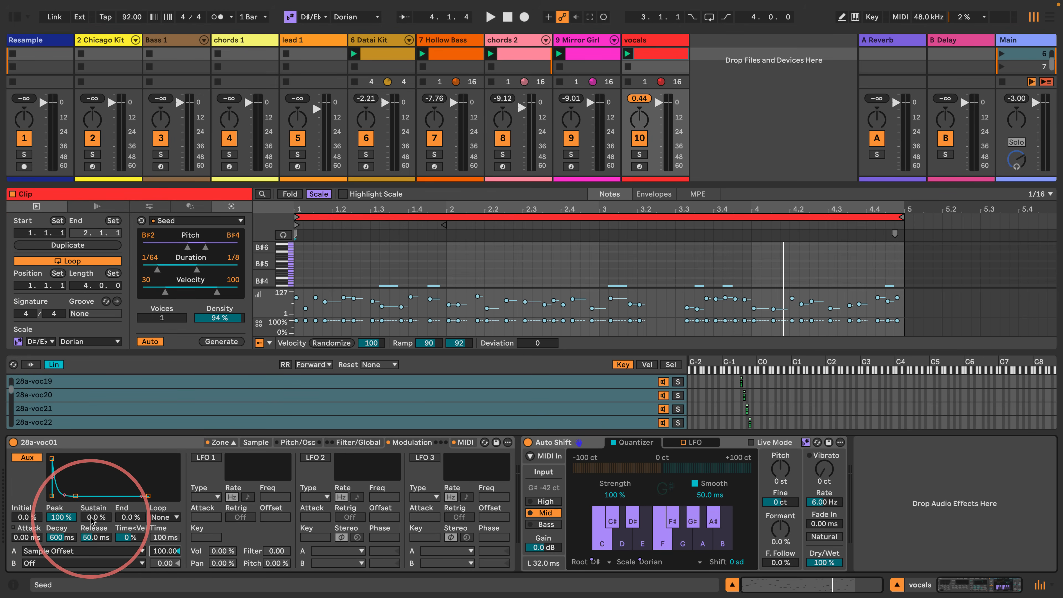
- Set the Aux envelope's sustain and end levels to 100% and its release and decay times to 60 s
left_click_drag(93, 517, 92, 465)
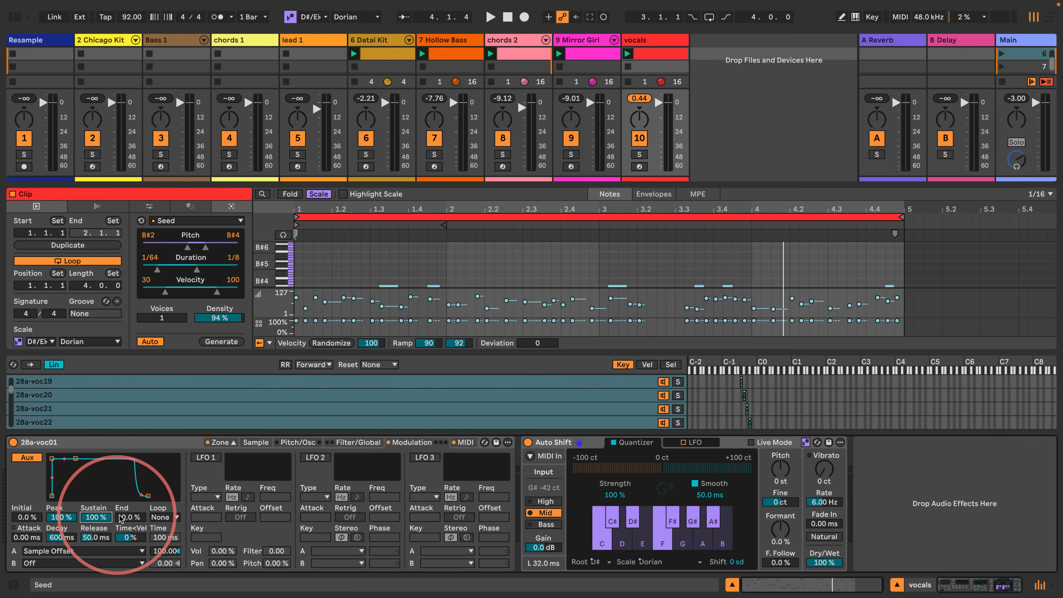
left_click_drag(122, 517, 122, 465)
left_click_drag(94, 539, 94, 486)
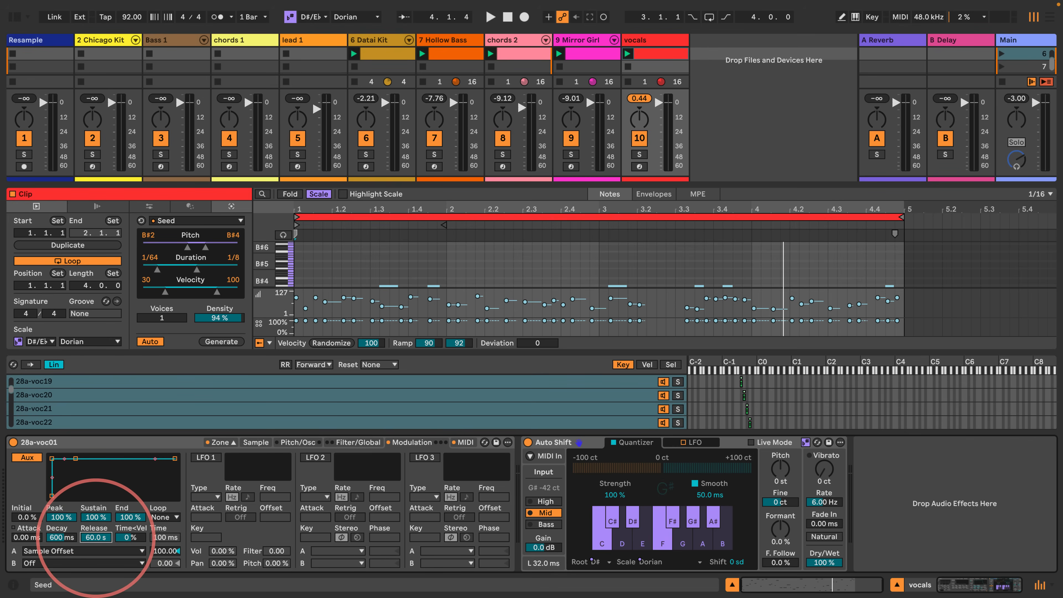
left_click(59, 539)
left_click_drag(60, 539, 59, 486)
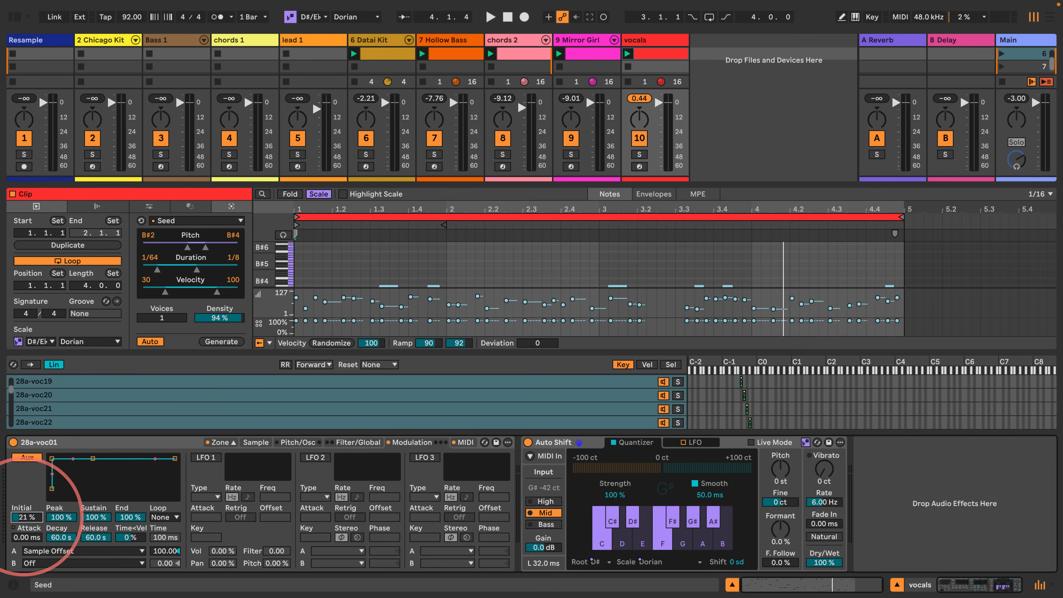
- Solo the vocals track and, while playing, adjust the Aux envelope to an initial level of 0% and an attack of 3.08 ms
key("space")
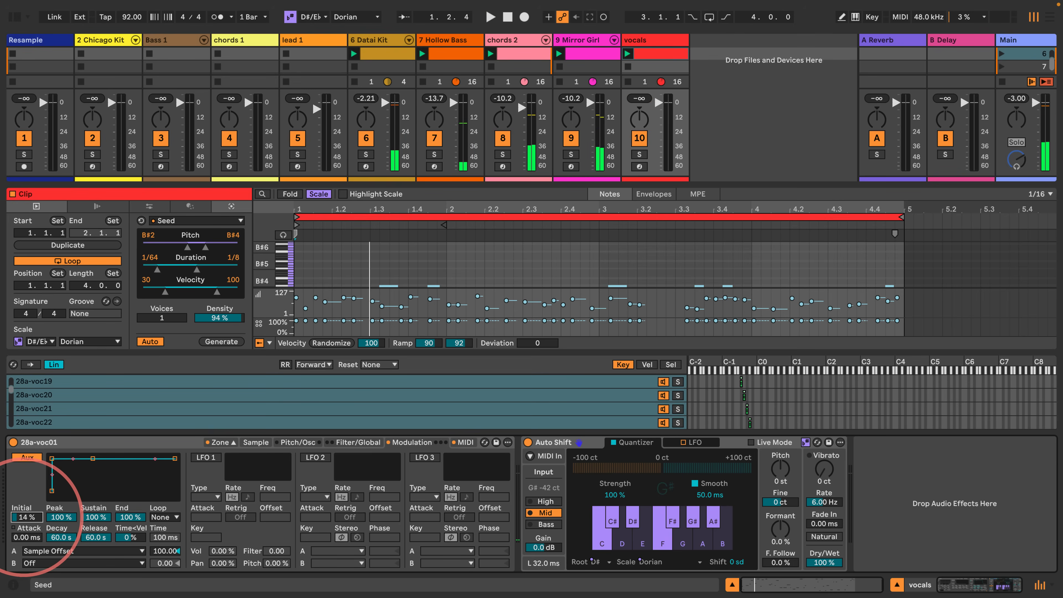
key("space")
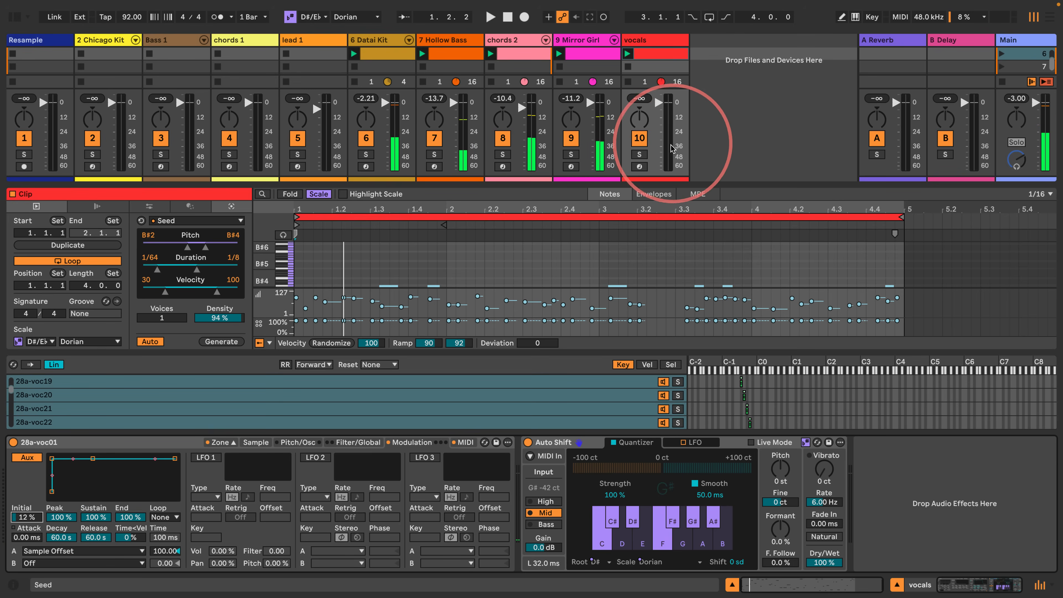
left_click(640, 155)
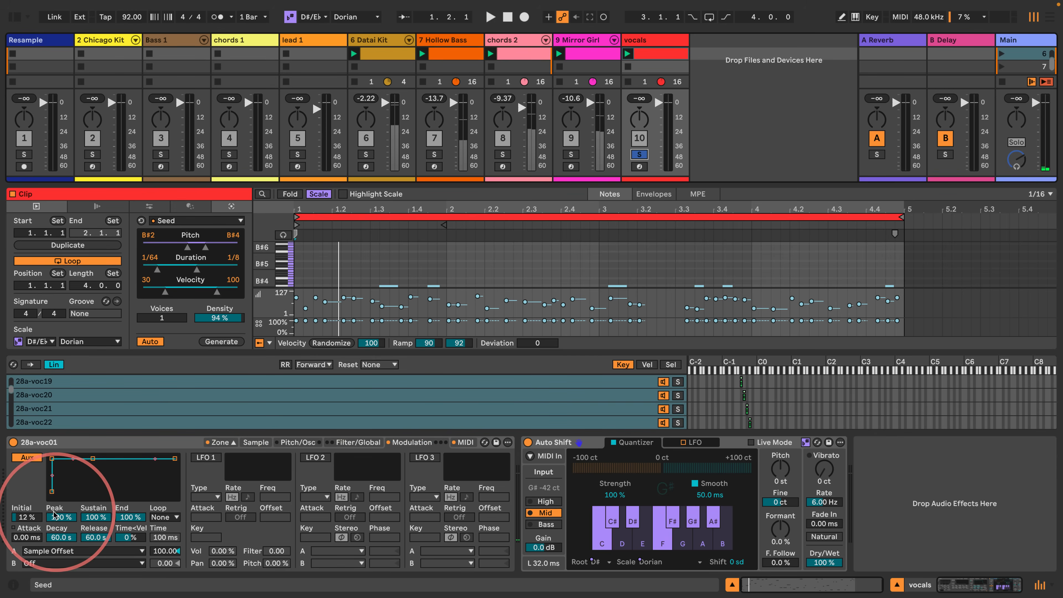
left_click_drag(26, 518, 25, 521)
key("space")
key("space")
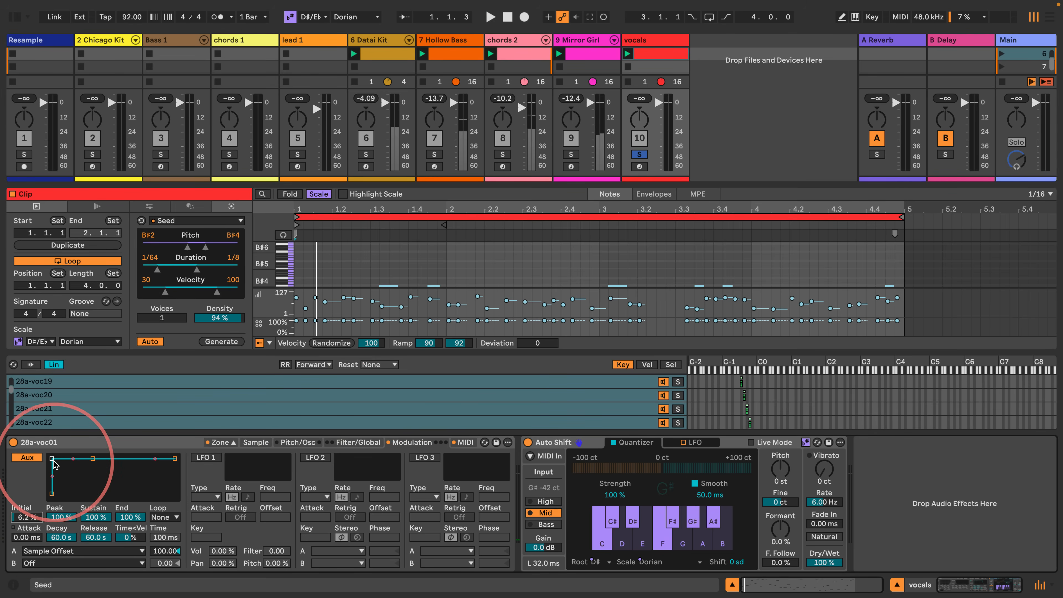
left_click_drag(52, 459, 56, 458)
key("space")
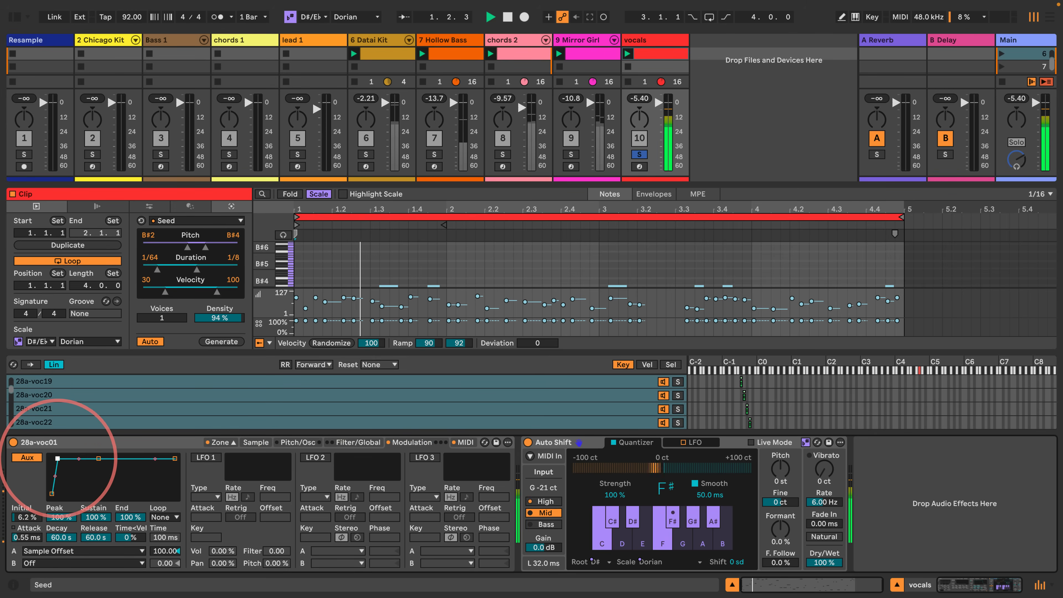
left_click_drag(56, 459, 63, 459)
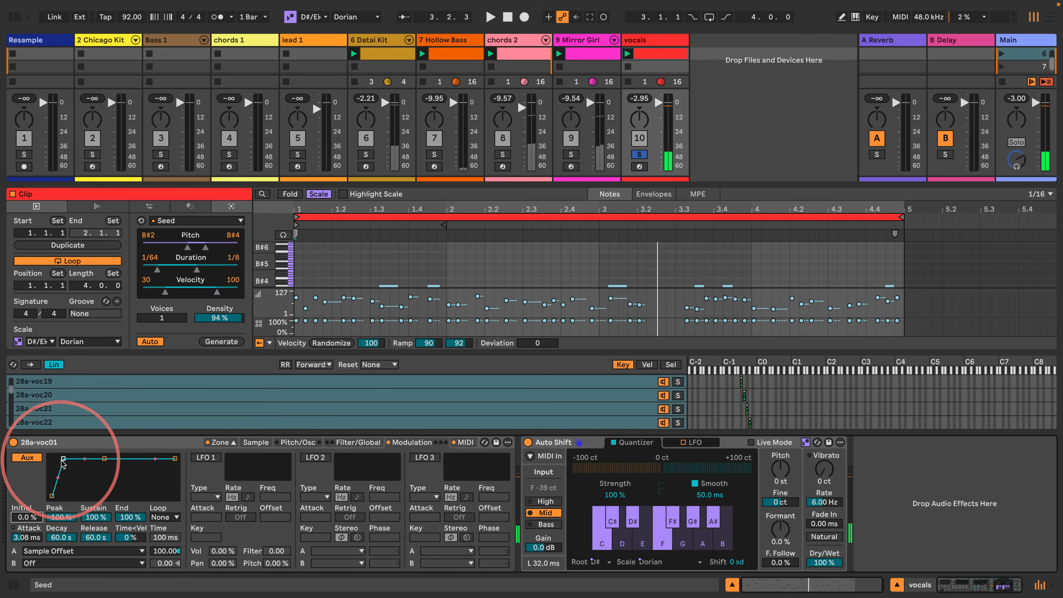
left_click(63, 459)
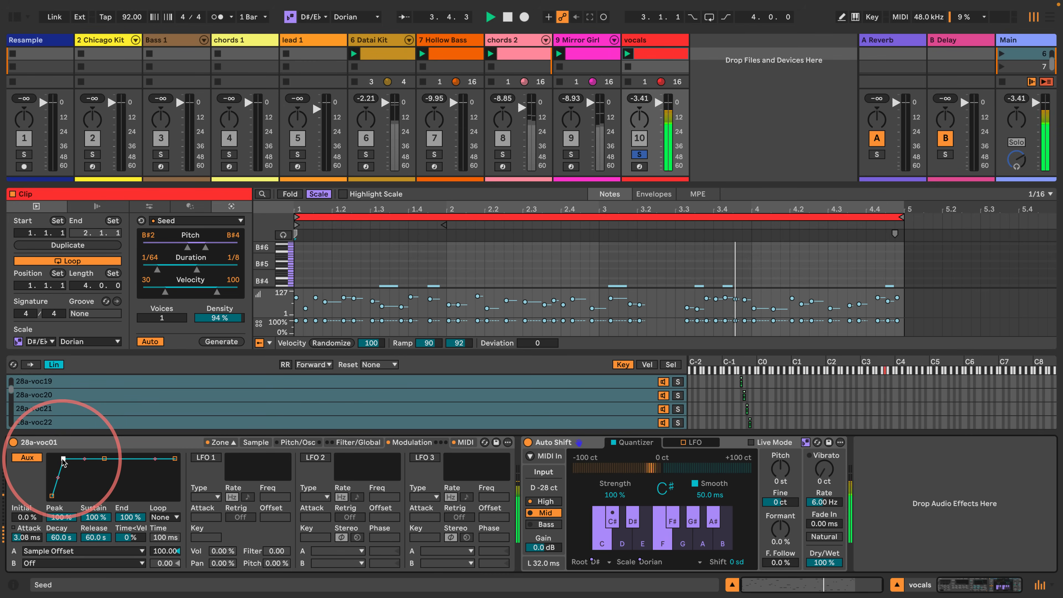
- Unsolo the vocals track and play the full groove, switching from scene 6 to scene 5
key("space")
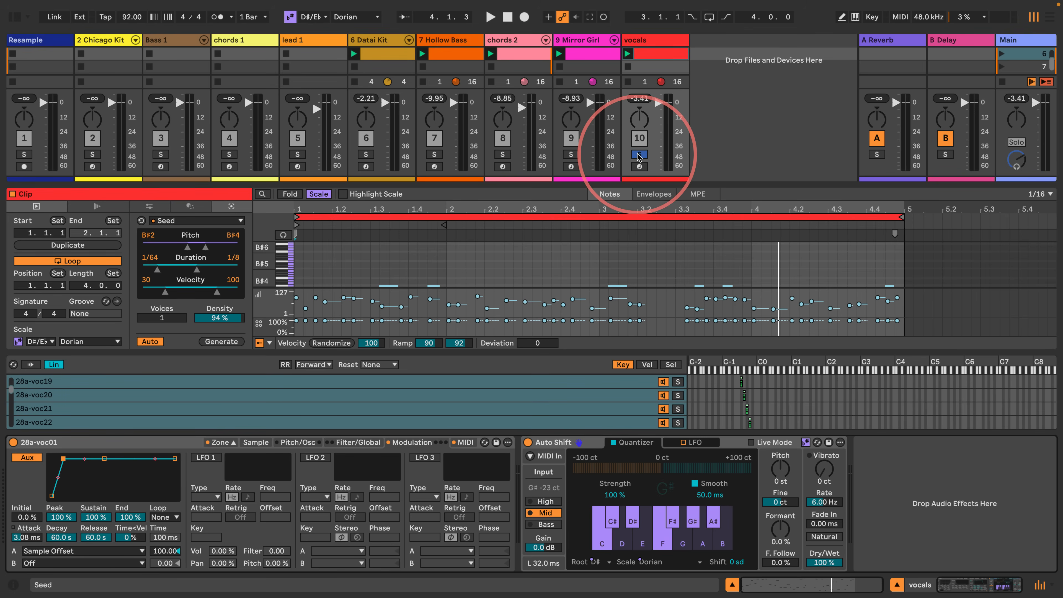
key("space")
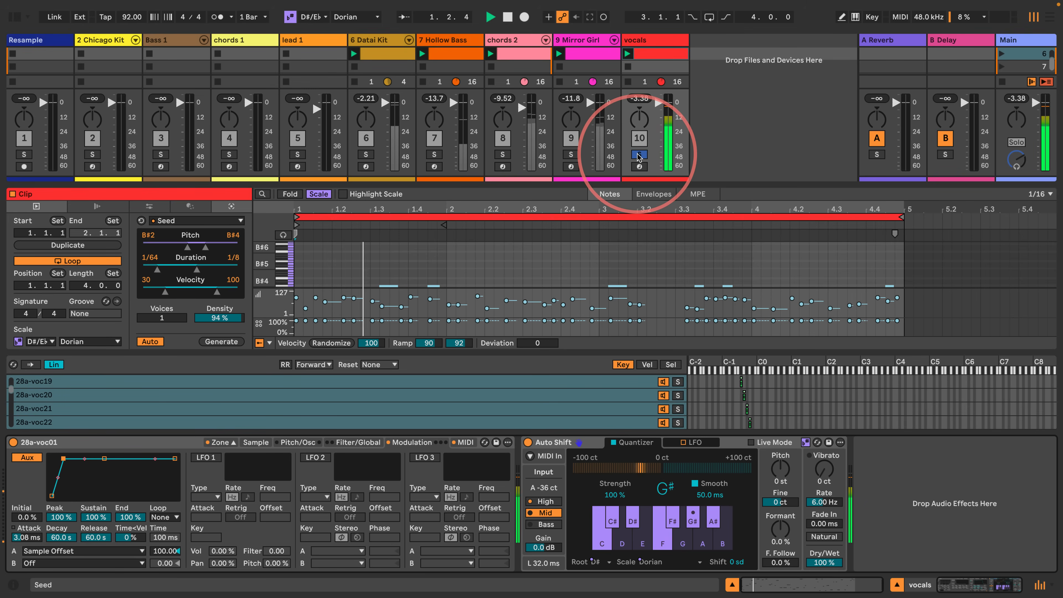
left_click(640, 155)
key("space")
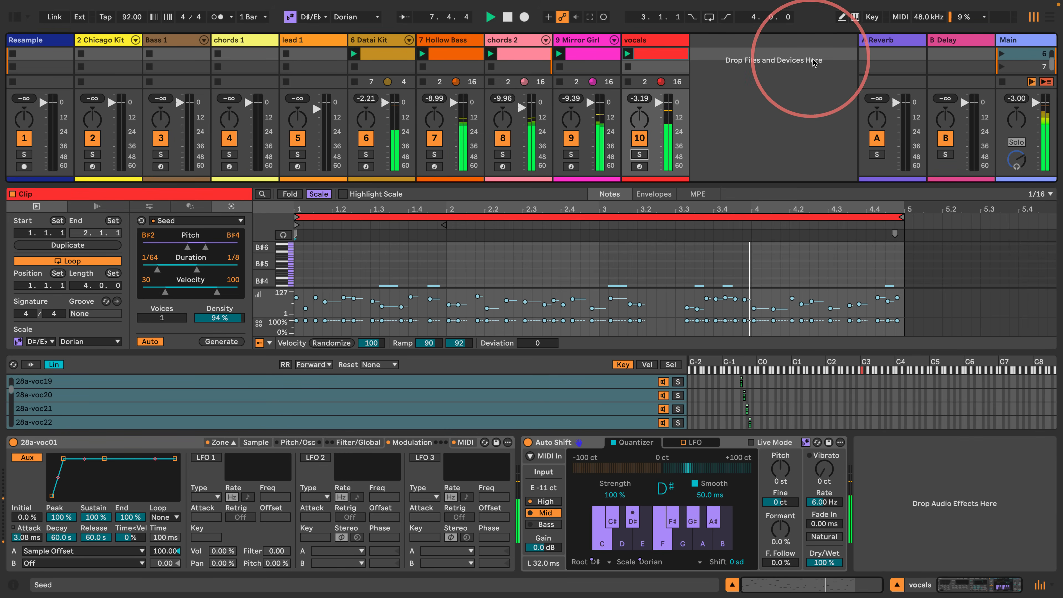
scroll(813, 60, "up", 1)
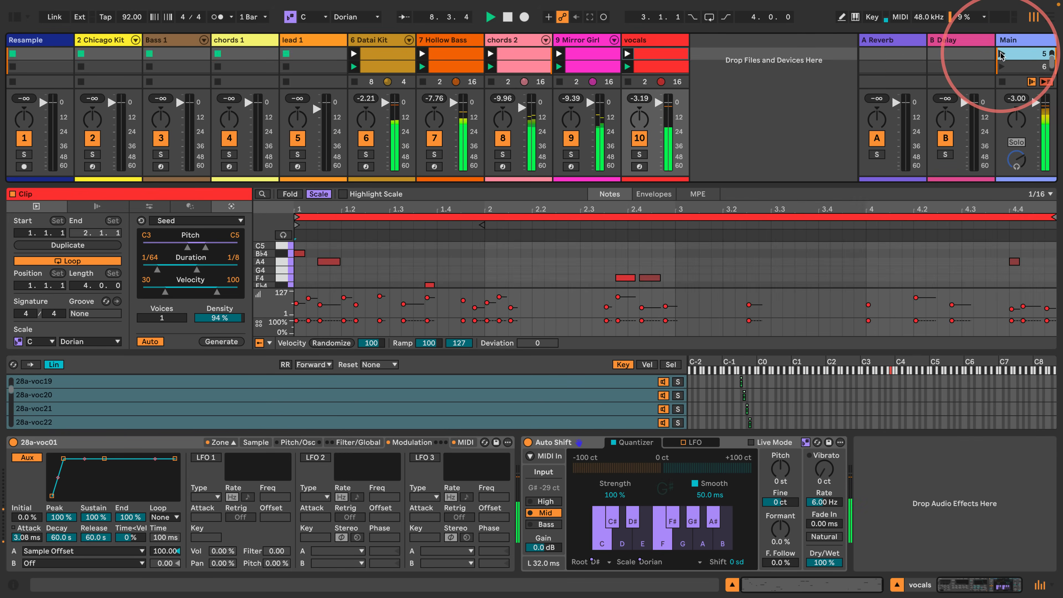
left_click(800, 99)
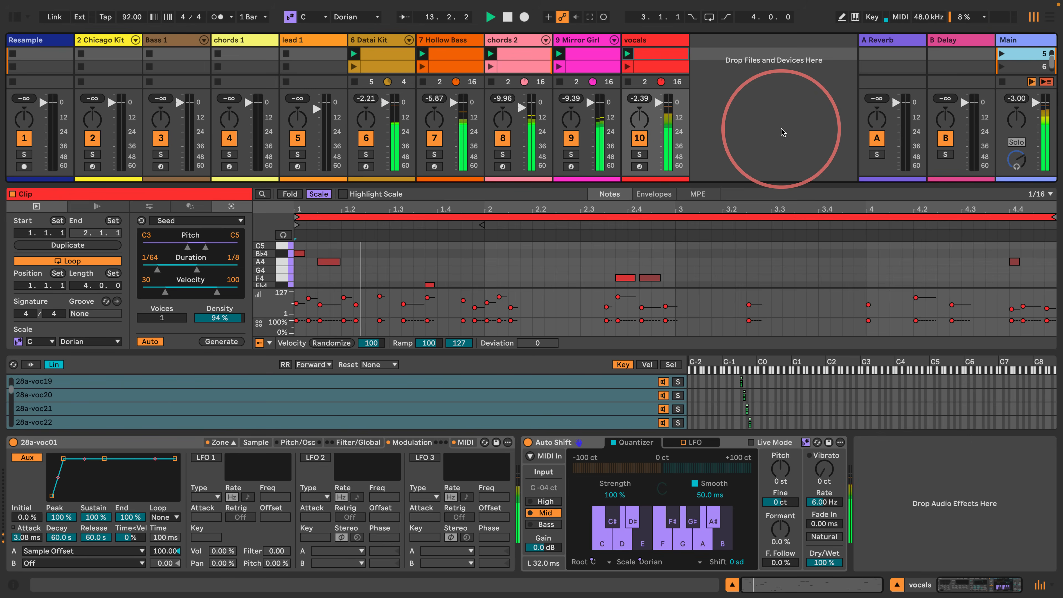
key("space")
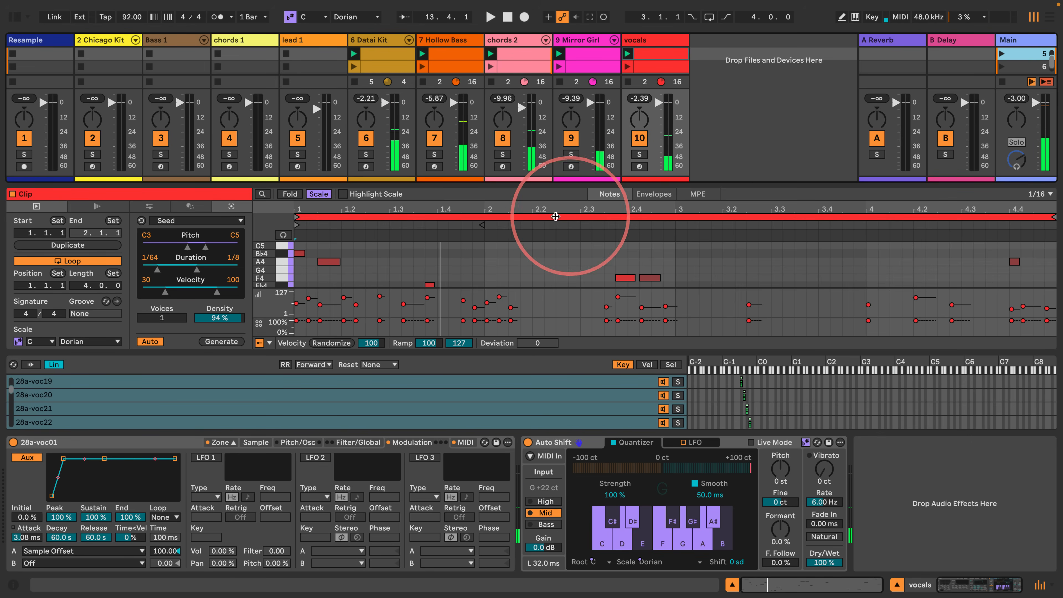
- Copy scene 6's clips from the Datai Kit track through the vocals track into scene 8
left_click_drag(534, 184, 534, 255)
scroll(581, 100, "down", 2)
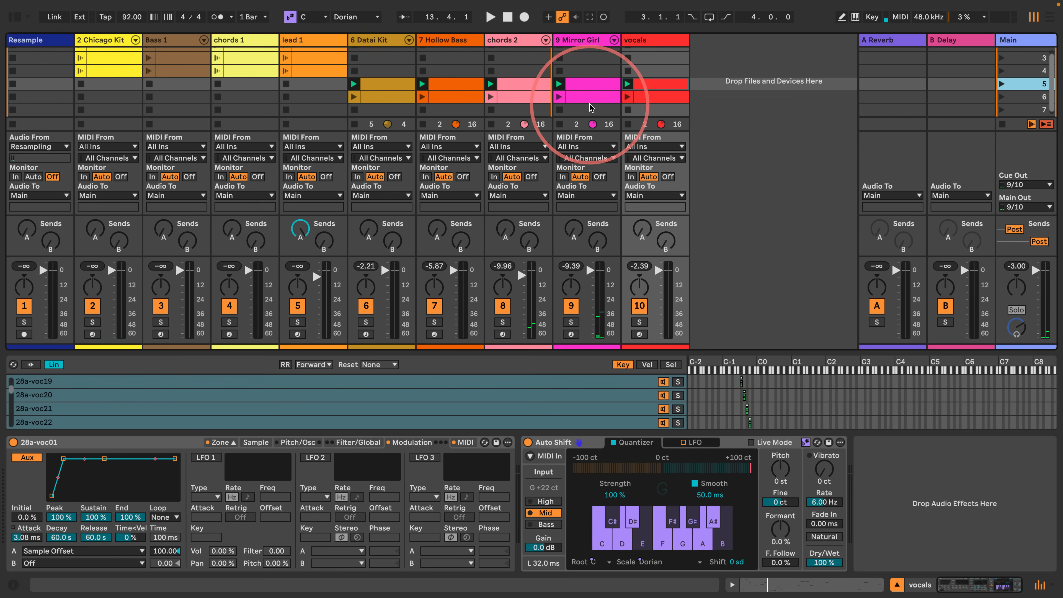
left_click(662, 92)
left_click(377, 93, "shift")
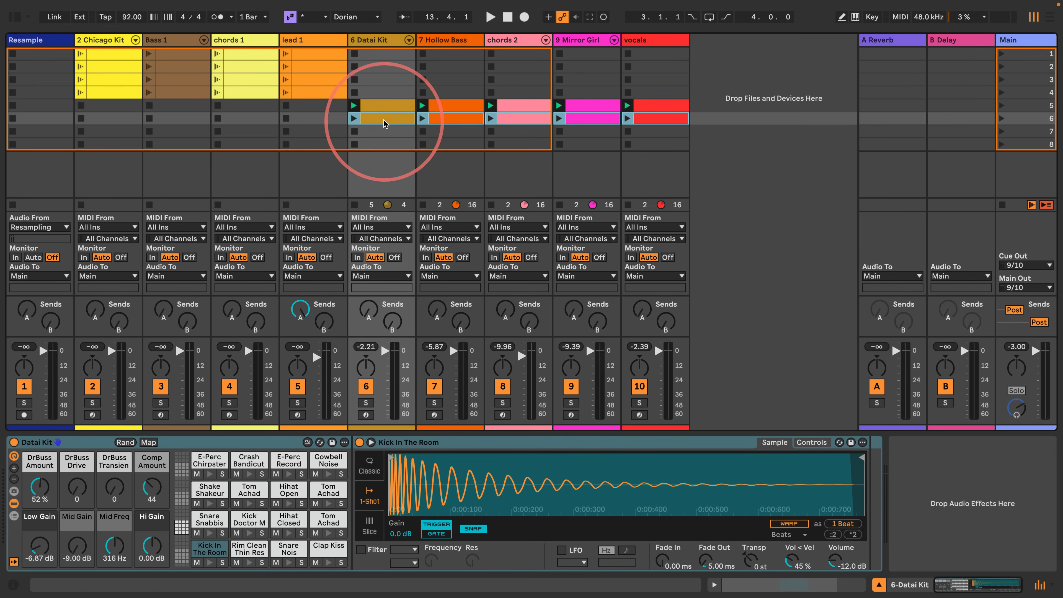
left_click_drag(384, 120, 378, 147)
- Replace scene 8's vocals clip with a copy of the vocals clip from scene 5
left_click(649, 145)
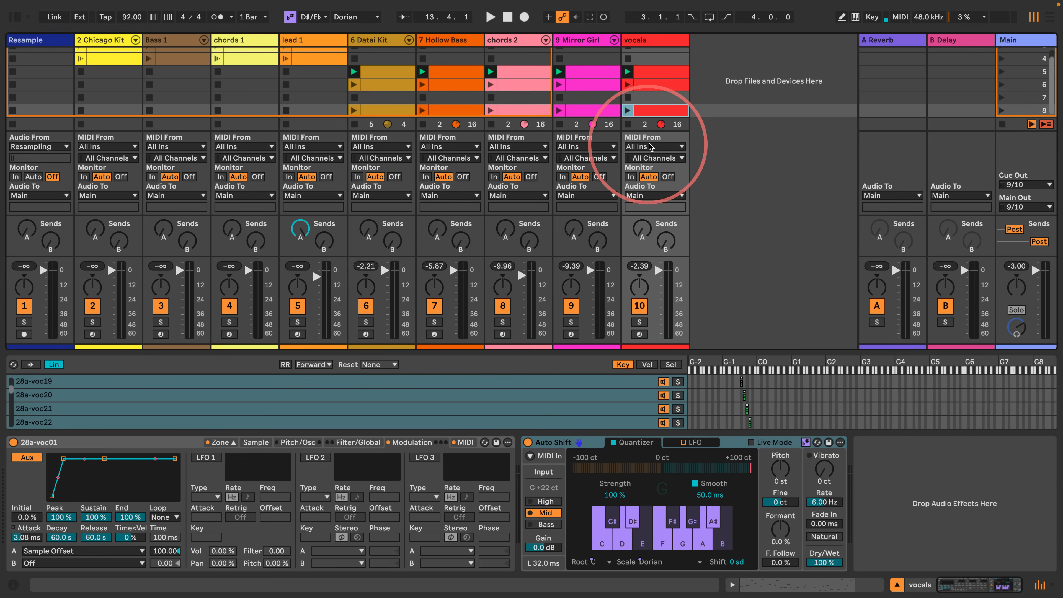
key("Delete")
left_click_drag(651, 75, 647, 113)
- Open scene 8's vocals clip, set its scale root to D#/E♭ and enlarge the note editor to view its notes
double_click(647, 112)
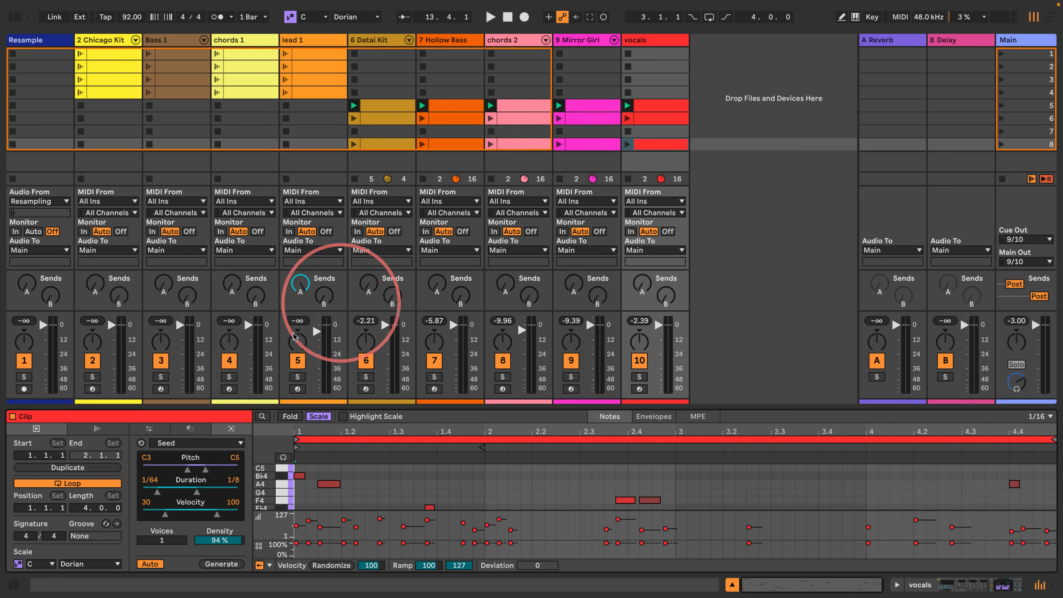
left_click(45, 568)
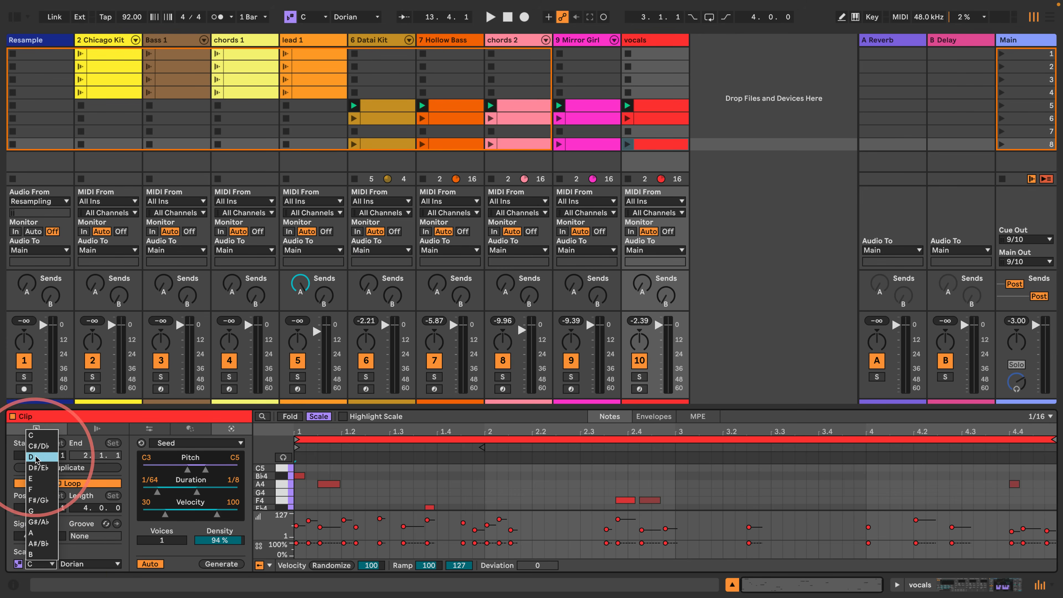
left_click(42, 463)
left_click_drag(253, 420, 368, 46)
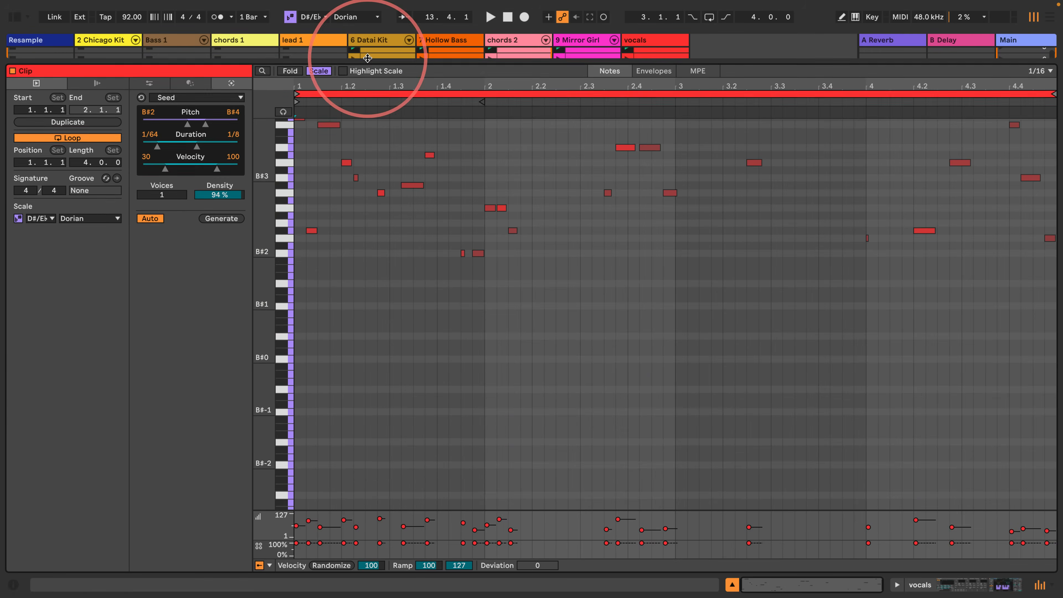
left_click_drag(260, 220, 262, 219)
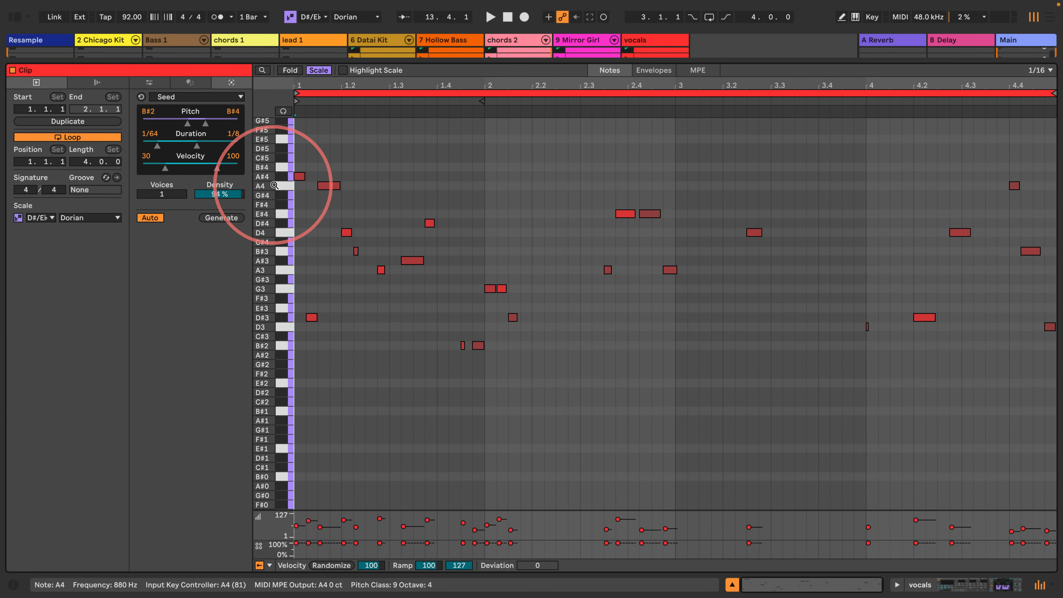
- Apply Fit to Scale to all notes of scene 8's vocals clip and restore the session view's height
left_click(324, 186)
left_click(326, 268)
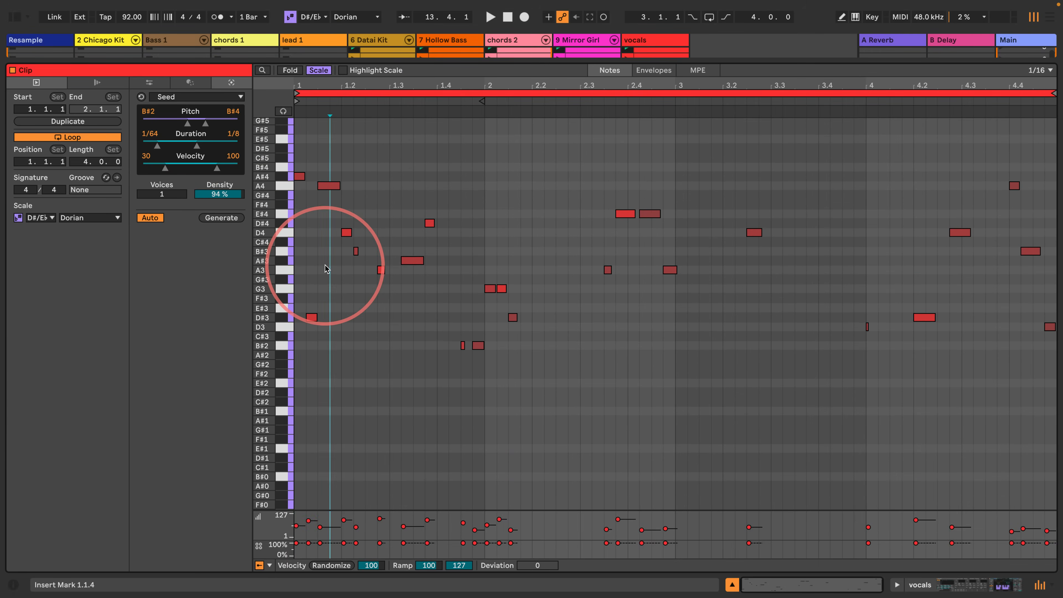
left_click(149, 82)
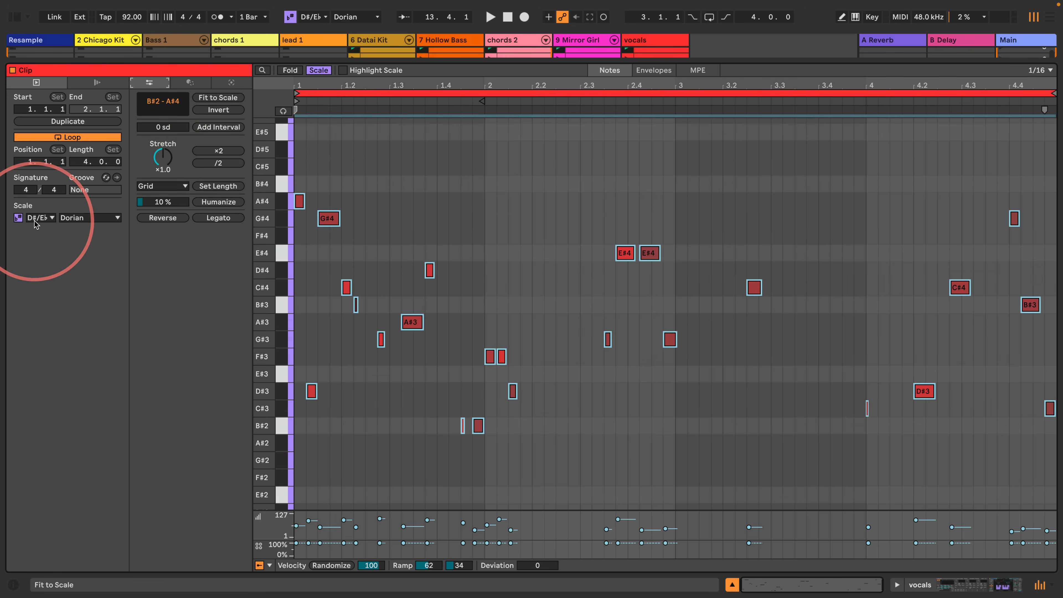
left_click_drag(255, 62, 268, 359)
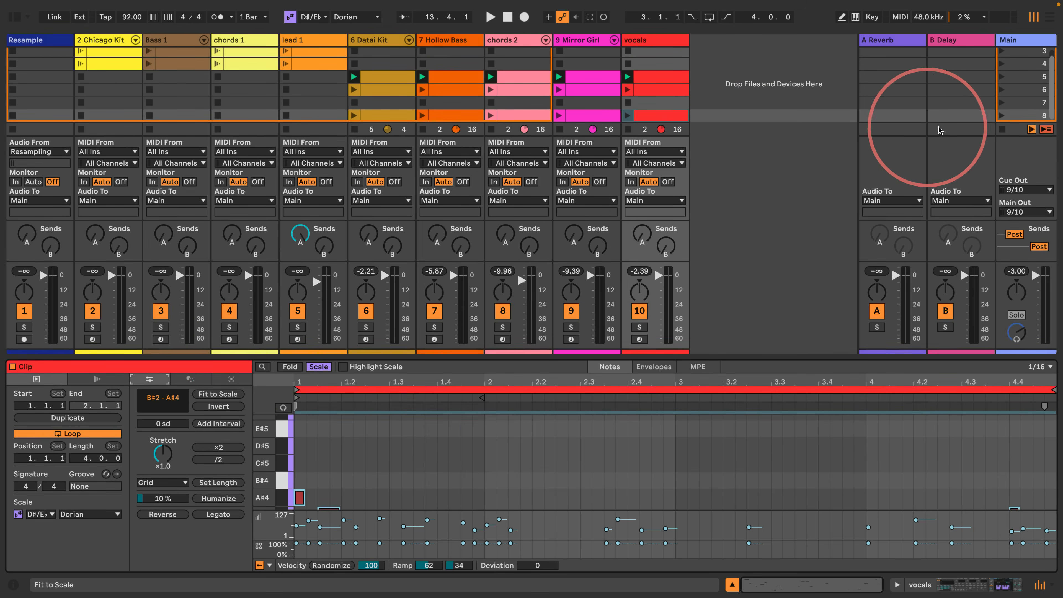
- Play scene 8 and examine the scale-fitted vocals notes in an enlarged, vertically zoomed note editor
left_click(1001, 116)
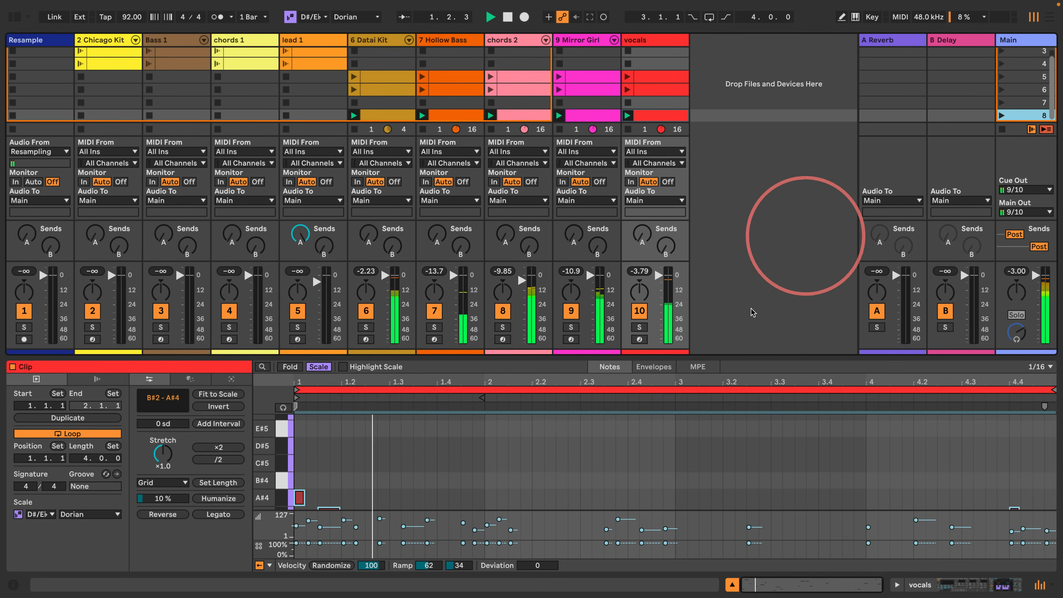
left_click_drag(470, 355, 444, 237)
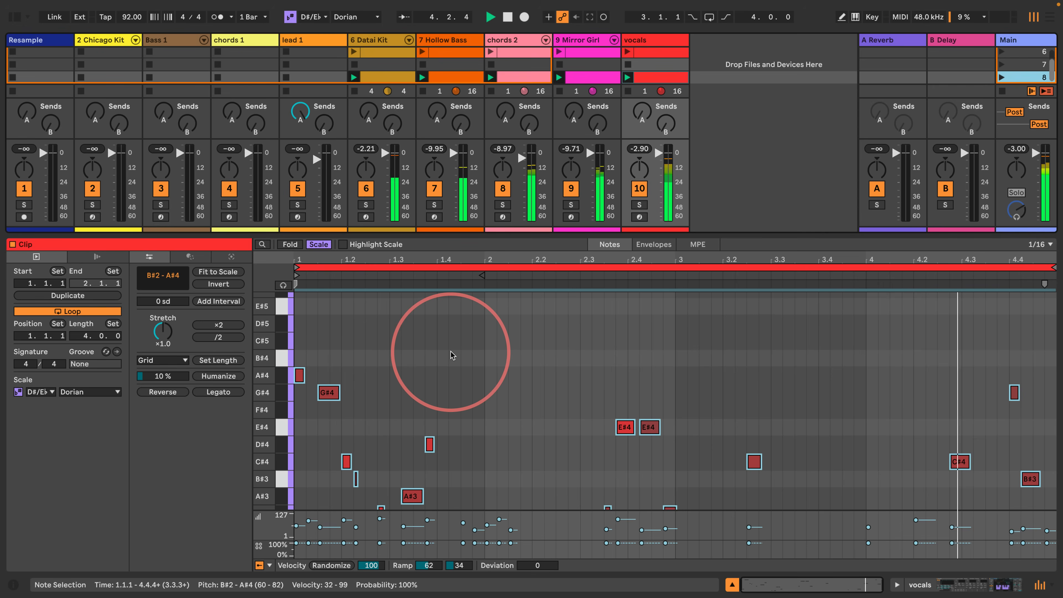
key("ctrl+alt+i")
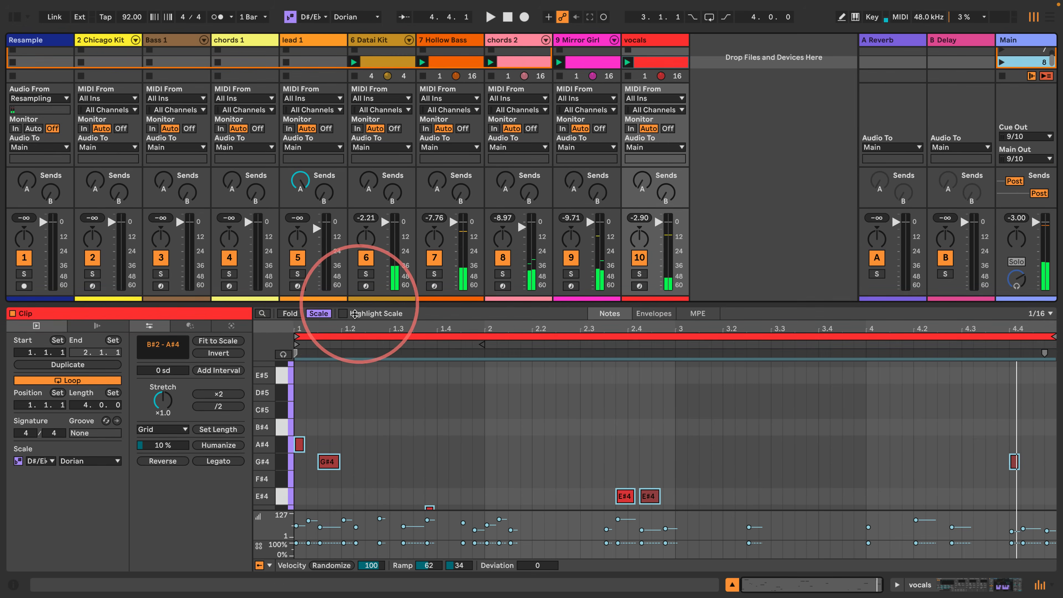
left_click_drag(269, 473, 265, 470)
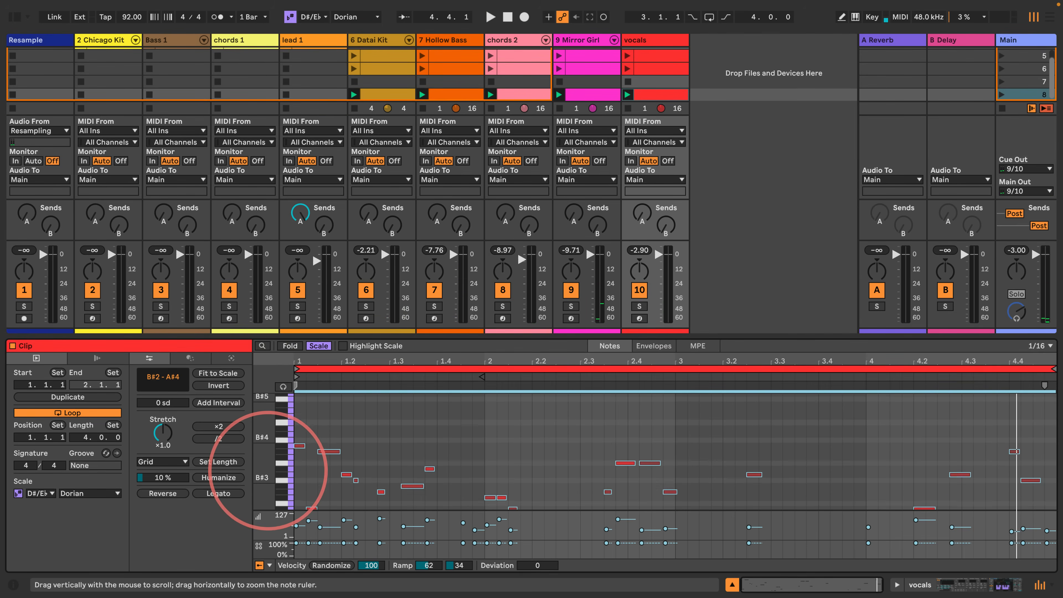
- Play scene 5 for comparison and enlarge the session view to show all eight scenes
left_click(1002, 55)
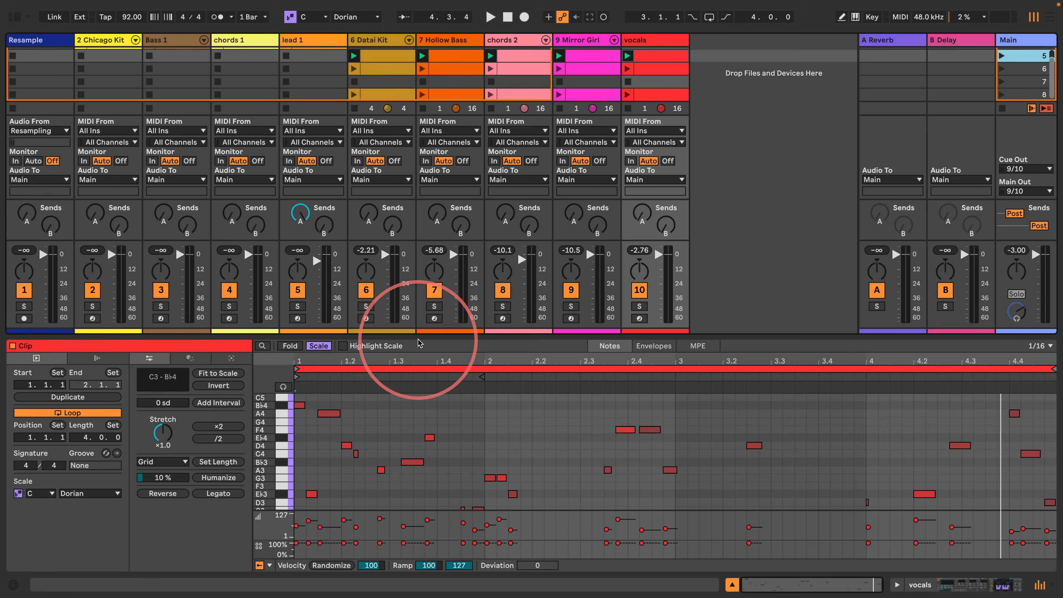
left_click_drag(420, 339, 408, 417)
key("space")
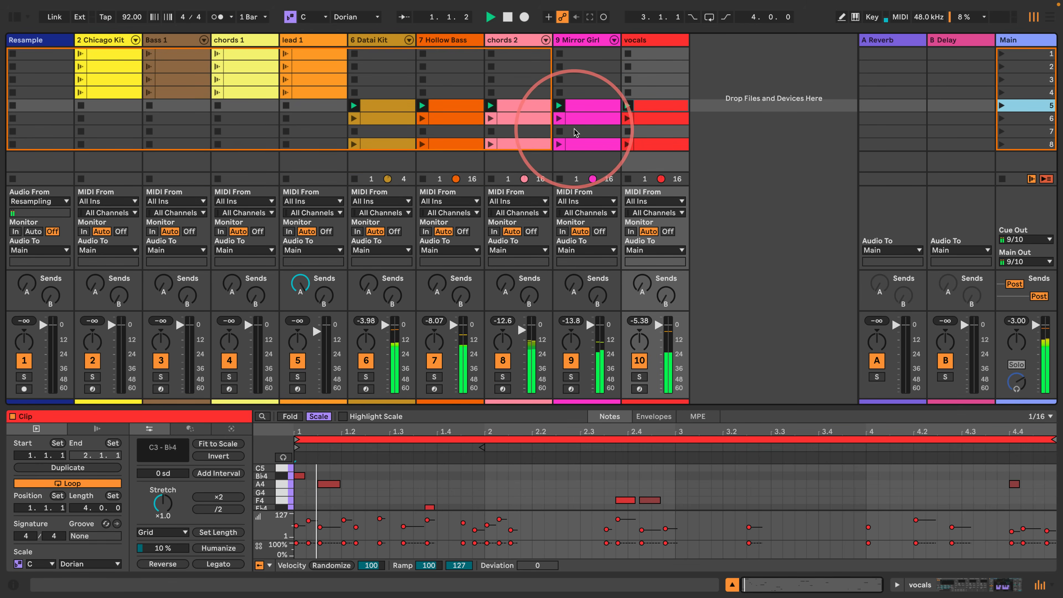
- Show the browser, widen it and find Spectral Resonator among the audio effects
left_click(17, 20)
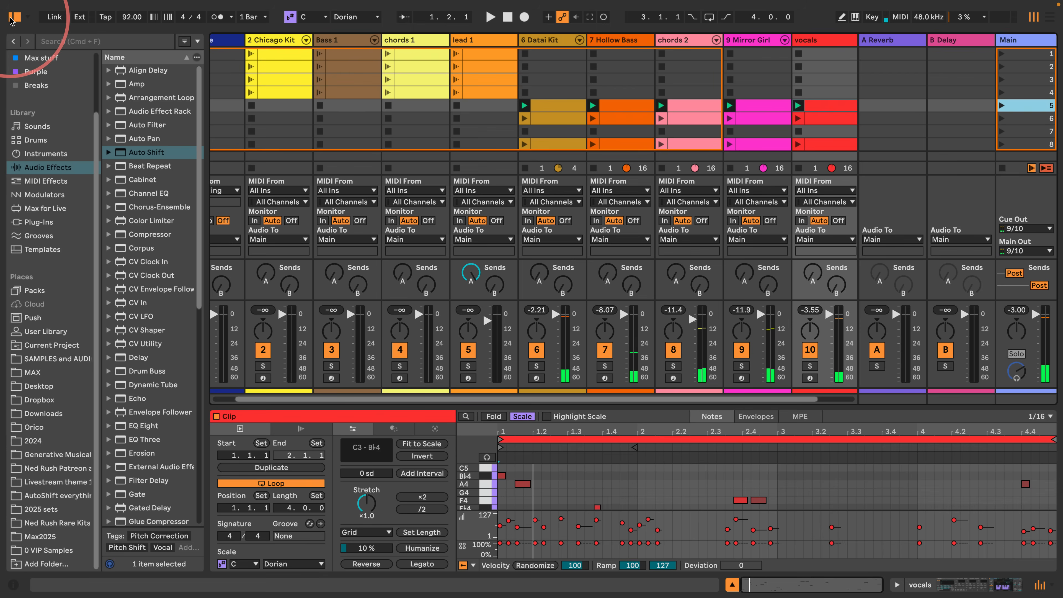
left_click_drag(206, 194, 273, 201)
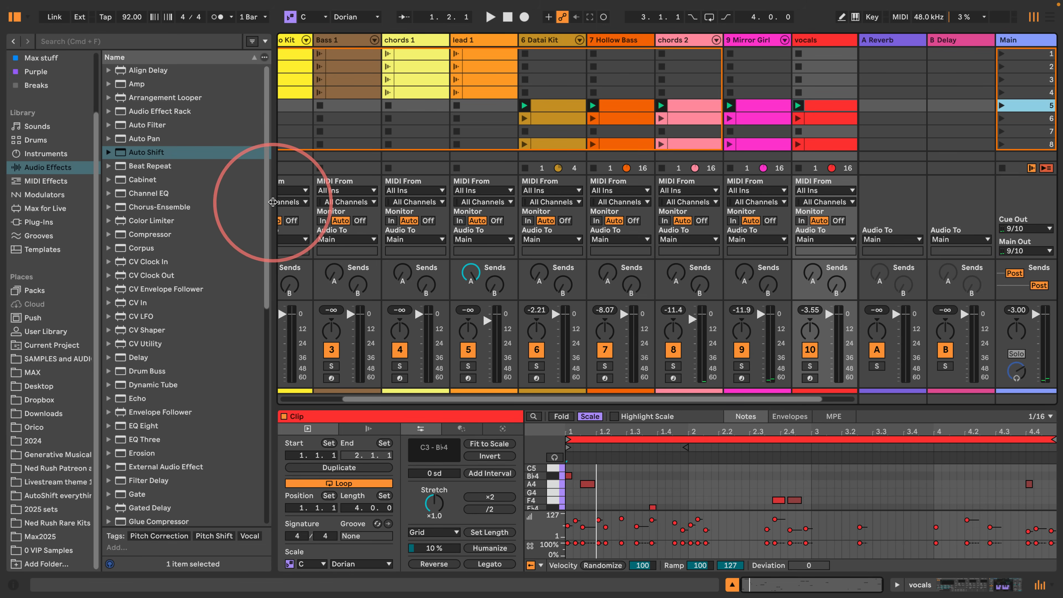
scroll(201, 289, "down", 7)
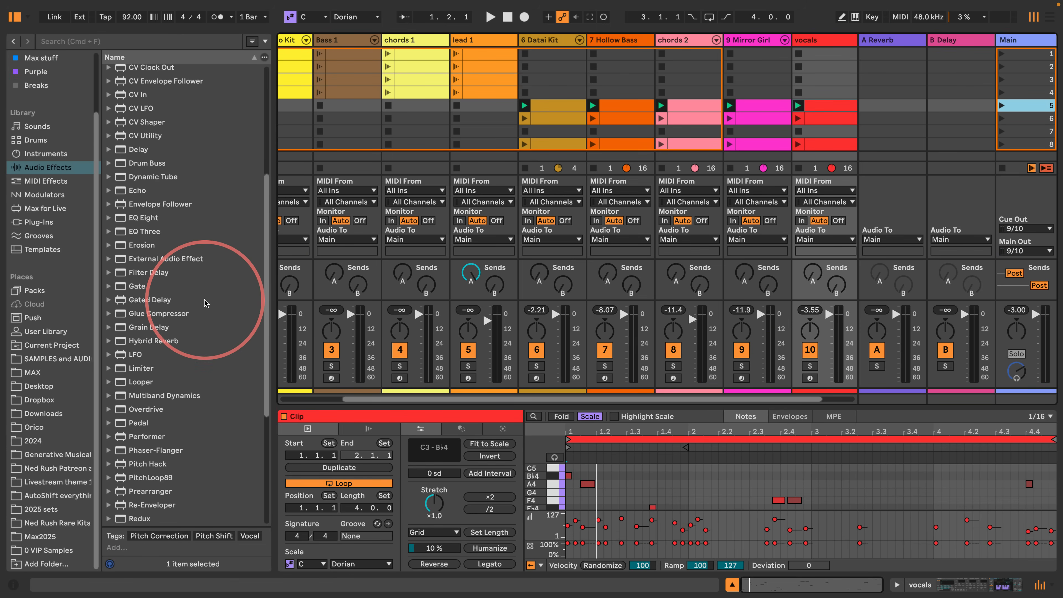
scroll(205, 302, "down", 3)
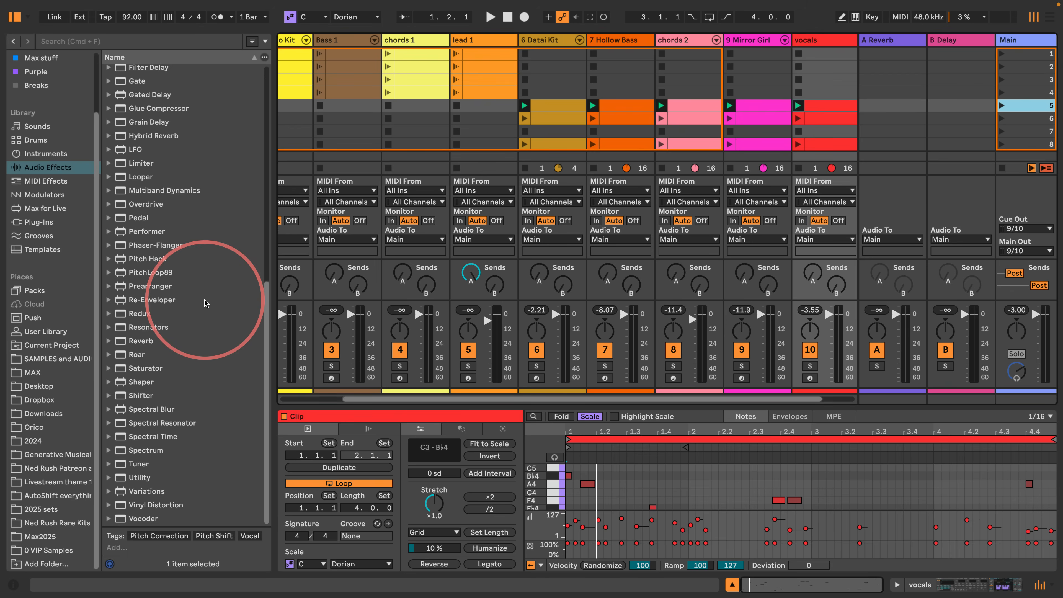
- Try Spectral Resonator after the Reverb on the A Reverb return track, folding and unfolding the device
left_click_drag(126, 425, 890, 47)
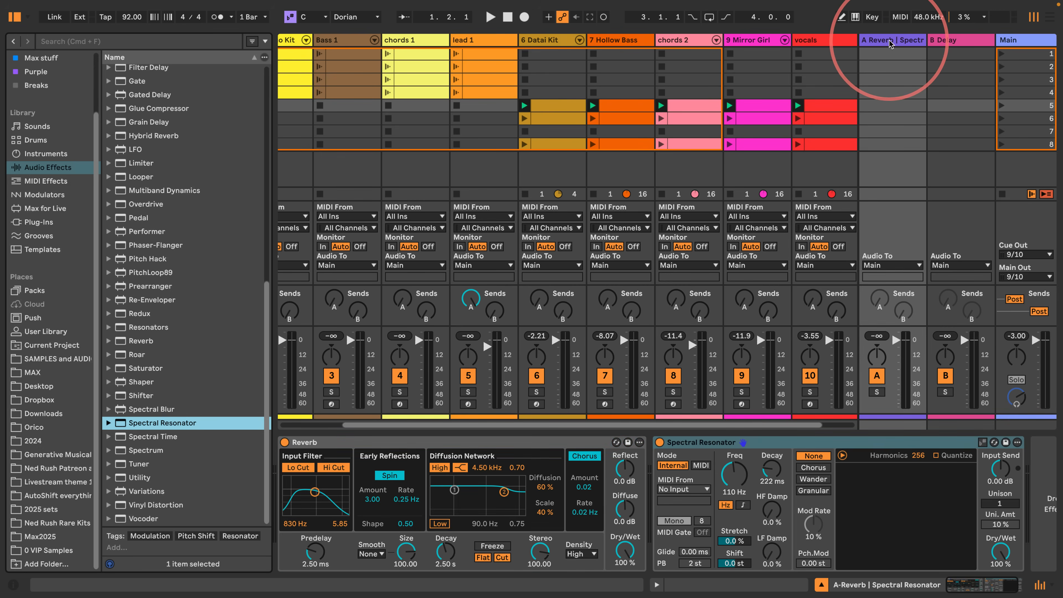
left_click(982, 443)
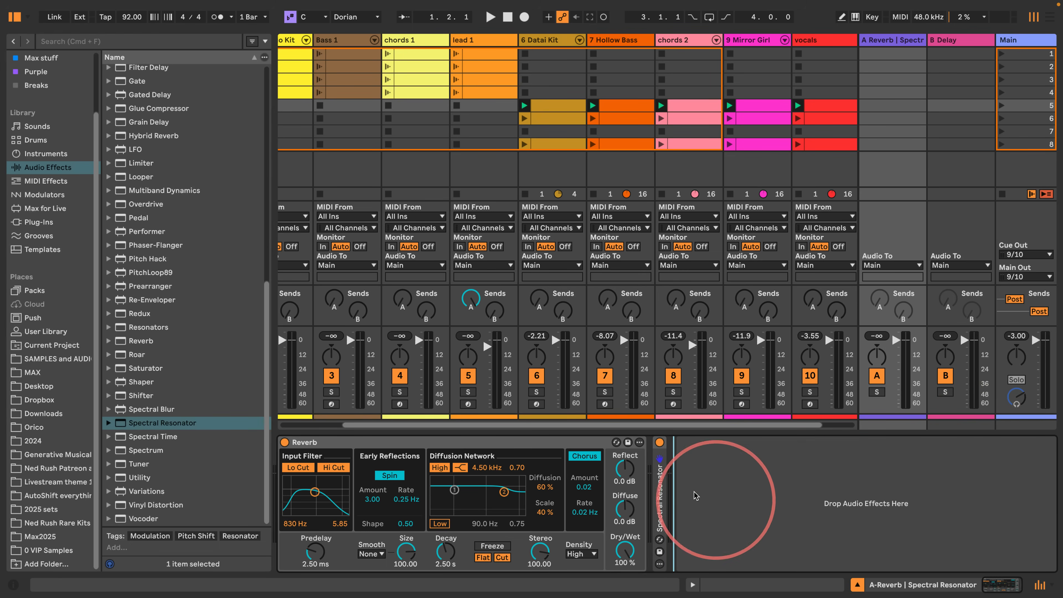
double_click(656, 482)
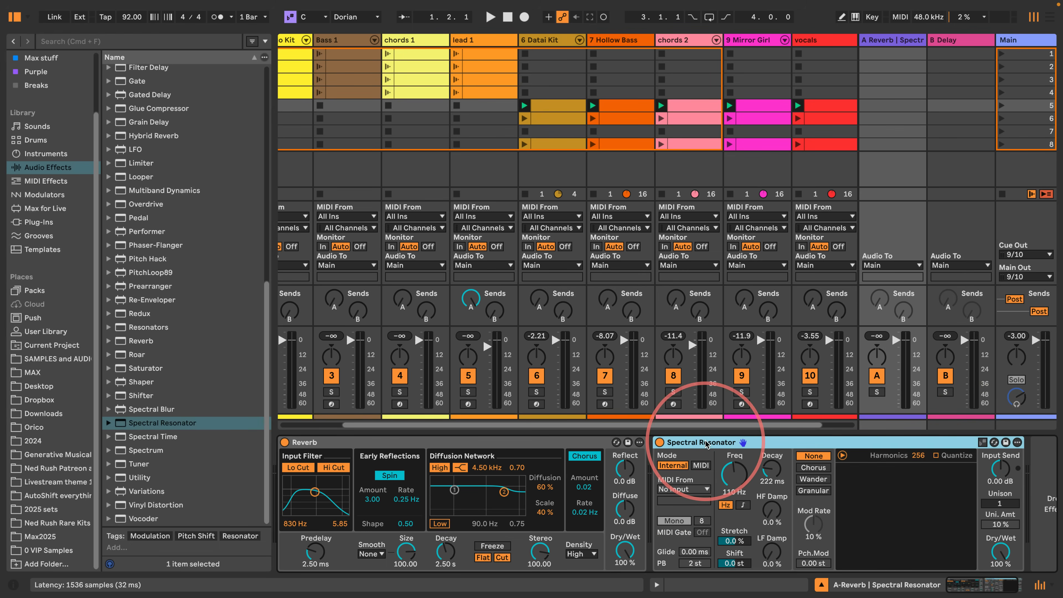
- Add Spectral Resonator to the end of the Datai Kit track's device chain
left_click(543, 39)
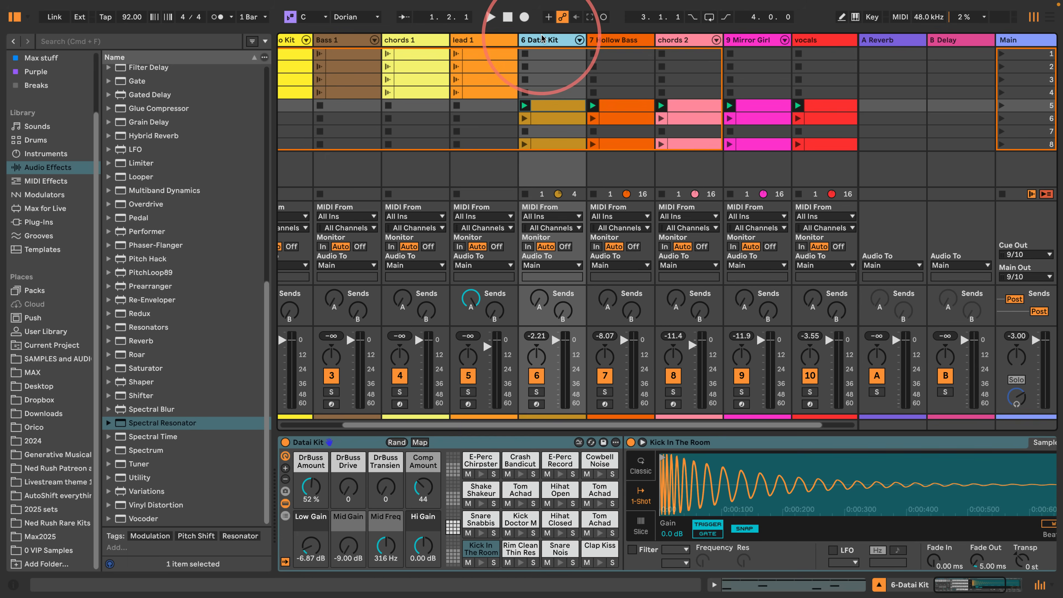
left_click_drag(272, 285, 253, 290)
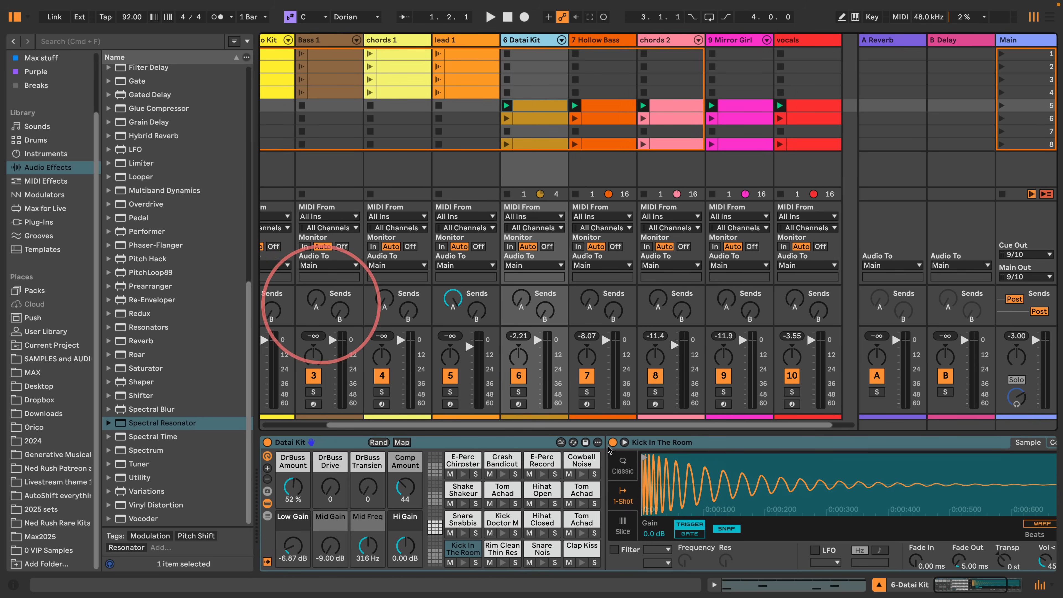
scroll(996, 561, "right", 8)
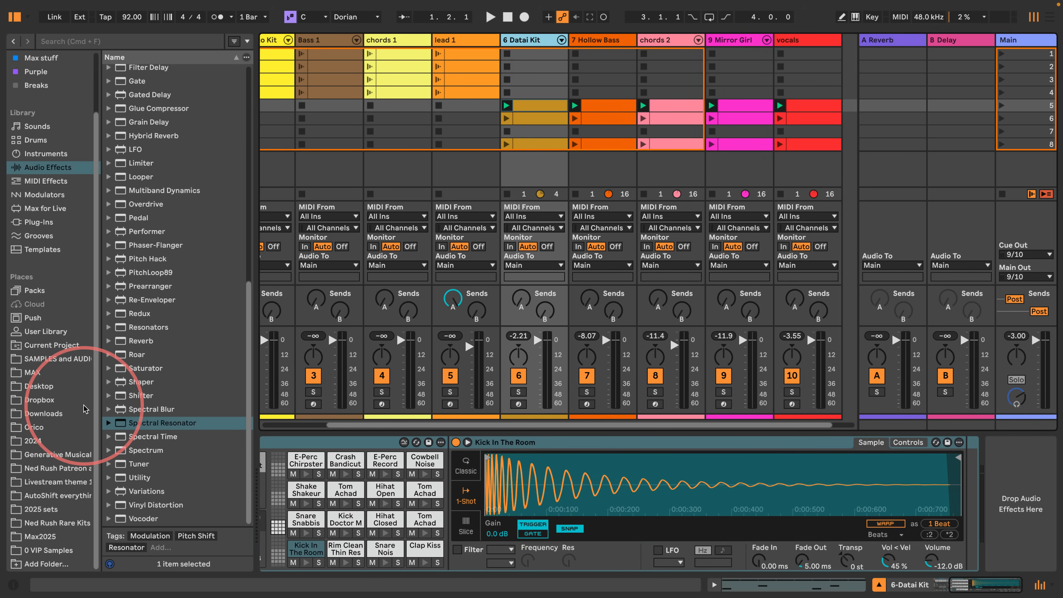
left_click_drag(142, 423, 1007, 474)
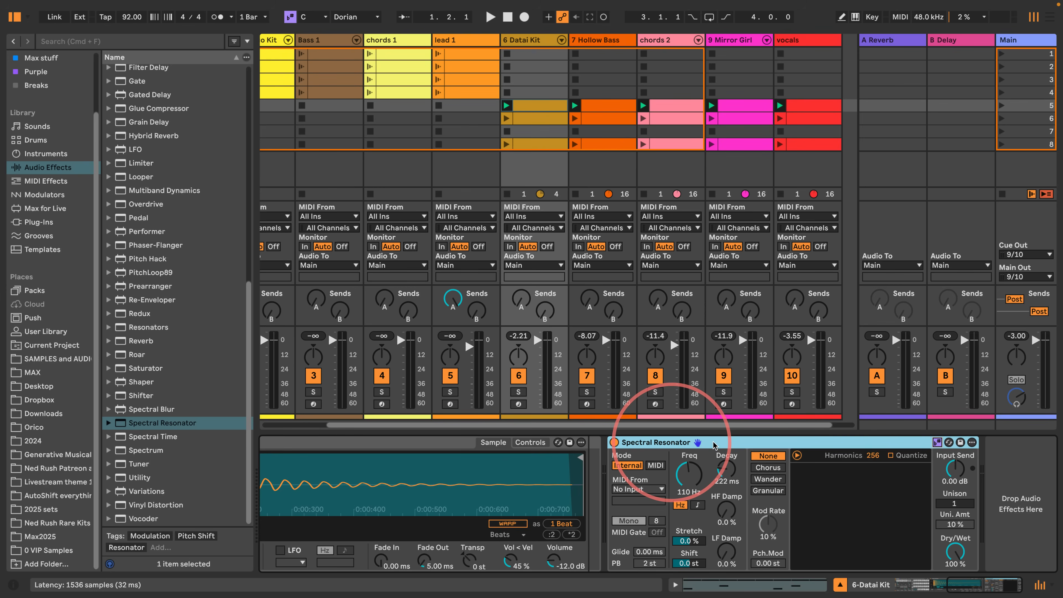
- Switch Spectral Resonator's frequency to note mode and sweep SD Shift through 10, -24, 5 and -1 sd while playing scenes 5 and 6
key("space")
left_click(697, 505)
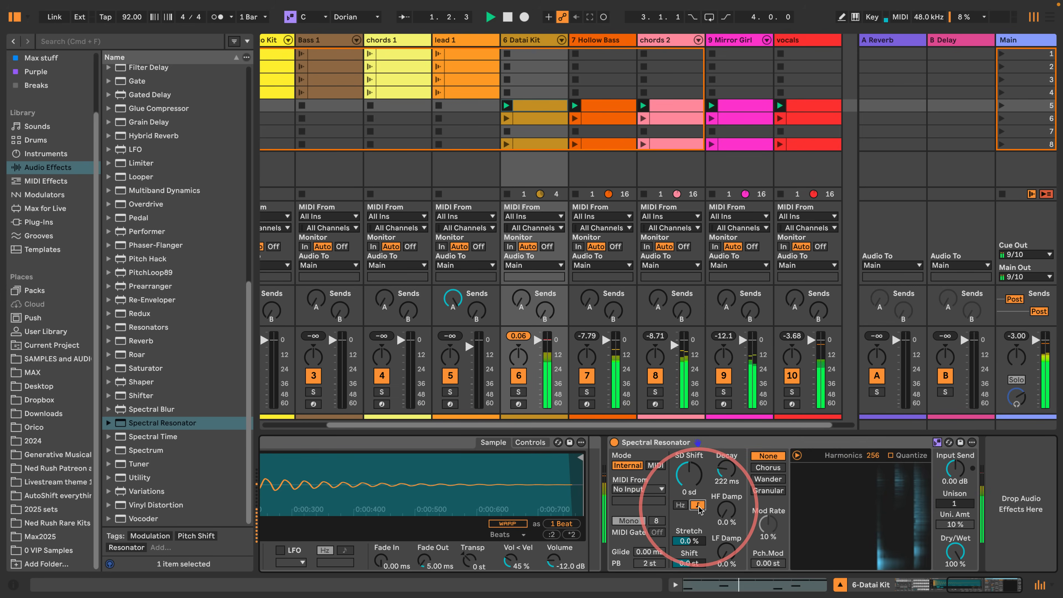
left_click_drag(690, 489, 688, 475)
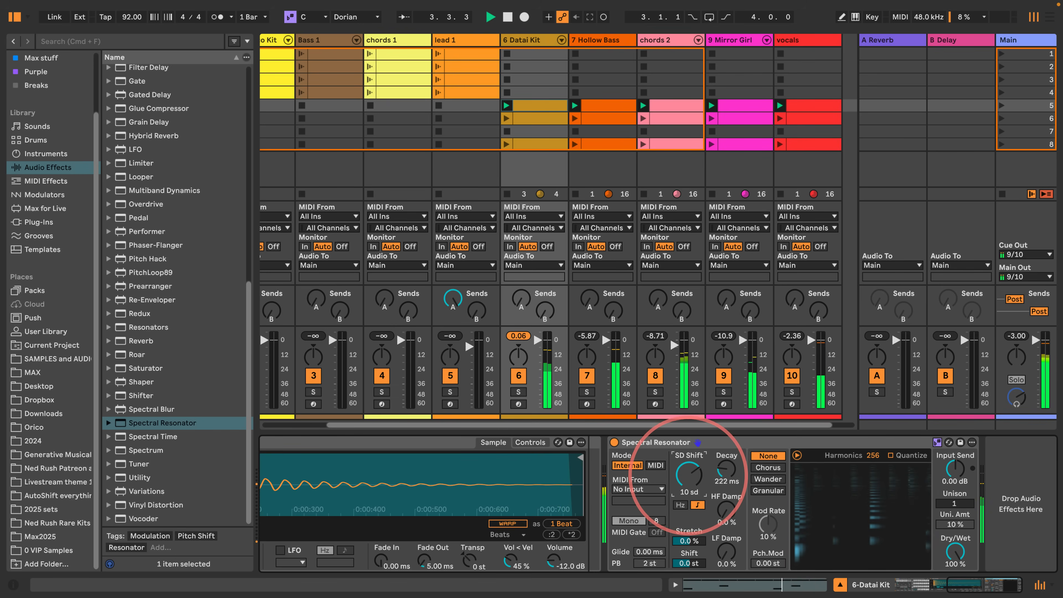
left_click_drag(688, 473, 688, 481)
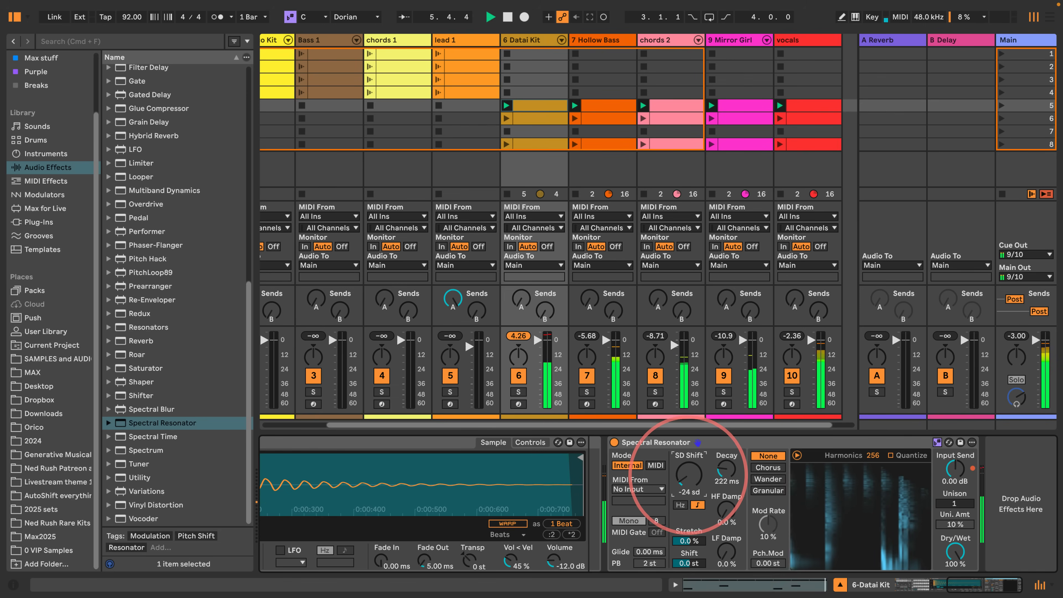
left_click_drag(688, 473, 688, 457)
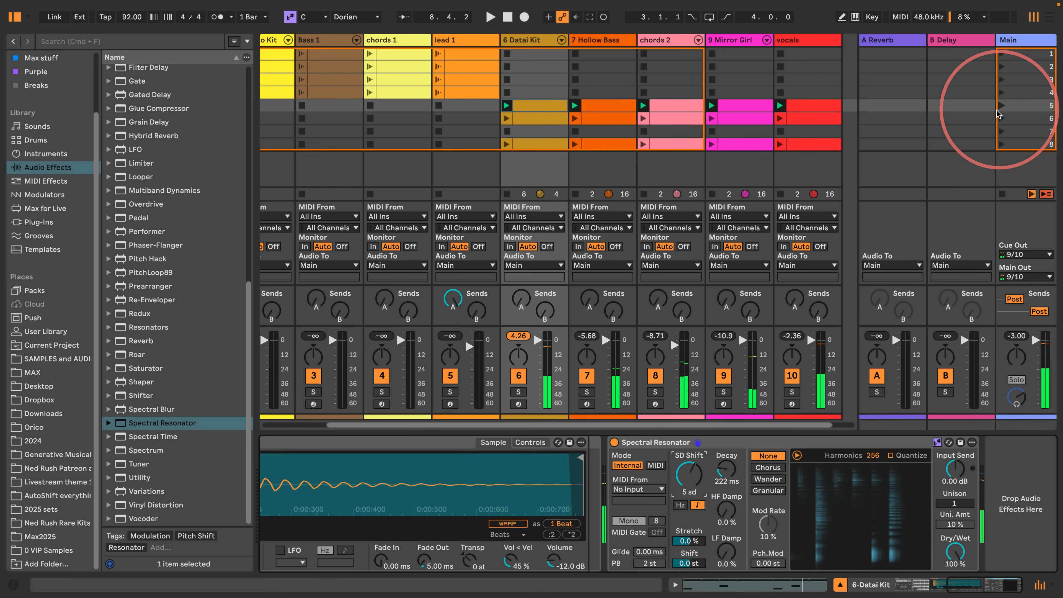
left_click(1004, 118)
left_click_drag(688, 473, 688, 478)
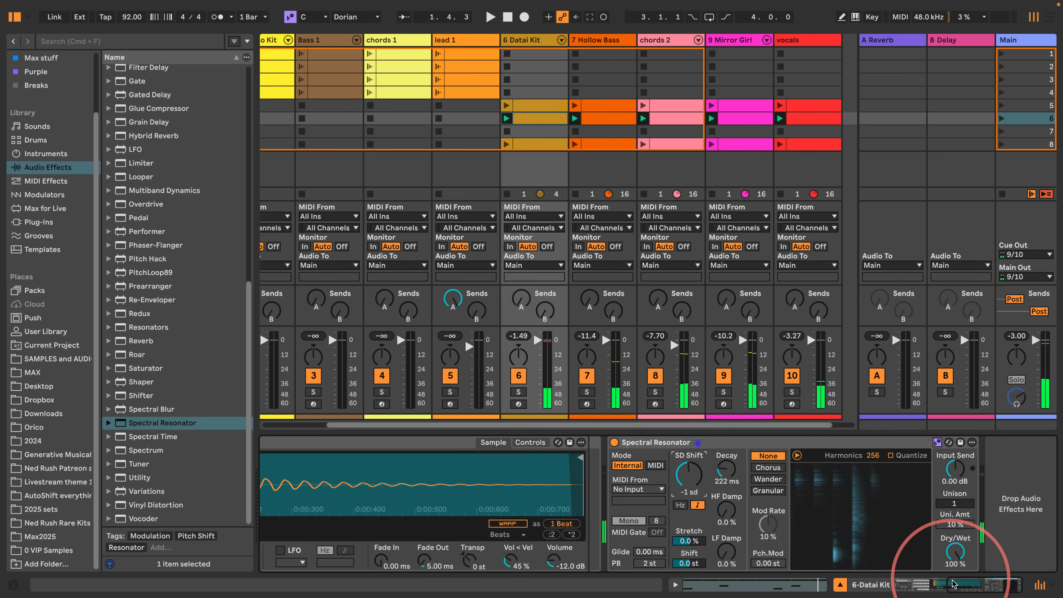
- Look over the Datai Kit's drum rack and its scene 6 clip, returning to the Spectral Resonator device
left_click_drag(956, 585, 909, 584)
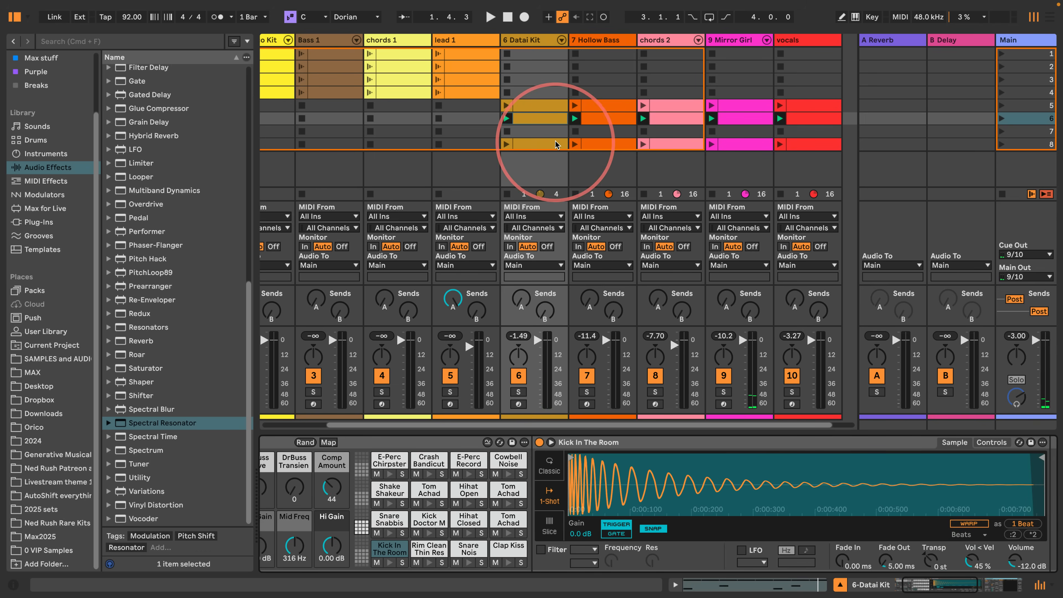
left_click(542, 123)
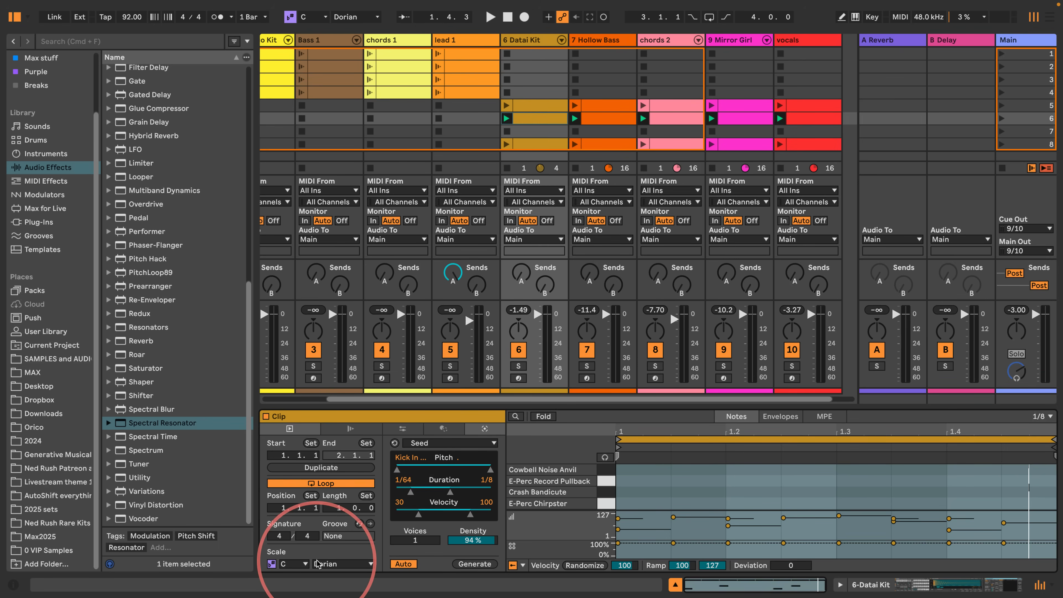
left_click(940, 589)
left_click_drag(940, 588, 984, 587)
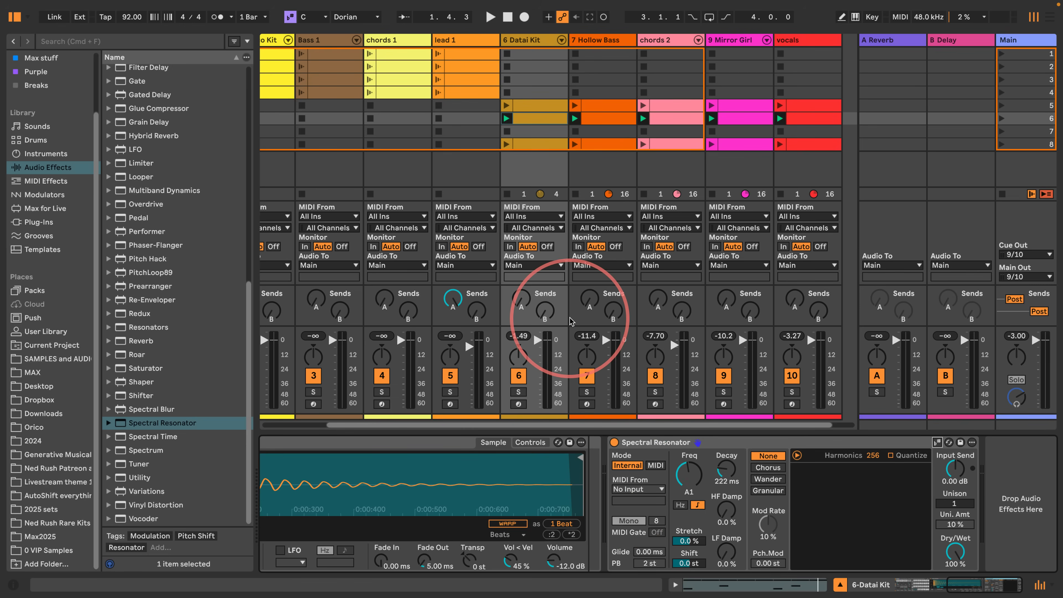
- Group Spectral Resonator into an Audio Effect Rack and show the rack's chain list
left_click(663, 443)
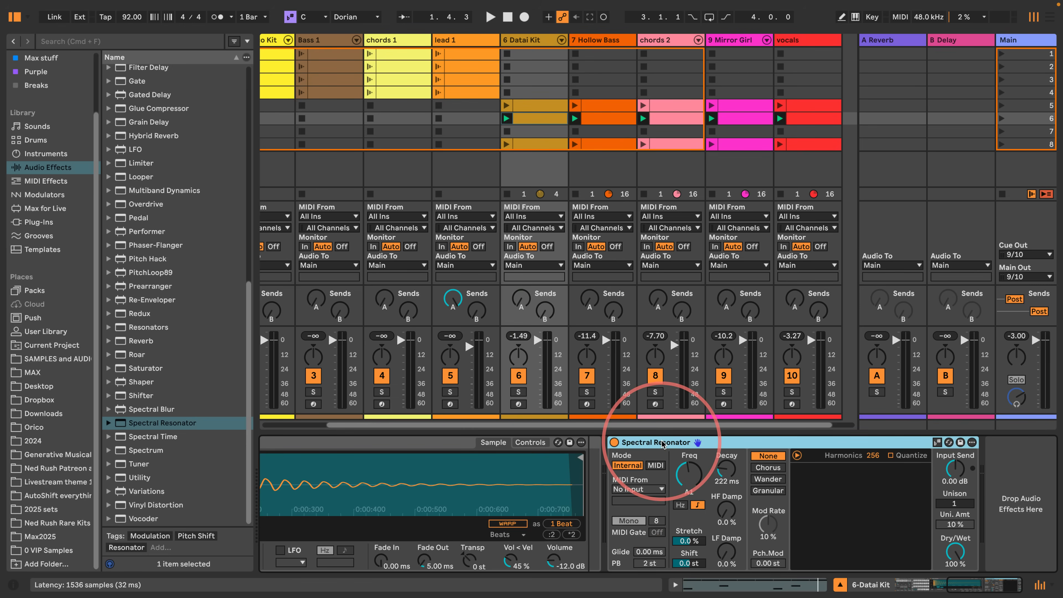
key("super+g")
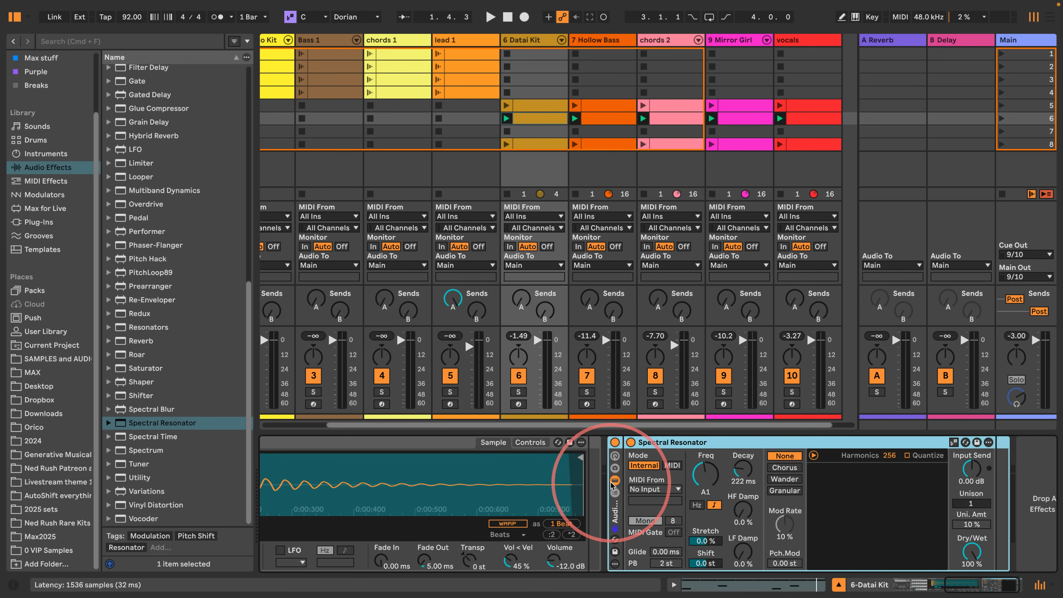
left_click(614, 493)
left_click_drag(955, 587, 979, 590)
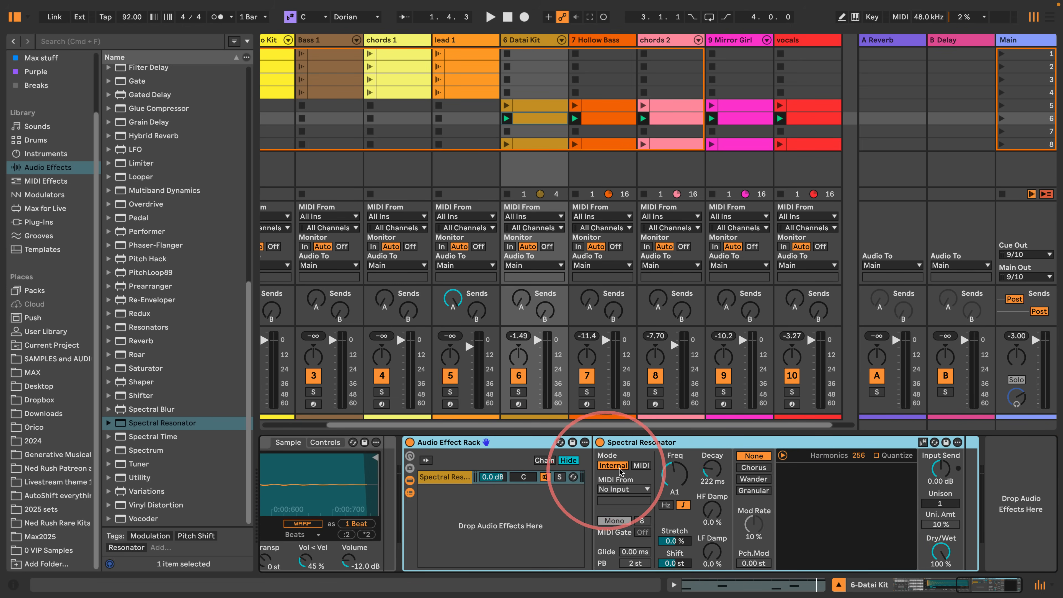
- Set Spectral Resonator to MIDI mode with chords 2 as its MIDI source and Poly voicing
left_click(635, 466)
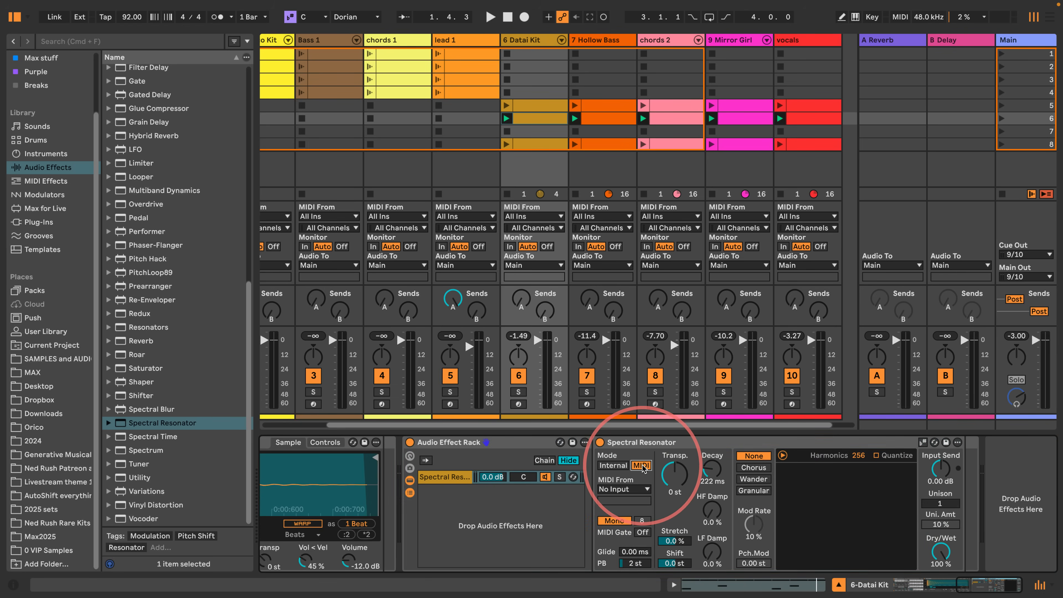
left_click(630, 490)
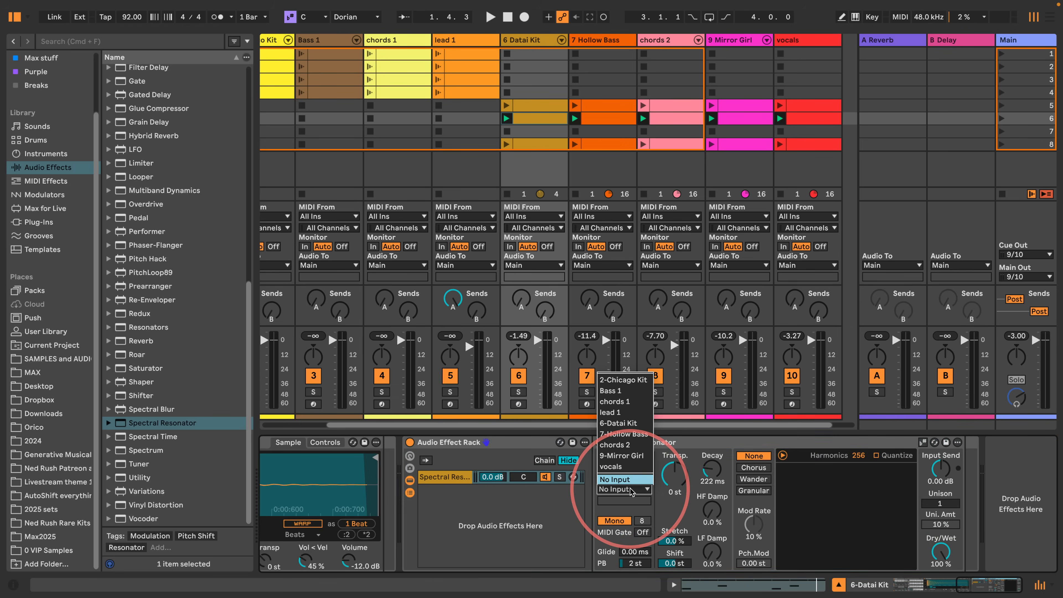
left_click(614, 445)
left_click(614, 520)
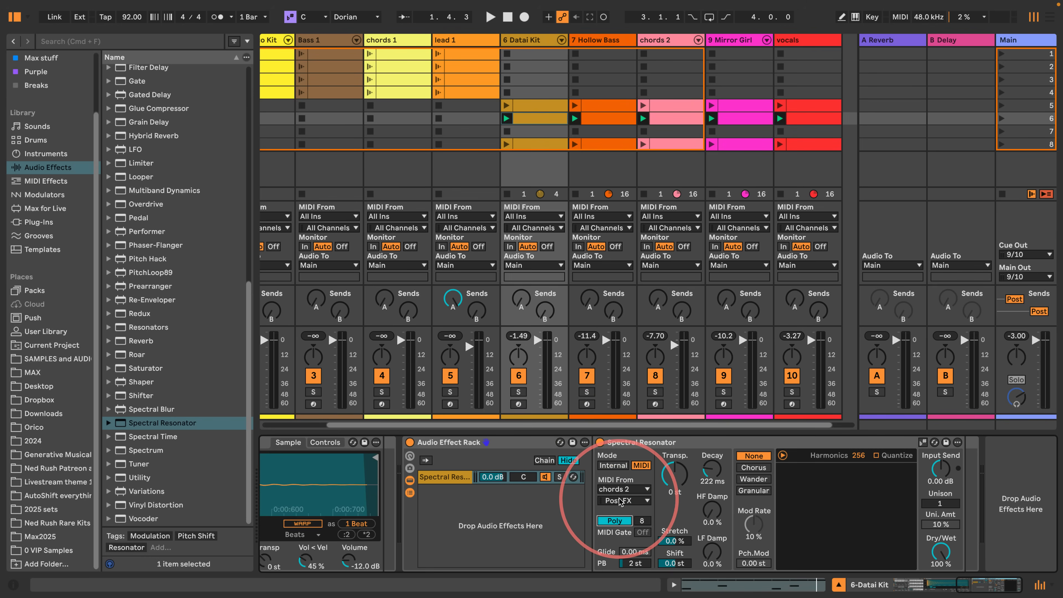
- Solo the Datai Kit track during playback and set Spectral Resonator's Decay to 641 ms and HF Damp to 68 %
key("space")
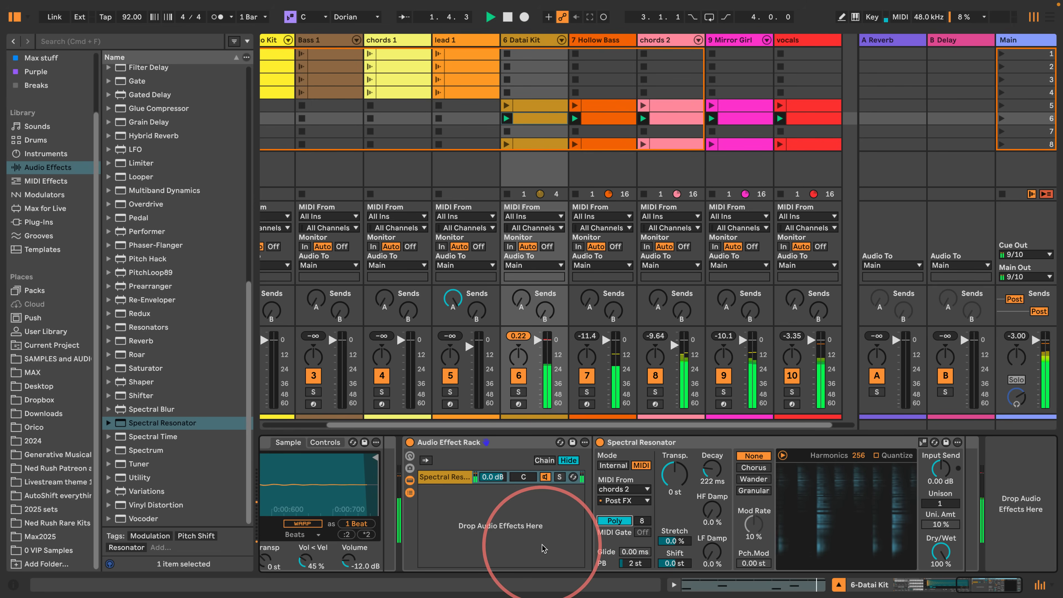
left_click(519, 392)
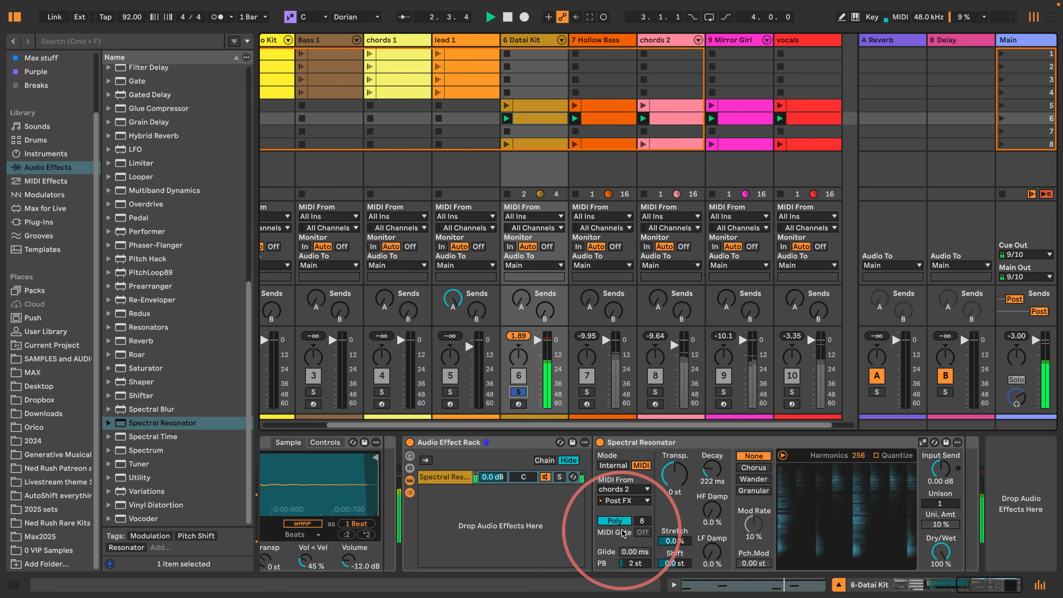
left_click_drag(708, 476, 707, 477)
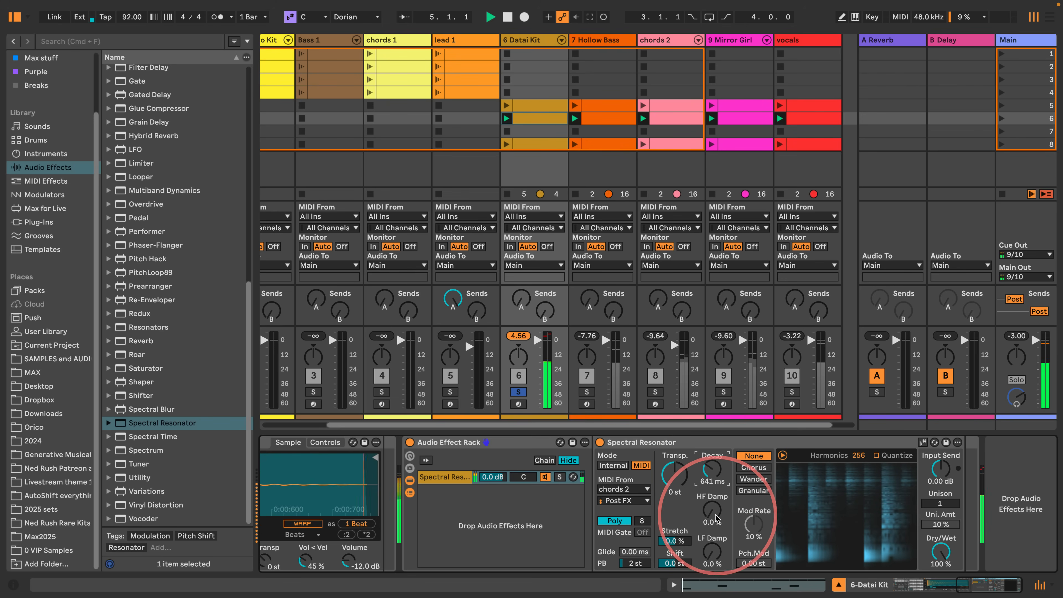
left_click_drag(715, 519, 716, 497)
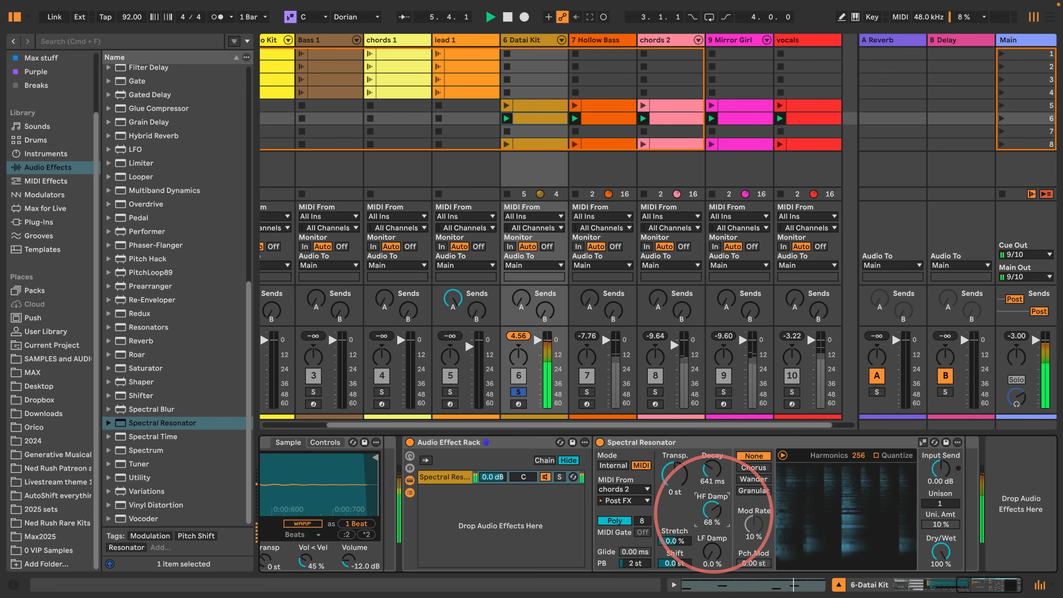
- Set Spectral Resonator's Decay to 912 ms and launch scene 5
left_click_drag(712, 469, 711, 461)
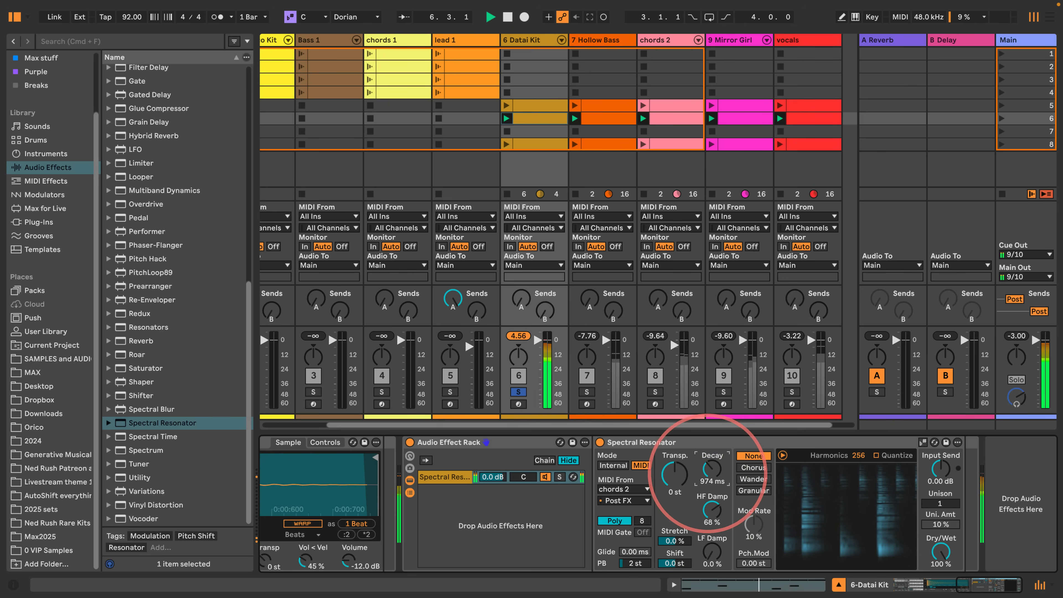
left_click_drag(708, 474, 708, 475)
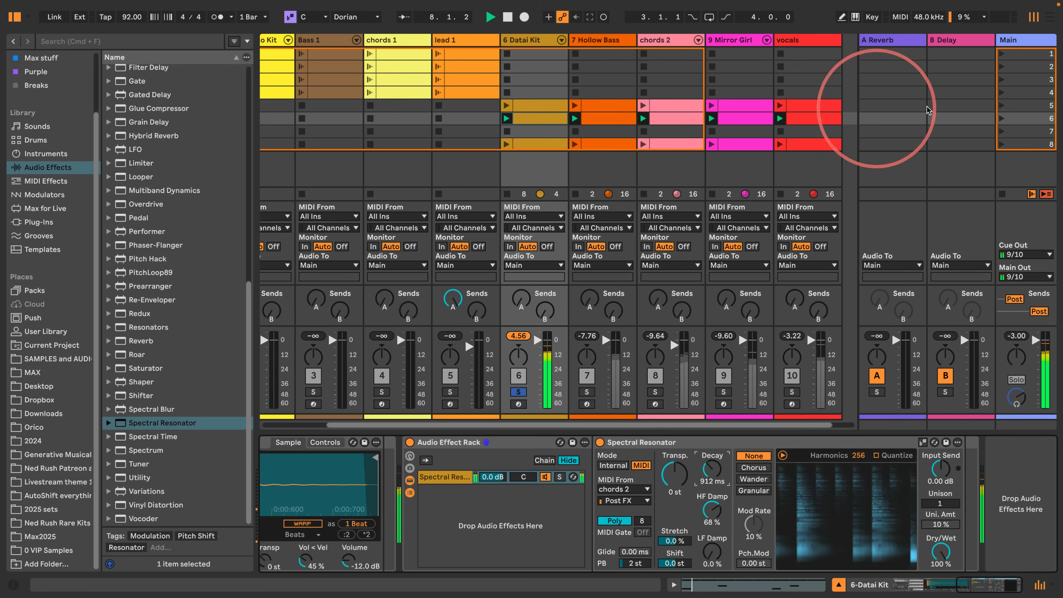
left_click(1000, 106)
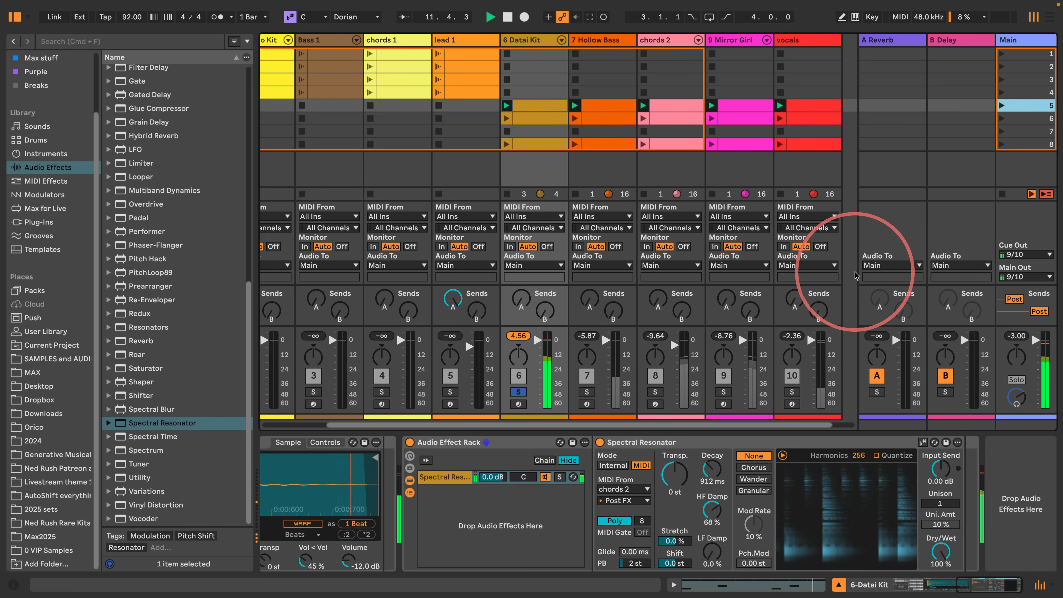
- Unsolo the Datai Kit track and add an empty second chain to its Audio Effect Rack, keeping the Spectral Resonator chain selected
left_click(518, 395)
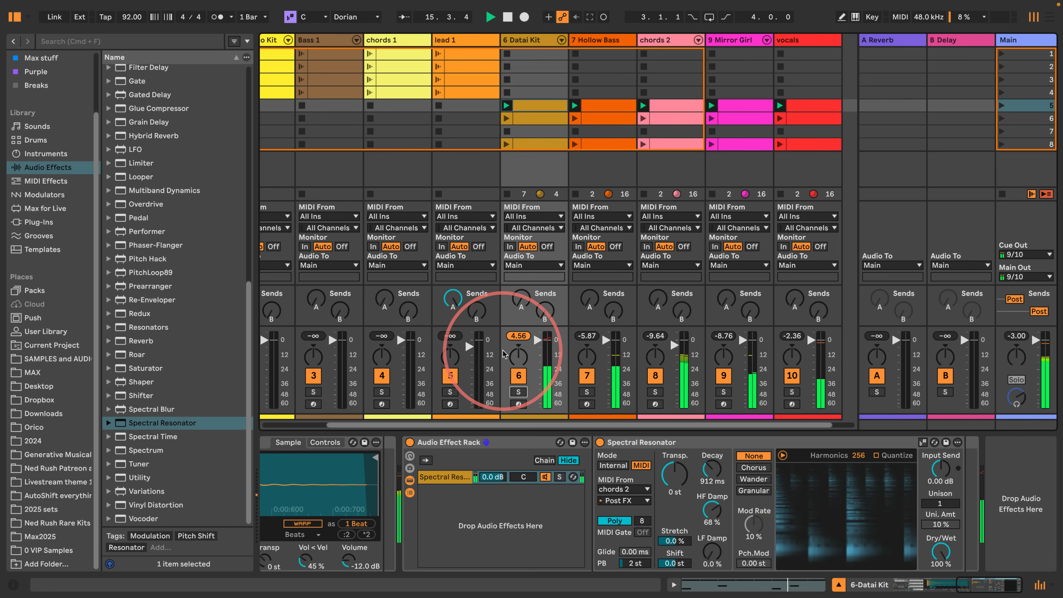
left_click(447, 512)
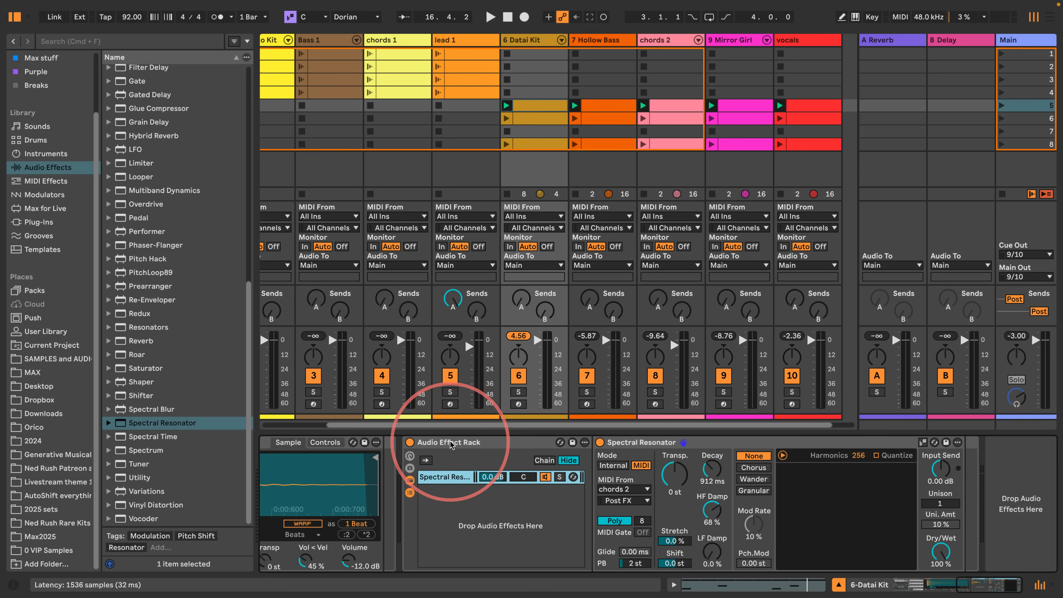
right_click(446, 511)
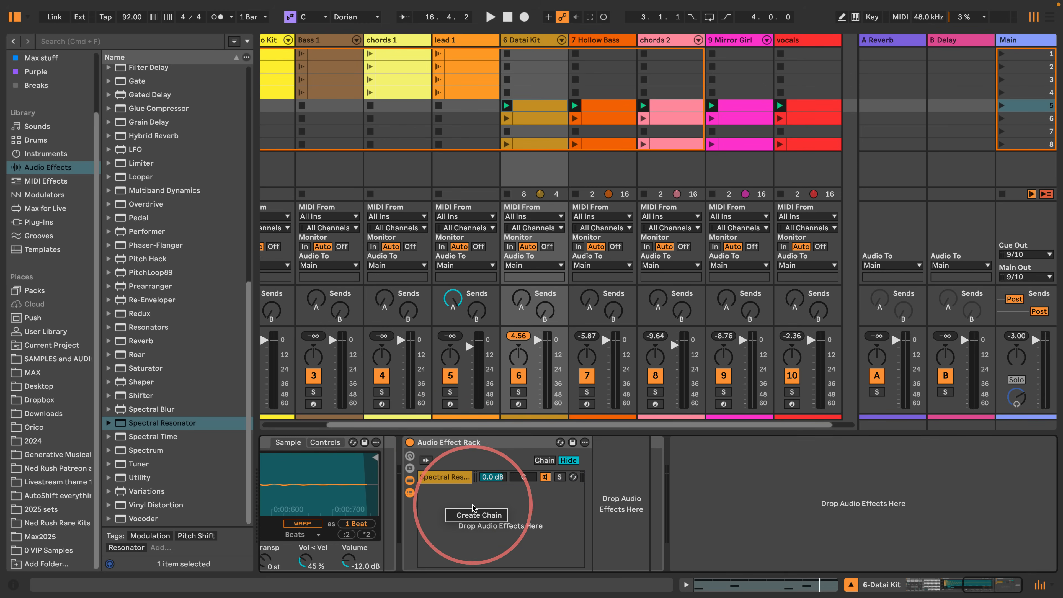
left_click(467, 516)
left_click(440, 479)
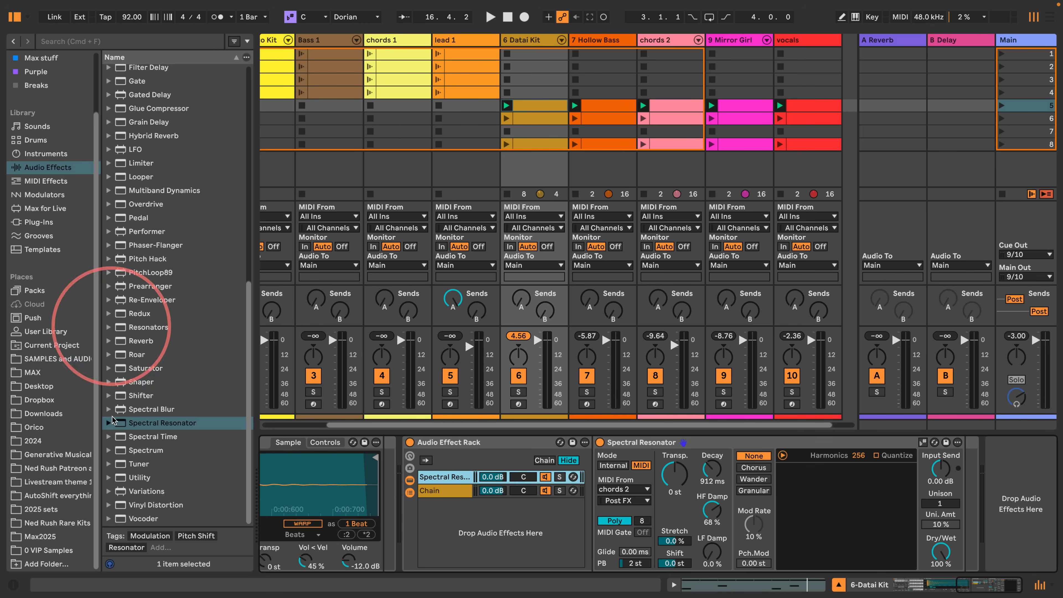
- Insert an Auto Filter before Spectral Resonator in its chain and lower the filter's Frequency to 20 Hz, checking it during brief playback
left_click_drag(130, 477, 596, 464)
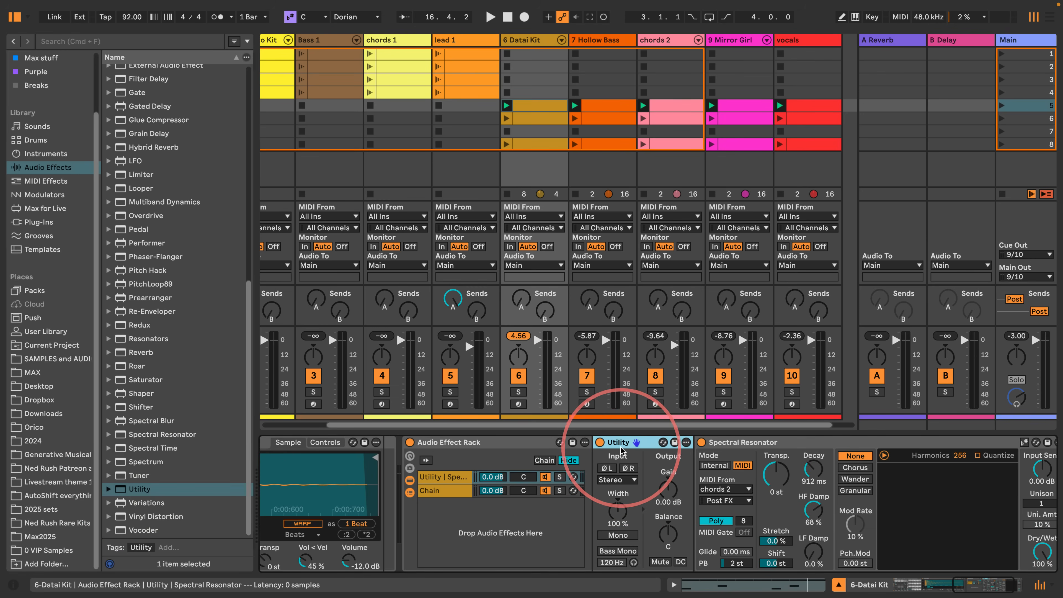
key("Delete")
scroll(130, 218, "up", 10)
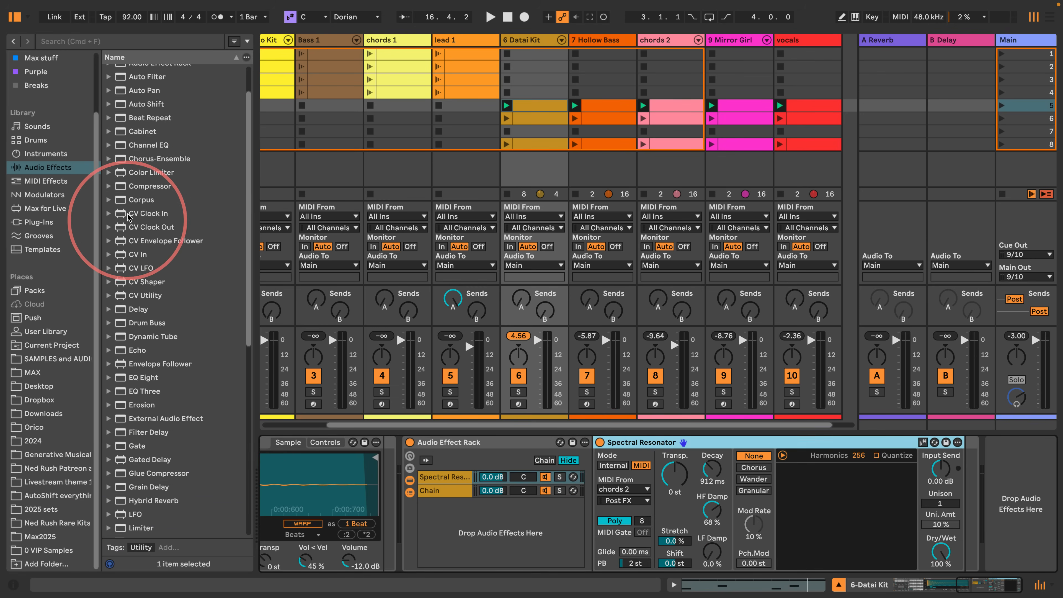
left_click_drag(134, 125, 586, 457)
left_click_drag(821, 496, 632, 475)
key("space")
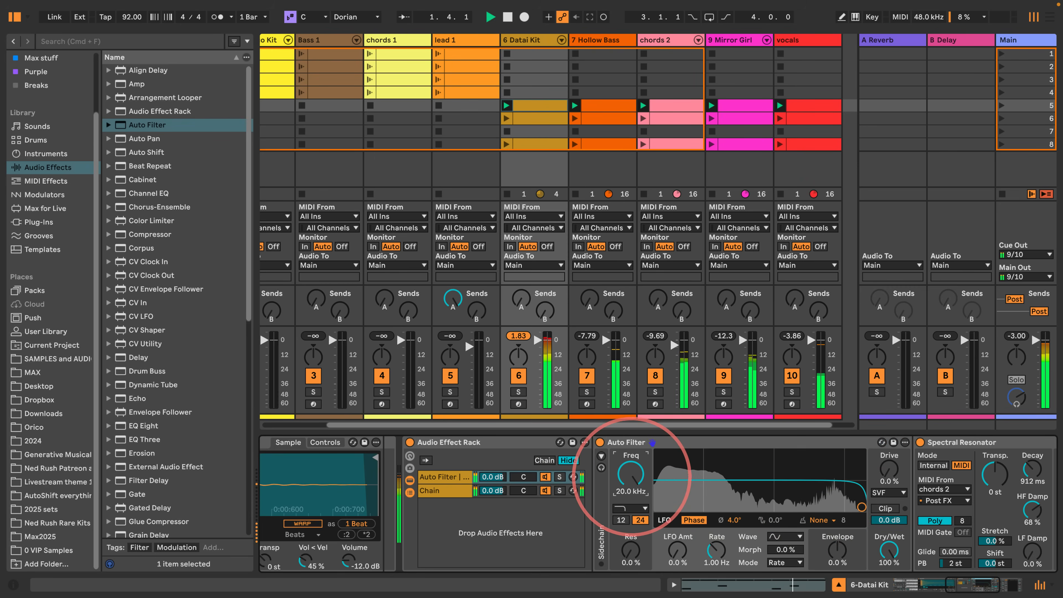
key("space")
- Add a Delay after Spectral Resonator in the same rack chain
left_click_drag(971, 584, 1038, 585)
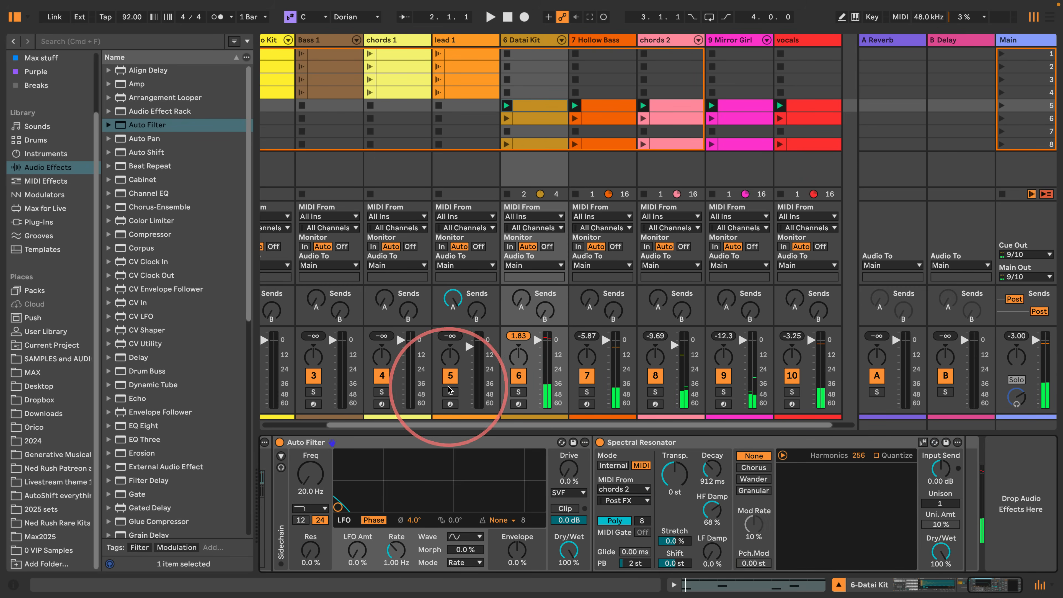
left_click_drag(130, 357, 957, 492)
left_click_drag(995, 586, 974, 587)
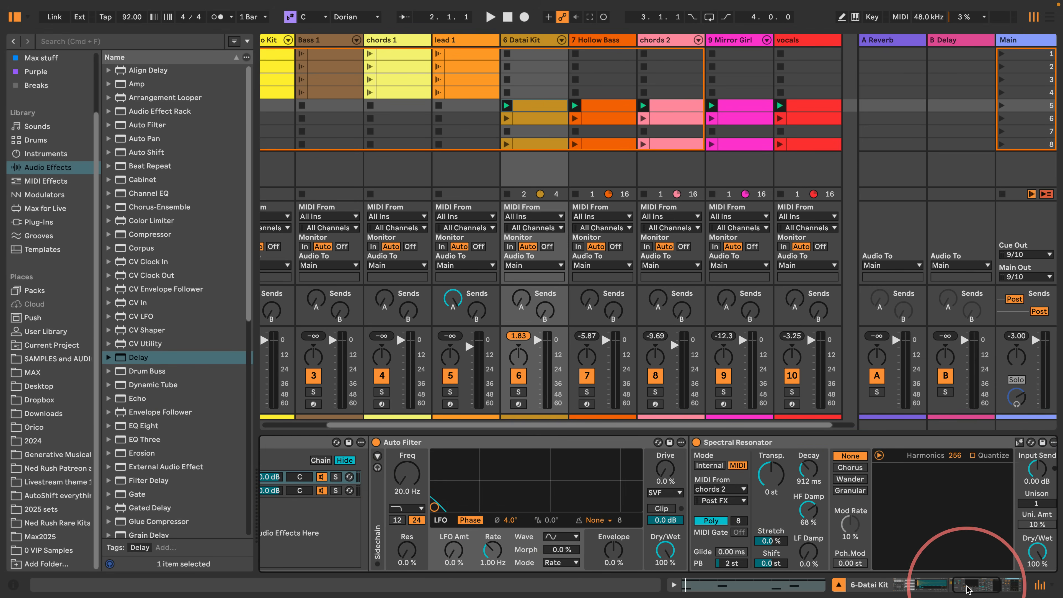
- Audition the effect chain during playback by sweeping Auto Filter's Frequency up to 20 kHz and back down to 20 Hz
key("space")
mouse_move(405, 491)
left_mouse_down()
mouse_move(411, 475)
mouse_move(410, 503)
left_mouse_up()
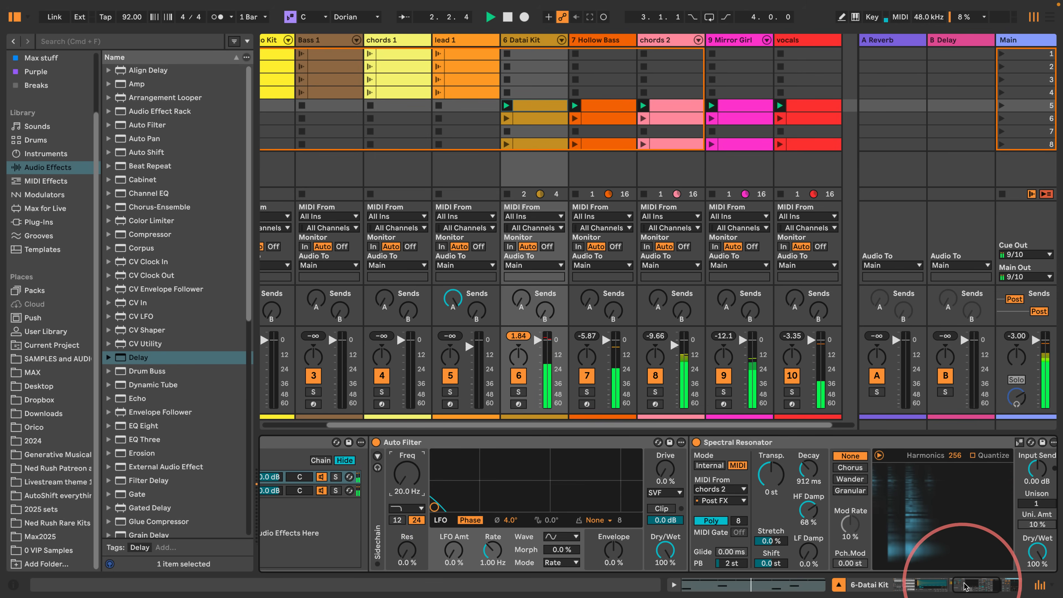
left_click_drag(965, 586, 964, 586)
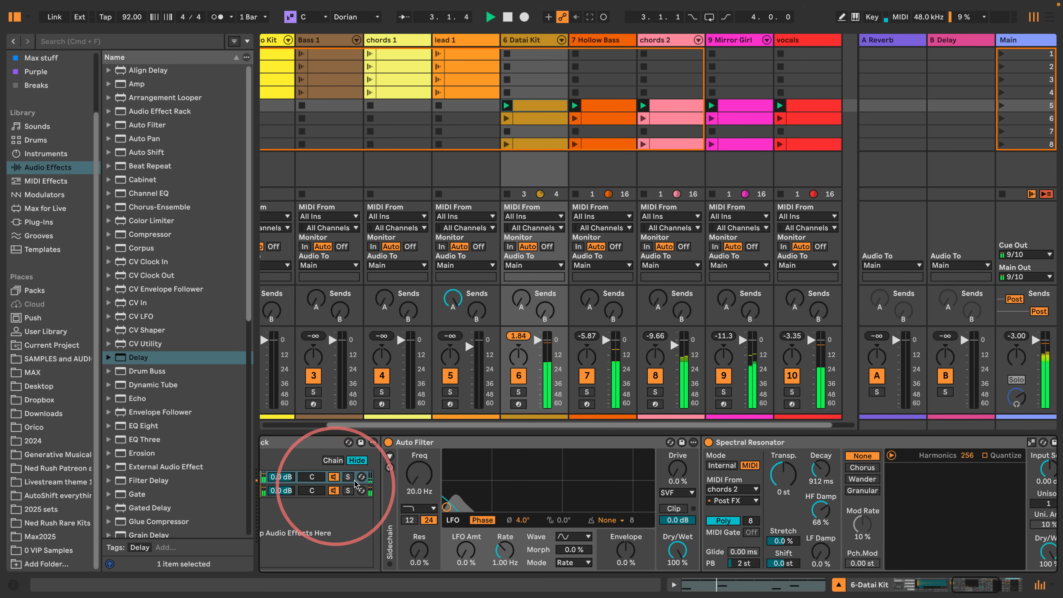
left_click_drag(419, 480, 418, 454)
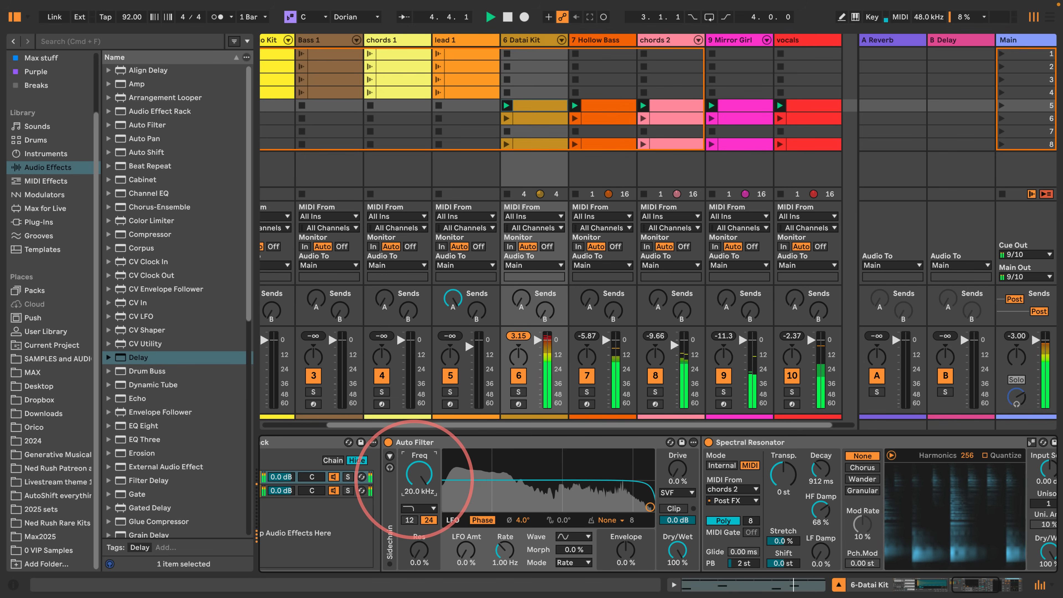
left_click_drag(415, 480, 415, 505)
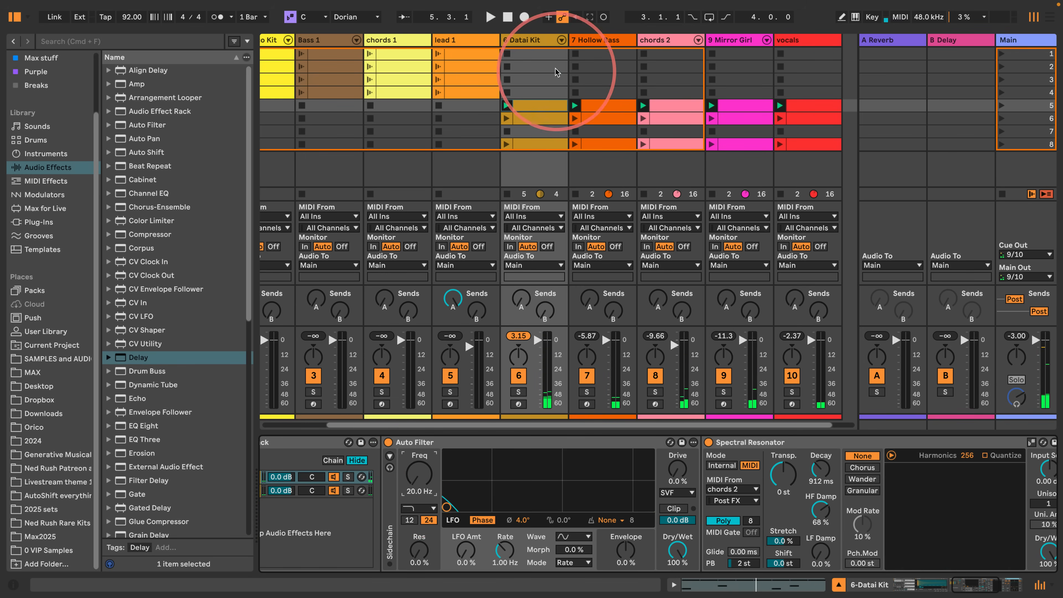
- Show the Auto Filter Frequency envelope in the Datai Kit's scene 5 clip, unlink it from the clip and set its length to 4 bars
right_click(418, 478)
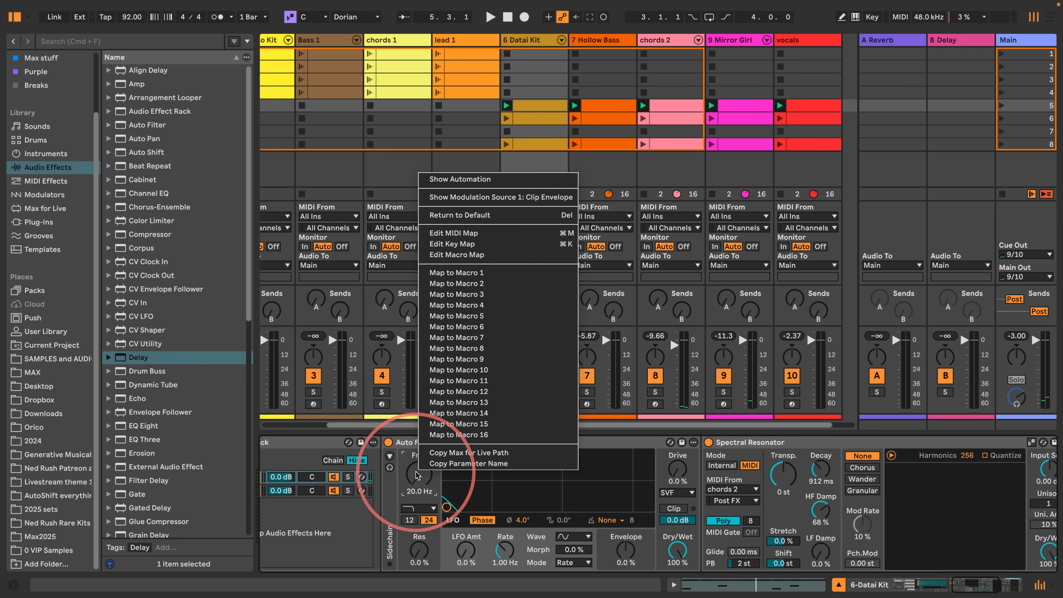
left_click(424, 184)
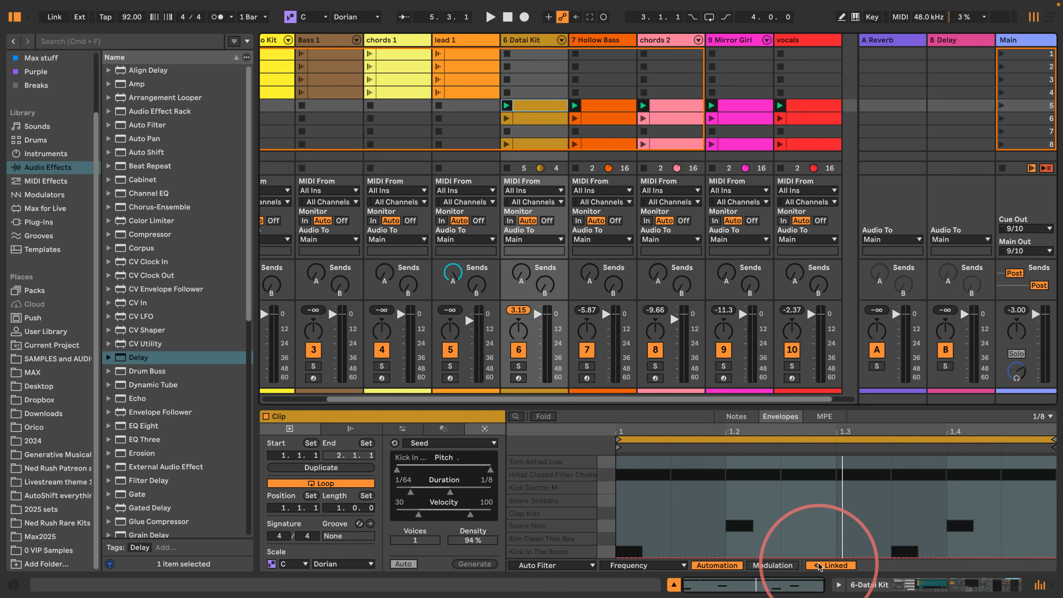
left_click(831, 566)
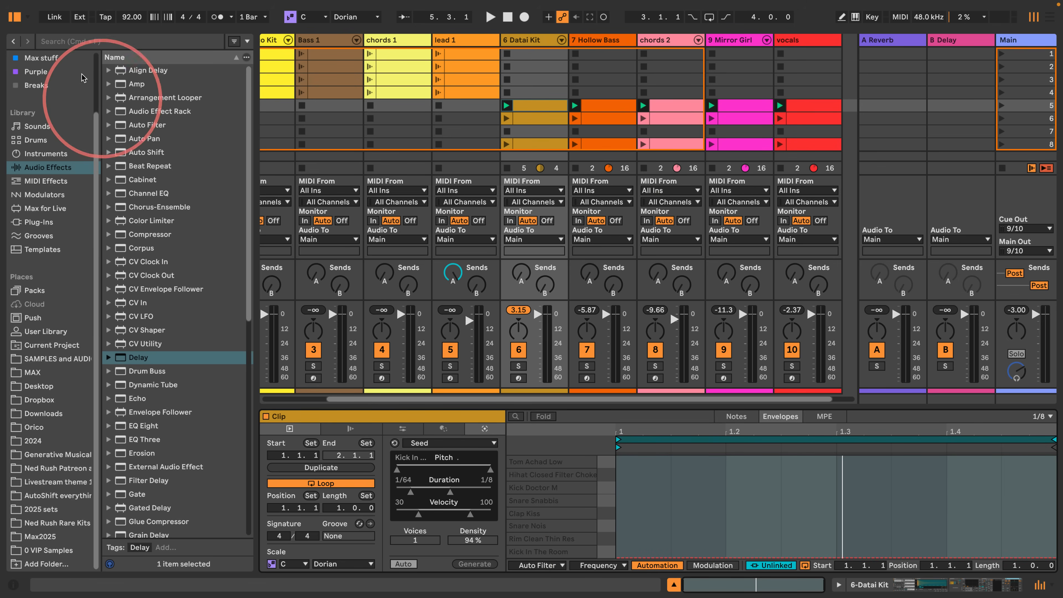
left_click(13, 17)
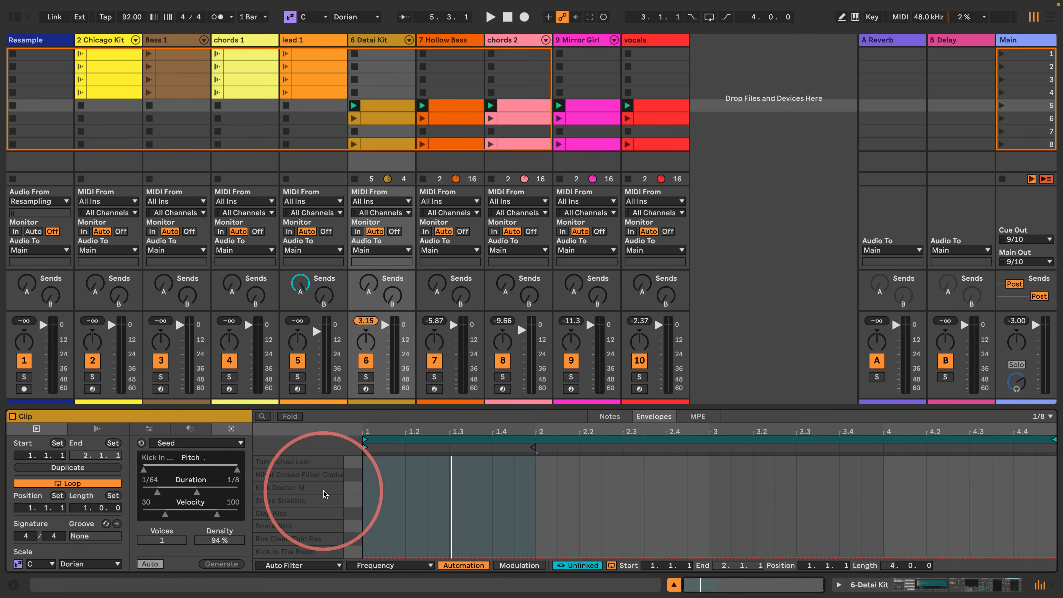
- Draw a 1/8-note Auto Filter Frequency peak of 20 kHz at the start of each of the envelope's four bars
left_click_drag(374, 466, 373, 443)
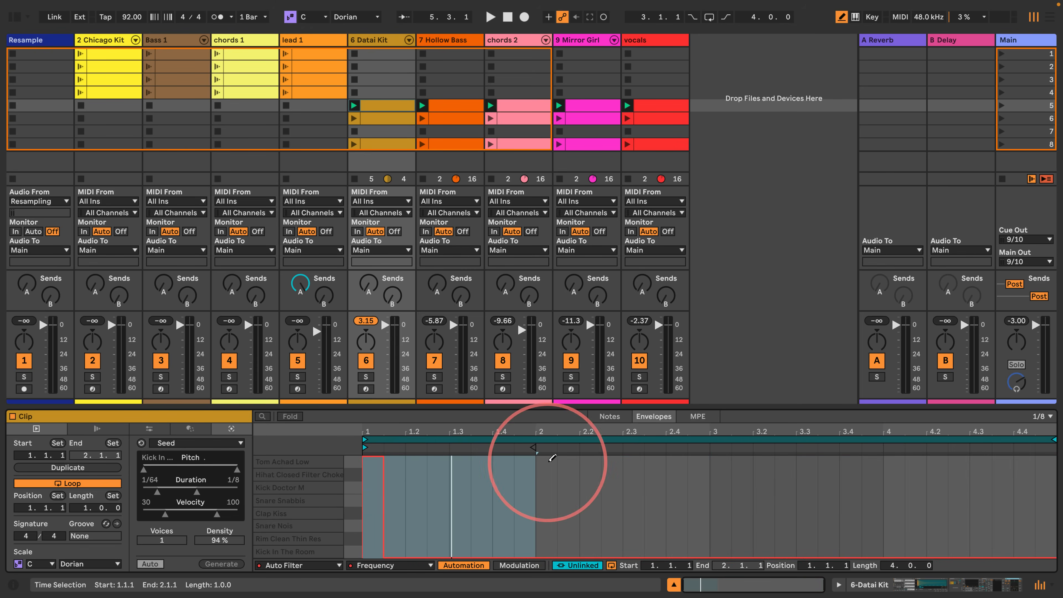
left_click_drag(549, 461, 549, 430)
left_click_drag(729, 465, 729, 444)
left_click_drag(892, 465, 894, 438)
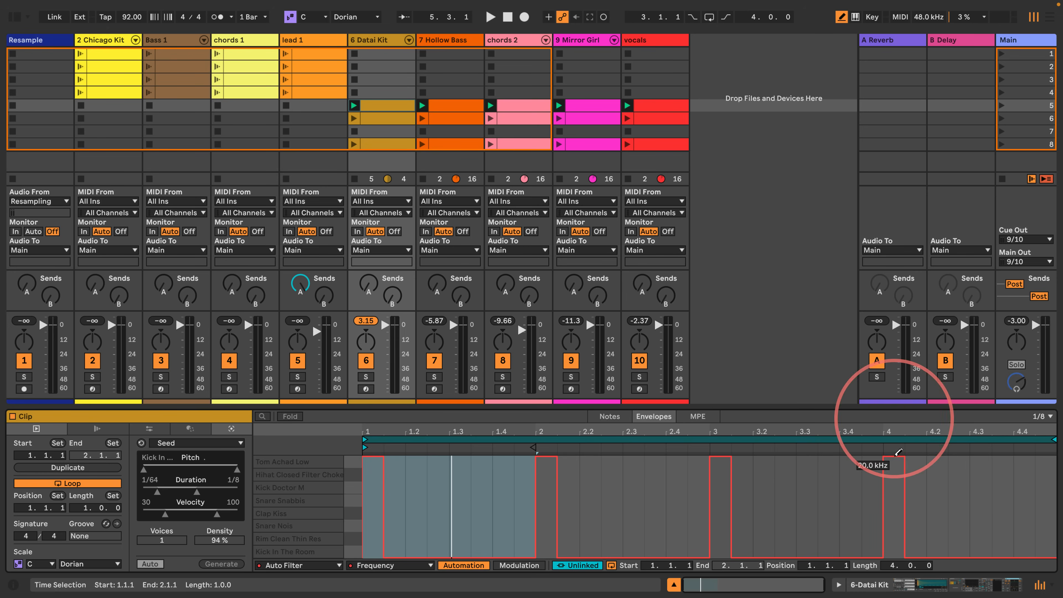
- Solo the Datai Kit track during playback and set Spectral Resonator's Decay to 6.58 s
key("space")
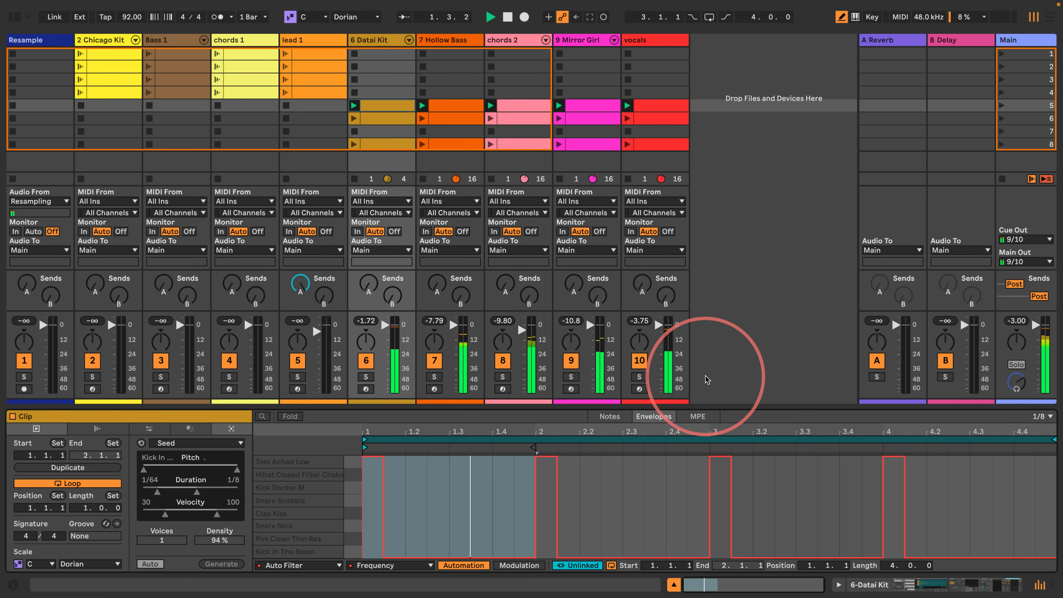
left_click(365, 376)
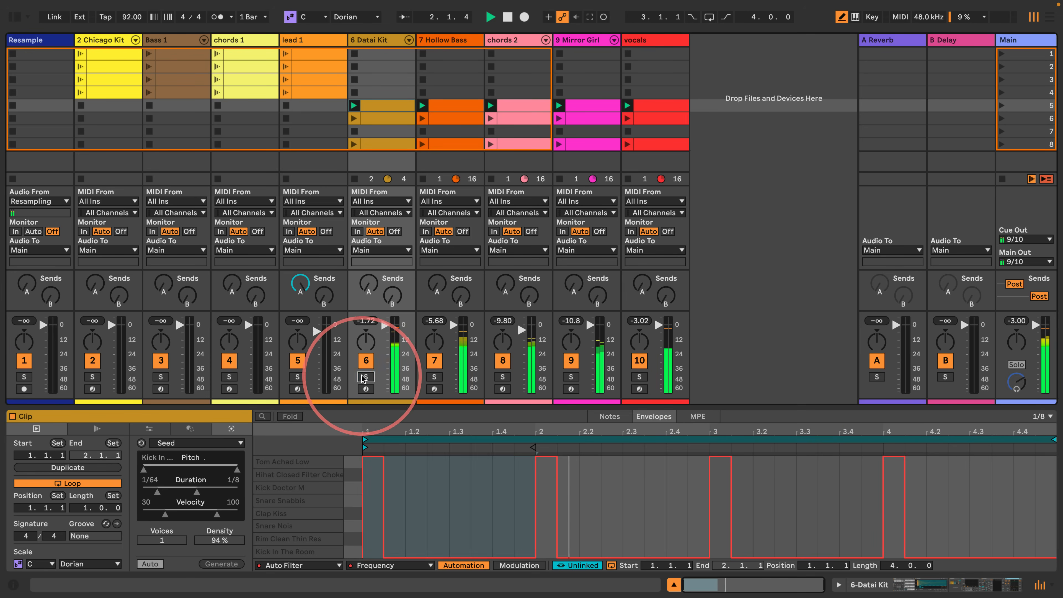
left_click(389, 34)
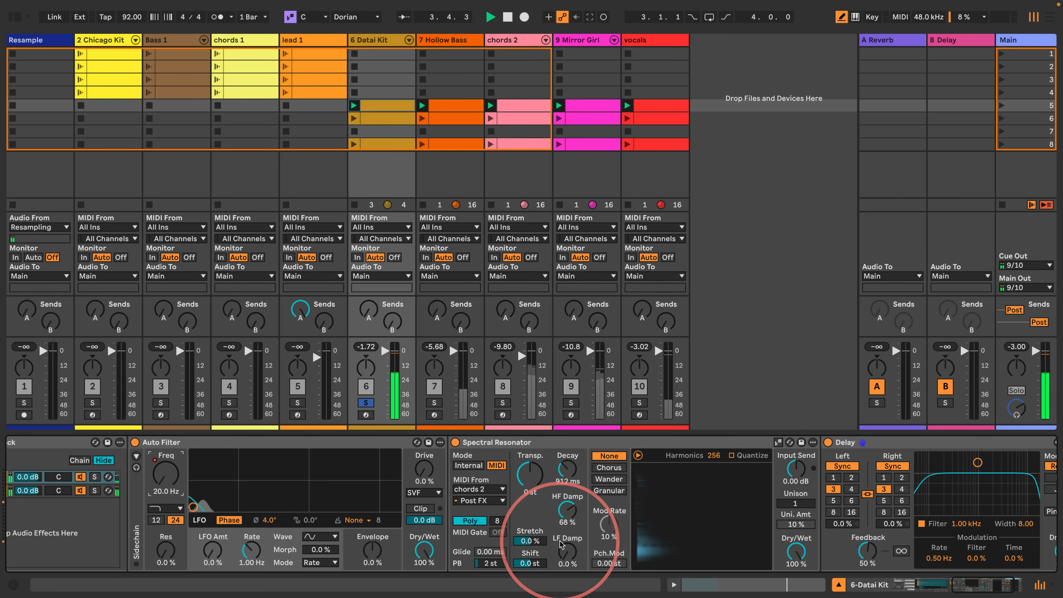
left_click_drag(567, 469, 567, 434)
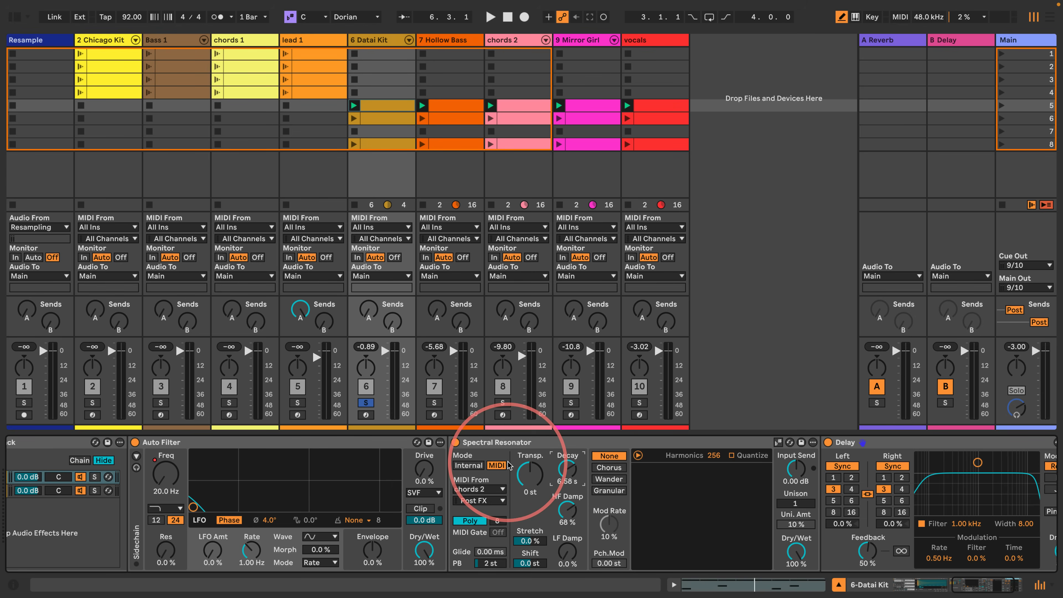
- Play the soloed drums, unsolo the Datai Kit track to hear the full mix, and stop playback
key("space")
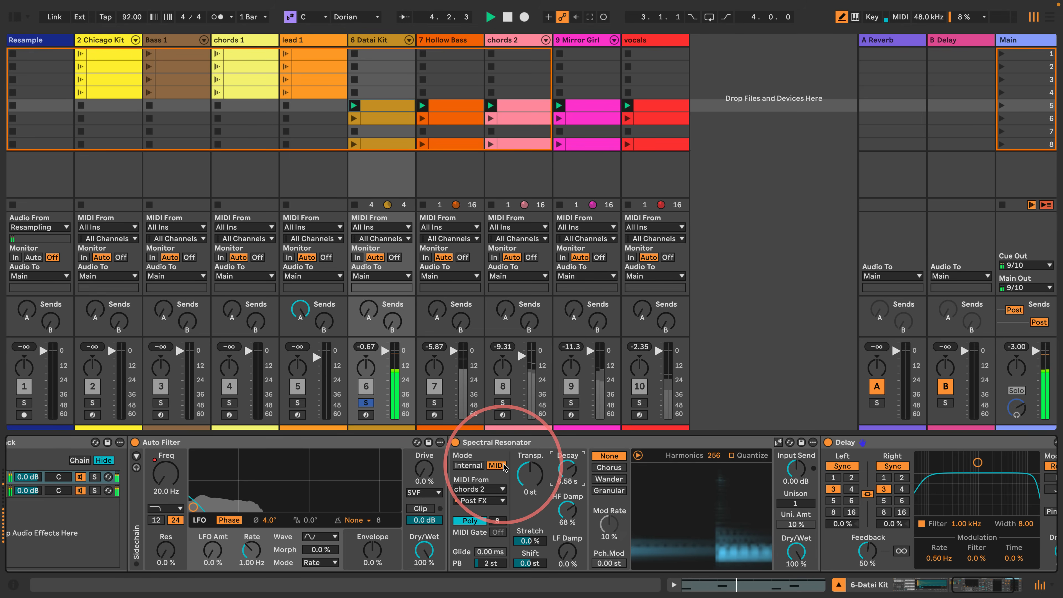
left_click(366, 403)
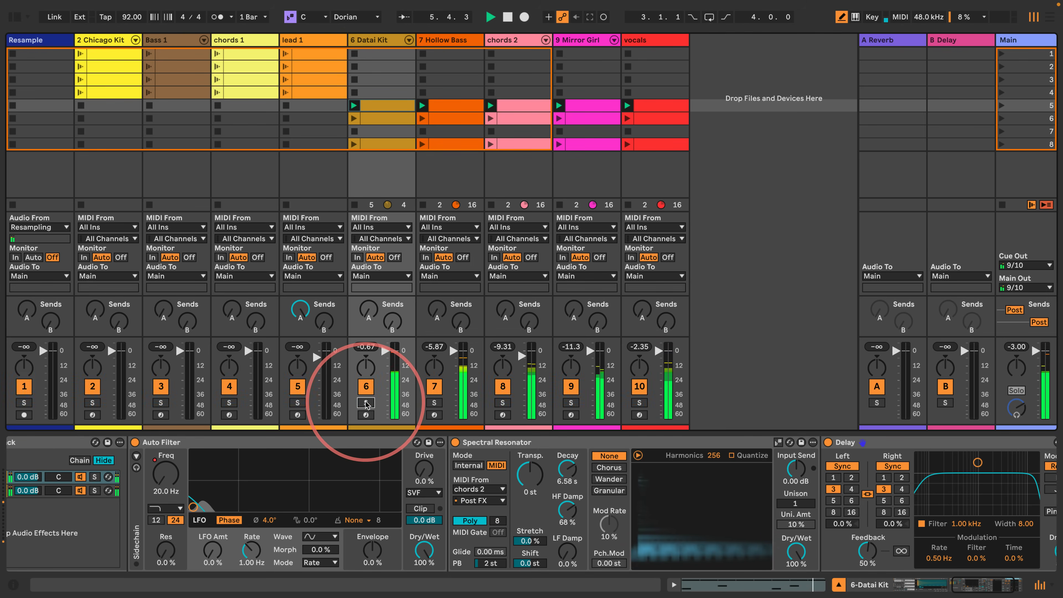
key("space")
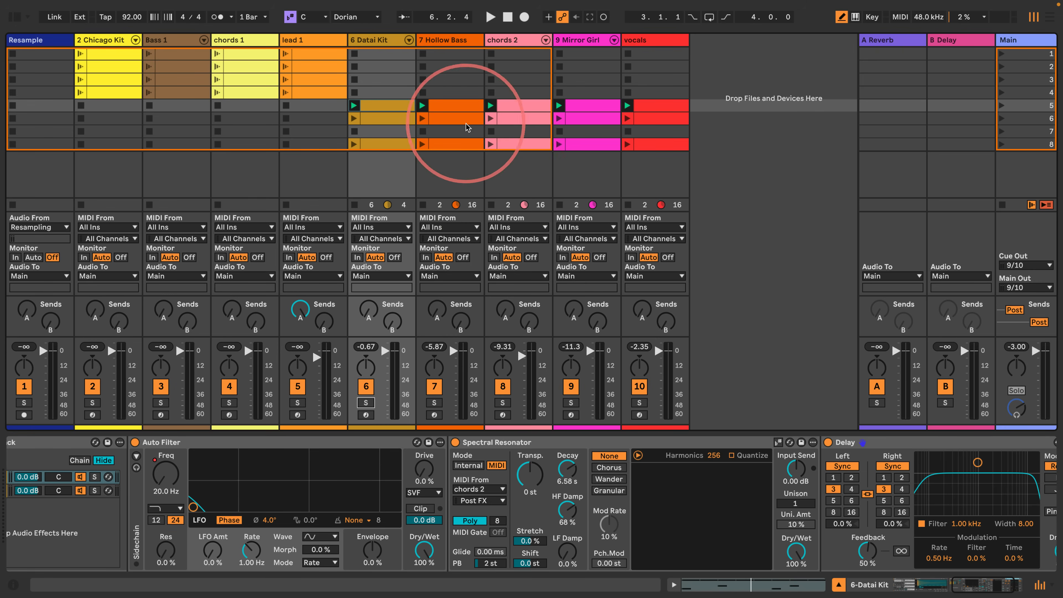
- Delete the scene 8 clips from the Datai Kit track through the vocals track
left_click(398, 145)
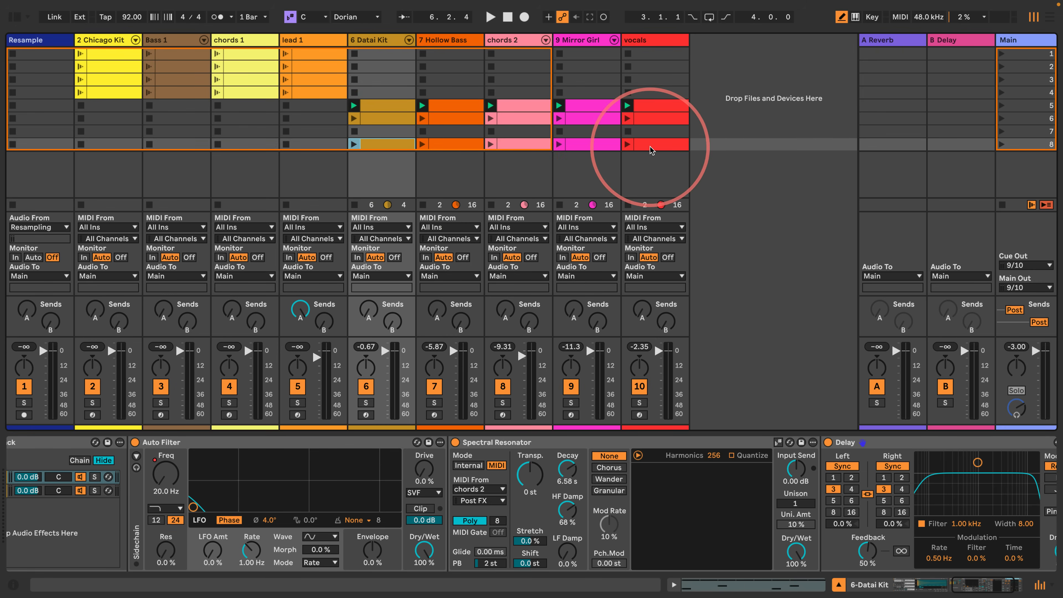
right_click(396, 117)
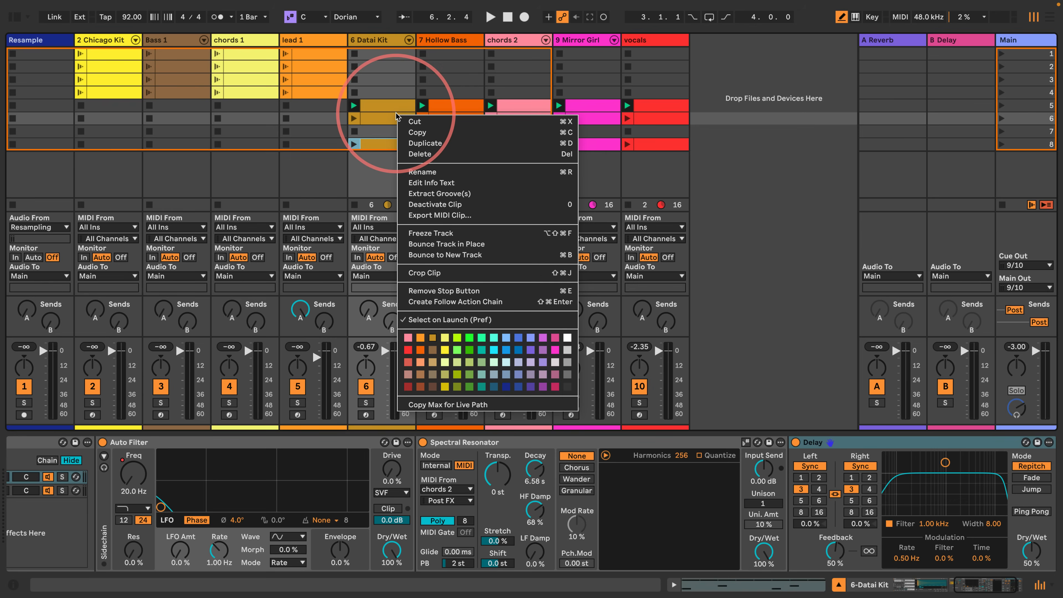
left_click(334, 184)
left_click(380, 147)
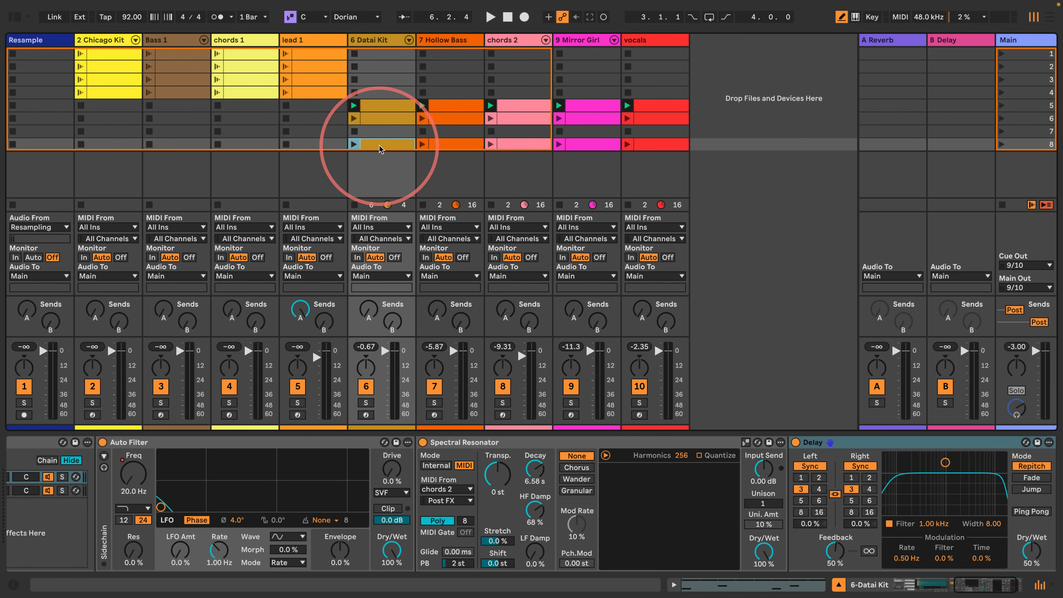
left_click(652, 143, "shift")
key("Delete")
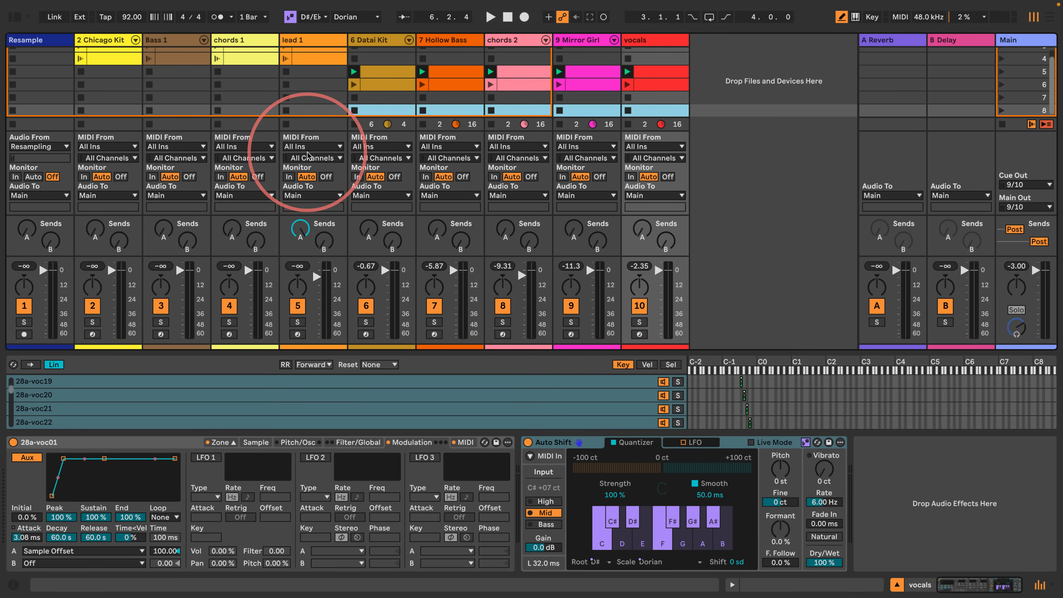
left_click(453, 86)
left_click(372, 115)
left_click(384, 106)
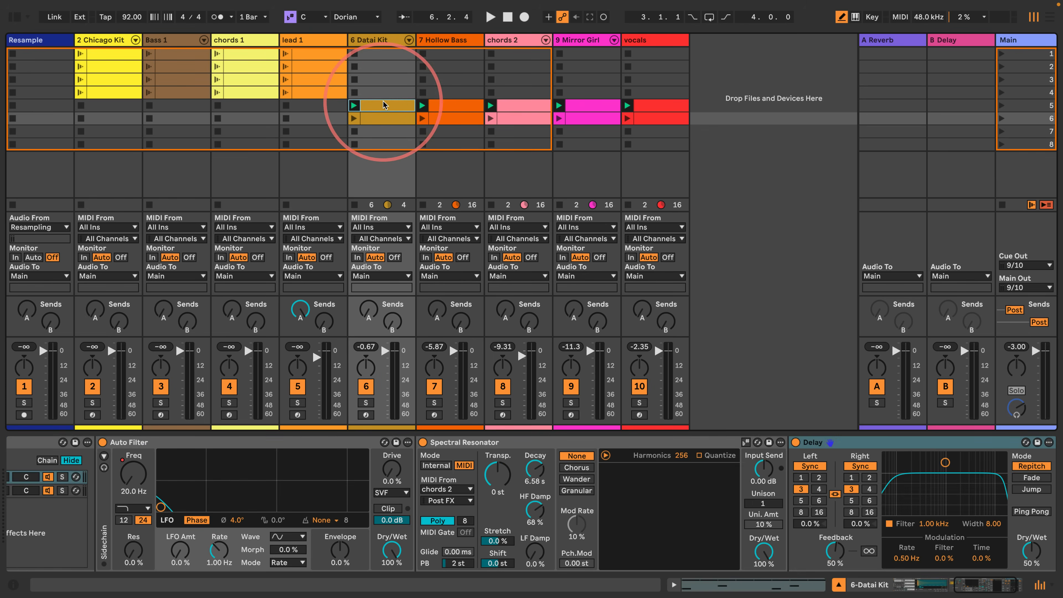
left_click(457, 109)
left_click(519, 107)
left_click(593, 107)
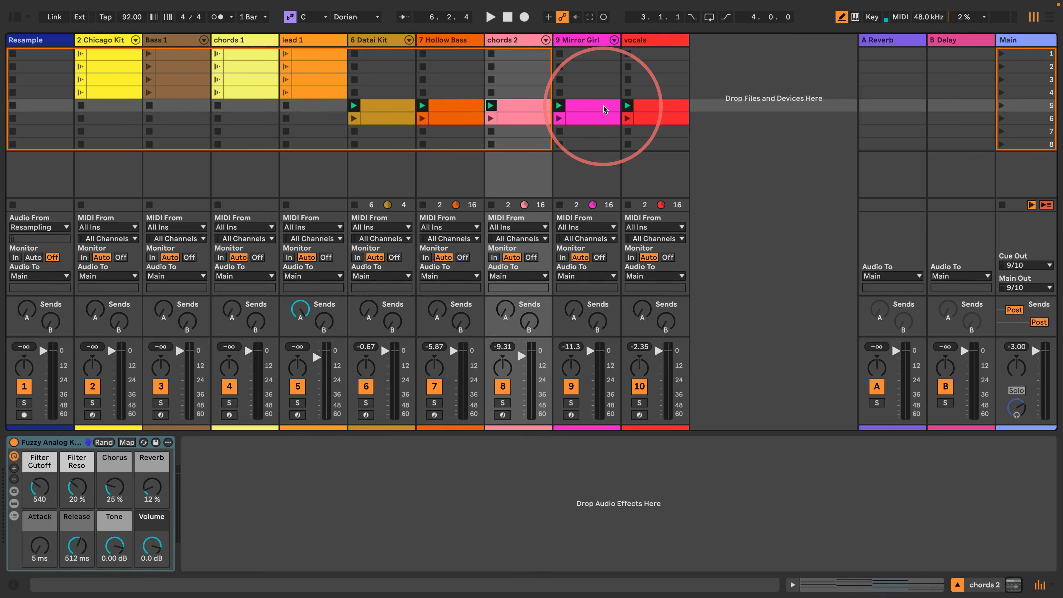
left_click(661, 119)
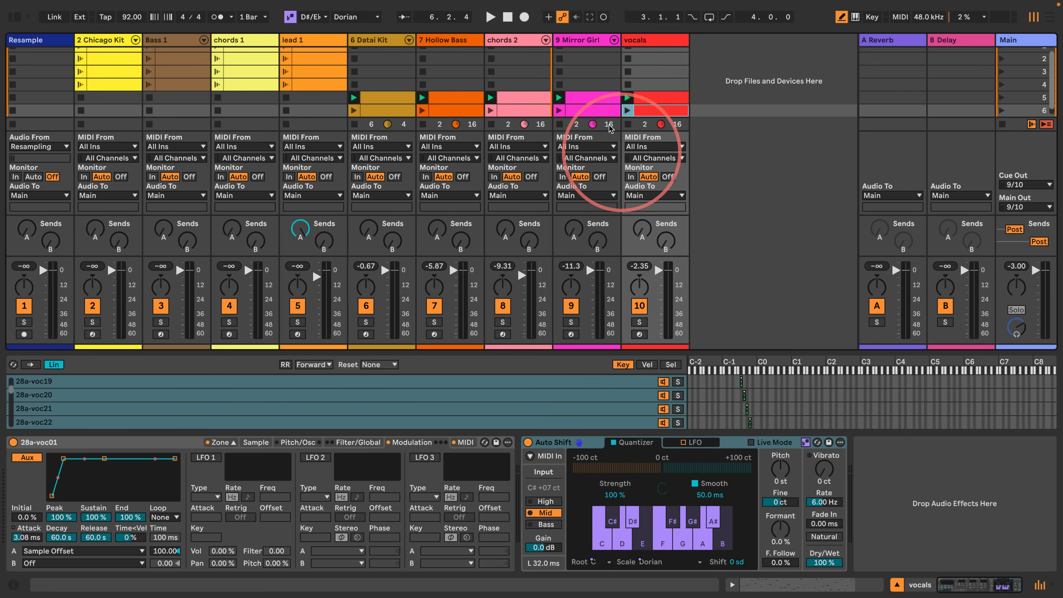
- Hide the Sampler zone editor on the vocals track and launch scene 5
left_click(636, 40)
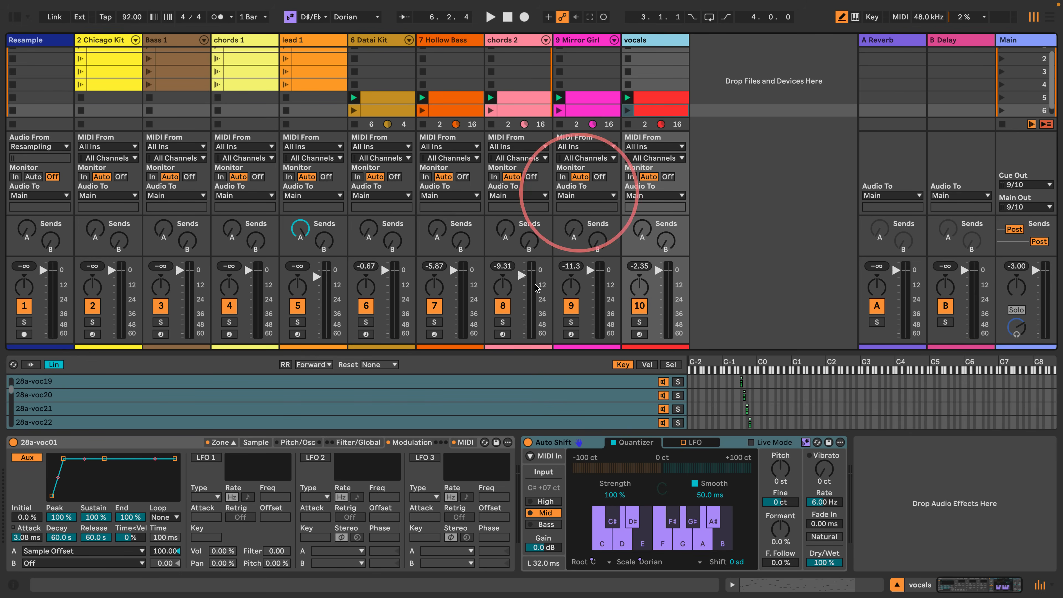
left_click(231, 443)
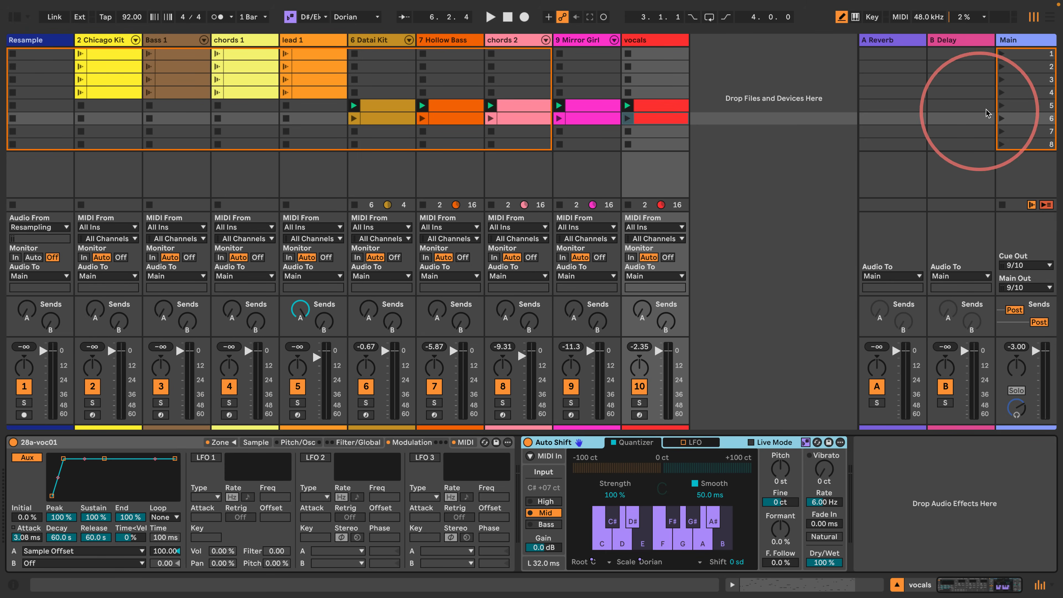
left_click(1000, 108)
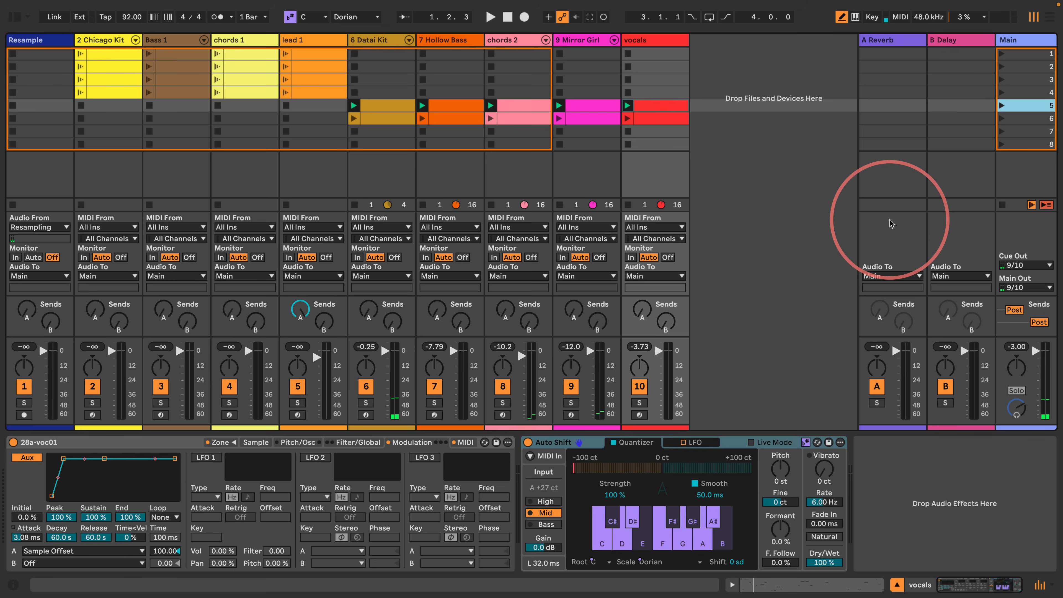
key("space")
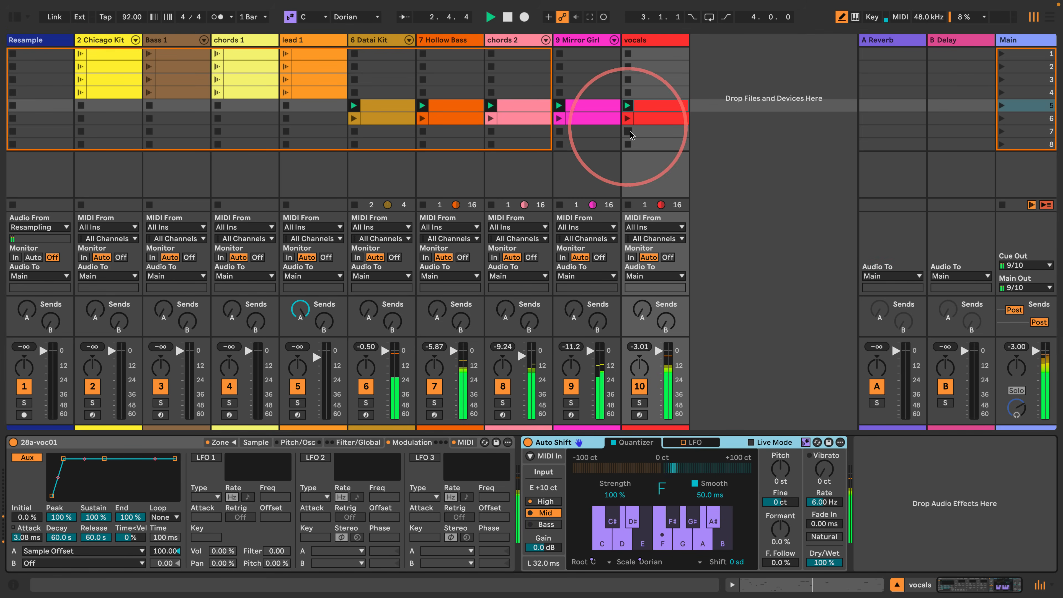
- Raise the vocals track's send to the B Delay return during playback, inspect that return track, and go back to vocals
left_click_drag(663, 324, 660, 314)
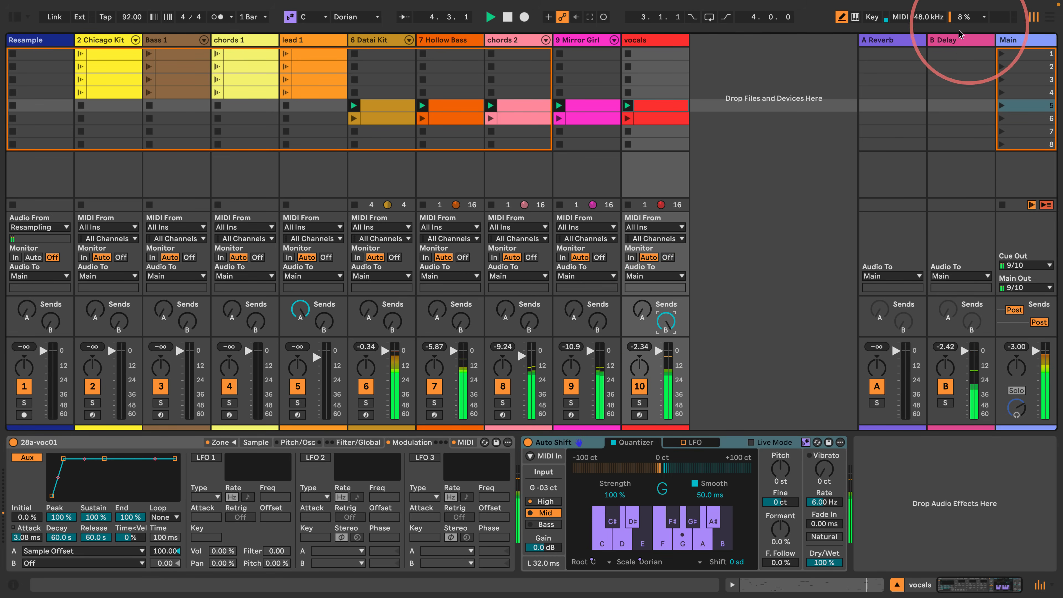
left_click(953, 42)
left_click(659, 40)
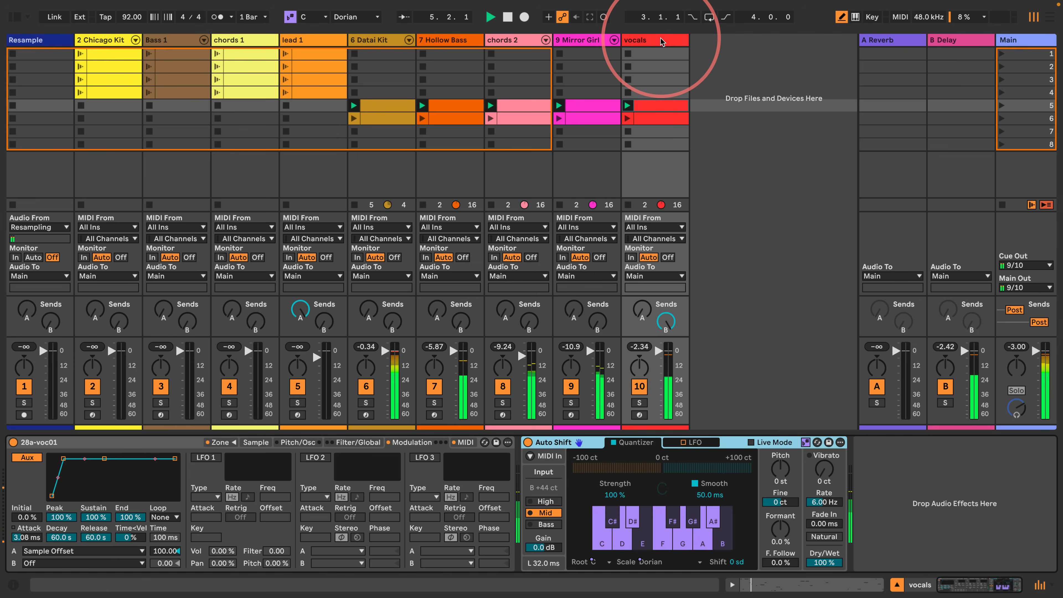
- Set the vocals Sampler's volume to 0.00 dB with a 42 % attack slope, and raise the track's send to A Reverb
left_click(359, 442)
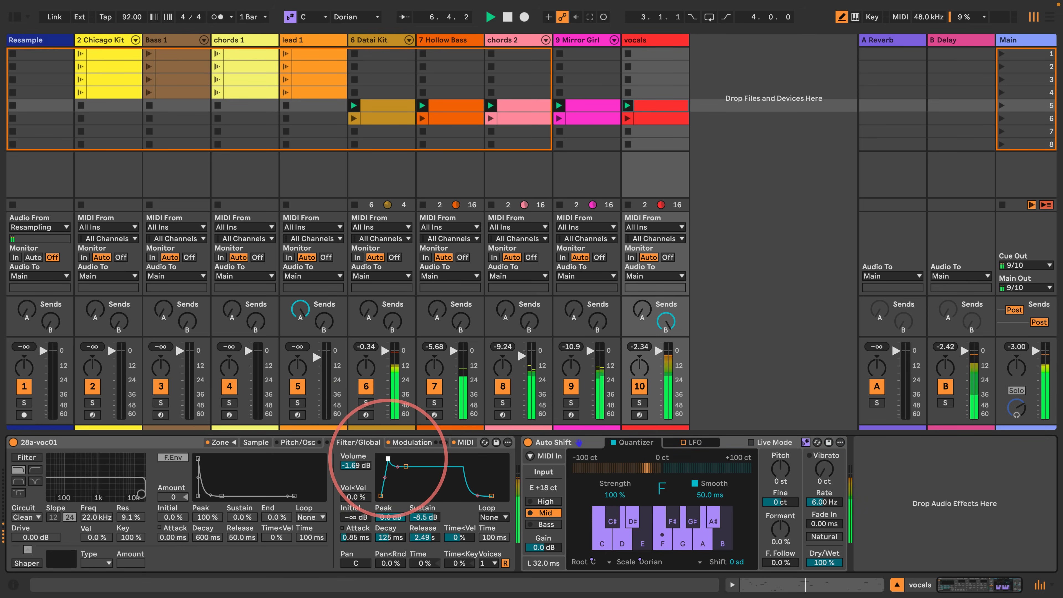
left_click_drag(384, 478, 385, 470)
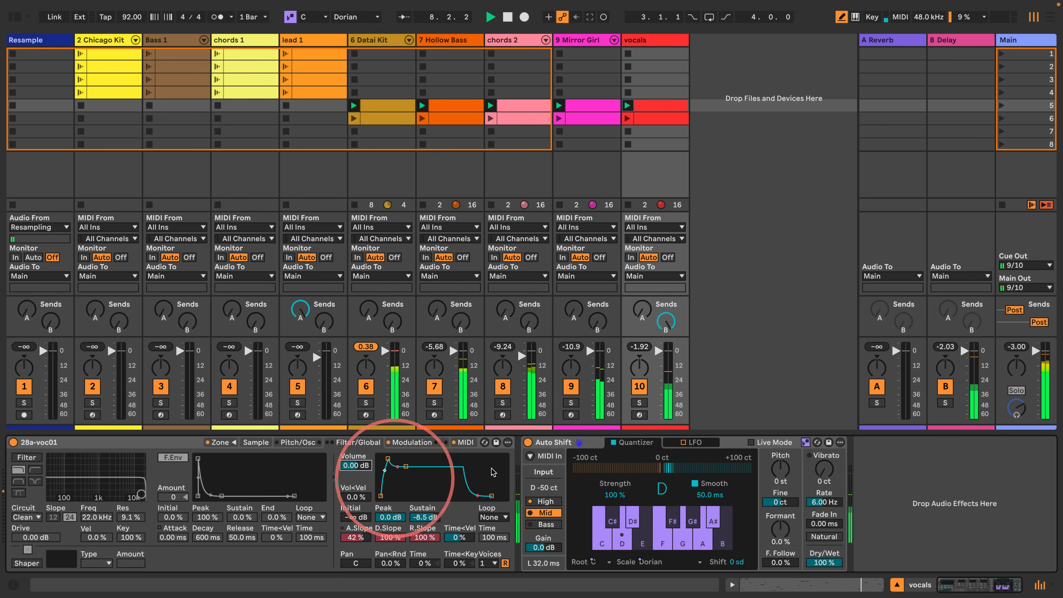
left_click(642, 311)
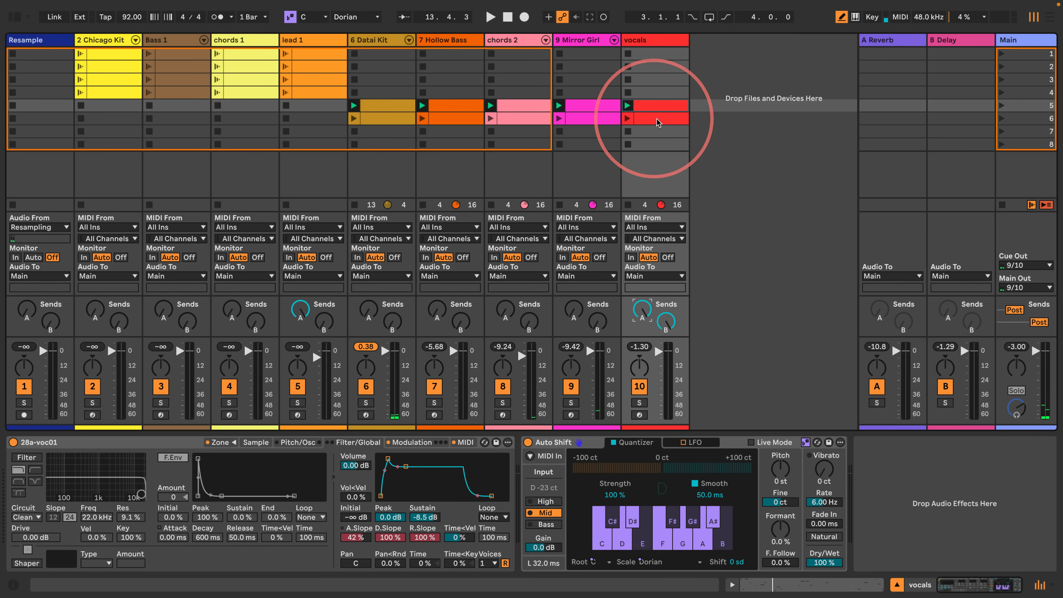
- Copy the scene 6 clips from Datai Kit through vocals into scene 7 and delete the scene 6 originals
left_click(388, 119)
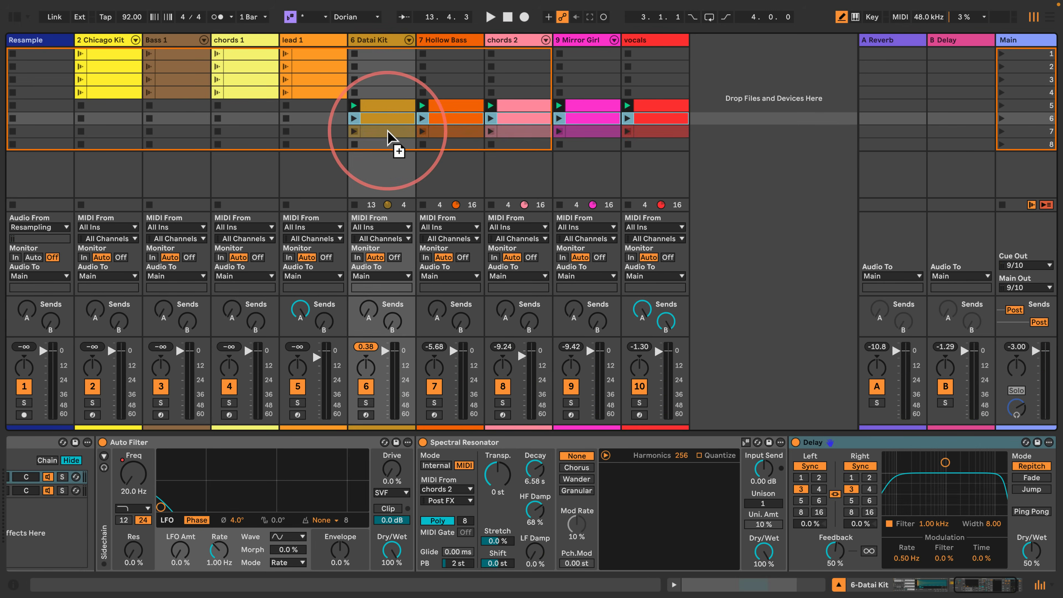
key("ctrl+d")
left_click(391, 118)
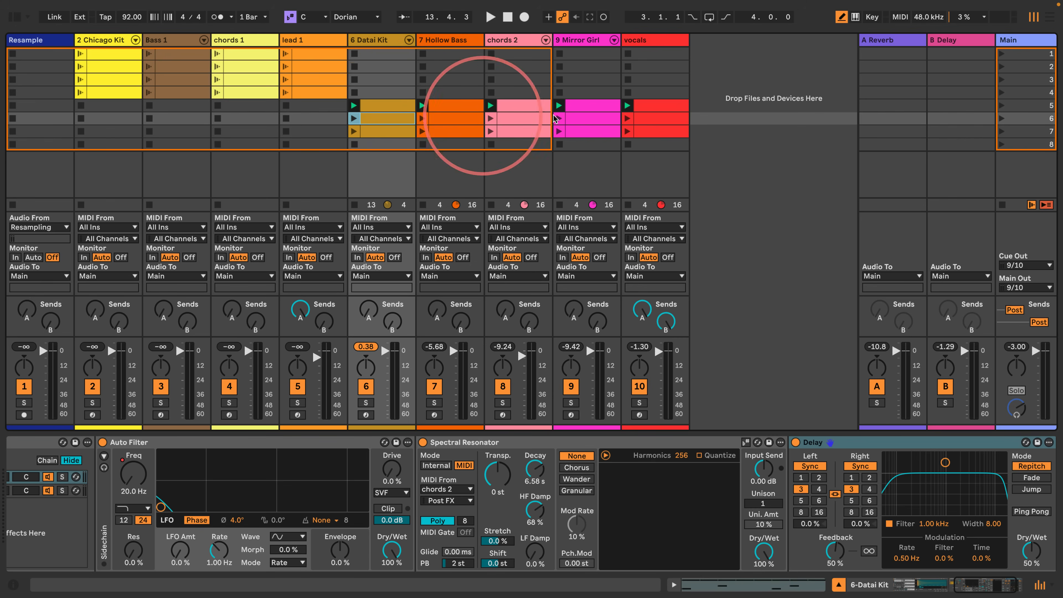
left_click(653, 122, "shift")
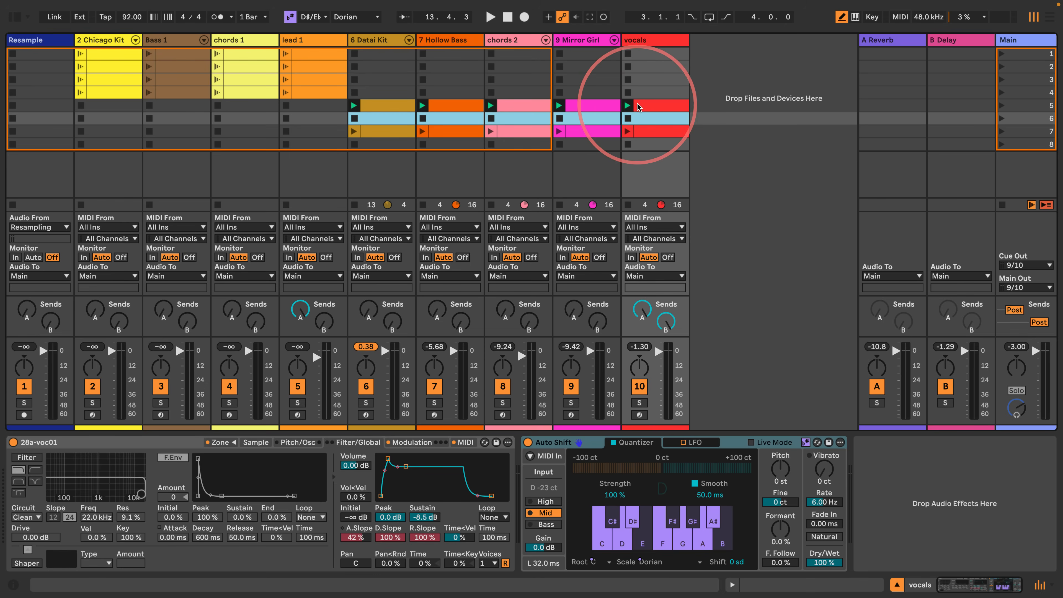
key("Delete")
- Copy the scene 5 clips from Datai Kit through vocals into the empty scene 6 slots
left_click(386, 109)
left_click(385, 109)
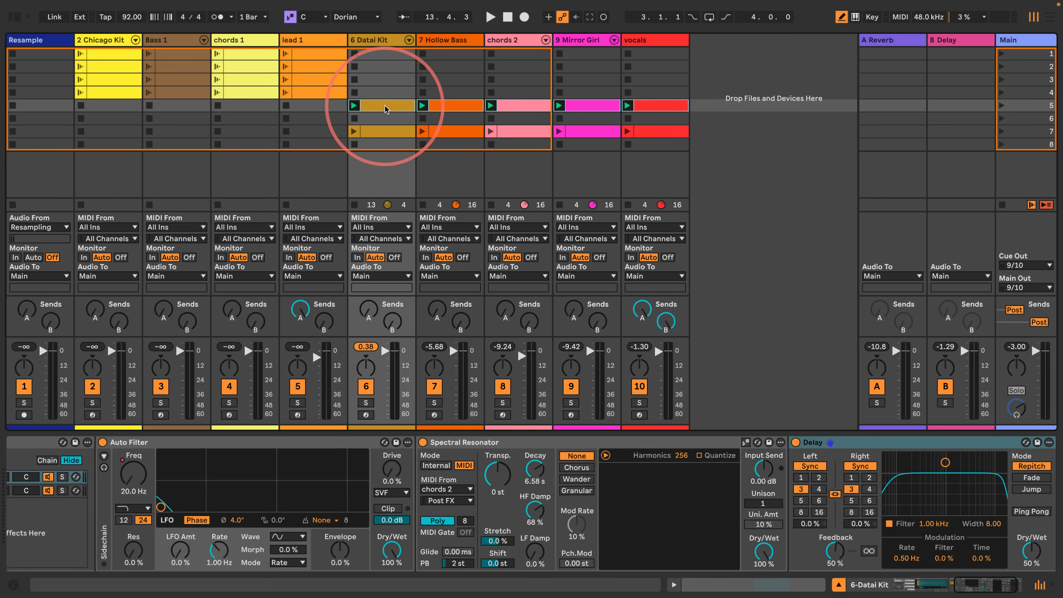
left_click_drag(385, 110, 389, 123)
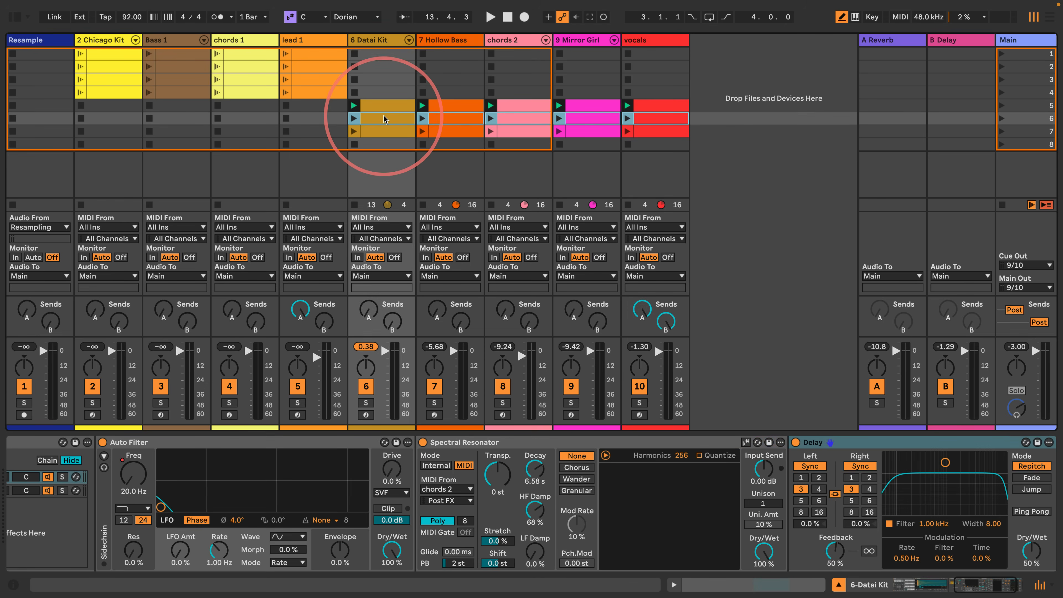
- Show the five scene 6 clips together in the note editor and select all their loops, ending with the vocals clip
left_click(674, 585)
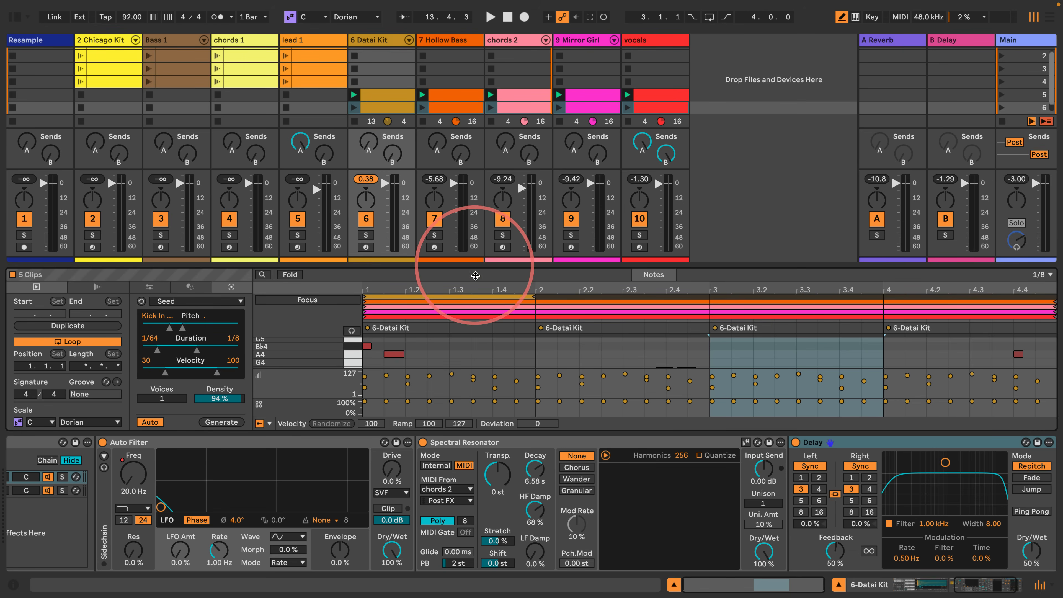
scroll(510, 69, "down", 2)
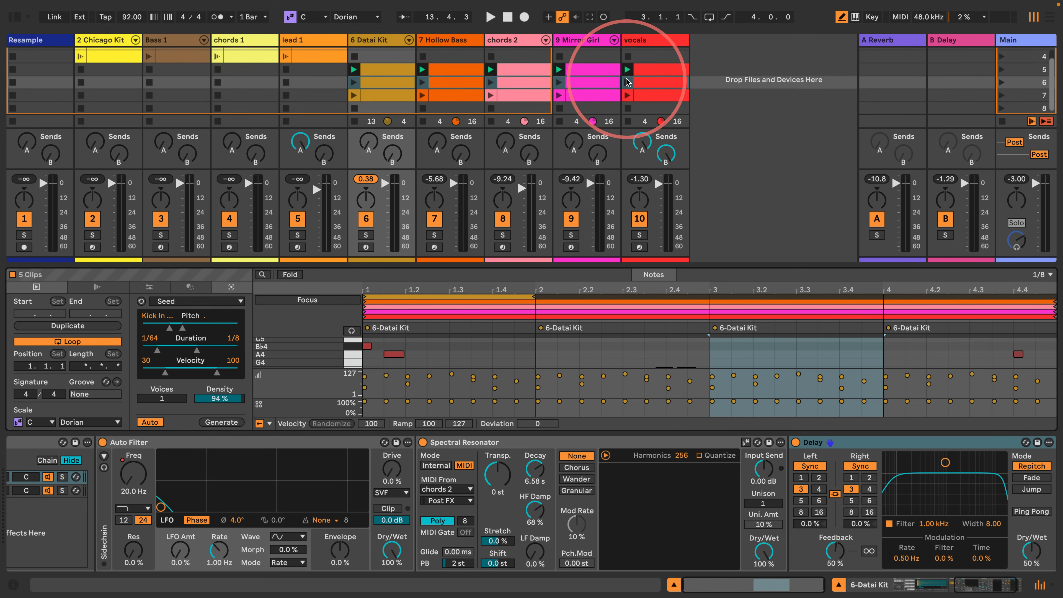
left_click(647, 84)
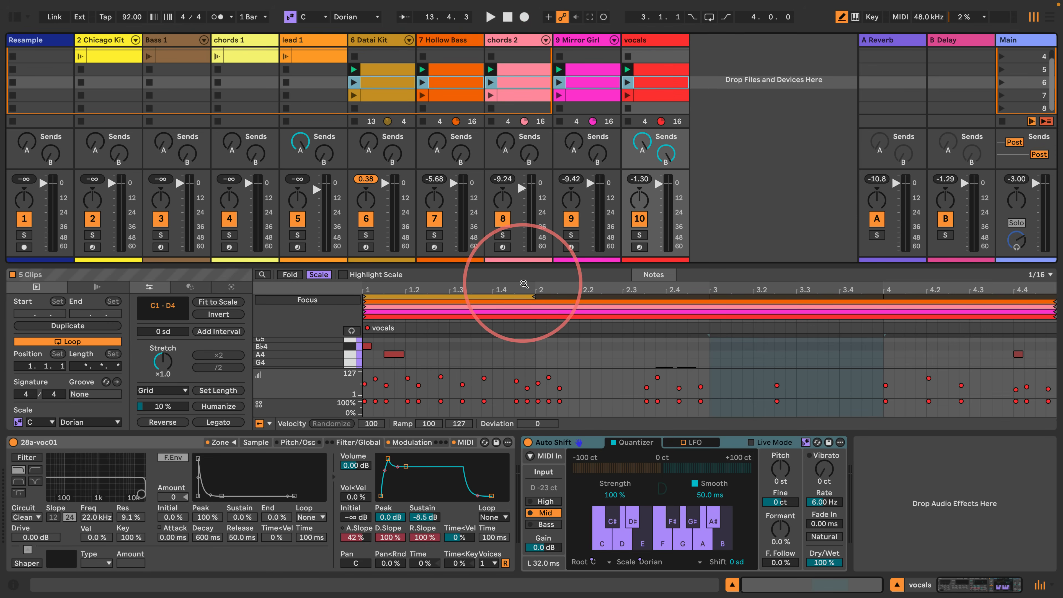
left_click(514, 297)
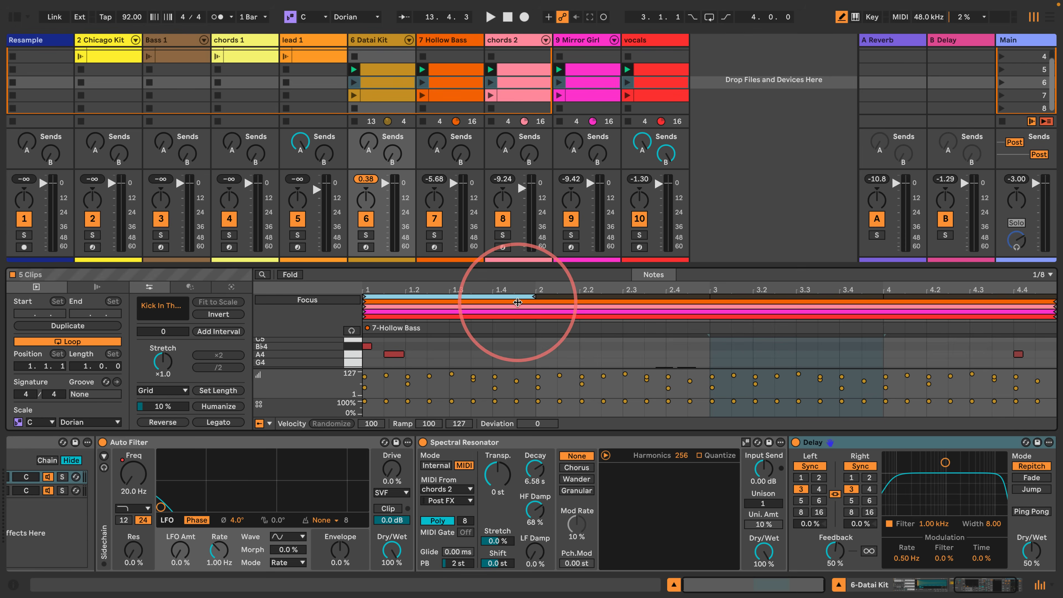
left_click(516, 302, "shift")
left_click(516, 307, "shift")
left_click(513, 313, "shift")
left_click(494, 317, "shift")
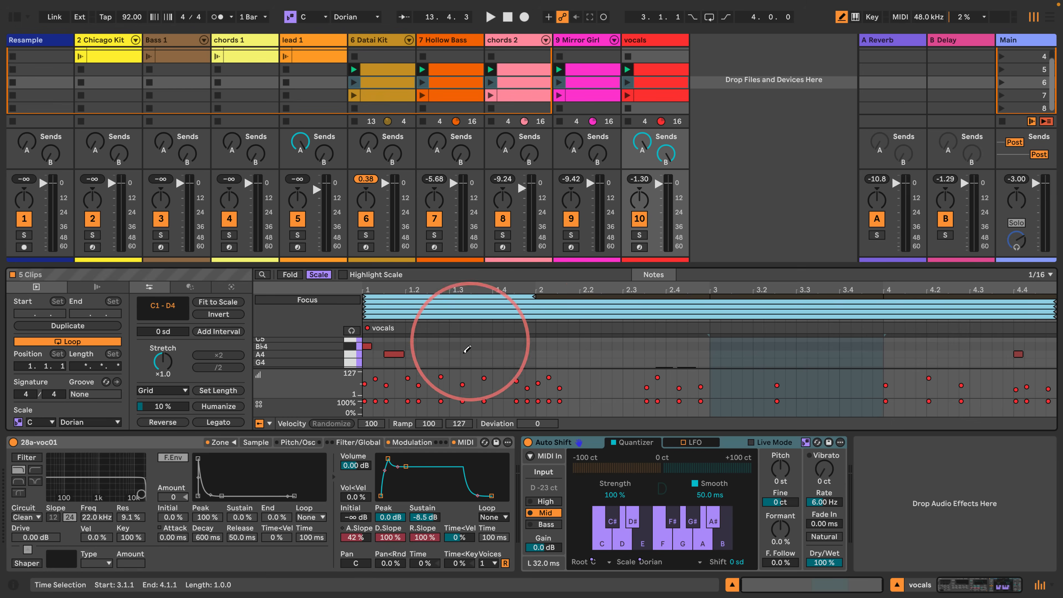
- Turn off Draw mode and lower the chance of all notes in the scene 6 vocals clip
key("b")
left_click(441, 402)
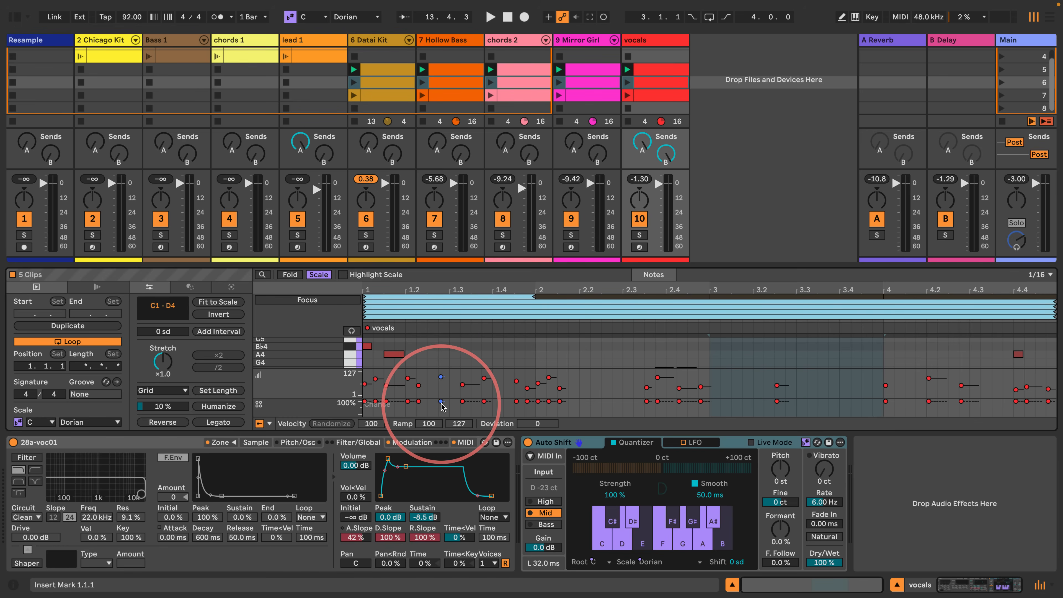
key("ctrl+a")
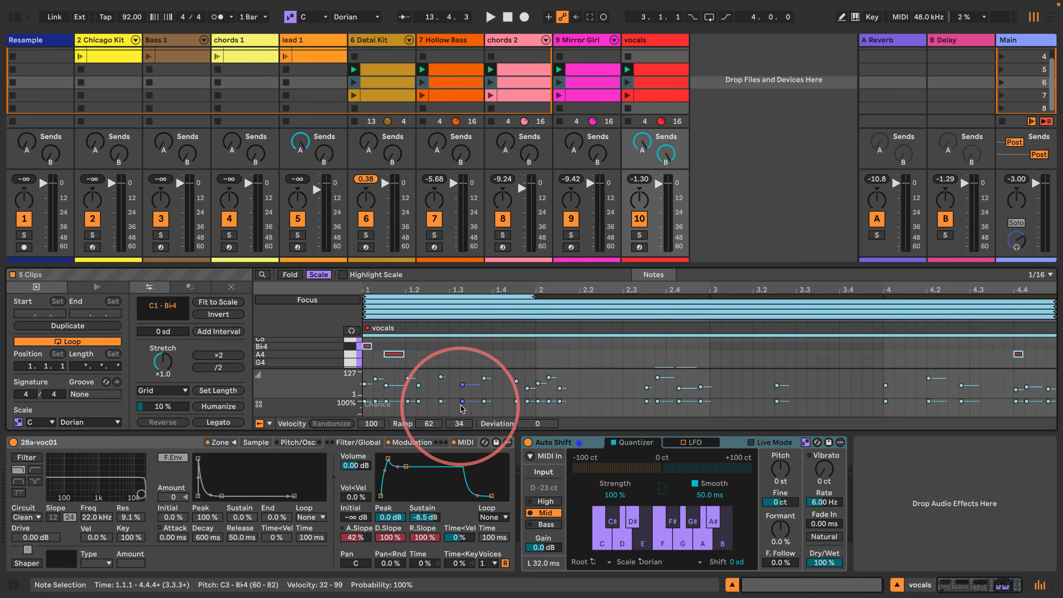
left_click_drag(463, 403, 462, 412)
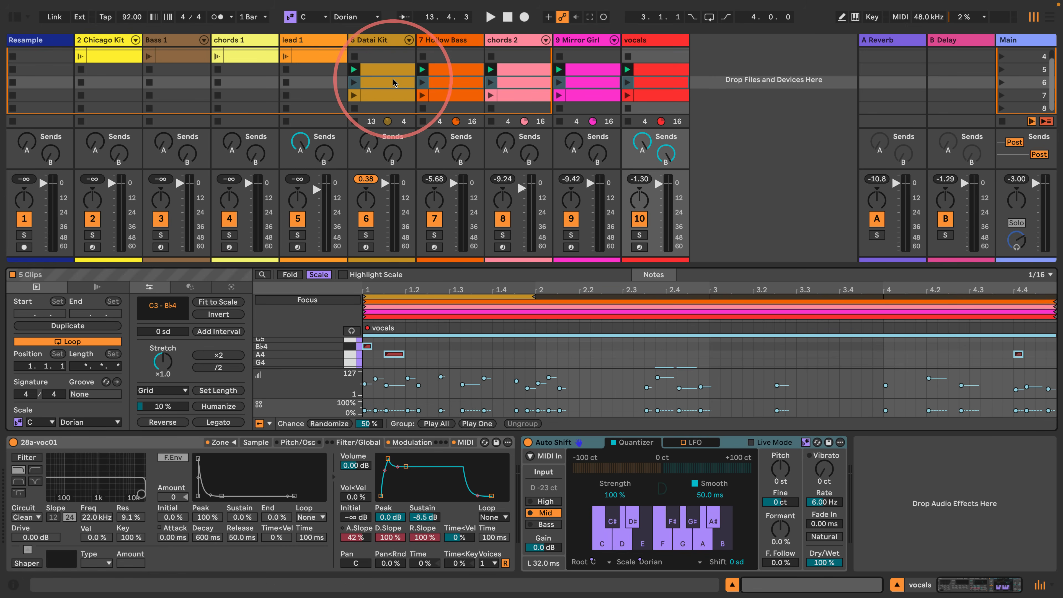
- Open the scene 6 Datai Kit and Hollow Bass clips together and lower the chance of all Hollow Bass notes
left_click(387, 83)
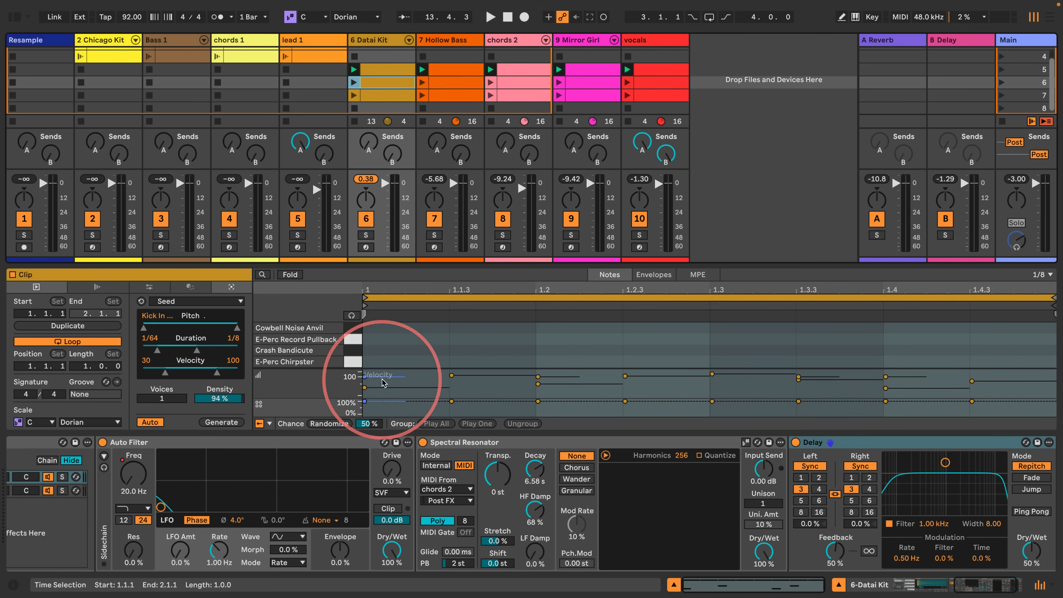
left_click(457, 84, "shift")
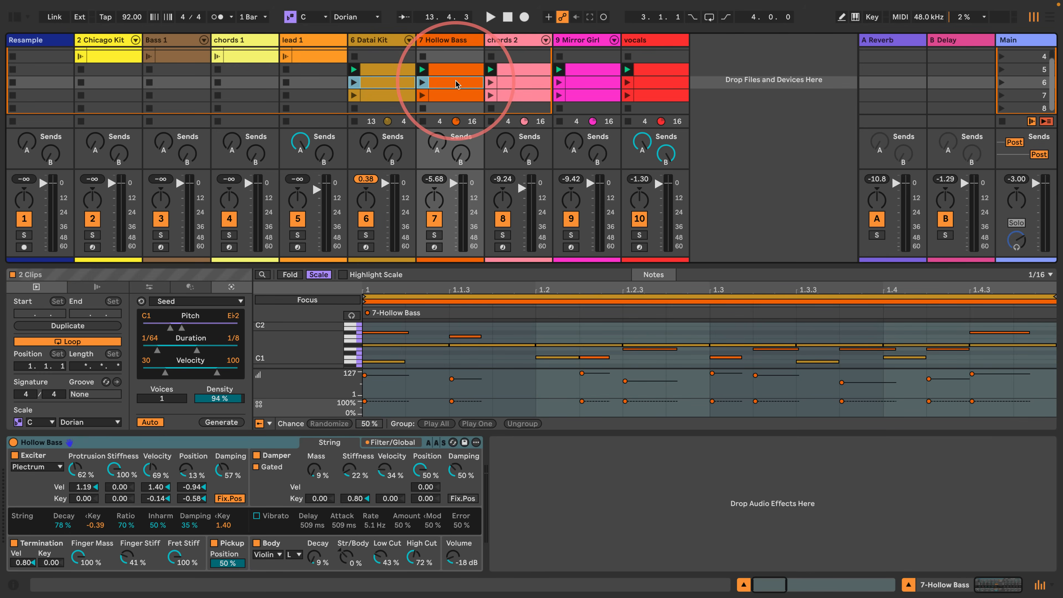
left_click(428, 332)
key("ctrl+a")
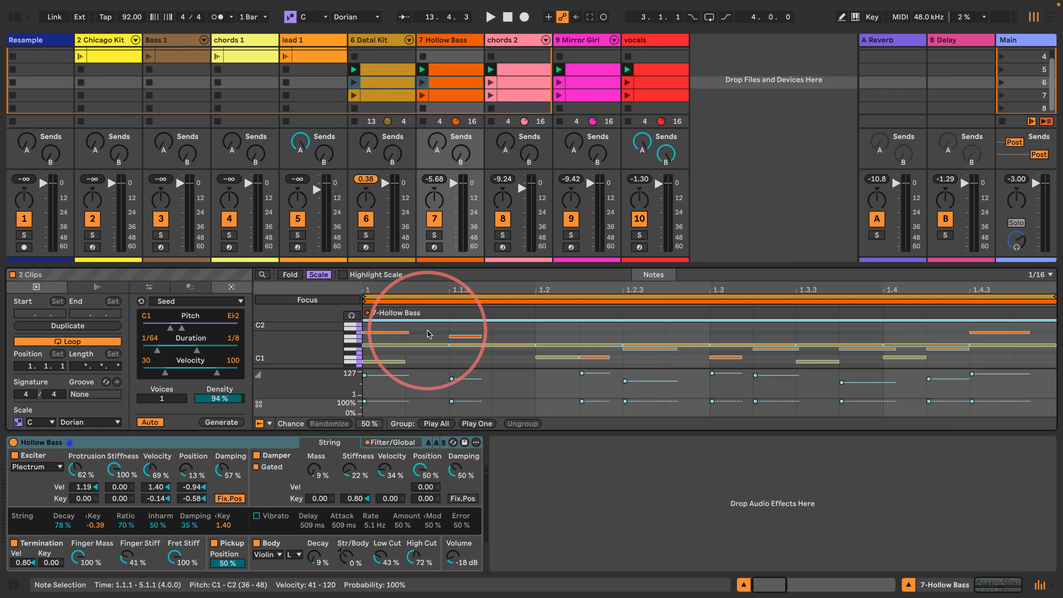
left_click_drag(451, 402, 451, 408)
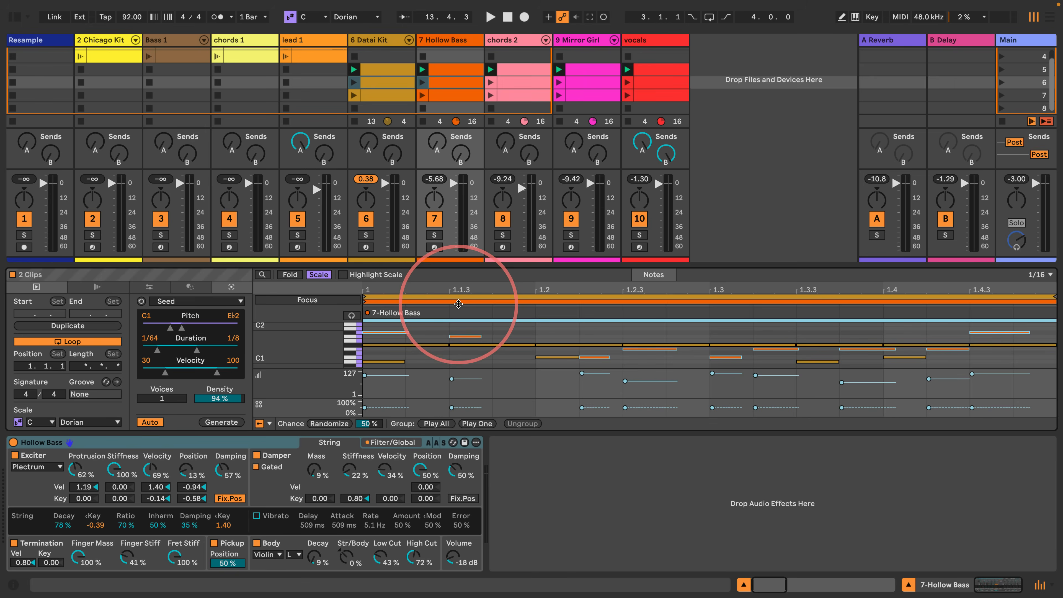
- Set the chance of all notes in the scene 6 Datai Kit clip to 30%
left_click(458, 302)
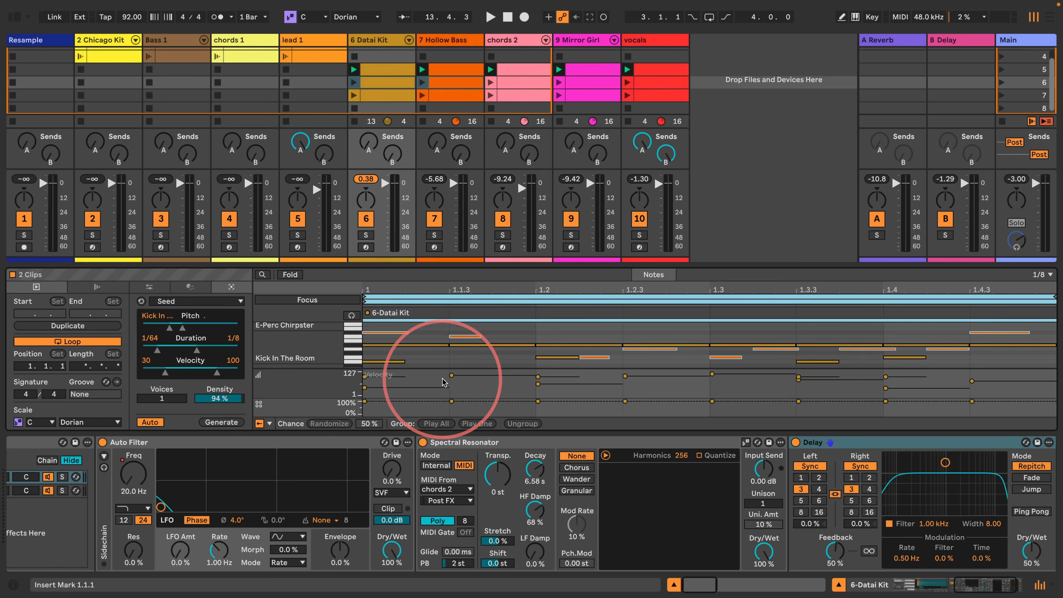
left_click_drag(451, 401, 451, 407)
left_click(435, 334)
key("super+a")
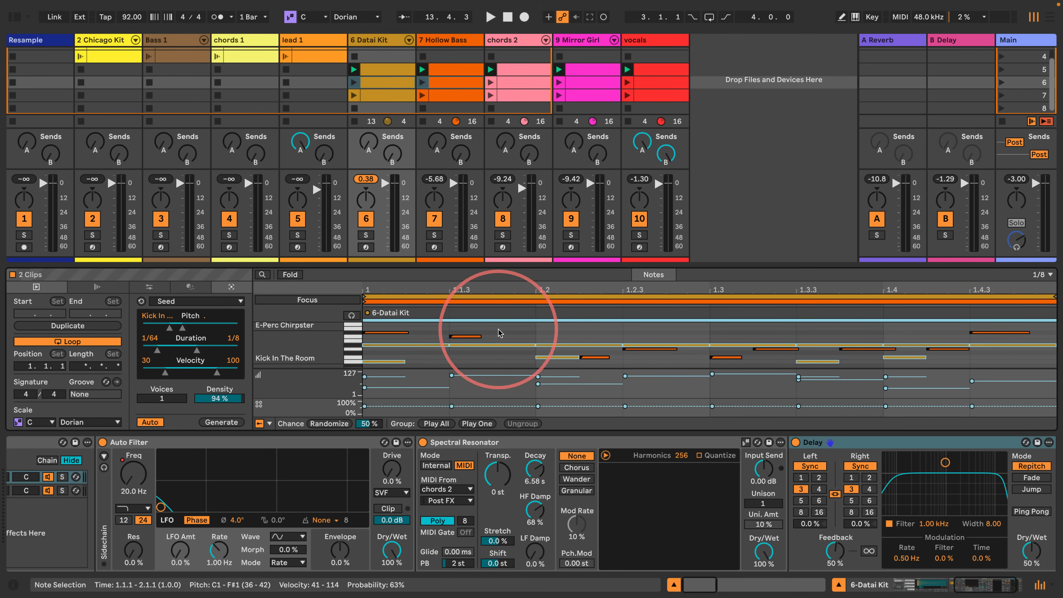
left_click(491, 301)
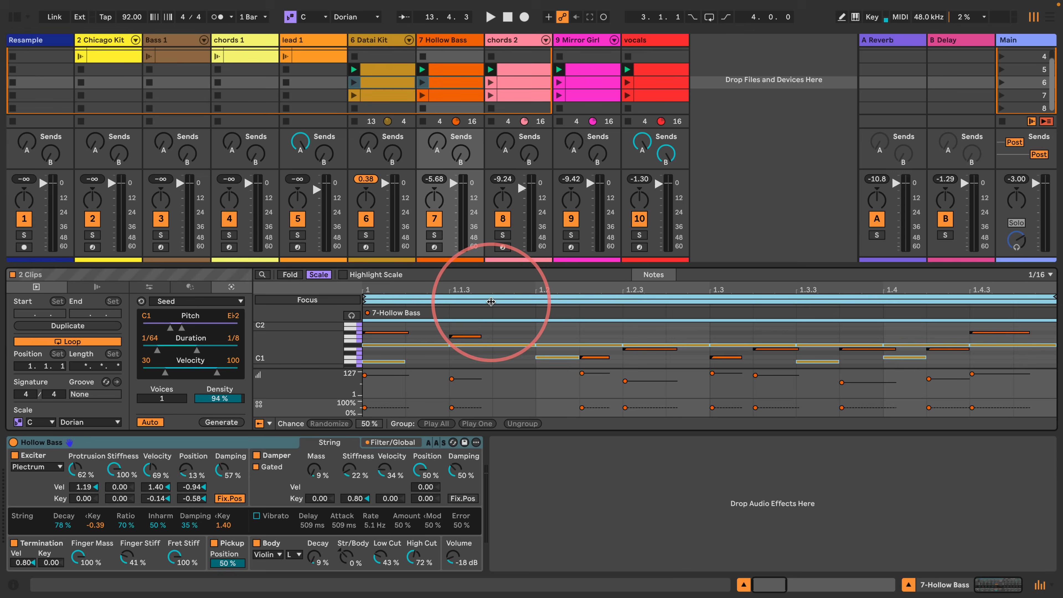
left_click(490, 296)
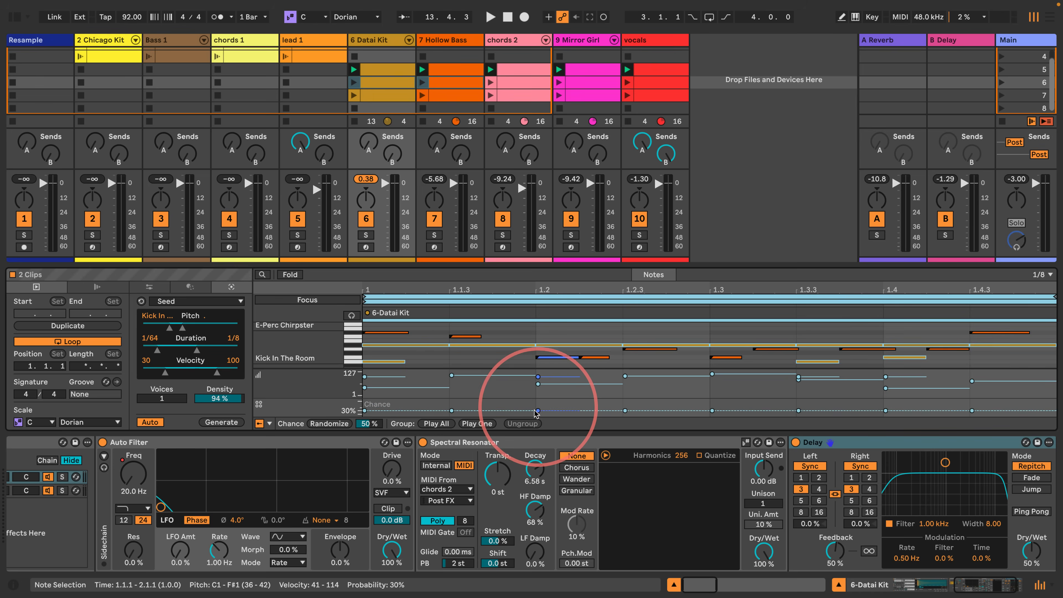
left_click(491, 332)
- Open the scene 6 chords 2 clip and lower the chance of all its notes
left_click(388, 82)
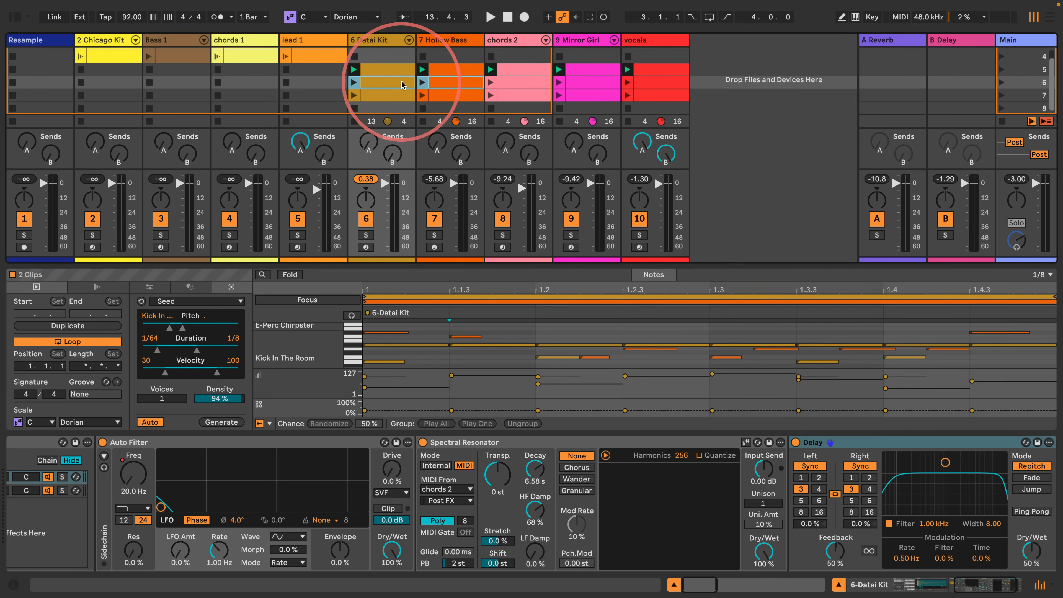
left_click(444, 83)
left_click(519, 83)
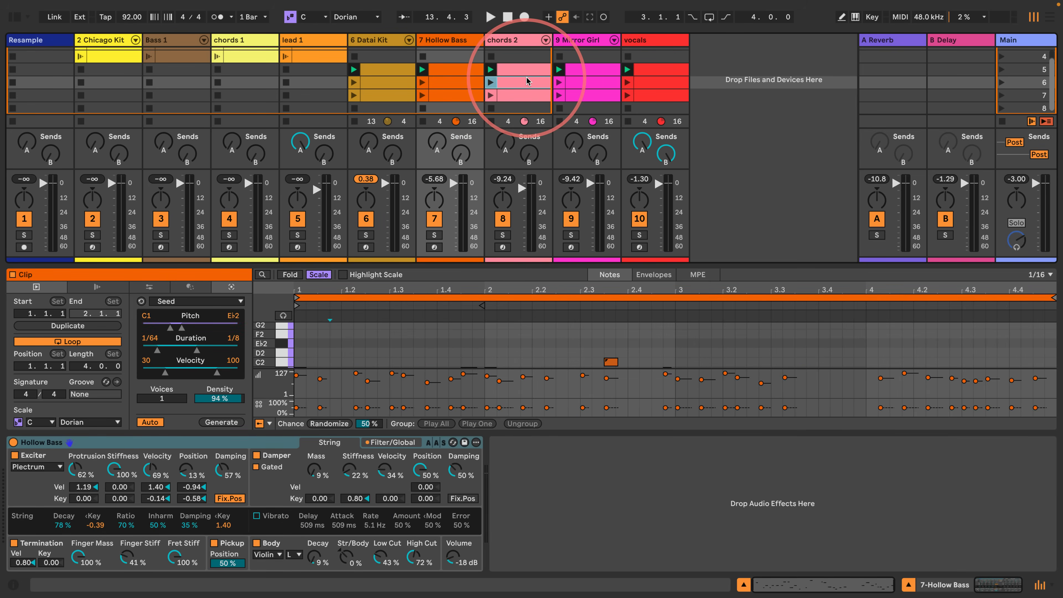
left_click(379, 332)
key("super+a")
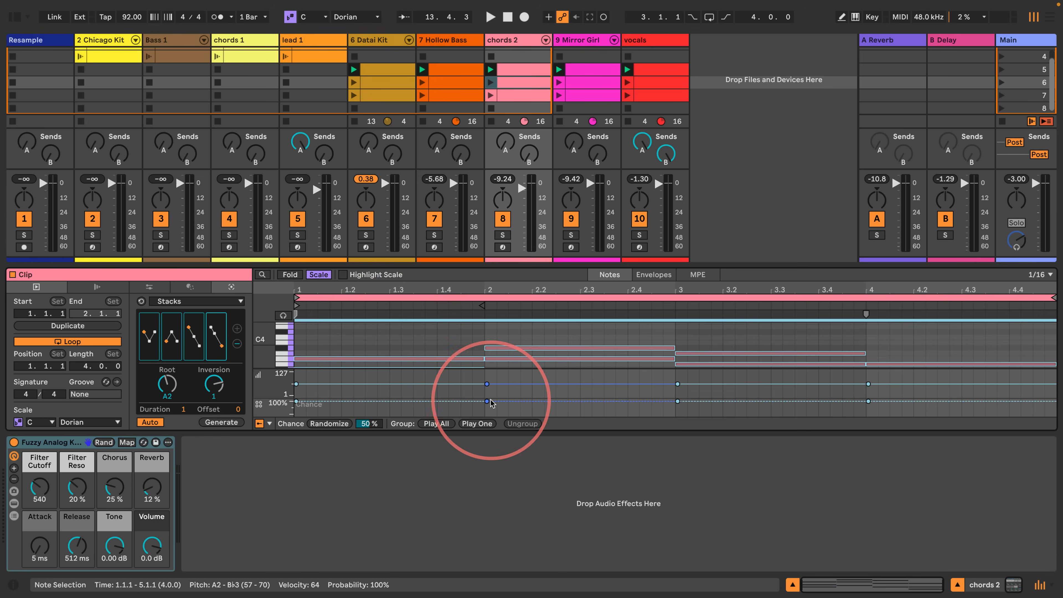
left_click_drag(486, 402, 485, 405)
- Set the chance of all notes in the scene 6 Mirror Girl clip to 40%
left_click(563, 82)
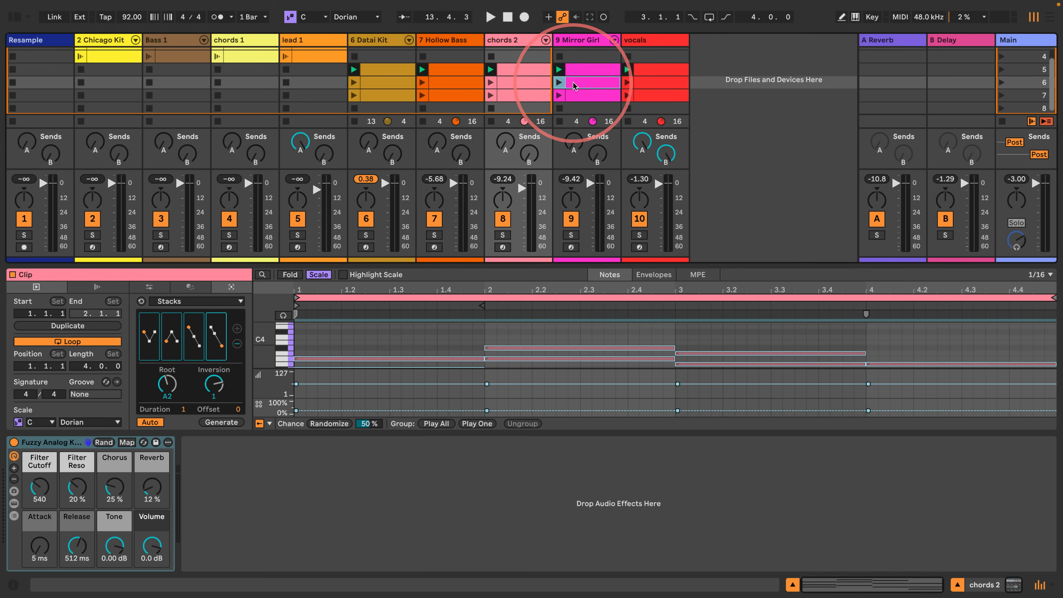
left_click(413, 313)
left_click(416, 339)
key("super+a")
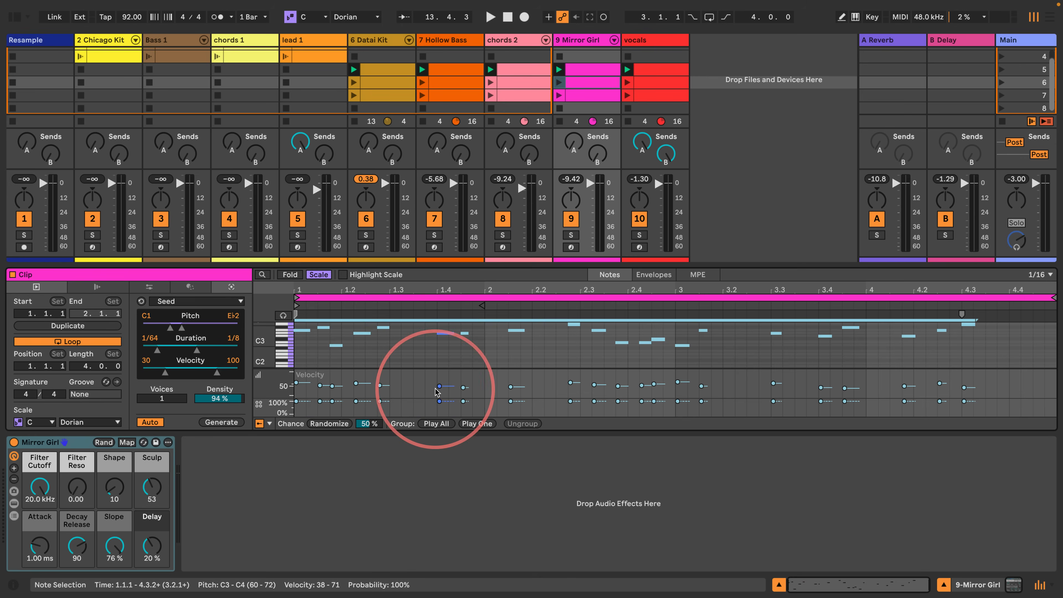
left_click_drag(440, 402, 439, 409)
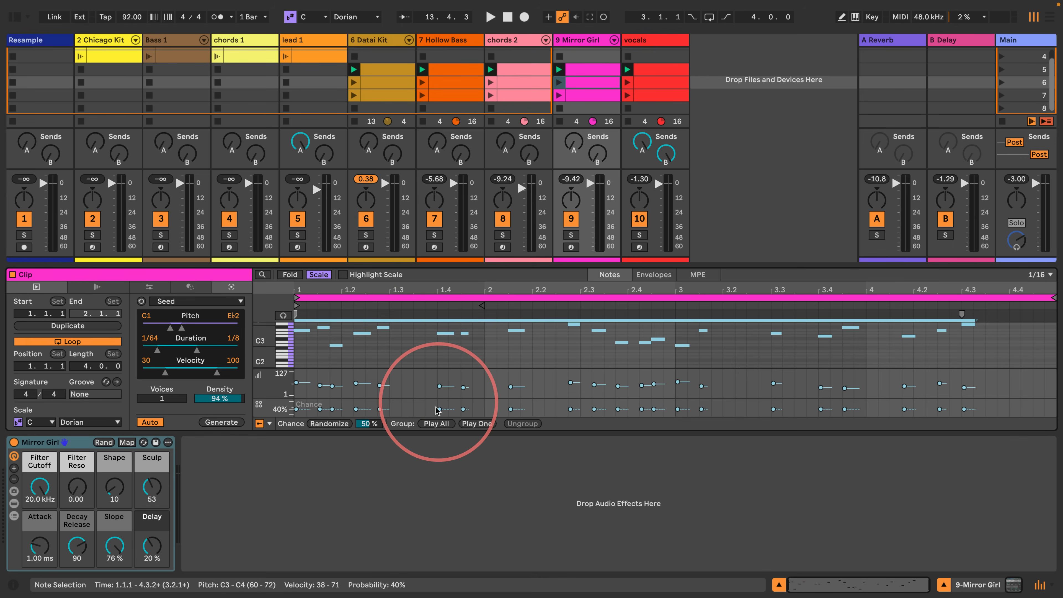
- Open the scene 6 vocals clip, launch scene 6 to listen to the variation, and stop playback
left_click(636, 83)
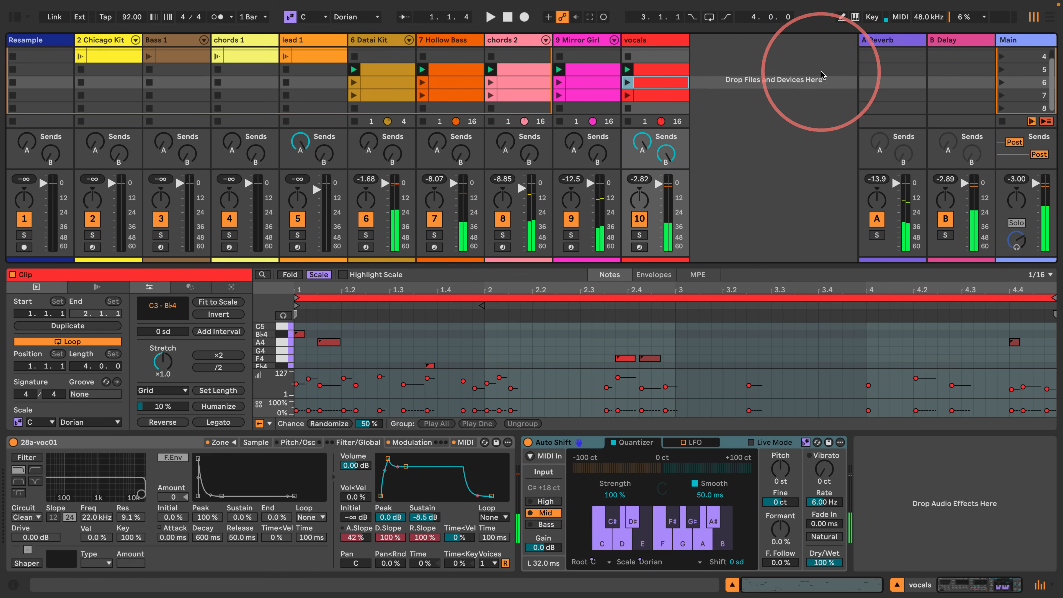
key("space")
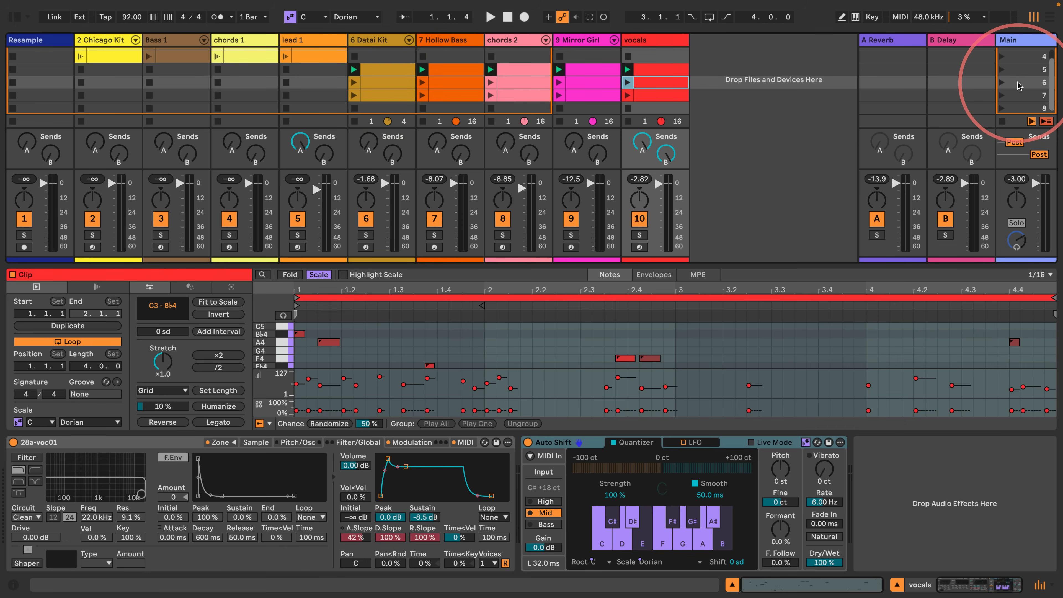
key("Return")
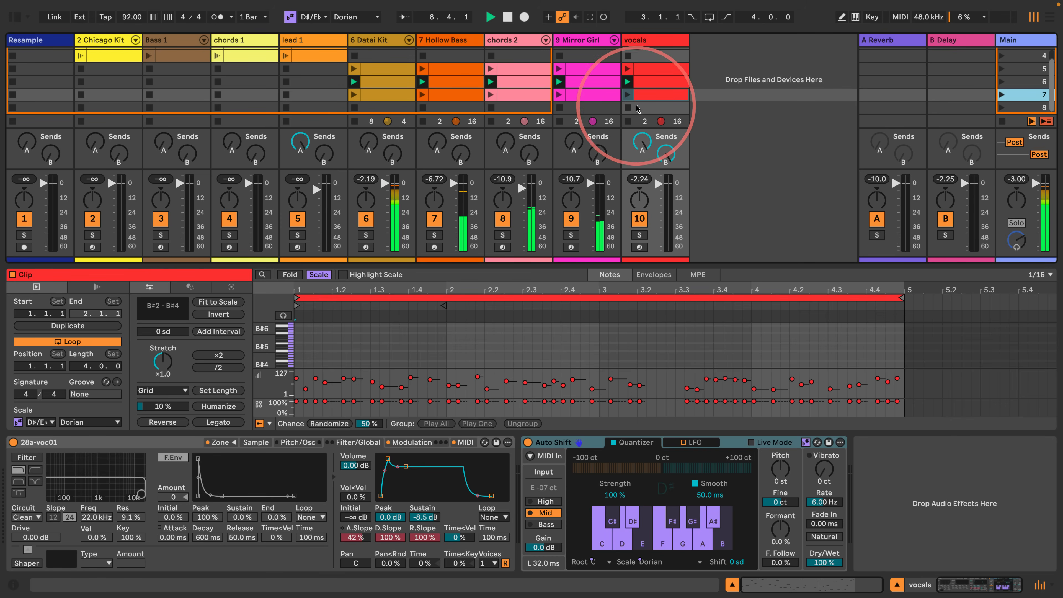
key("space")
- Duplicate the five scene 7 clips, from Datai Kit to vocals, into scene 8
left_click(648, 96)
left_click(386, 94, "shift")
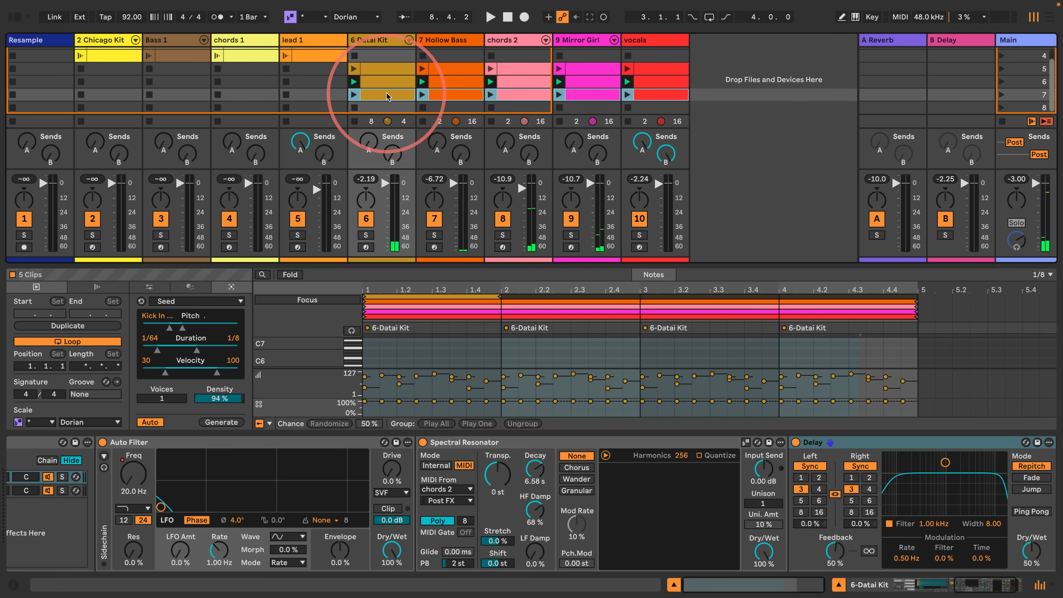
left_click_drag(386, 94, 386, 106)
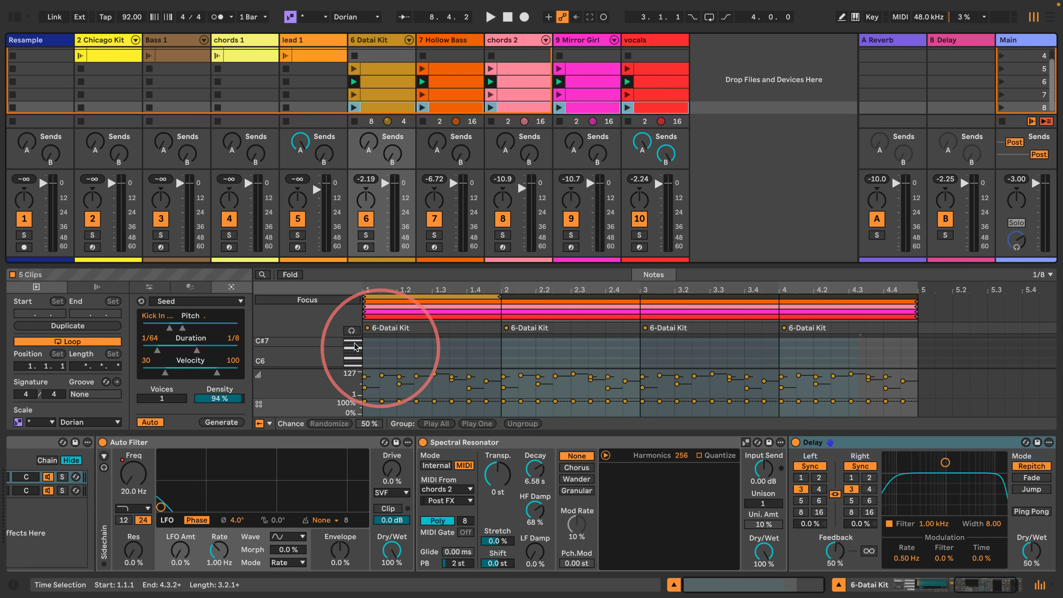
- Enlarge the note editor for the five scene 8 clips and set the chance of all Datai Kit notes to 28%
left_click_drag(434, 323, 325, 171)
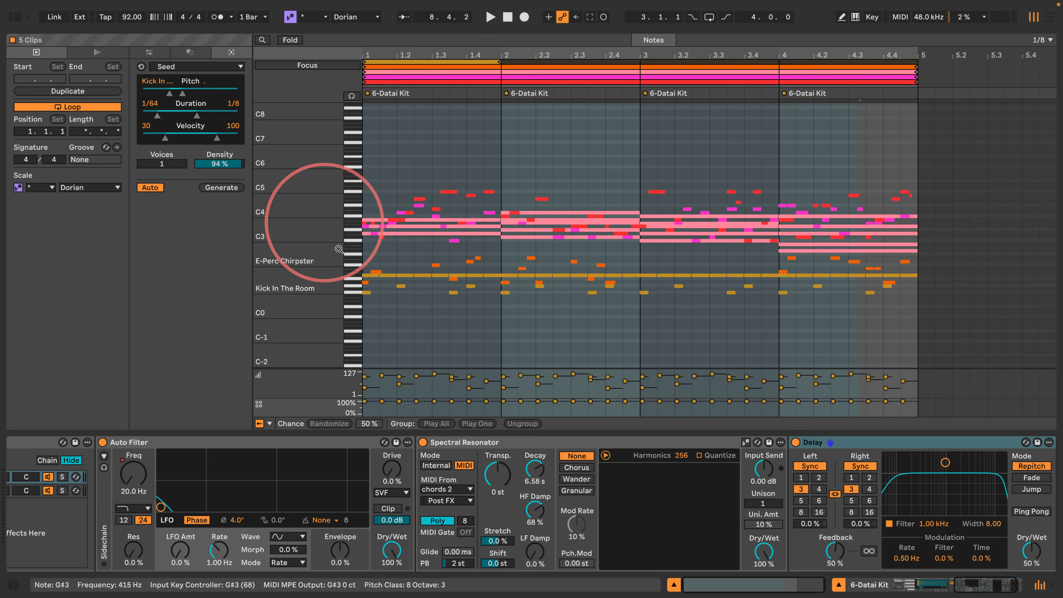
left_click_drag(1000, 322, 268, 155)
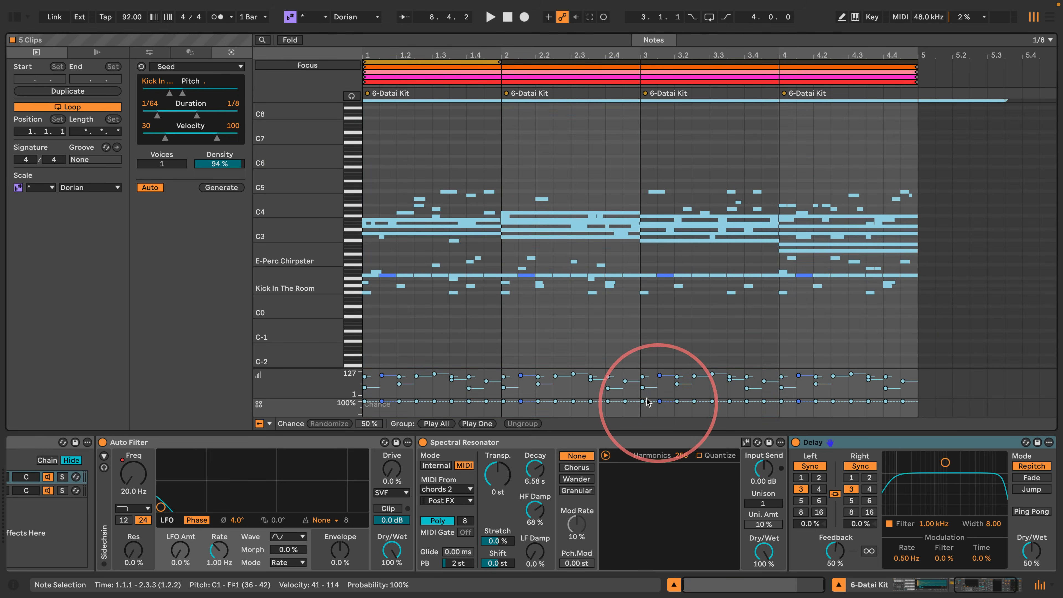
left_click_drag(641, 401, 641, 412)
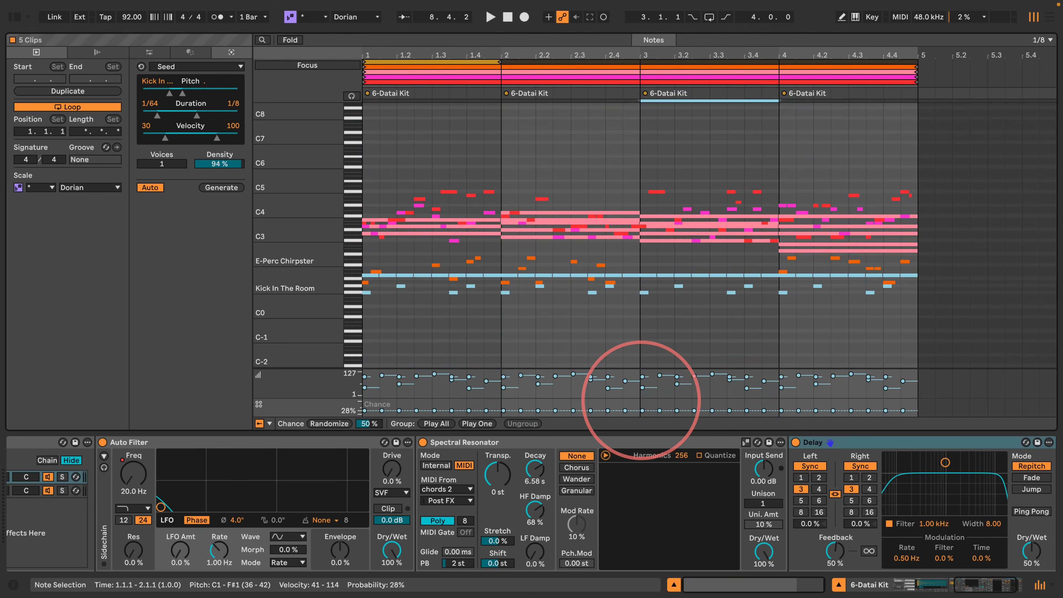
left_click(470, 253)
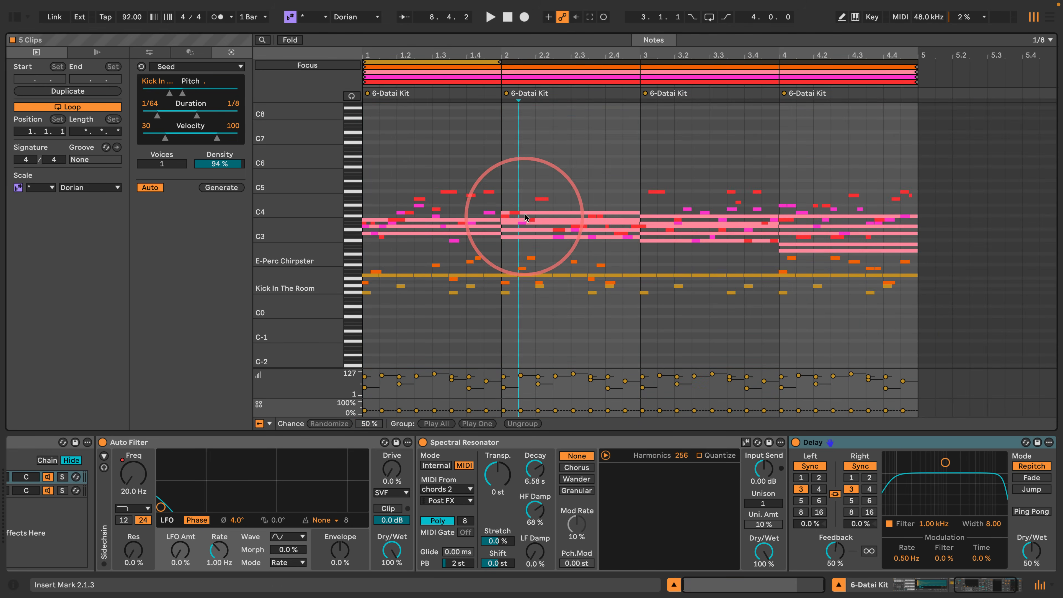
- Bring the scene 8 vocals clip into focus and lower the chance of all its notes
left_click(519, 71)
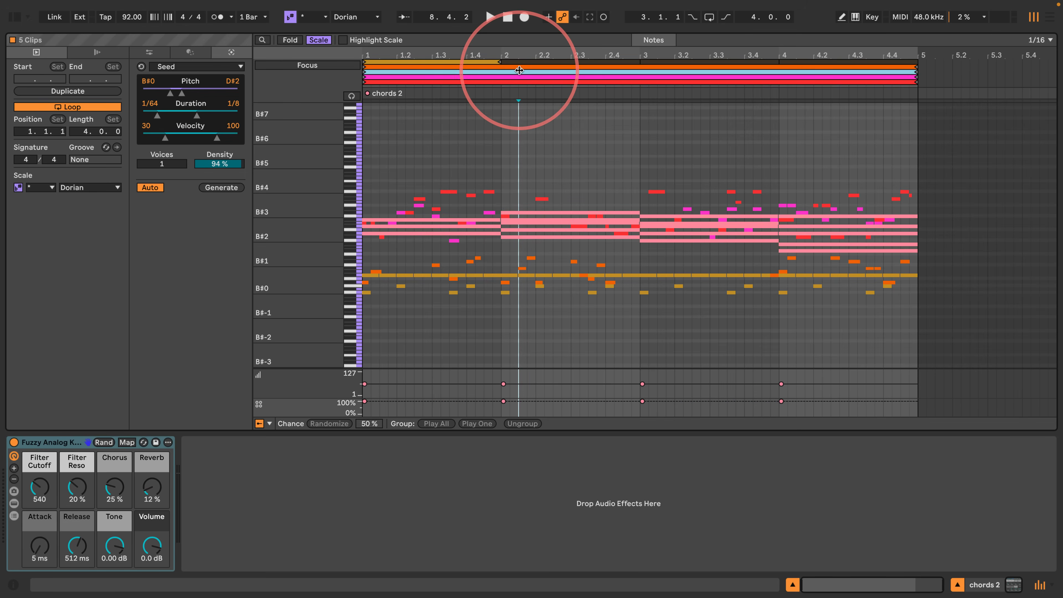
left_click(537, 78)
left_click(534, 82)
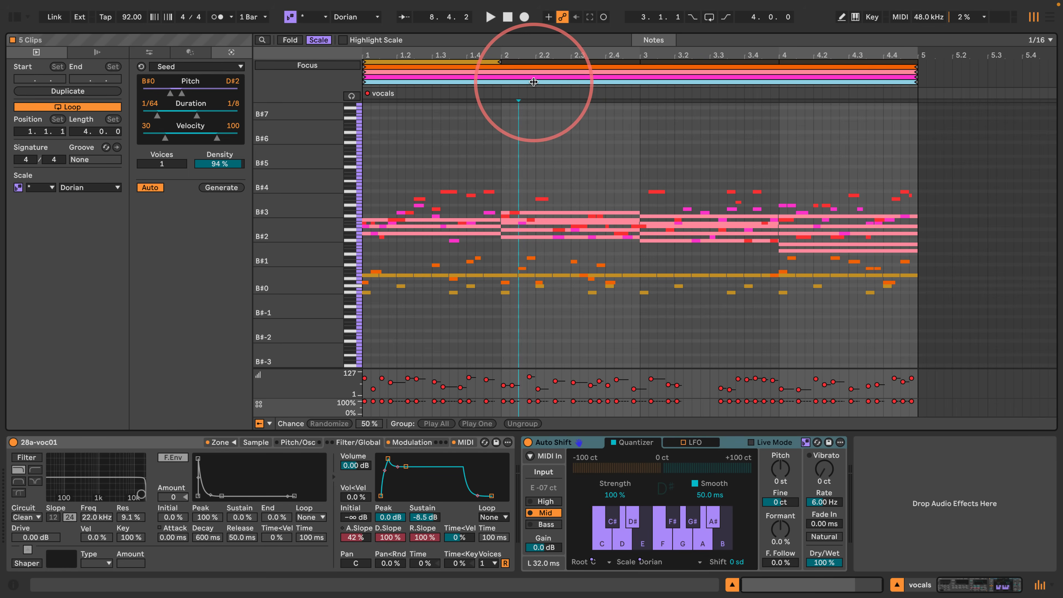
key("super+a")
left_click_drag(554, 401, 554, 405)
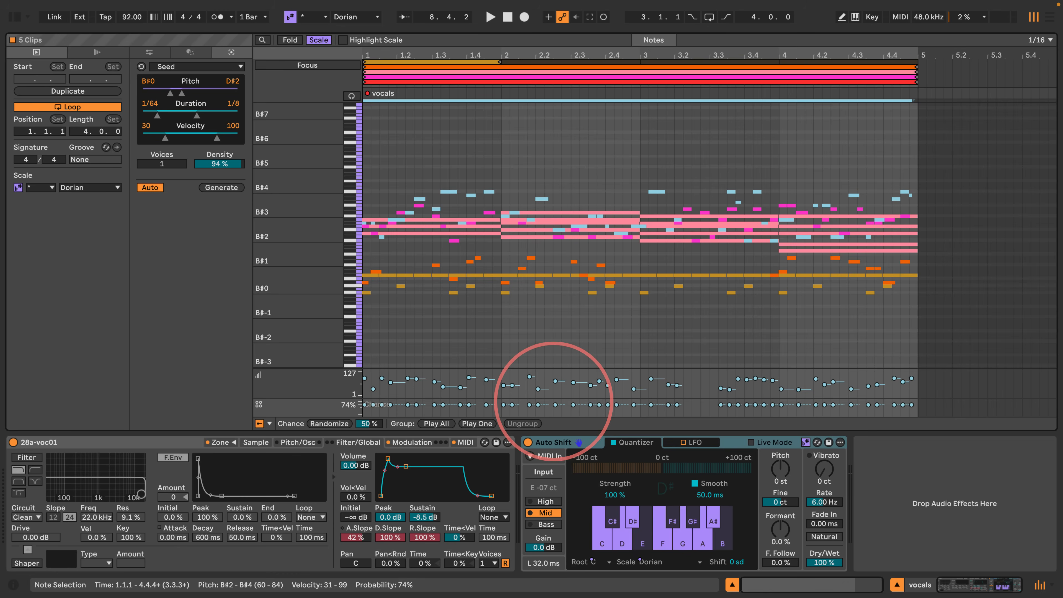
left_click(527, 309)
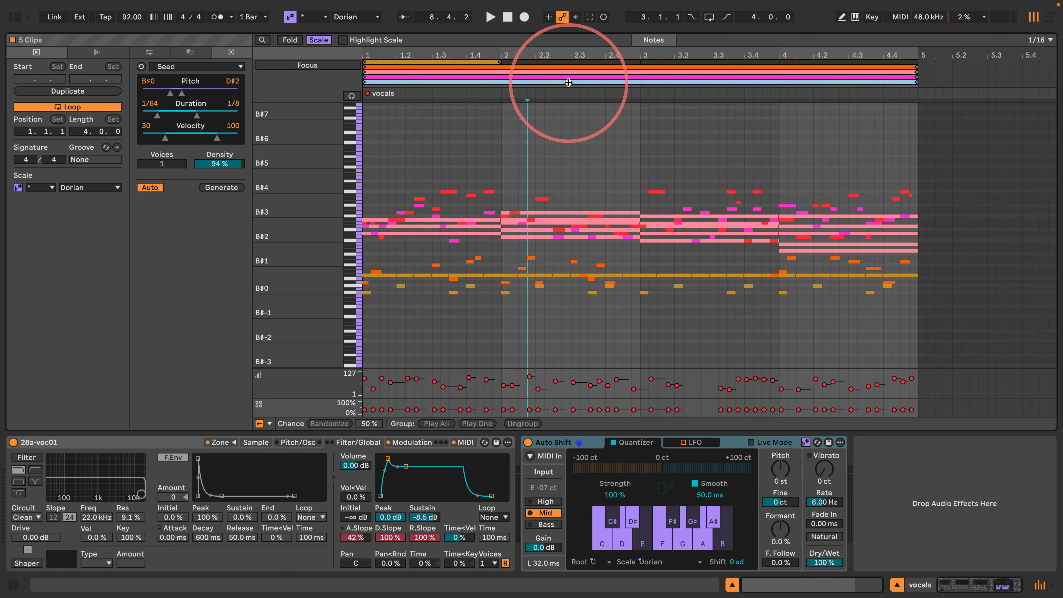
- Bring the scene 8 chords 2 clip into focus and lower the chance of all its notes
left_click(569, 74)
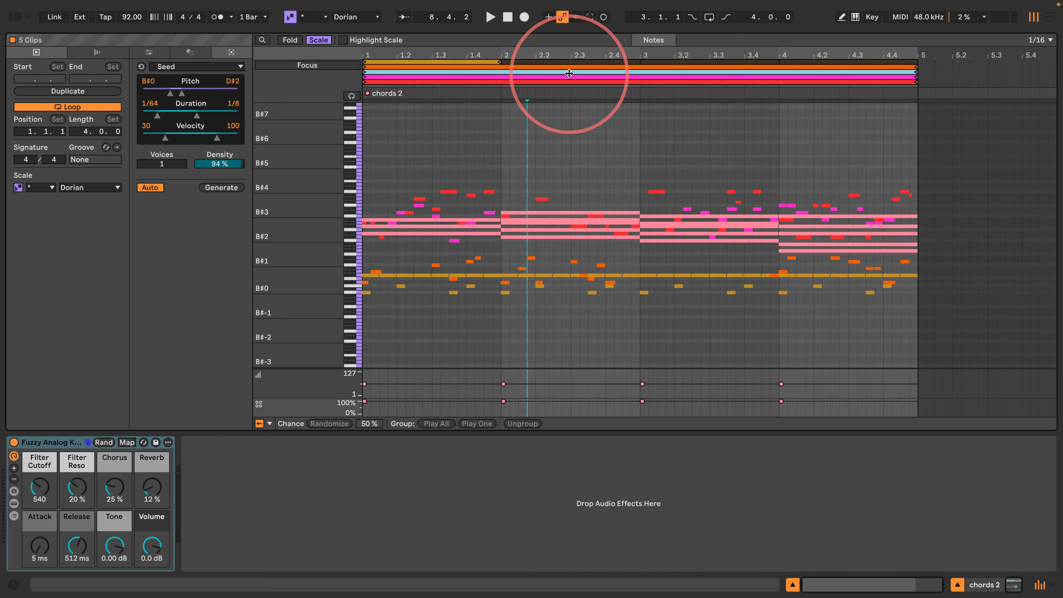
key("super+a")
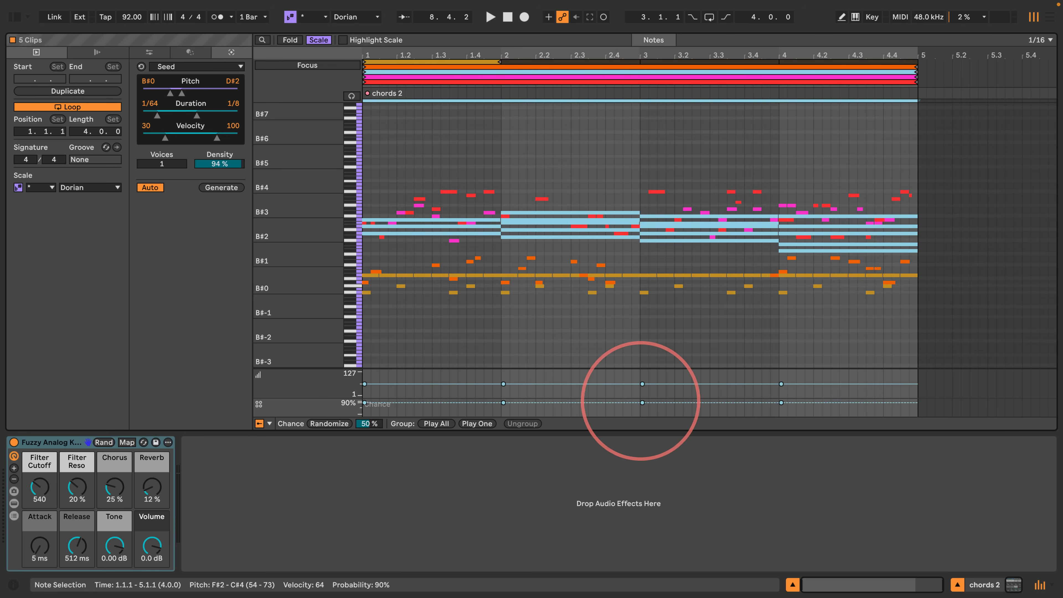
left_click_drag(643, 401, 643, 409)
left_click(562, 161)
- Bring the scene 8 Hollow Bass clip into focus and lower the chance of all its notes
left_click(585, 65)
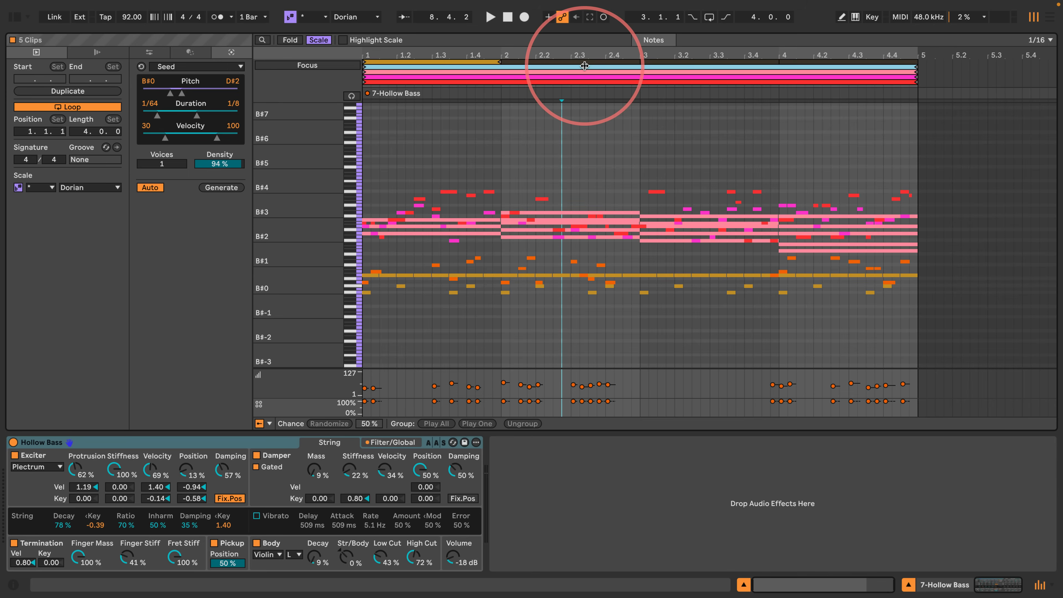
key("super+a")
left_click_drag(582, 398, 607, 402)
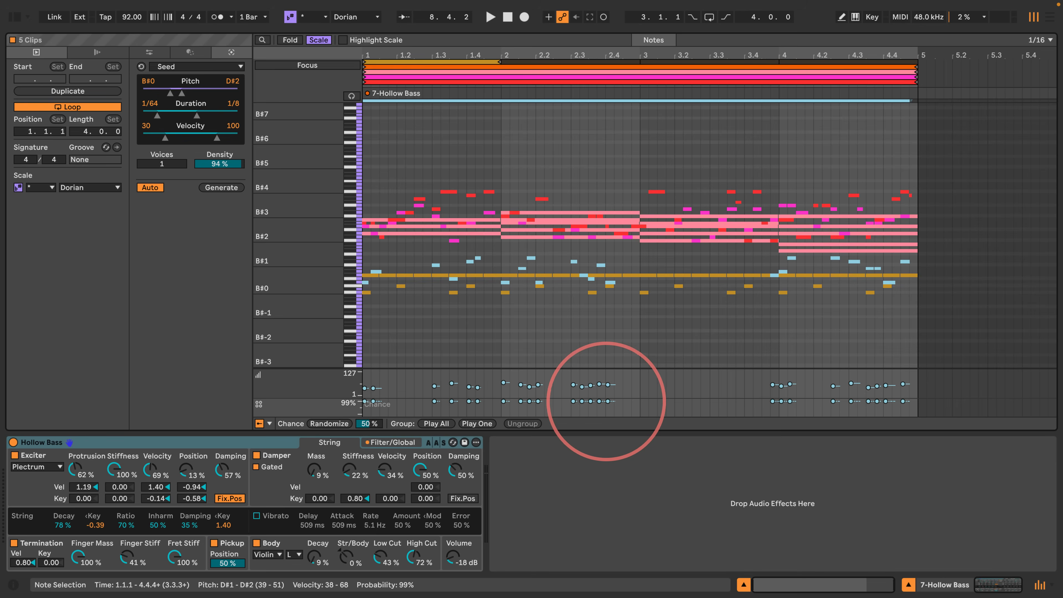
- Bring the scene 8 Mirror Girl clip into focus and lower the chance of all its notes
left_click(474, 61)
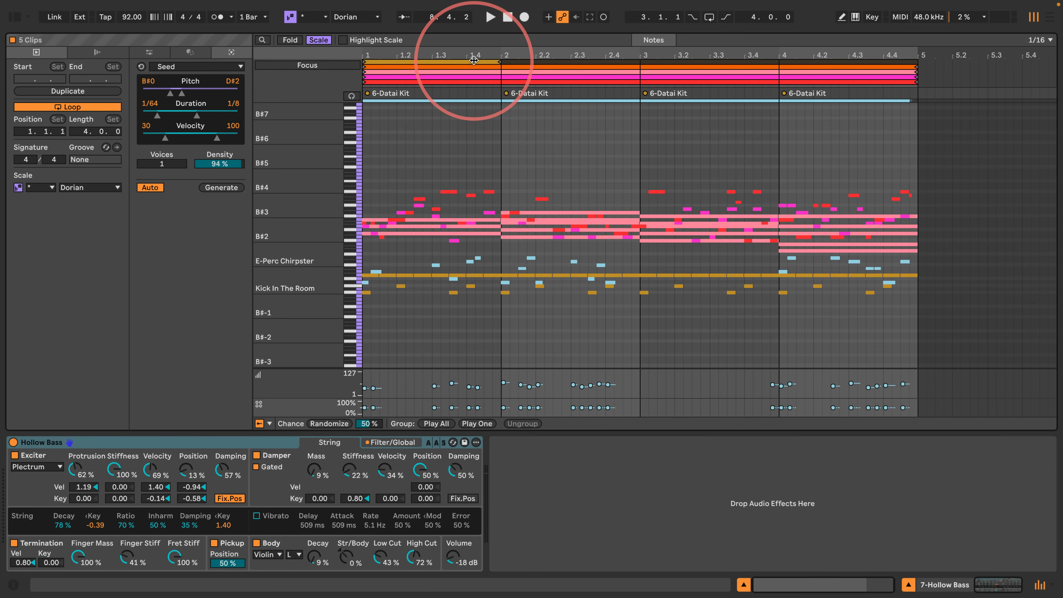
left_click(475, 66)
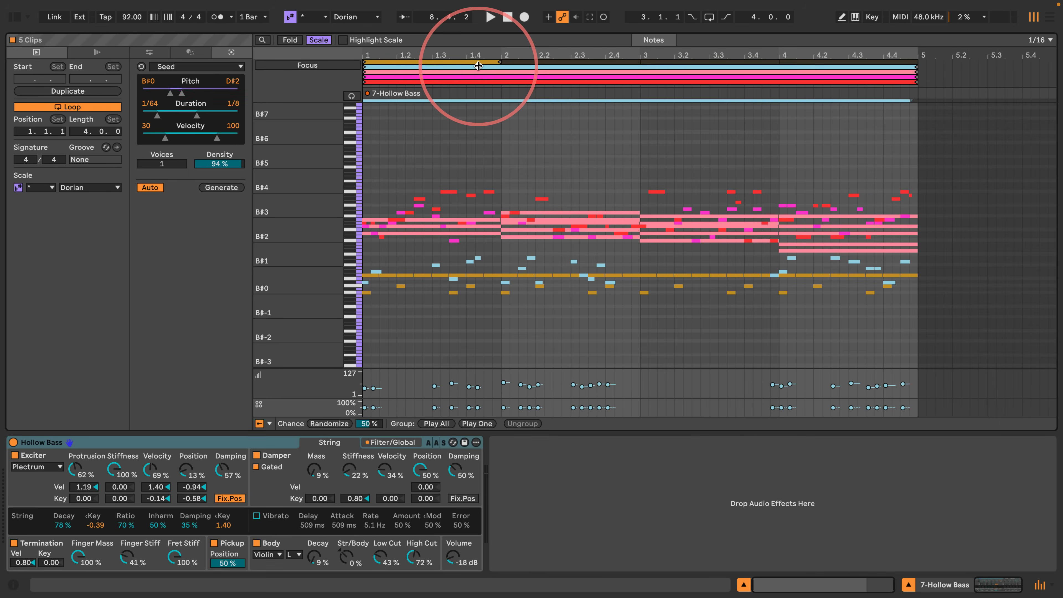
left_click(476, 72)
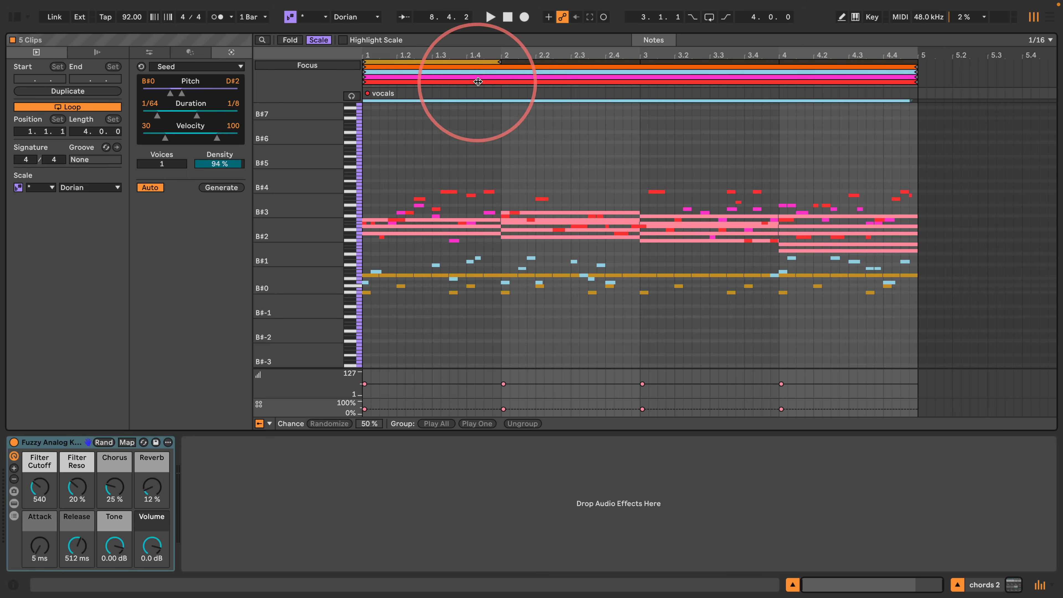
left_click(478, 77)
key("super+a")
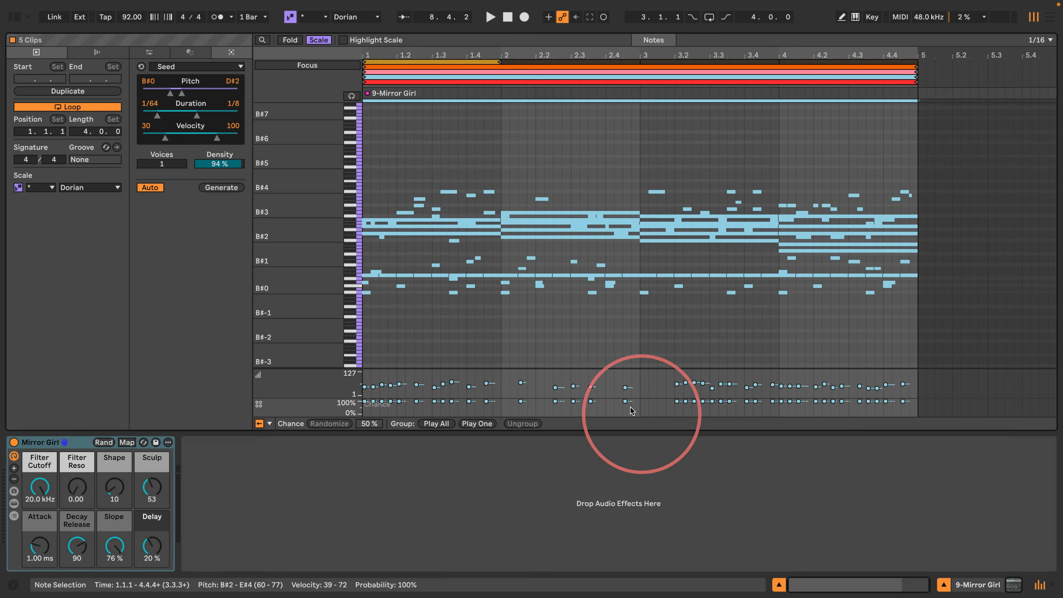
left_click_drag(626, 401, 627, 405)
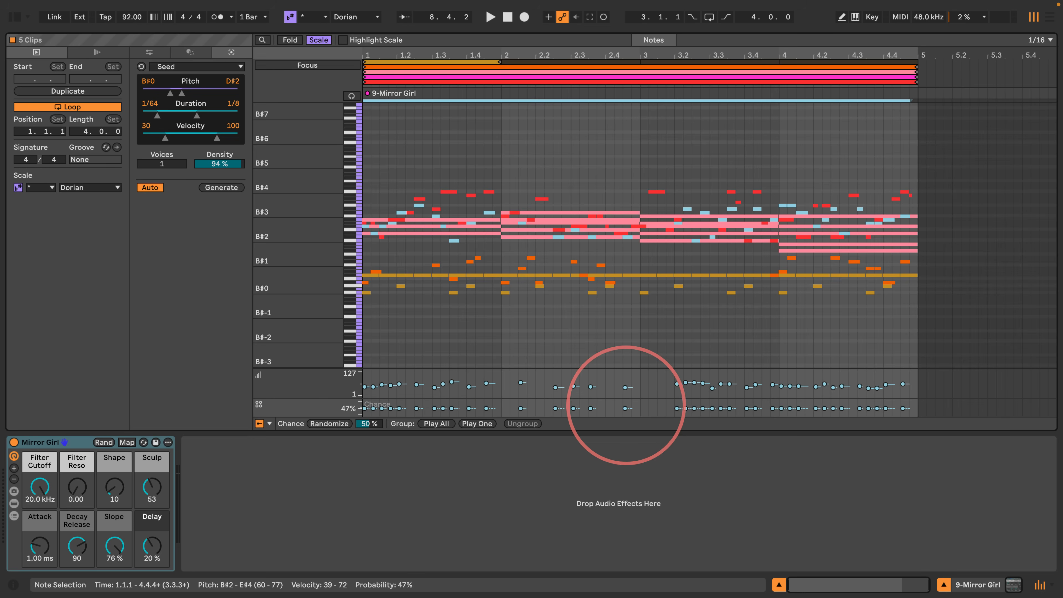
- Switch the focus to the scene 8 chords 2 clip and collapse the note editor to reveal all eight scenes and the full mixer
left_click(514, 77)
left_click(514, 76)
left_click(513, 72)
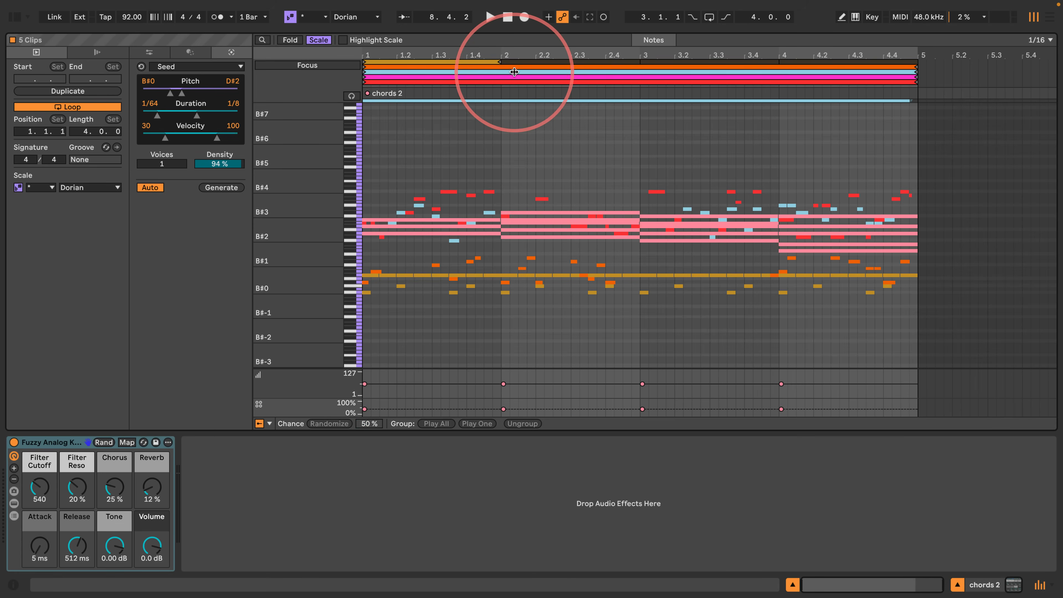
left_click_drag(441, 31, 387, 368)
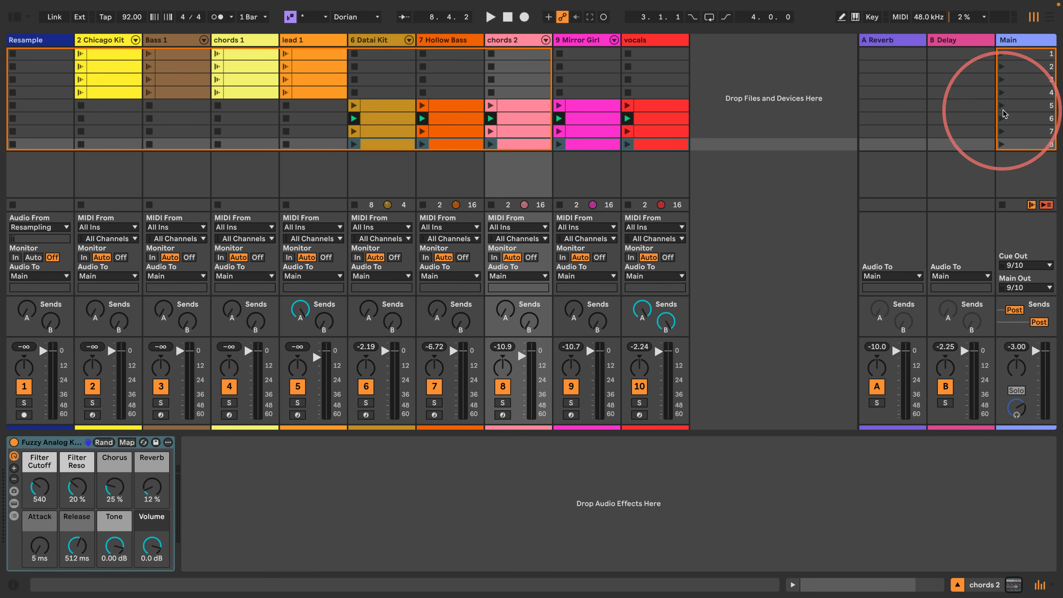
- Launch scene 5 from the Main track and follow it with scene 6 to listen to the progression
left_click(1015, 108)
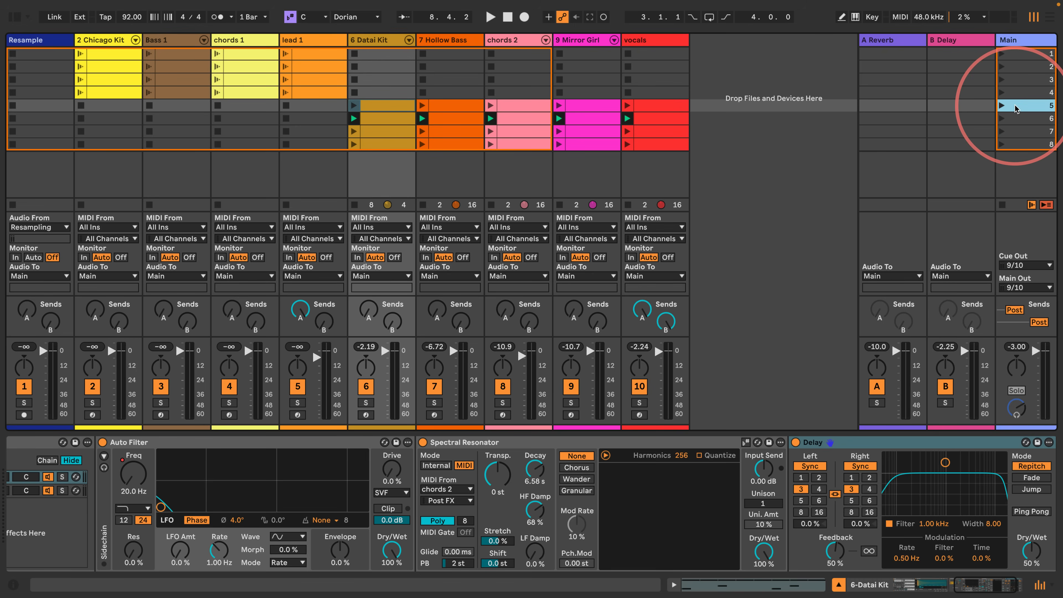
left_click(1001, 107)
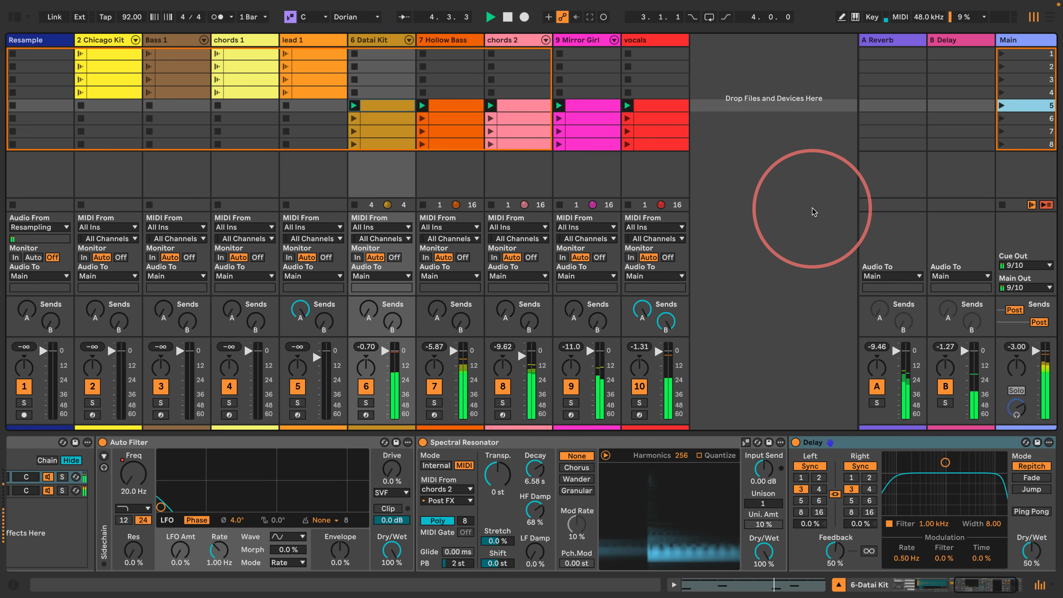
key("Down")
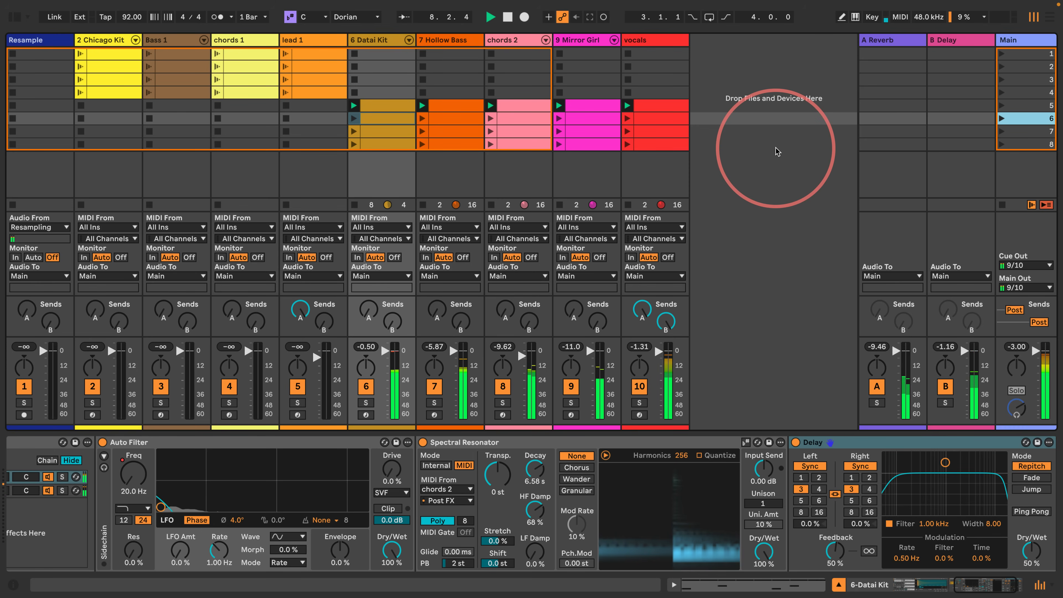
key("Return")
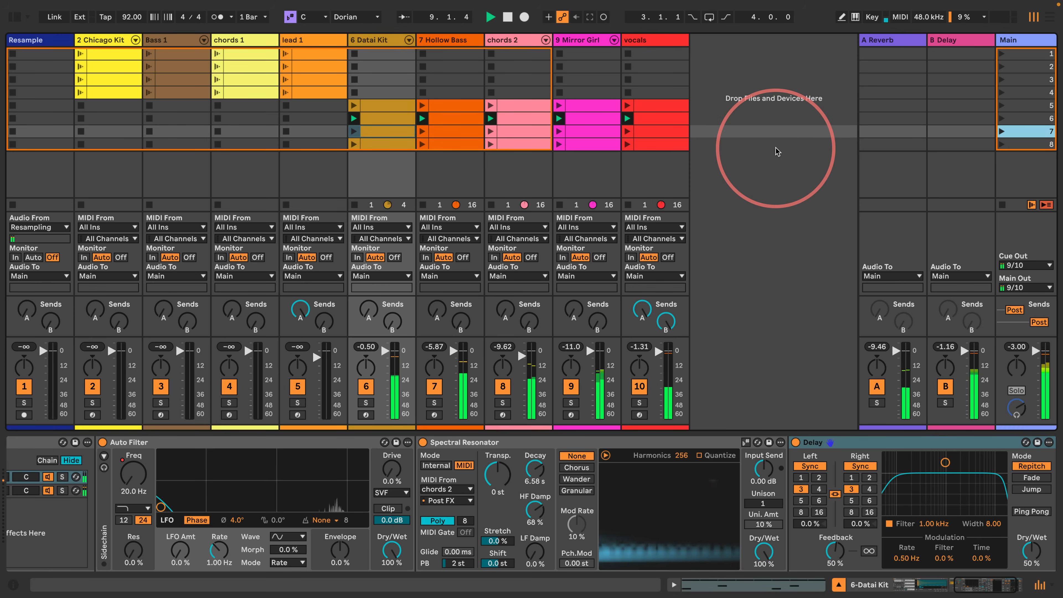
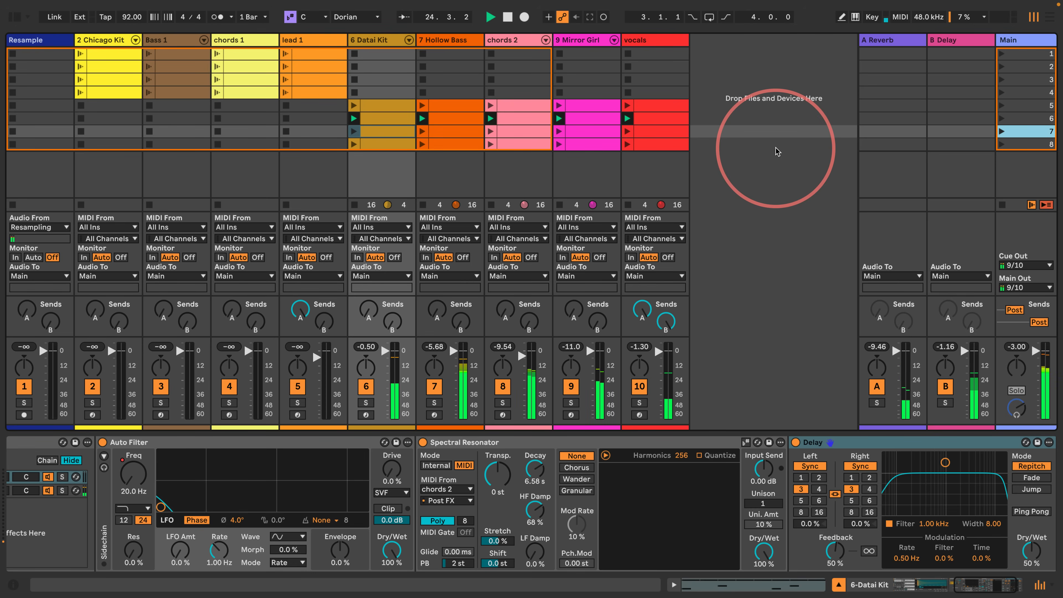
- Launch scene 7, open its vocals clip and lower the chance of all its notes to about 64%
key("Return")
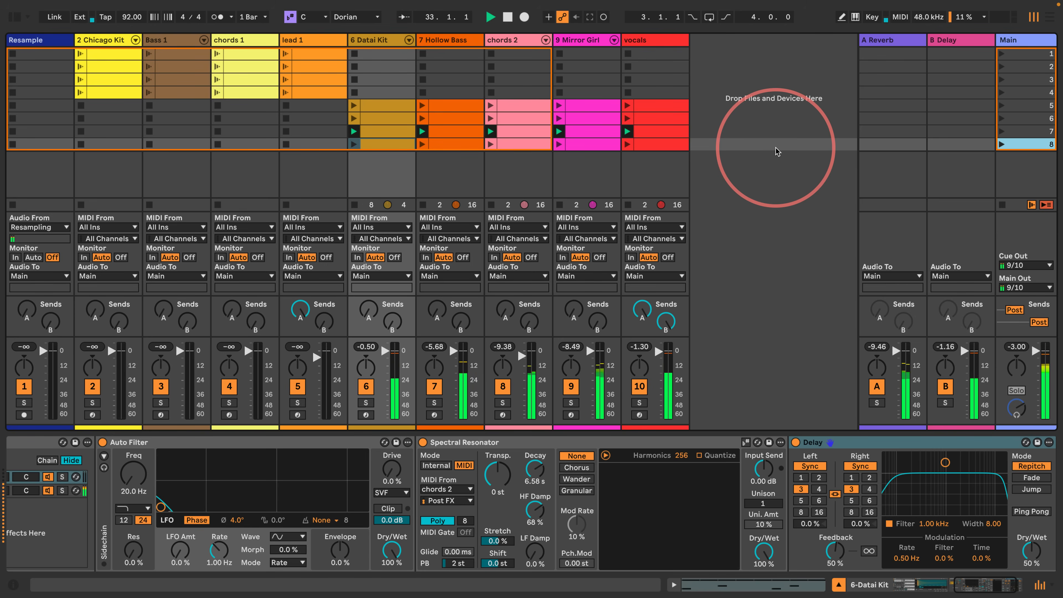
left_click(661, 132)
left_click_drag(451, 406, 465, 199)
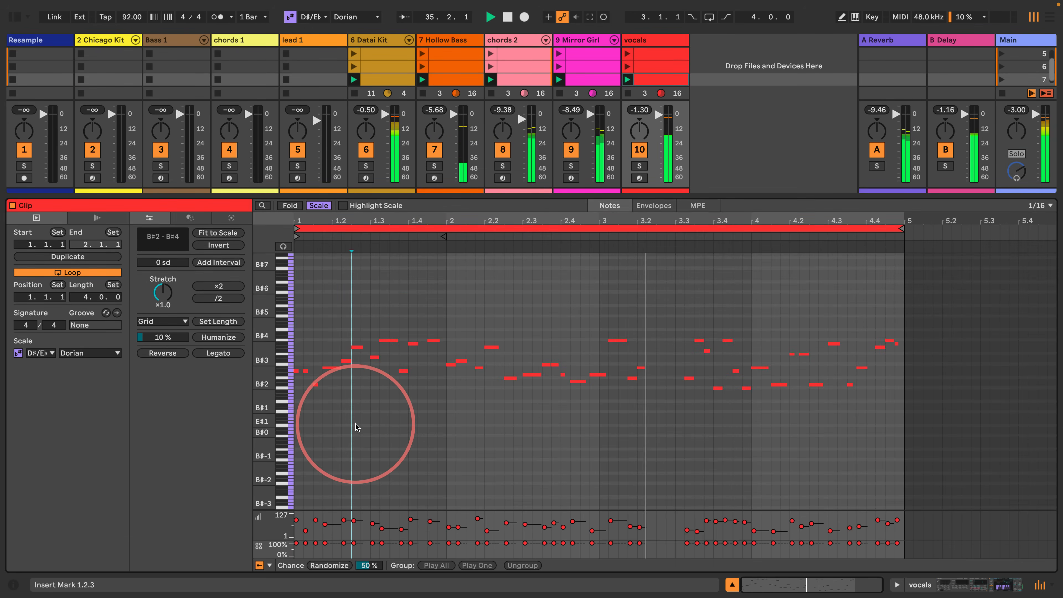
key("ctrl+a")
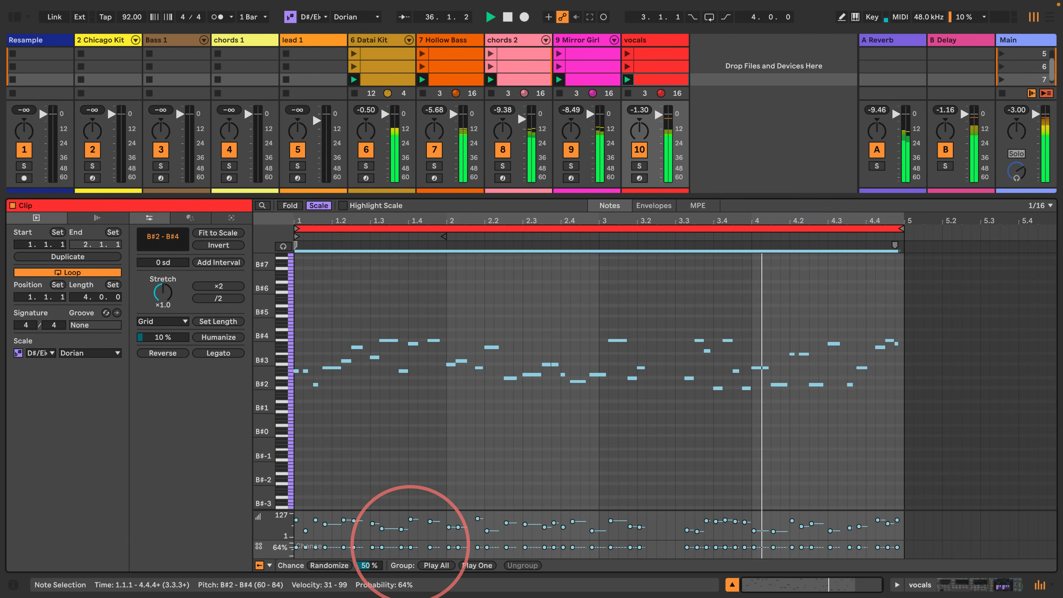
left_click(398, 446)
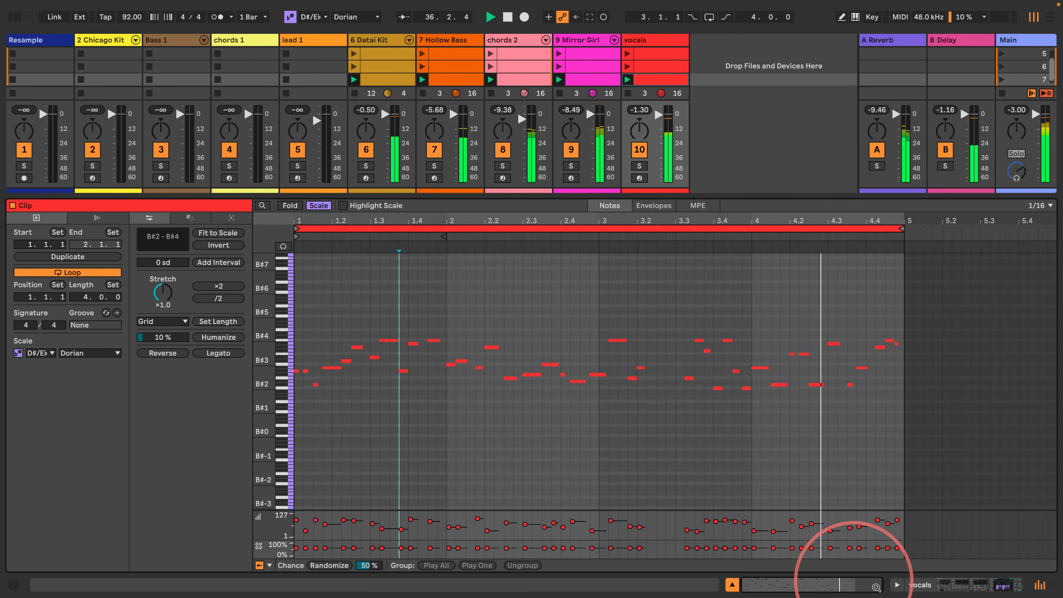
- Collapse the note editor and launch scene 8 to listen to it
left_click(733, 585)
left_click(1009, 144)
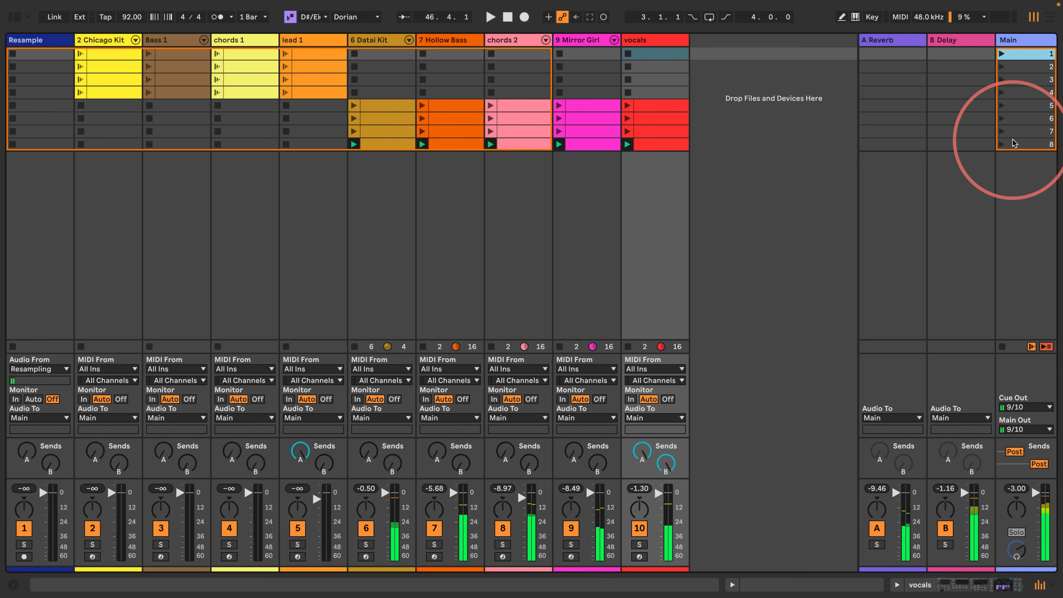
- Group the vocals track's Auto Shift into an audio effect rack, duplicate its chain and set the copy's Shift to 2 sd
double_click(656, 41)
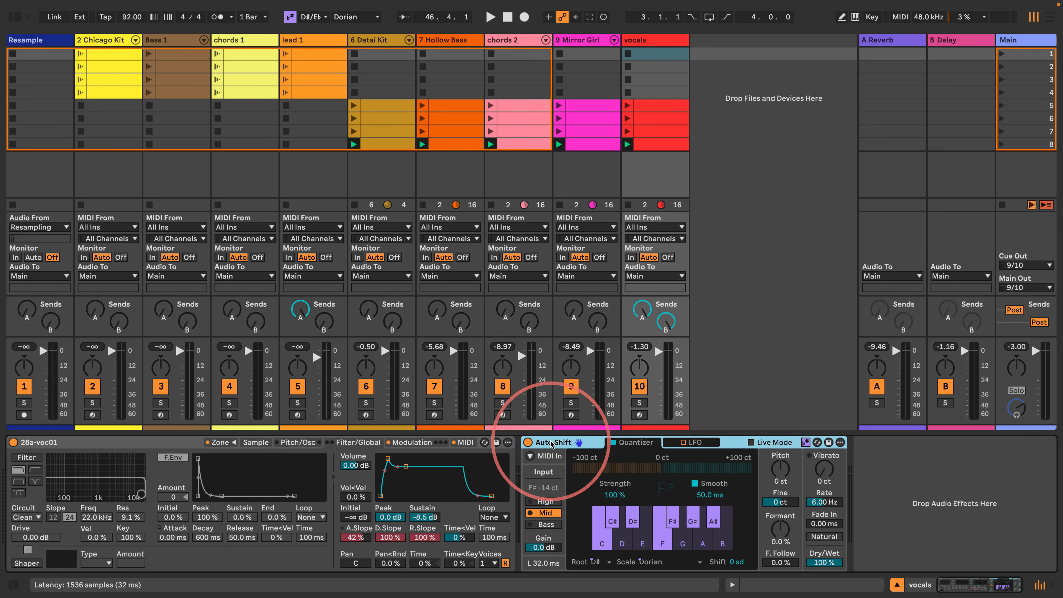
key("ctrl+g")
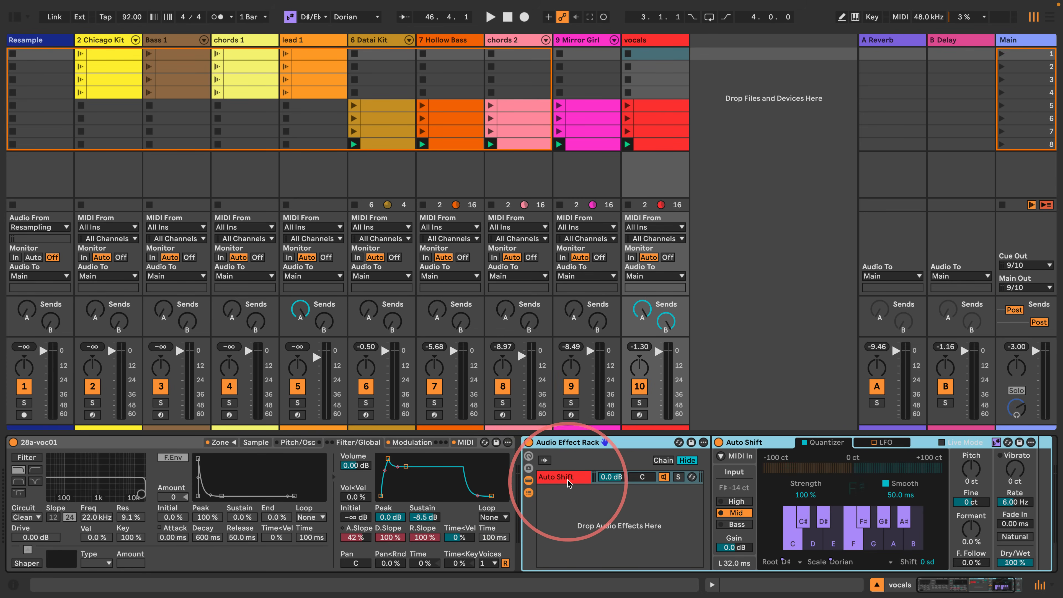
key("ctrl+d")
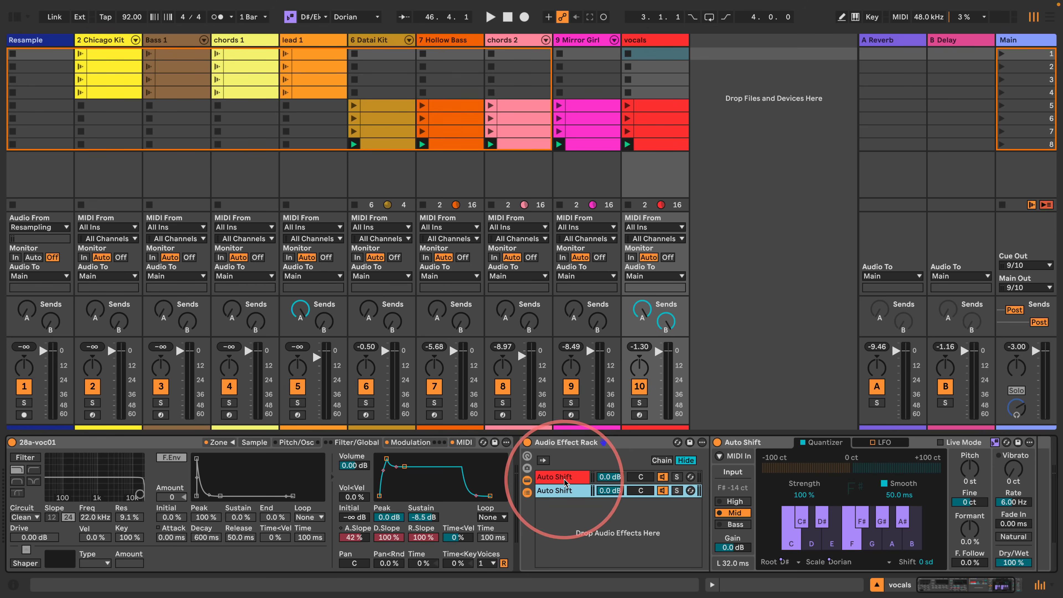
left_click(923, 563)
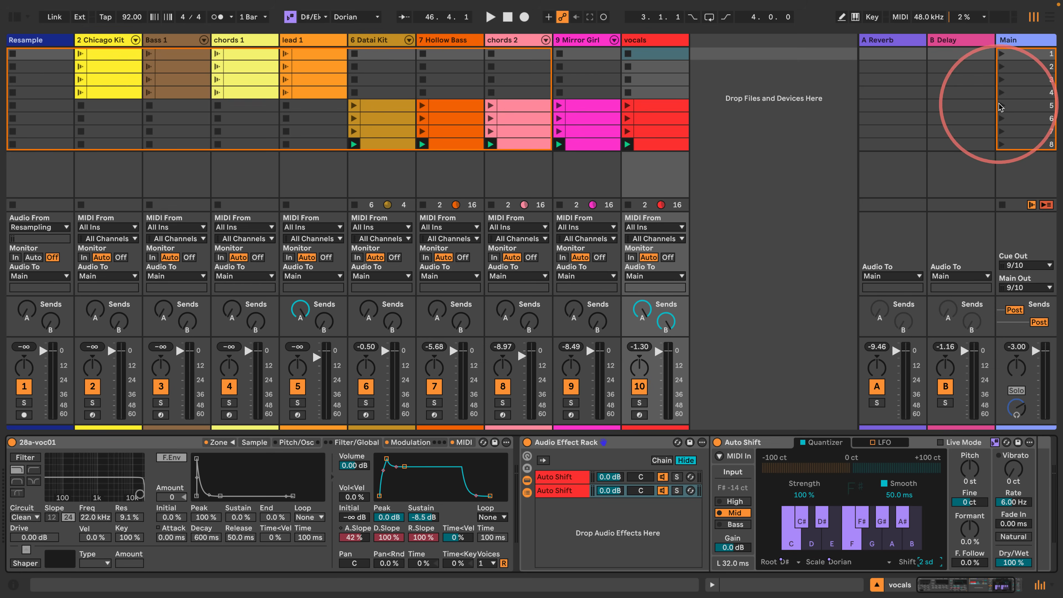
- Solo the vocals track, play its scene 5 clip and set the duplicated Auto Shift's Shift to 3 sd
left_click(639, 403)
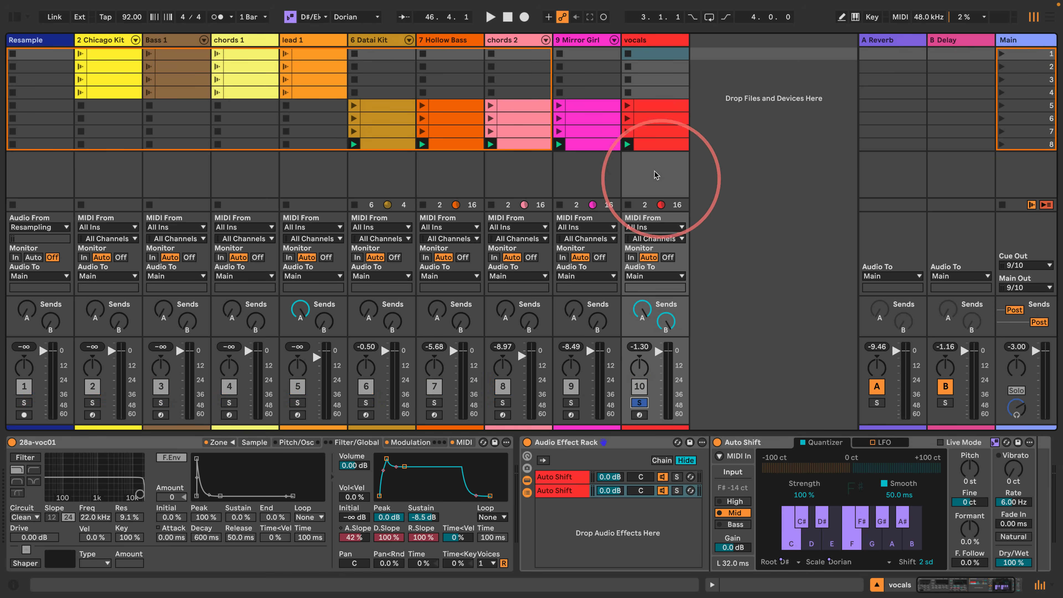
left_click(625, 105)
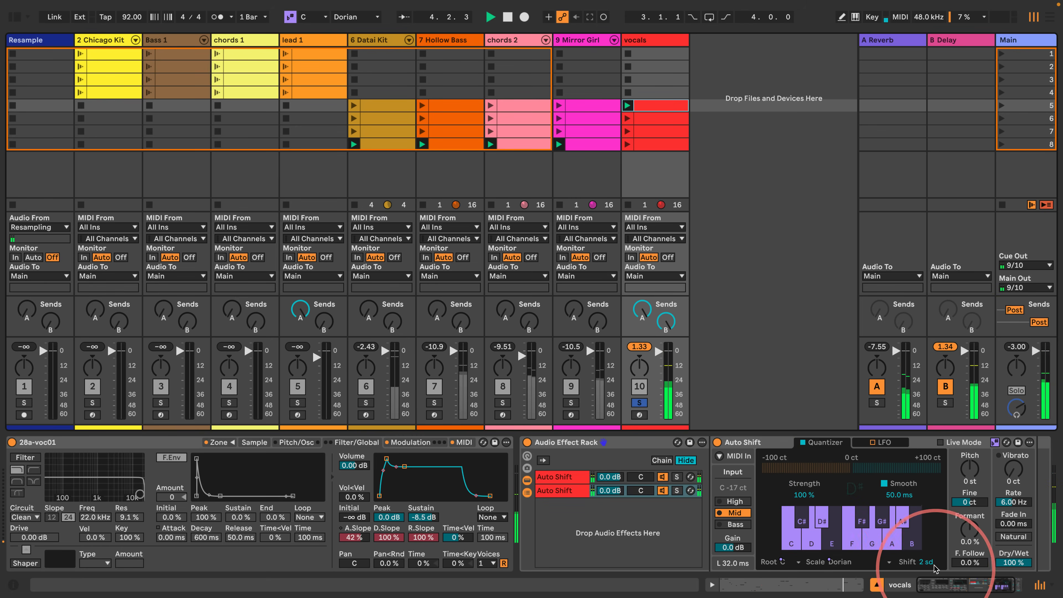
left_click_drag(926, 562, 926, 554)
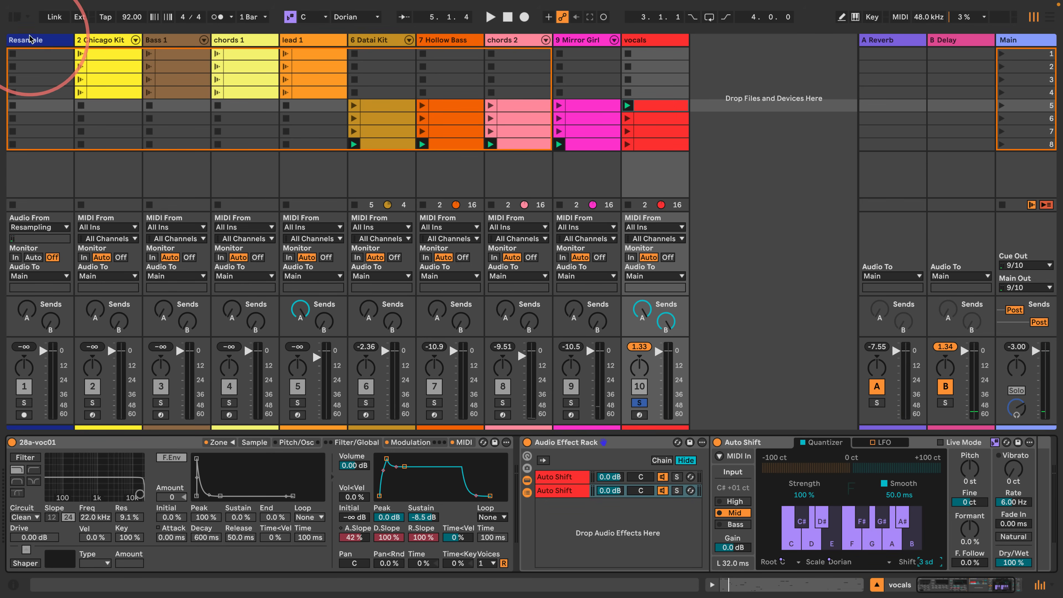
- Open the browser's MIDI effects and add Chord on a new MIDI track after the vocals track
left_click(15, 17)
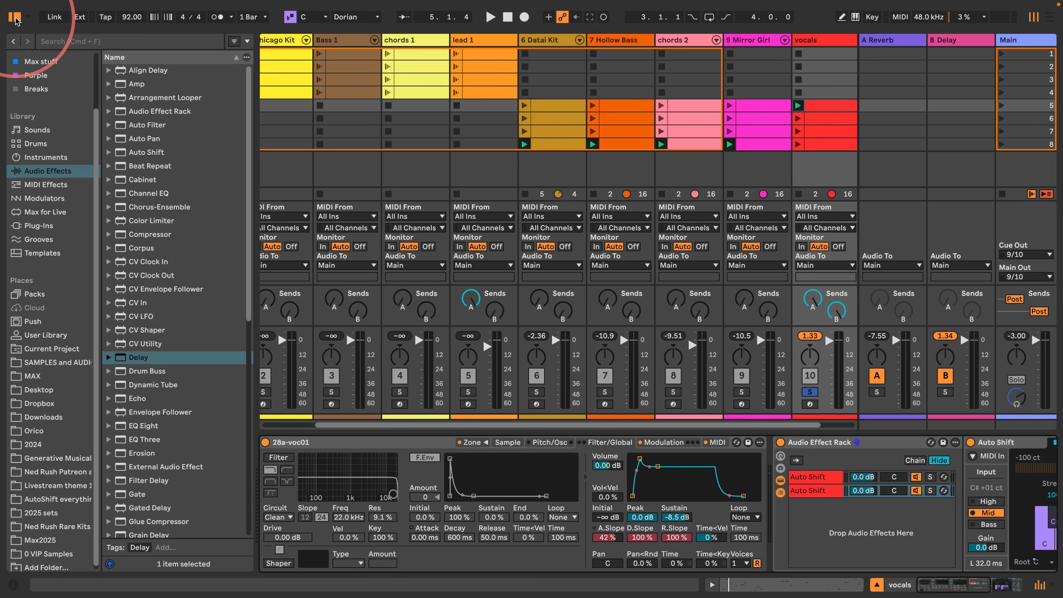
left_click(33, 185)
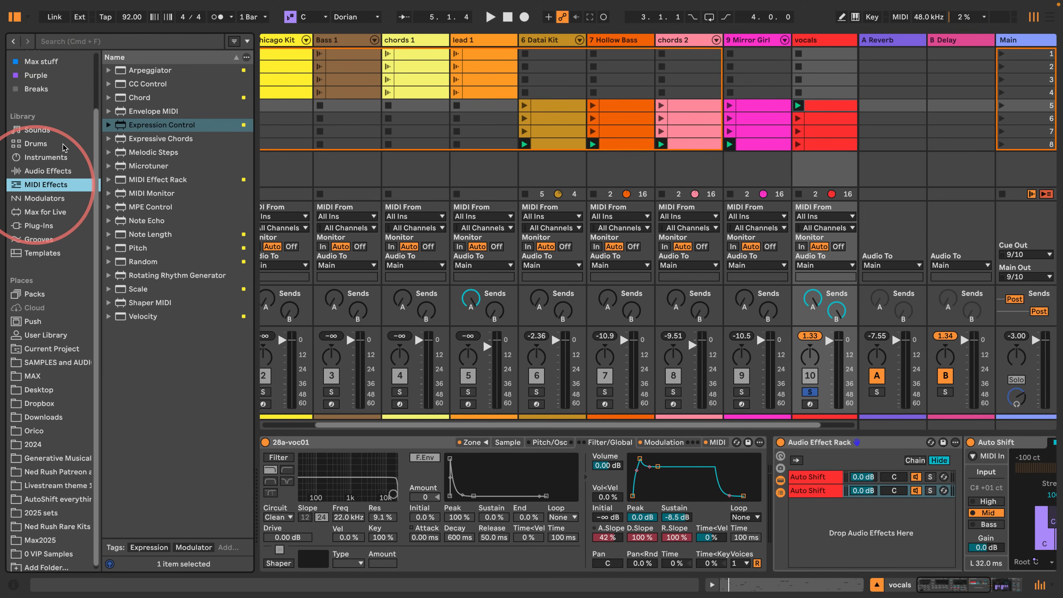
scroll(639, 434, "right", 3)
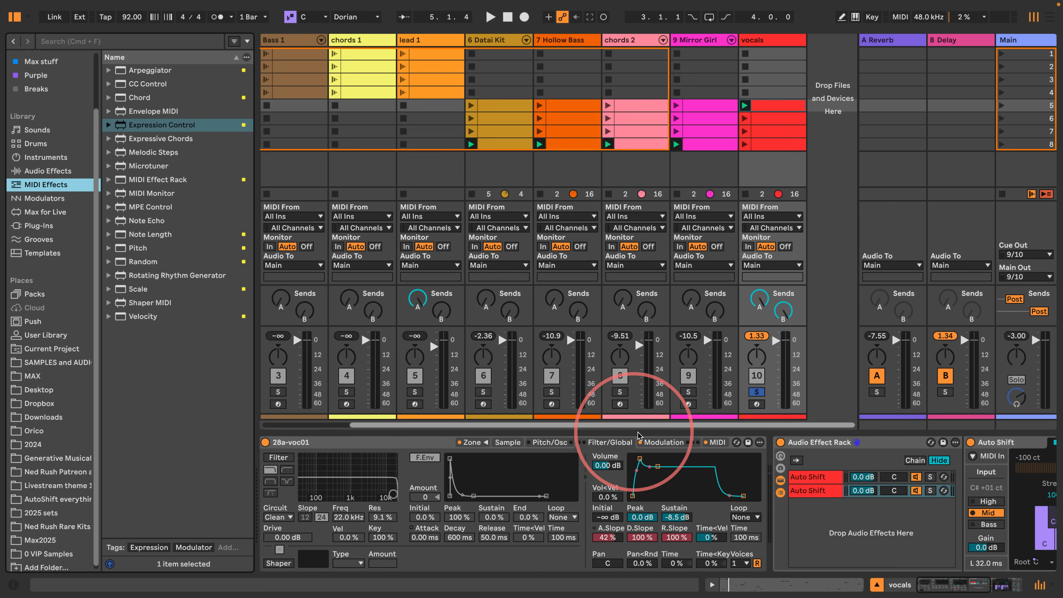
left_click_drag(139, 98, 829, 119)
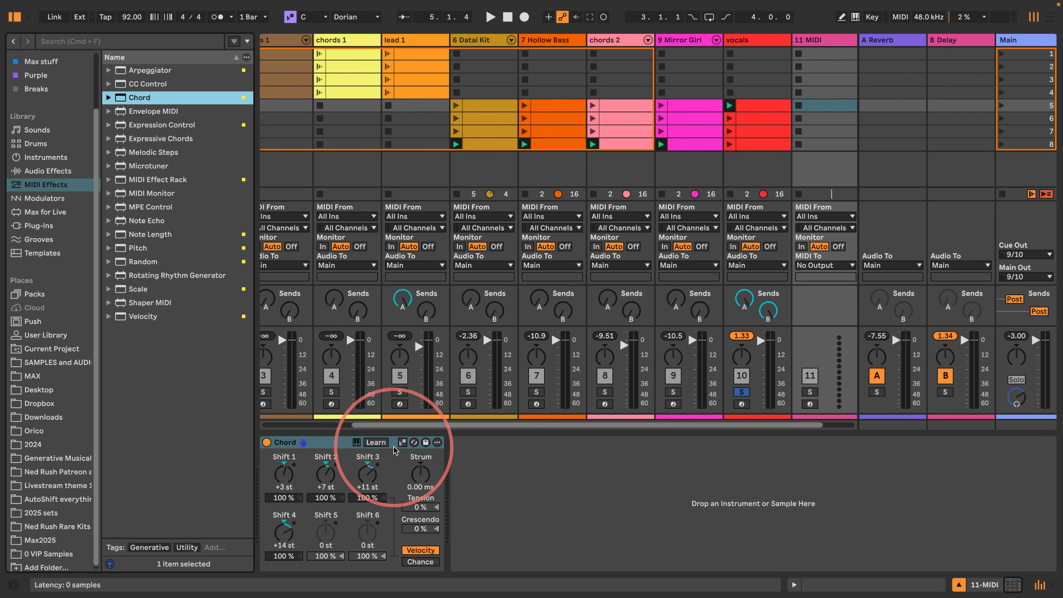
- Make Chord follow the current scale, try Shift 1 at +1 sd and reset it to 0 sd
left_click(403, 442)
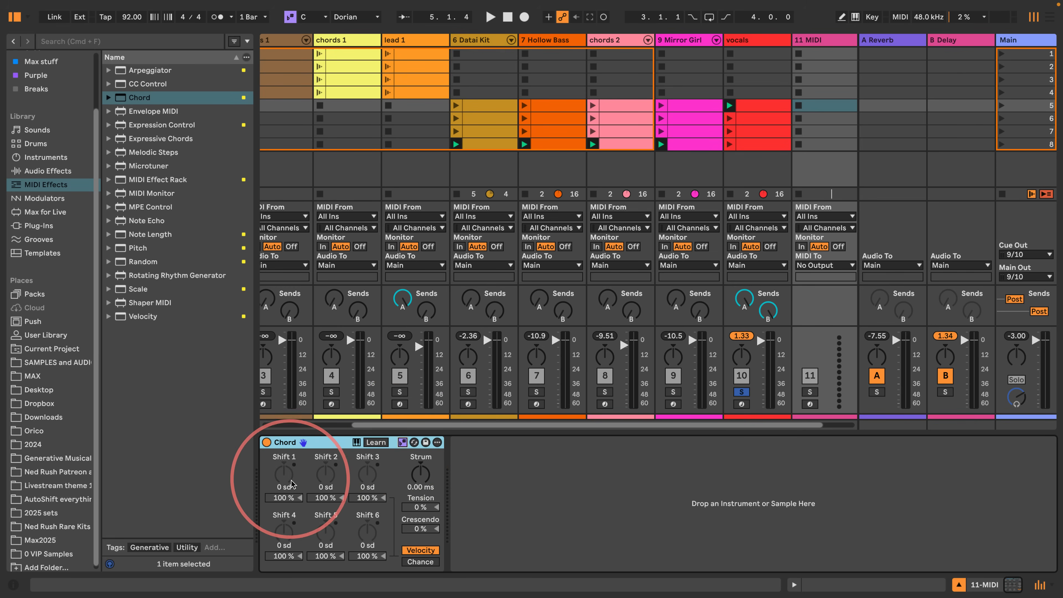
left_click(282, 477)
key("Up")
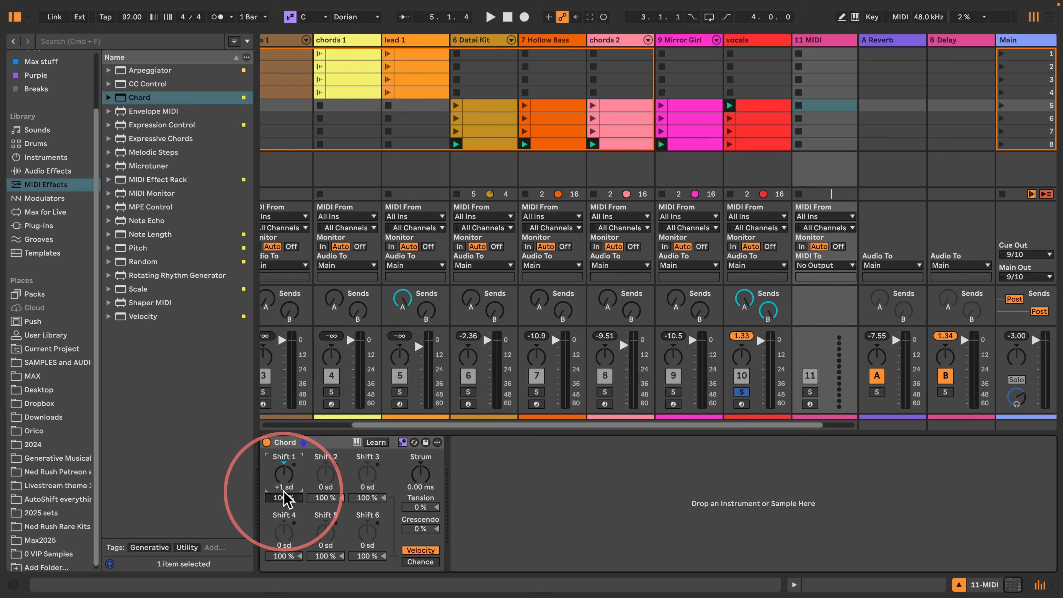
double_click(282, 474)
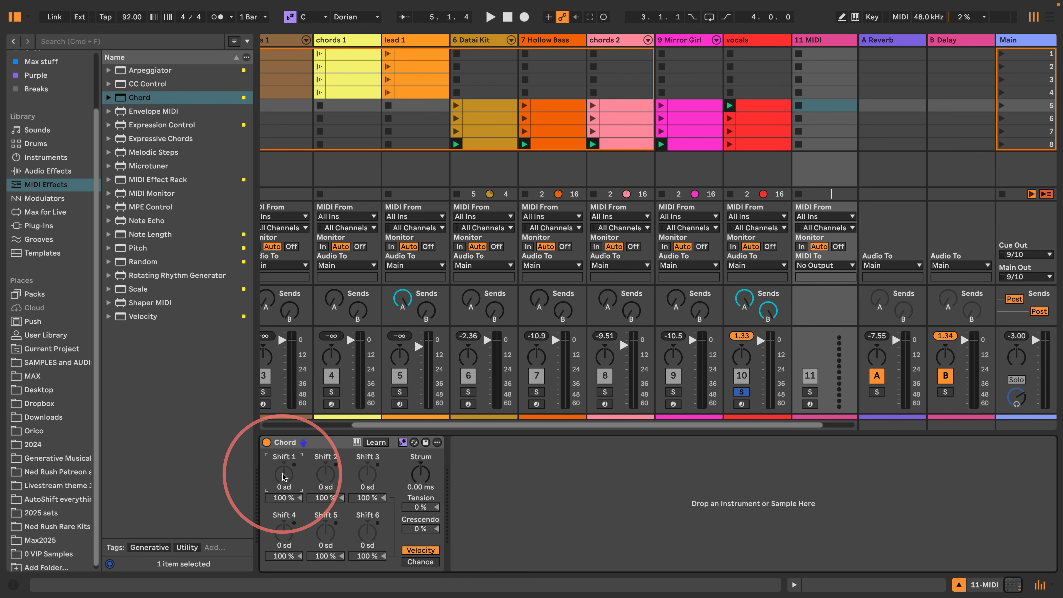
- Insert a scene below scene 8, create an empty clip there on the new MIDI track and view its scale choices
left_click(819, 161)
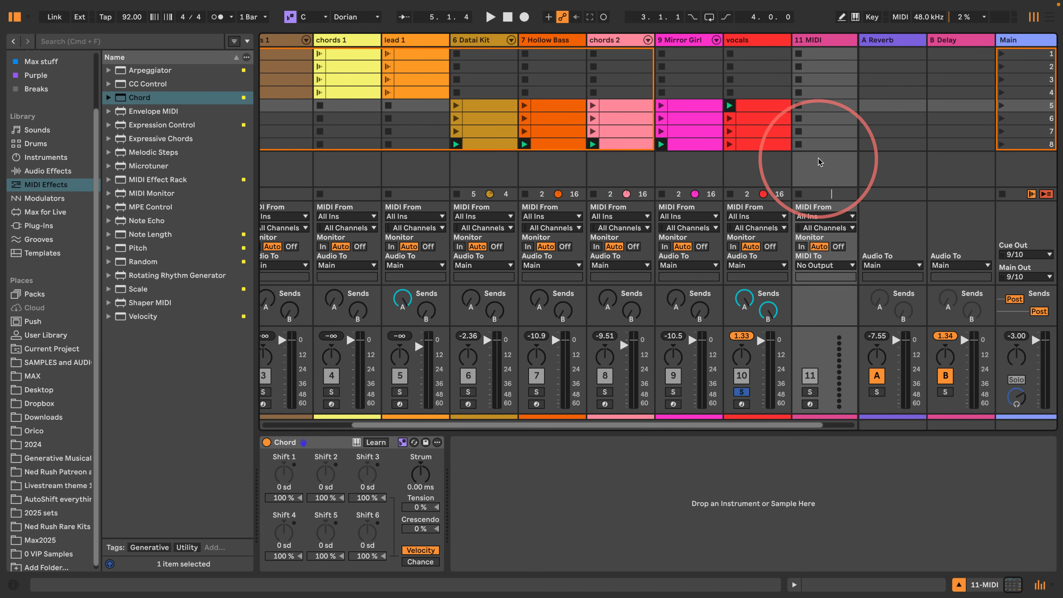
left_click(1016, 145)
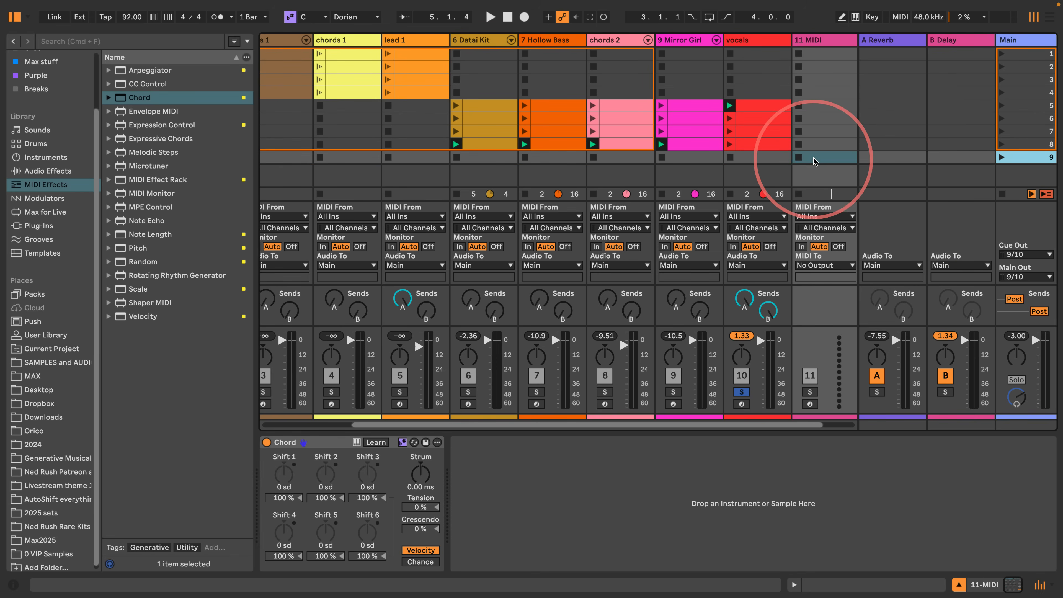
double_click(813, 158)
left_click(325, 354)
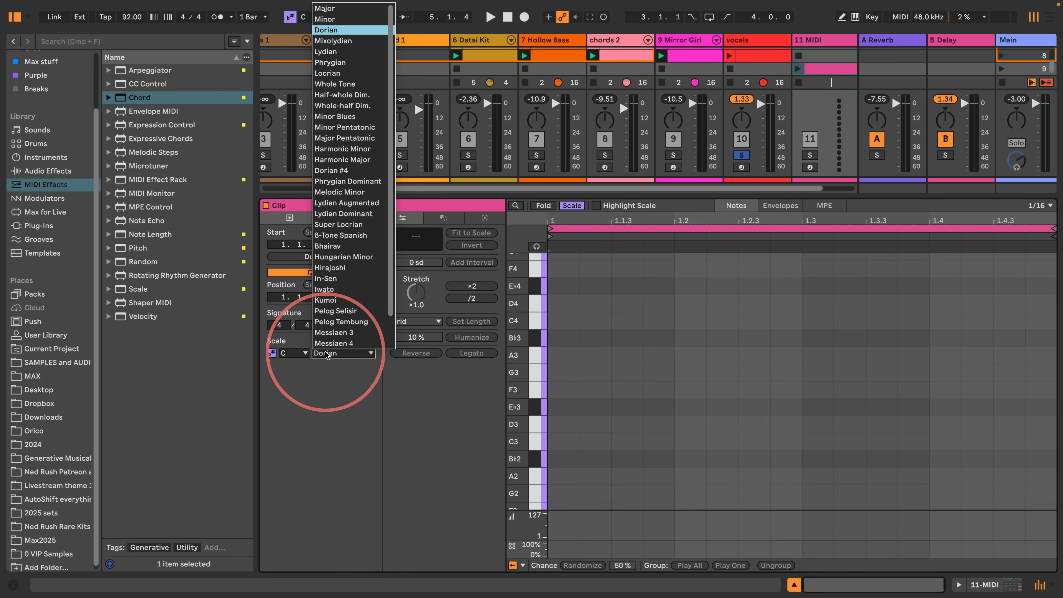
left_click(336, 10)
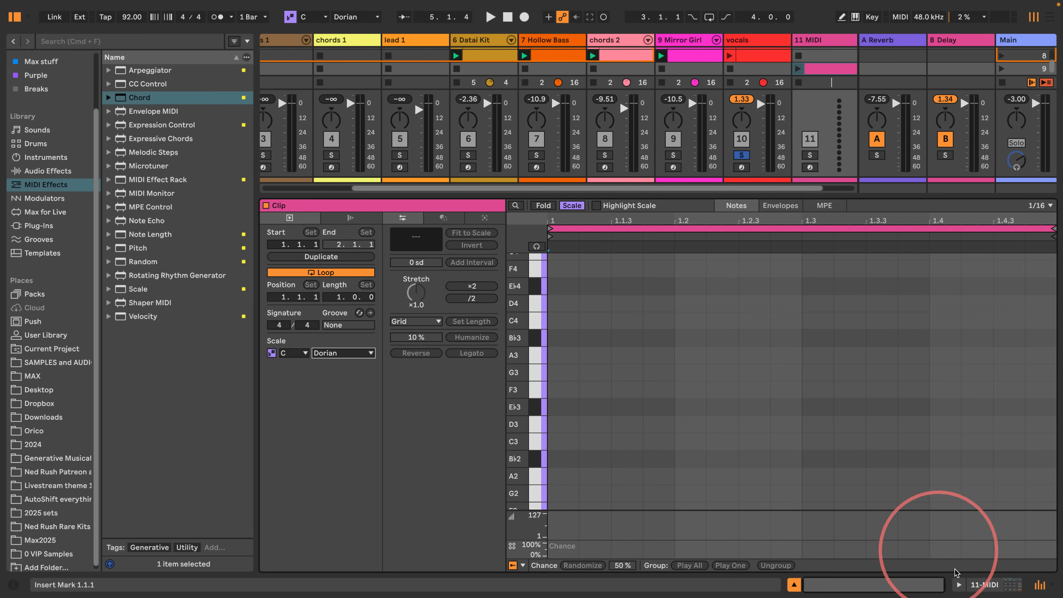
- Return to the new track's devices, set Chord's Shift 1 to +2 sd and turn off its scale awareness
left_click(980, 581)
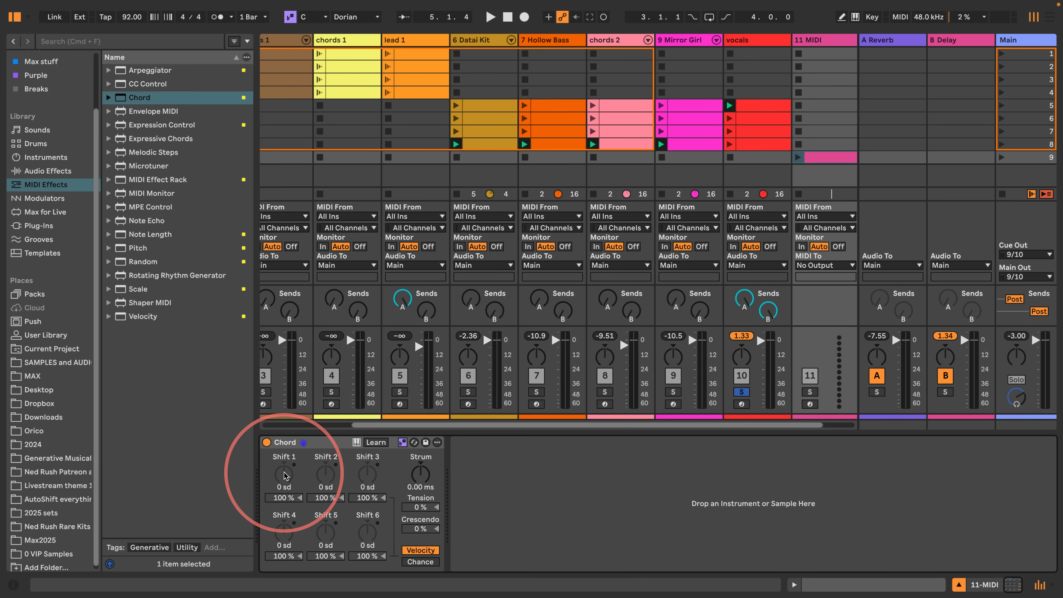
left_click_drag(284, 475, 284, 469)
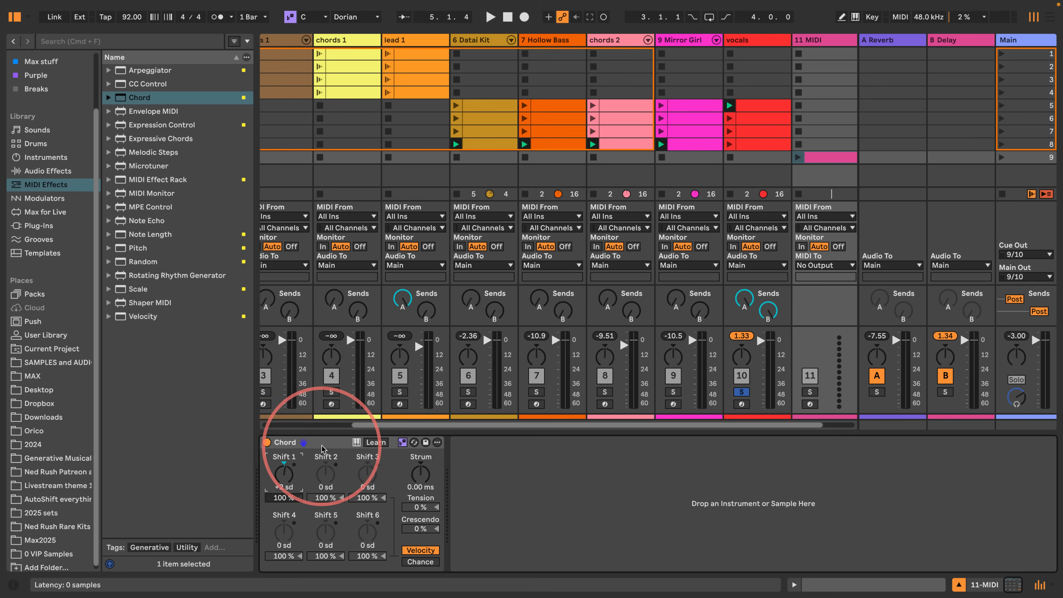
left_click(402, 443)
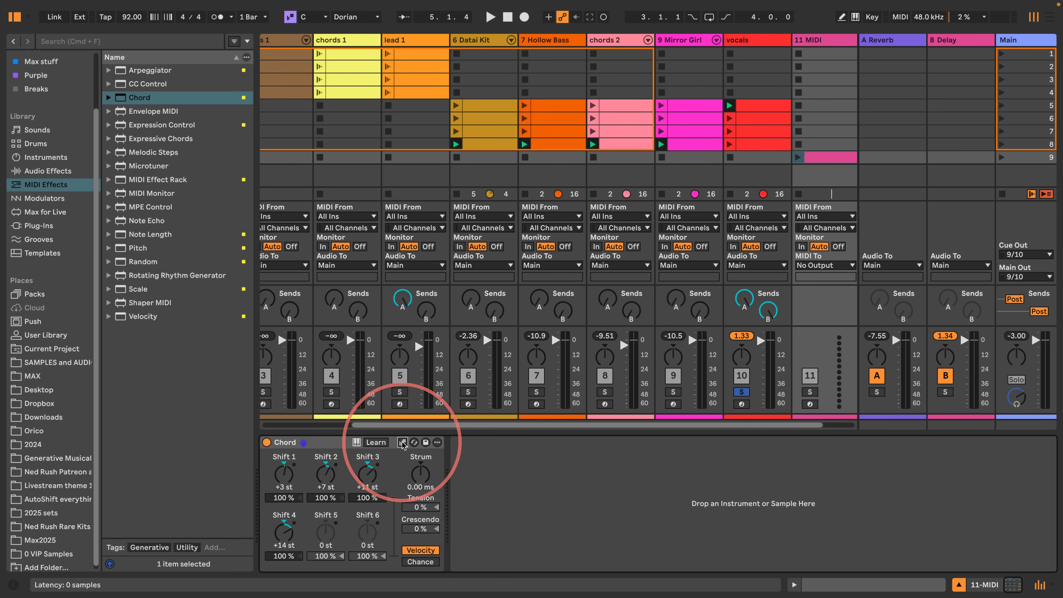
- Insert a Scale effect after Chord that follows the current scale, and reset Chord's Shift 1 to Shift 4 to 0 st
left_click_drag(126, 289, 576, 472)
left_click(586, 442)
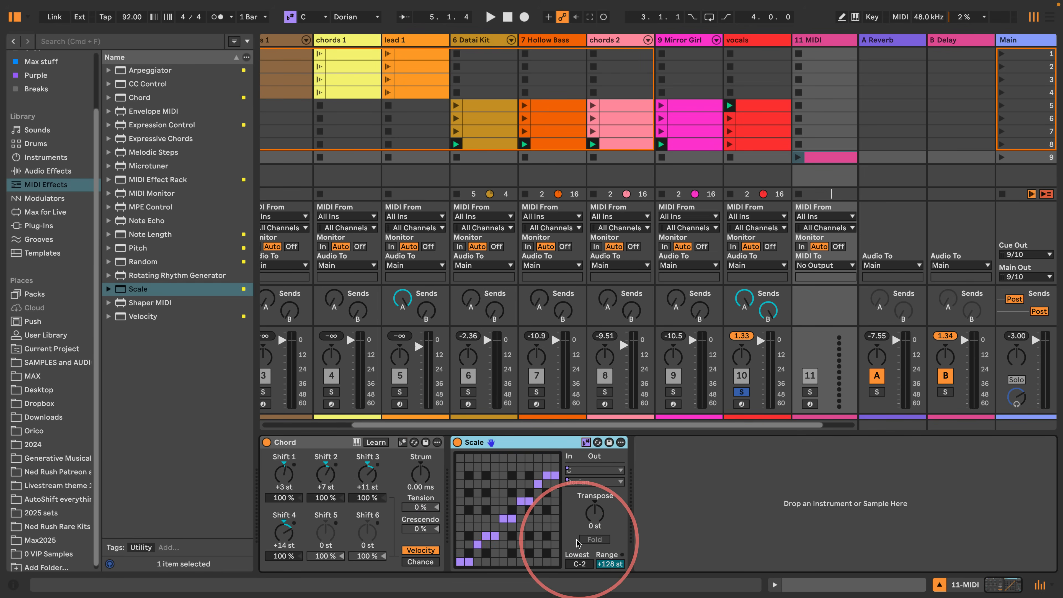
double_click(283, 471)
double_click(329, 472)
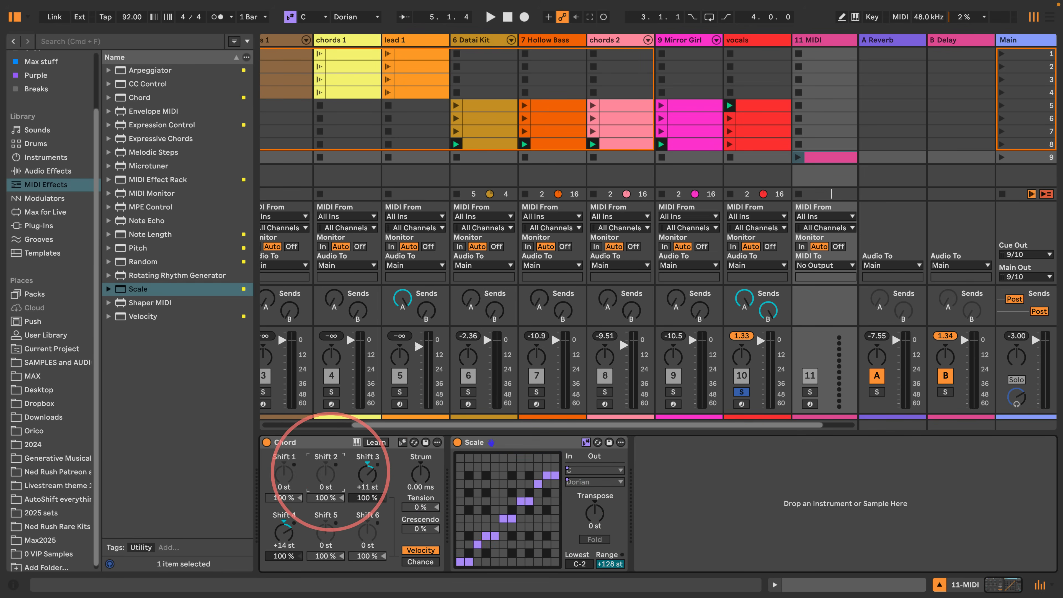
double_click(367, 474)
double_click(285, 533)
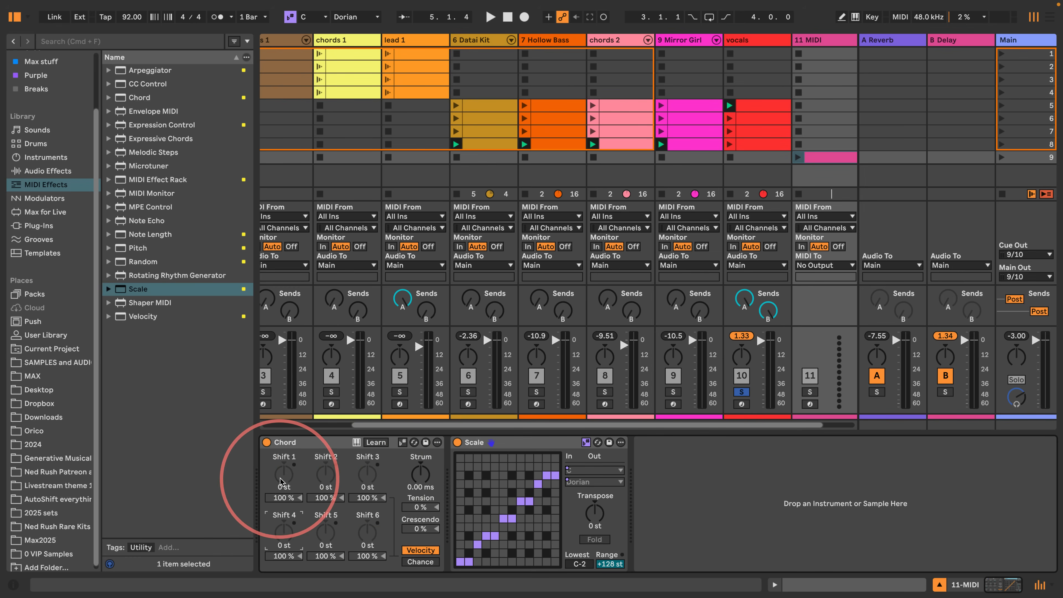
- Try Chord's Shift 1 at +4 st and delete the demonstration MIDI track
left_click_drag(281, 478, 304, 512)
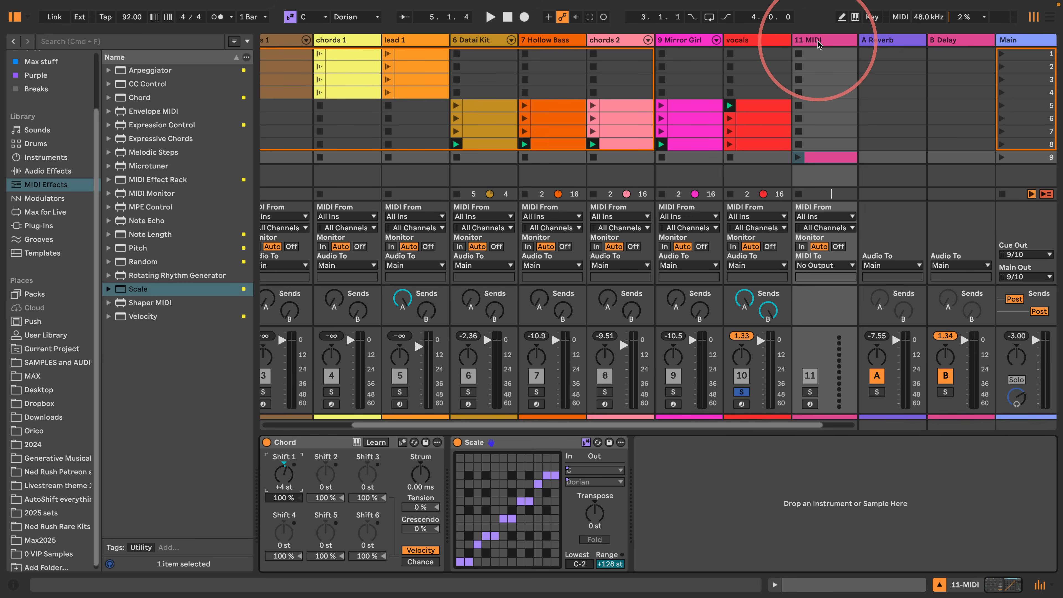
key("Delete")
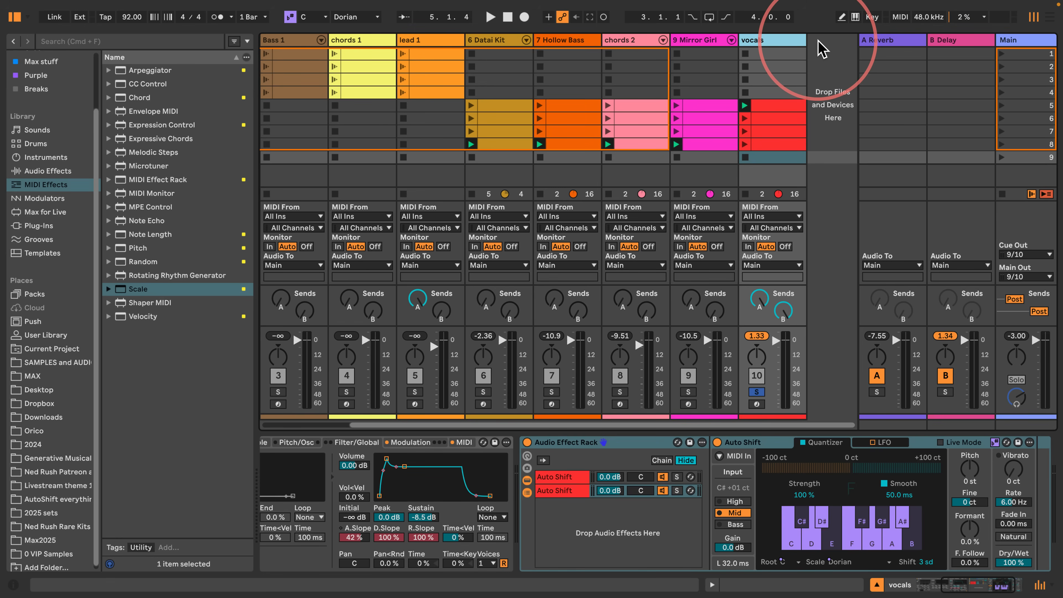
- Play the soloed vocals, raise the duplicated Auto Shift's Shift to 5 sd and stop playback
key("space")
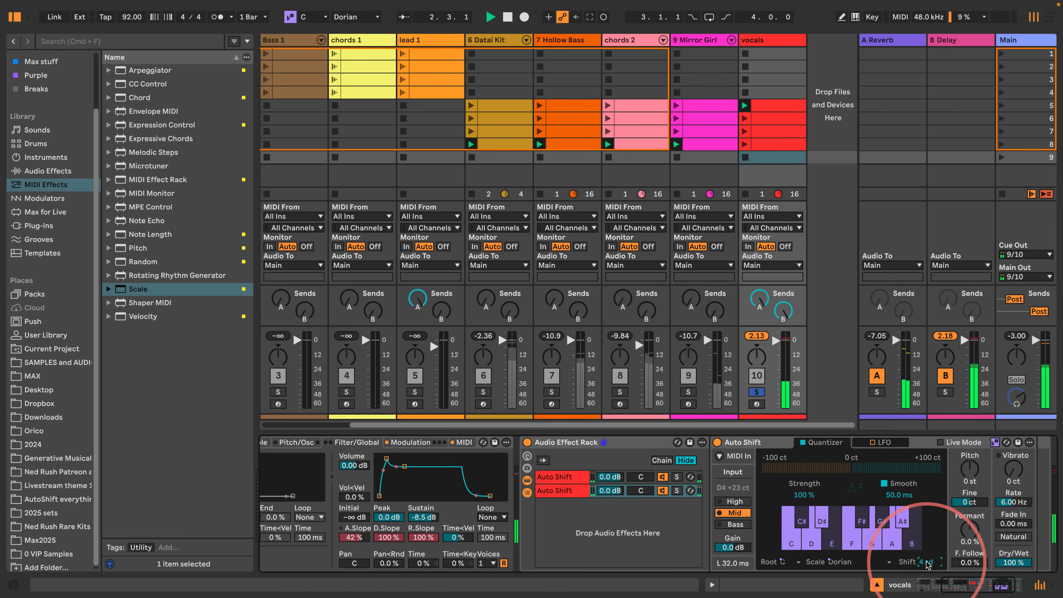
key("Up")
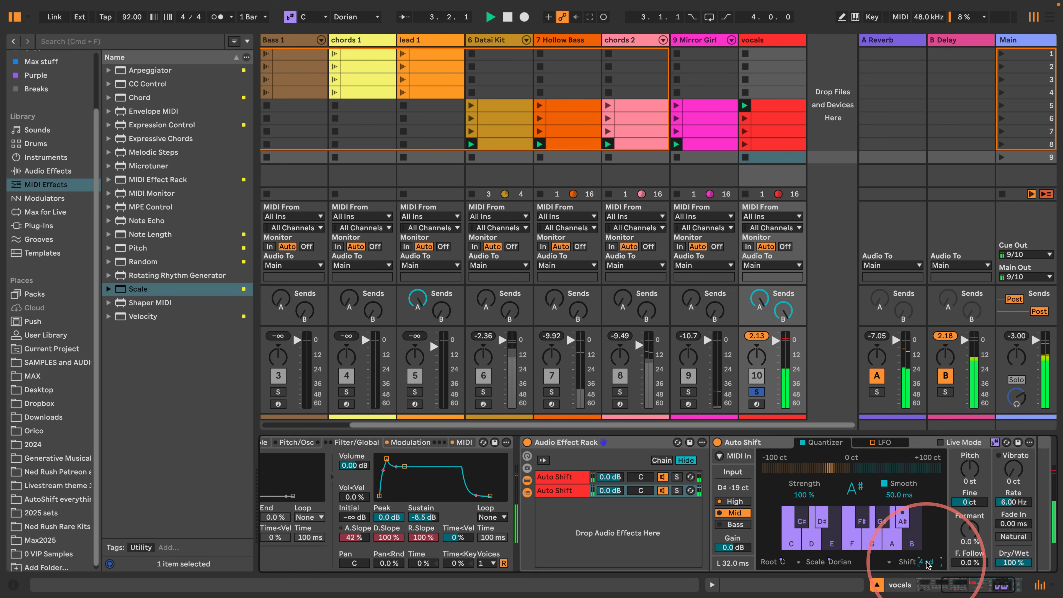
key("Up")
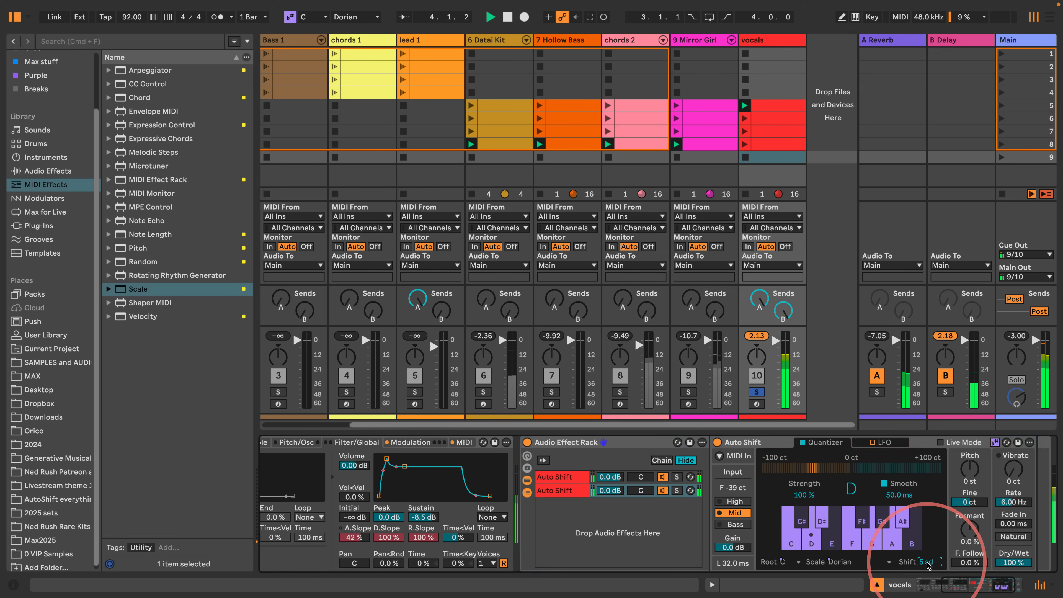
key("space")
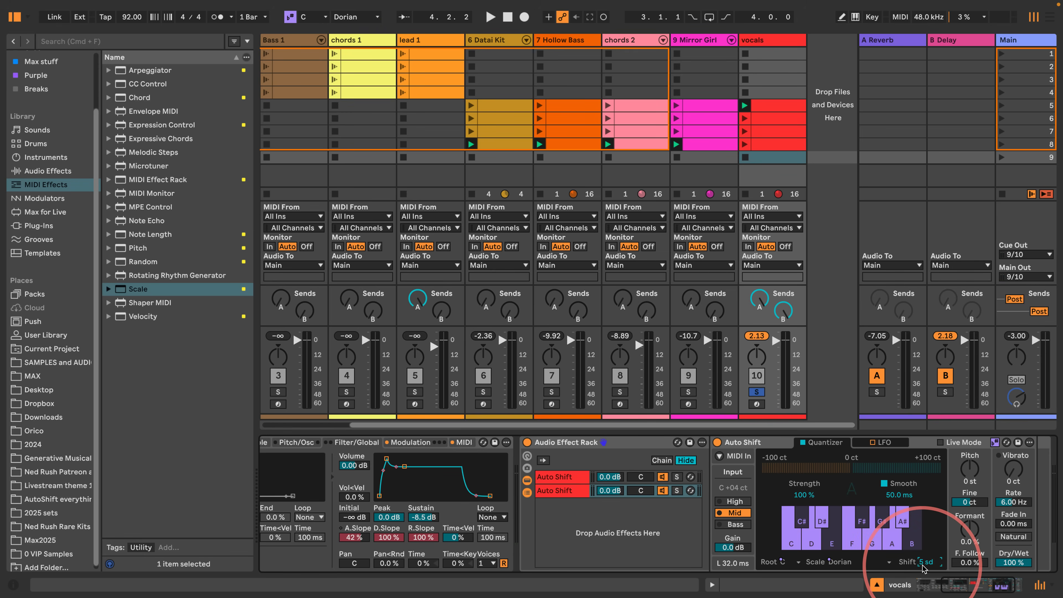
- Audition the soloed harmonized vocals, unsolo the vocals track and play the full mix on scenes 5 and 7
key("space")
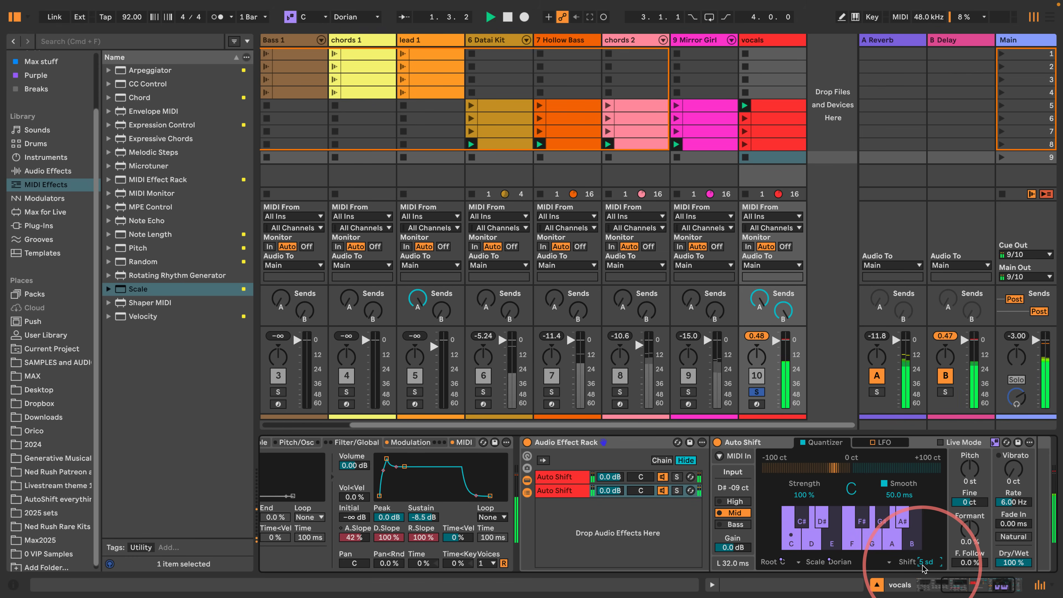
key("space")
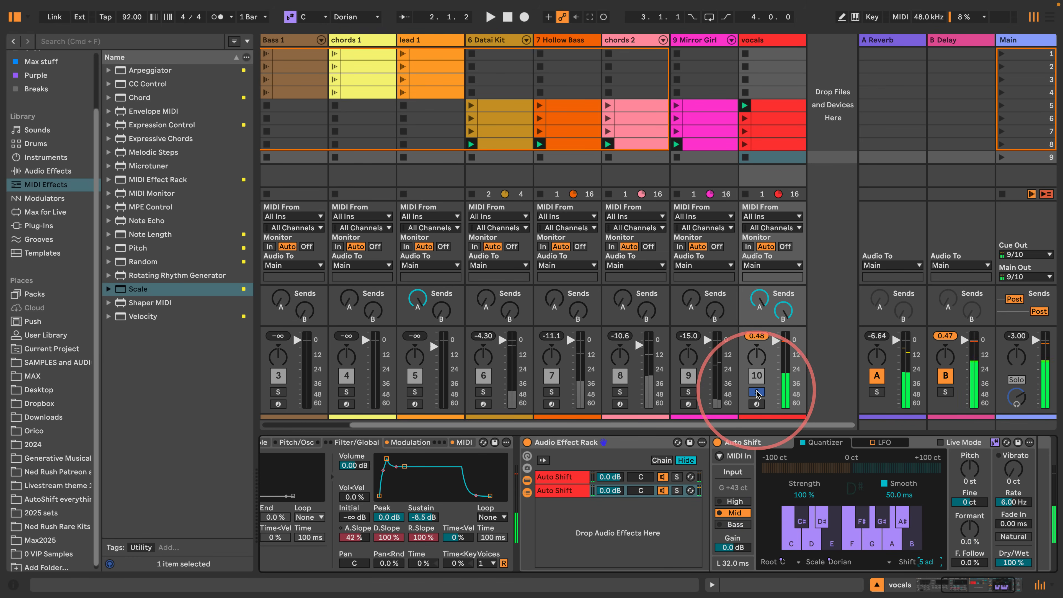
left_click(758, 392)
left_click(1001, 105)
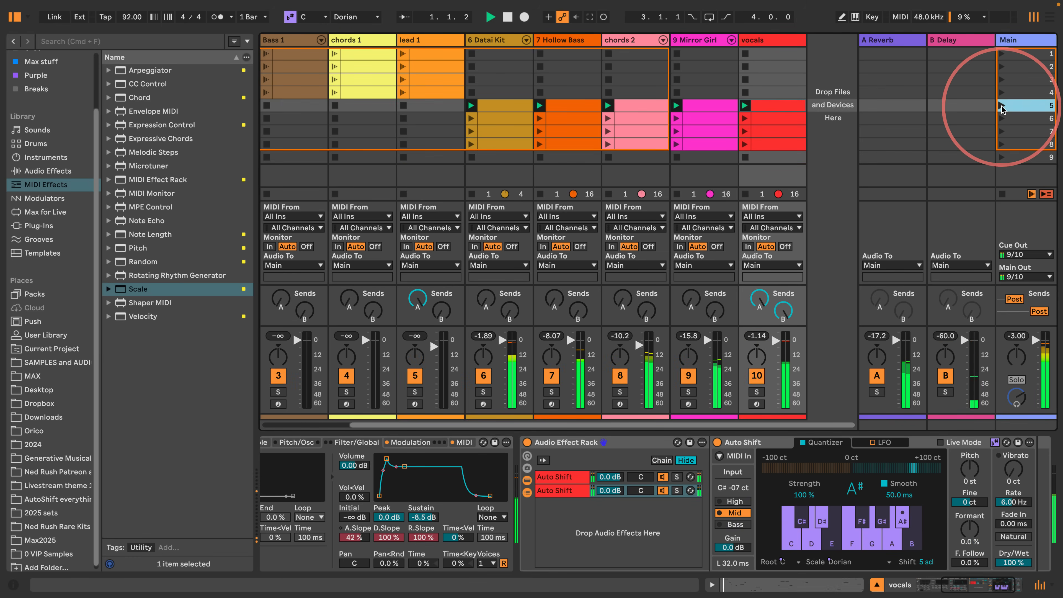
left_click(859, 285)
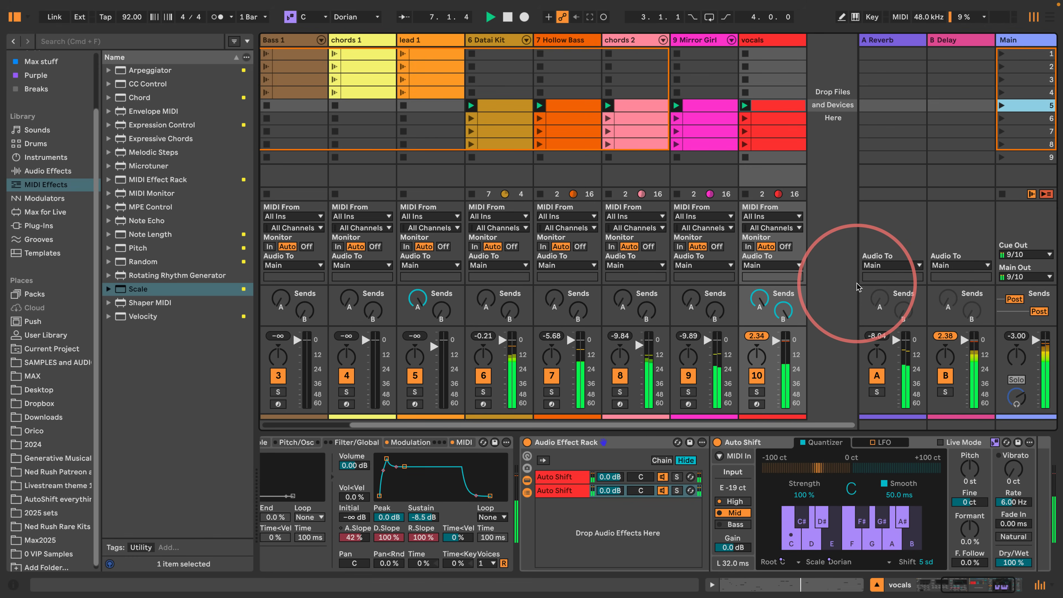
left_click(1002, 132)
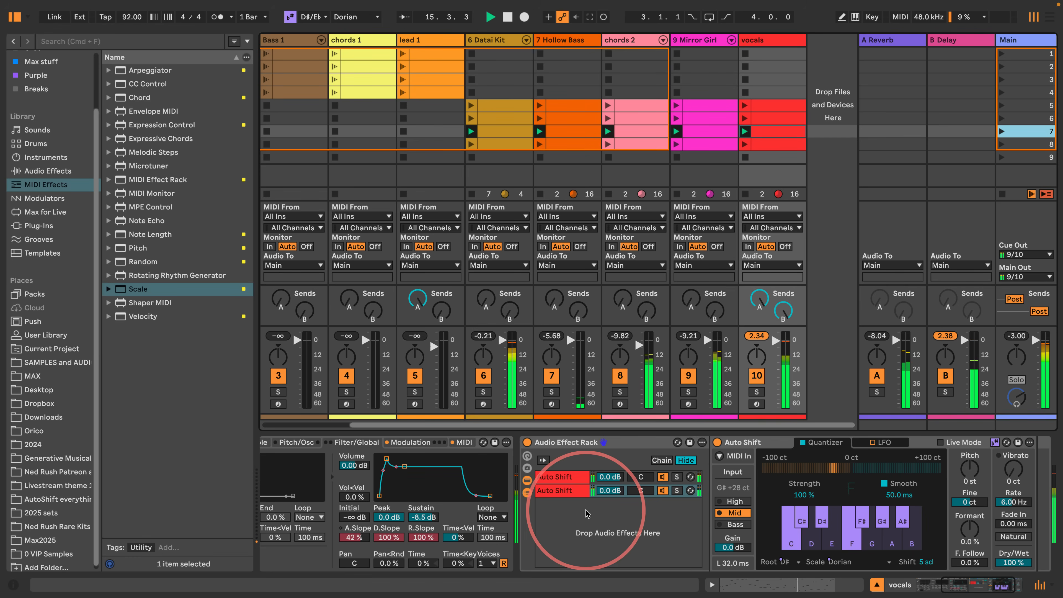
key("space")
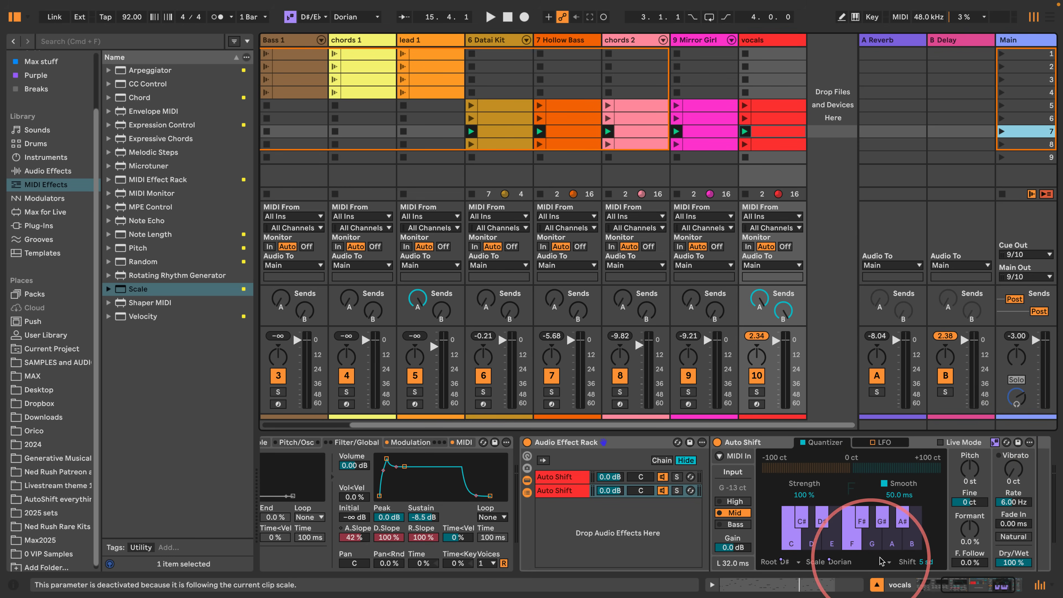
- Compare the Auto Shift devices in the rack's first and second chains and briefly replay the scene
left_click(569, 477)
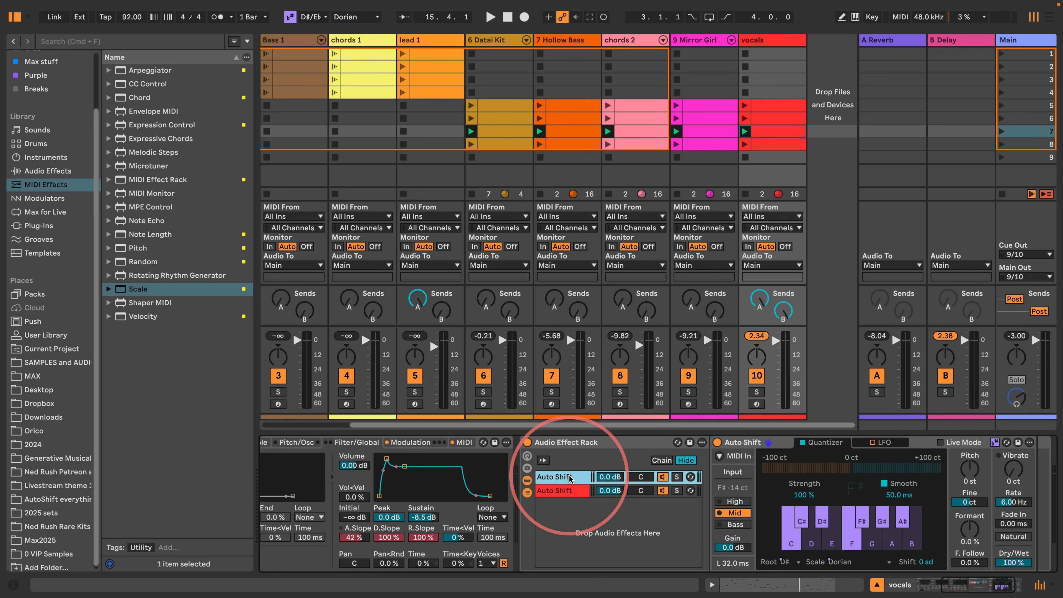
left_click(561, 489)
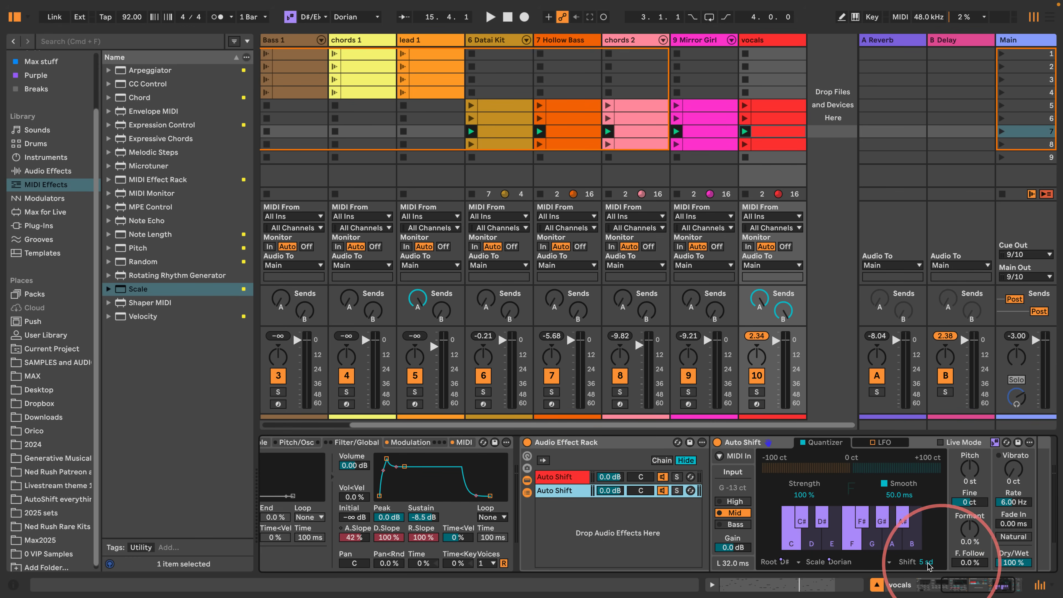
key("space")
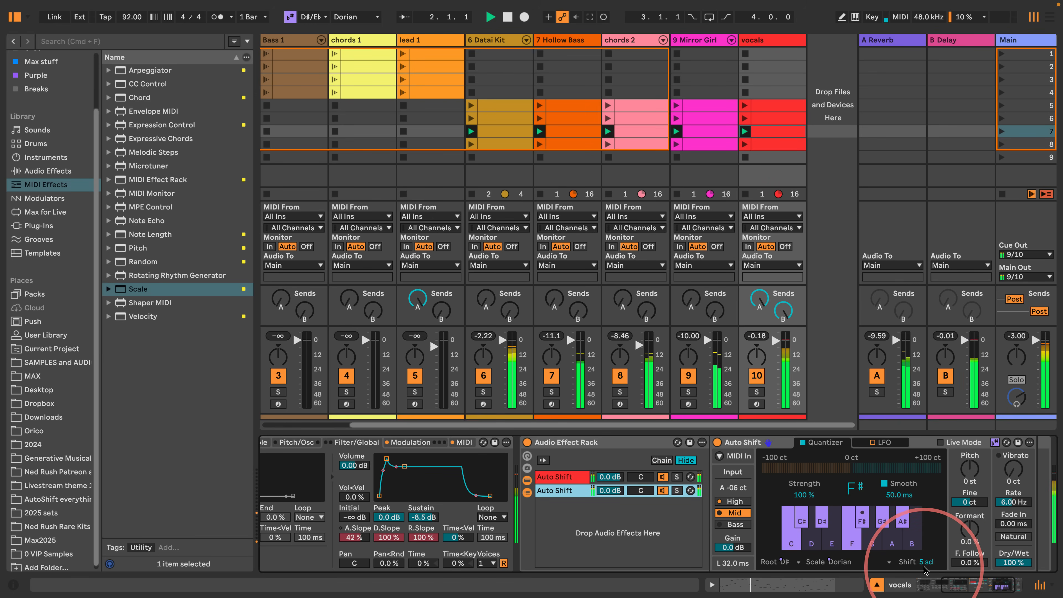
key("space")
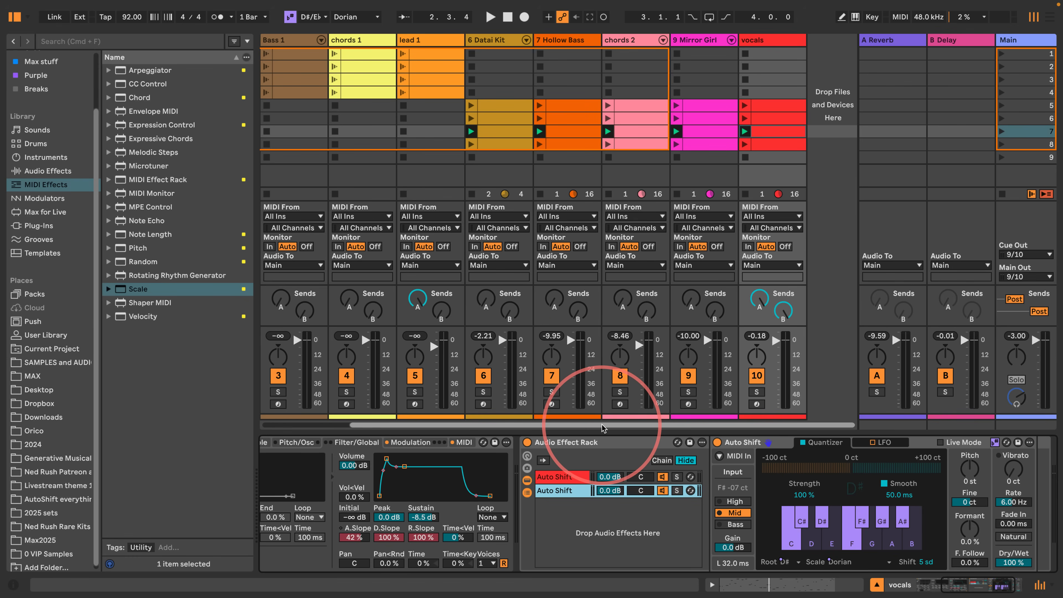
key("ctrl+super+space")
scroll(536, 324, "down", 15)
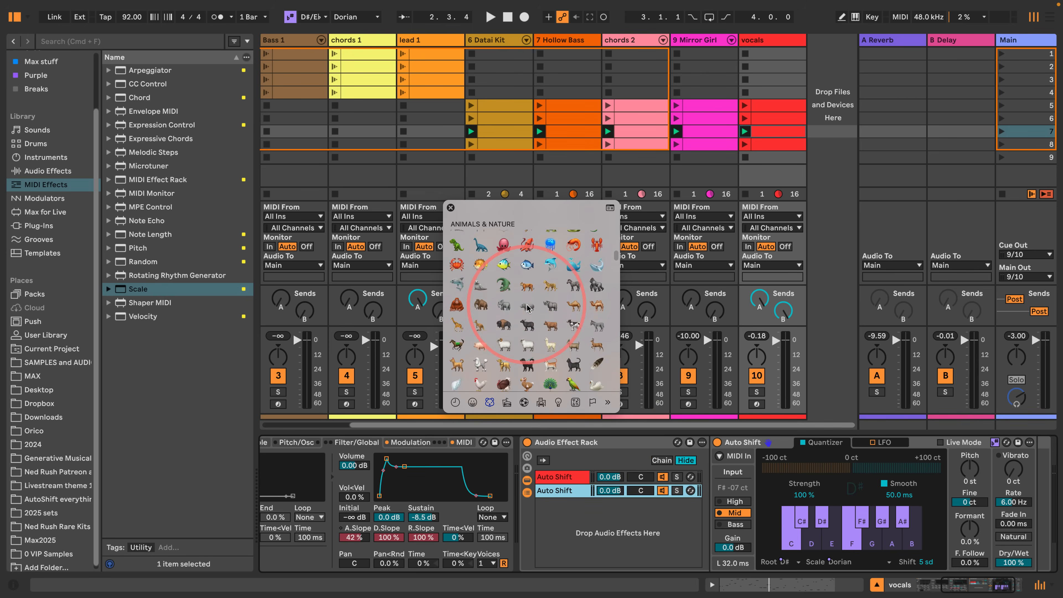
scroll(536, 323, "down", 15)
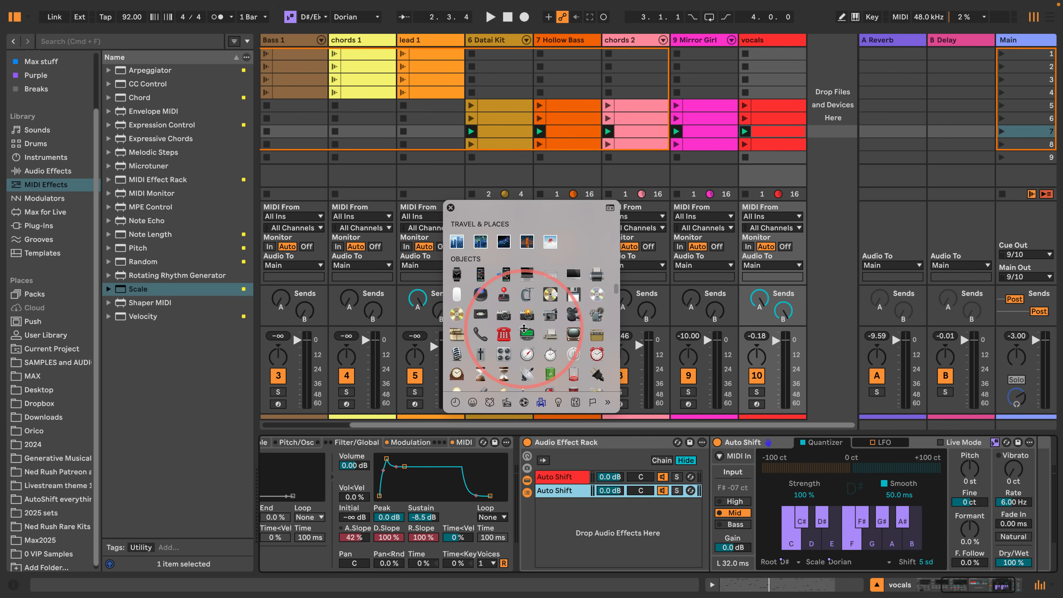
scroll(536, 332, "down", 15)
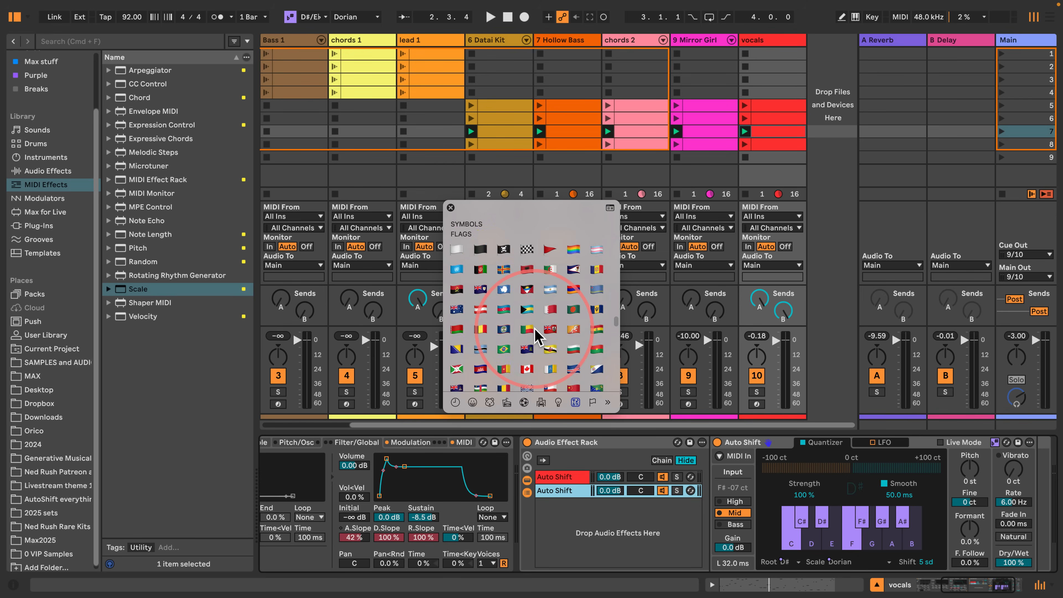
scroll(537, 336, "down", 15)
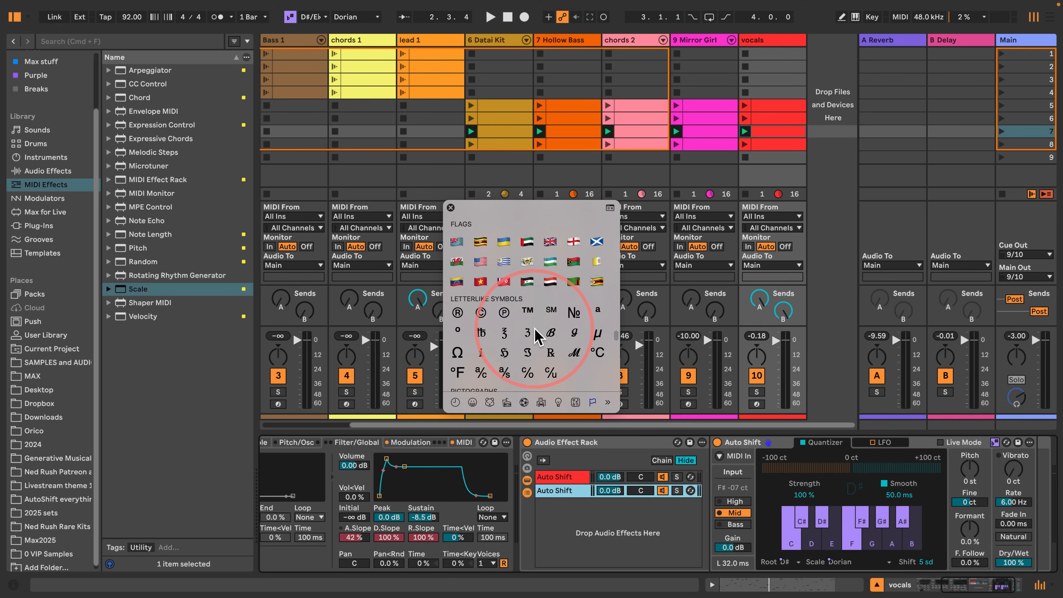
scroll(536, 333, "up", 5)
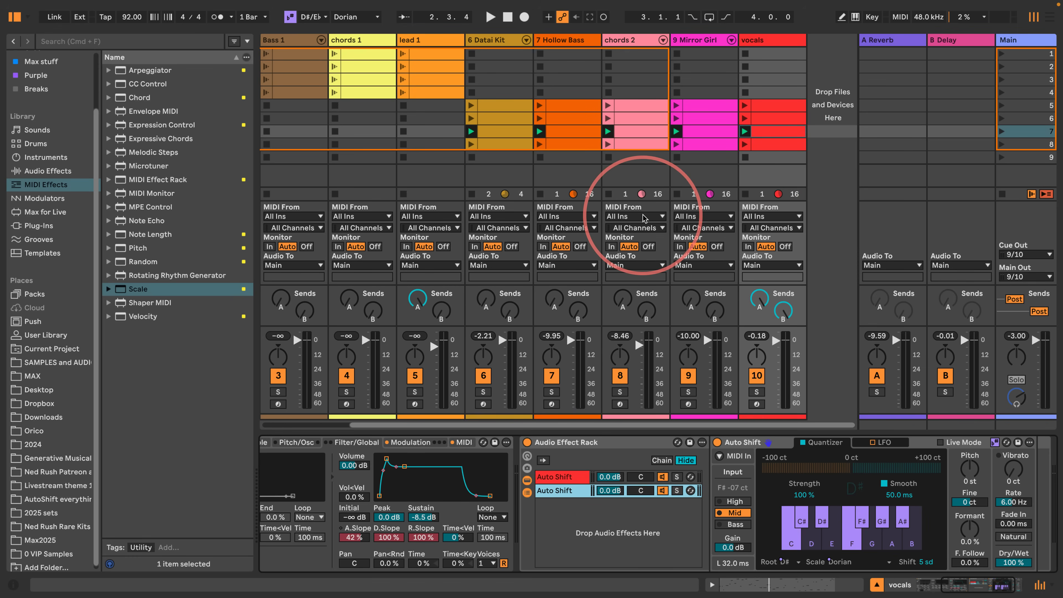
- Narrow the browser, then collect all and save the set, copying files from elsewhere, other Projects, User Library and Factory Packs
left_click_drag(258, 185, 149, 204)
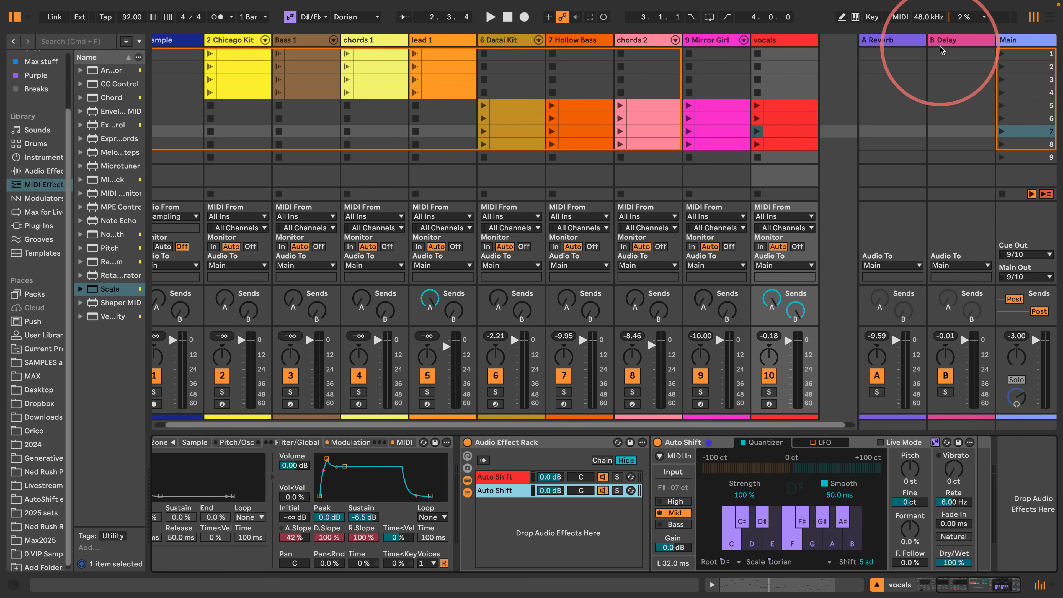
left_click(238, 42)
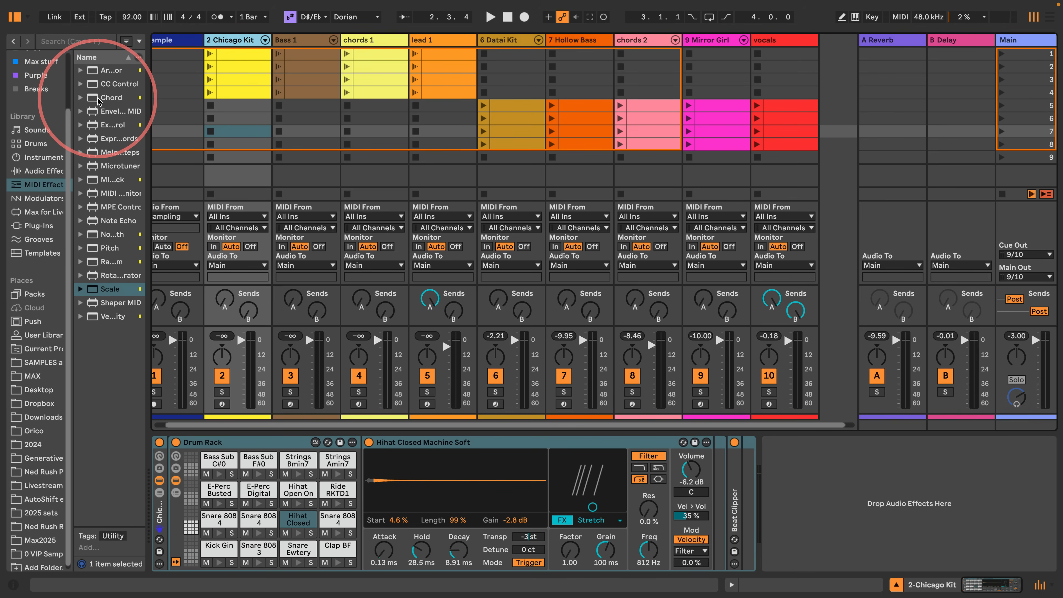
left_click(63, 6)
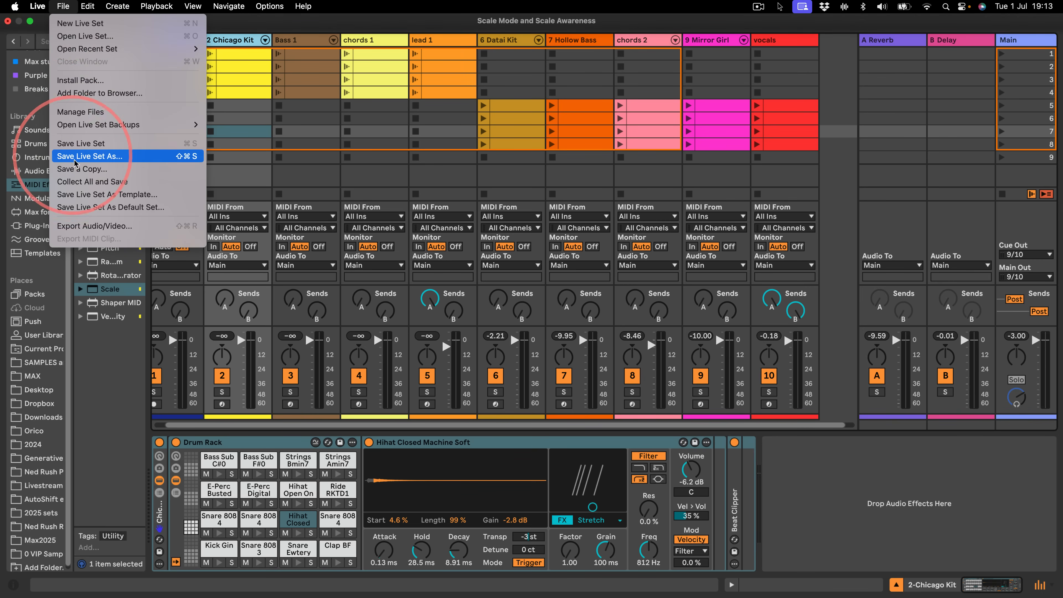
left_click(102, 181)
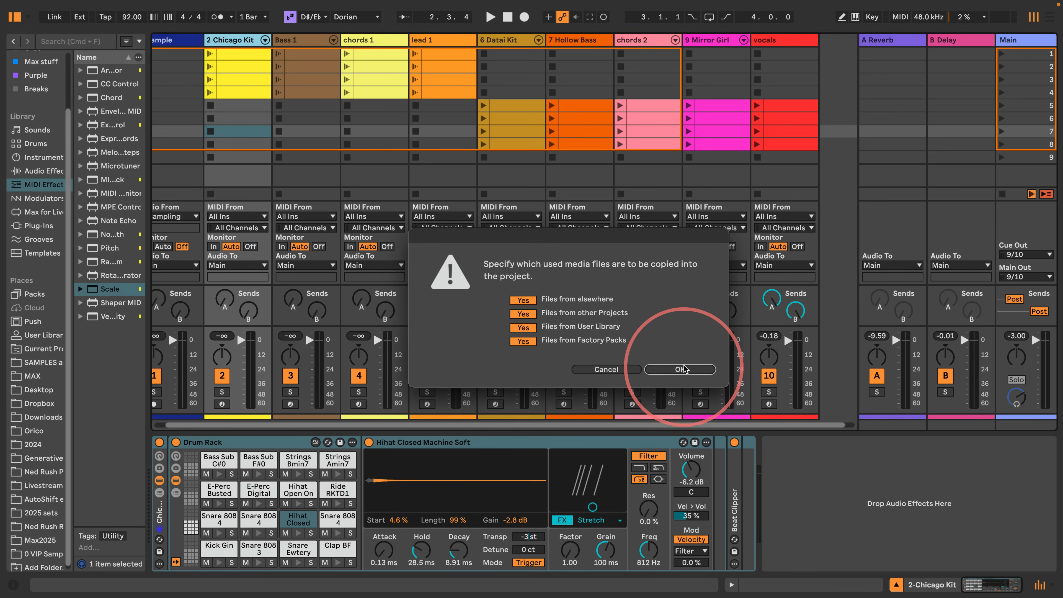
left_click(674, 369)
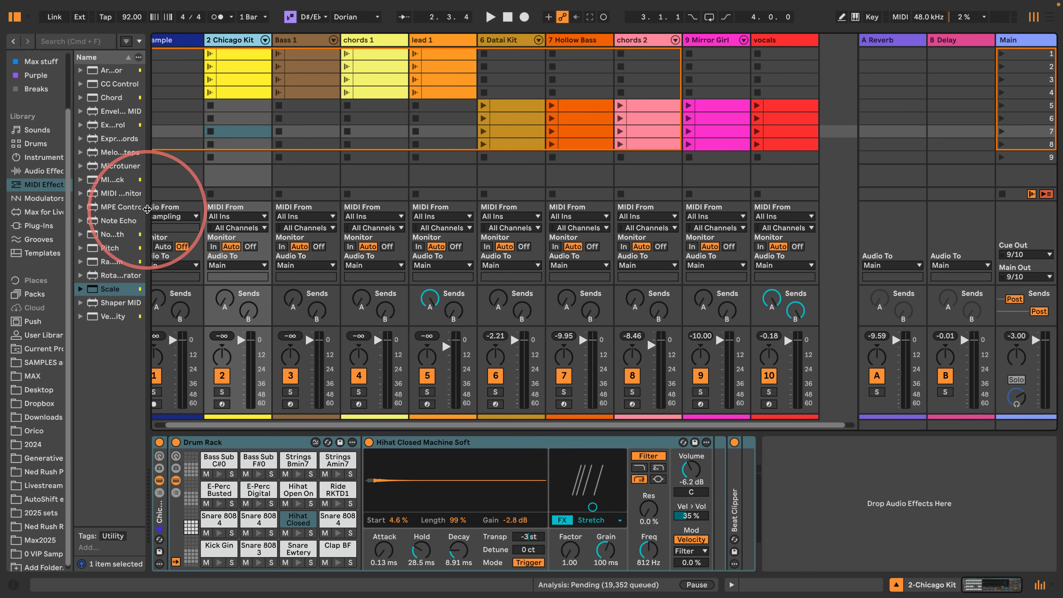
- Narrow the columns of tracks 2 to 10 to free space beside the vocals track
mouse_move(148, 209)
left_mouse_down()
mouse_move(163, 210)
mouse_move(150, 211)
left_mouse_up()
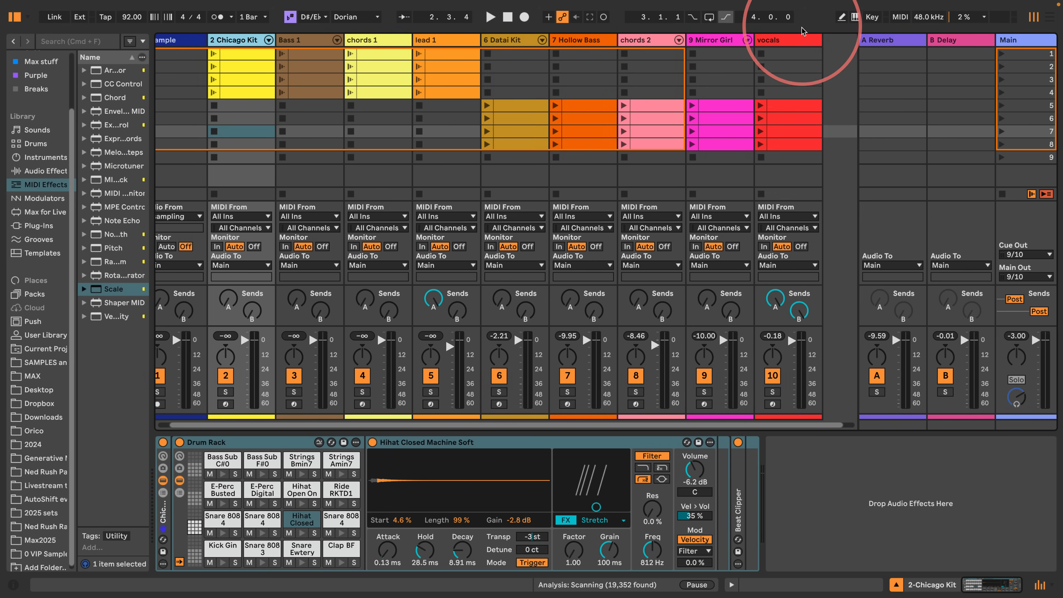
left_click(799, 42, "shift")
left_click_drag(822, 44, 783, 49)
left_click(573, 119)
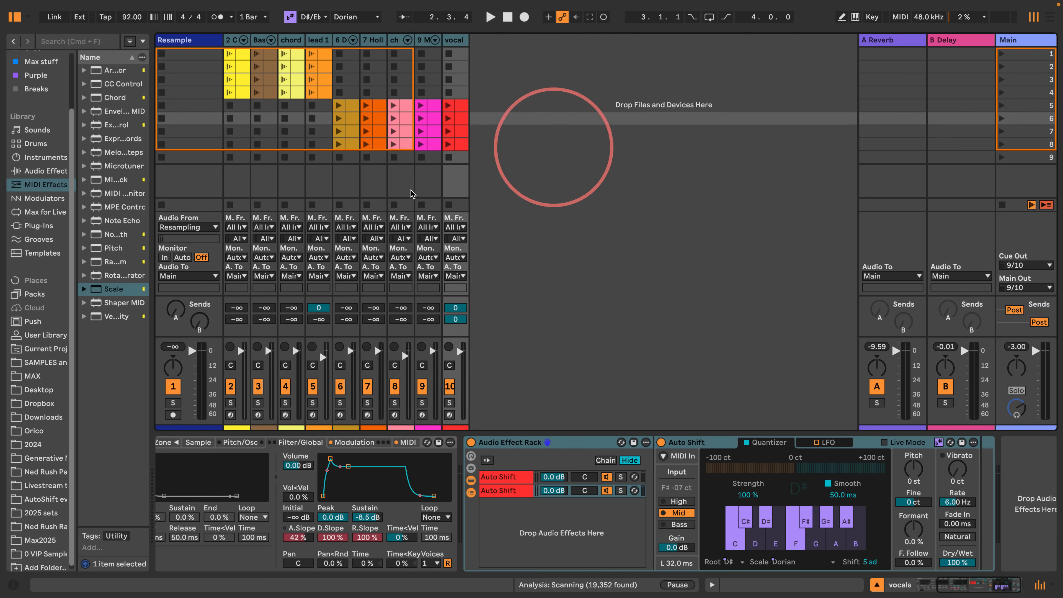
- Widen the browser and add an empty Drum Rack from the Drums library on a new MIDI track after vocals
left_click(28, 144)
left_click_drag(151, 155, 243, 166)
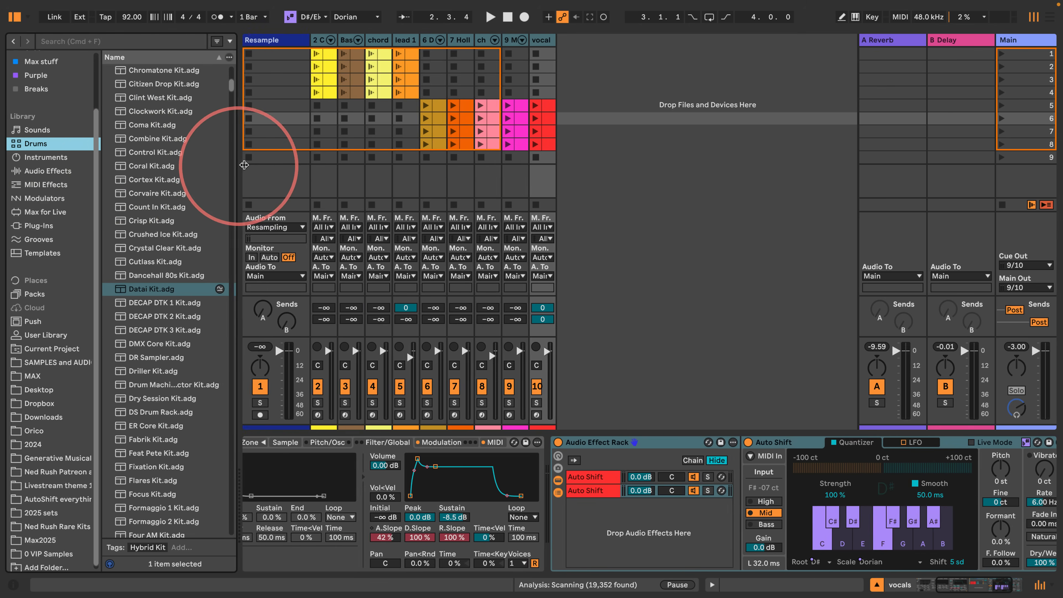
scroll(176, 238, "up", 10)
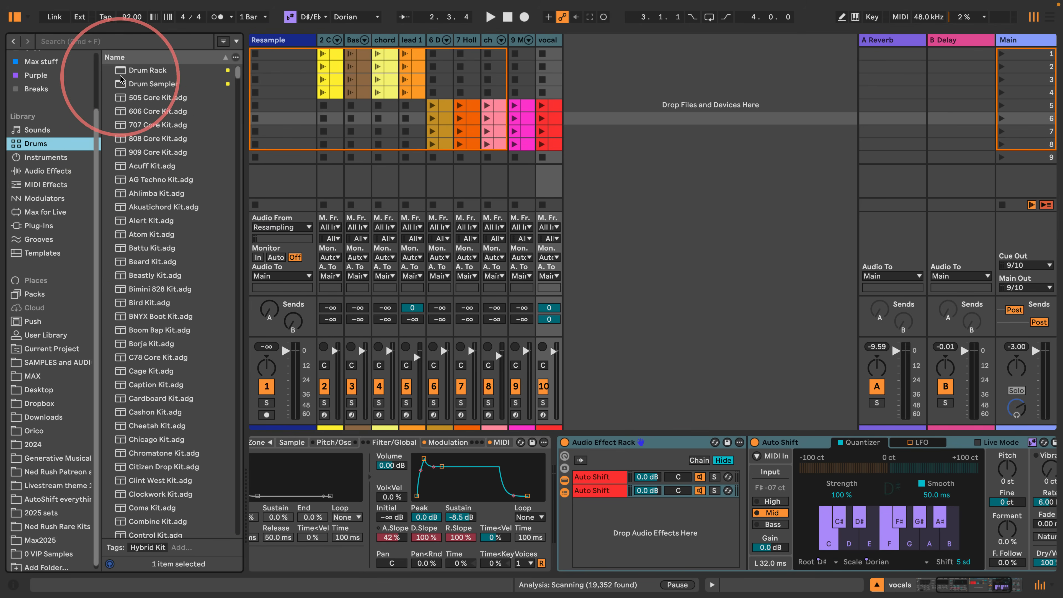
left_click_drag(143, 70, 624, 119)
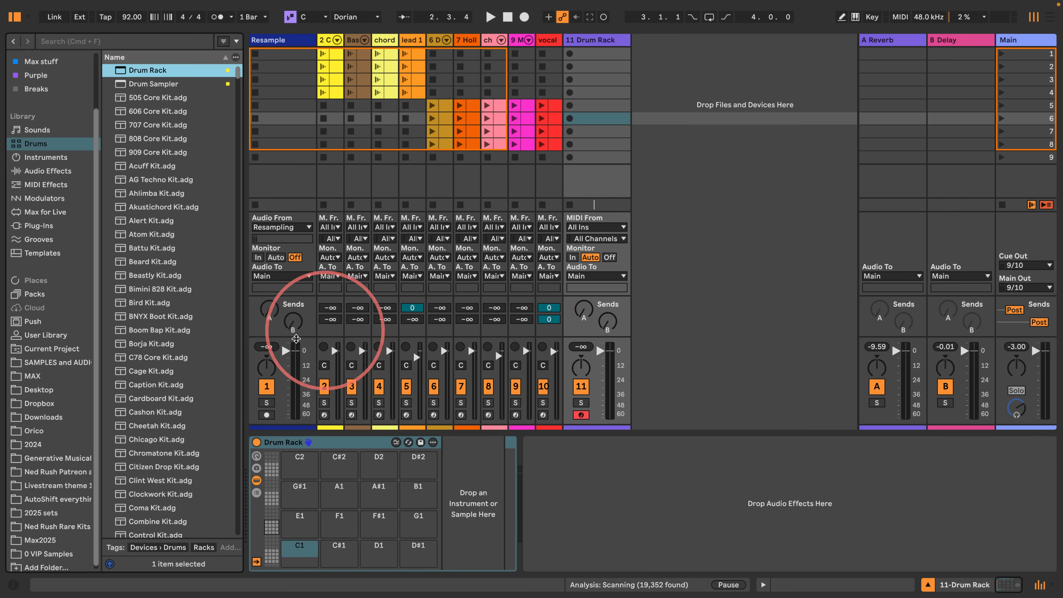
- Browse the samples folder in Places and expand its Kicks folder
scroll(27, 376, "down", 1)
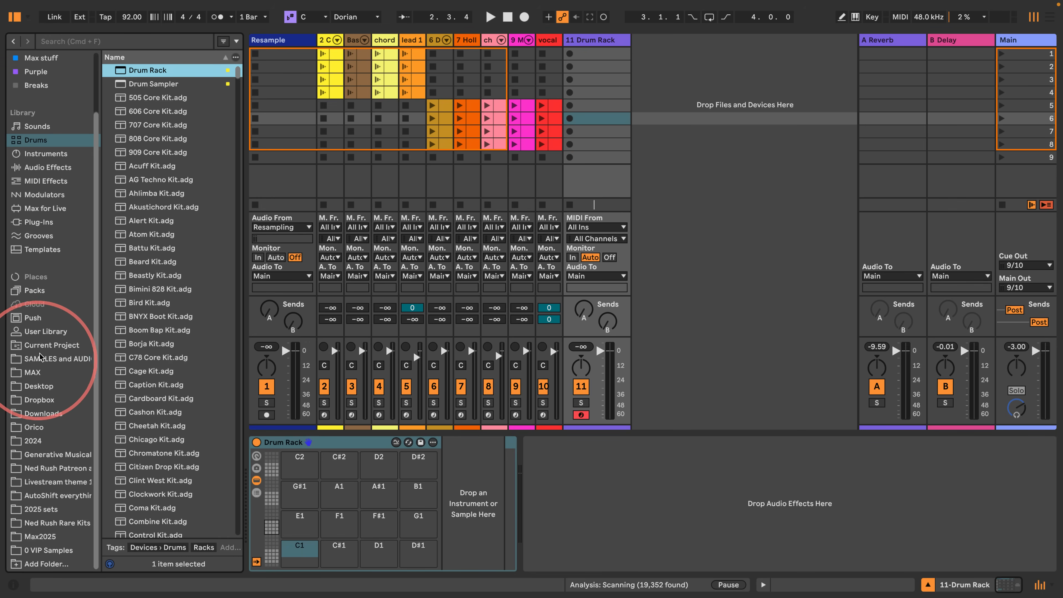
left_click(35, 360)
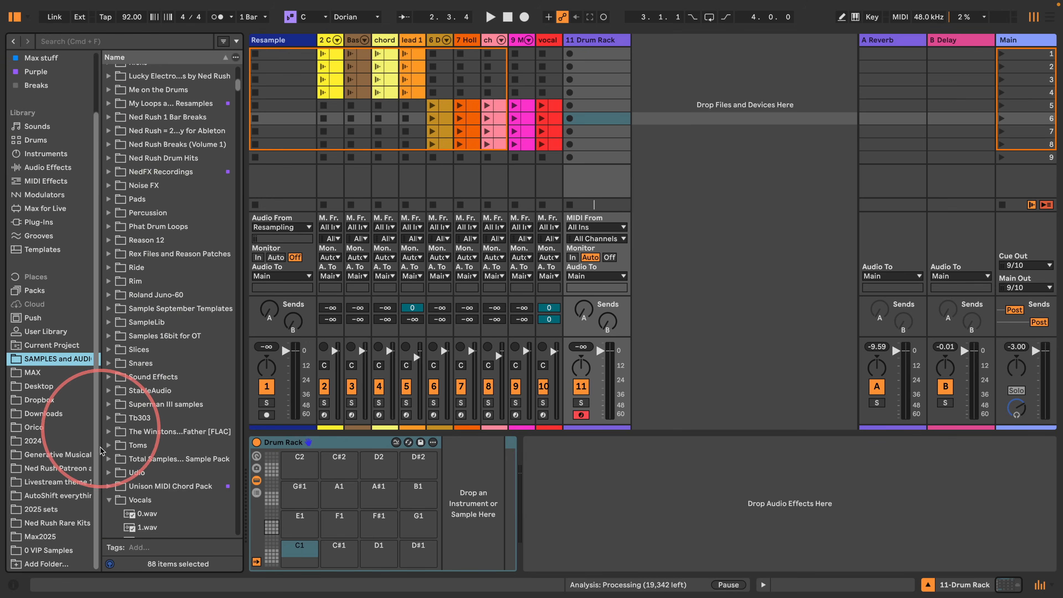
scroll(134, 240, "up", 9)
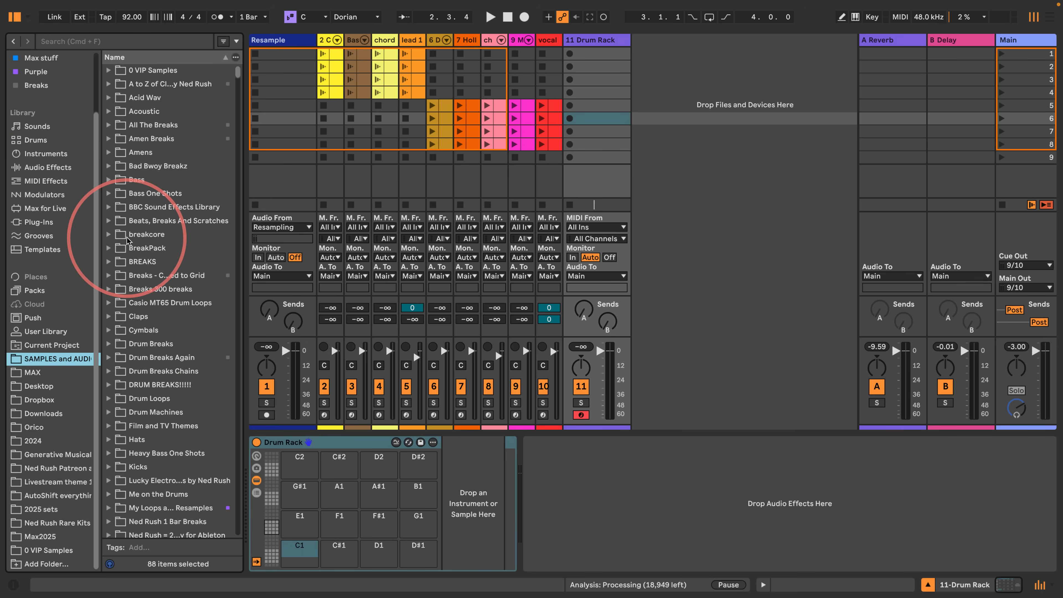
scroll(129, 268, "down", 9)
scroll(117, 309, "down", 5)
scroll(114, 202, "up", 6)
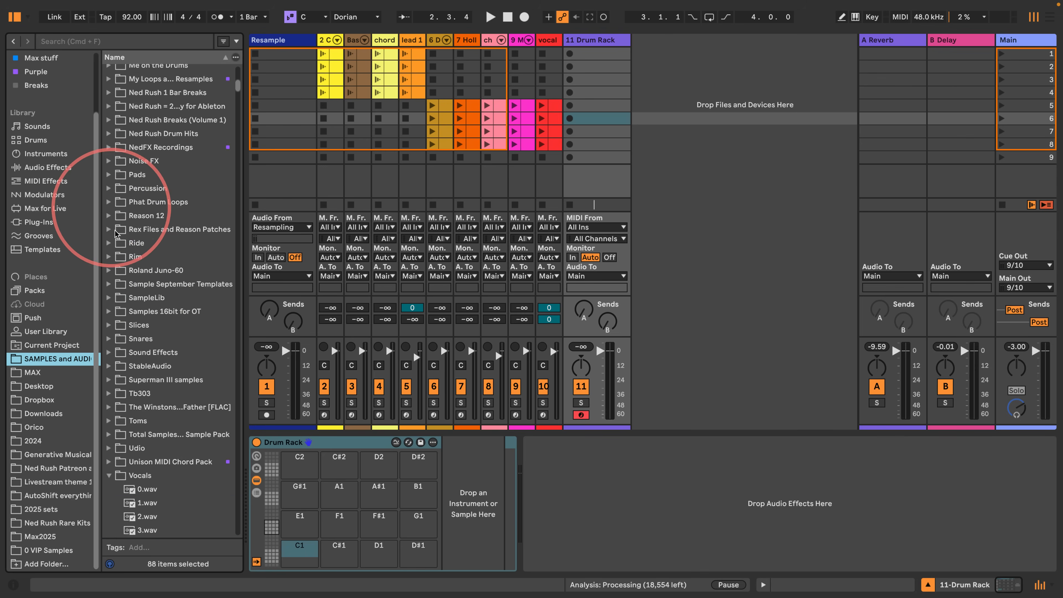
scroll(111, 296, "up", 7)
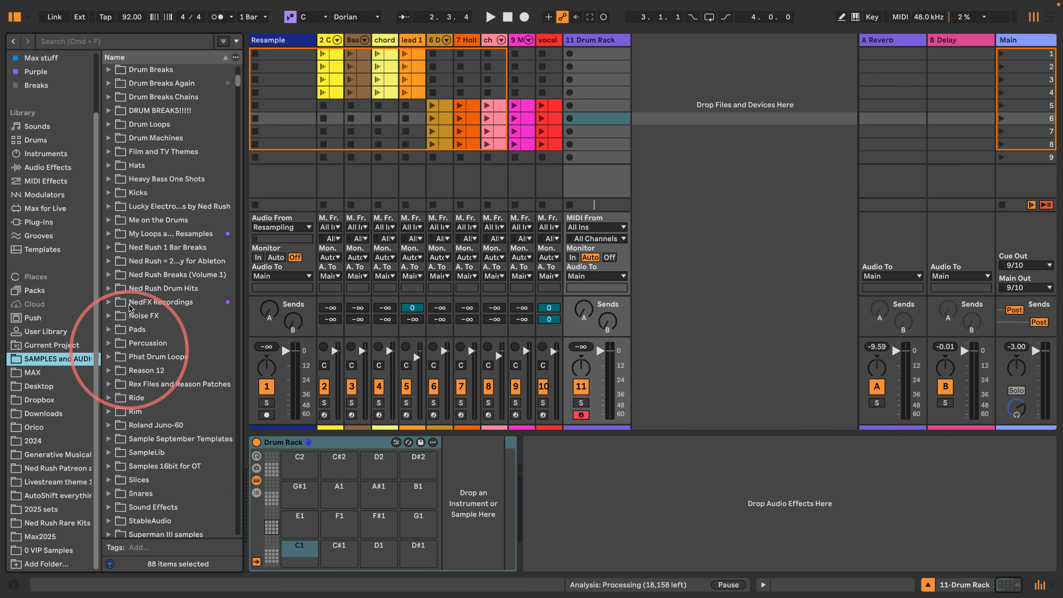
left_click(109, 193)
scroll(117, 251, "down", 8)
- Audition several kick samples and load 28-bda08.wav onto the Drum Rack's C1 pad
left_click(156, 340)
left_click(158, 216)
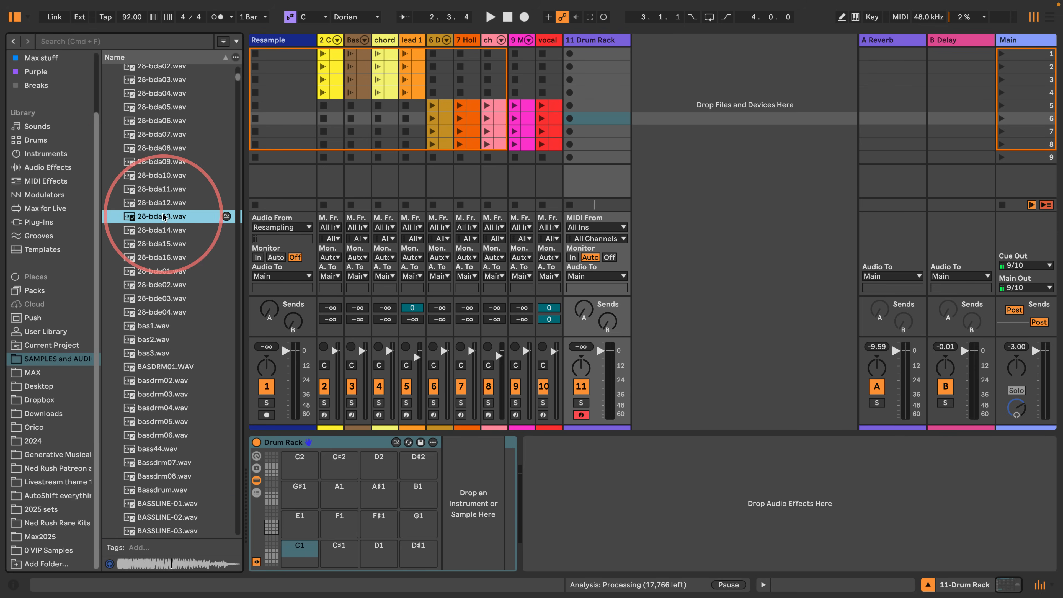
left_click(155, 161)
left_click(150, 203)
left_click(155, 148)
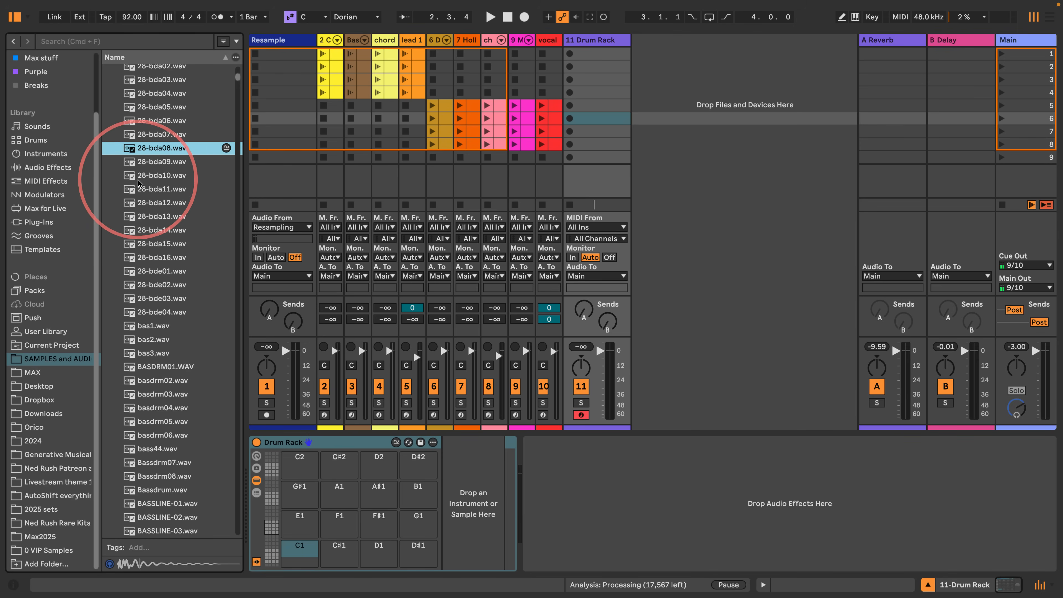
left_click(152, 175)
left_click_drag(154, 147, 298, 547)
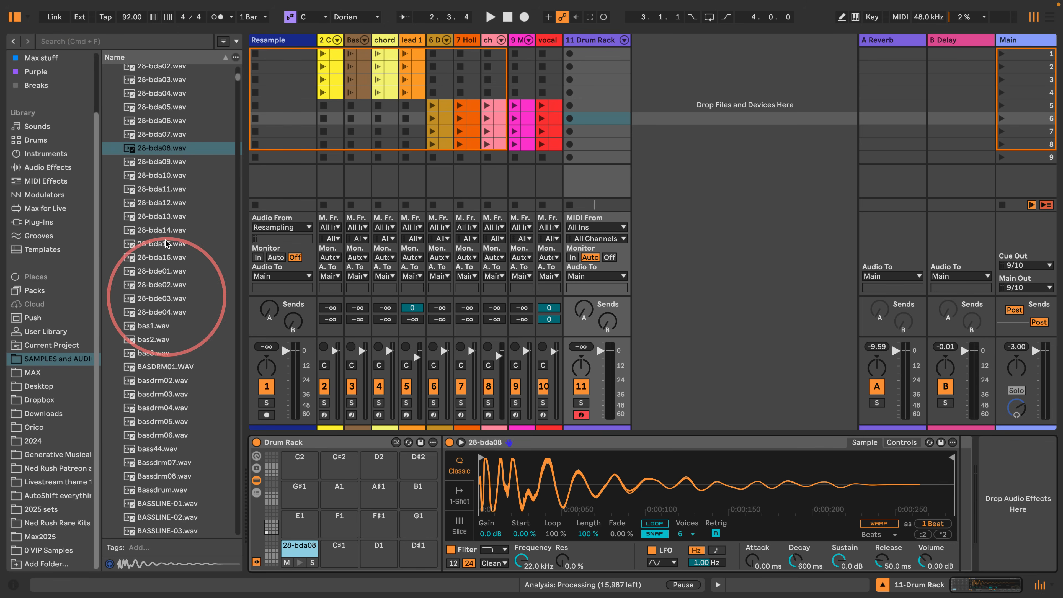
- Collapse the Kicks folder and expand the Snares folder in the samples collection
scroll(166, 243, "up", 5)
left_click(153, 227)
key("Left")
key("Left")
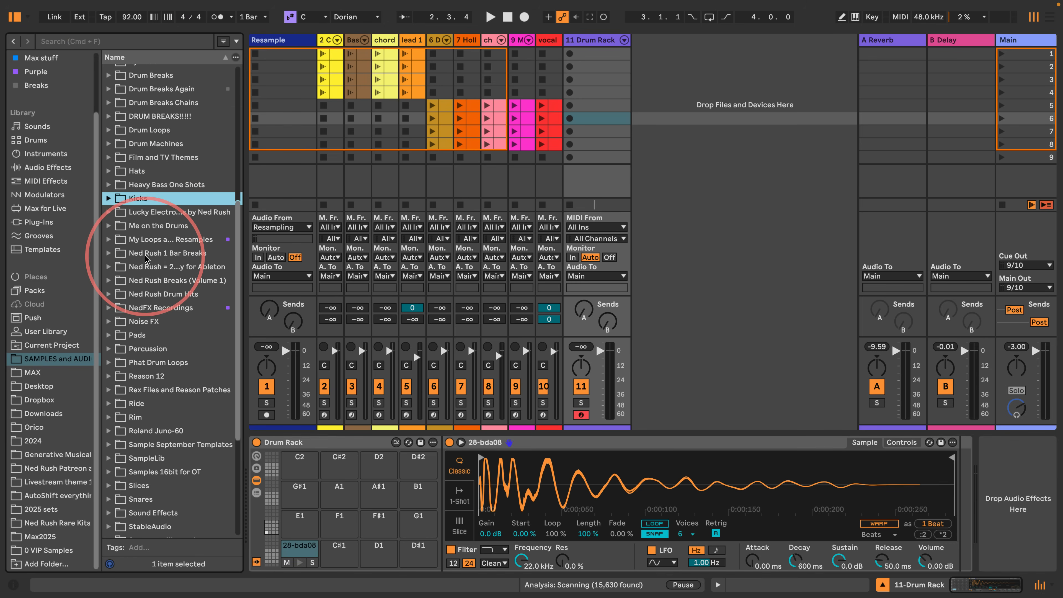
scroll(147, 258, "down", 3)
left_click(109, 408)
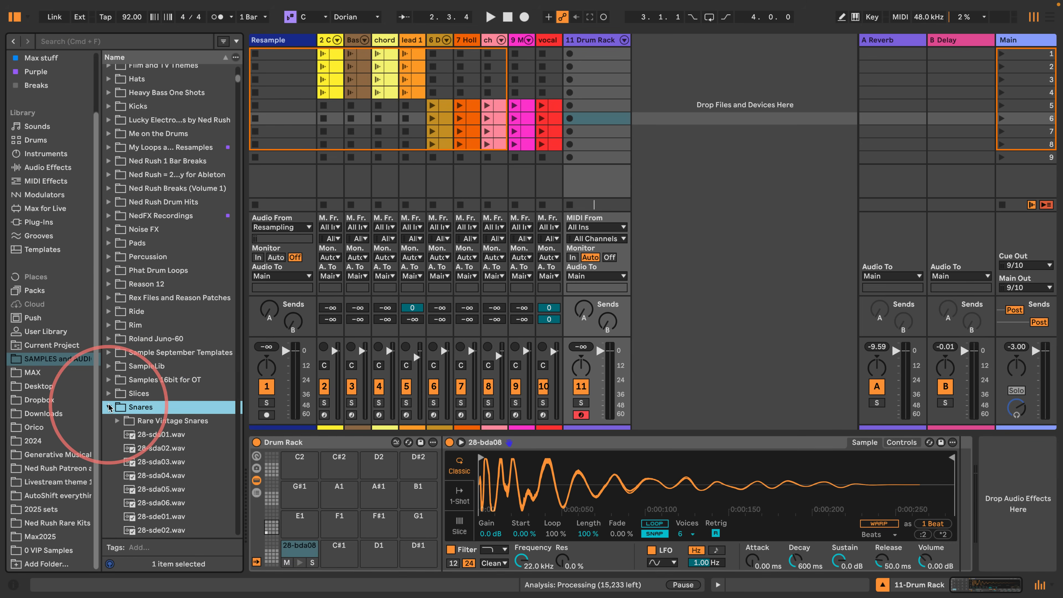
- Audition the 28-sda and 28-sde snare samples in the Snares folder
scroll(117, 419, "down", 6)
left_click(161, 256)
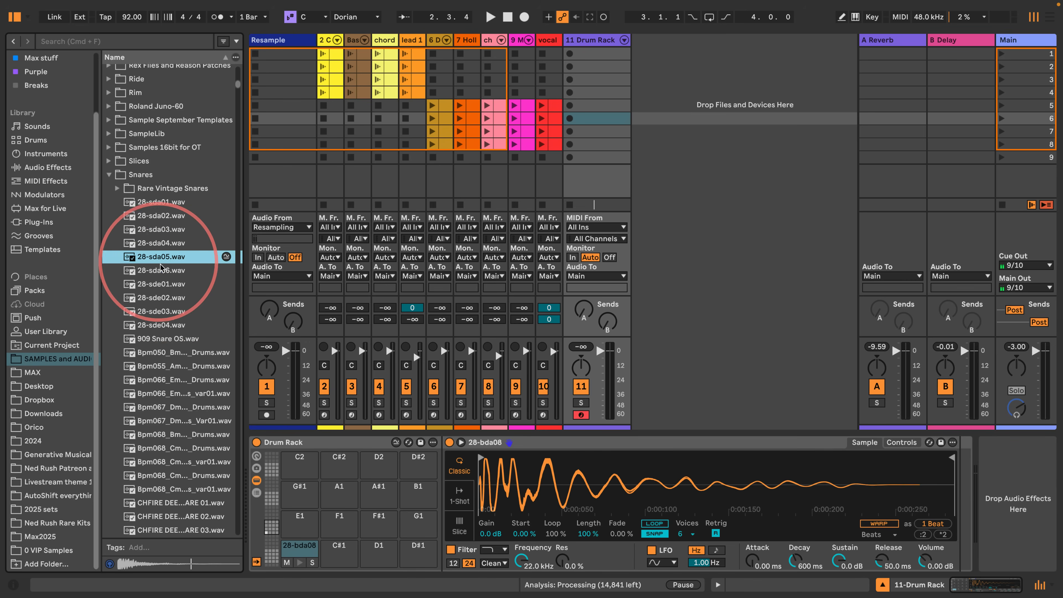
left_click(161, 270)
left_click(146, 257)
left_click(151, 244)
left_click(149, 230)
left_click(142, 243)
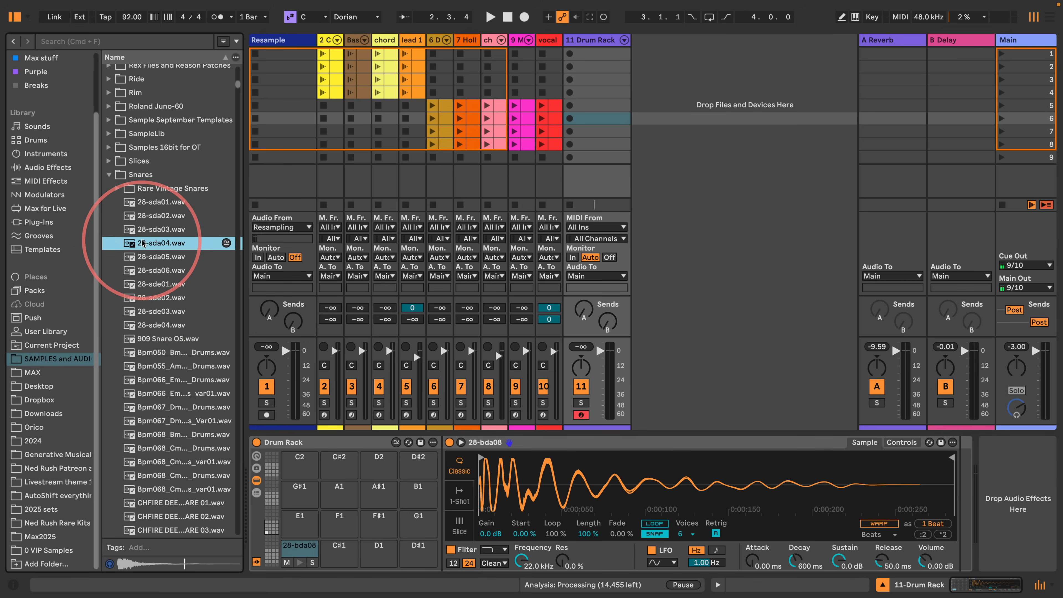
left_click(155, 325)
- Audition the EH snare samples and load EH_Snare 20.wav onto the Drum Rack's C#1 pad
scroll(154, 354, "down", 6)
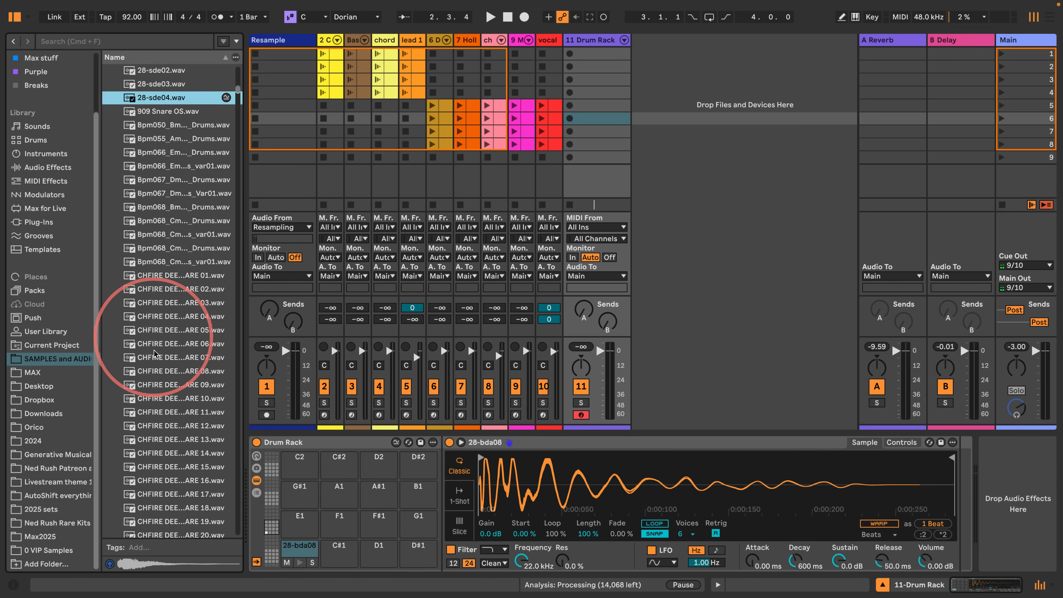
scroll(154, 354, "down", 15)
left_click(164, 417)
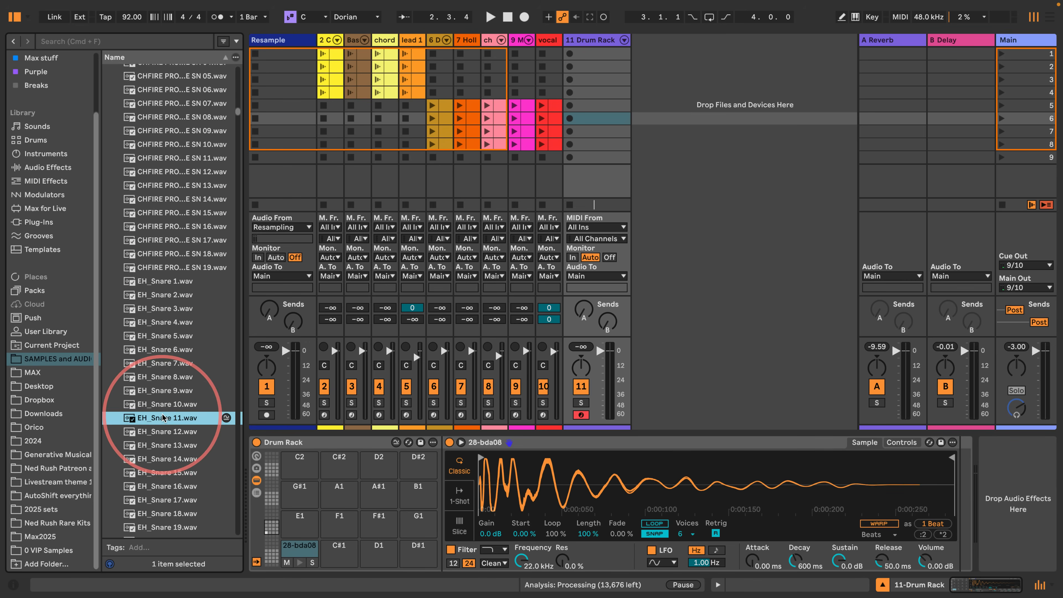
scroll(172, 352, "down", 4)
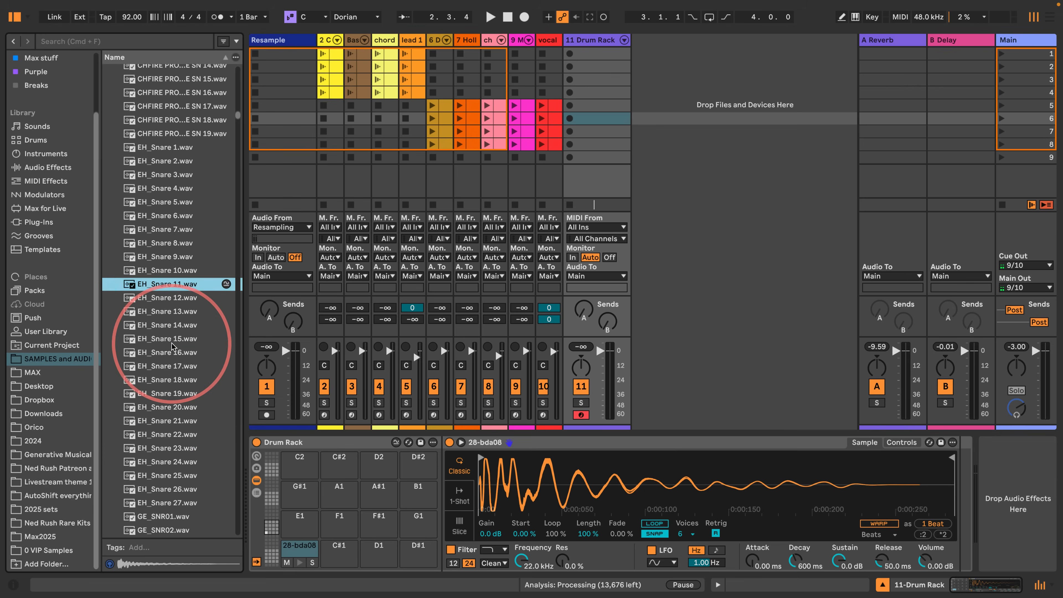
scroll(160, 422, "down", 4)
left_click(160, 421)
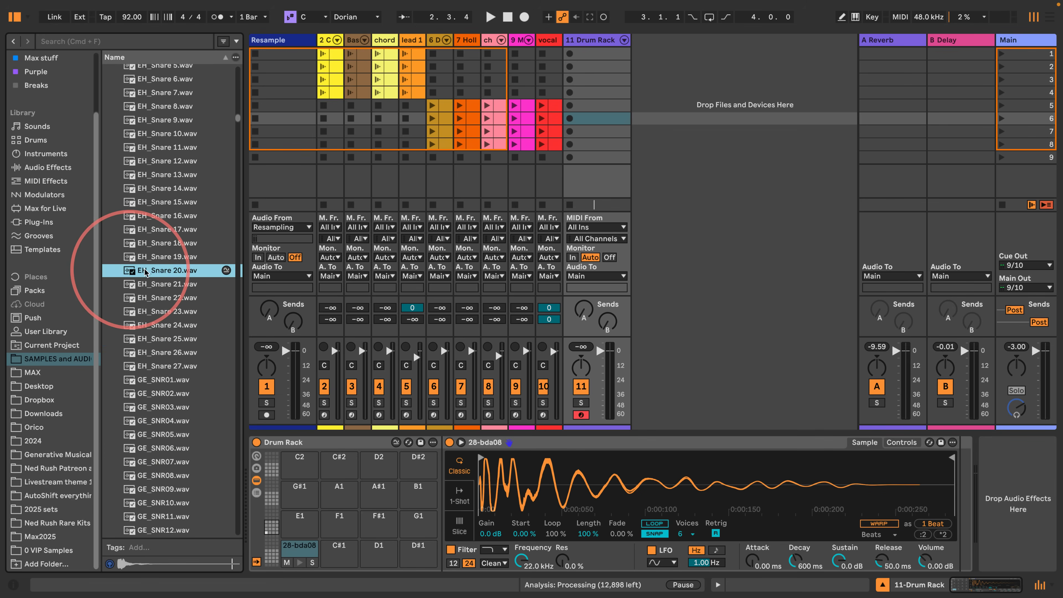
left_click_drag(146, 273, 340, 549)
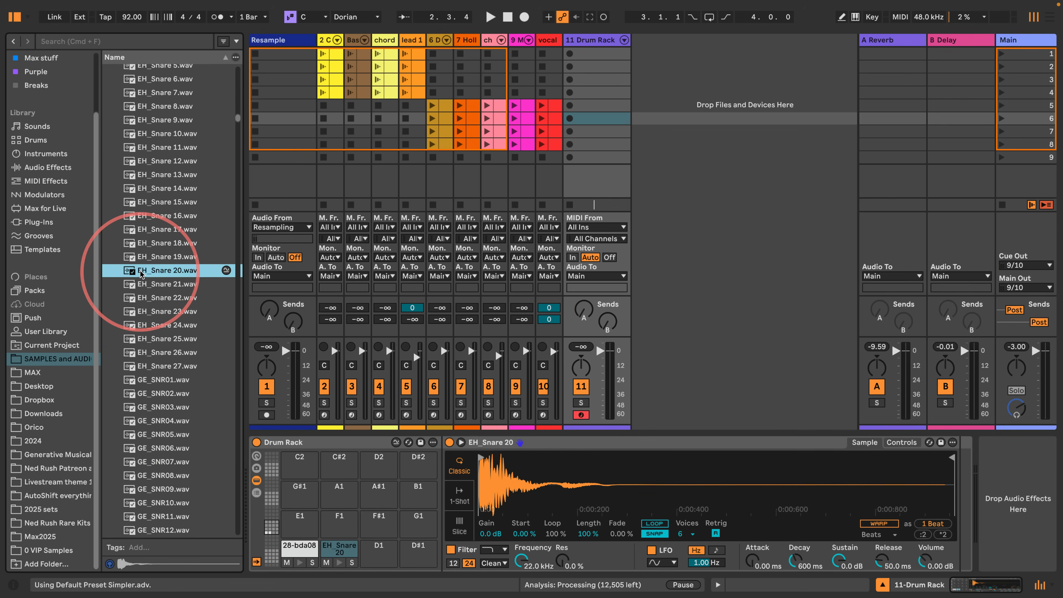
- Collapse the Snares folder and expand the Hats folder in the samples collection
key("Left")
scroll(125, 249, "up", 7)
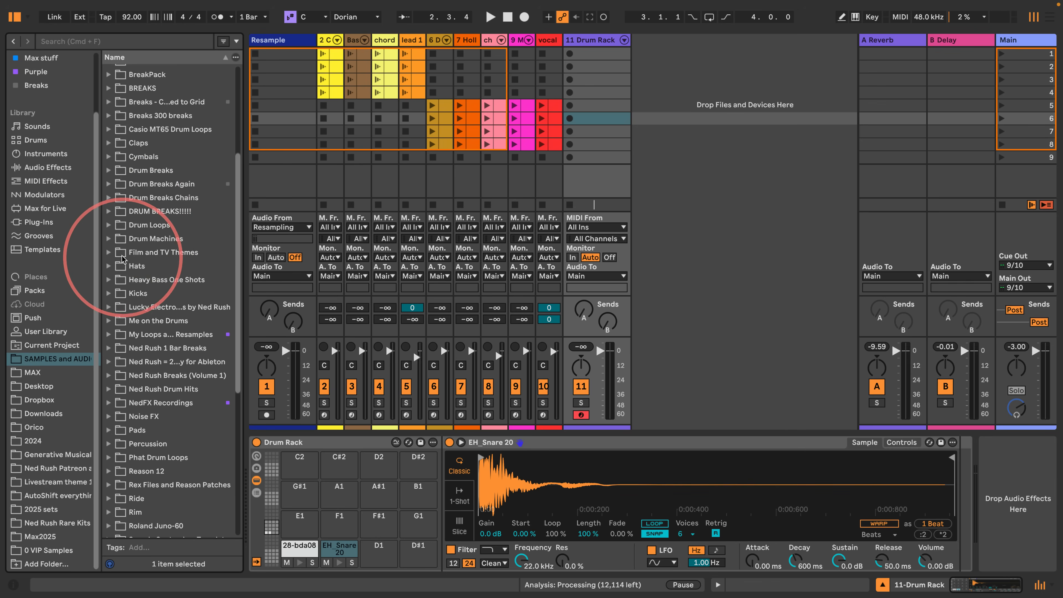
left_click(108, 267)
- Audition hi-hat samples through the Hats folder, from the CF DEEPHSE HIHAT files to the HAPPY HIHAT files
scroll(153, 430, "down", 4)
scroll(152, 369, "down", 20)
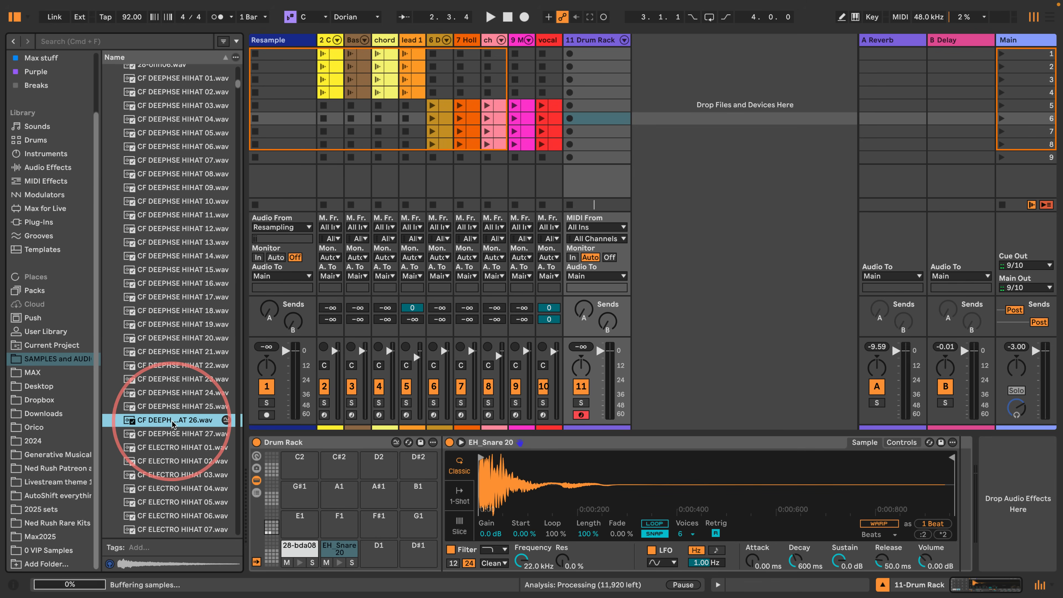
left_click(171, 421)
scroll(170, 422, "down", 5)
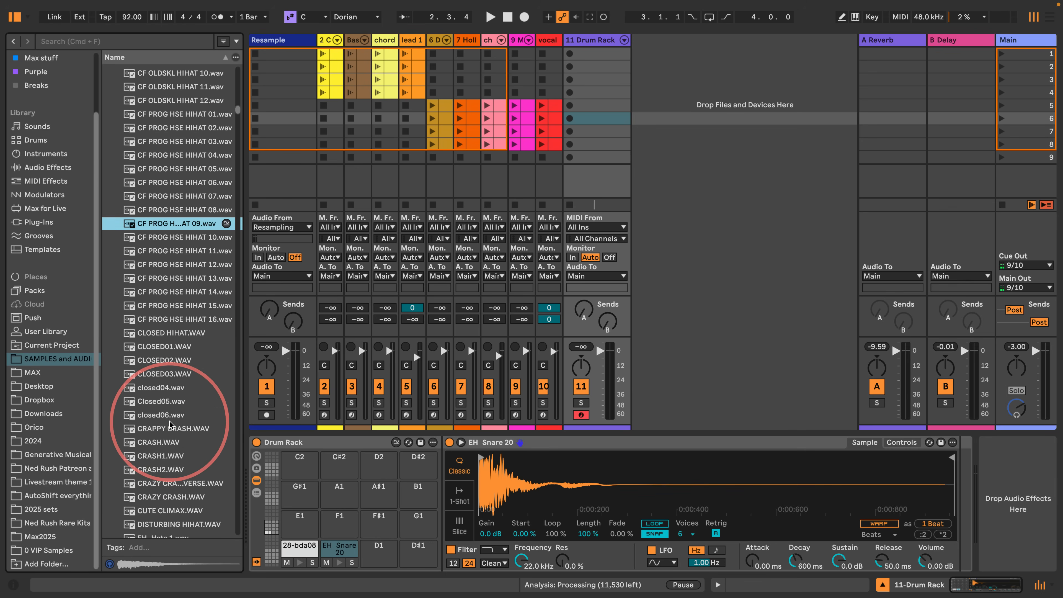
left_click(170, 422)
scroll(170, 422, "down", 5)
left_click(170, 421)
scroll(170, 421, "down", 10)
left_click(170, 422)
scroll(170, 423, "down", 10)
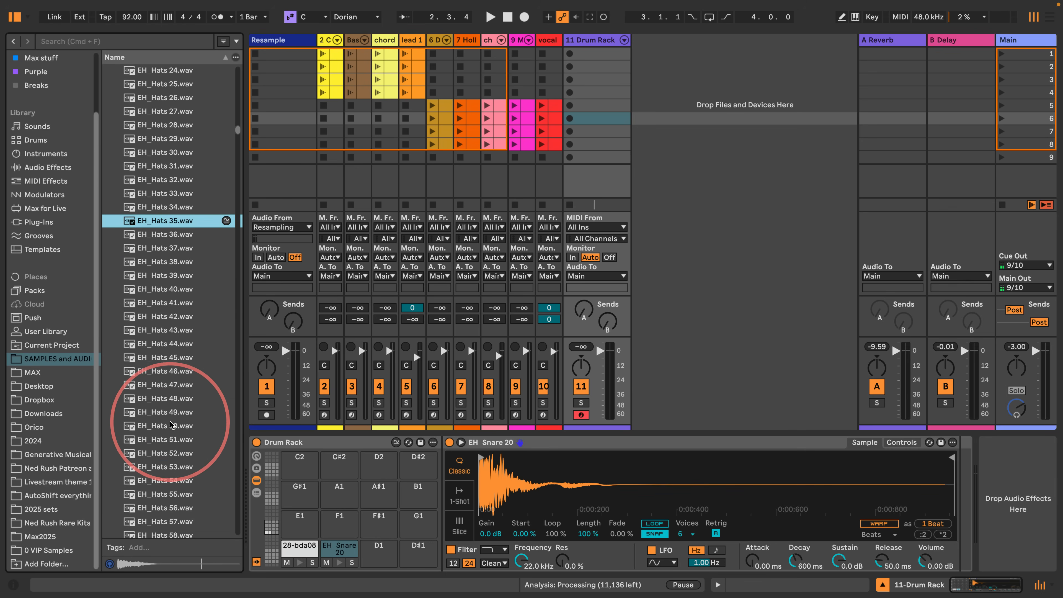
left_click(170, 423)
scroll(170, 424, "down", 9)
left_click(170, 423)
scroll(170, 424, "down", 4)
scroll(171, 423, "down", 8)
left_click(170, 423)
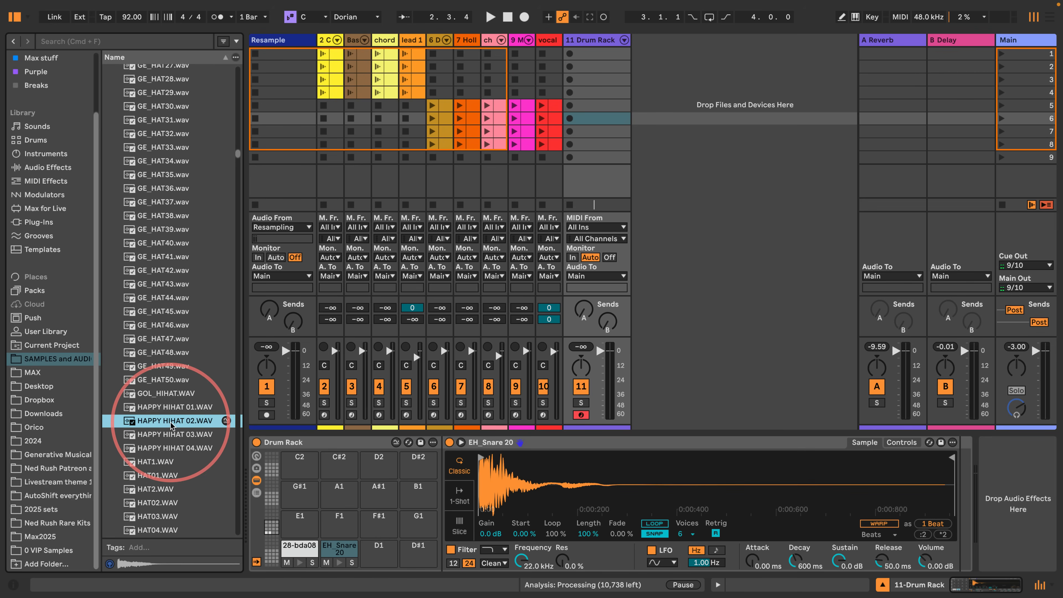
- Audition the numbered HAT samples and the HIHAT files further down the Hats folder
scroll(170, 424, "down", 5)
left_click(170, 423)
scroll(170, 423, "down", 5)
key("Down")
key("Down")
key("Down")
scroll(170, 424, "down", 5)
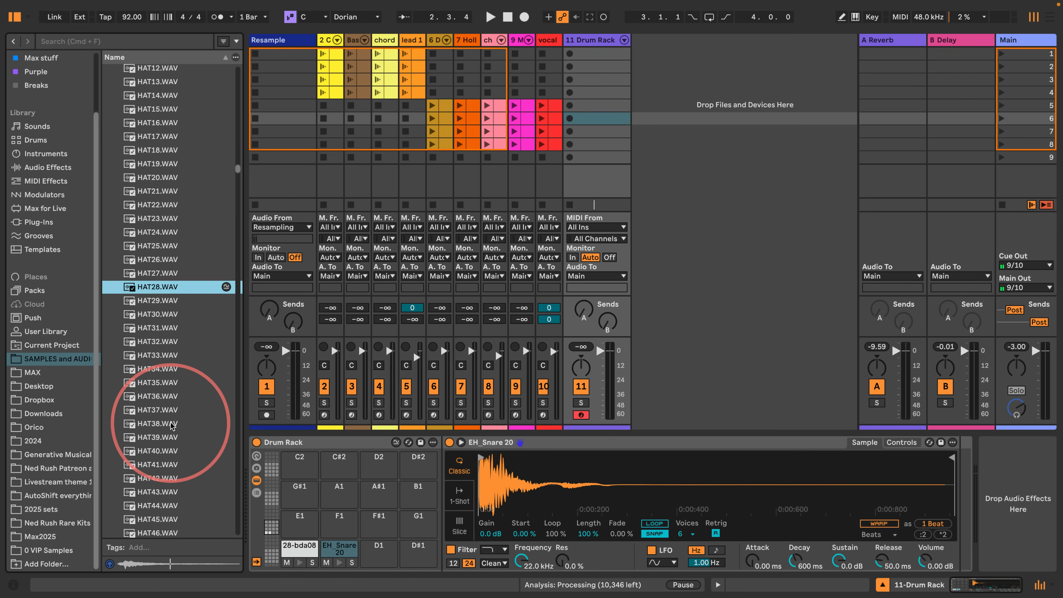
key("Down")
key("Down")
scroll(171, 424, "down", 5)
key("Down")
key("Down")
key("Down")
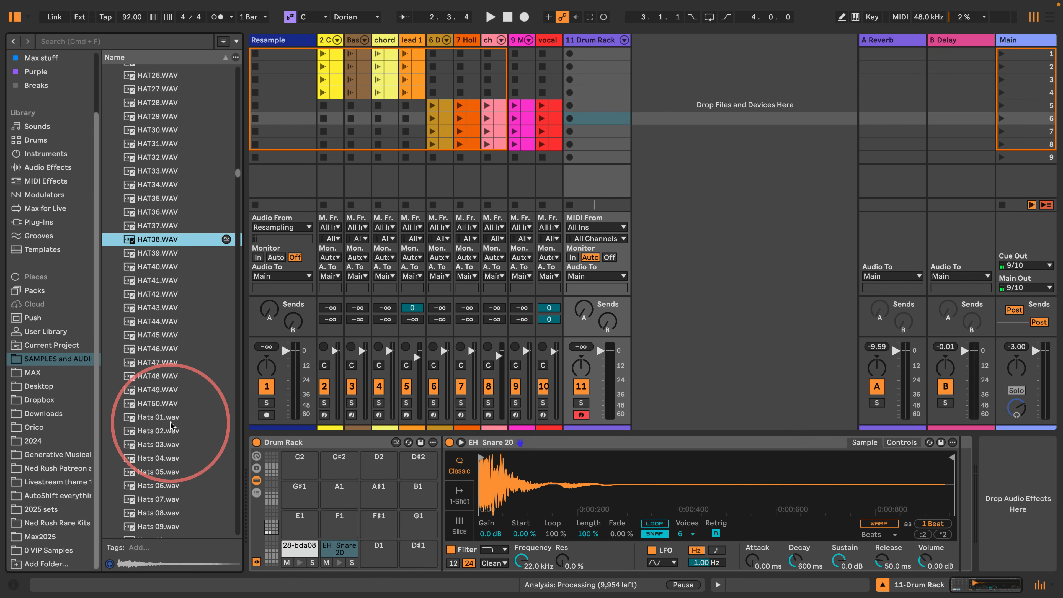
key("Down")
key("Down")
scroll(157, 343, "down", 5)
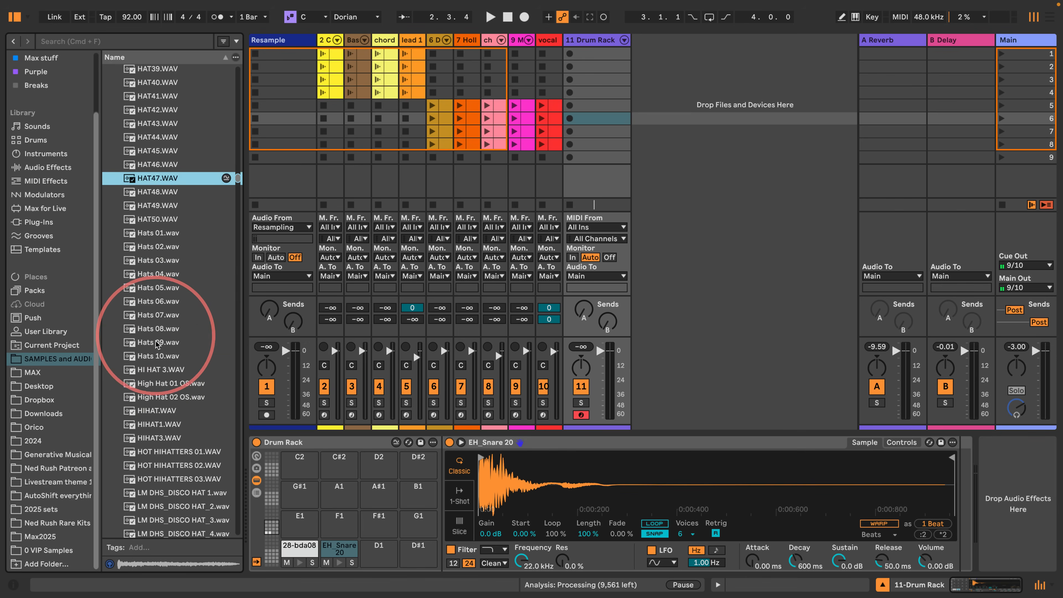
key("Down")
key("Down")
key("Down")
scroll(178, 357, "down", 17)
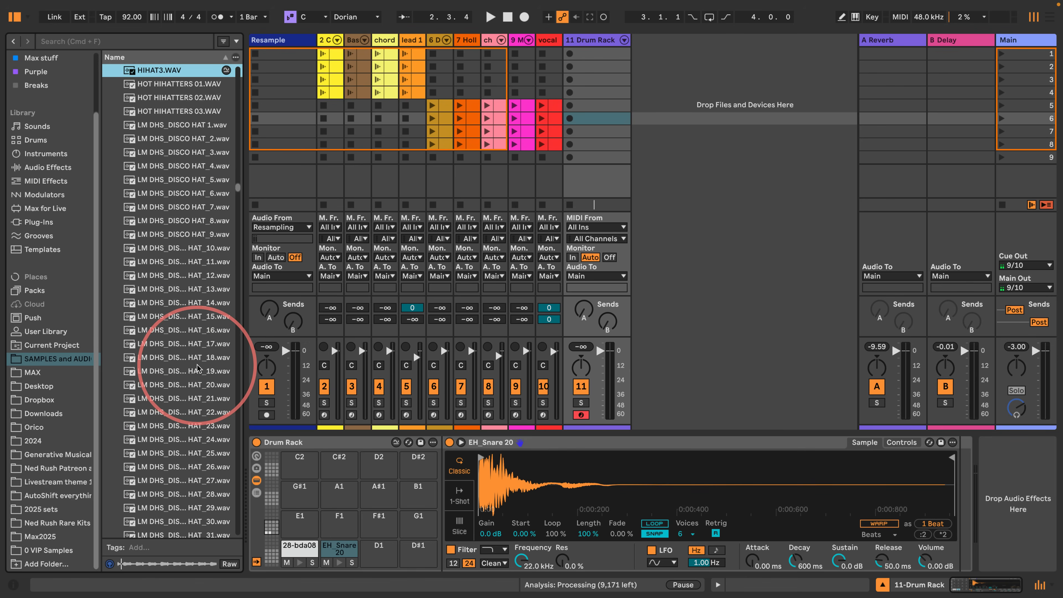
- Audition the LM DHS_DISCO HAT samples one after another
key("Down")
key("Down")
key("Down")
key("Down")
key("Down")
key("Down")
key("Down")
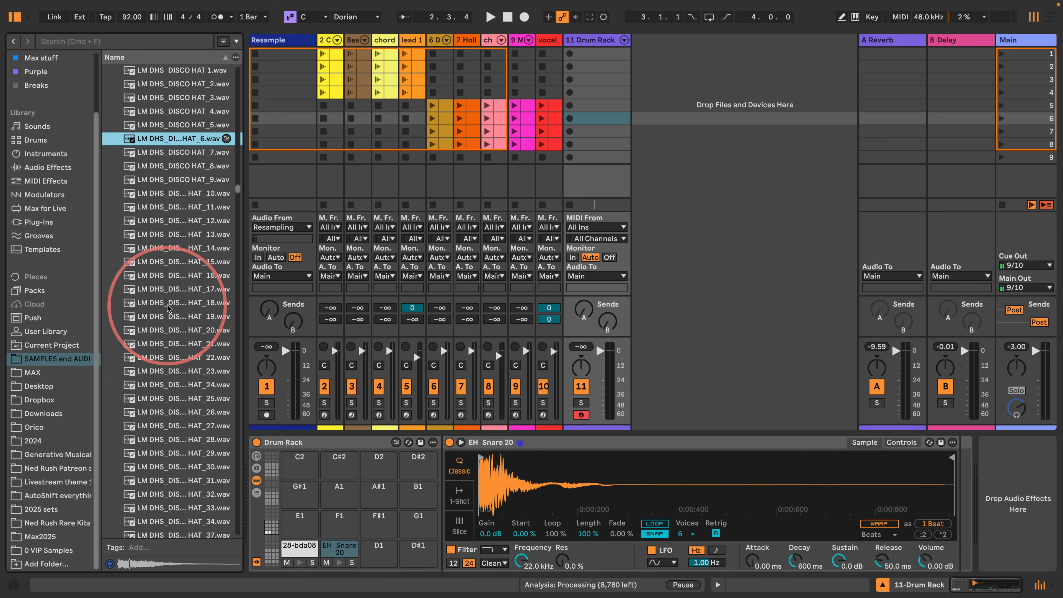
key("Down")
key("Down")
key("Down")
key("Down")
key("Down")
key("Down")
key("Down")
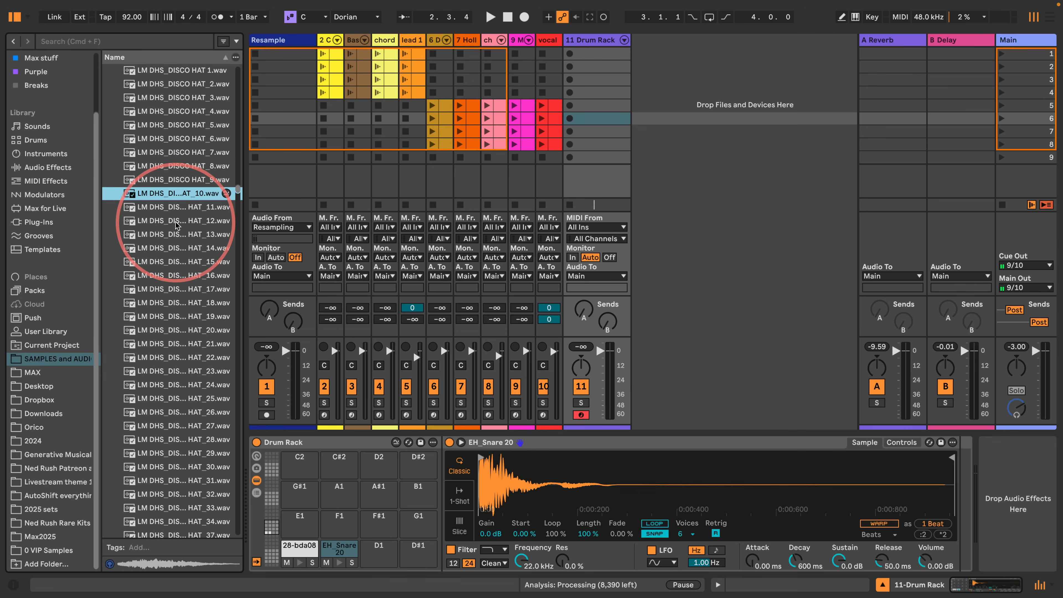
scroll(175, 235, "down", 5)
key("Down")
key("Down")
key("Down")
key("Down")
key("Down")
key("Down")
key("Down")
key("Down")
key("Down")
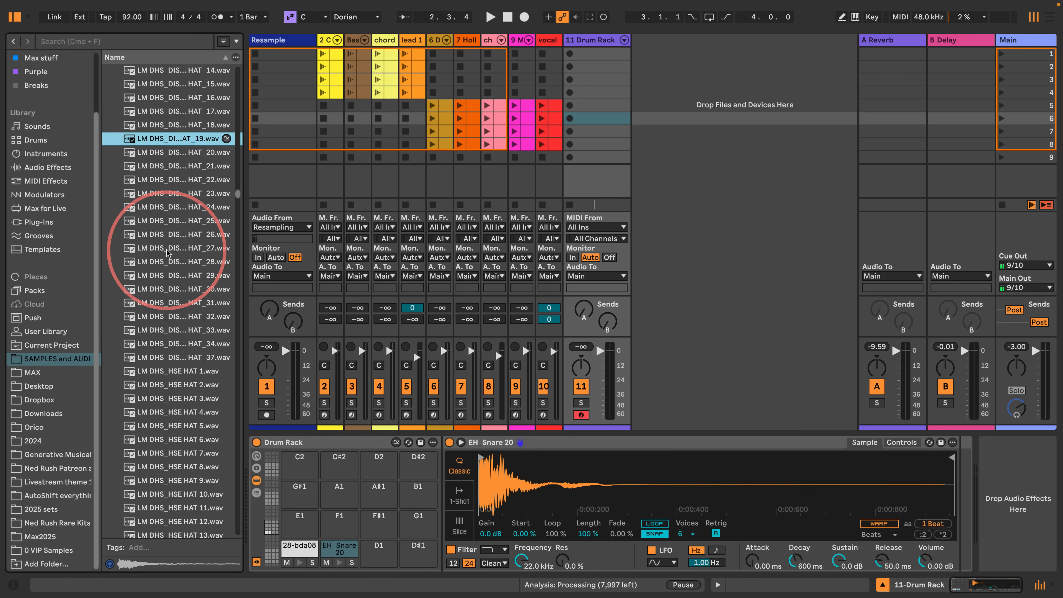
key("Down")
key("Down")
key("Down")
key("Down")
key("Down")
key("Down")
key("Down")
key("Down")
key("Down")
key("Down")
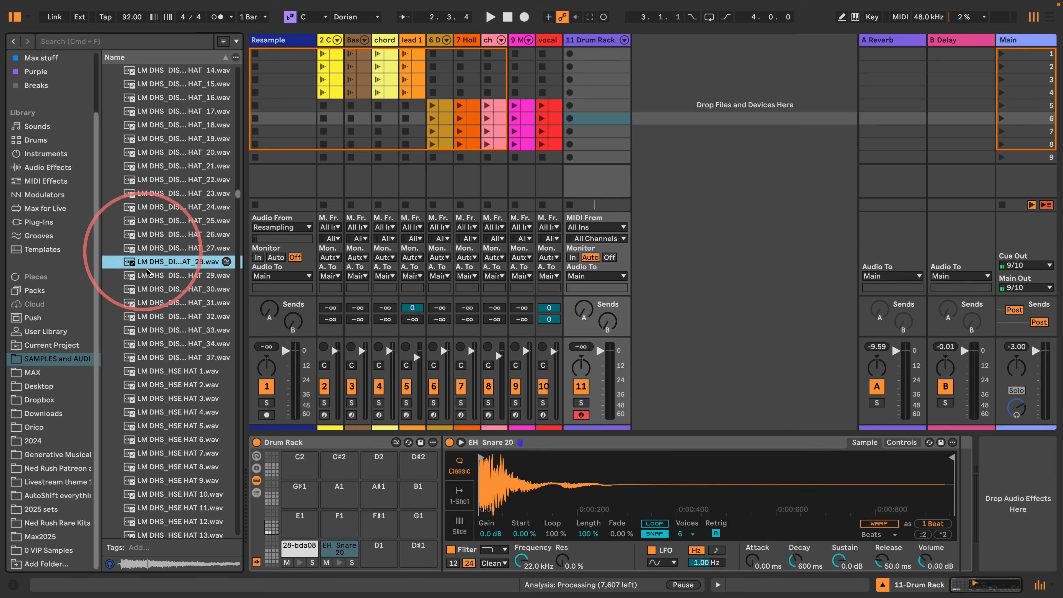
- Audition the LM DHS_HSE HAT samples and load LM DHS_HSE HAT 18.wav onto the Drum Rack's D1 pad
scroll(155, 260, "down", 5)
key("Down")
key("Down")
key("Down")
key("Down")
key("Down")
key("Down")
key("Down")
key("Down")
key("Down")
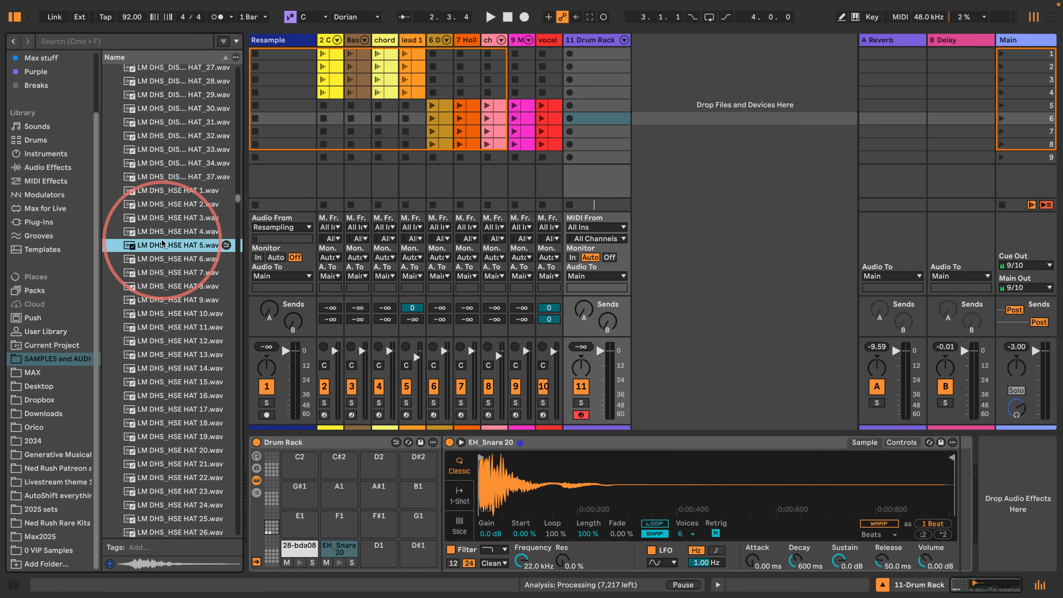
key("Down")
key("Down")
key("Down")
key("Down")
key("Down")
key("Down")
key("Down")
key("Down")
key("Down")
key("Down")
key("Down")
key("Down")
scroll(139, 302, "down", 5)
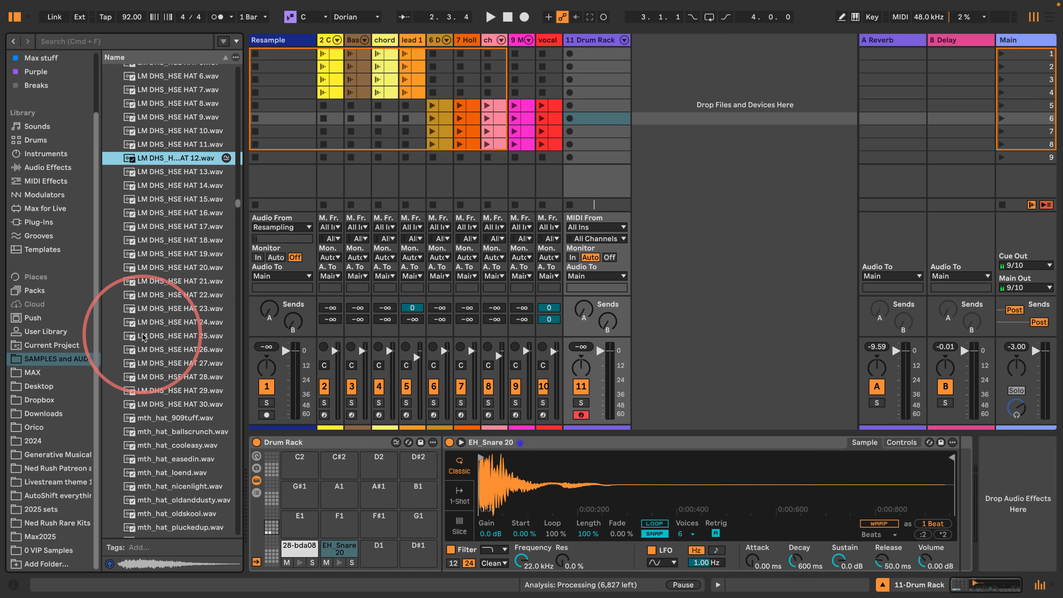
left_click_drag(193, 245, 378, 562)
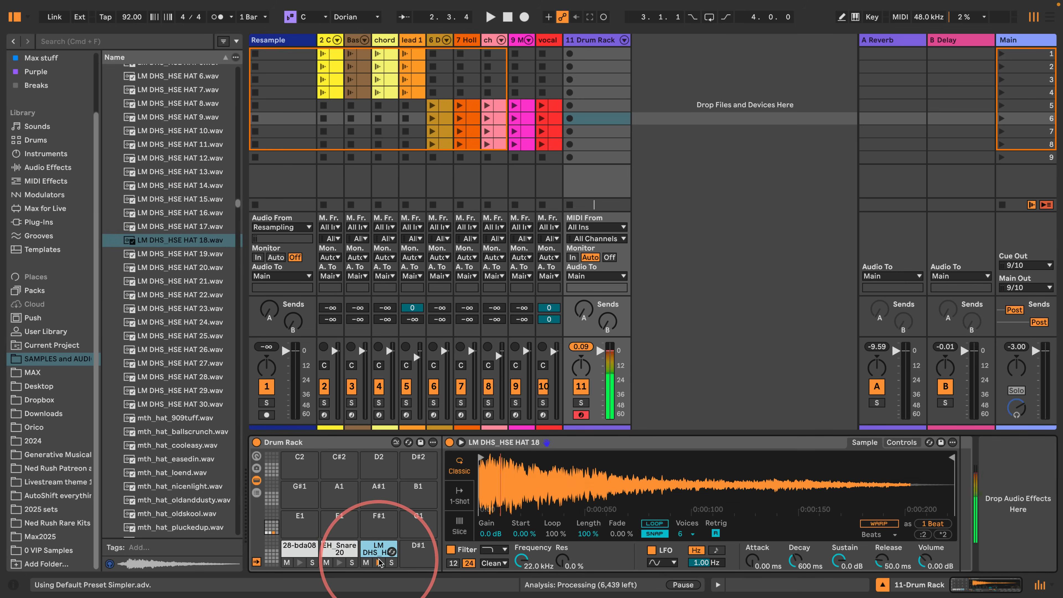
- Create a MIDI clip in the Drum Rack track's scene 6 slot with kicks on beats 1 and 3 and snares on beats 2 and 4
double_click(599, 120)
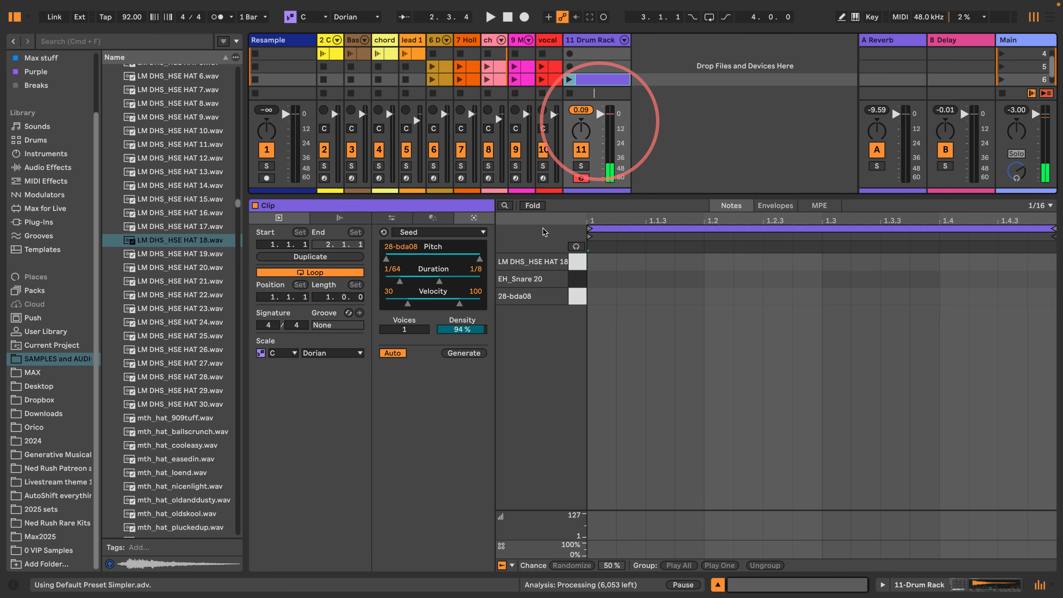
double_click(599, 297)
double_click(718, 279)
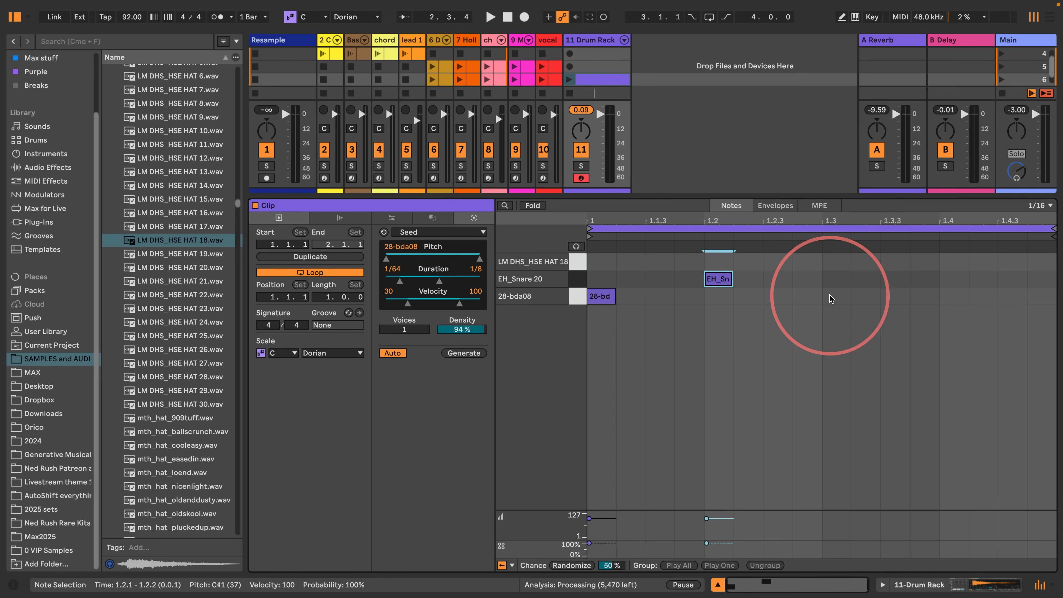
left_click(850, 302)
double_click(836, 296)
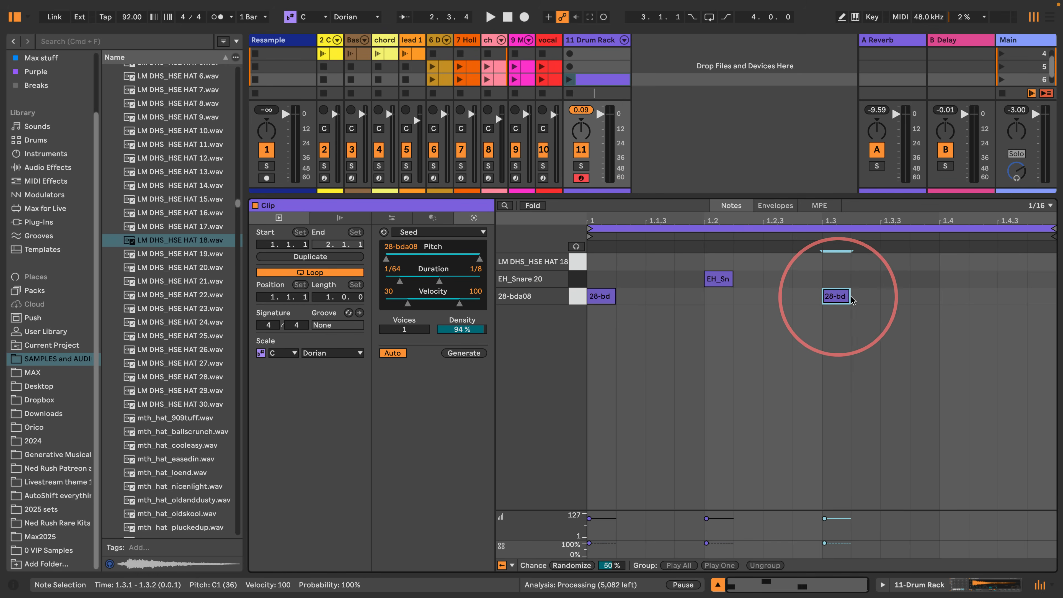
double_click(955, 278)
- Set the clip grid to 1/8 and draw hi-hat notes on every eighth across the bar
left_click(665, 287)
key("b")
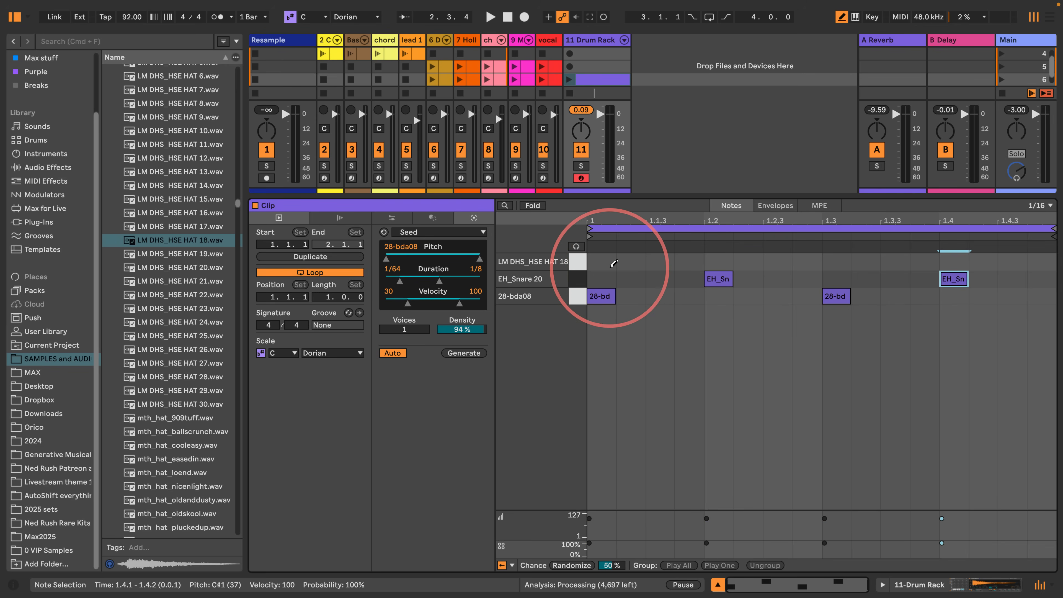
key("super+2")
left_click_drag(613, 261, 1021, 262)
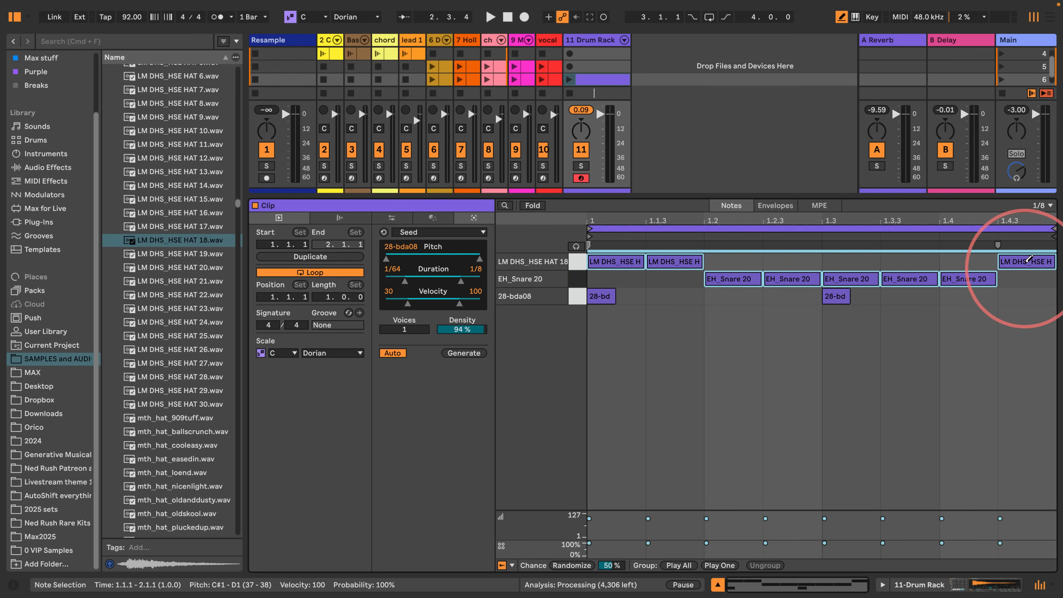
- Randomize the velocities of all hi-hat notes with an amount of 100, and leave draw mode without adding extra kicks
left_click(576, 260)
left_click(562, 517)
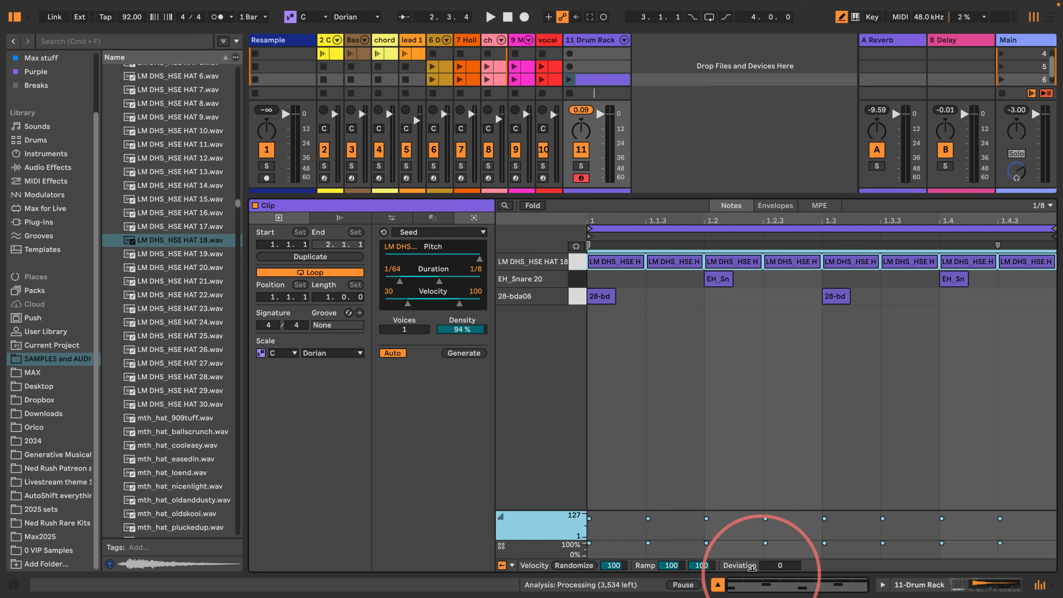
left_click(584, 567)
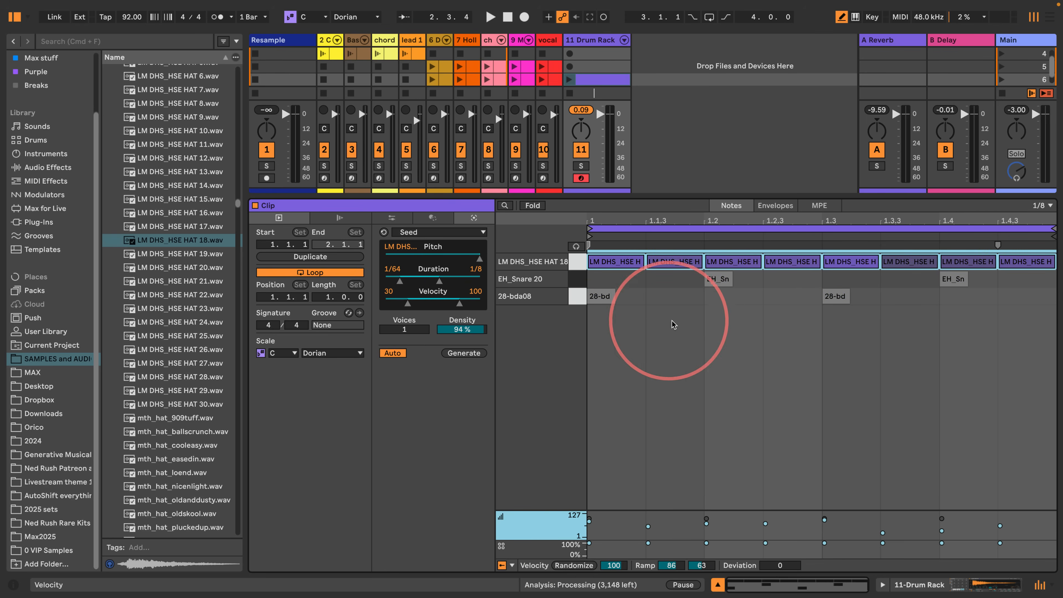
left_click(670, 296)
key("b")
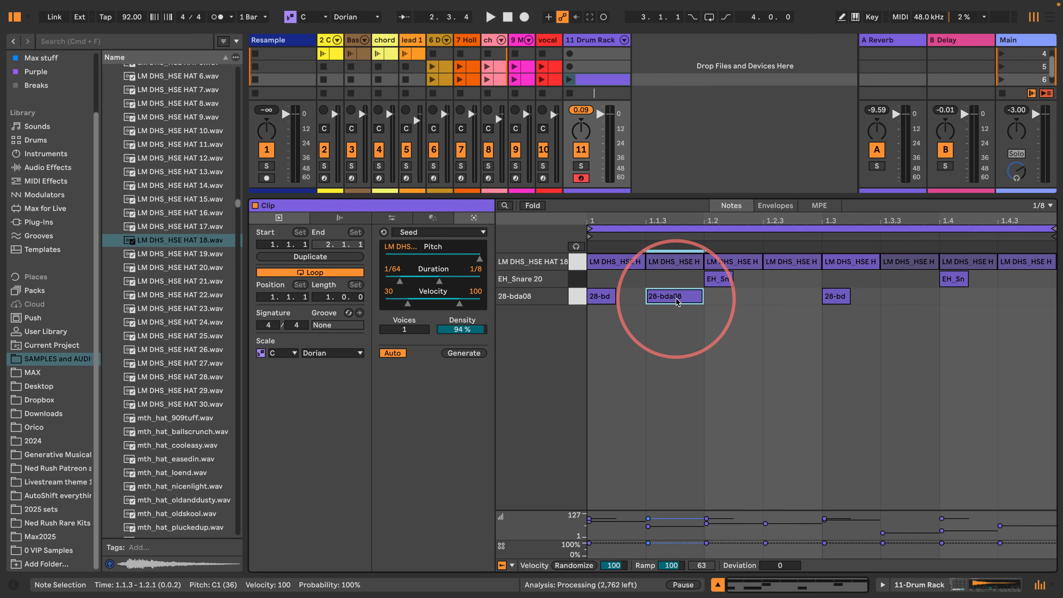
double_click(675, 298)
- Launch the drum clip, enlarge the session area, and show the EH_Snare 20 pad's Simpler in the Drum Rack
left_click(570, 79)
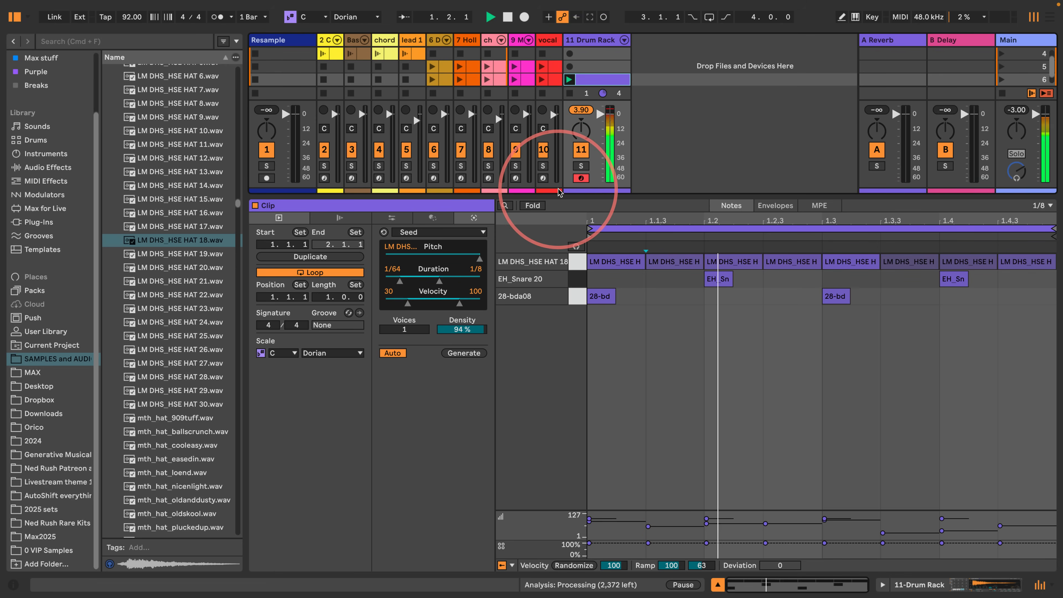
left_click_drag(582, 196, 572, 357)
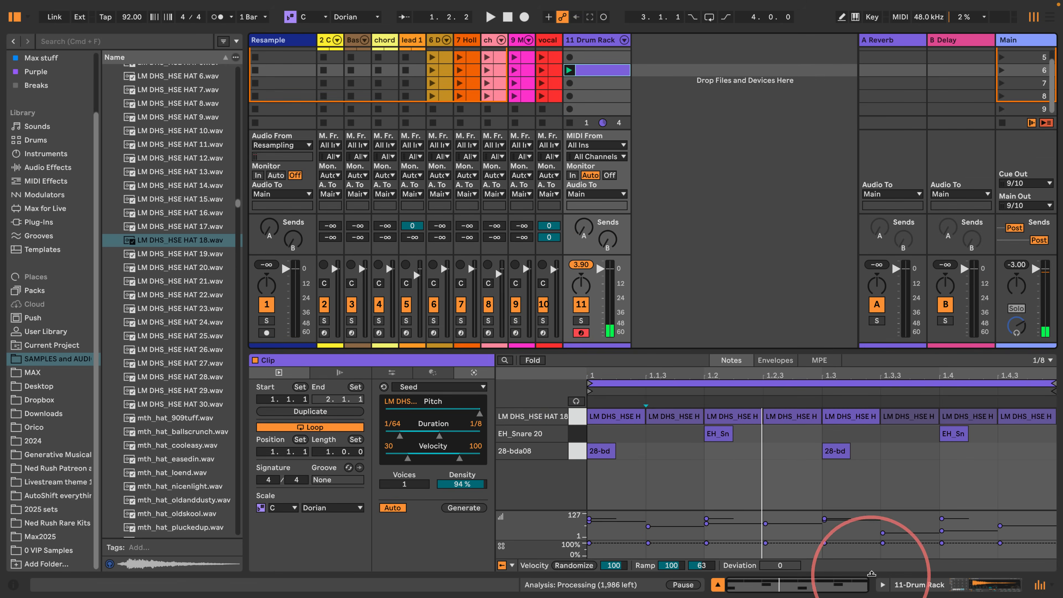
left_click(900, 584)
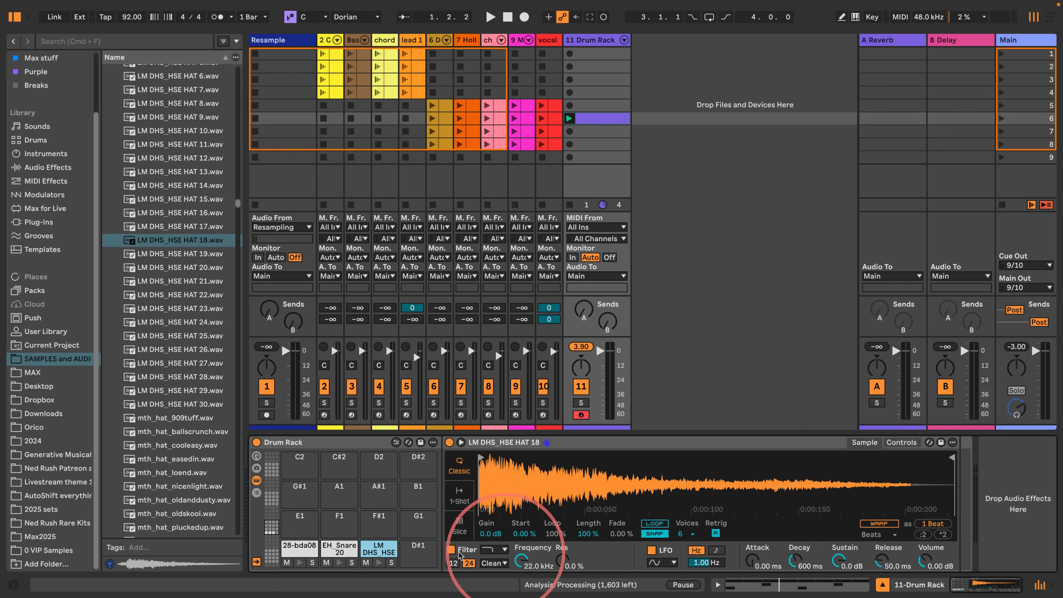
left_click(334, 551)
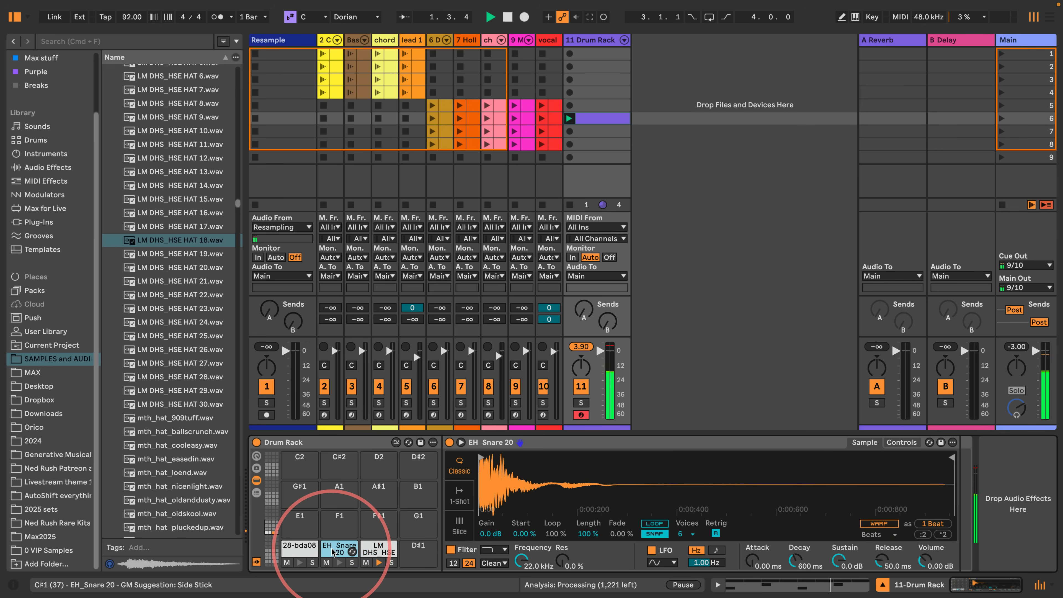
- Move the drum clip's second kick from 1.3 to 1.3.3, lasting an eighth note, and play the beat
left_click(599, 118)
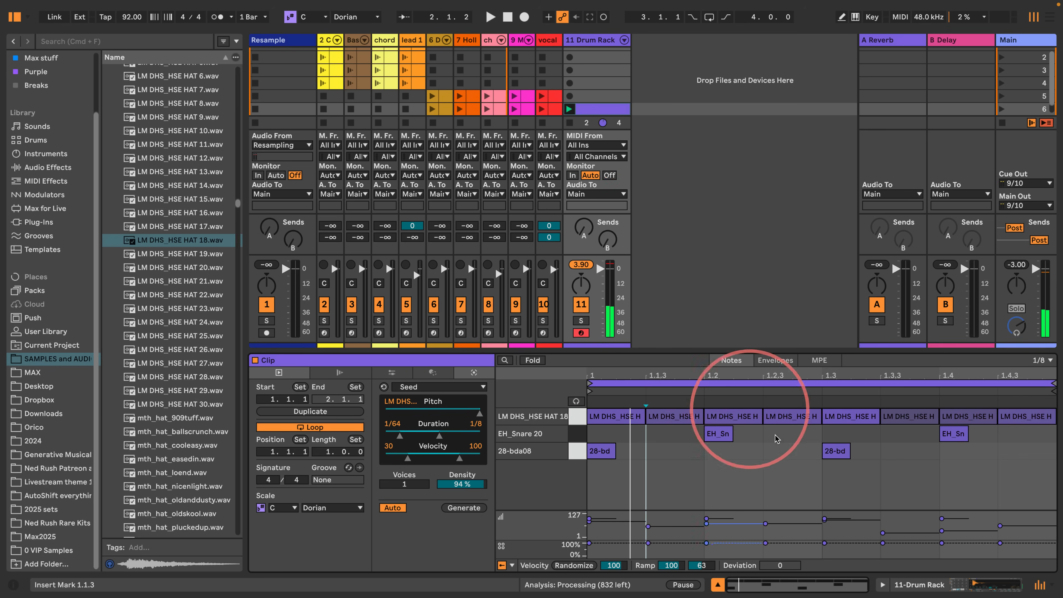
double_click(896, 451)
double_click(835, 452)
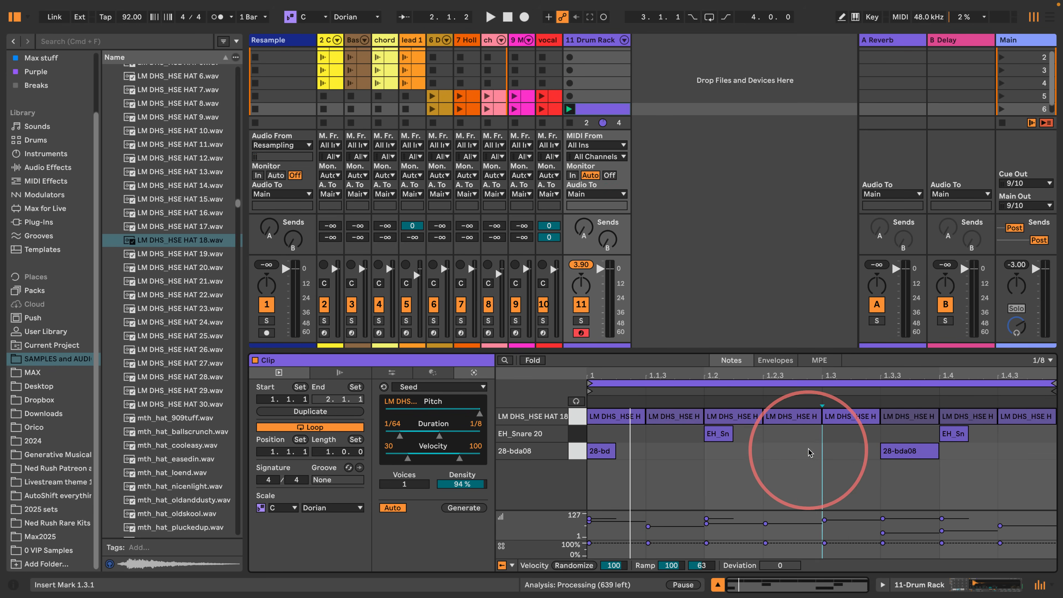
key("space")
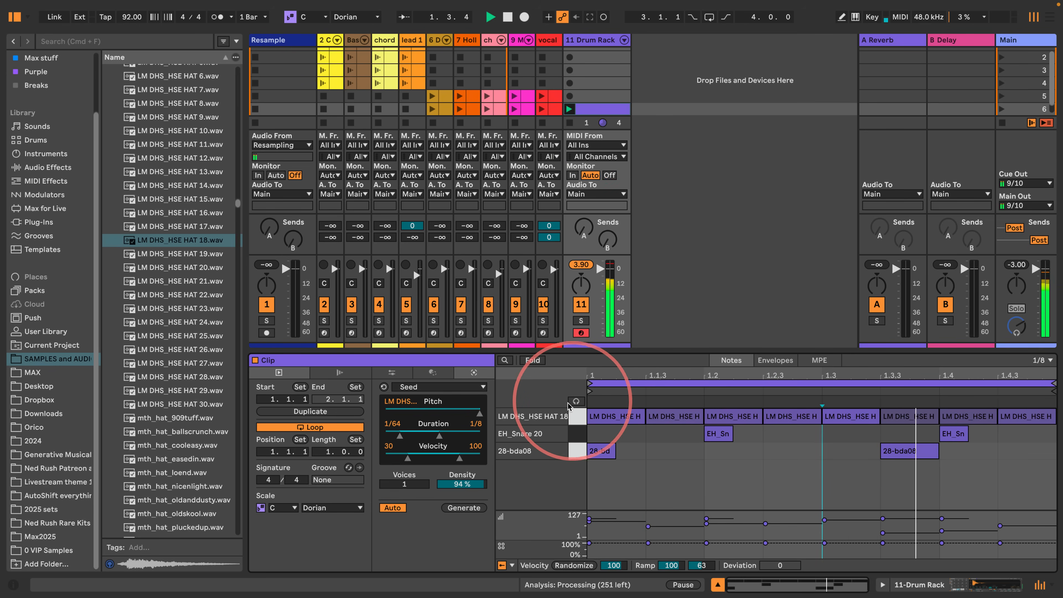
- Set the hi-hat Simpler's velocity-to-volume to 100% and shape its amplitude envelope with -inf dB sustain and a short decay
left_click(580, 417)
left_click(908, 584)
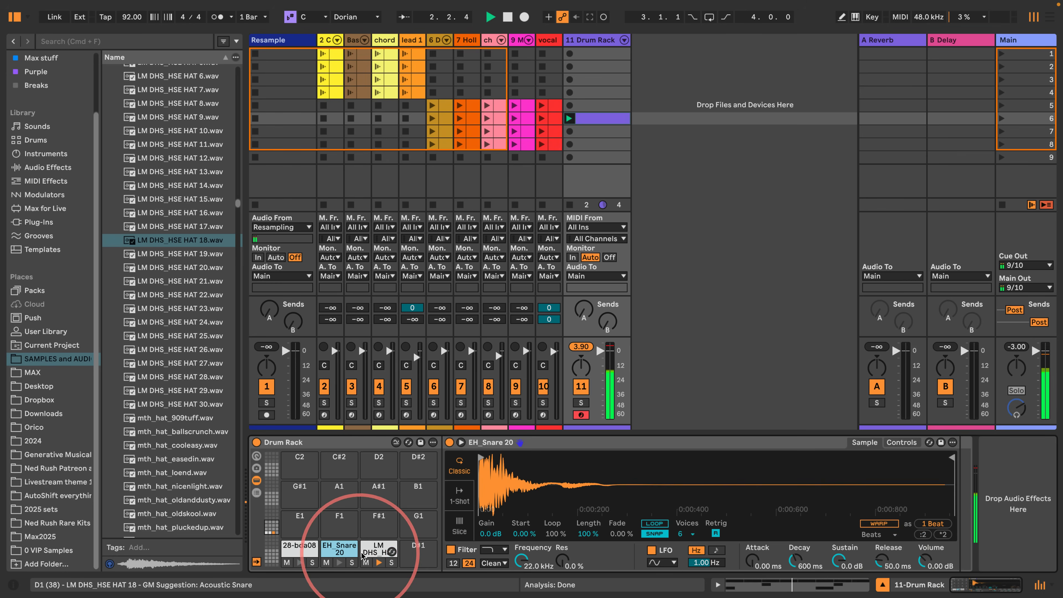
left_click(367, 548)
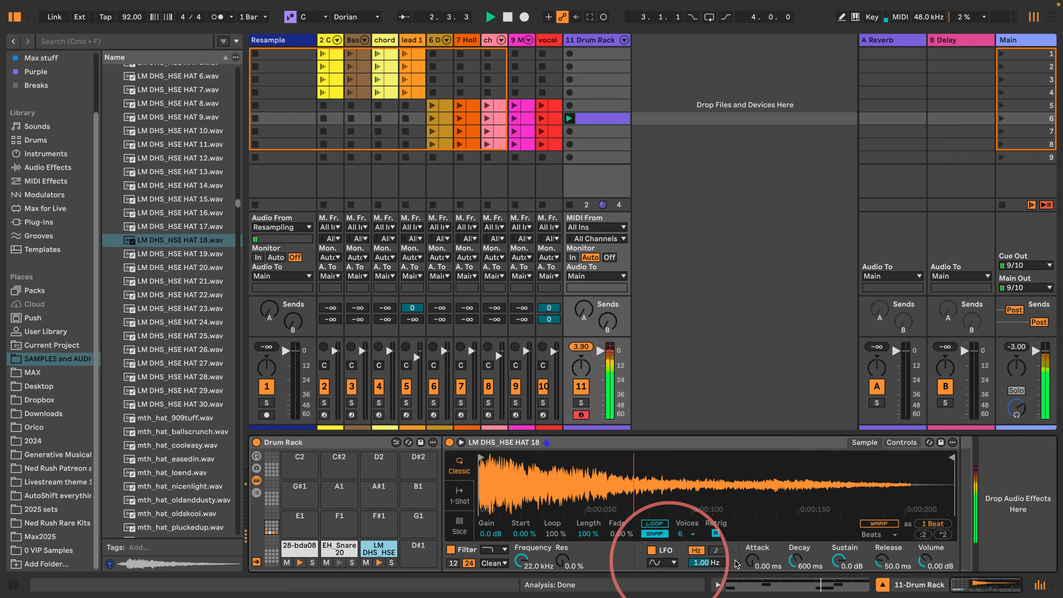
left_click(902, 442)
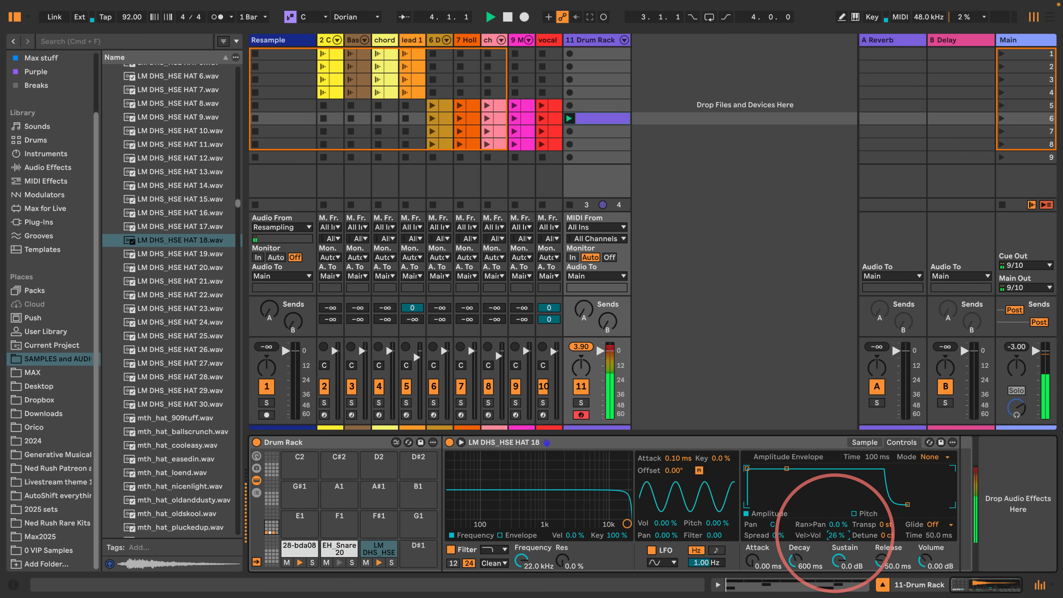
left_click_drag(835, 533, 835, 528)
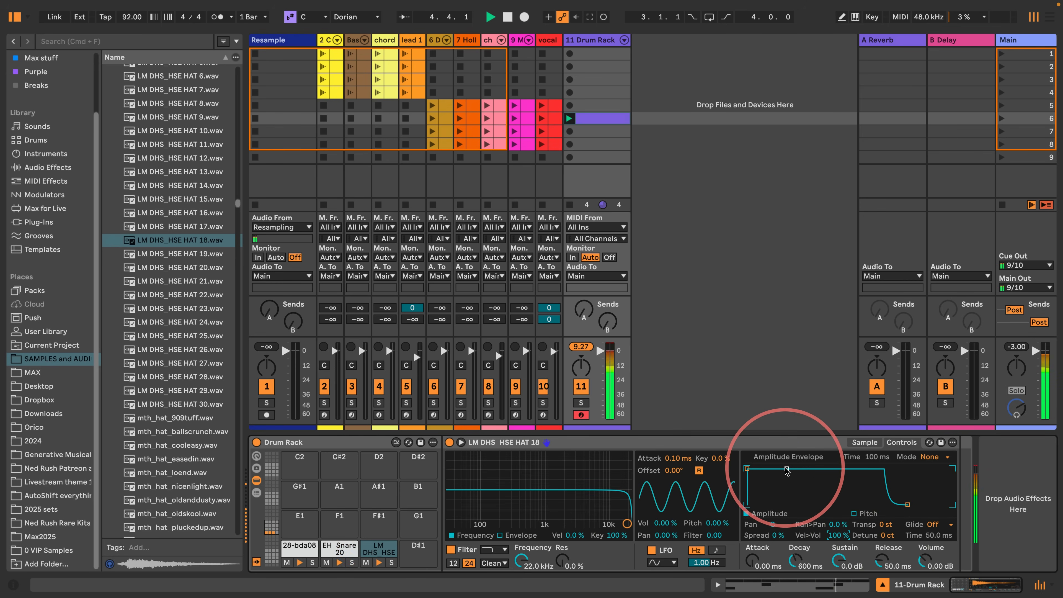
left_click_drag(787, 469, 781, 505)
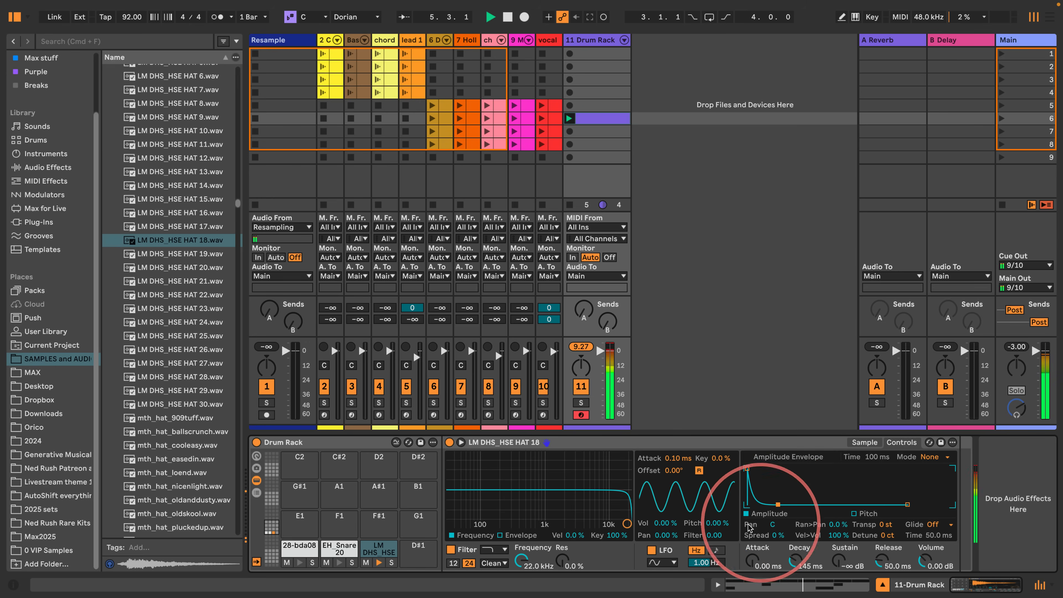
- Set the snare Simpler to +6 st transpose, 698 ms decay and -inf dB sustain, and the kick to 656 ms decay and -inf dB sustain
left_click(330, 551)
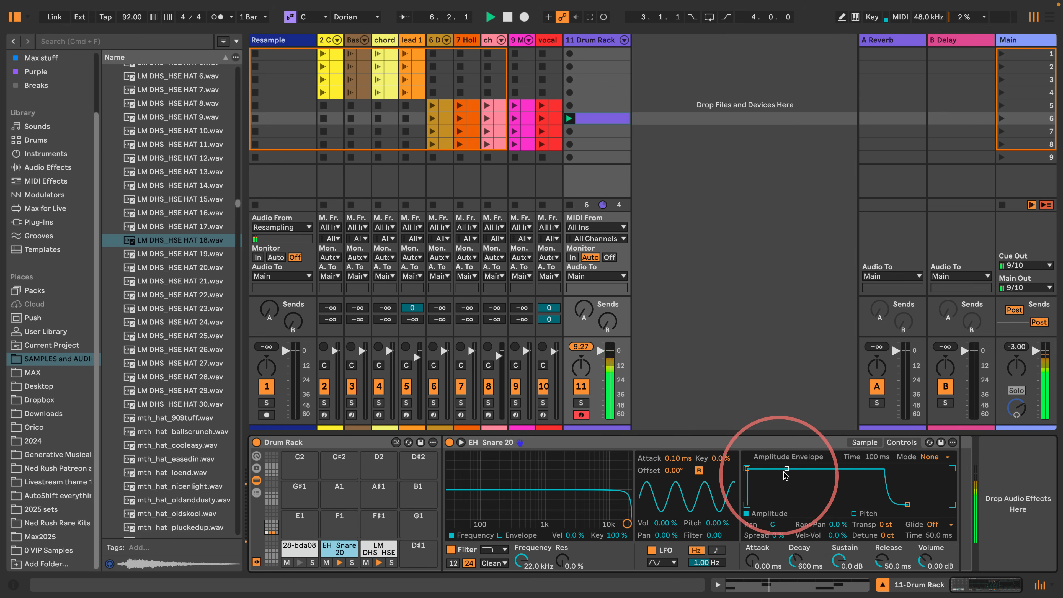
left_click_drag(787, 469, 796, 505)
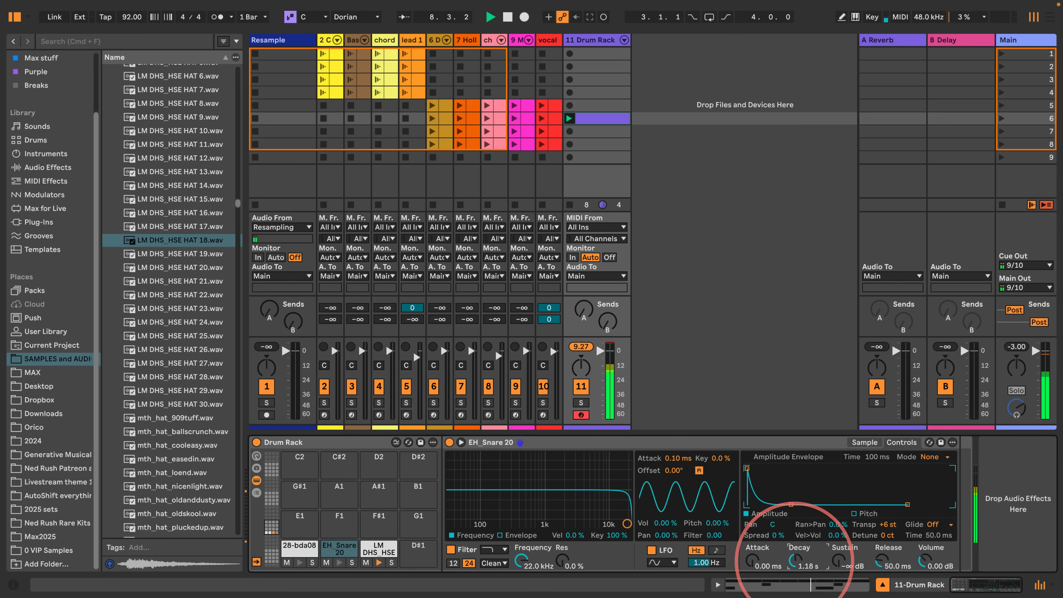
left_click(299, 546)
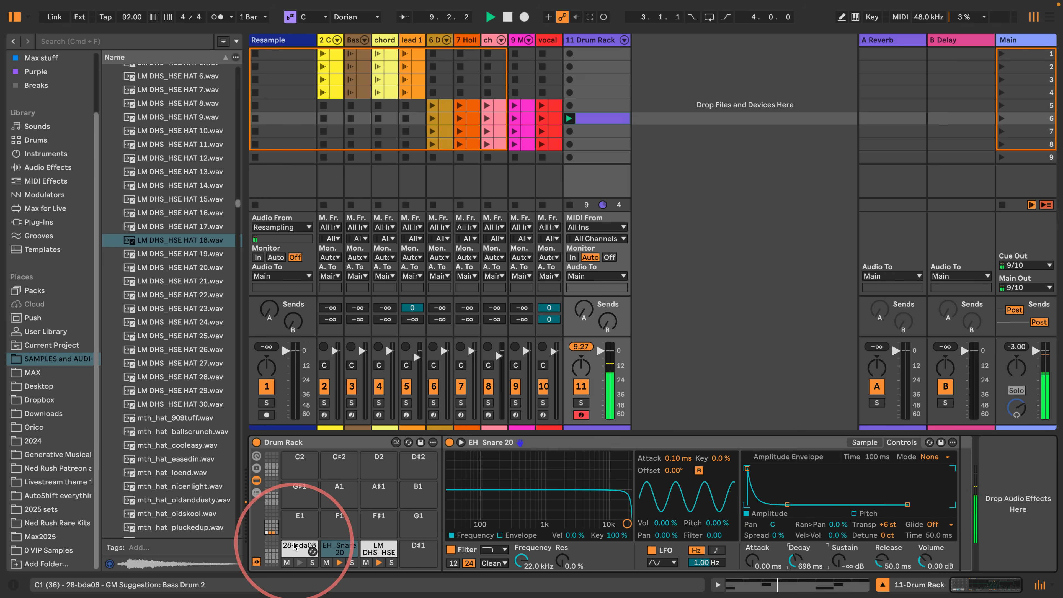
left_click_drag(852, 468, 787, 505)
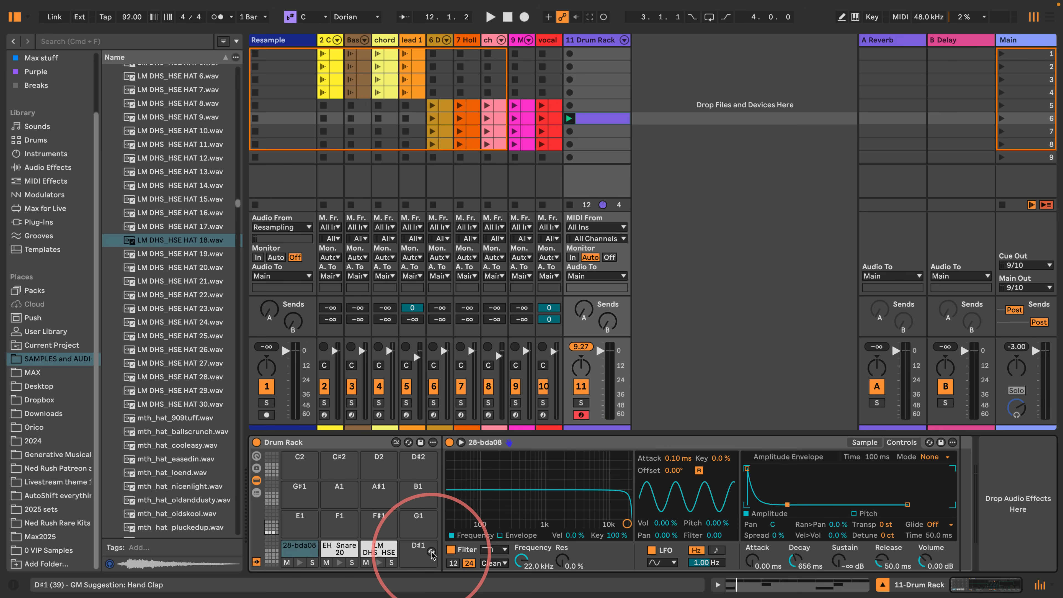
- Move the drum clip to the Drum Rack track's scene 9 slot and copy the Body Bass instrument from the bass track
left_click_drag(433, 555, 598, 159)
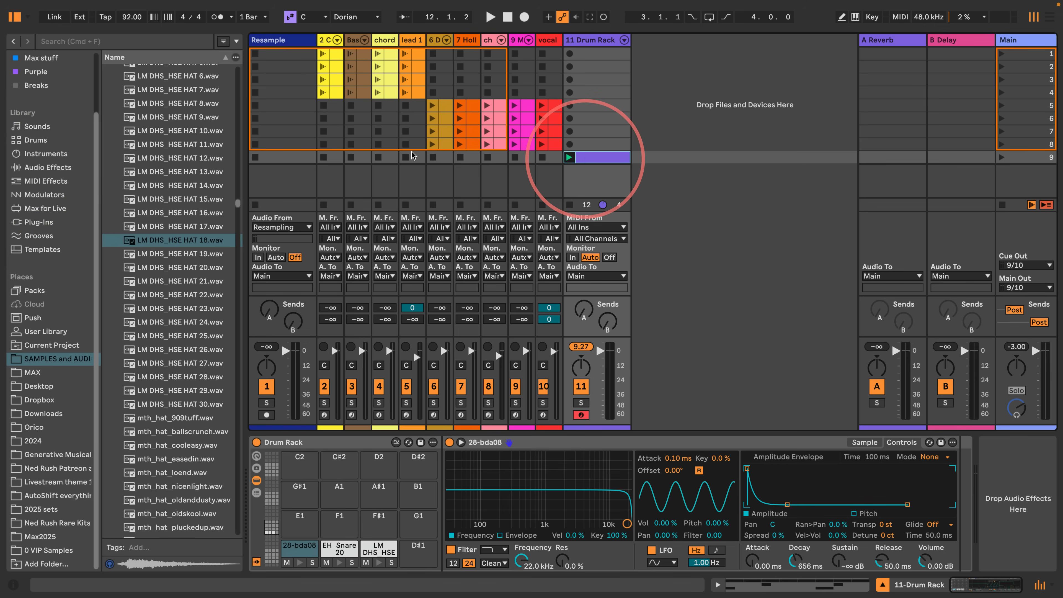
left_click(354, 39)
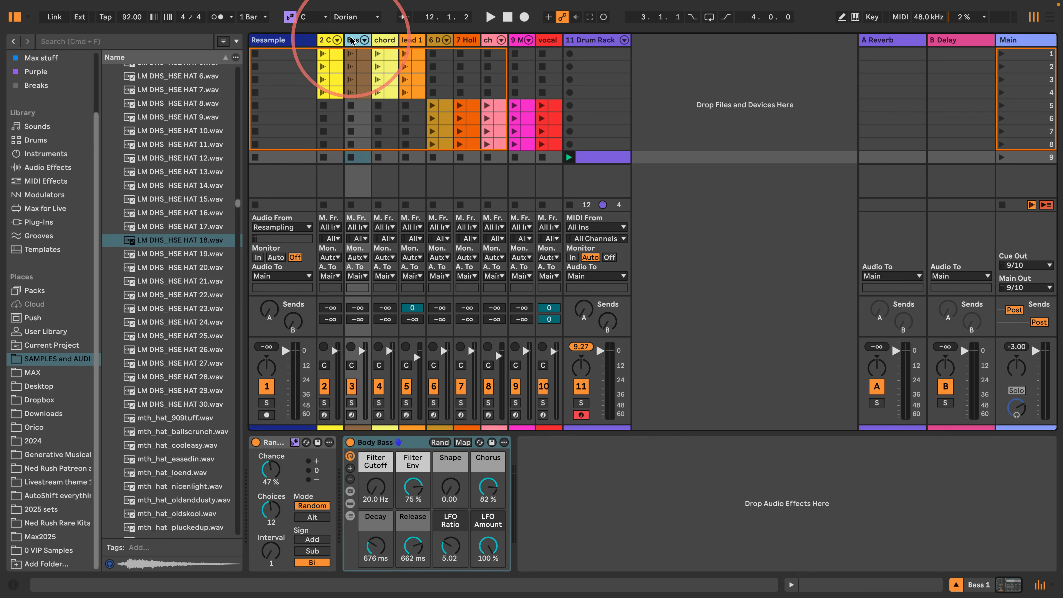
left_click(374, 445)
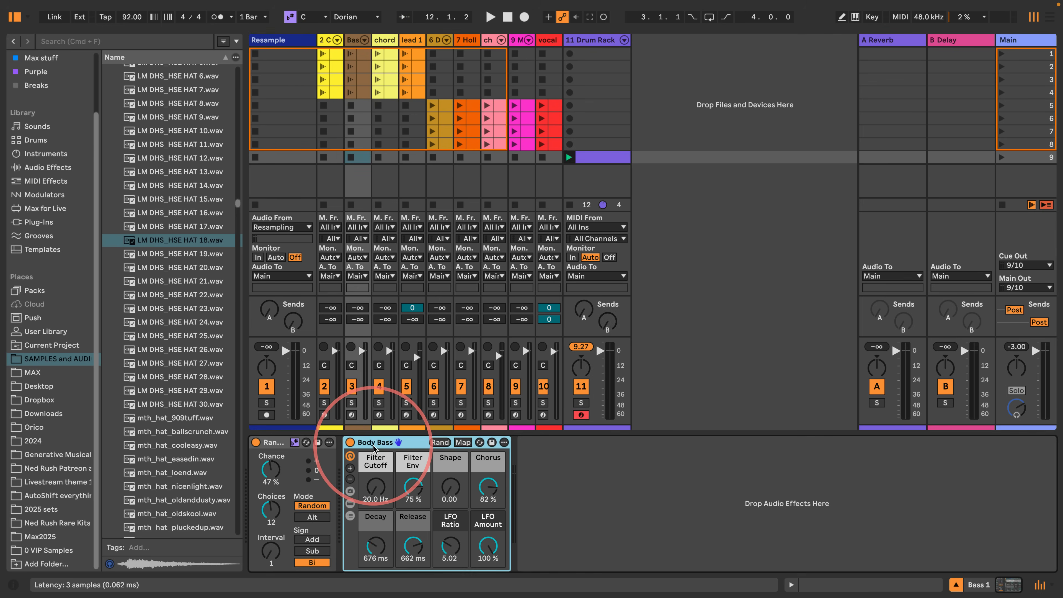
right_click(374, 445)
left_click(396, 273)
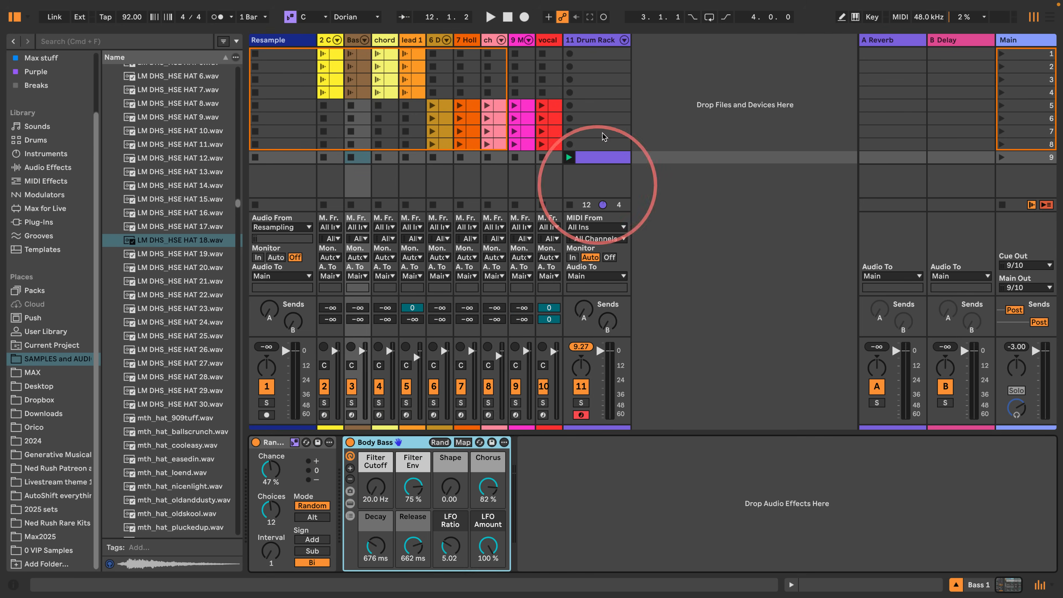
- Paste the Body Bass instrument onto the Drum Rack's empty C2 pad and start playback
left_click(586, 54)
left_click(297, 461)
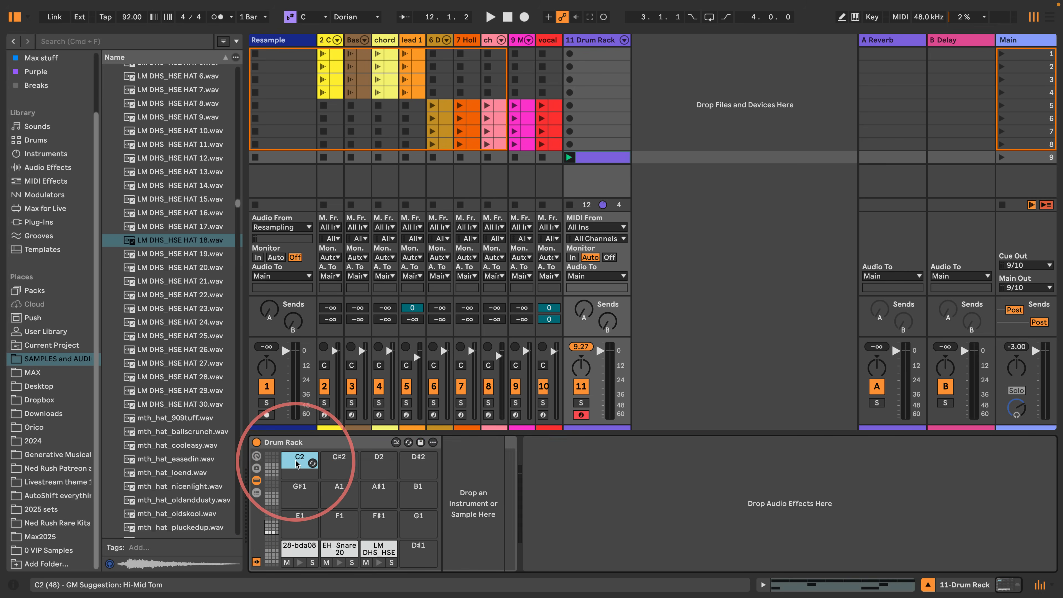
right_click(296, 461)
left_click(295, 461)
right_click(452, 501)
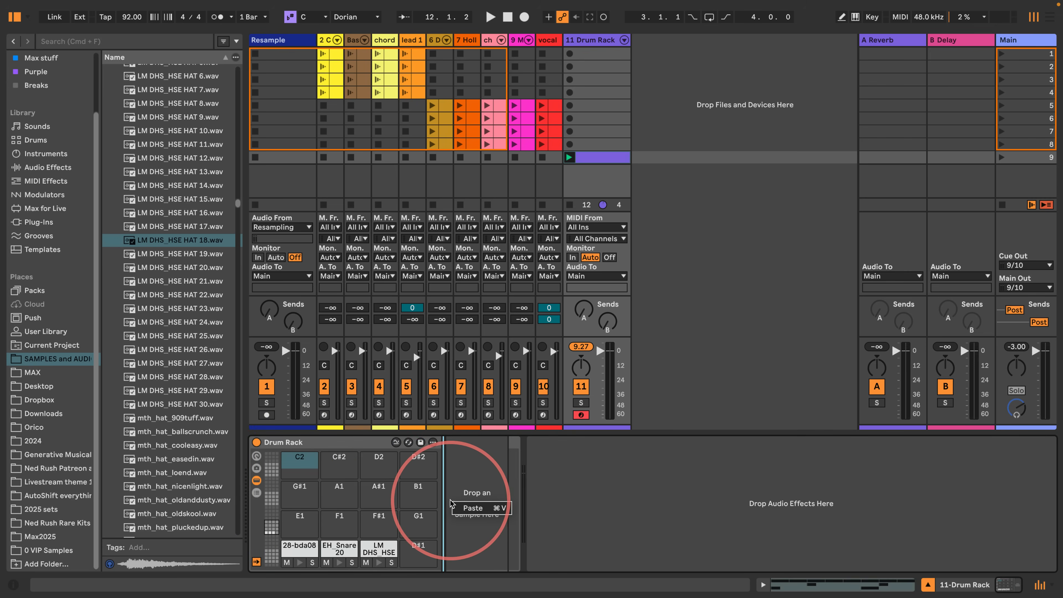
left_click(462, 508)
key("space")
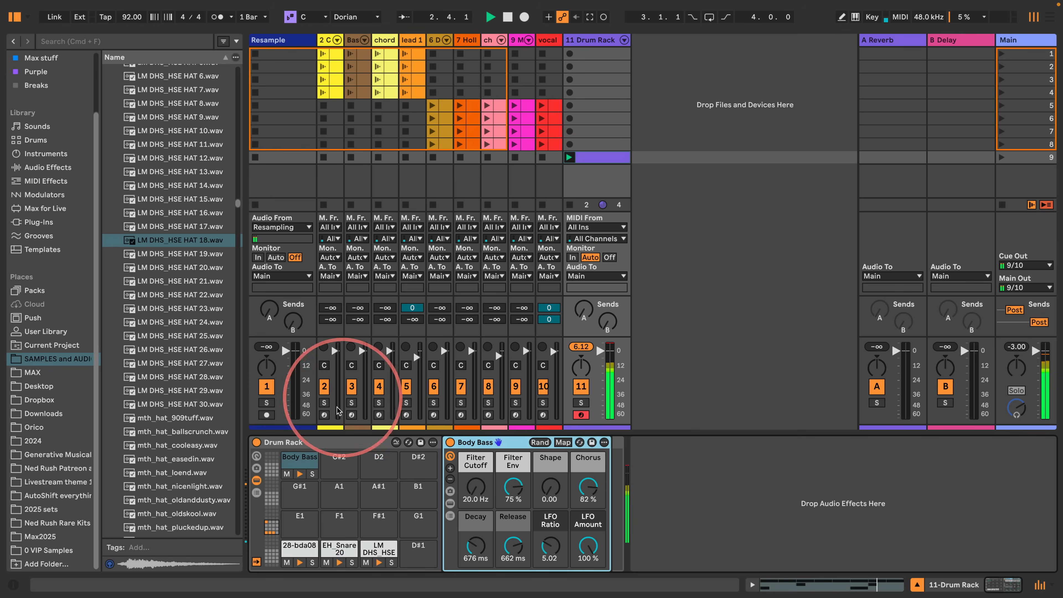
- Show the Drum Rack's chains with their note routing and set the Body Bass chain's Play note to C1
left_click(257, 494)
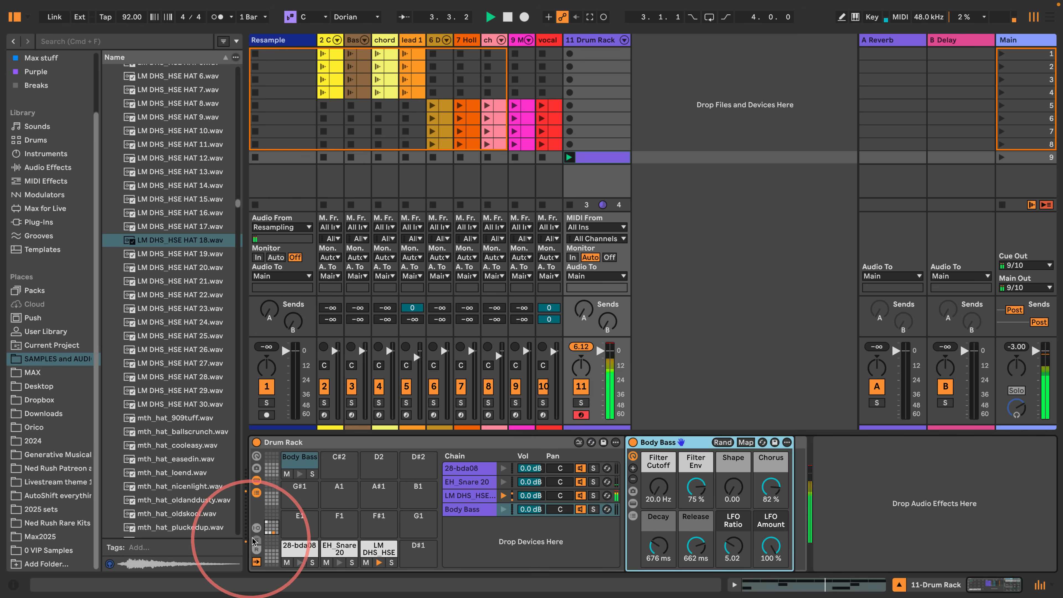
left_click(258, 527)
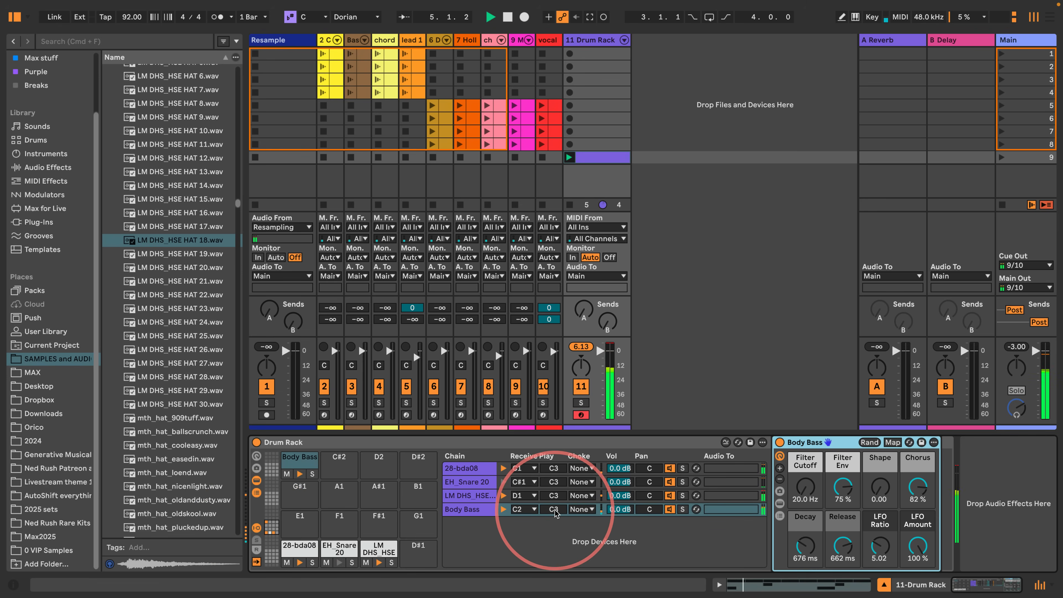
left_click_drag(556, 513, 555, 527)
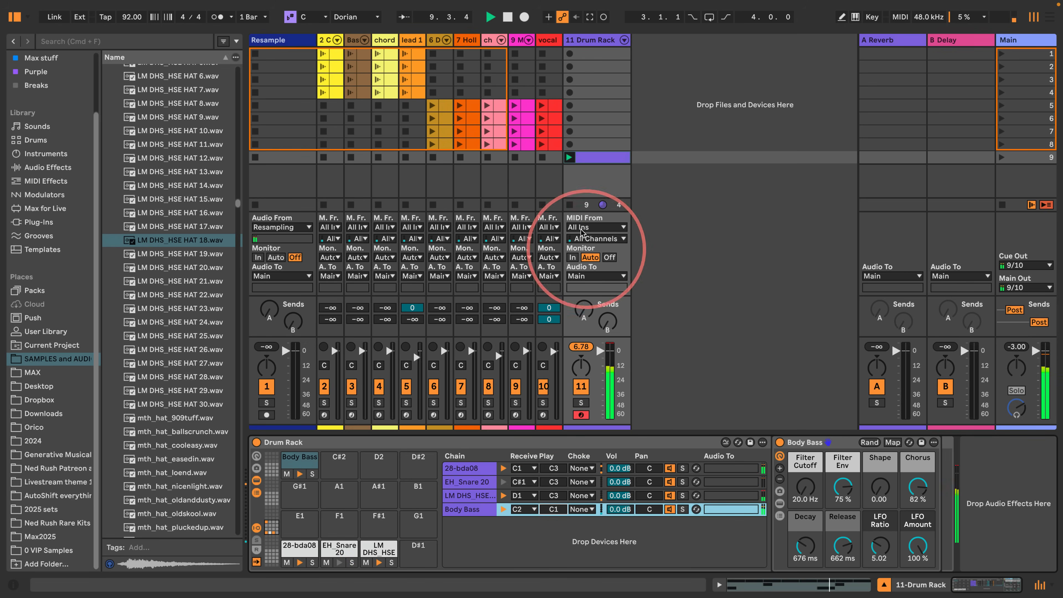
- Draw Body Bass notes on every sixteenth across the drum clip's bar with a 1/16 grid, and leave draw mode
double_click(595, 158)
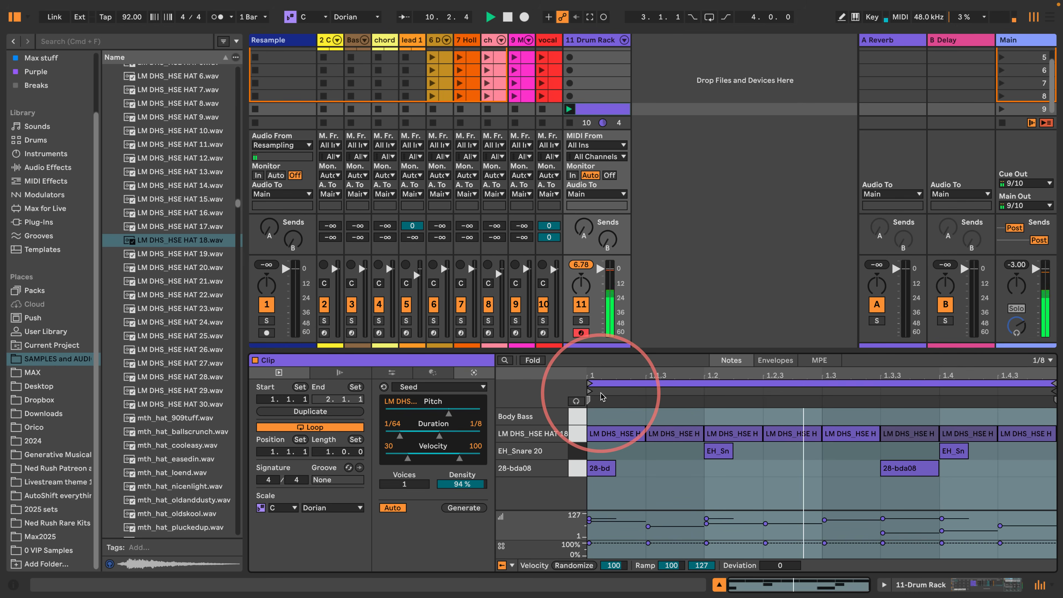
key("b")
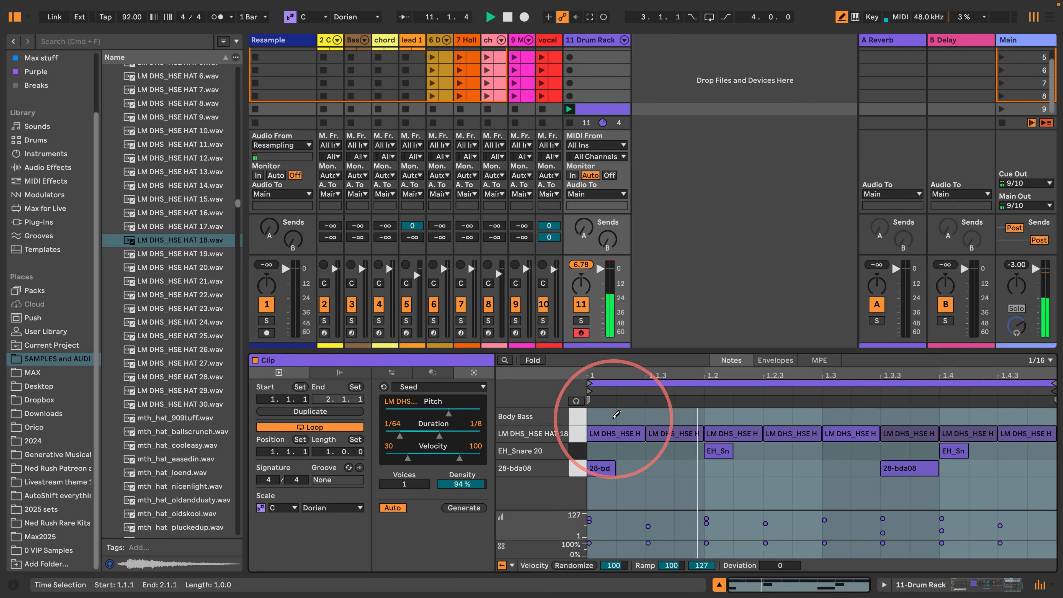
left_click_drag(591, 416, 1042, 414)
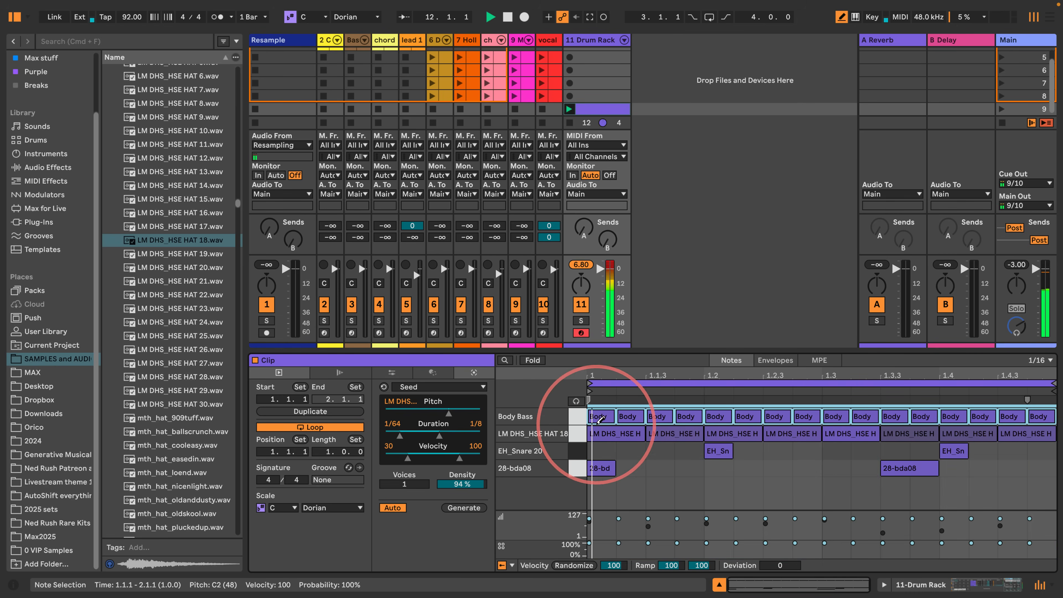
key("space")
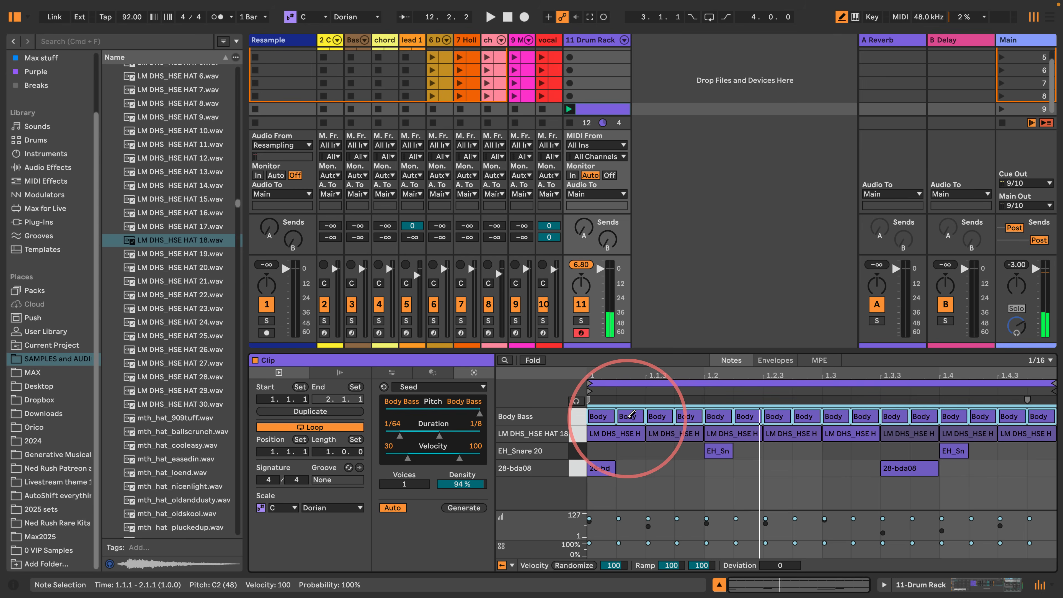
key("b")
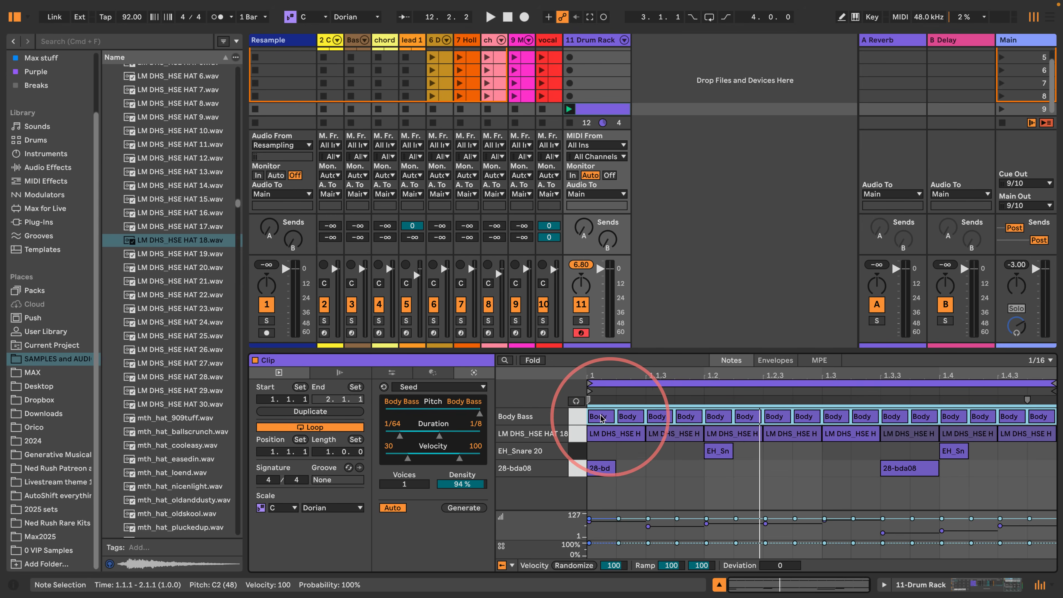
- Set all Body Bass notes after the first to 34% probability, velocity 35 and velocity deviation +83, and audition the beat
left_click(596, 418, "shift")
left_click_drag(619, 544, 618, 563)
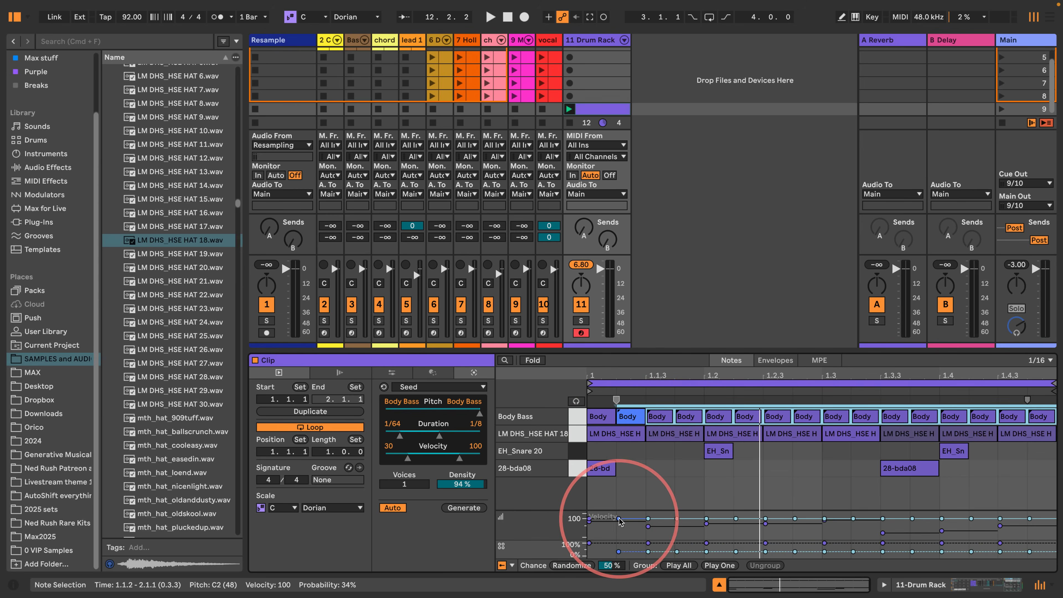
mouse_move(620, 521)
left_mouse_down()
mouse_move(620, 532)
mouse_move(616, 516)
left_mouse_up()
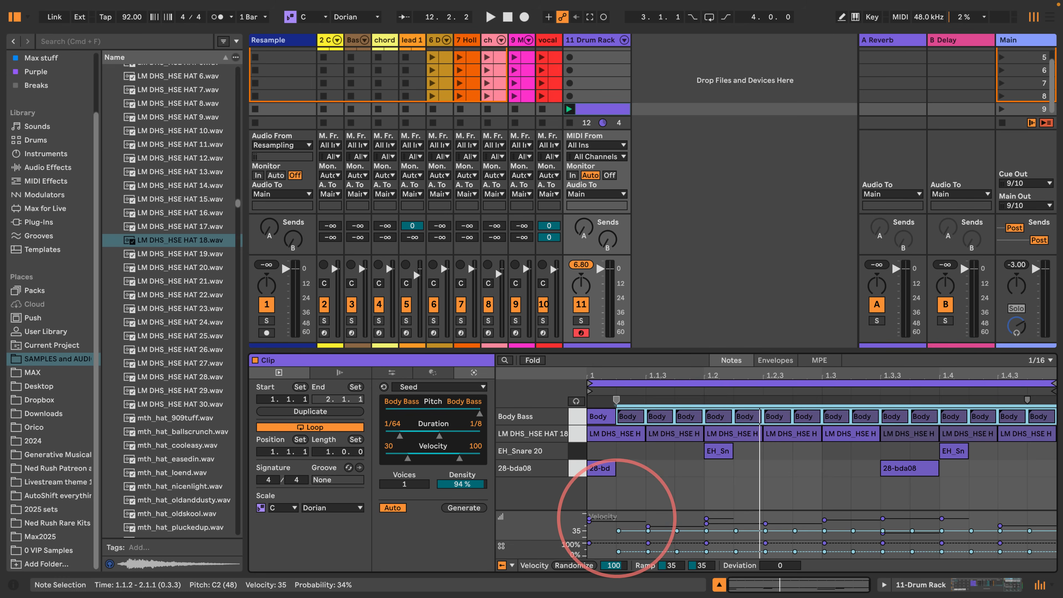
left_click_drag(780, 566, 779, 530)
key("space")
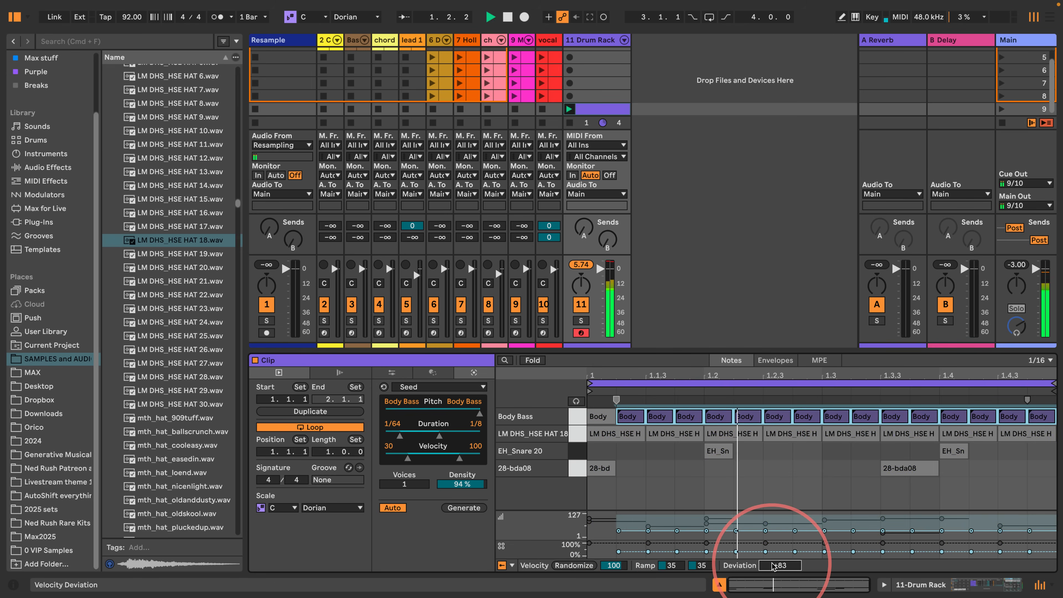
left_click(913, 586)
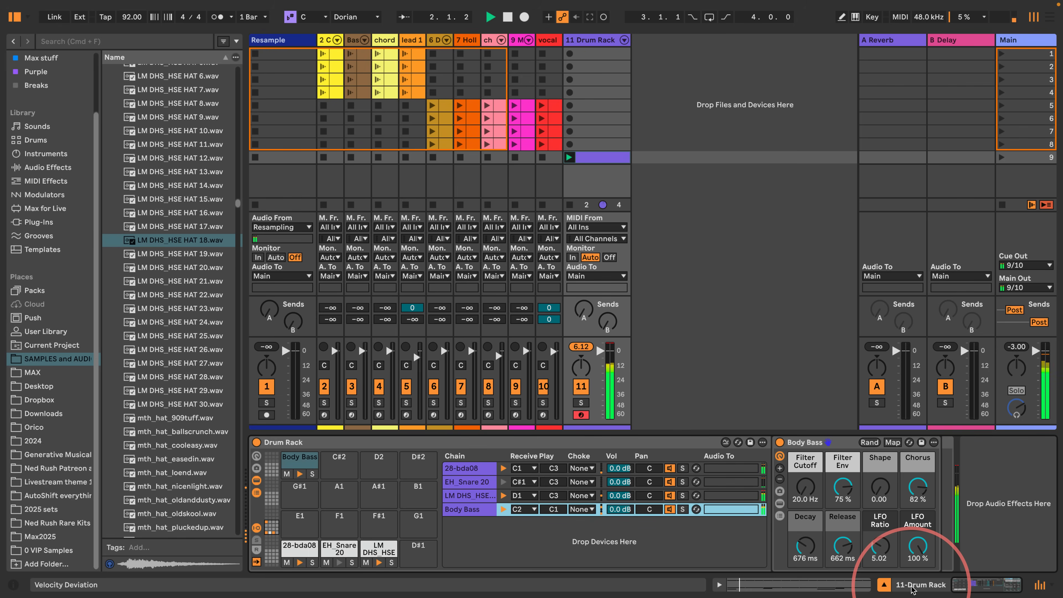
key("space")
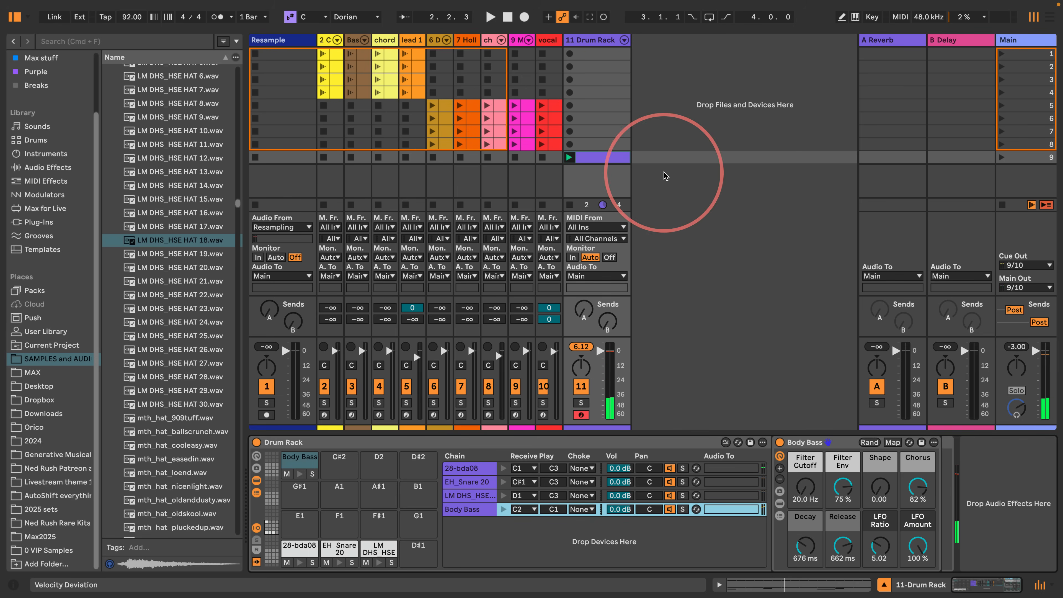
- Insert a Random effect before Body Bass, following the current scale, with Bi sign and 54% chance, and audition the bass
double_click(593, 157)
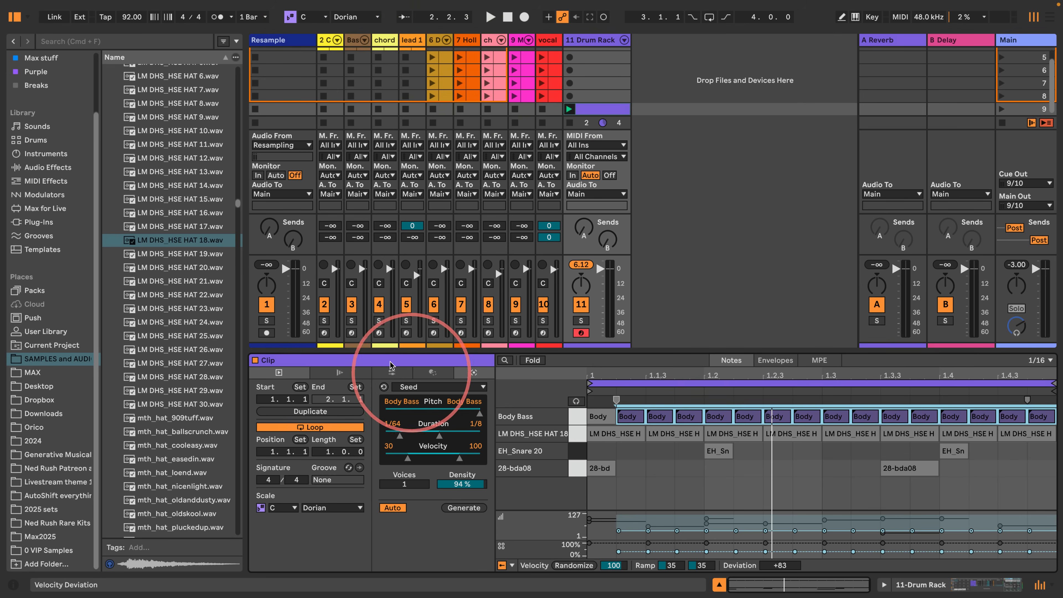
left_click_drag(385, 351, 365, 372)
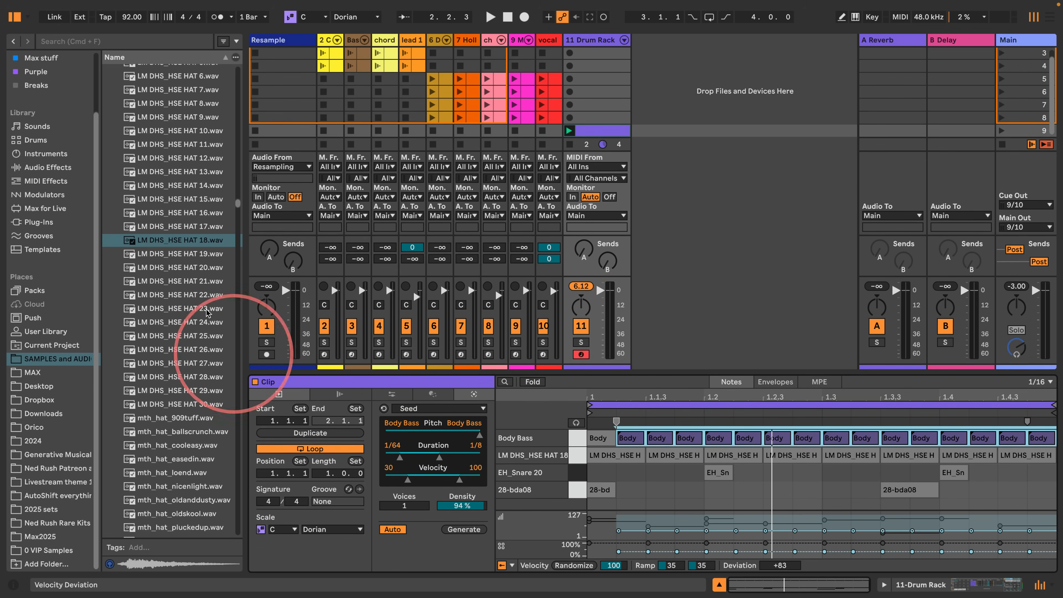
left_click(25, 180)
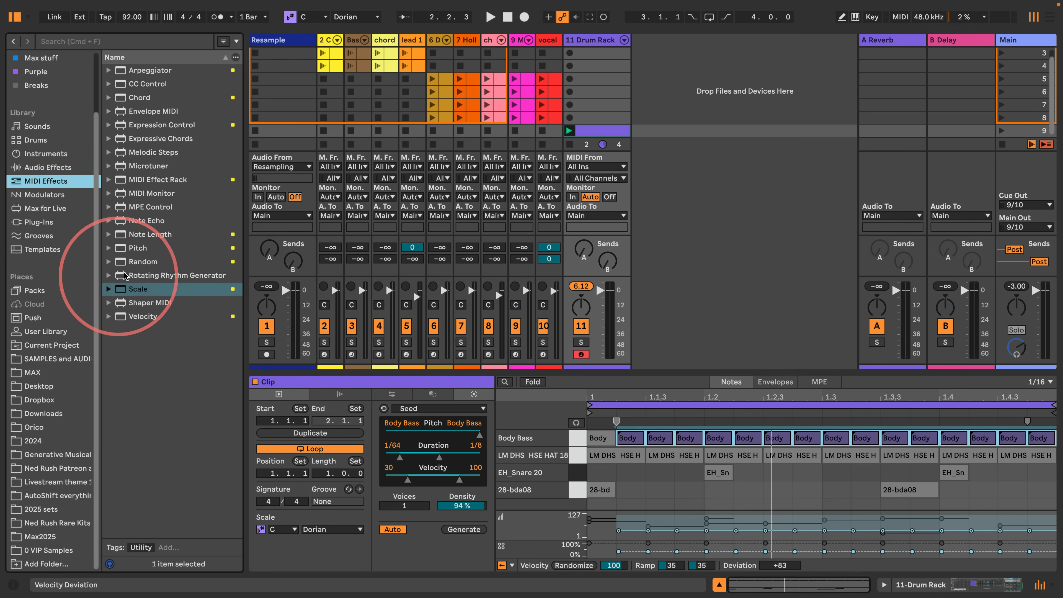
left_click(585, 45)
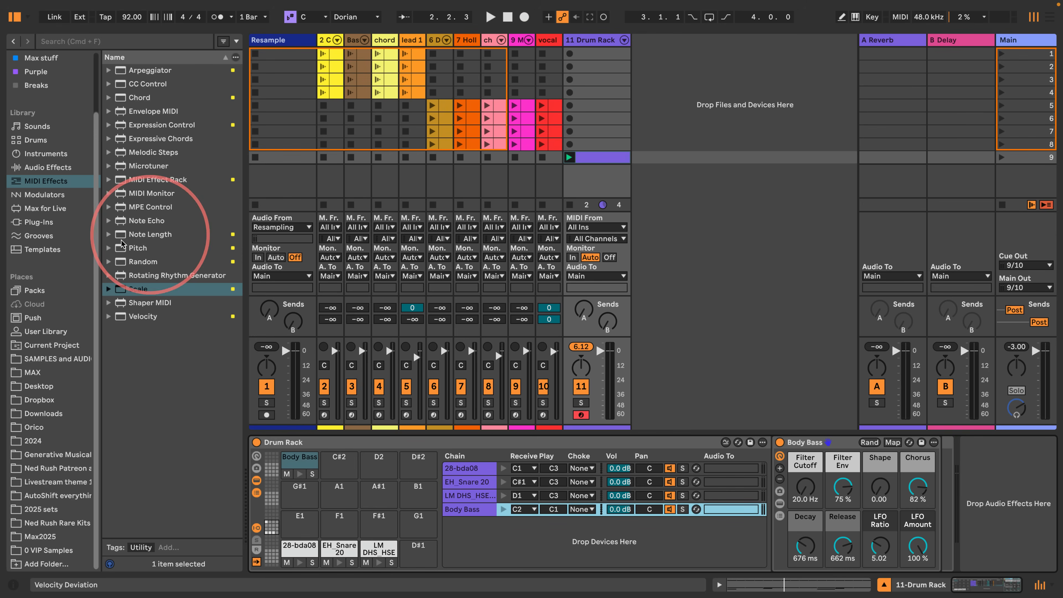
left_click_drag(118, 262, 793, 459)
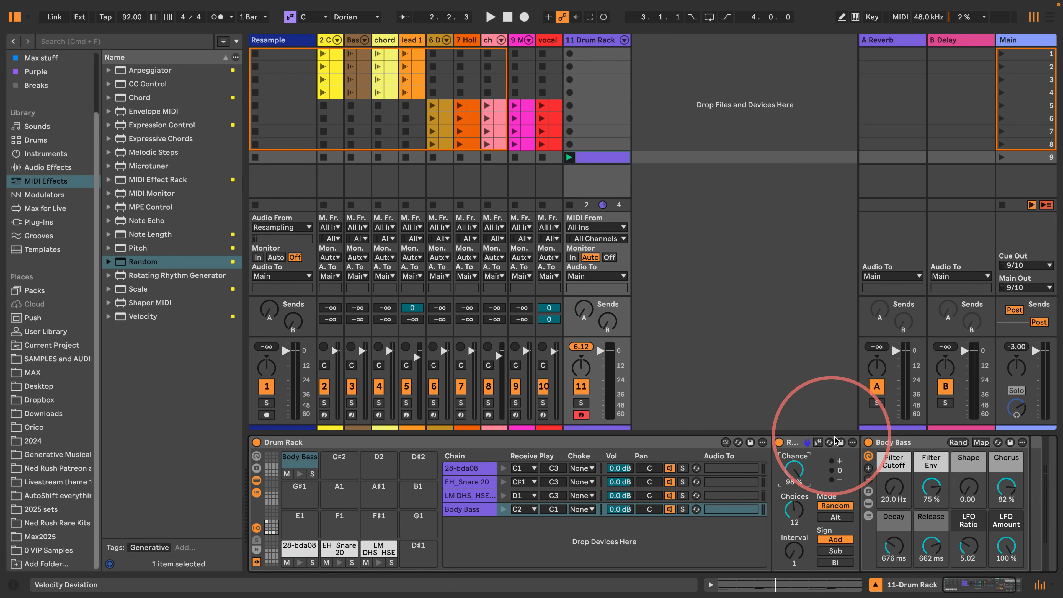
left_click(818, 443)
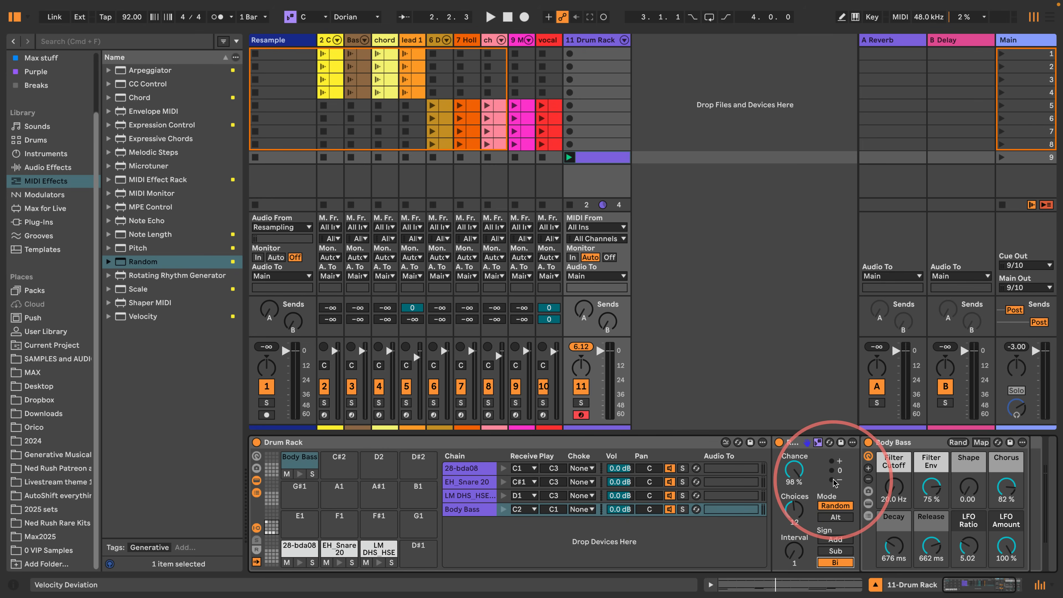
left_click_drag(794, 469, 795, 472)
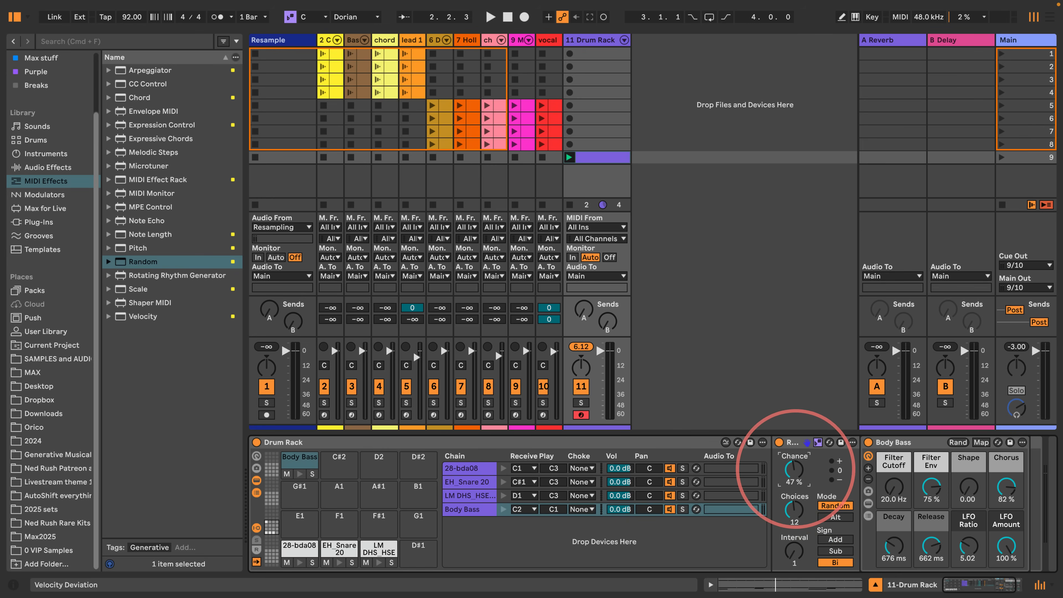
key("space")
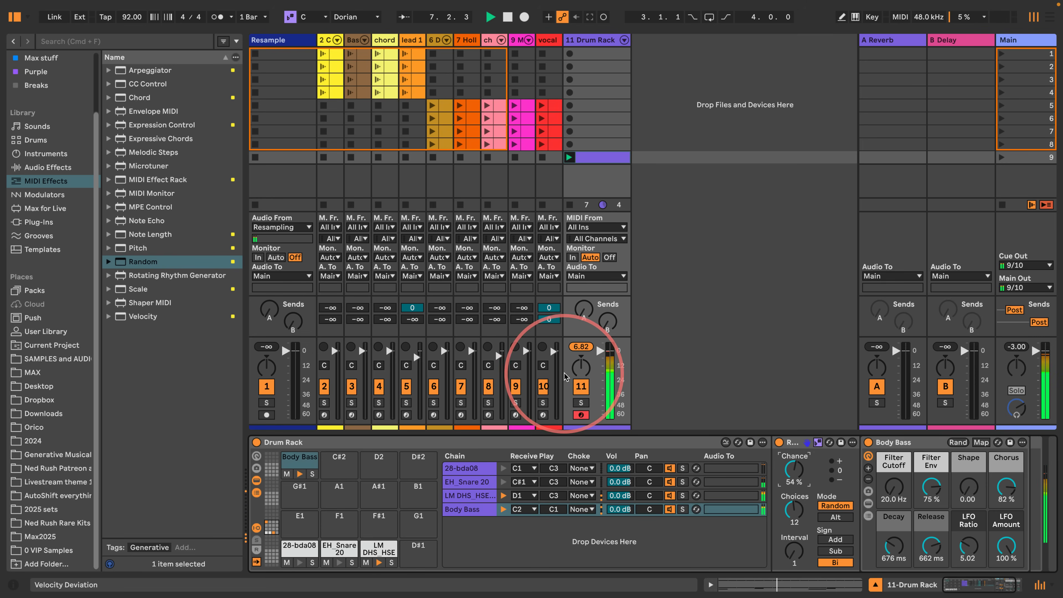
- Load the Electric instrument onto the C#2 pad and draw sixteenth notes for it at 1.1.1, 1.1.4, 1.2.3, 1.3.3, 1.4.1 and 1.4.3
left_click(29, 154)
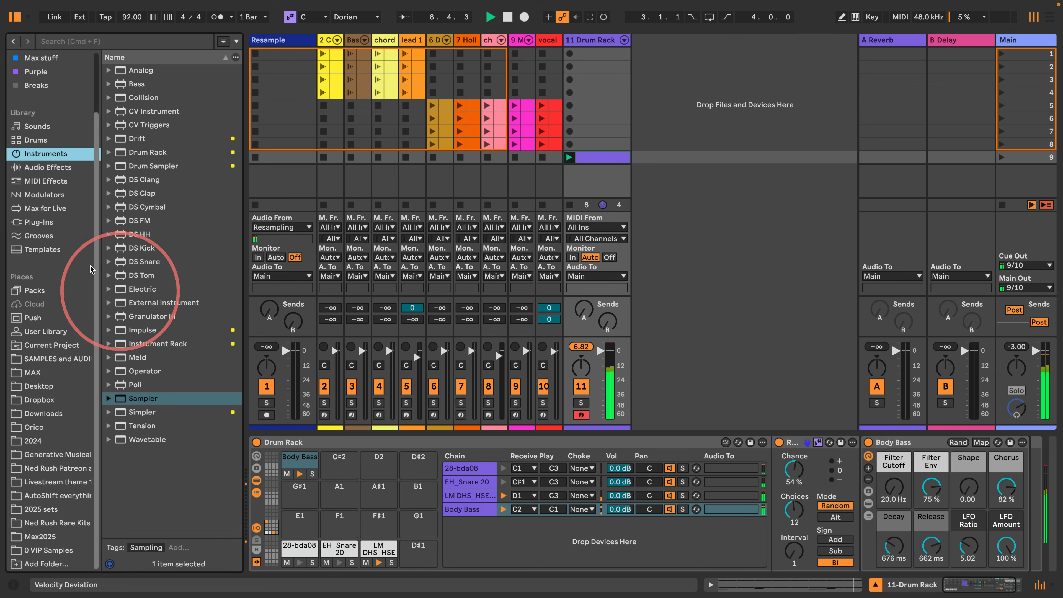
left_click_drag(123, 292, 333, 463)
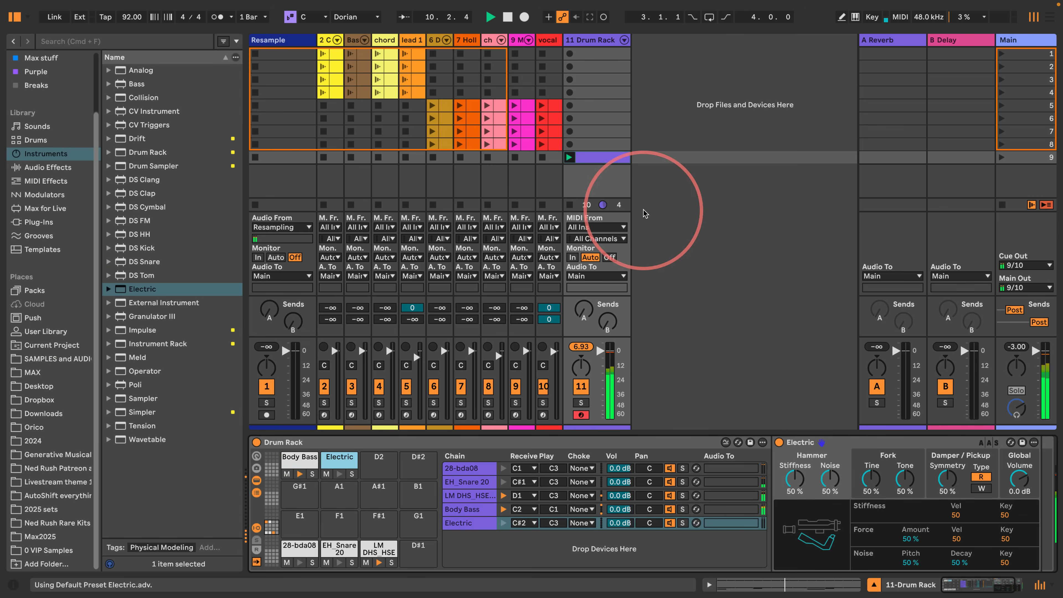
left_click(600, 157)
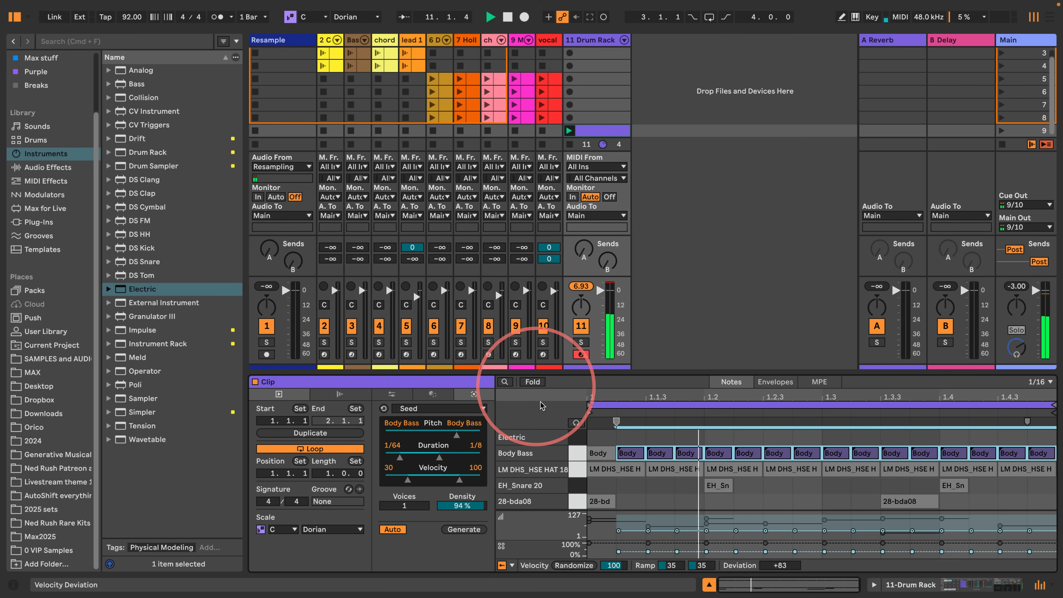
double_click(596, 438)
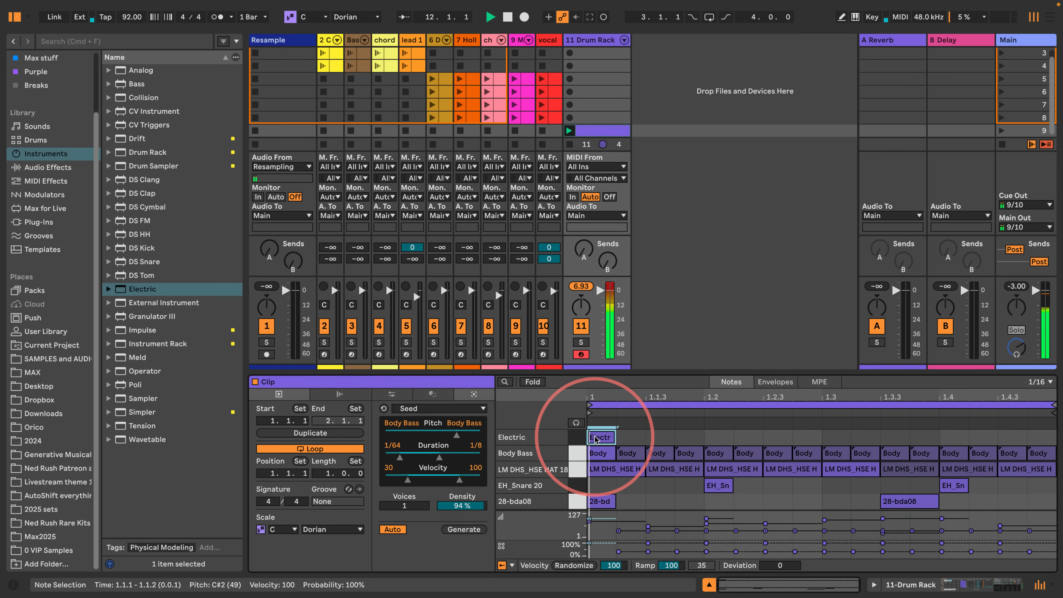
double_click(775, 439)
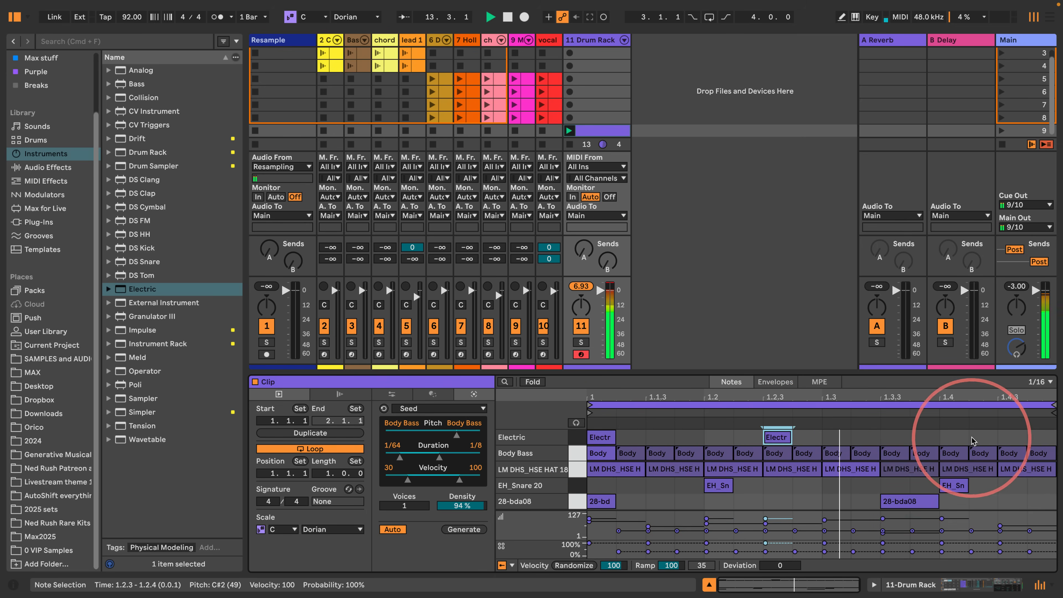
double_click(954, 438)
double_click(1010, 438)
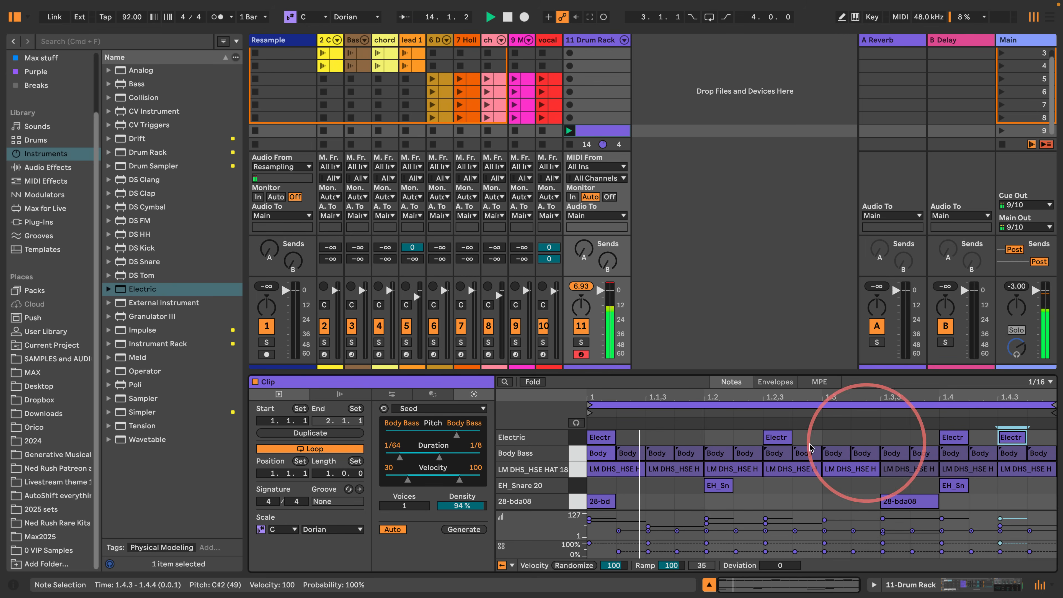
double_click(688, 437)
double_click(894, 438)
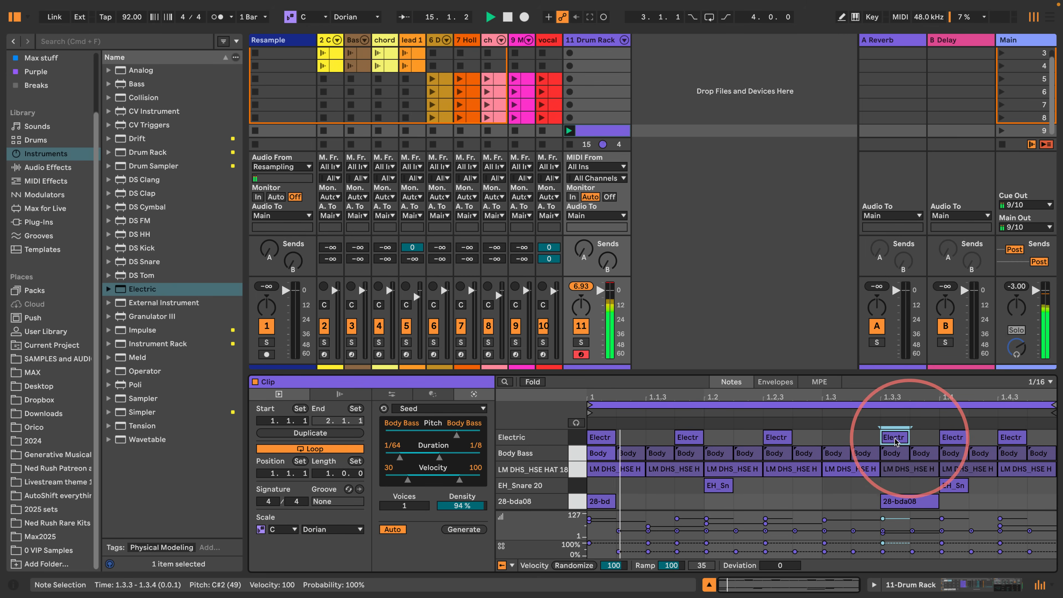
- Set all Electric notes after the first to 34% probability, then return to the rack's devices and stop playback
left_click_drag(1042, 438, 672, 443)
left_click_drag(678, 552, 678, 560)
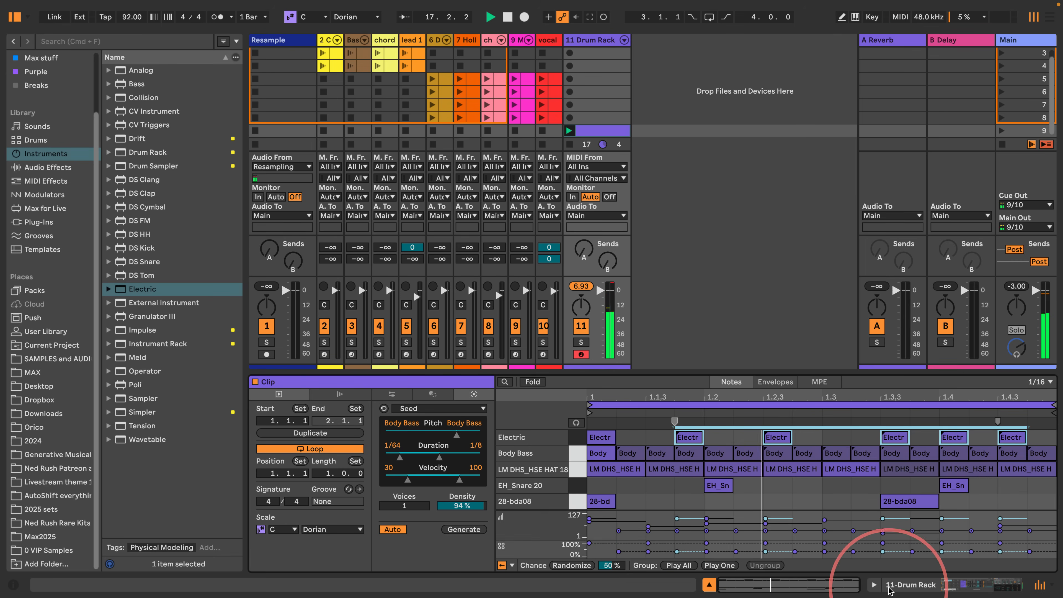
left_click(904, 584)
key("space")
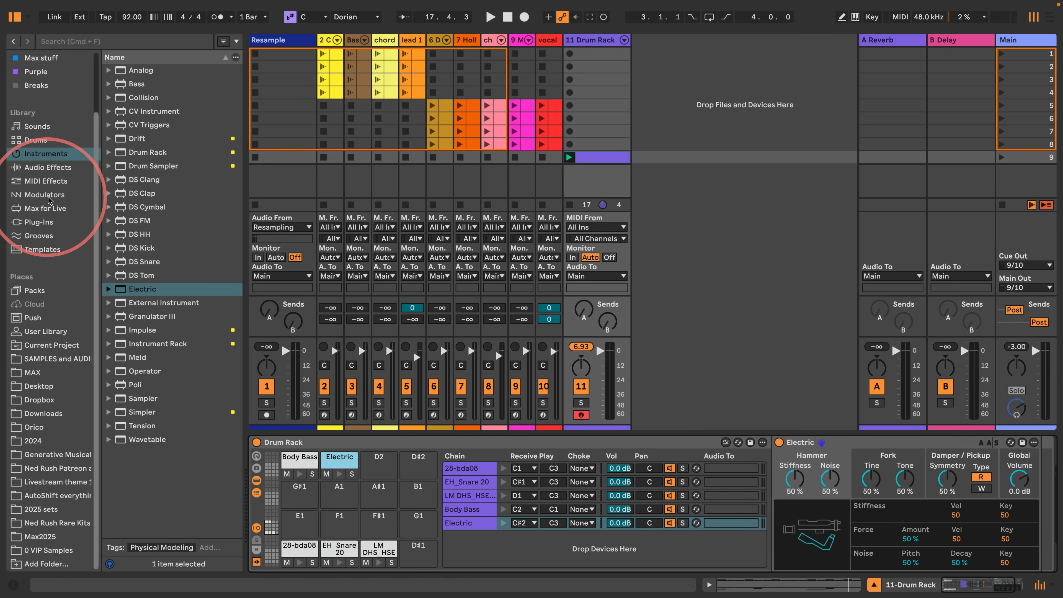
- Insert a Chord effect before Electric, following the current scale, with shifts of +2, +5 and +7 scale degrees
left_click(38, 184)
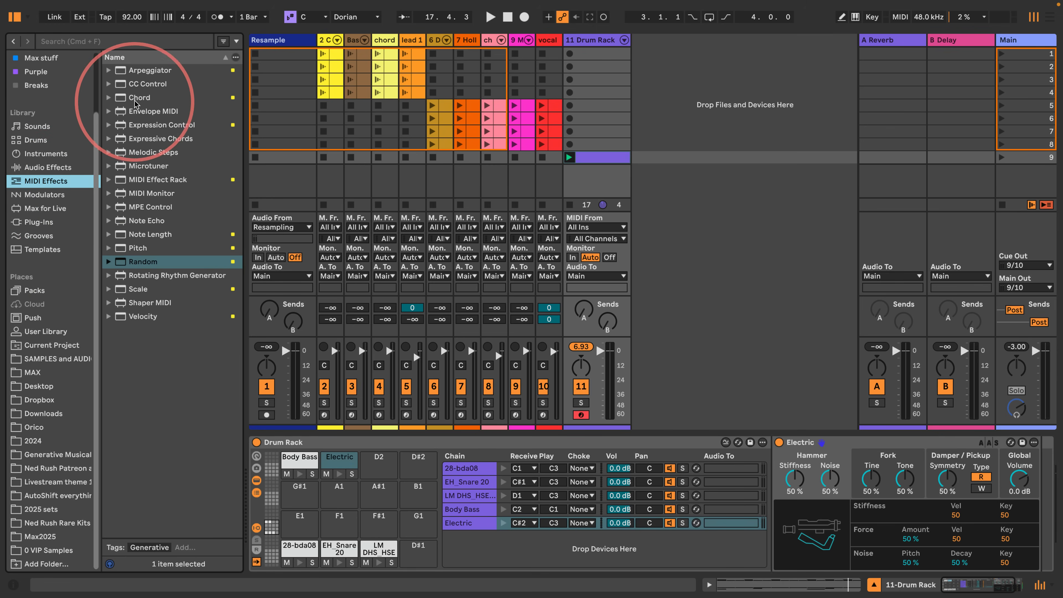
left_click_drag(139, 97, 776, 469)
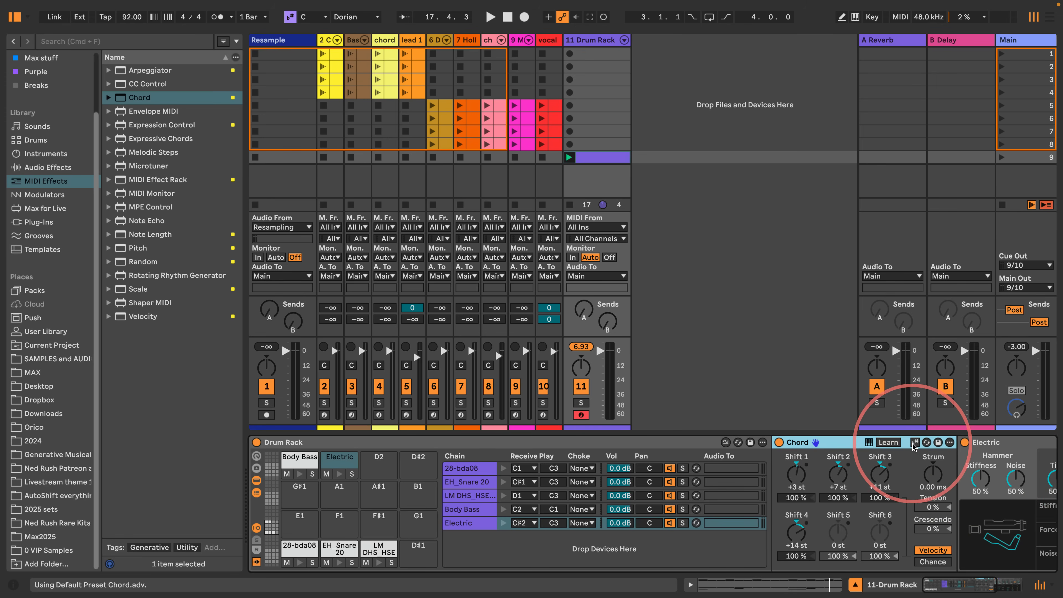
left_click_drag(796, 478, 841, 432)
left_click_drag(879, 475, 879, 465)
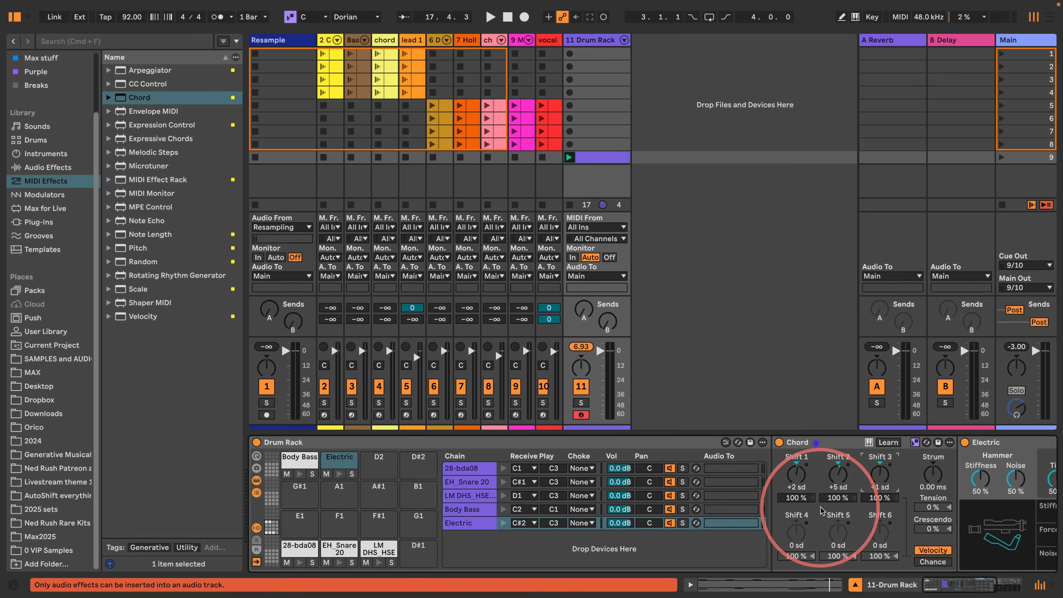
key("Up")
key("Up")
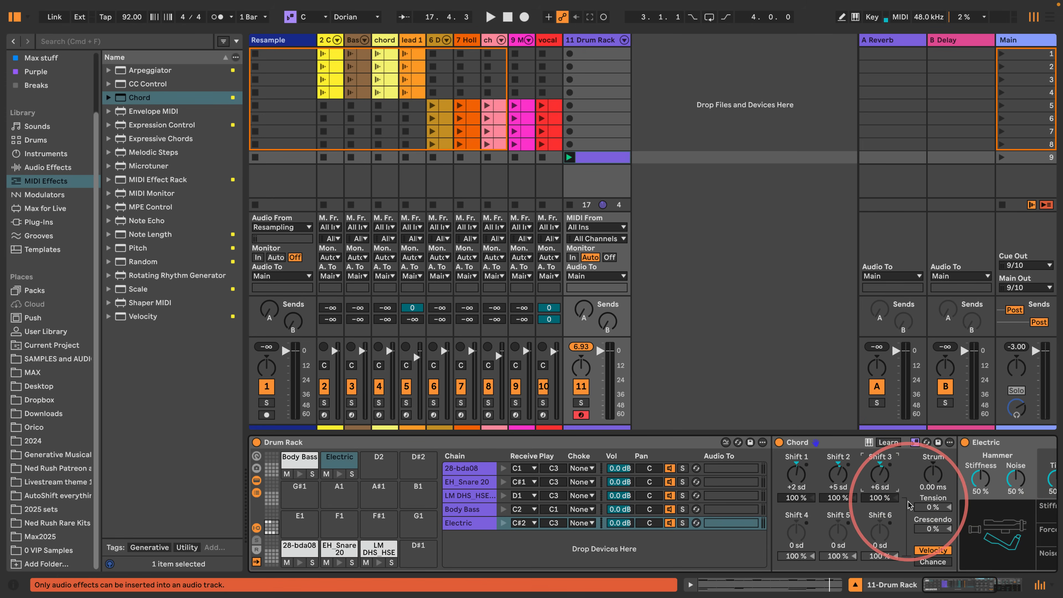
scroll(963, 553, "right", 5)
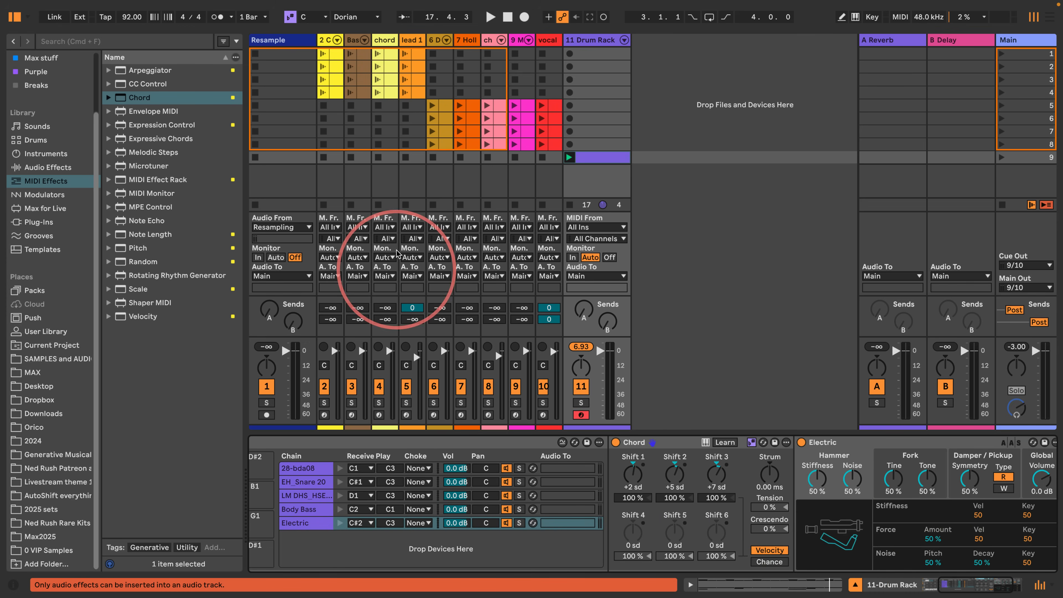
- Place scale-aware Random effects on both sides of Chord, with 67% chance before it and 16% after it
left_click_drag(136, 261, 854, 477)
left_click(654, 443)
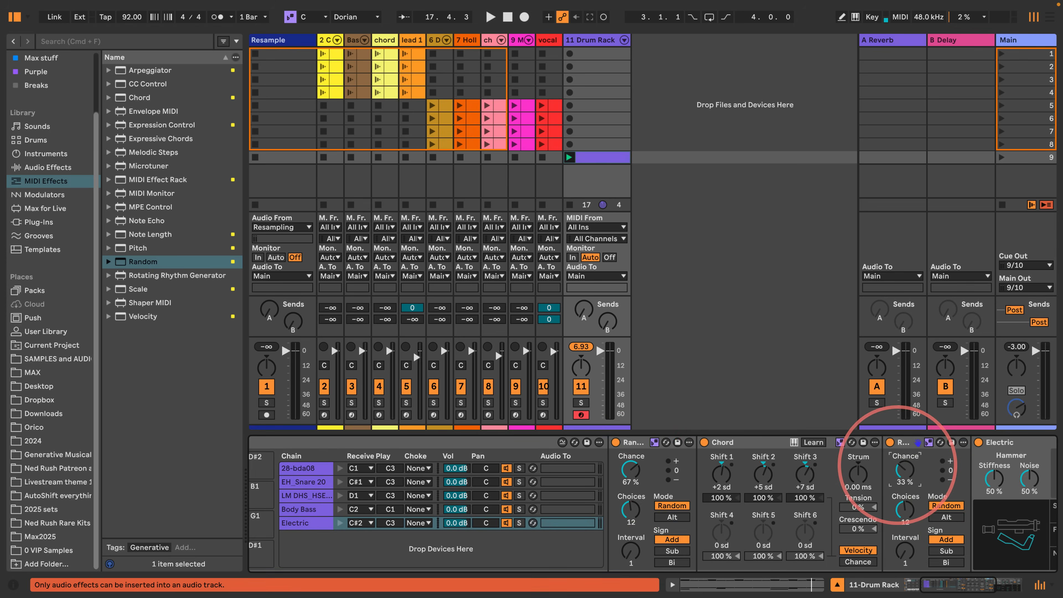
left_click(632, 444)
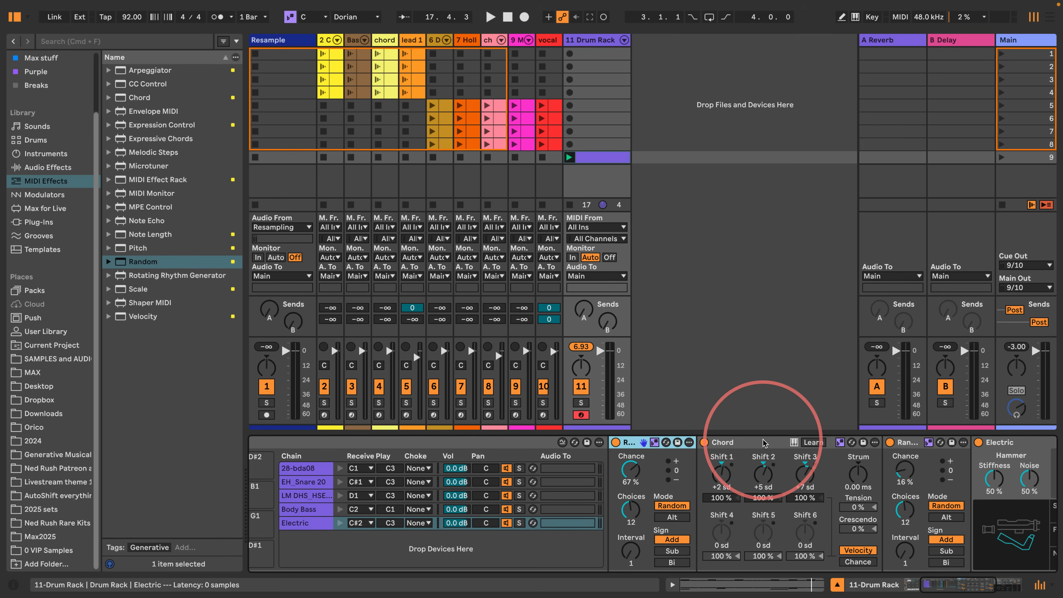
left_click(750, 446)
left_click(633, 446)
left_click(745, 445)
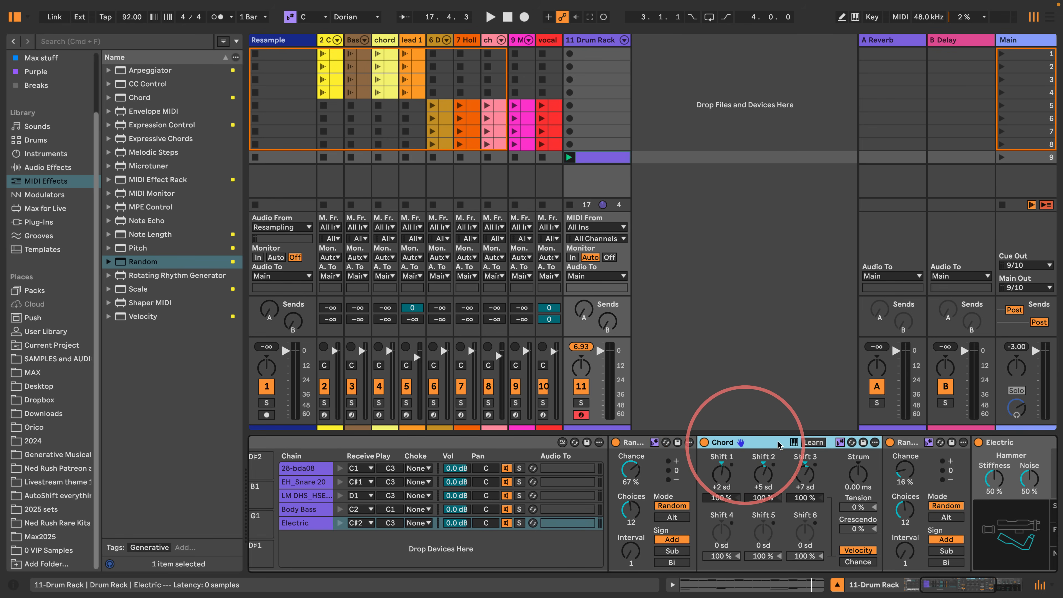
left_click(911, 443)
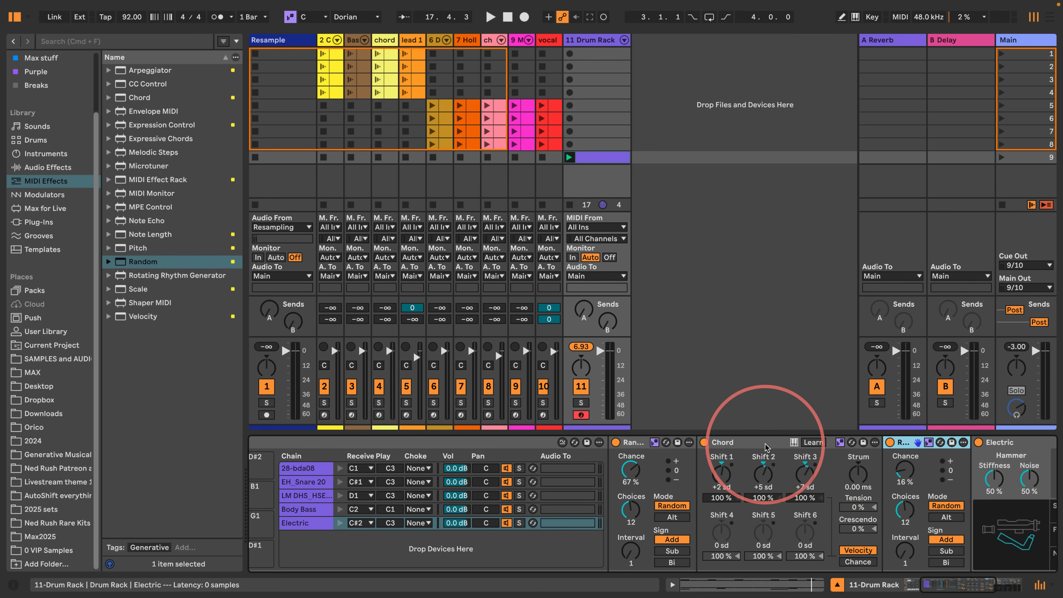
- Apply Legato to the drum clip's Electric notes, extend the last one to the bar's end, and audition the result
key("space")
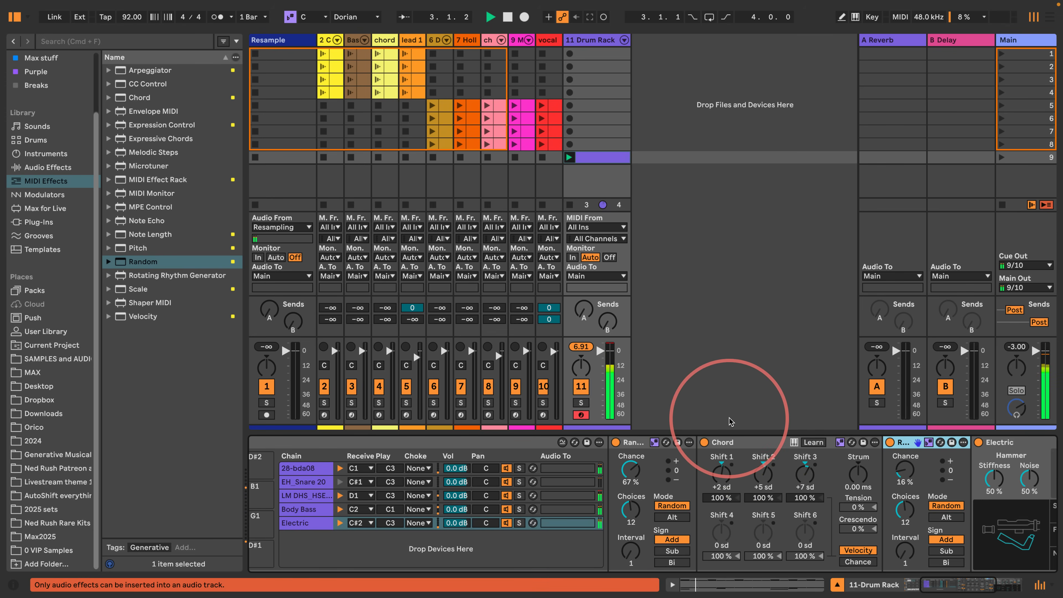
double_click(594, 164)
key("space")
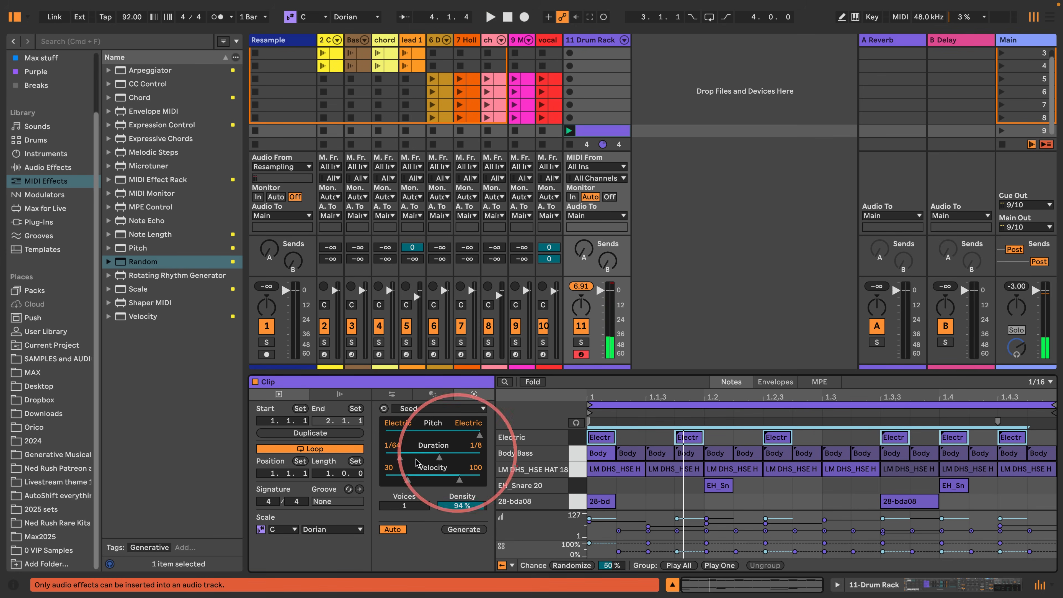
left_click(340, 394)
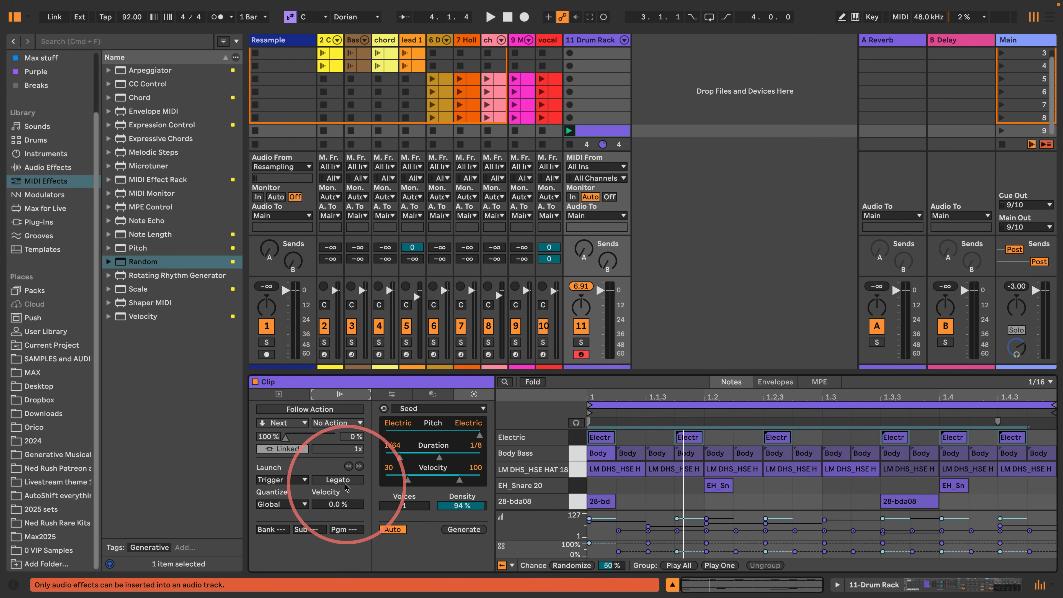
left_click(392, 393)
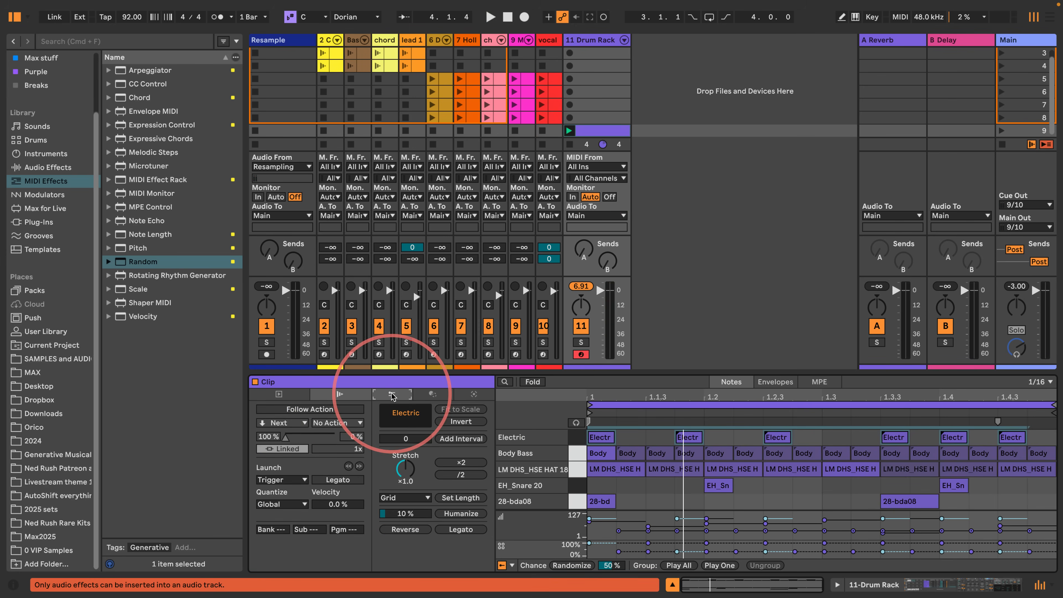
left_click(461, 529)
key("space")
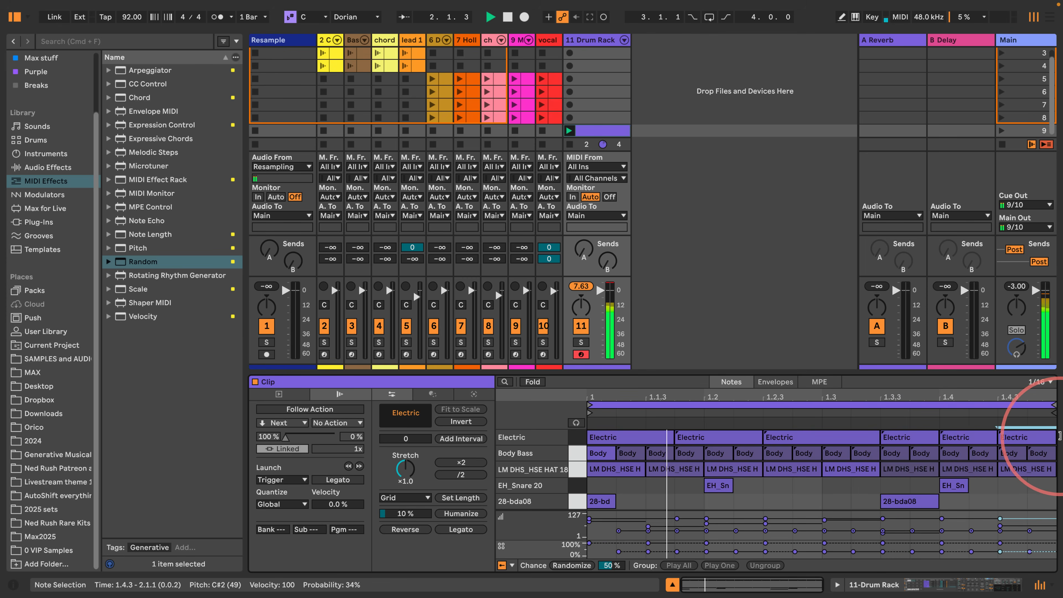
- Insert a Pitch effect at the start of the Electric chain, set it to -12 st, and play the beat
left_click(860, 583)
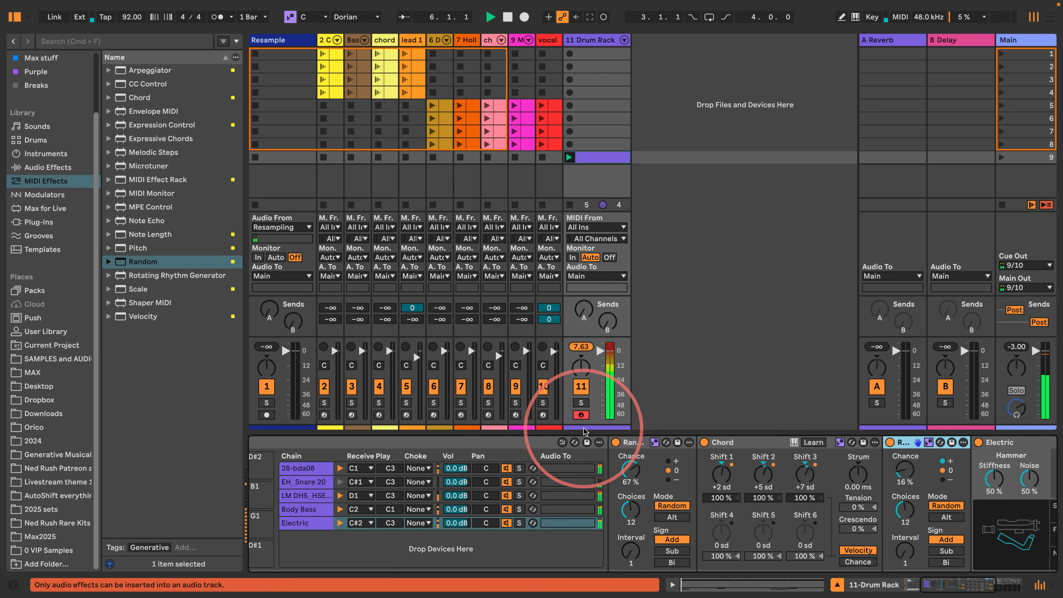
key("space")
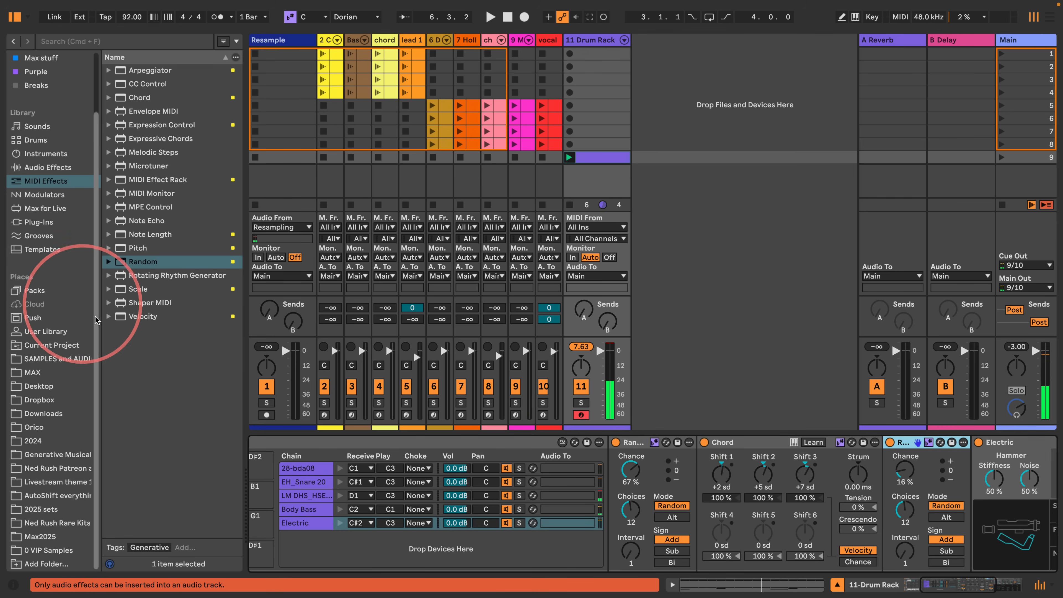
left_click_drag(125, 247, 612, 458)
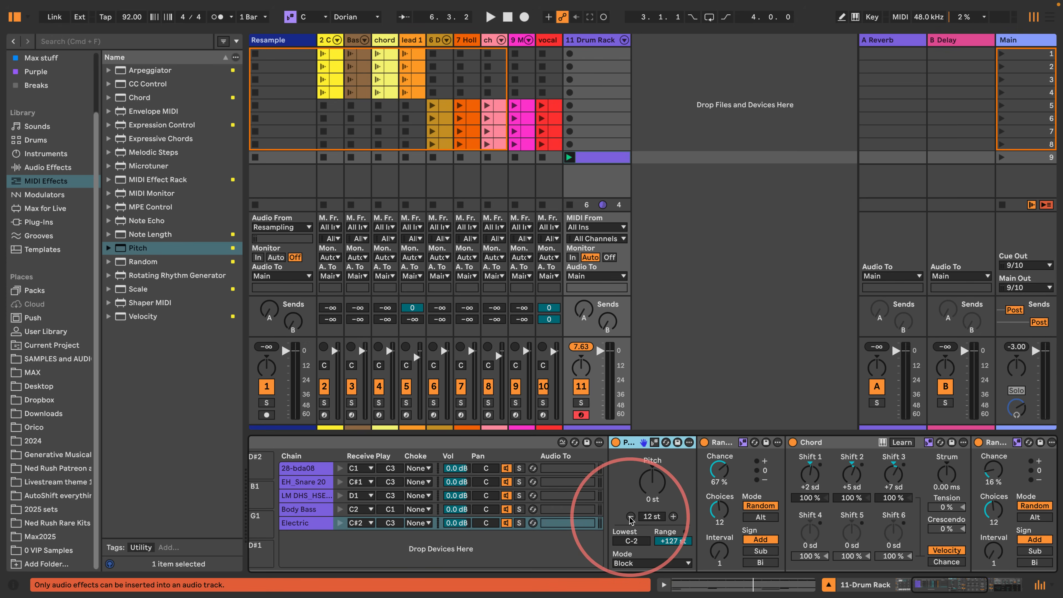
key("space")
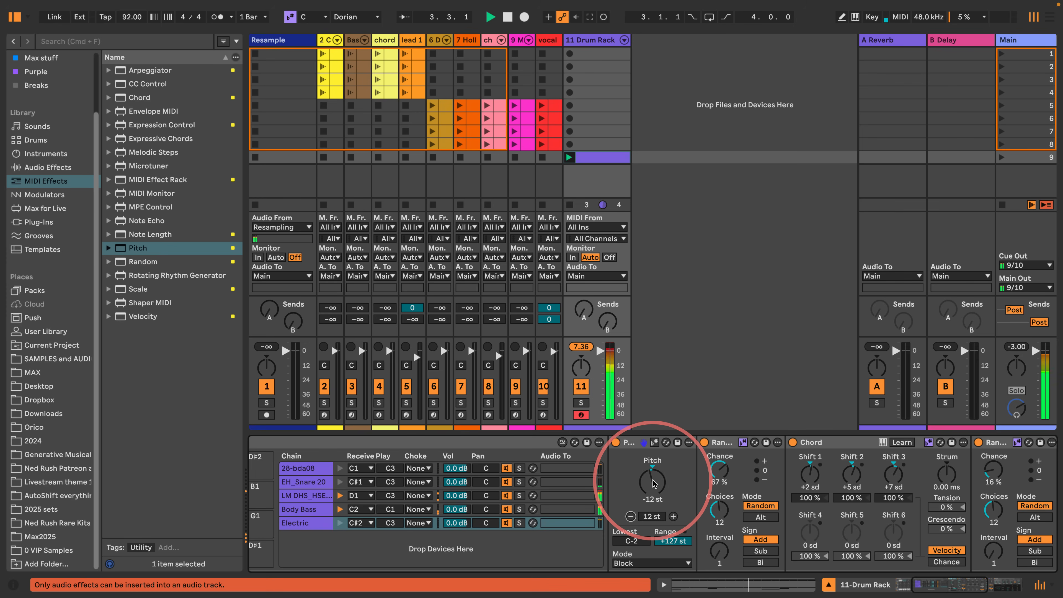
- Copy the entire lead 1 device chain, from its MIDI effects to Hubus Lead, into the Drum Rack's empty D2 pad
left_click_drag(938, 585, 979, 583)
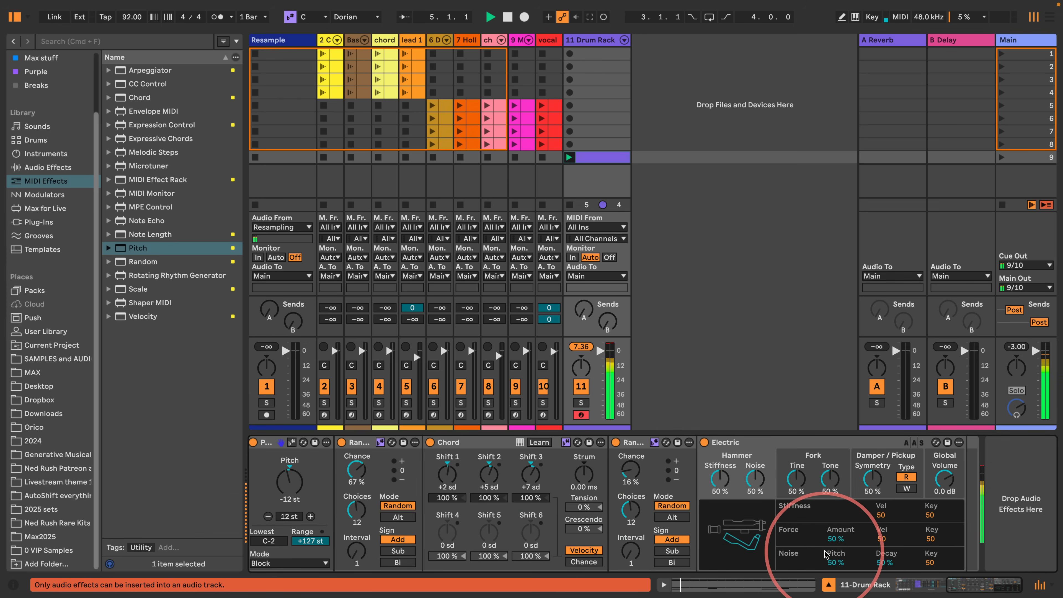
left_click_drag(953, 585, 897, 583)
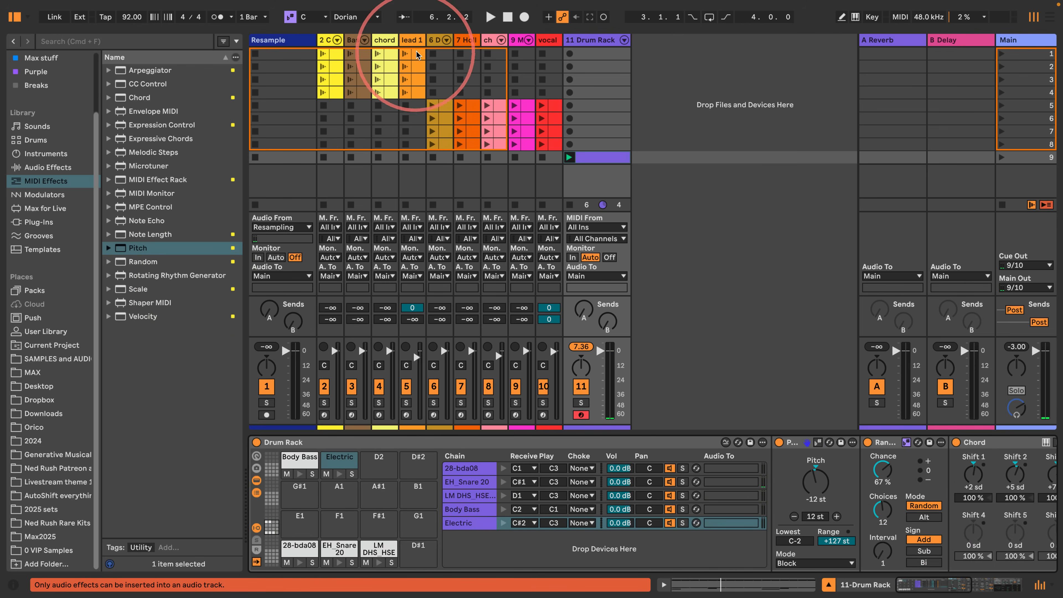
left_click(411, 40)
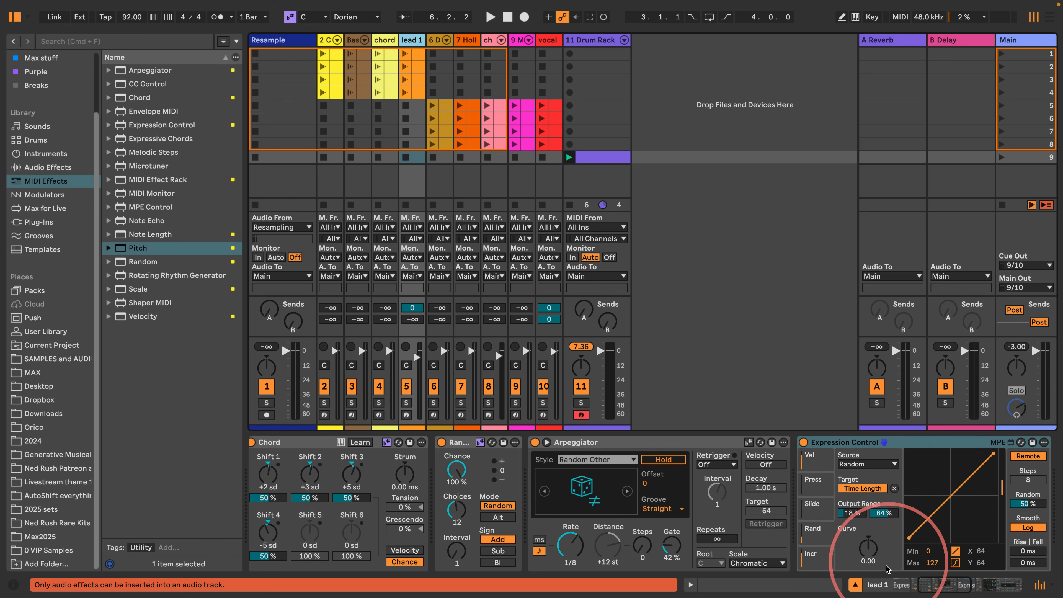
left_click_drag(944, 583, 875, 583)
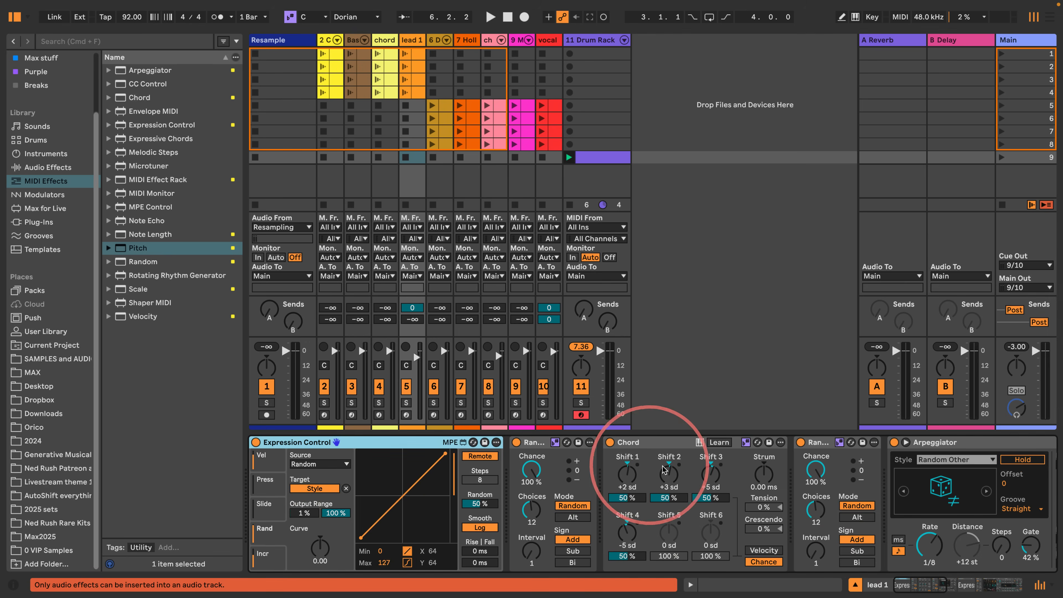
scroll(670, 465, "right", 10)
scroll(672, 469, "right", 10)
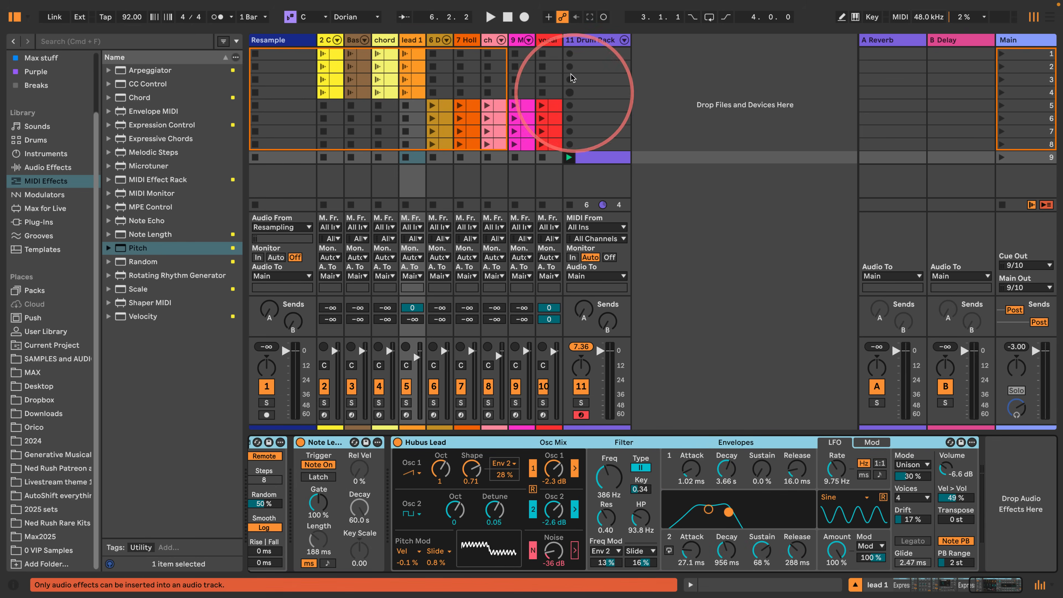
left_click(588, 40)
left_click(382, 475)
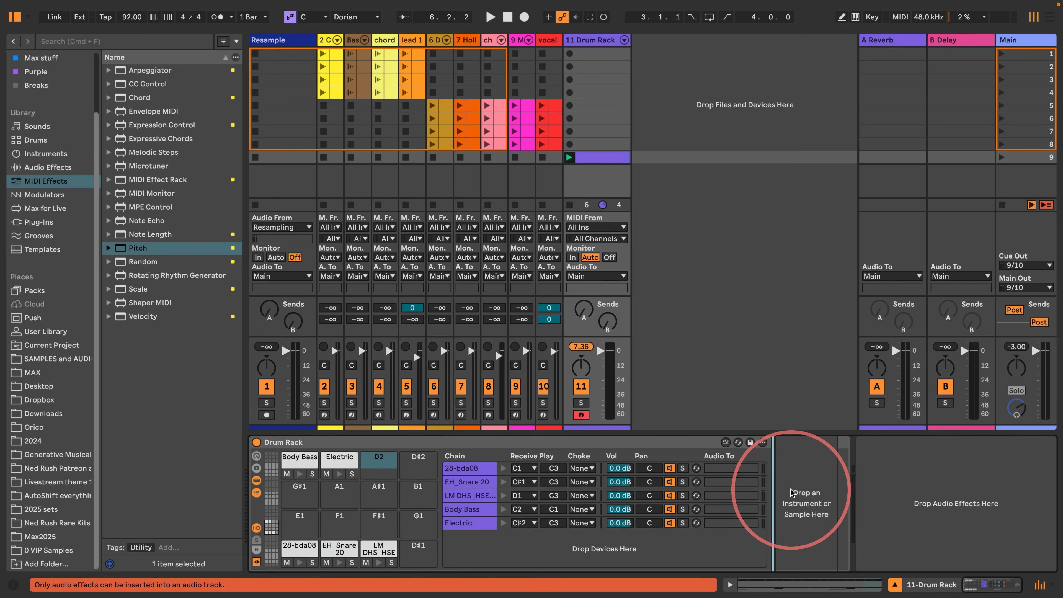
- Add a Hubus Lead note spanning the full bar in the drum clip and launch the clip
left_click(586, 157)
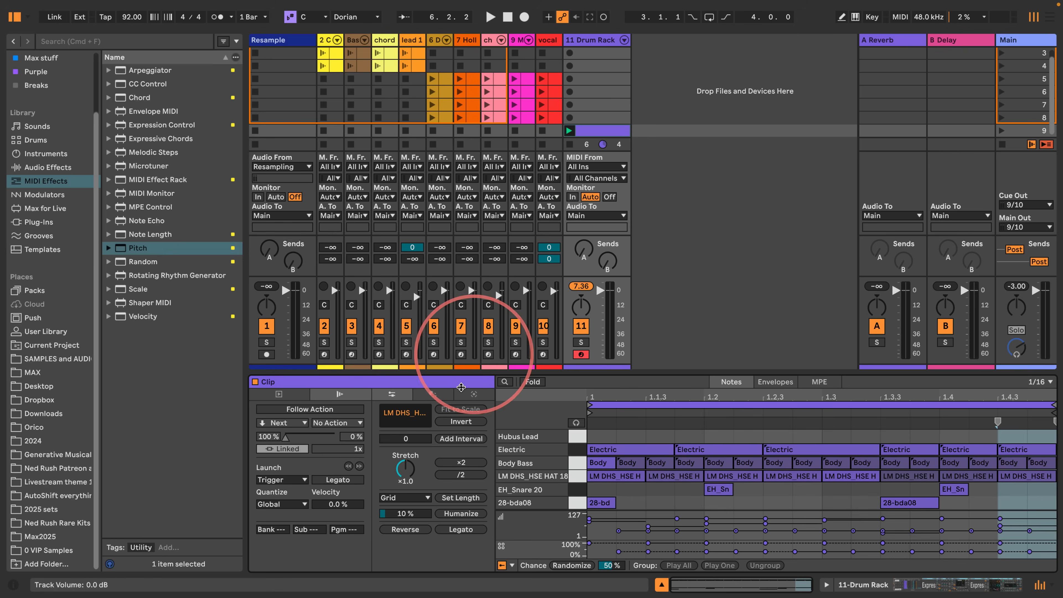
double_click(595, 436)
left_click_drag(617, 436, 1045, 418)
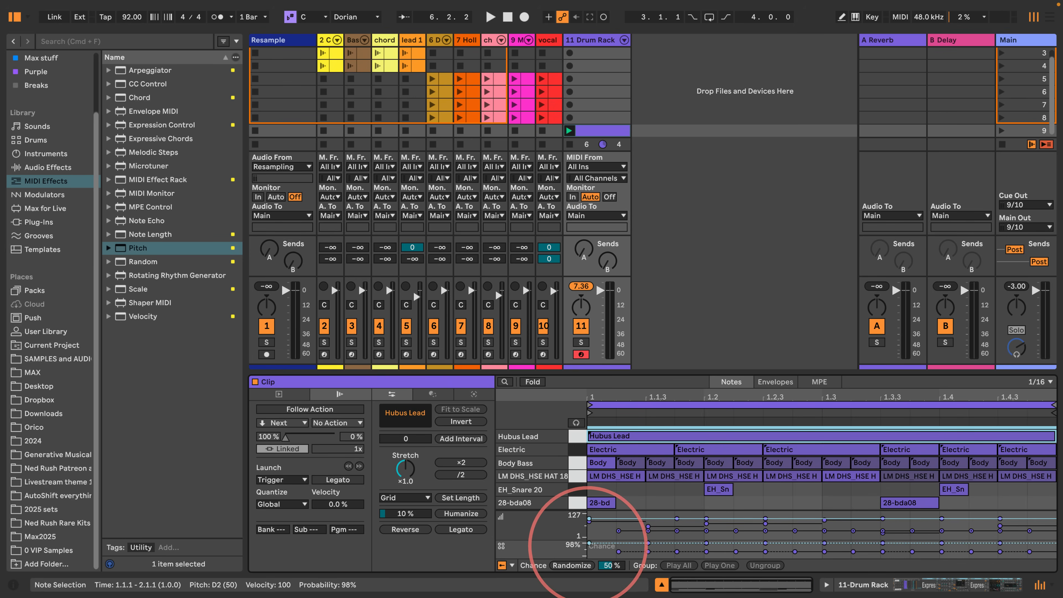
left_click_drag(591, 548, 589, 549)
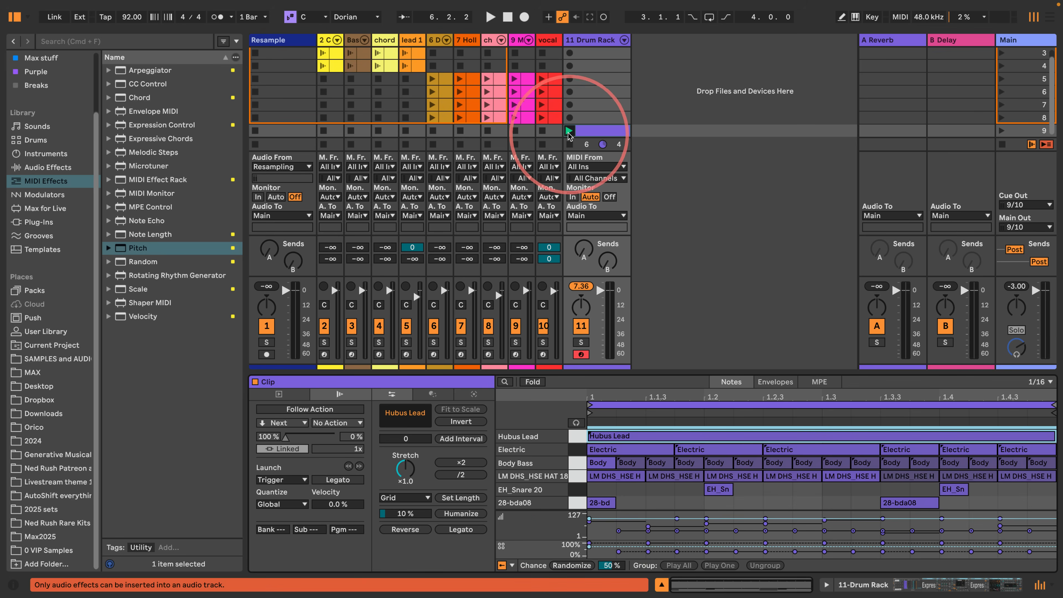
left_click(569, 130)
- Set the Arpeggiator's rate in the Hubus Lead chain to 1/12 while the beat plays
left_click(847, 587)
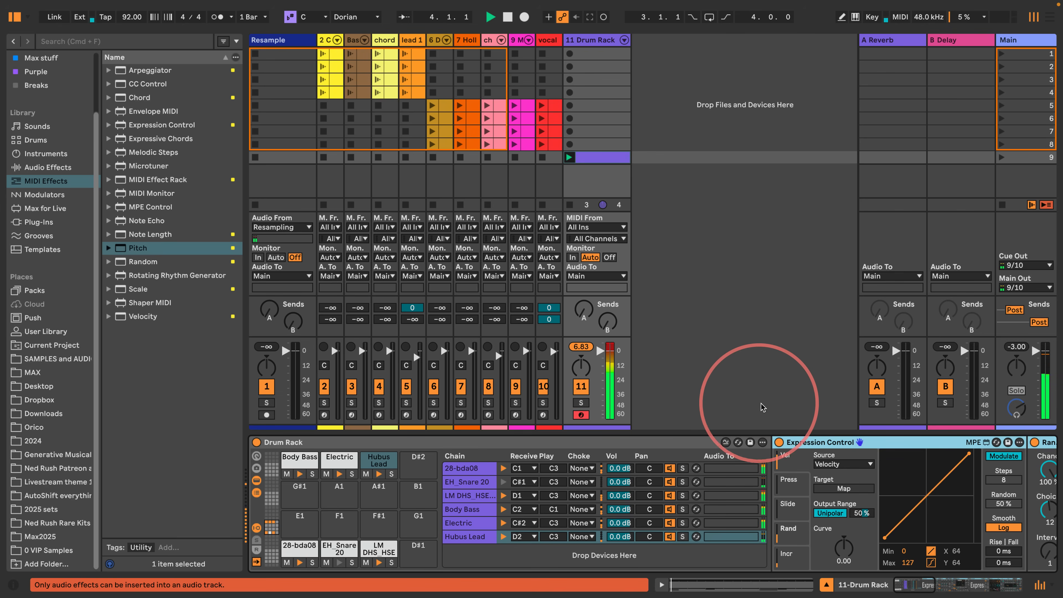
left_click(917, 584)
left_click_drag(918, 578, 944, 581)
left_click(618, 552)
left_click_drag(618, 551, 586, 540)
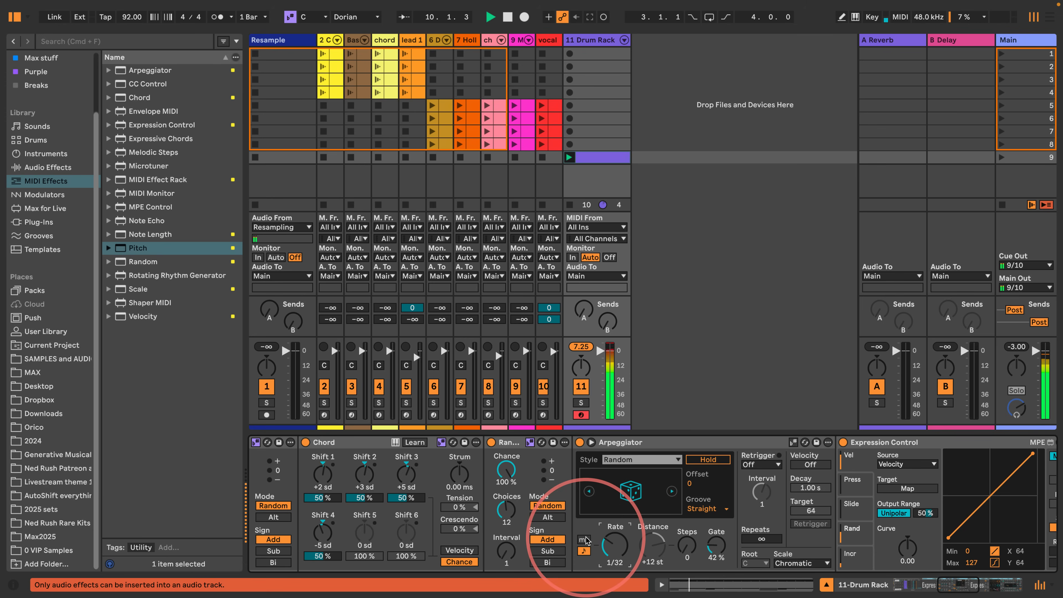
- Set the last row of the Hubus Lead chain's first Expression Control to Random and map it to the Arpeggiator's synced rate
left_click(927, 583)
left_click_drag(928, 583, 944, 586)
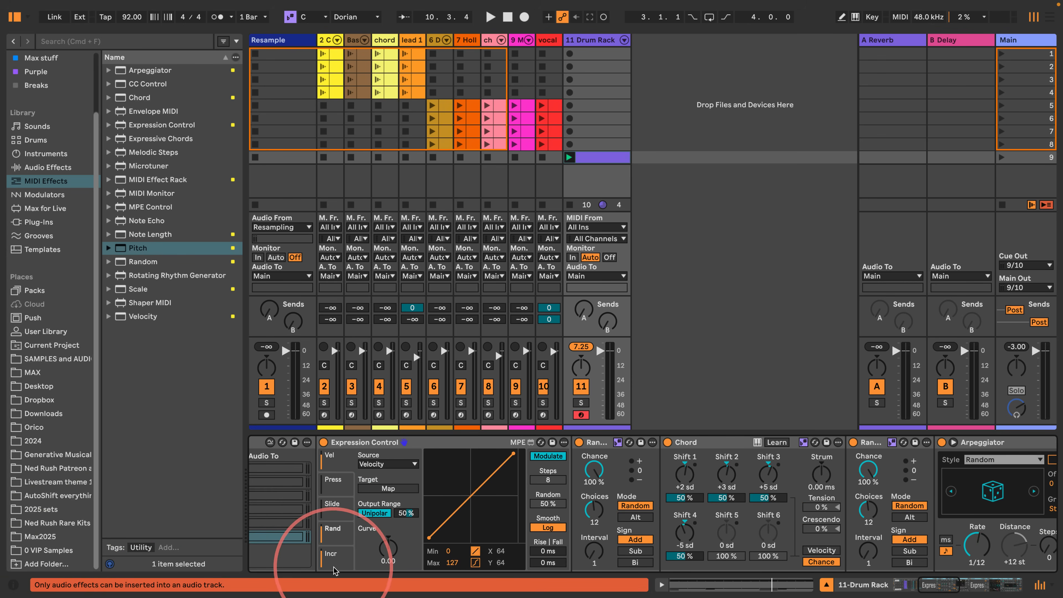
left_click(330, 561)
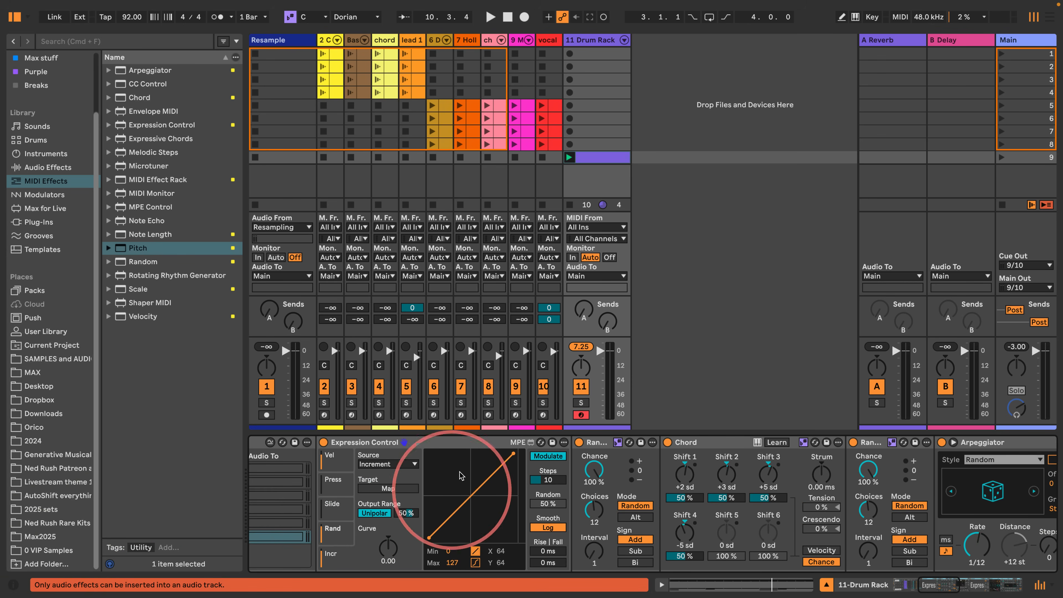
left_click(386, 469)
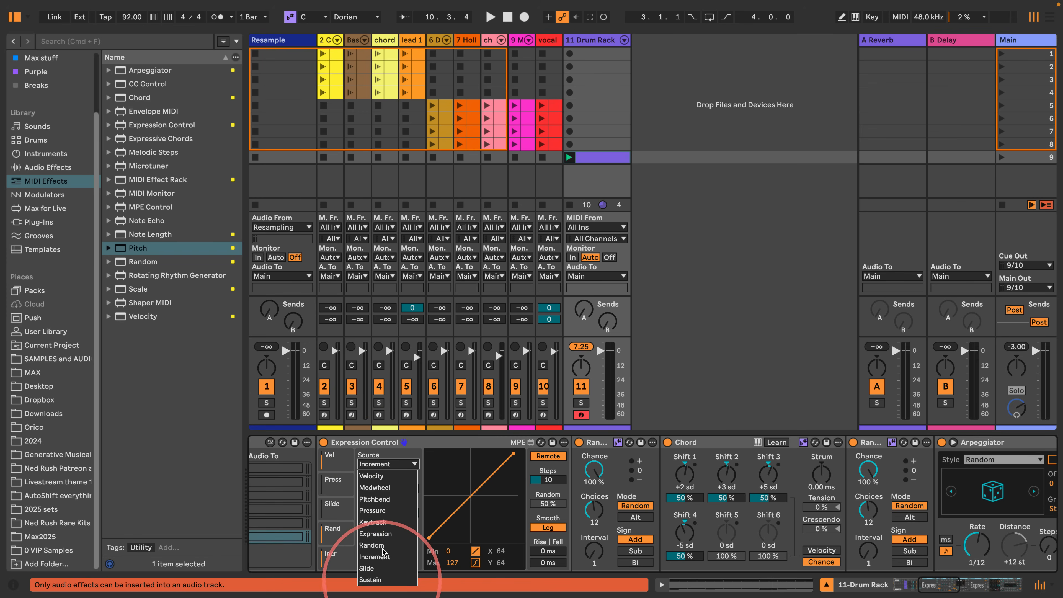
left_click(371, 511)
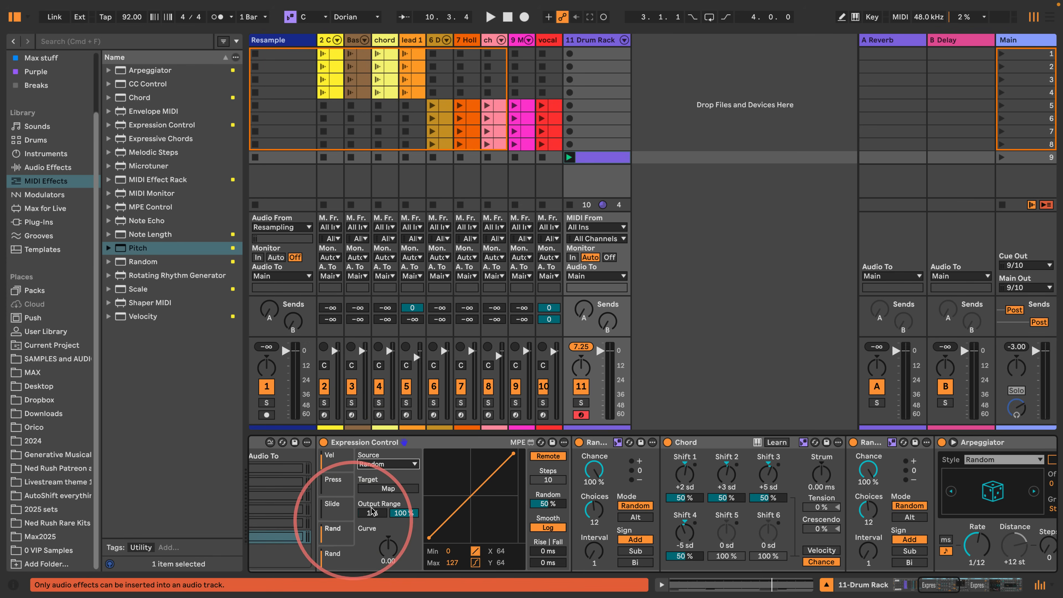
left_click(376, 489)
left_click(925, 588)
left_click(937, 544)
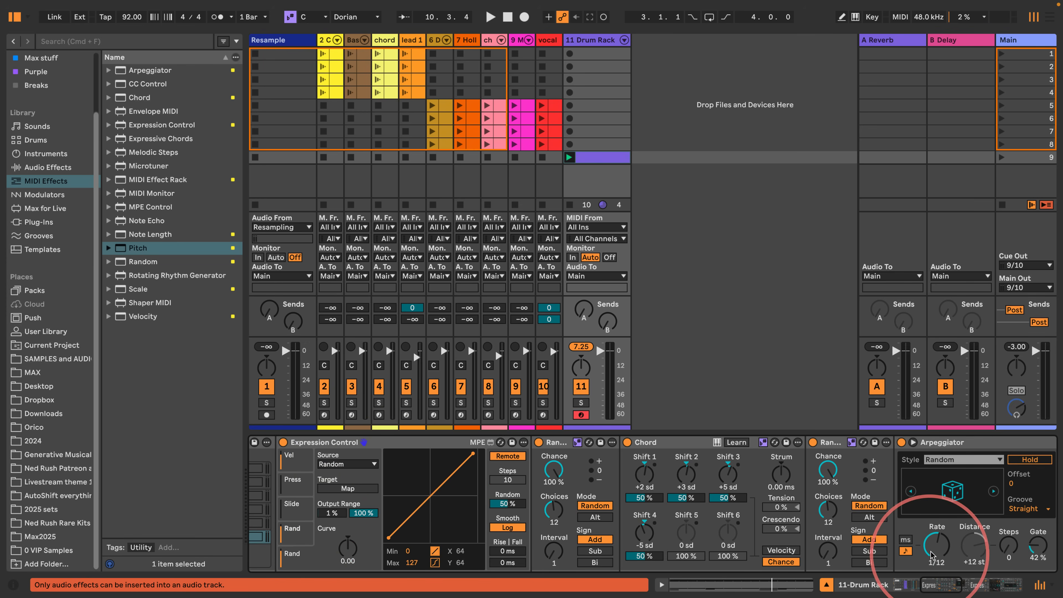
left_click(305, 564)
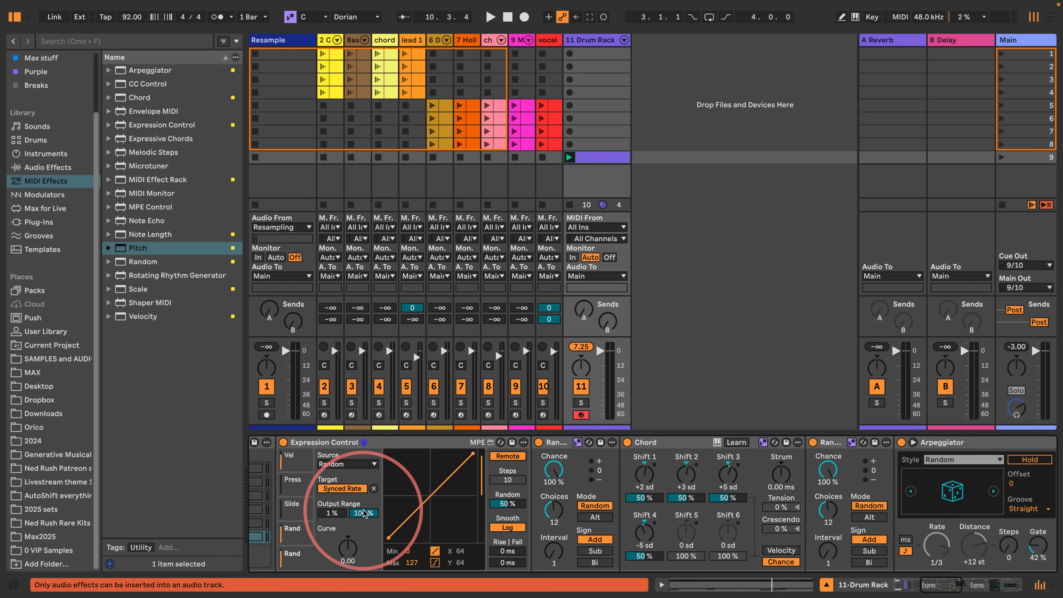
- Set the synced rate mapping's output range to 26–100% and play the beat
left_click_drag(332, 514, 331, 564)
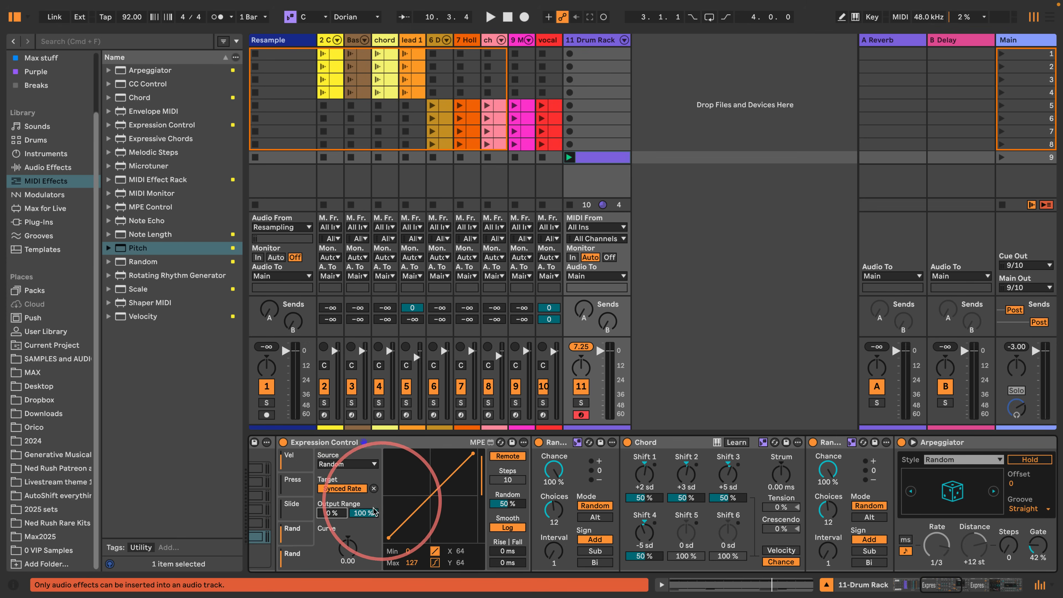
mouse_move(366, 513)
left_mouse_down()
mouse_move(364, 582)
mouse_move(368, 479)
mouse_move(359, 513)
left_mouse_up()
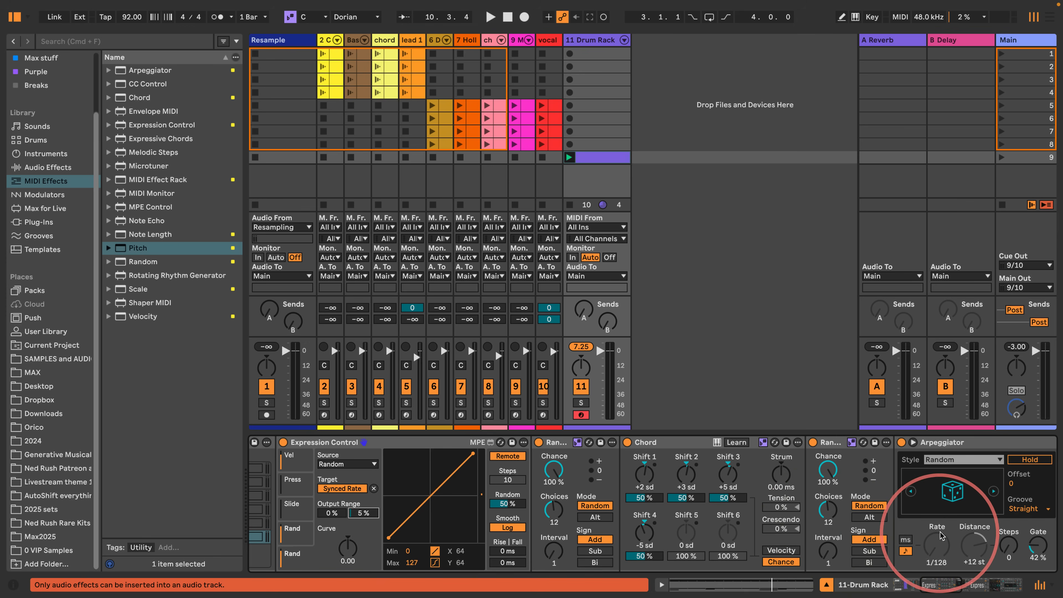
left_click_drag(367, 514, 359, 431)
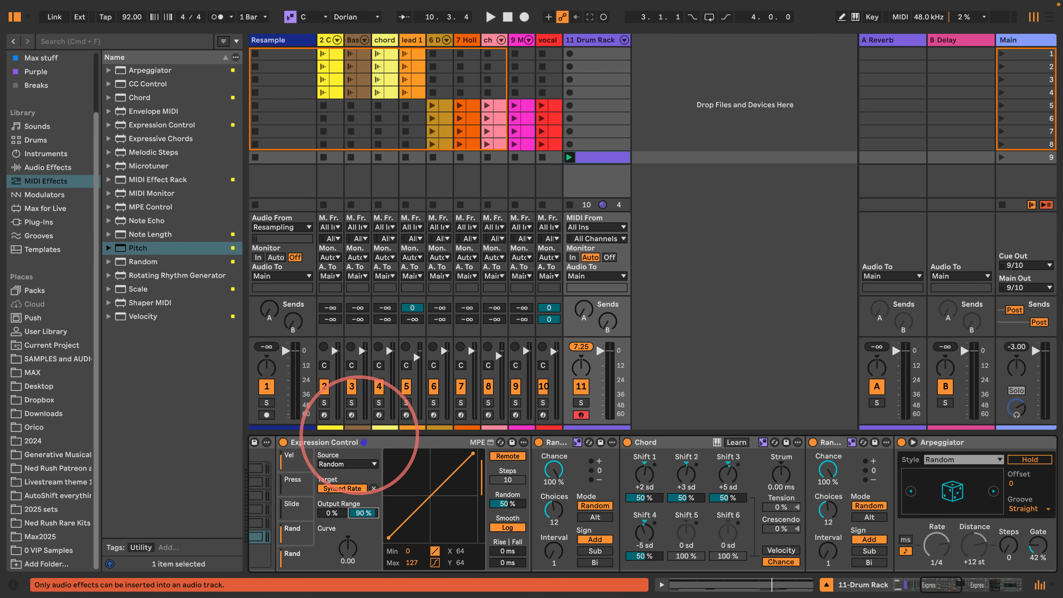
left_click_drag(338, 518, 343, 473)
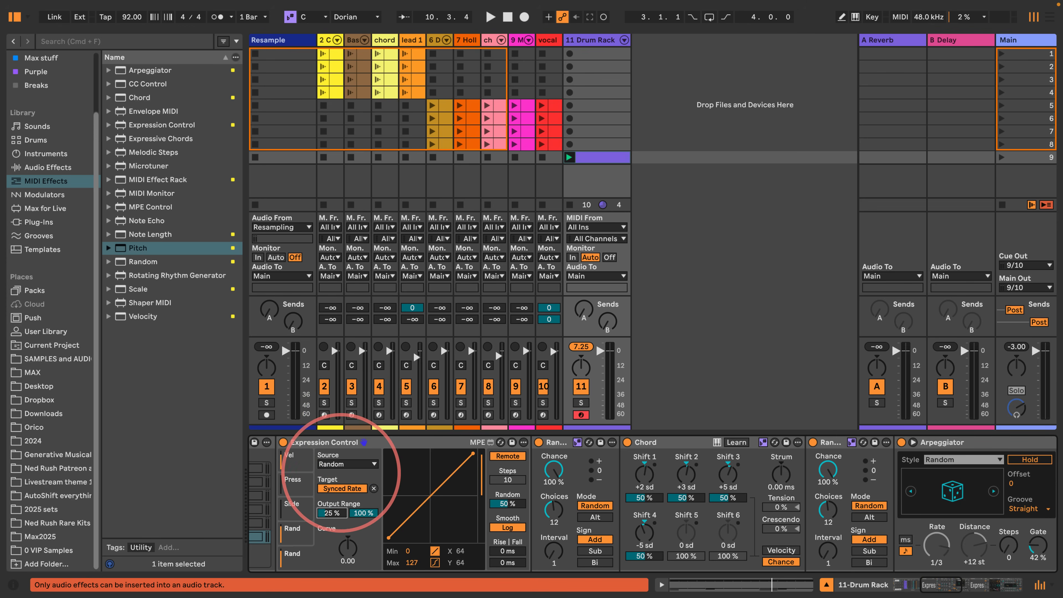
key("space")
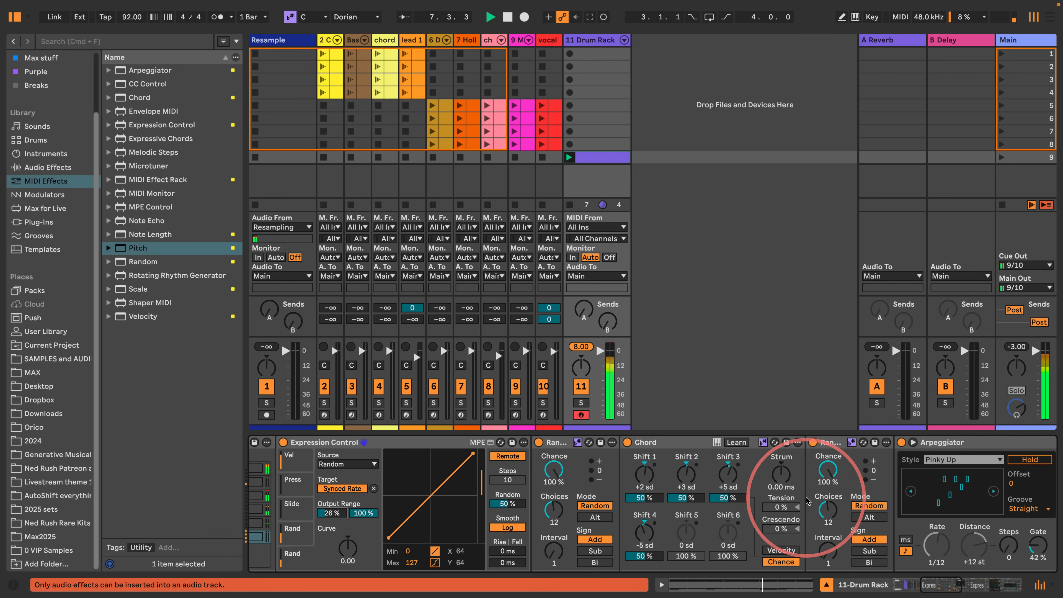
- Insert an Auto Filter after the Electric instrument in the Drum Rack's Electric chain
scroll(997, 549, "left", 10)
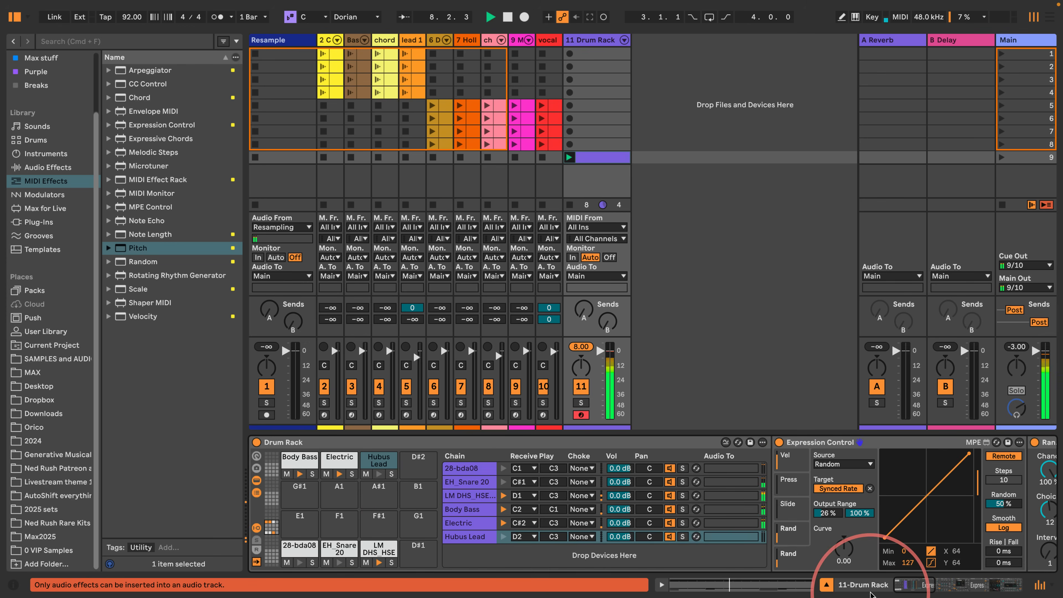
left_click(334, 461)
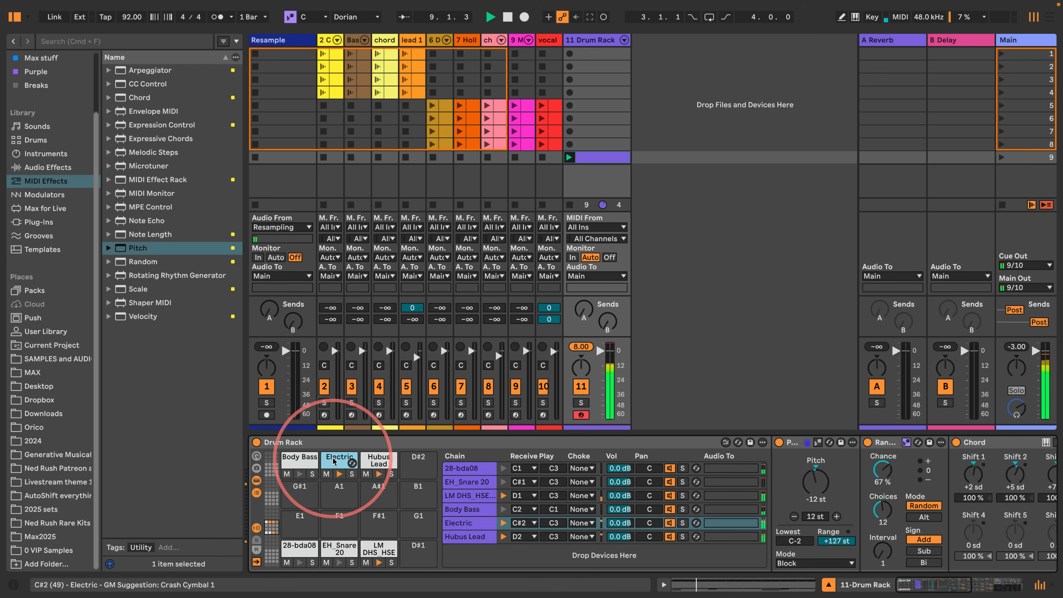
left_click_drag(922, 584, 981, 587)
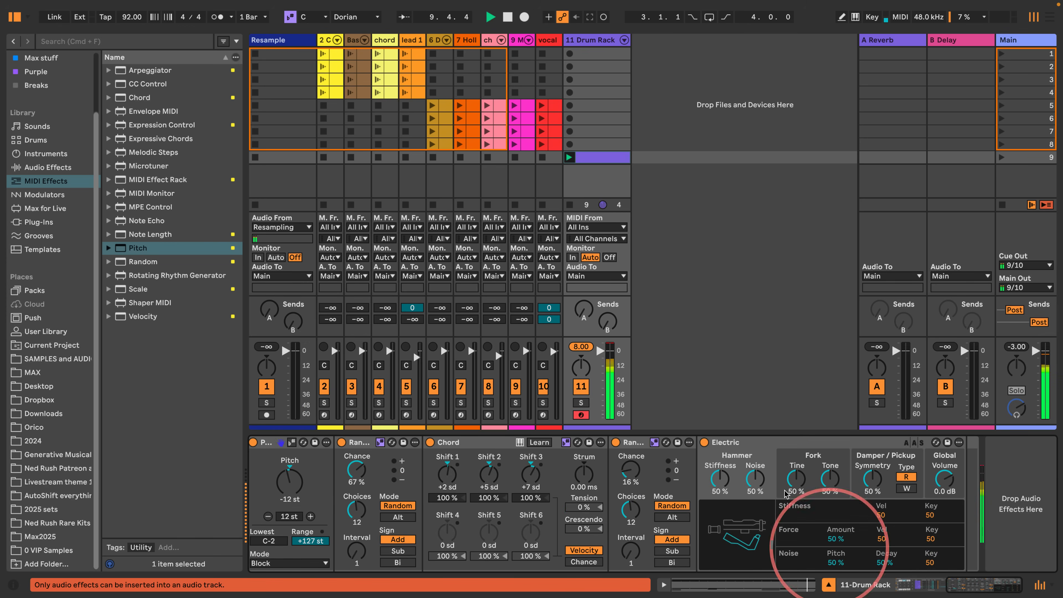
left_click(37, 168)
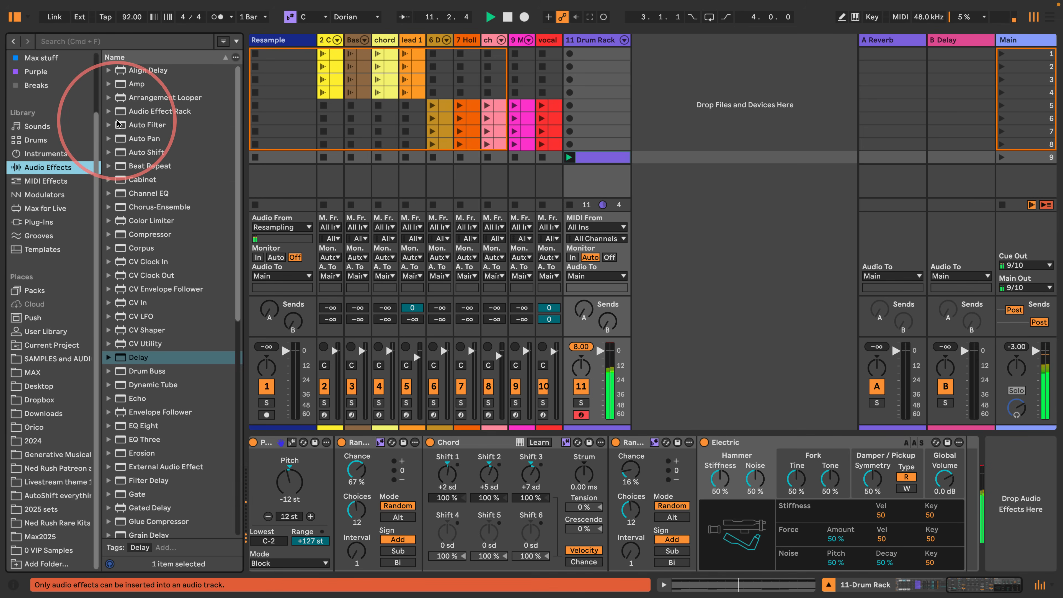
left_click_drag(147, 125, 959, 477)
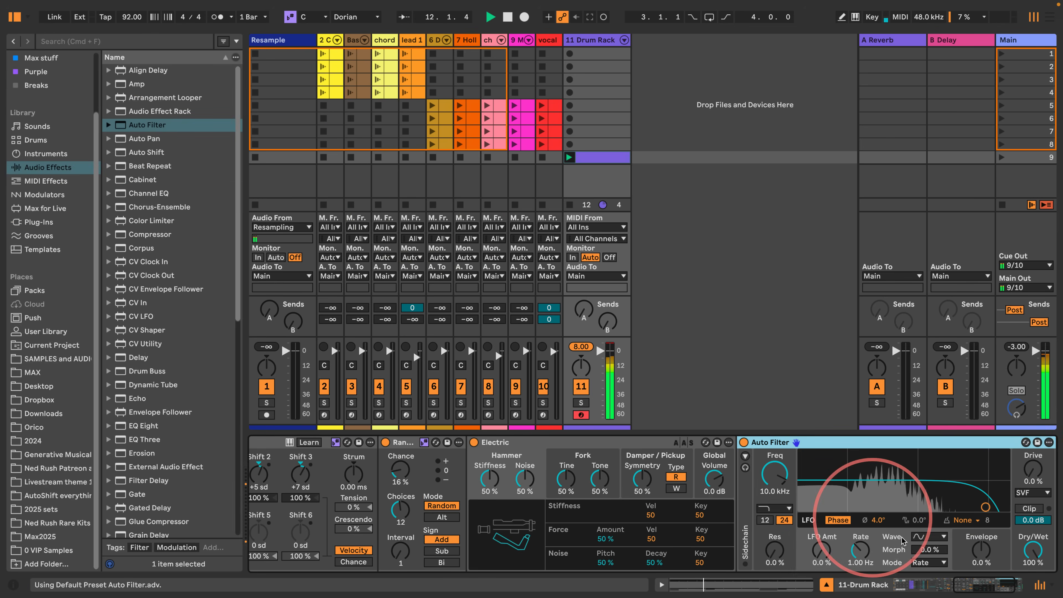
- Make the Auto Filter band-pass at 481 Hz with 61% resonance and an LFO amount of 100%
left_click_drag(994, 586, 1007, 587)
left_click(691, 509)
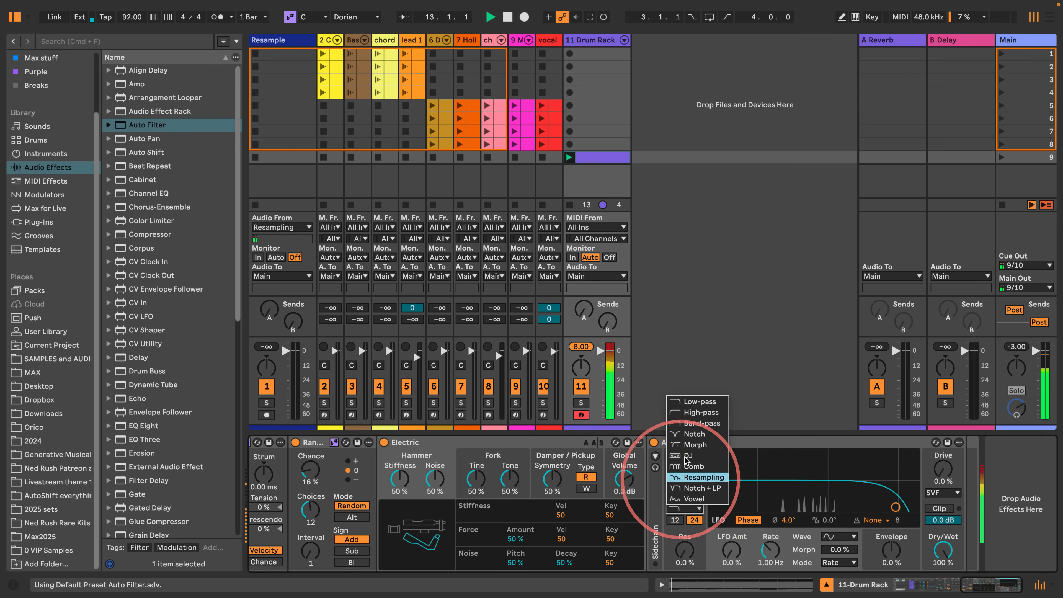
left_click(686, 436)
left_click_drag(896, 507, 823, 474)
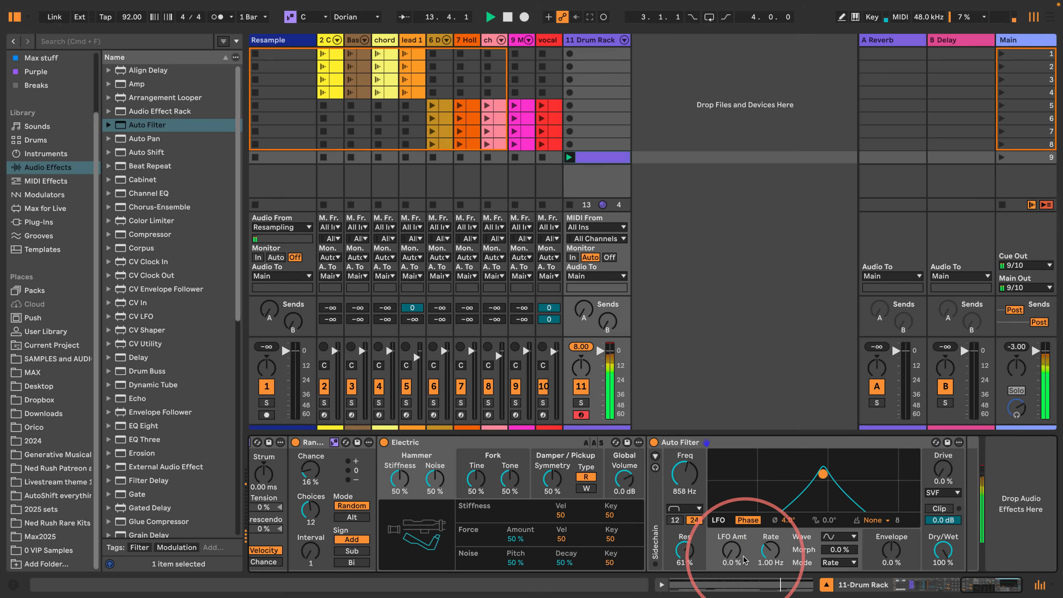
left_click_drag(736, 553, 727, 536)
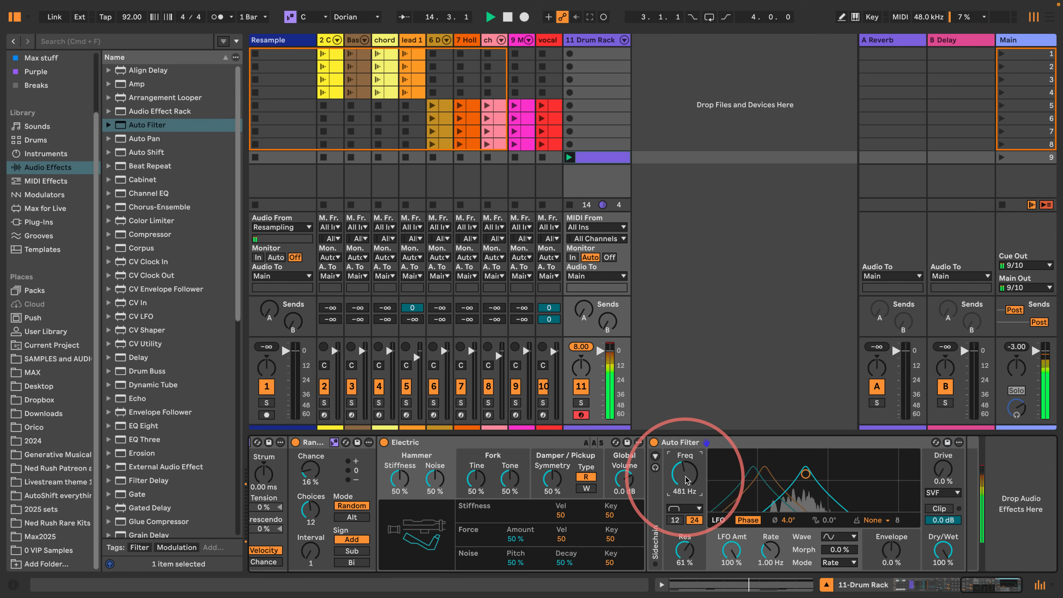
- Switch the Auto Filter's LFO to Synced mode at a 1/6 rate and lower the resonance to 0% during playback
left_click(833, 563)
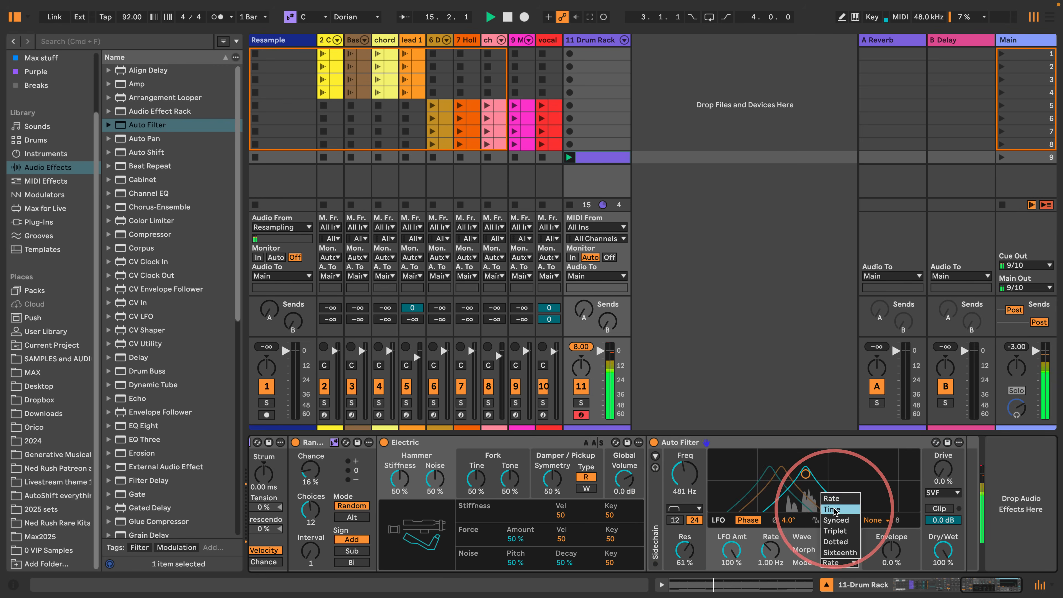
left_click(834, 510)
left_click(838, 562)
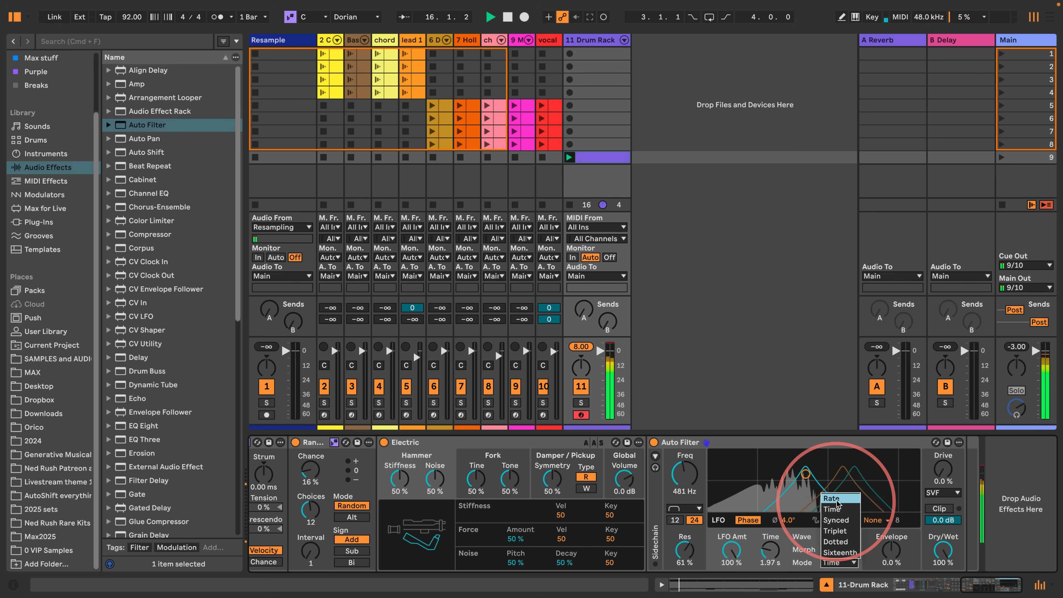
left_click(838, 501)
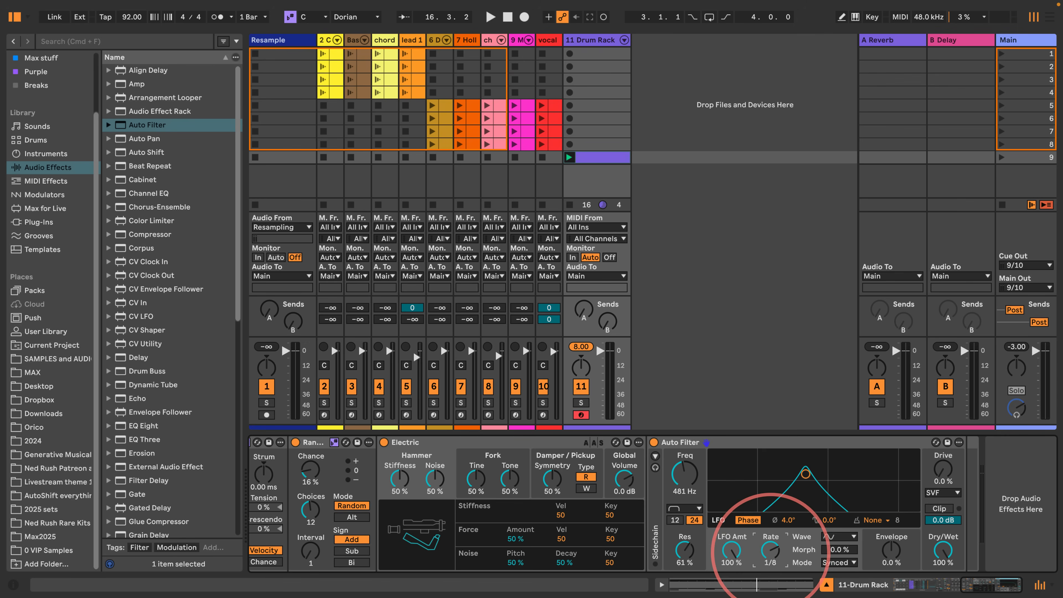
key("space")
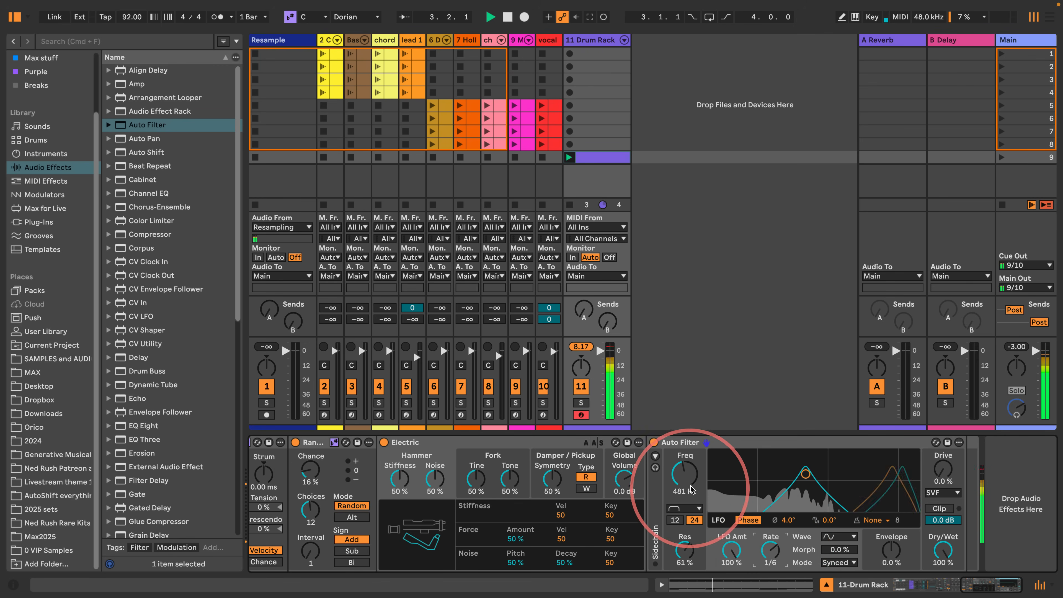
left_click_drag(685, 552, 685, 590)
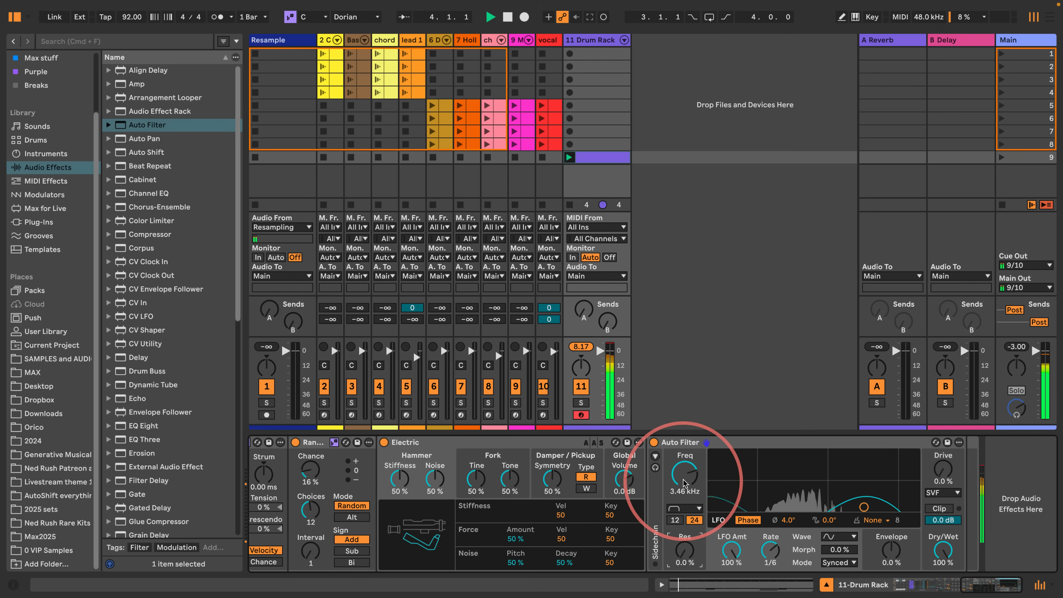
- Switch the Auto Filter to High-pass at 180 Hz with 56% resonance and play the beat to hear it
left_click_drag(683, 479, 683, 451)
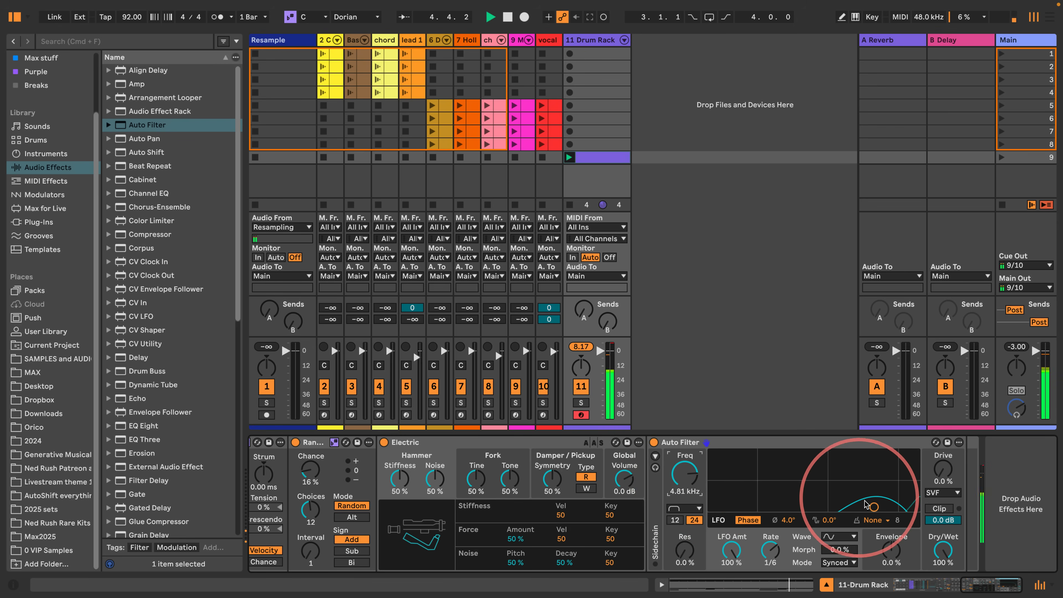
key("space")
left_click(684, 508)
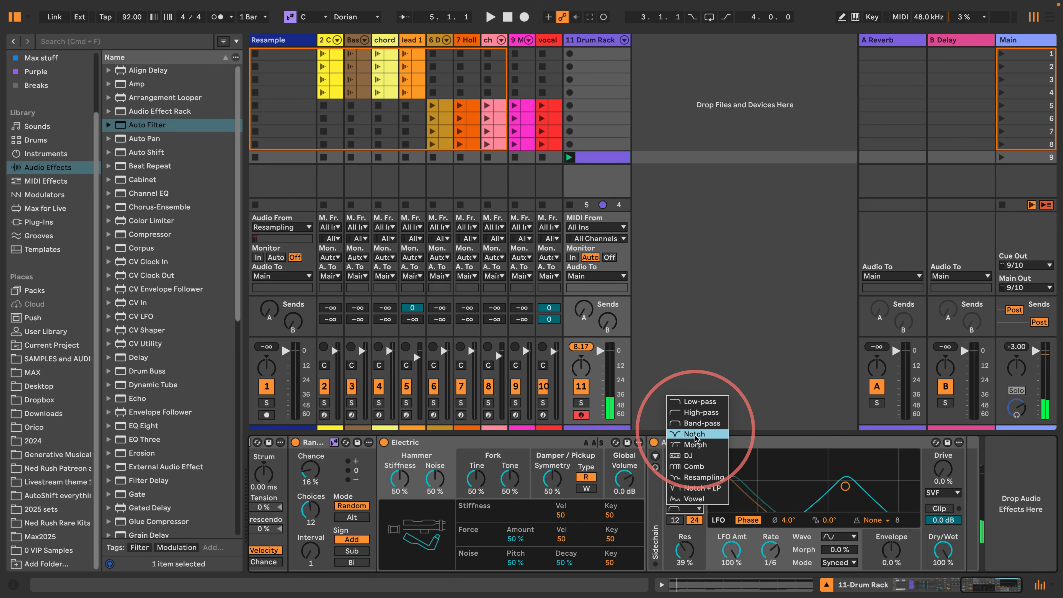
left_click(696, 413)
key("space")
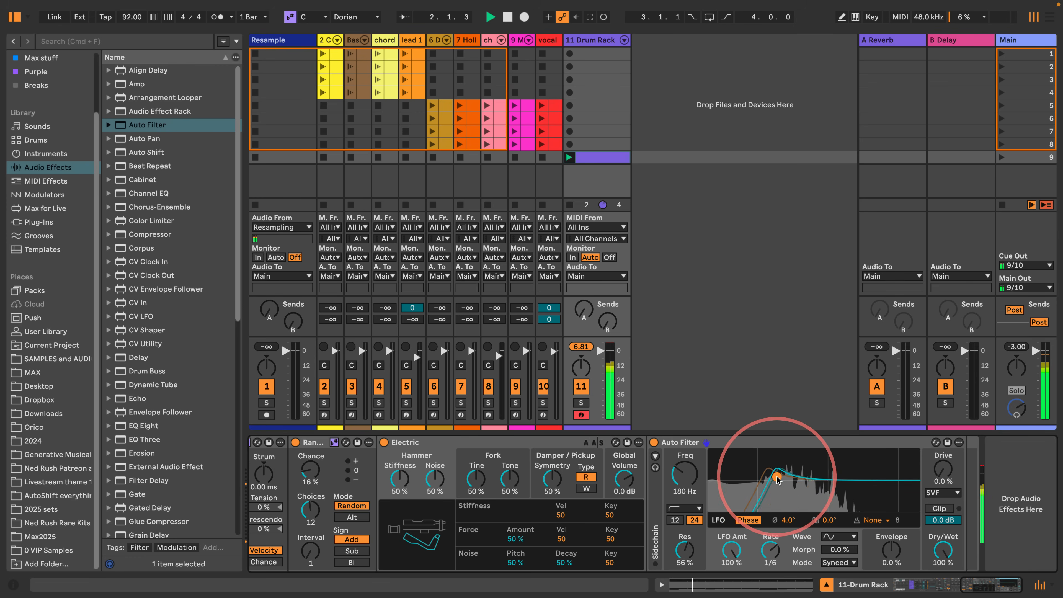
key("space")
- Insert a Note Length effect before the Electric instrument, set its length to 3.30 s and play the beat
scroll(165, 419, "down", 3)
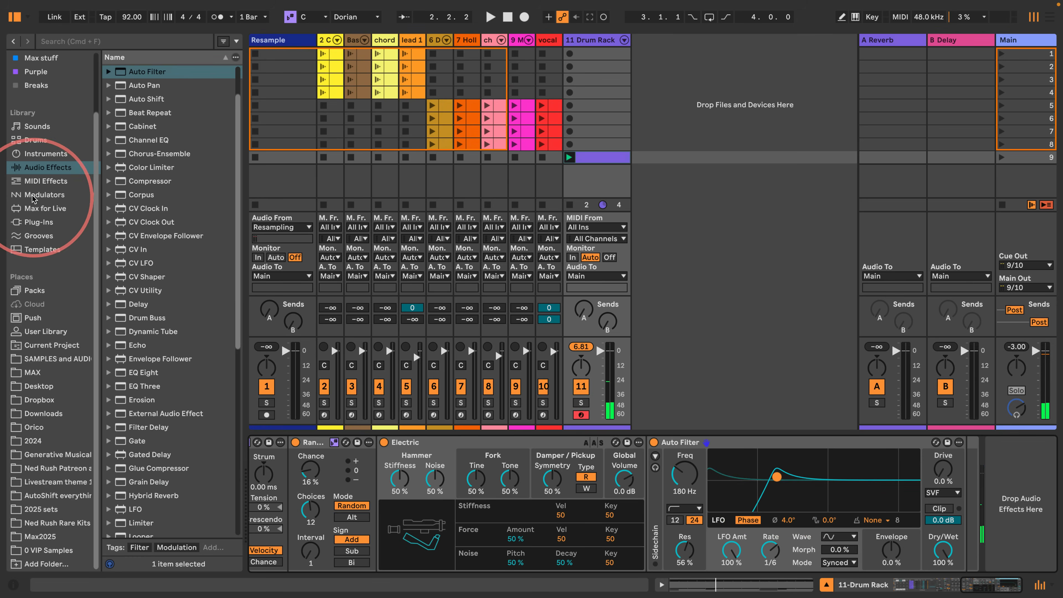
left_click(46, 181)
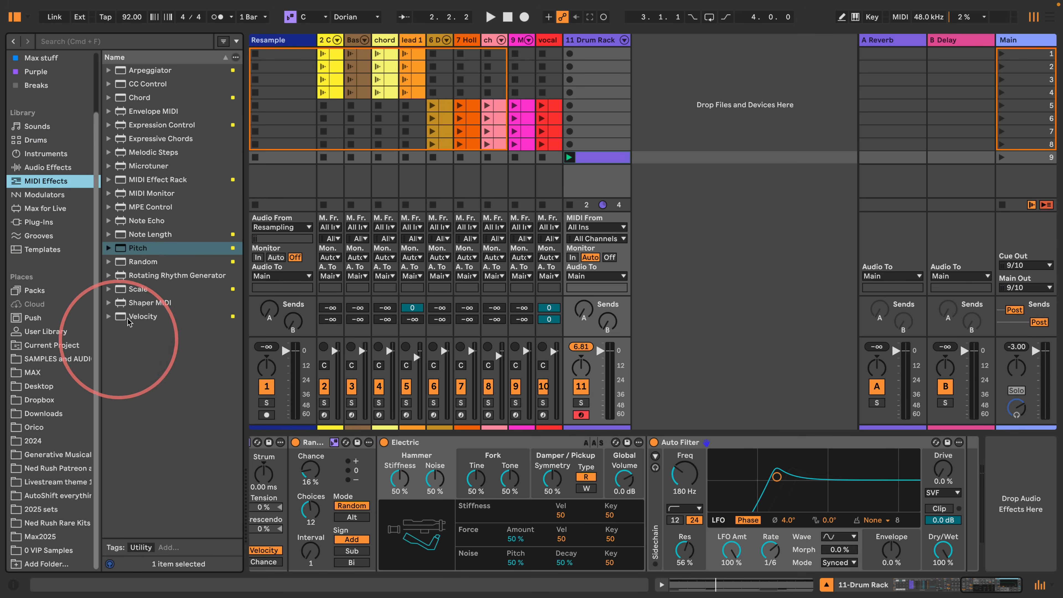
left_click_drag(143, 235, 380, 465)
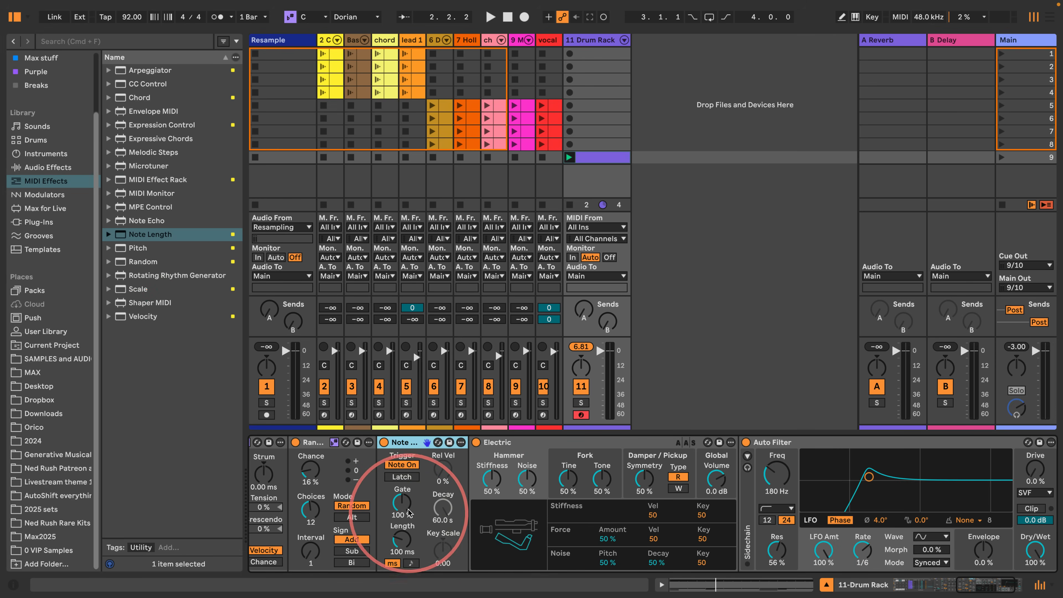
key("space")
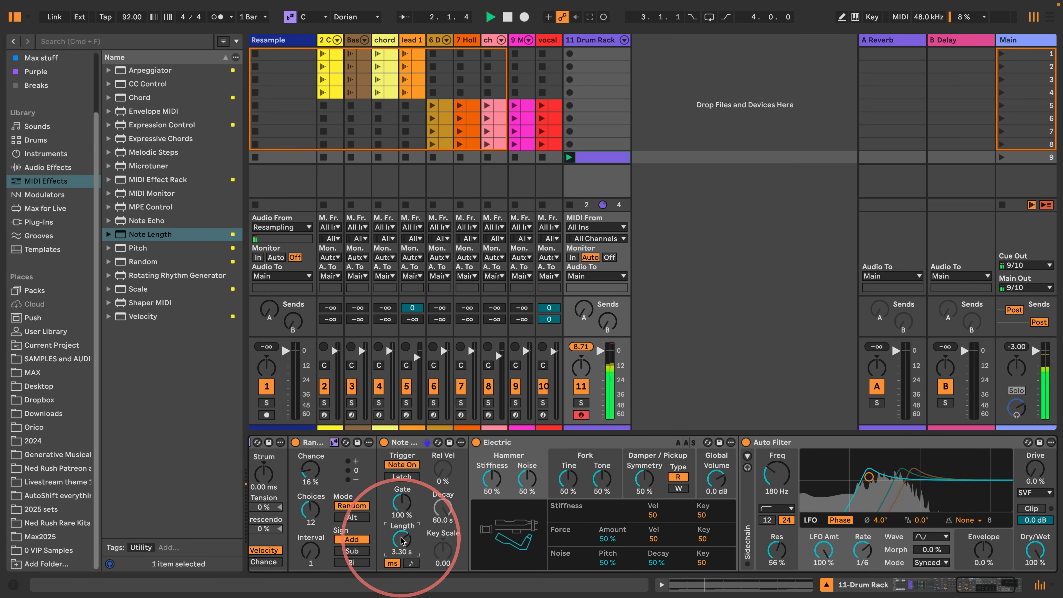
- Unfold the Drum Rack's chains in the mixer, solo the Electric chain and show its Auto Filter during playback
left_click(624, 40)
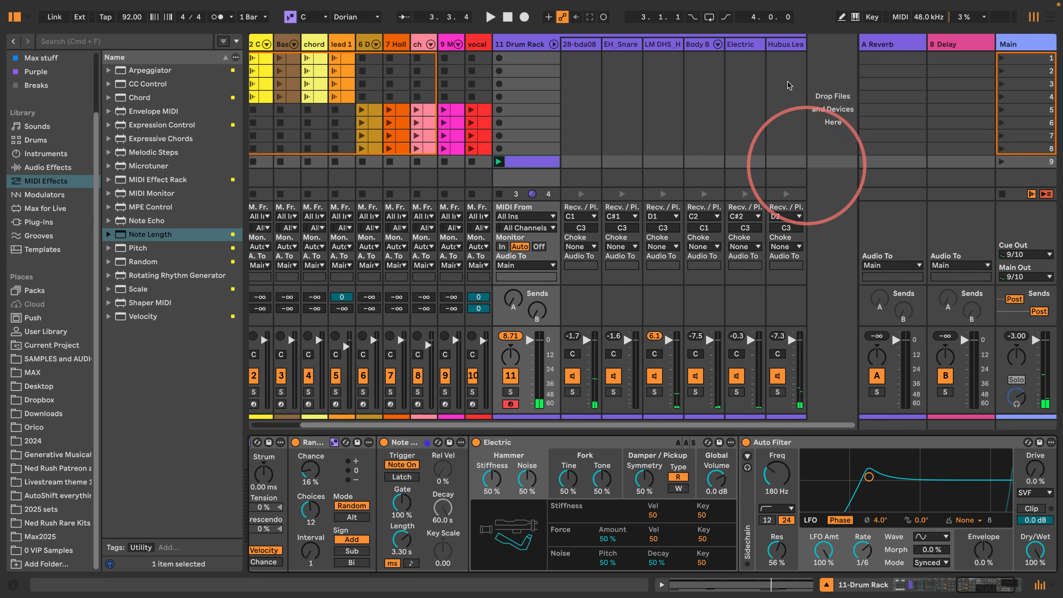
left_click(738, 393)
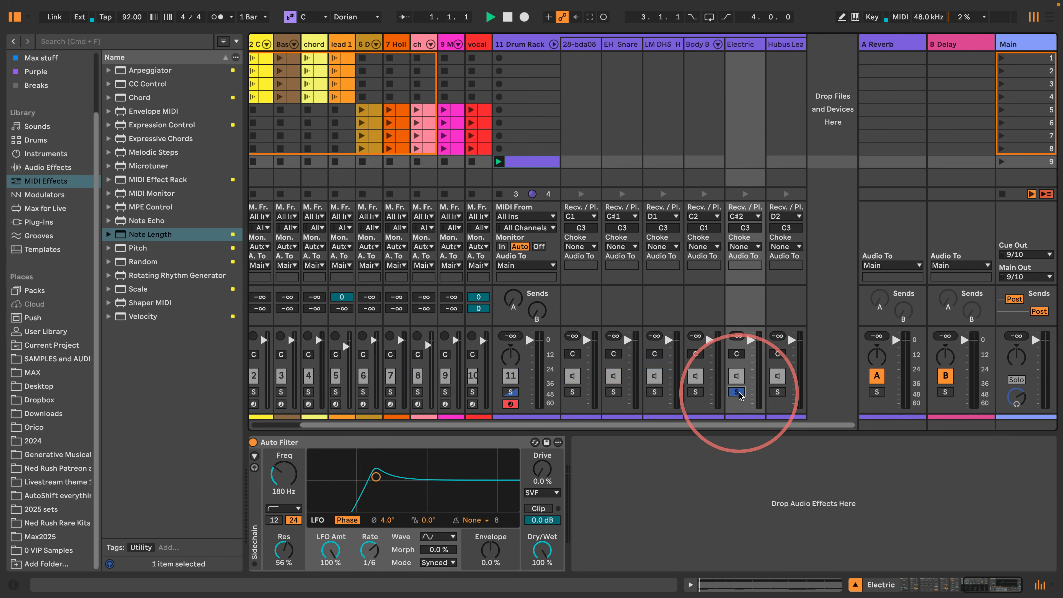
left_click_drag(953, 589, 949, 588)
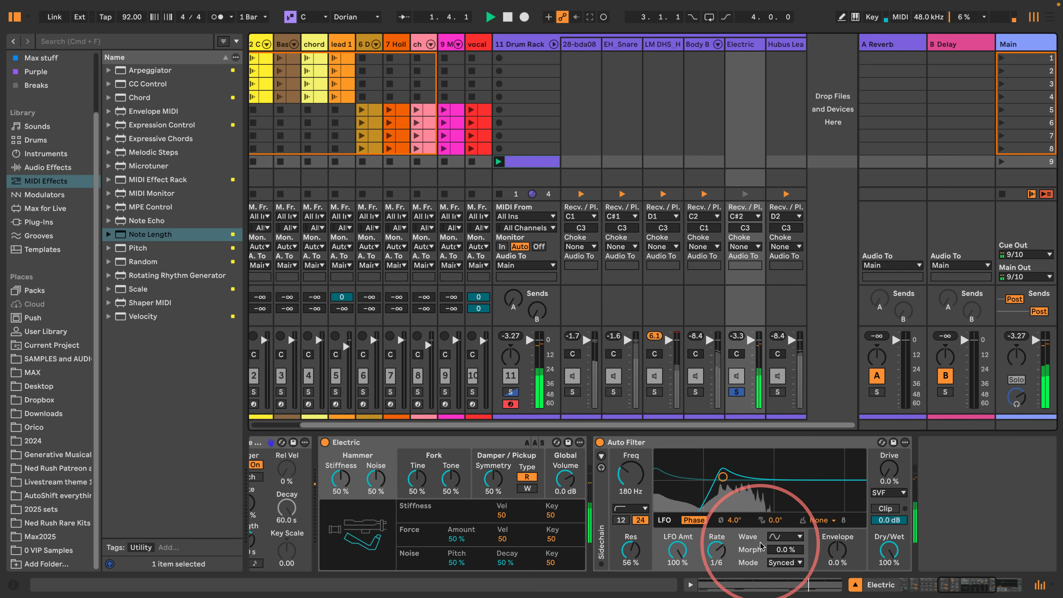
- Try the Notch type on the Auto Filter and change it to Band-pass at 553 Hz with 36% resonance
left_click_drag(722, 477, 728, 504)
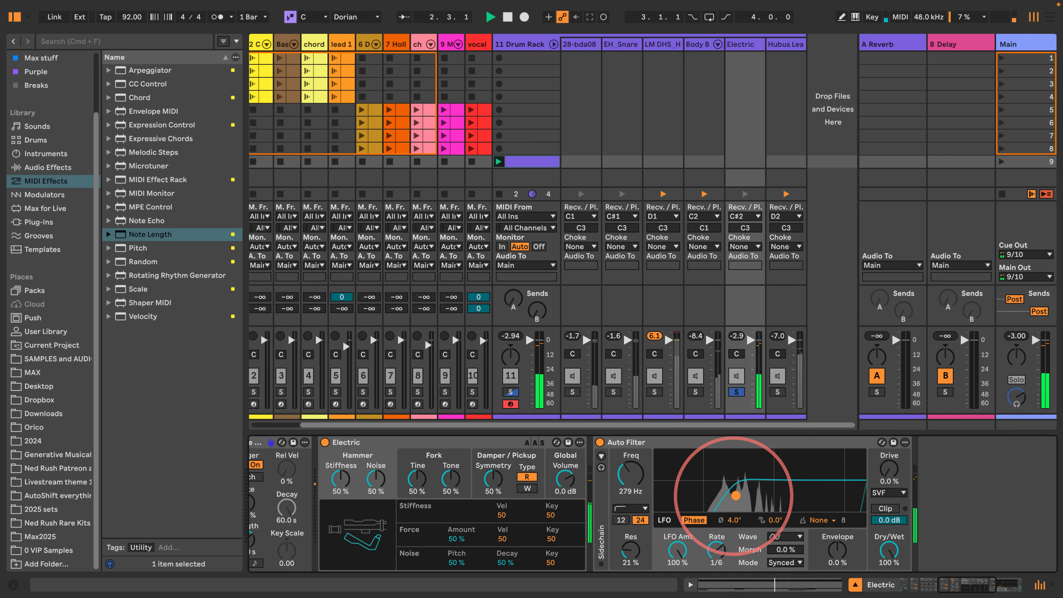
left_click(630, 508)
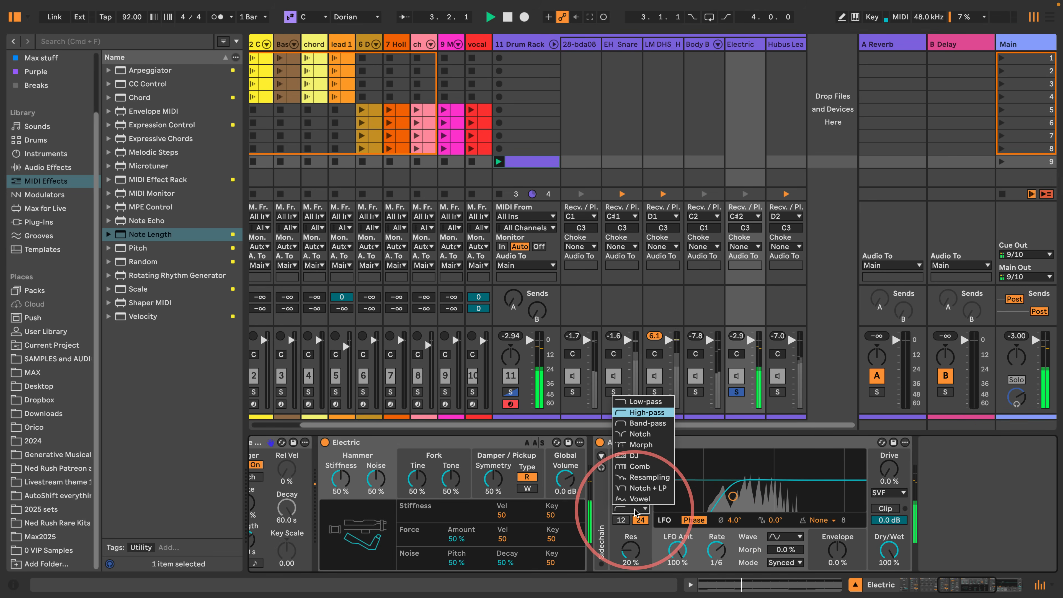
left_click(626, 442)
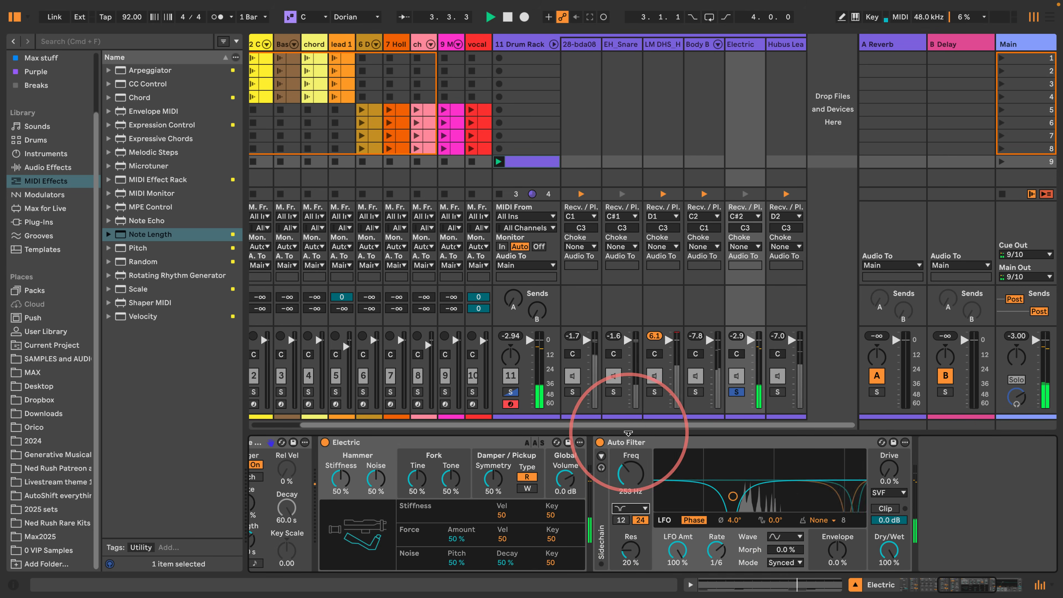
left_click(637, 509)
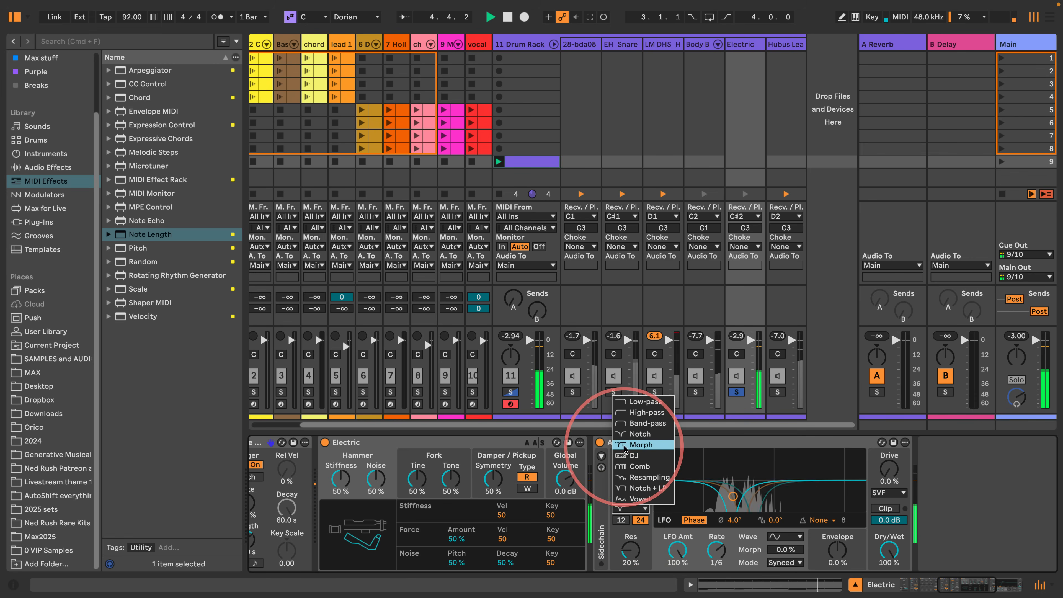
left_click(647, 423)
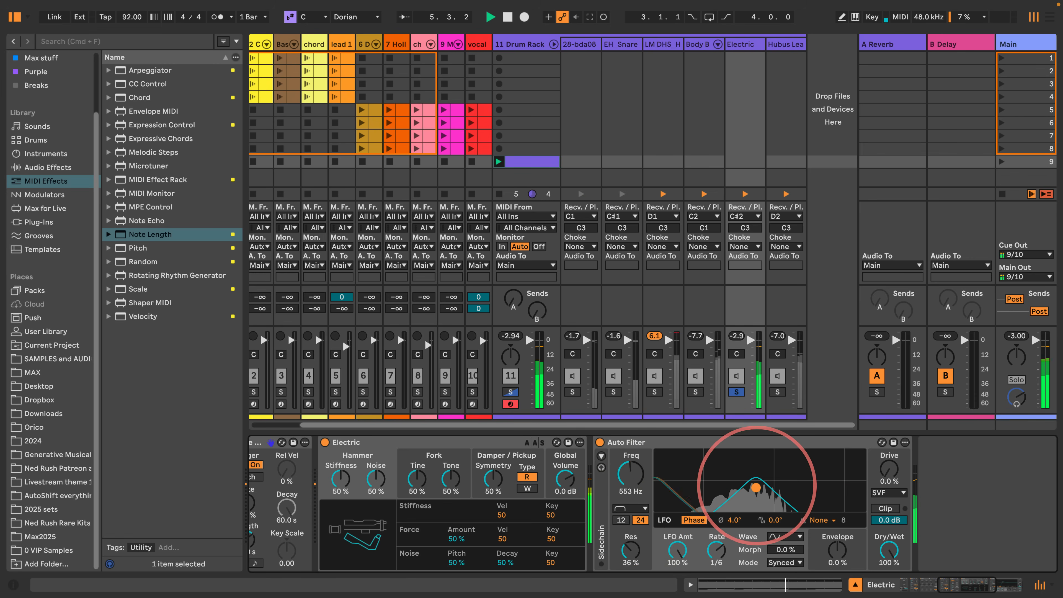
- Set the Band-pass filter's resonance to 44% and its frequency to 1.44 kHz while listening to the soloed chain
double_click(635, 550)
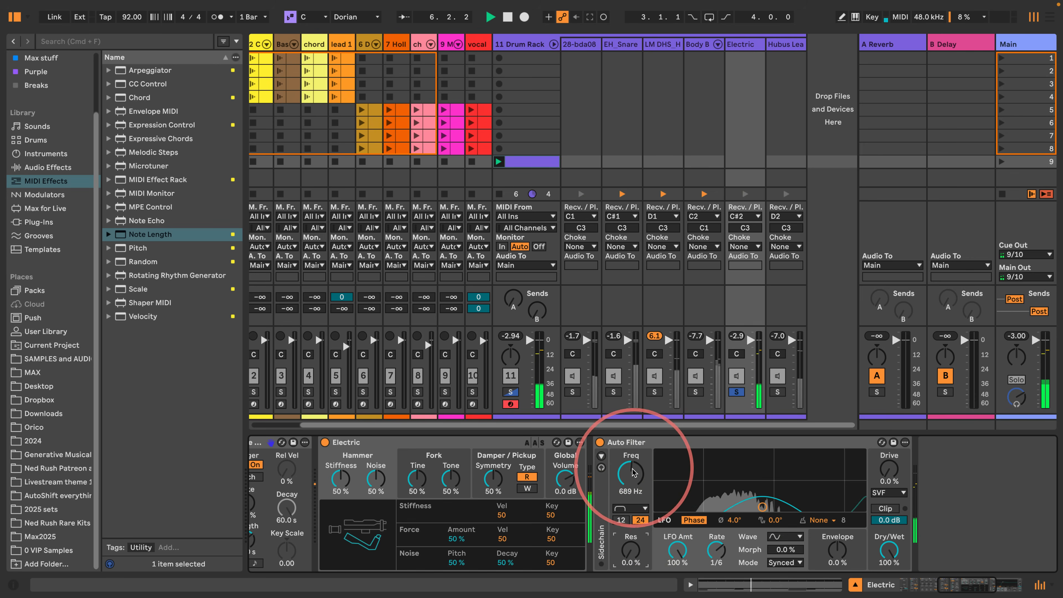
left_click_drag(632, 550, 631, 544)
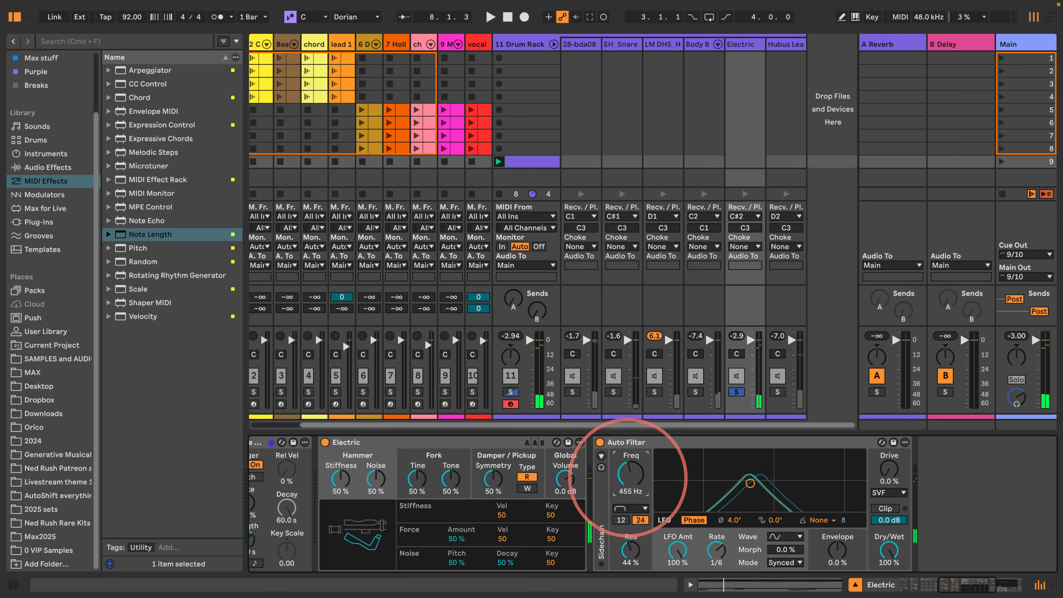
key("space")
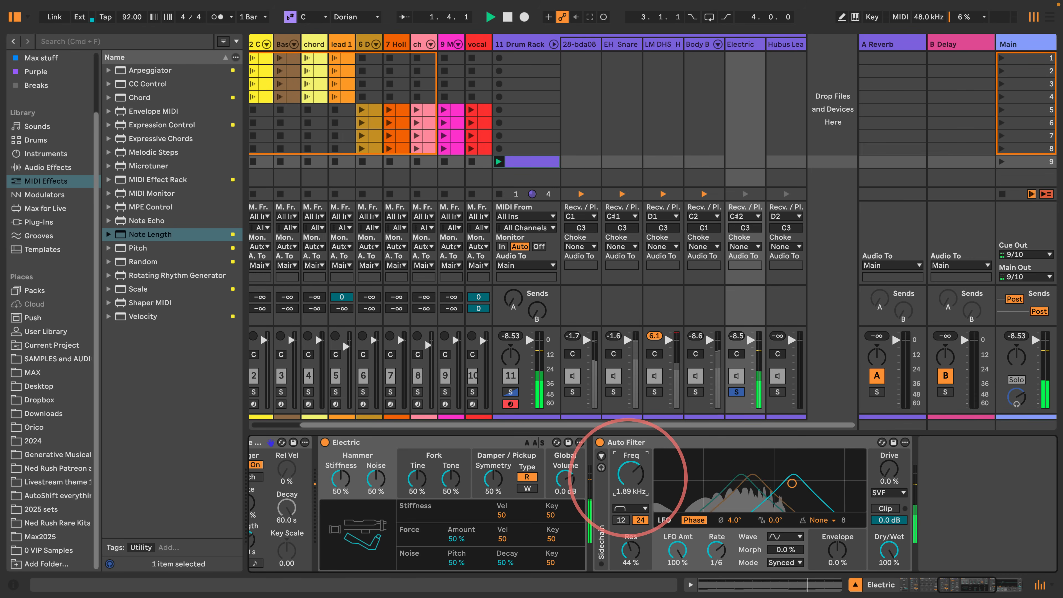
left_click_drag(629, 478, 629, 481)
- Set the Auto Filter's drive to 33%, dry/wet to 45% and LFO rate to 3/8
left_click_drag(894, 475, 892, 469)
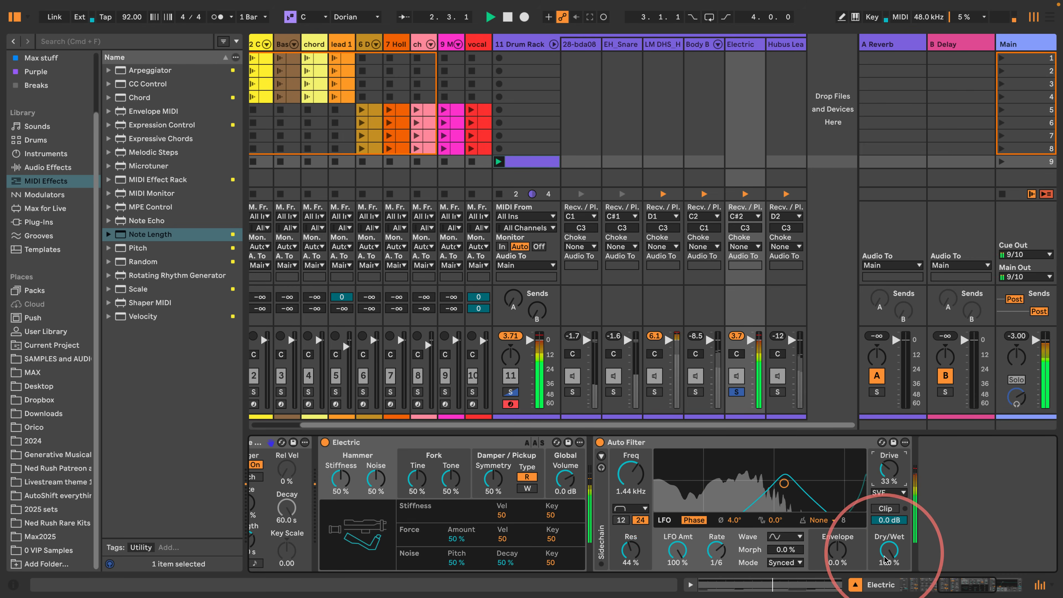
left_click_drag(885, 558, 885, 573)
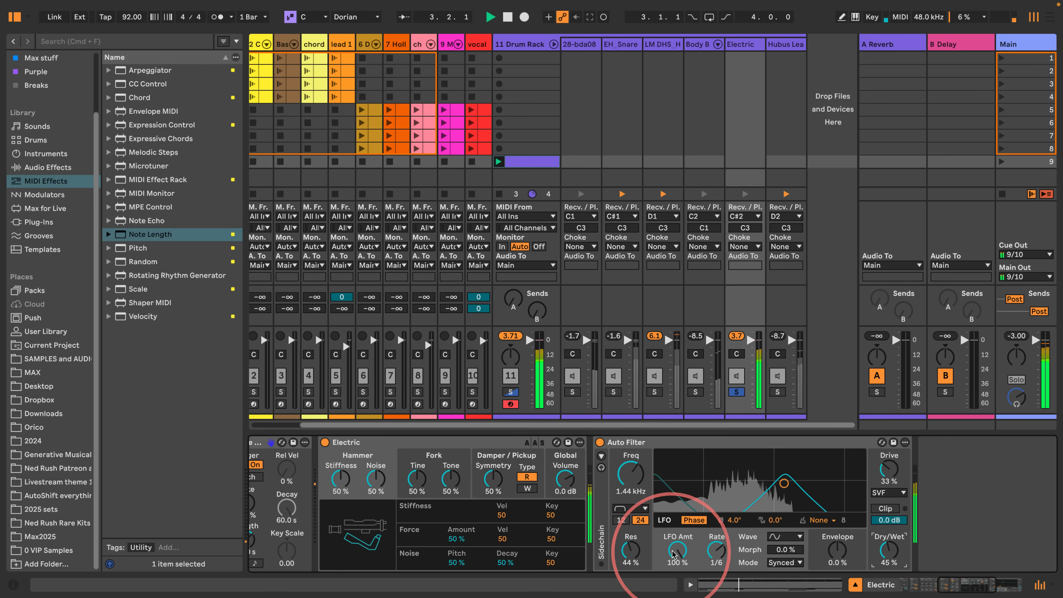
key("space")
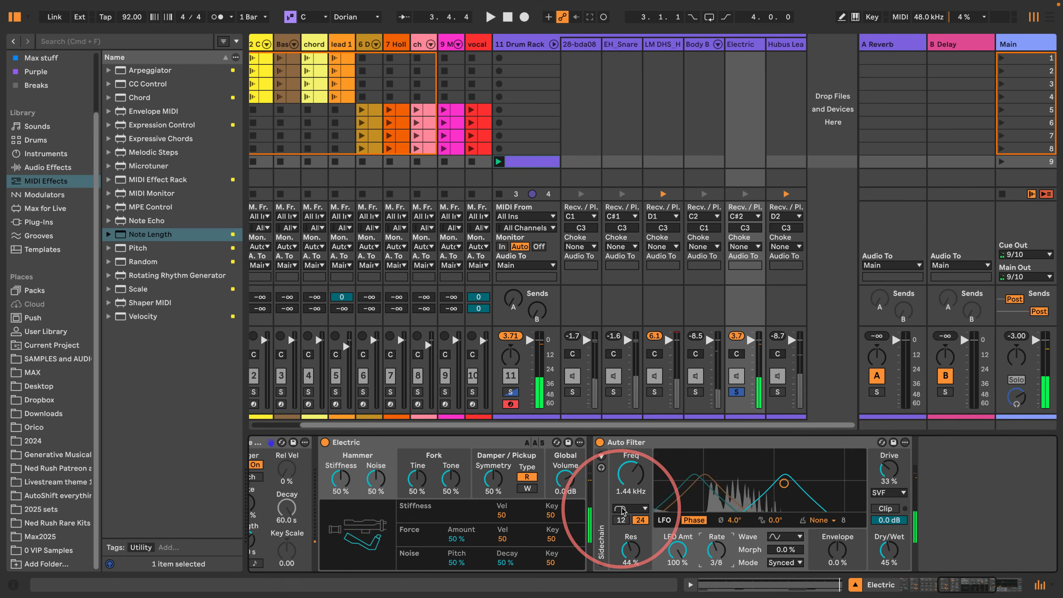
- Audition the Auto Filter as Low-pass and change its type to High-pass during playback
left_click(630, 509)
left_click(643, 413)
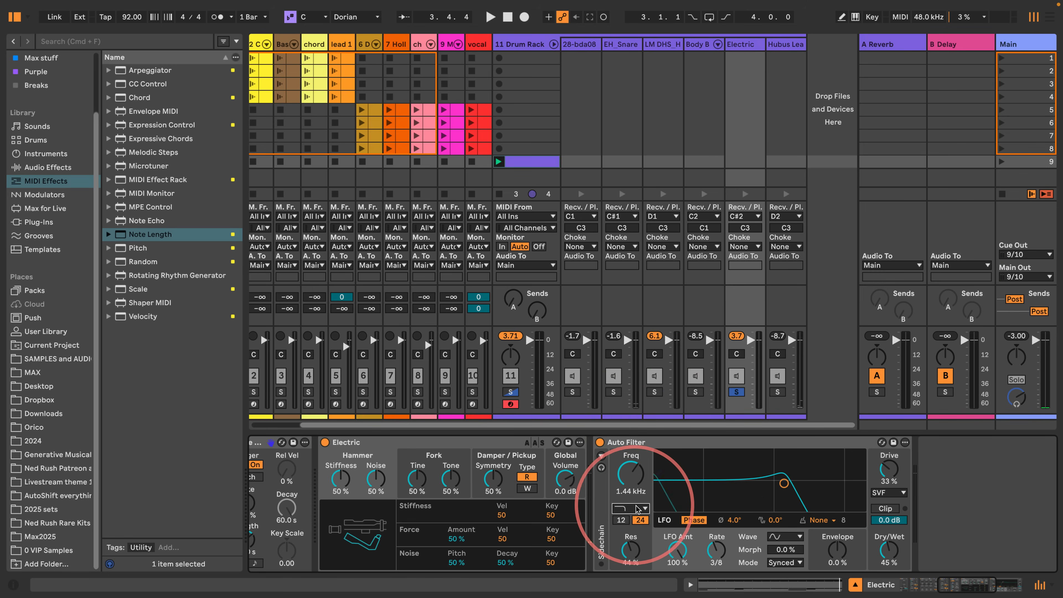
key("space")
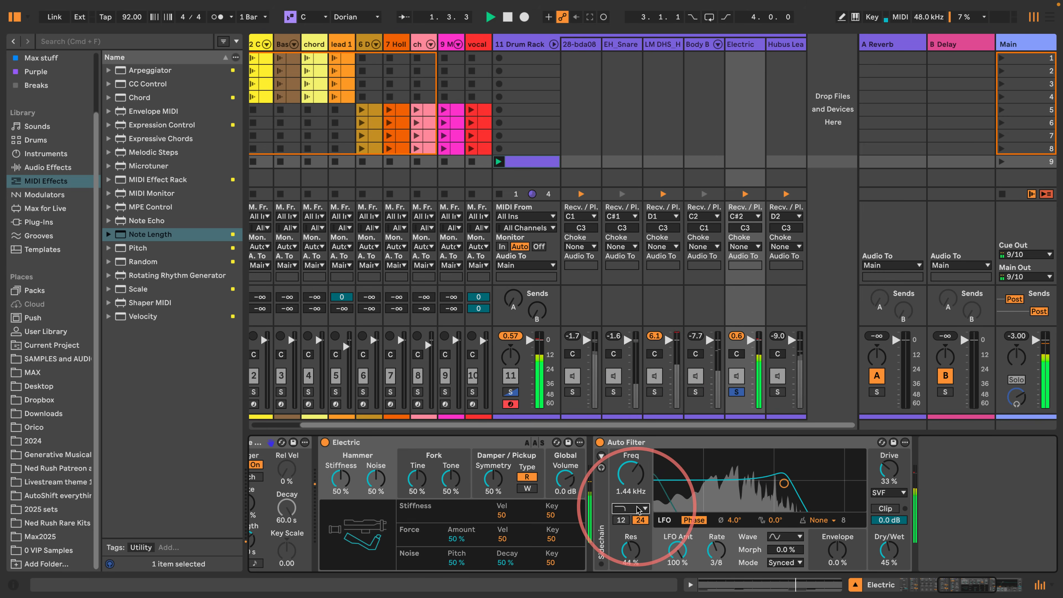
left_click(638, 509)
left_click(635, 423)
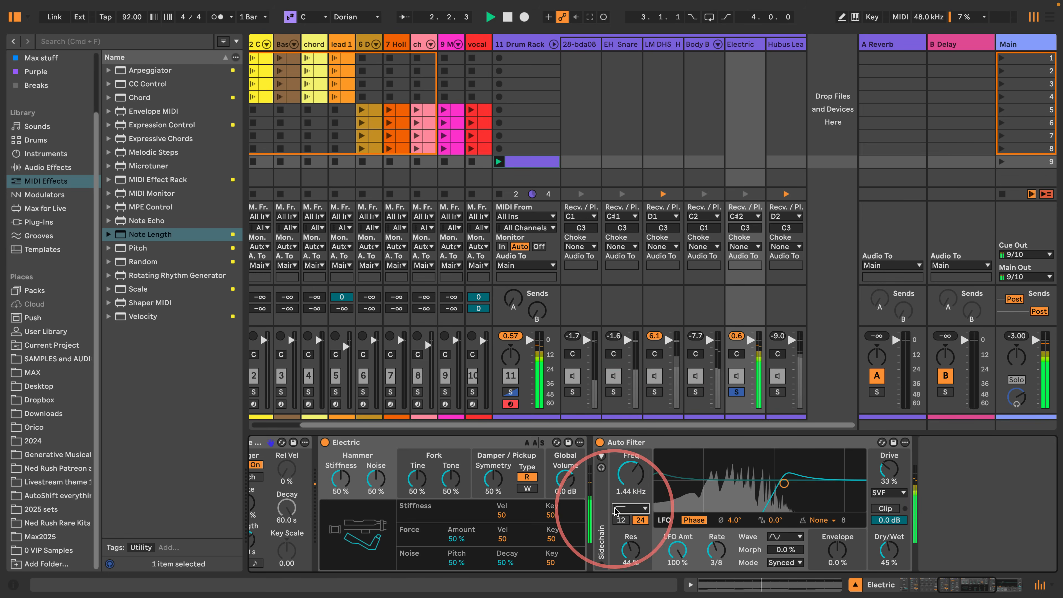
- Set the High-pass filter's resonance to 29%, LFO amount to 23% and LFO rate to 1/6
left_click_drag(630, 550, 677, 549)
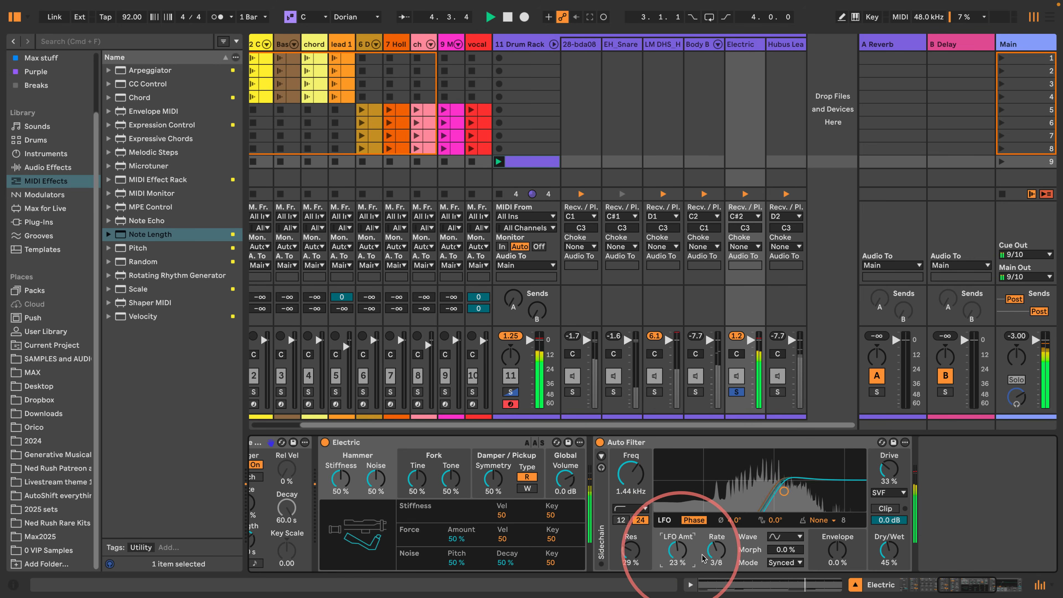
left_click(716, 550)
key("space")
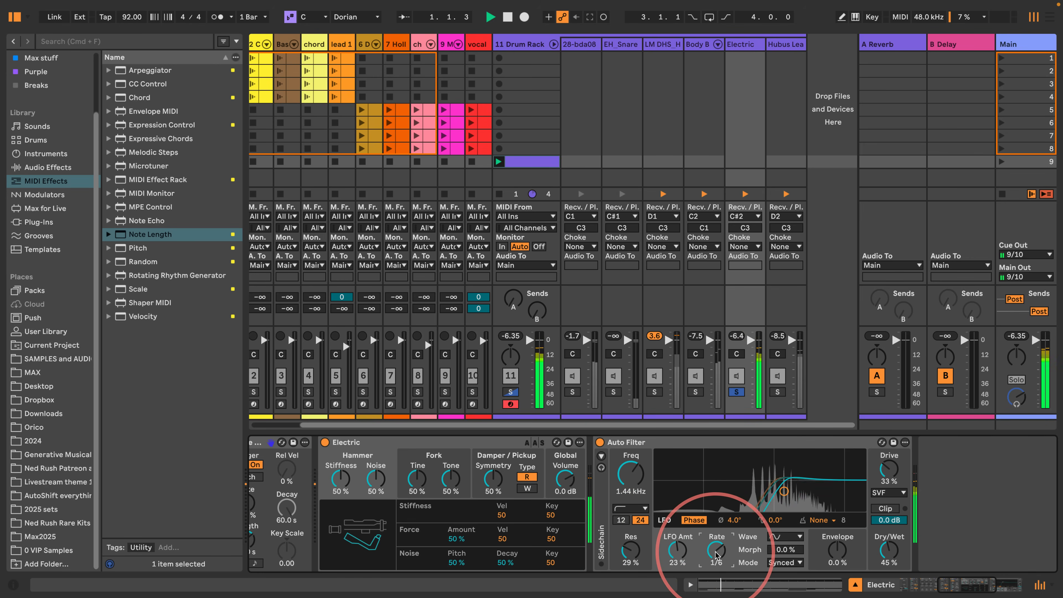
- Set the Auto Filter's frequency to 263 Hz, dry/wet to 91% and LFO rate to 3/16, listening to the result
left_click_drag(630, 474, 630, 496)
left_click_drag(889, 549, 890, 506)
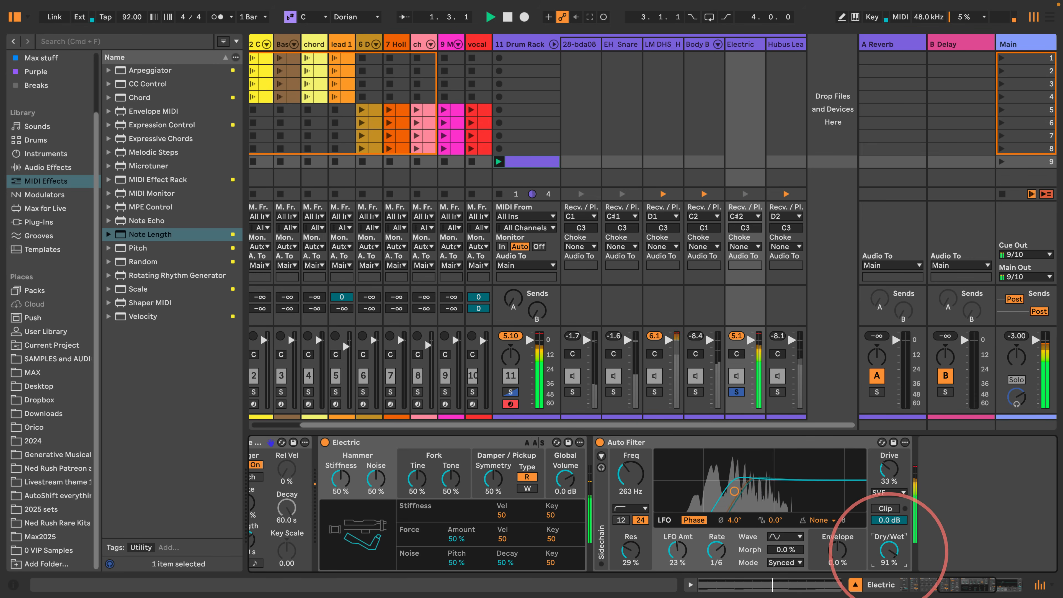
key("space")
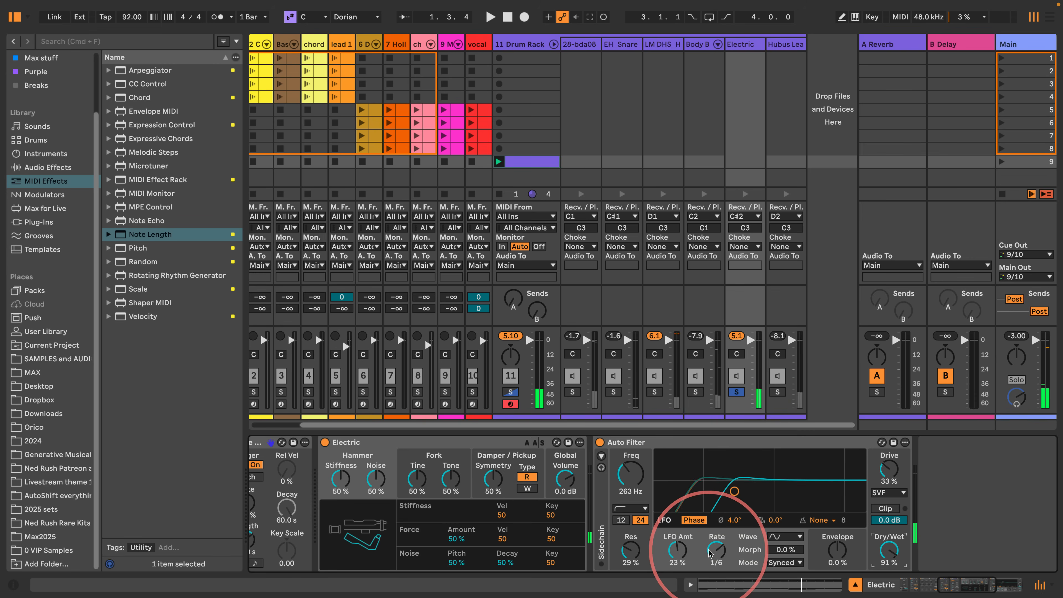
left_click_drag(711, 553, 711, 550)
key("space")
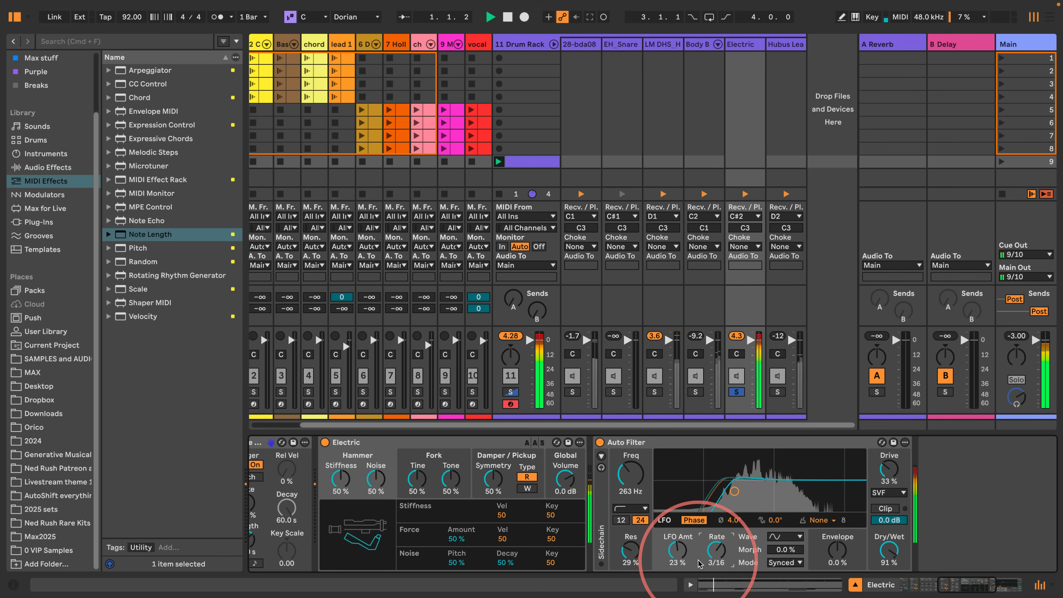
- Unsolo the Electric chain and lower its volume after hearing it with the full beat
left_click(737, 391)
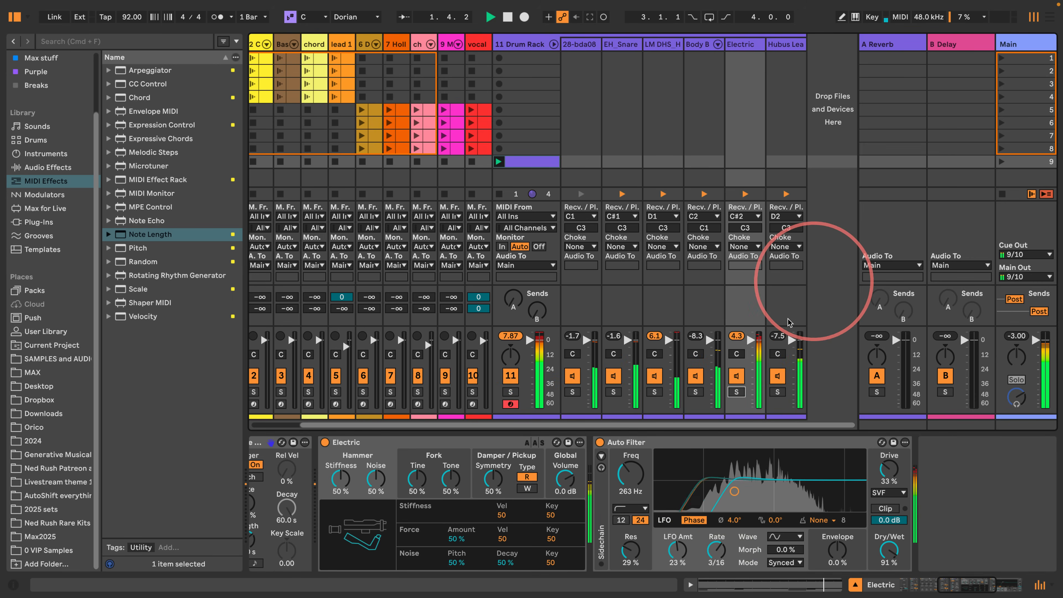
key("space")
left_click_drag(751, 340, 751, 356)
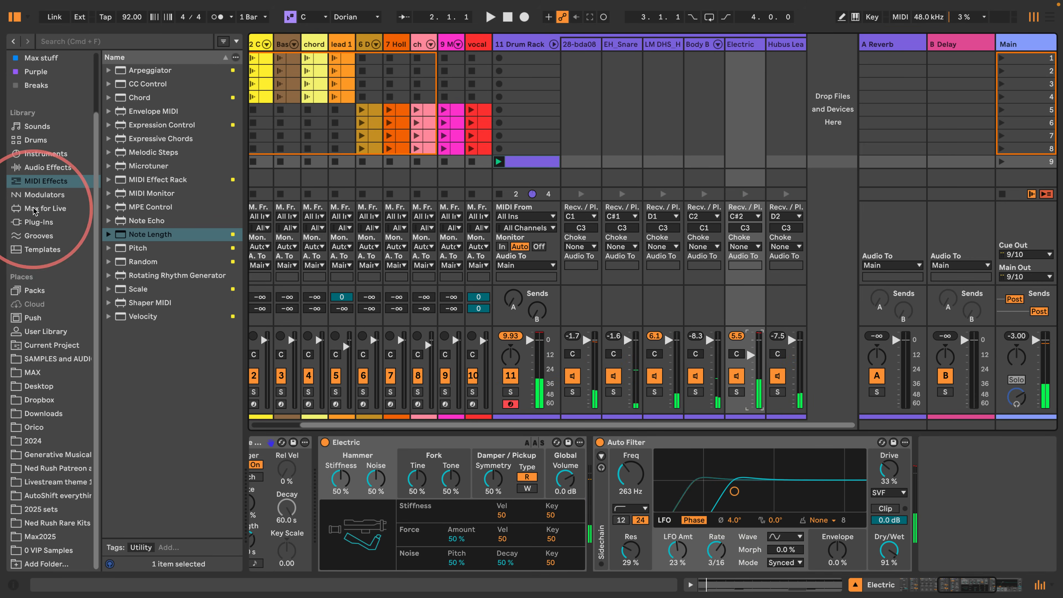
- Add a Limiter with a -3.0 dB ceiling after the Electric chain's Auto Filter and play the beat
left_click(42, 167)
scroll(128, 354, "down", 6)
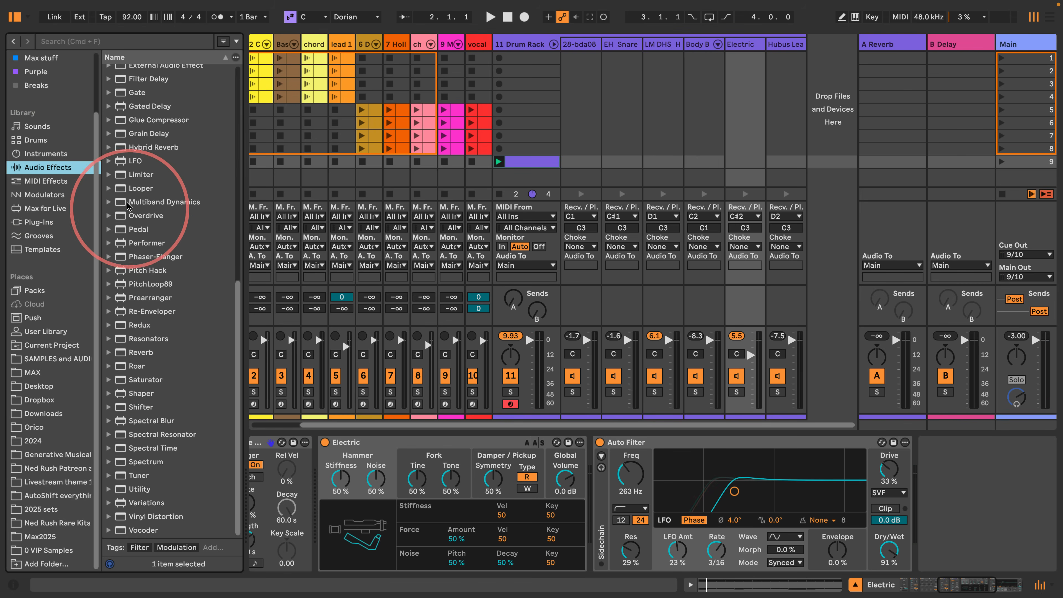
left_click_drag(141, 174, 760, 340)
key("space")
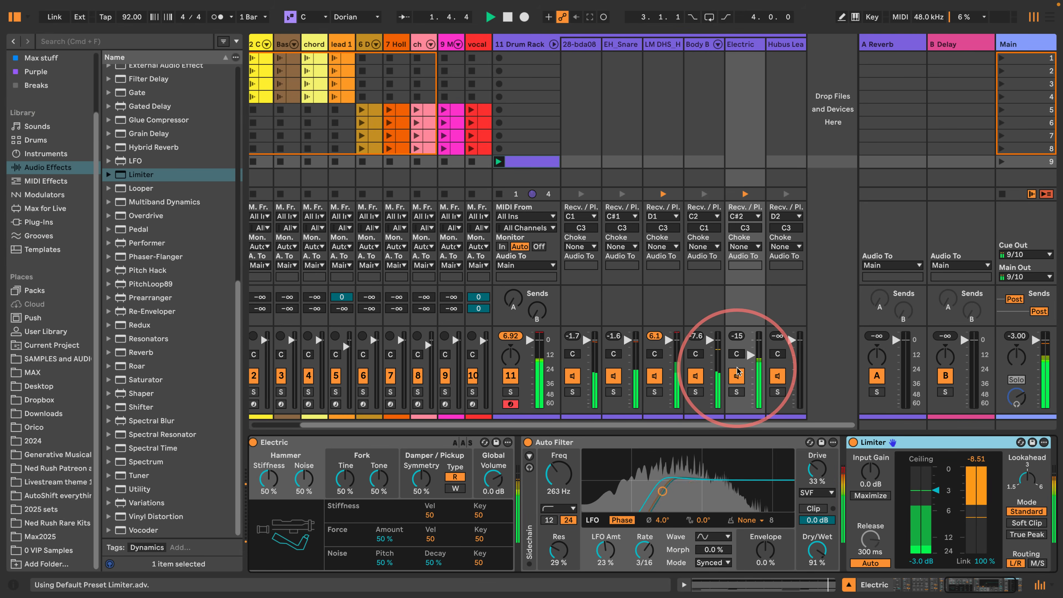
- Lower the Drum Rack's snare chain to -12.0 dB, hi-hat to -10.4 dB and Body Bass to -3.0 dB while auditioning the beat
left_click(519, 44)
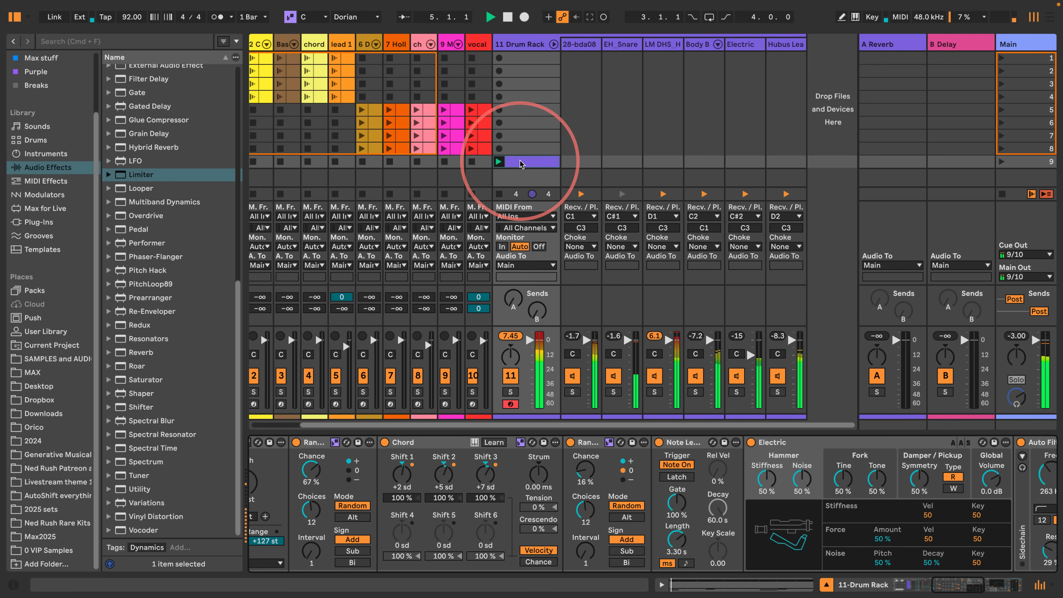
key("space")
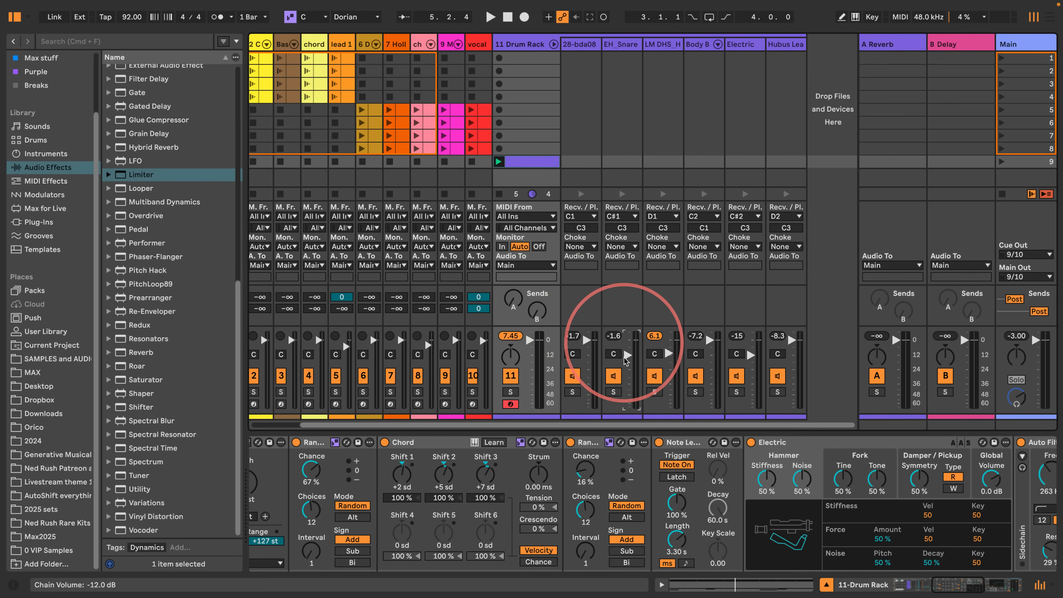
key("space")
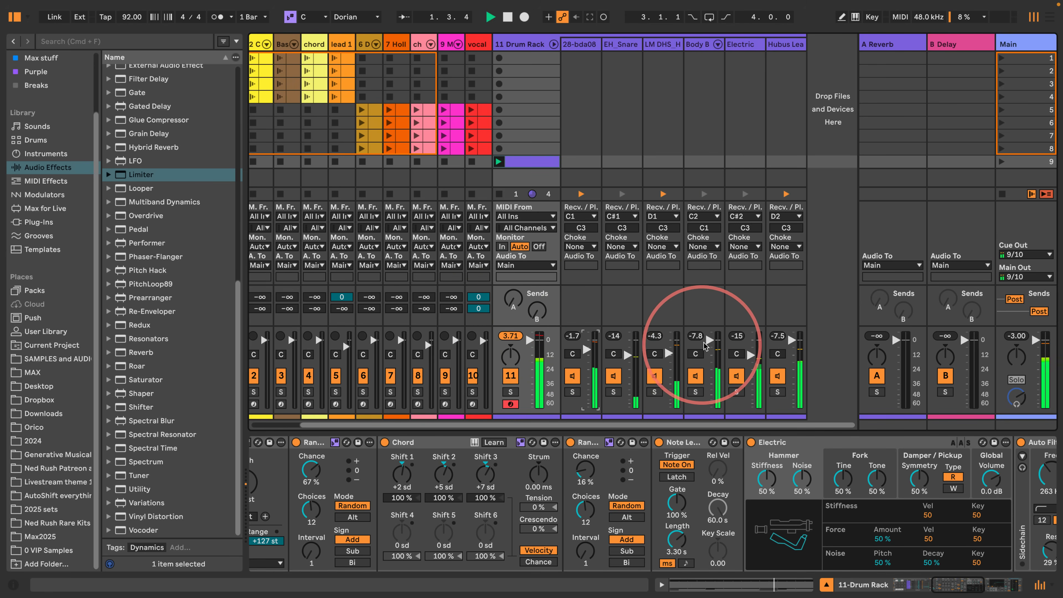
key("space")
key("space")
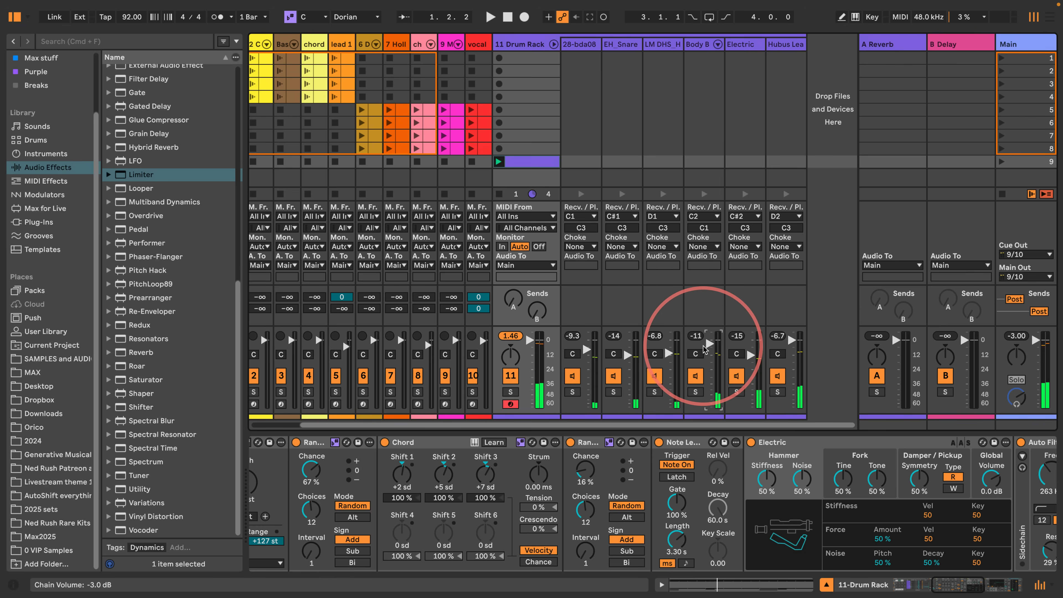
- Set the Hubus Lead chain's volume to -5.0 dB and the kick chain's to -2.0 dB during playback
key("space")
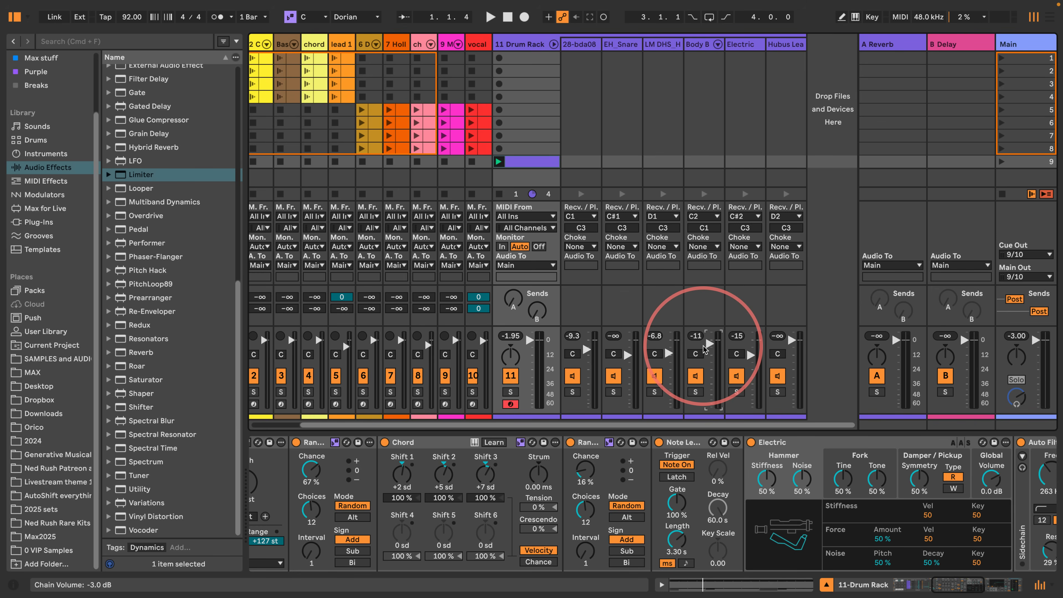
key("space")
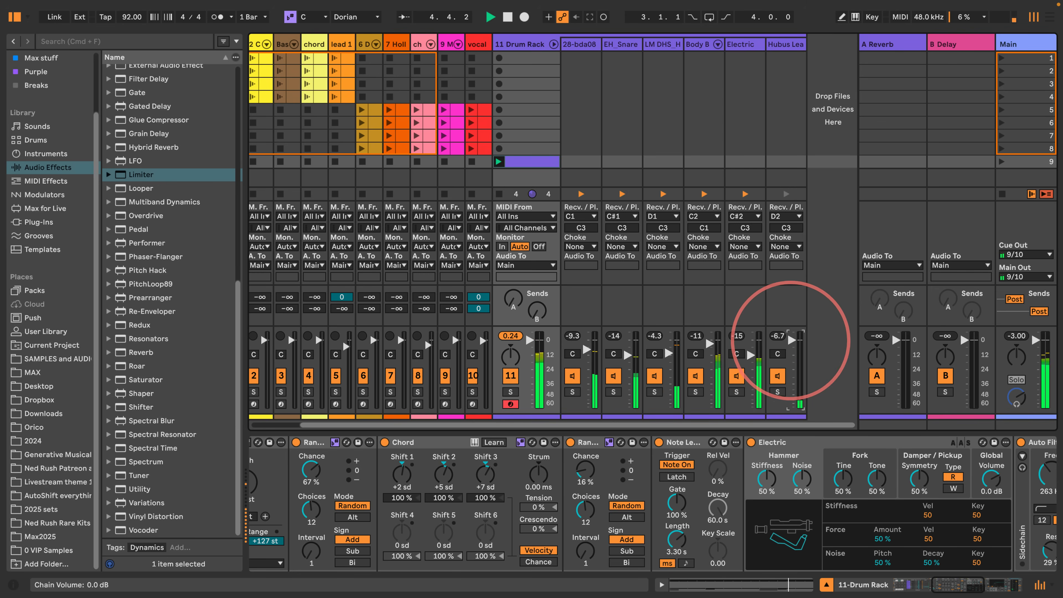
left_click(589, 359)
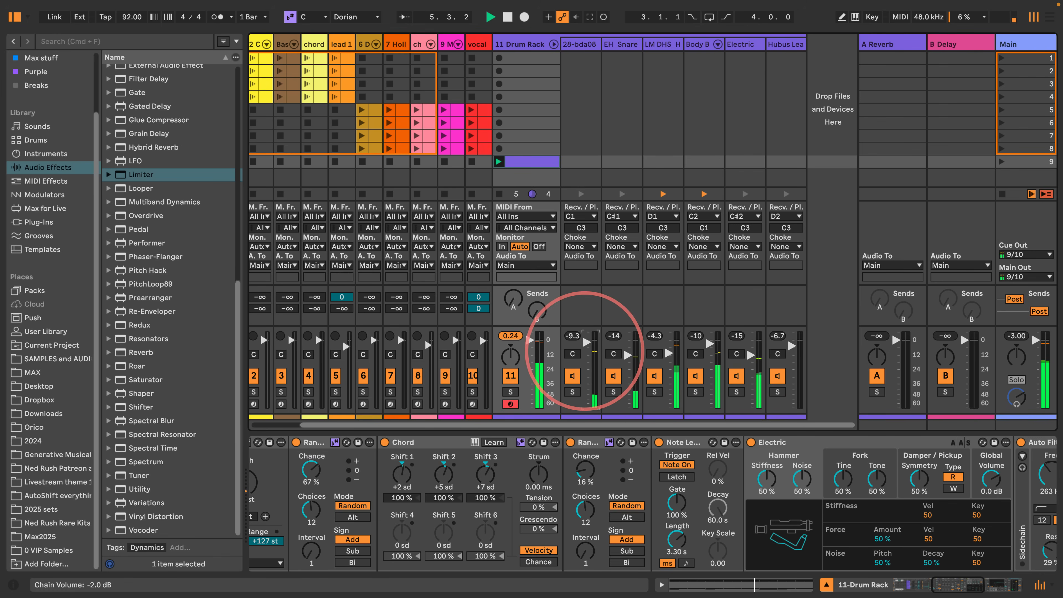
- Fold the Drum Rack track's chain mixer and hide the rack's chain list and chain devices
left_click(514, 43)
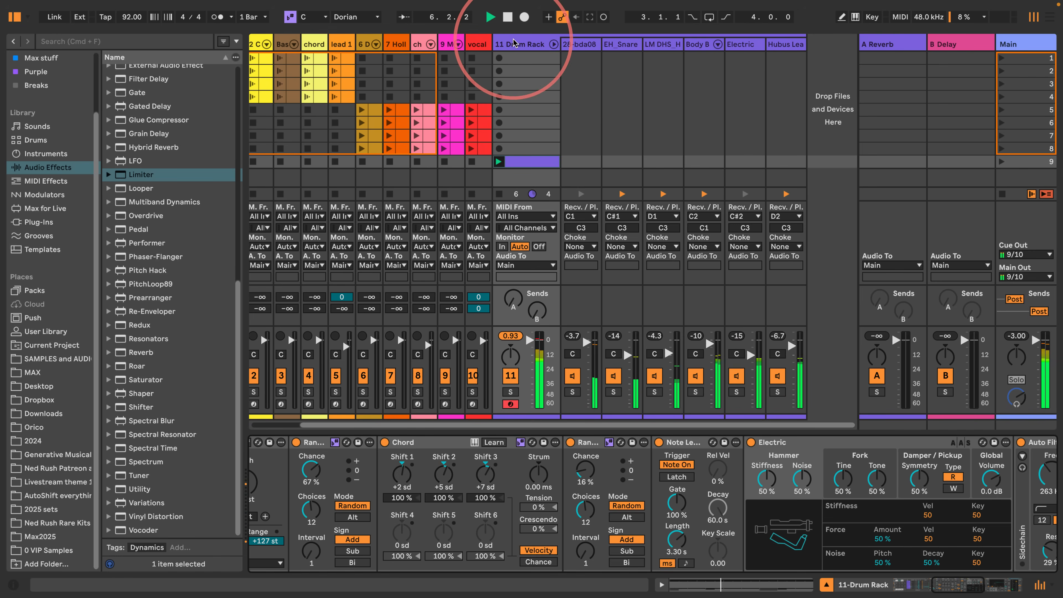
left_click(554, 44)
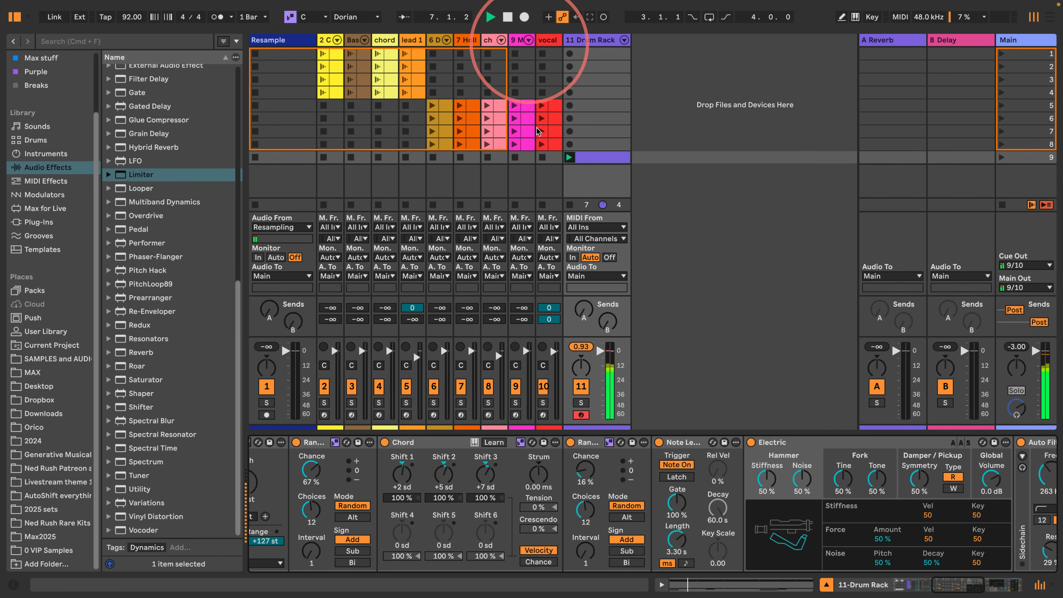
left_click_drag(942, 586, 764, 578)
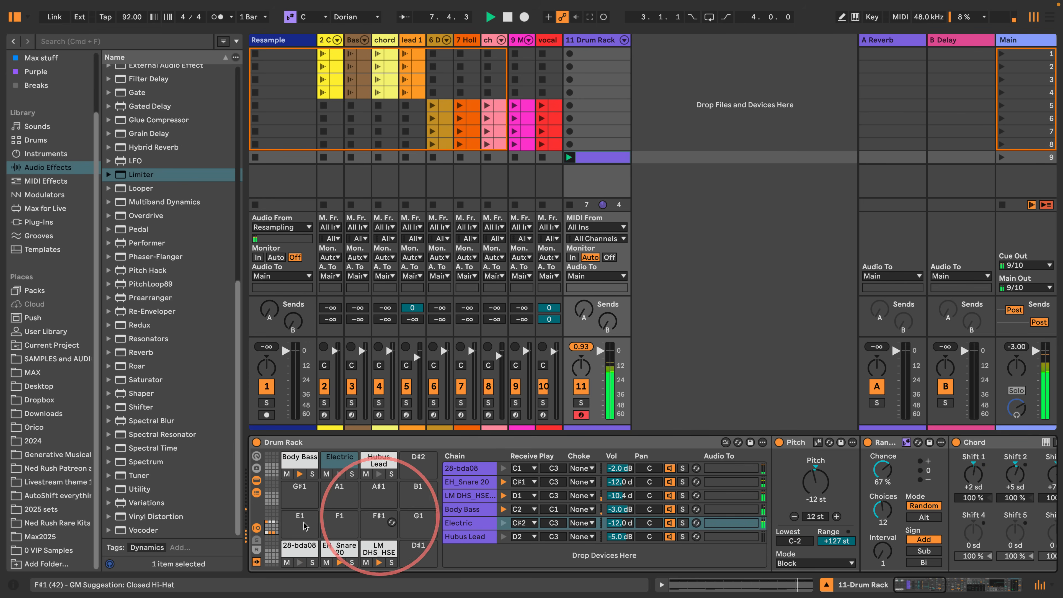
left_click(257, 481)
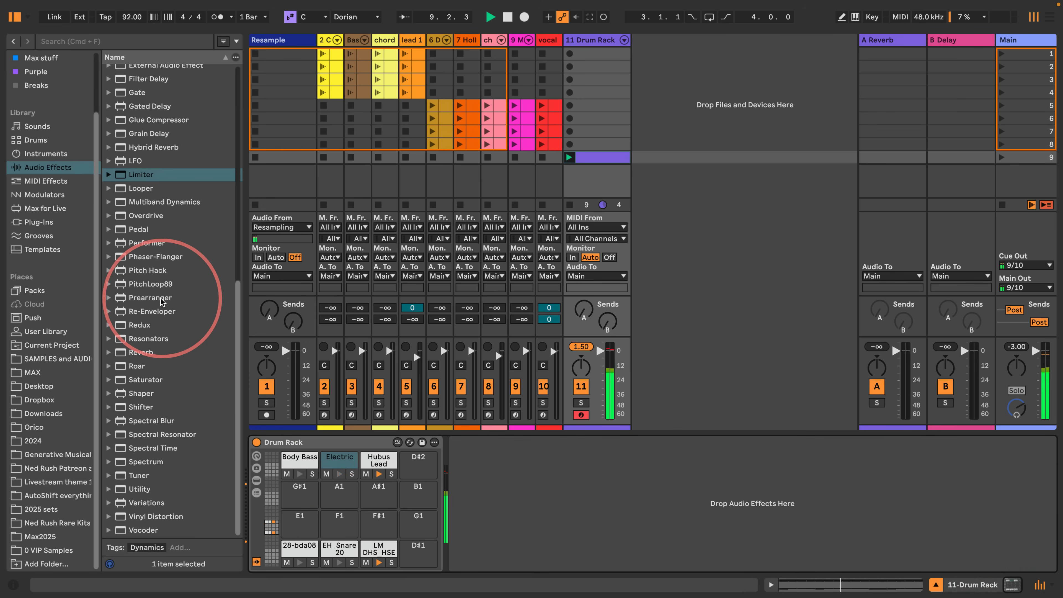
- Add a Glue Compressor after the Drum Rack with Soft clip on, threshold -13.7 dB and makeup 7.46 dB
scroll(124, 235, "up", 4)
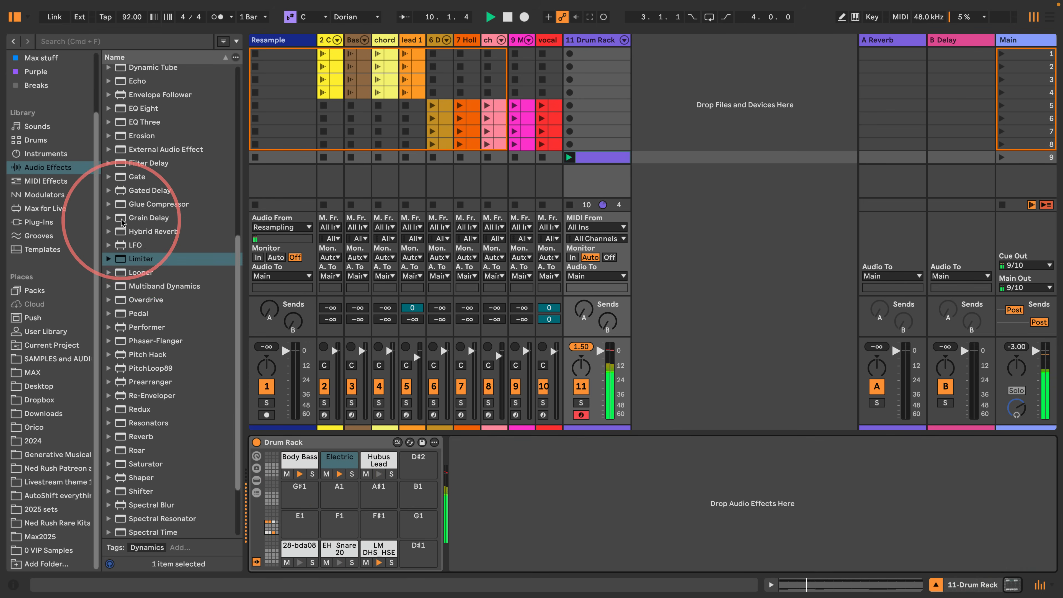
left_click_drag(120, 204, 486, 451)
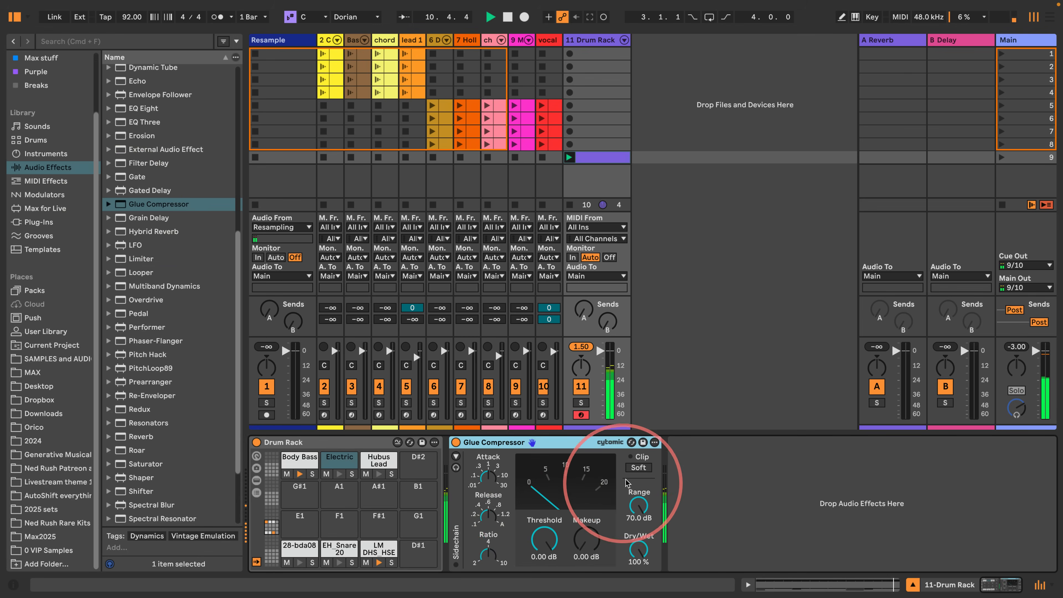
left_click(635, 470)
left_click_drag(538, 539, 585, 544)
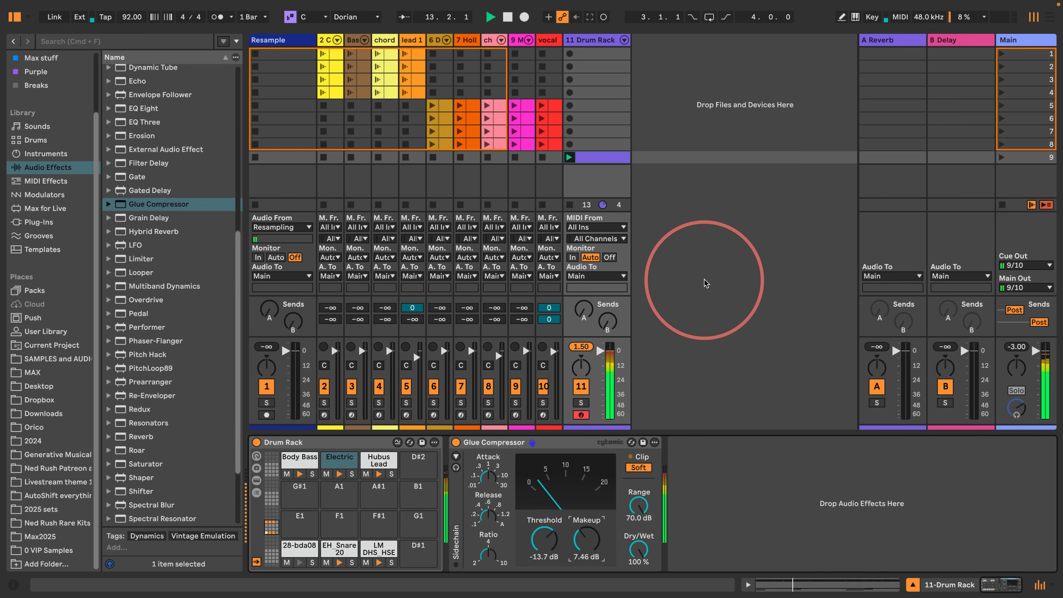
key("space")
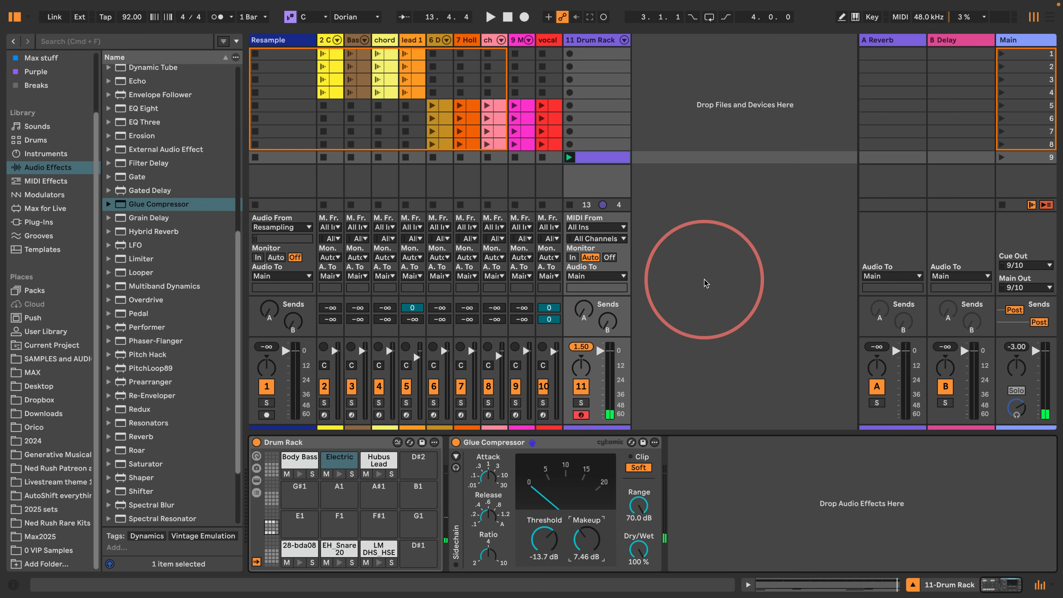
- Copy the Drum Rack clip to scene 10, set the copy's scale root to D#/Eb and launch it
left_click(591, 158)
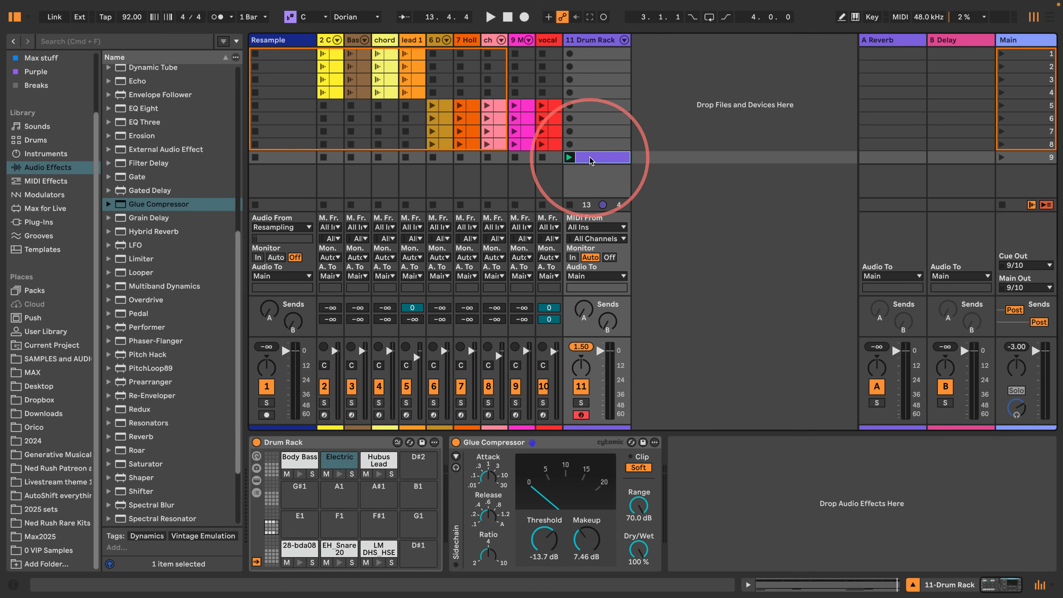
mouse_move(589, 157)
left_mouse_down()
mouse_move(586, 180)
mouse_move(593, 172)
left_mouse_up()
double_click(597, 171)
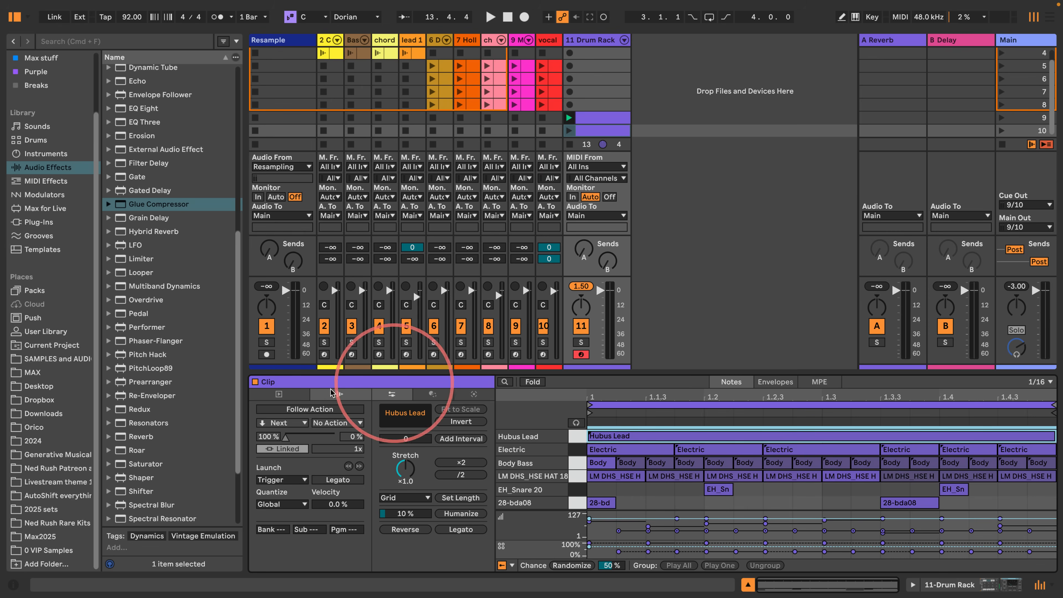
left_click(279, 395)
left_click(289, 529)
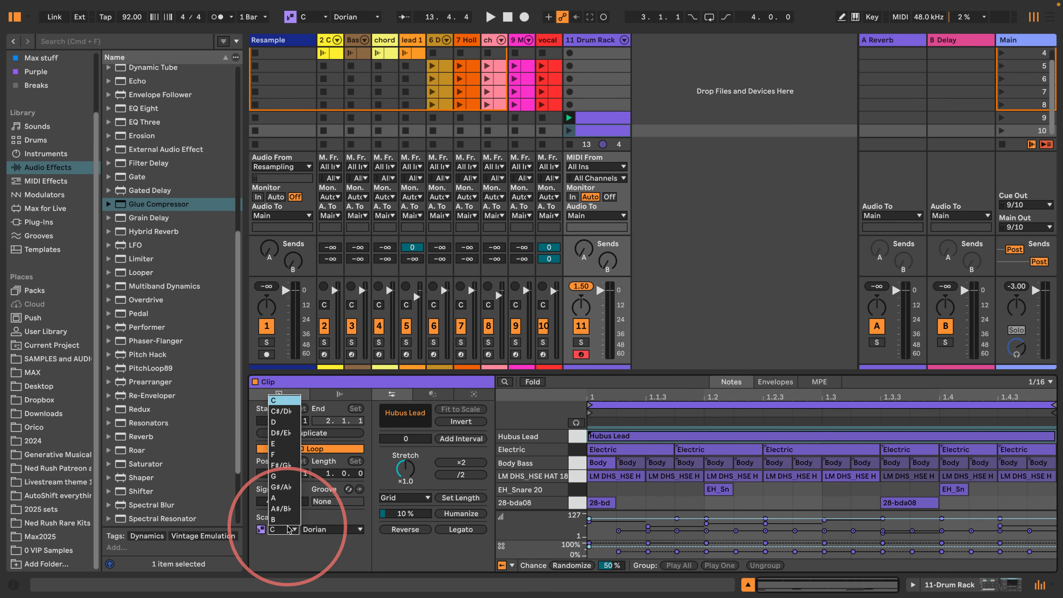
left_click(273, 435)
left_click(573, 130)
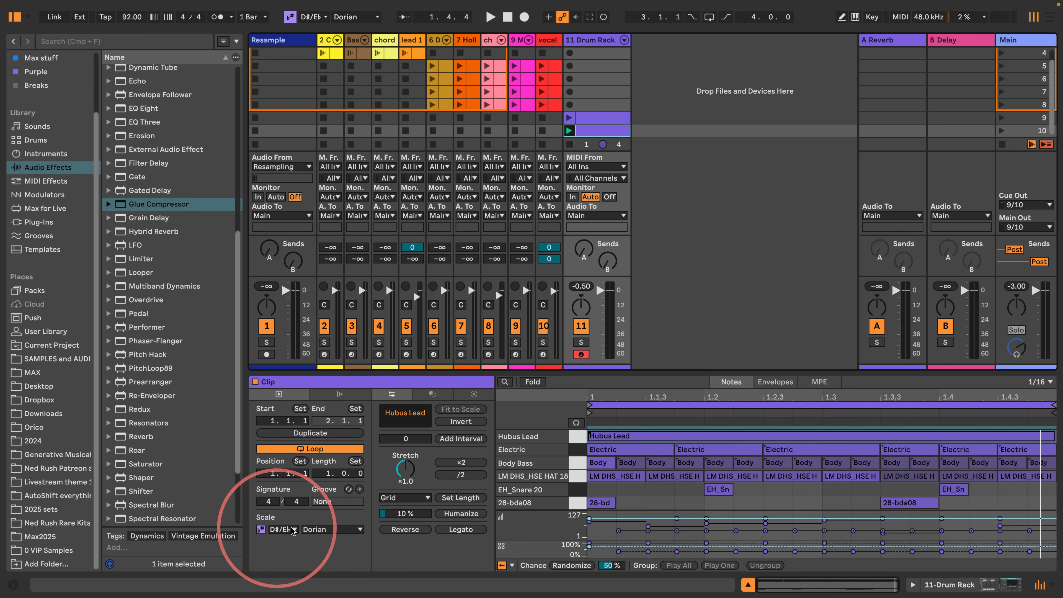
left_click(569, 131)
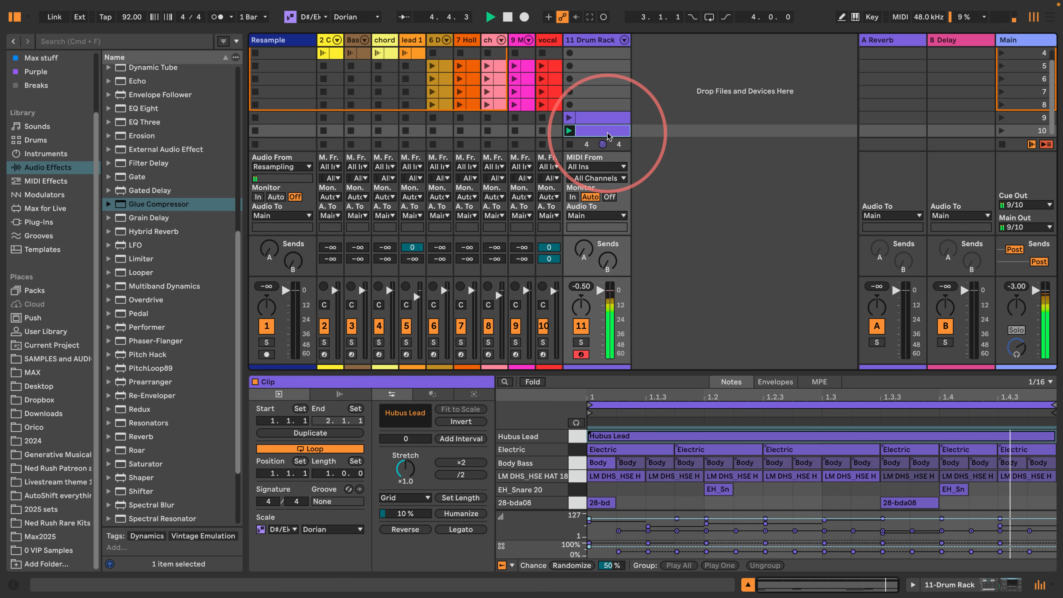
- Duplicate the D#/Eb clip into scene 11 and set the copy's scale root to F#/Gb
key("super+d")
left_click(282, 531)
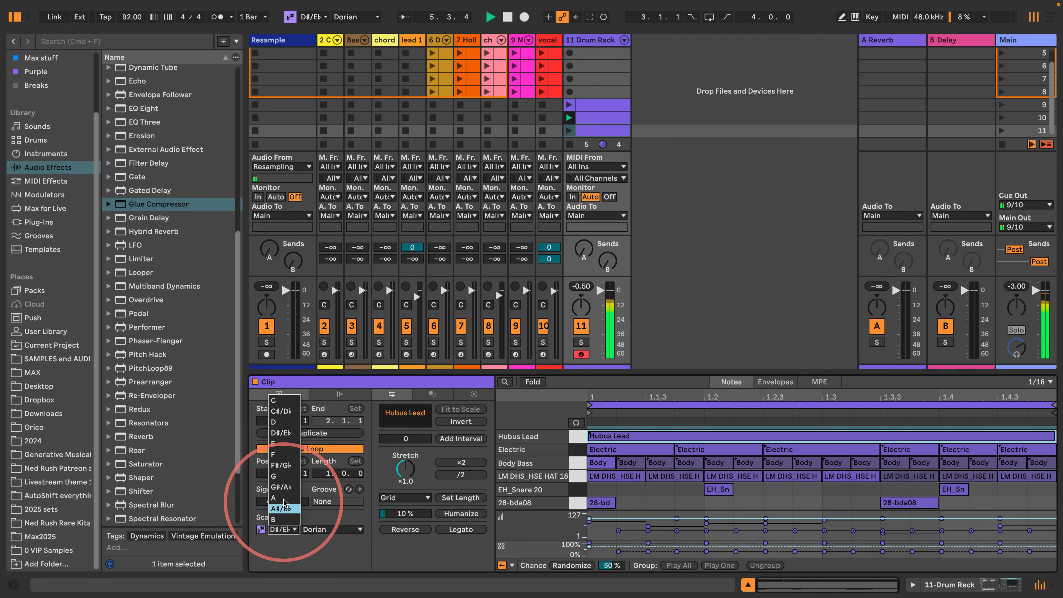
left_click(280, 470)
- Duplicate the F#/Gb clip into scene 12, set its scale root to A and play through the clips
left_click(604, 131)
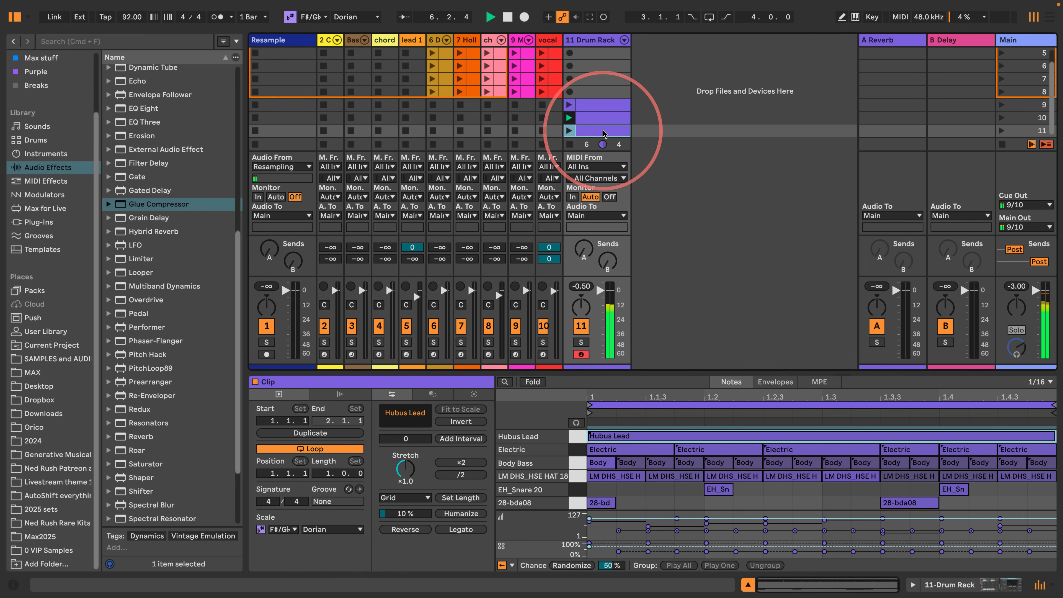
key("super+d")
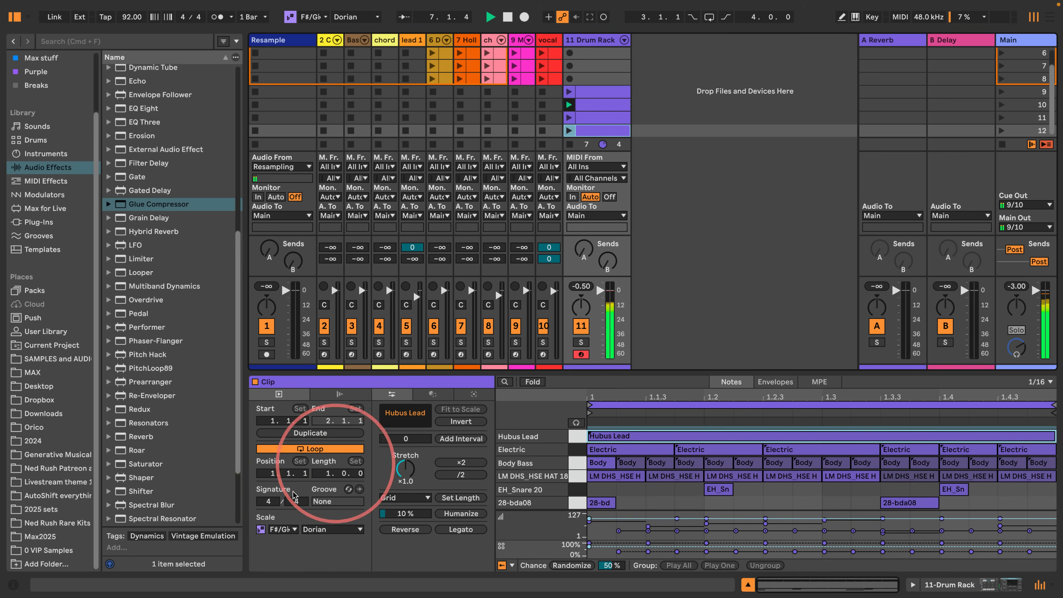
left_click(282, 529)
key("Escape")
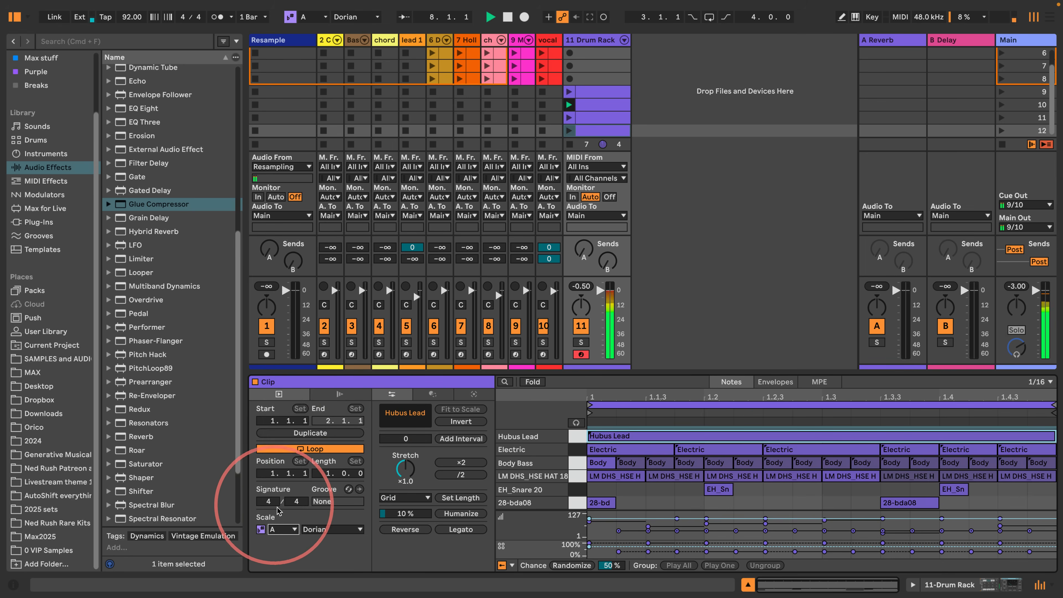
left_click(600, 118)
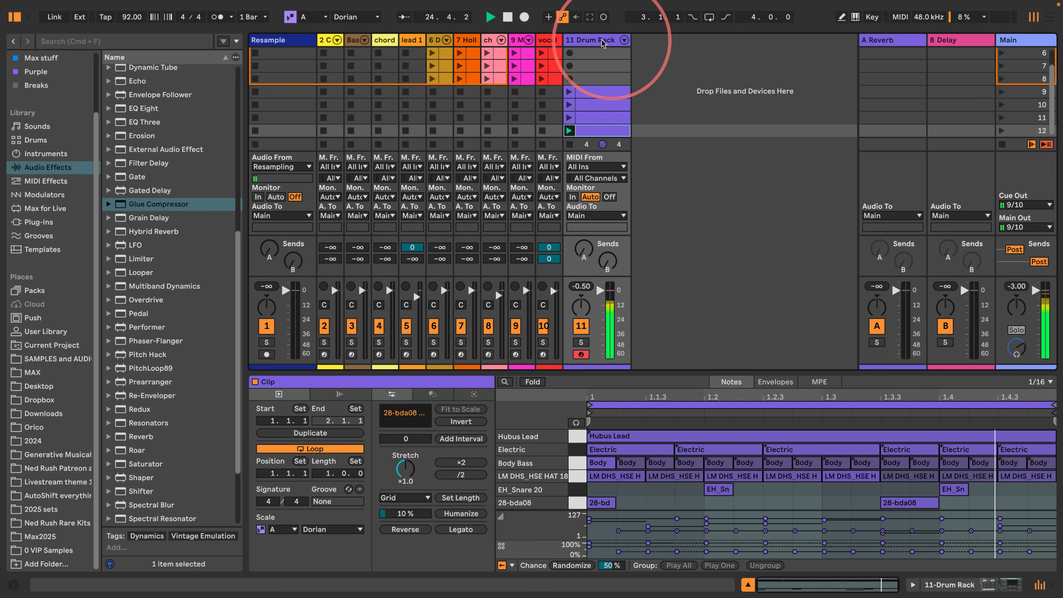
- Show the Hubus Lead pad's devices and set its Oscillator 1 octave to 0
left_click(938, 585)
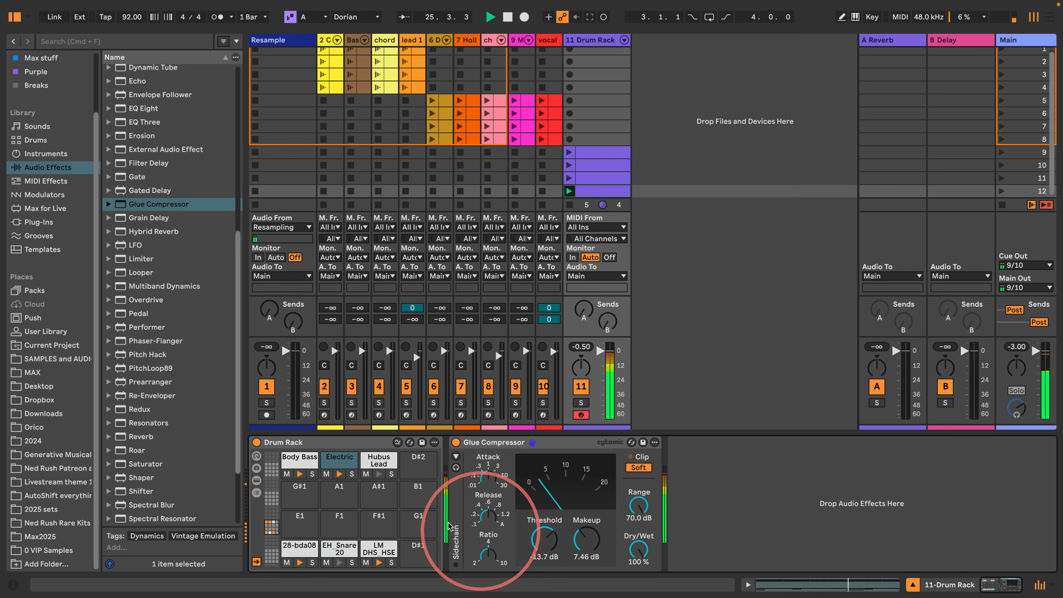
left_click(379, 475)
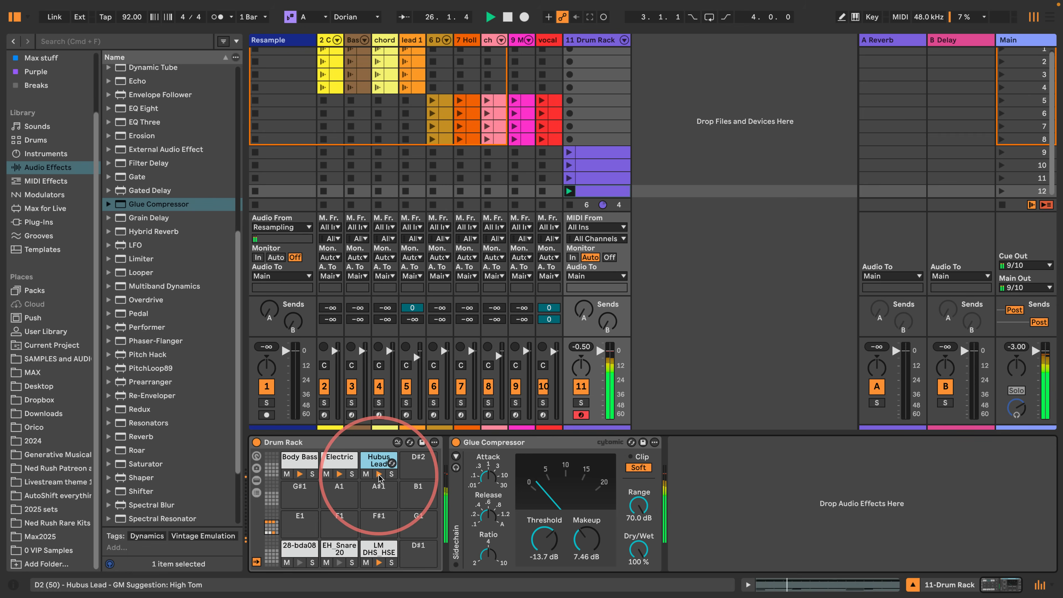
double_click(372, 460)
left_click_drag(911, 583, 984, 587)
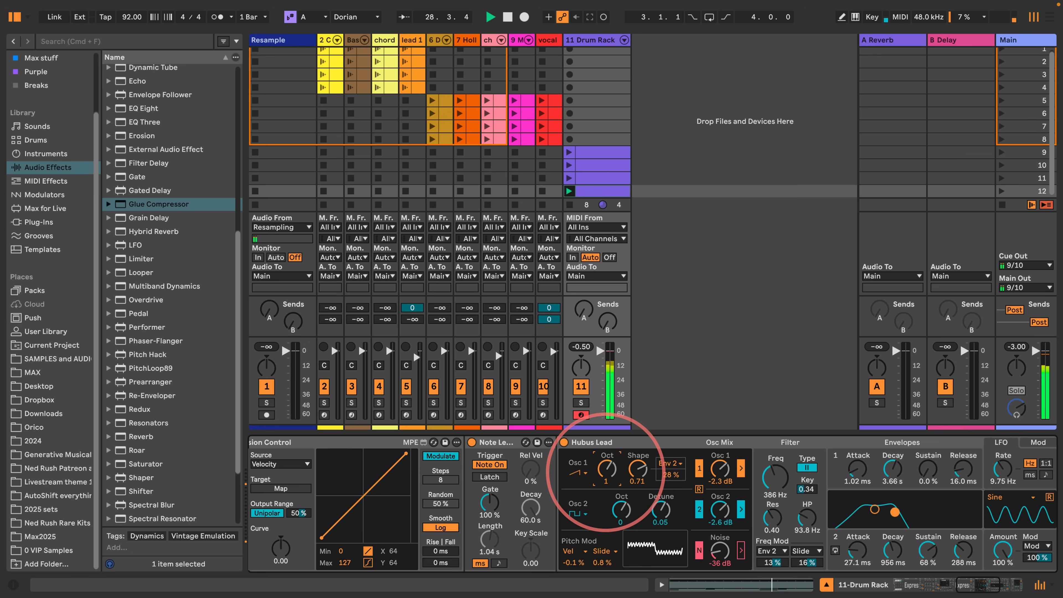
left_click_drag(606, 470, 607, 478)
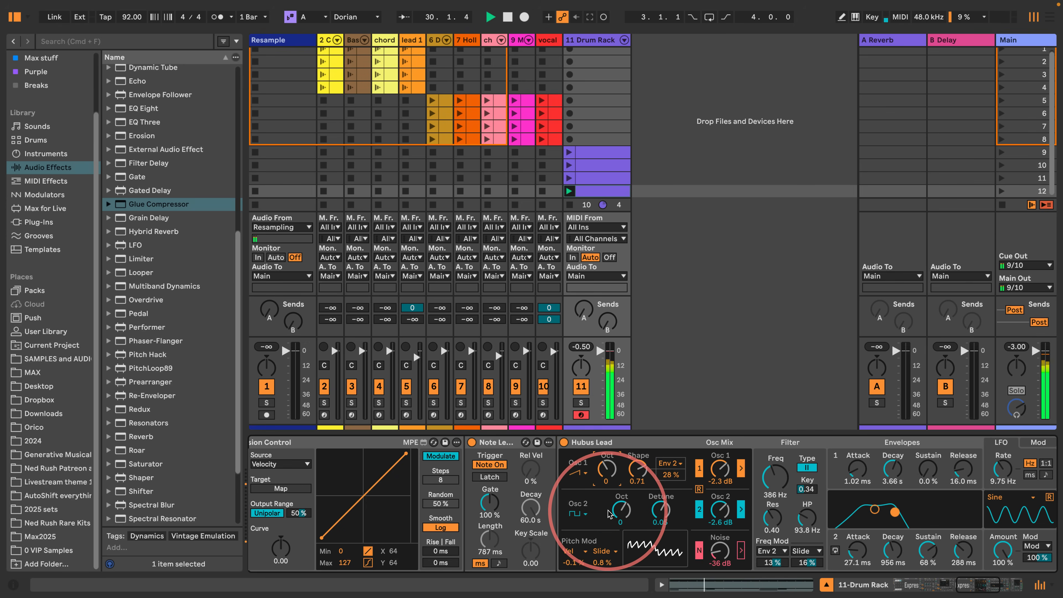
- Set the Hubus Lead chain's Arpeggiator Steps to 1 and launch the C Dorian clip in scene 9
scroll(609, 514, "left", 10)
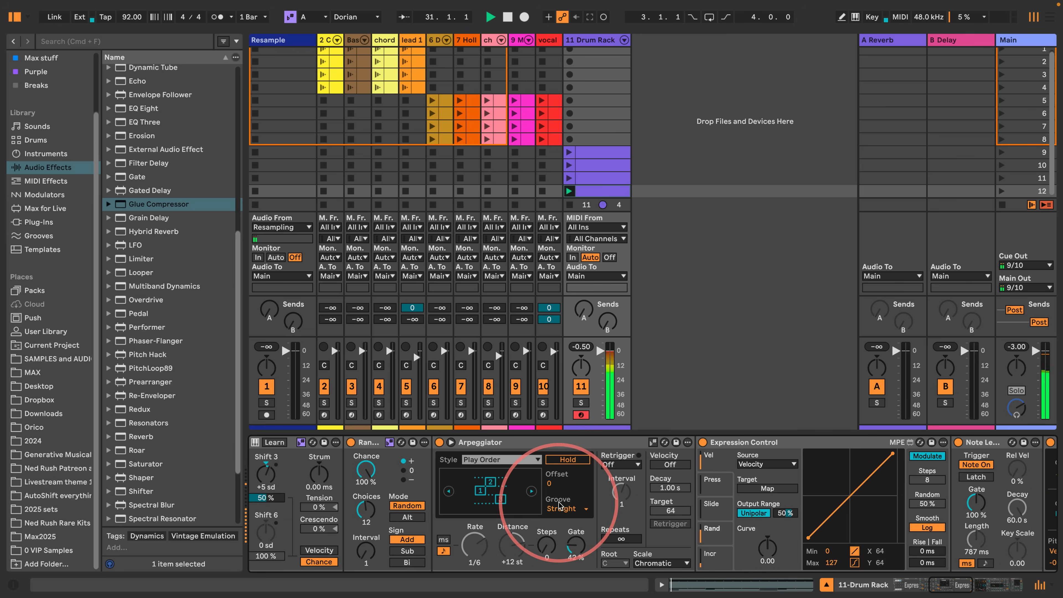
left_click_drag(544, 553, 544, 548)
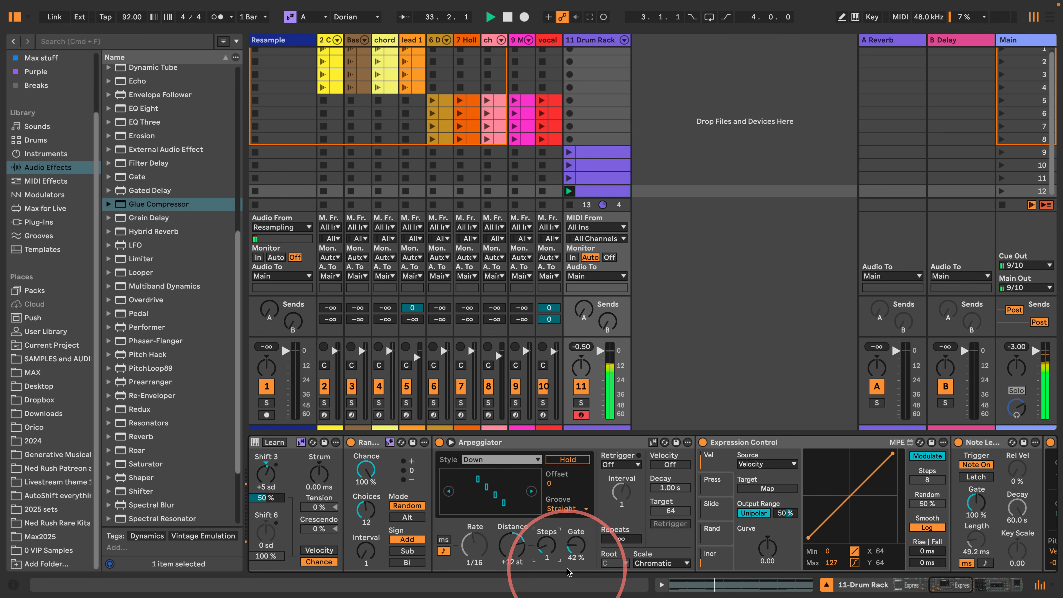
scroll(523, 507, "left", 5)
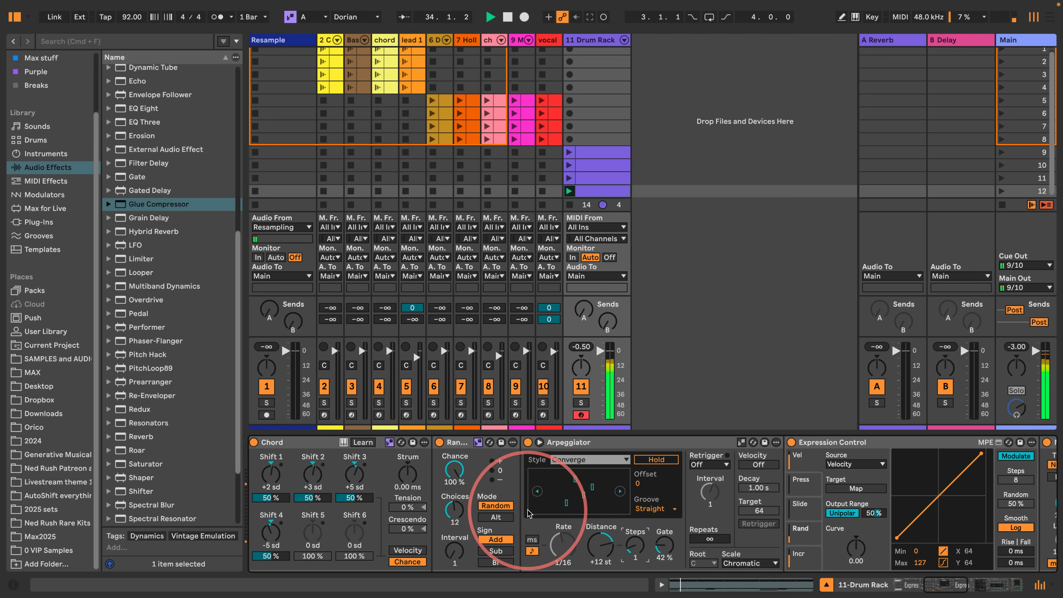
scroll(528, 513, "left", 5)
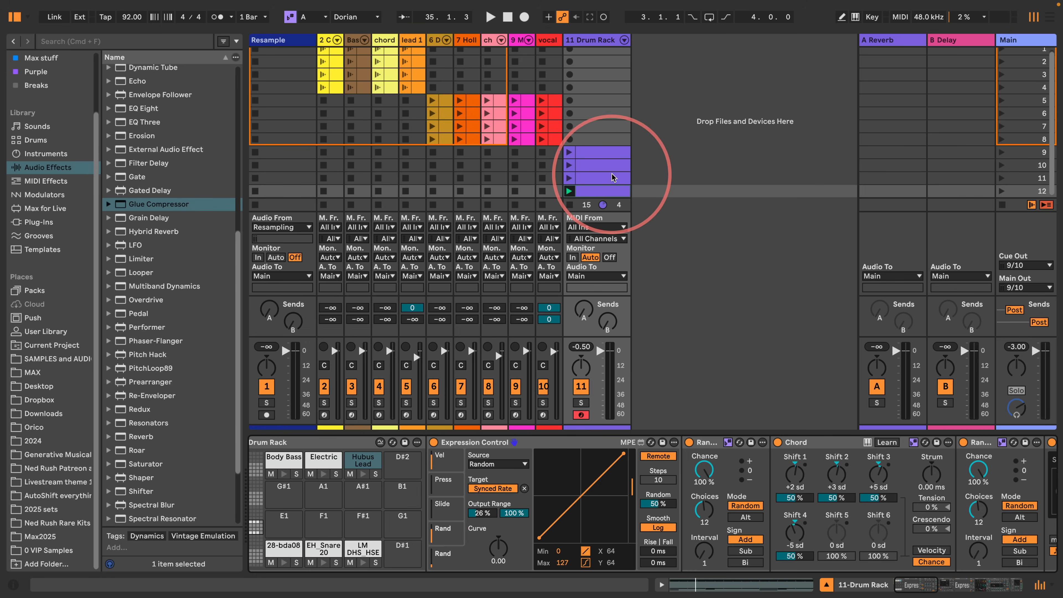
left_click(601, 154)
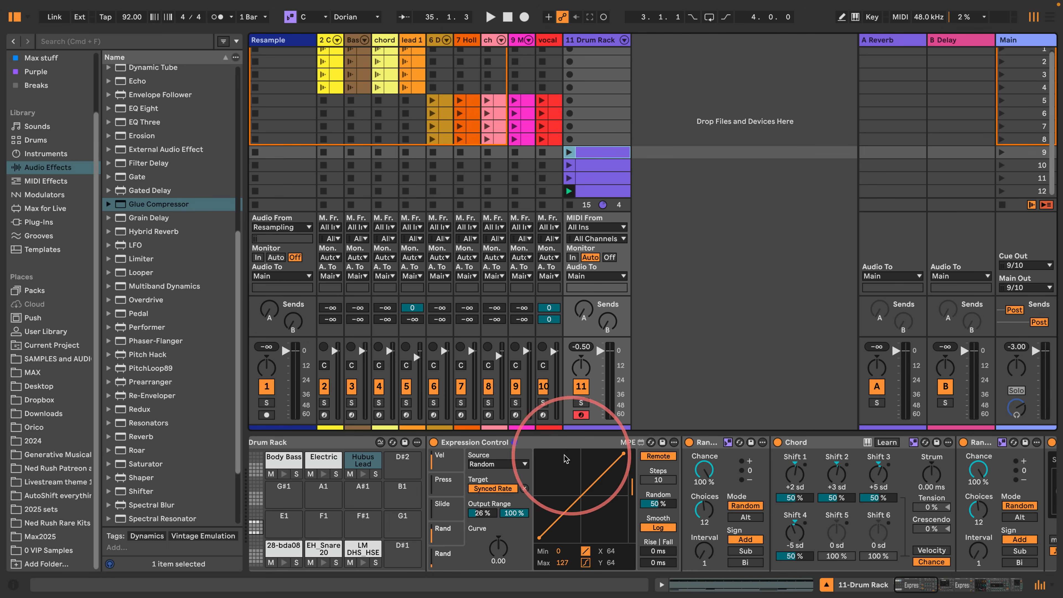
left_click(569, 152)
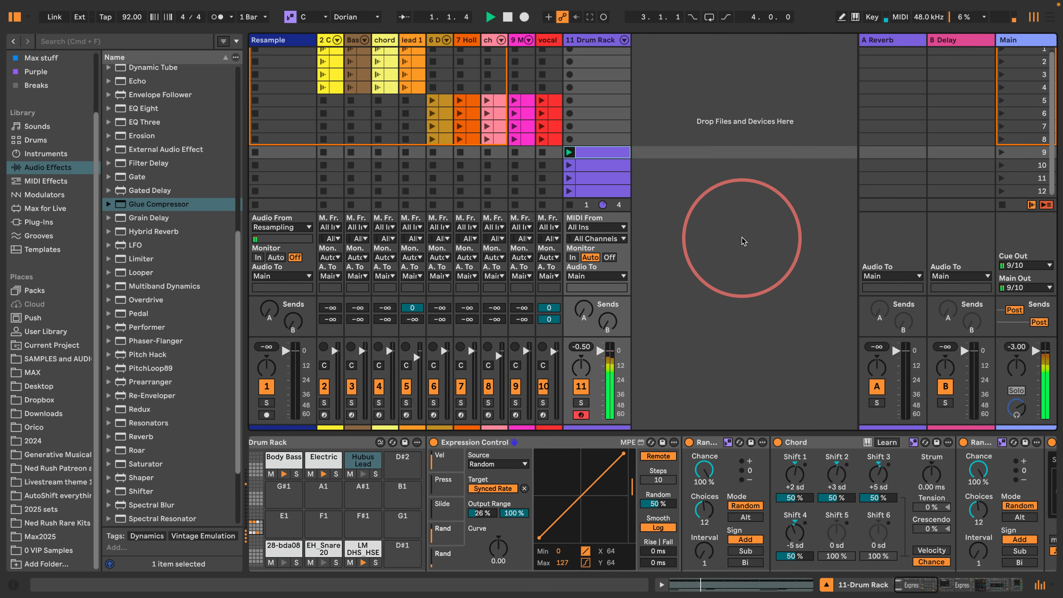
- Stop playback and inspect the scene 5 drum clip and the Drum Rack clips' scale roots in scenes 9 and 12
key("space")
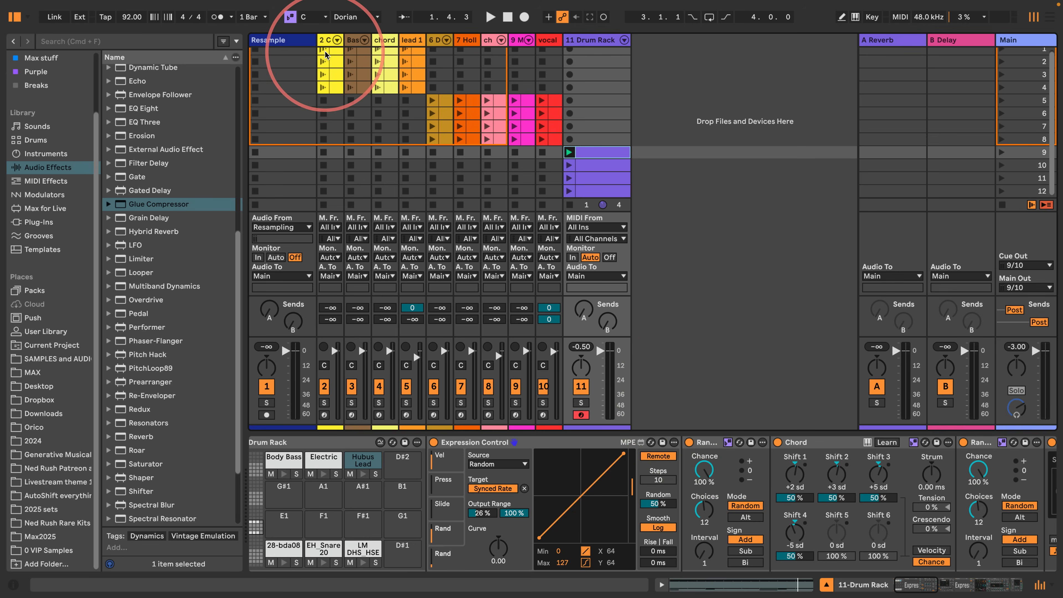
left_click(446, 102)
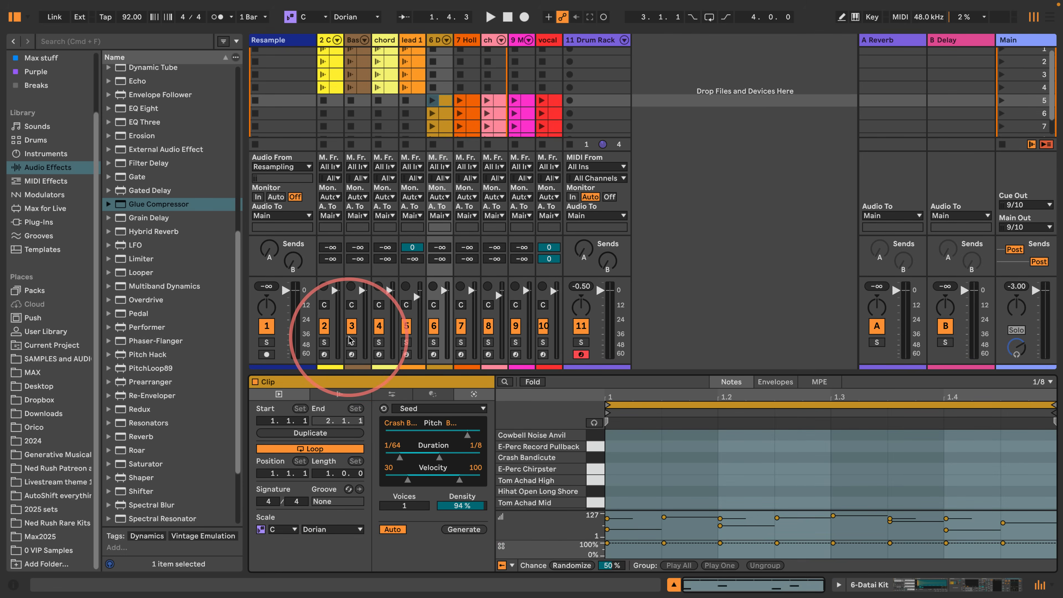
left_click_drag(392, 373, 368, 473)
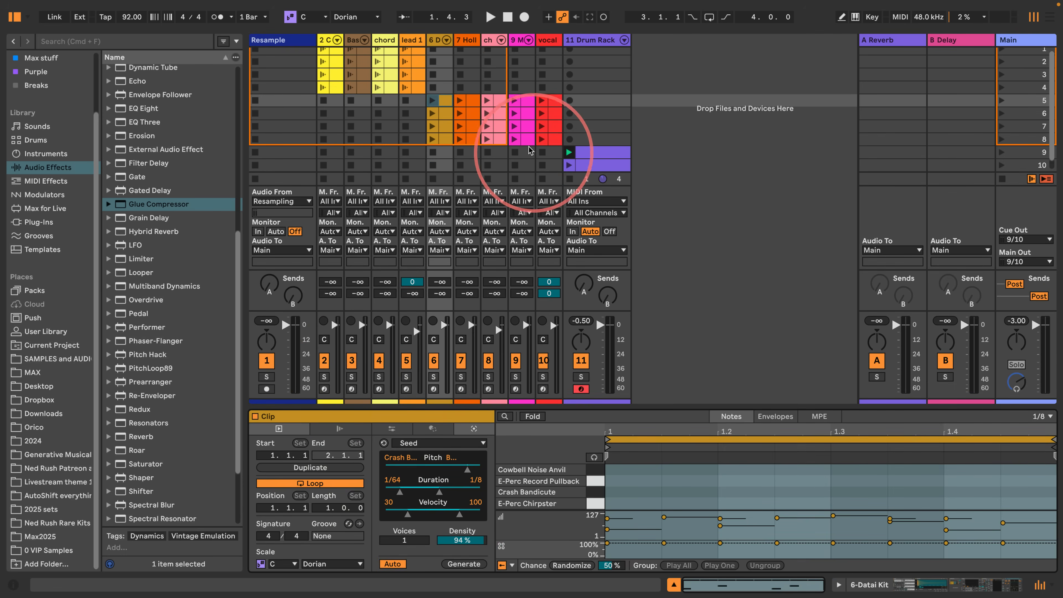
left_click(591, 153)
scroll(591, 154, "down", 2)
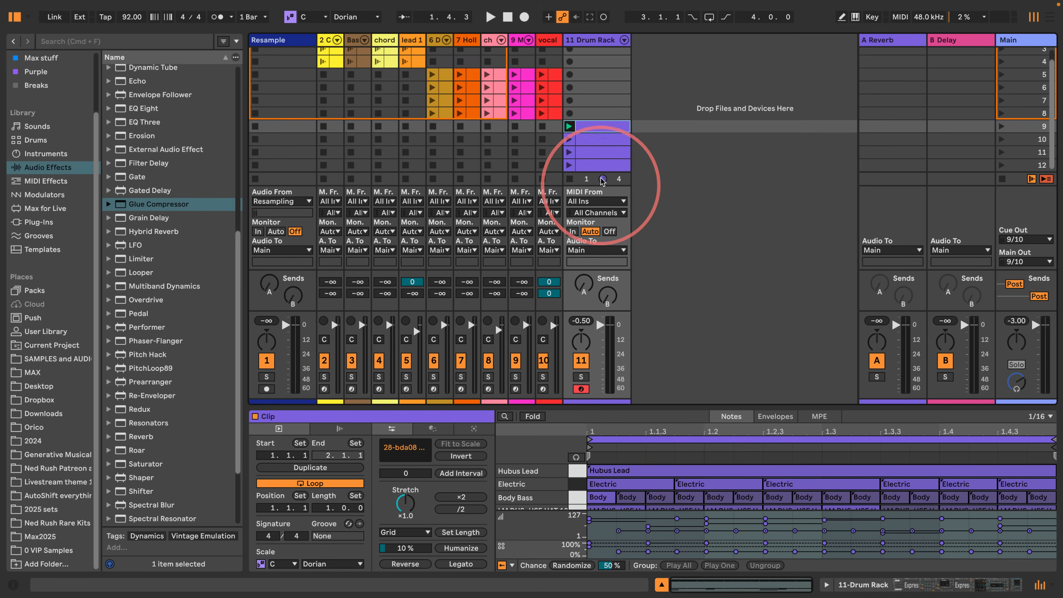
left_click(589, 152)
left_click(592, 125)
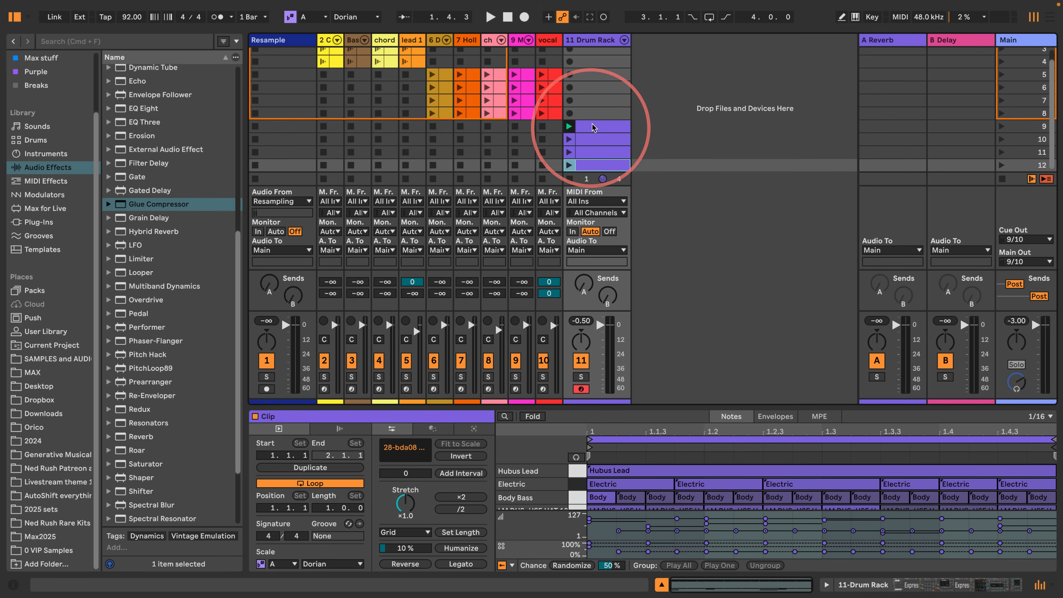
scroll(593, 128, "up", 2)
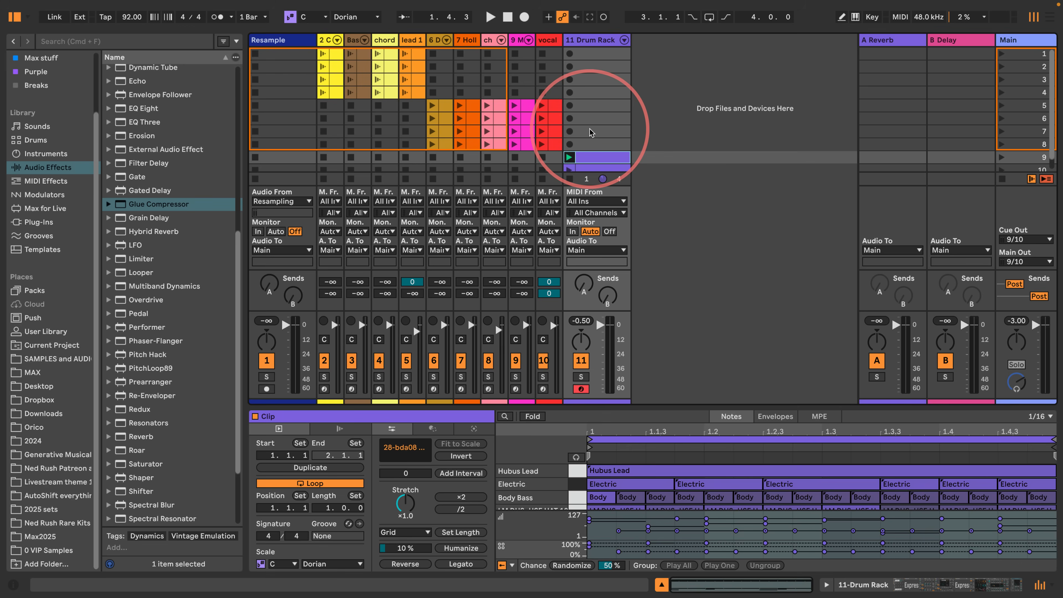
- Disarm the Drum Rack track and play the set from scene 1
left_click(1001, 54)
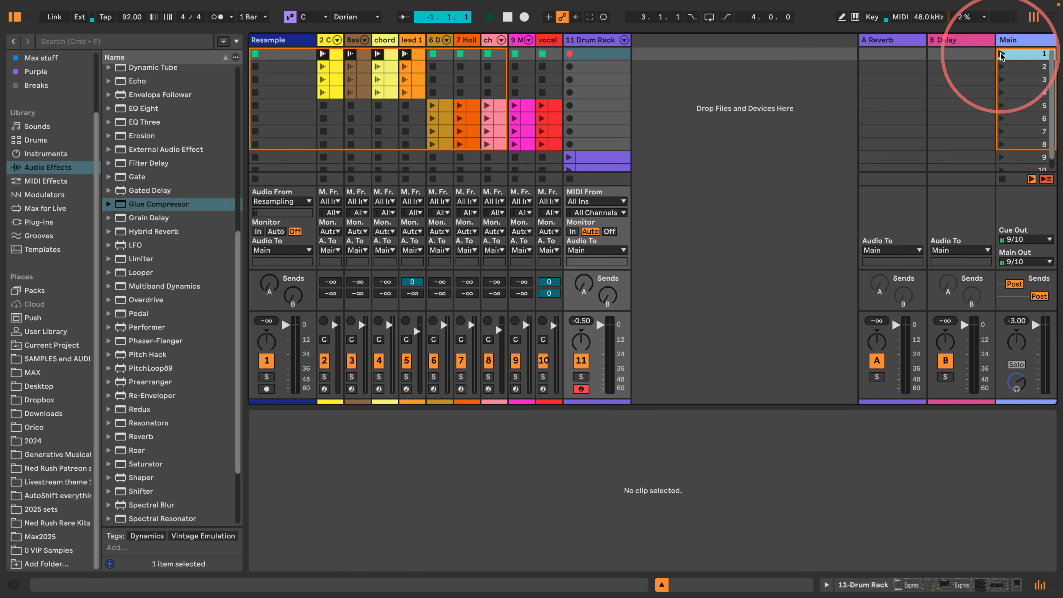
left_click(581, 390)
left_click(570, 67)
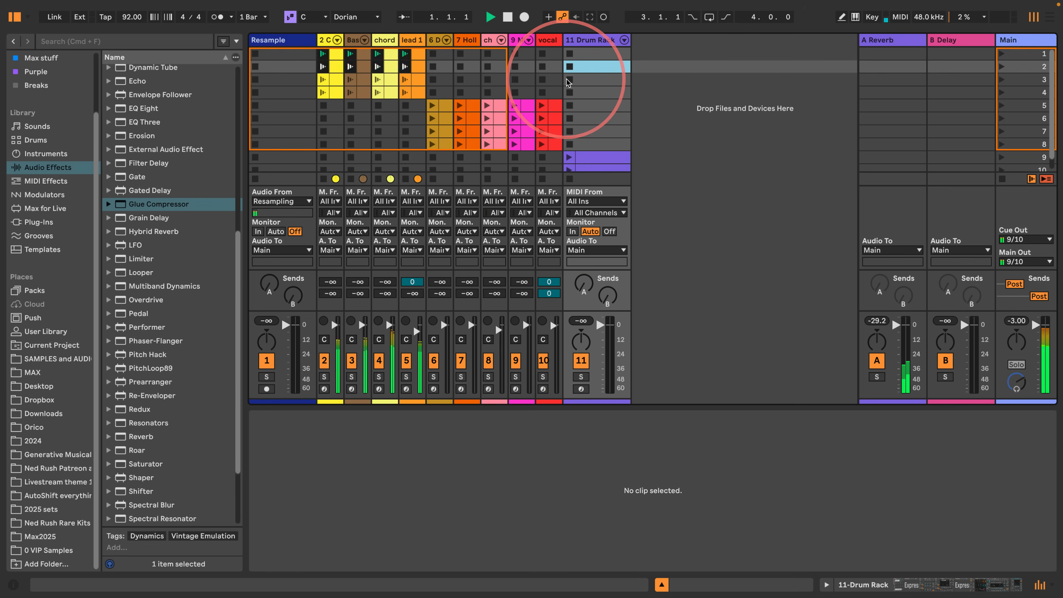
key("space")
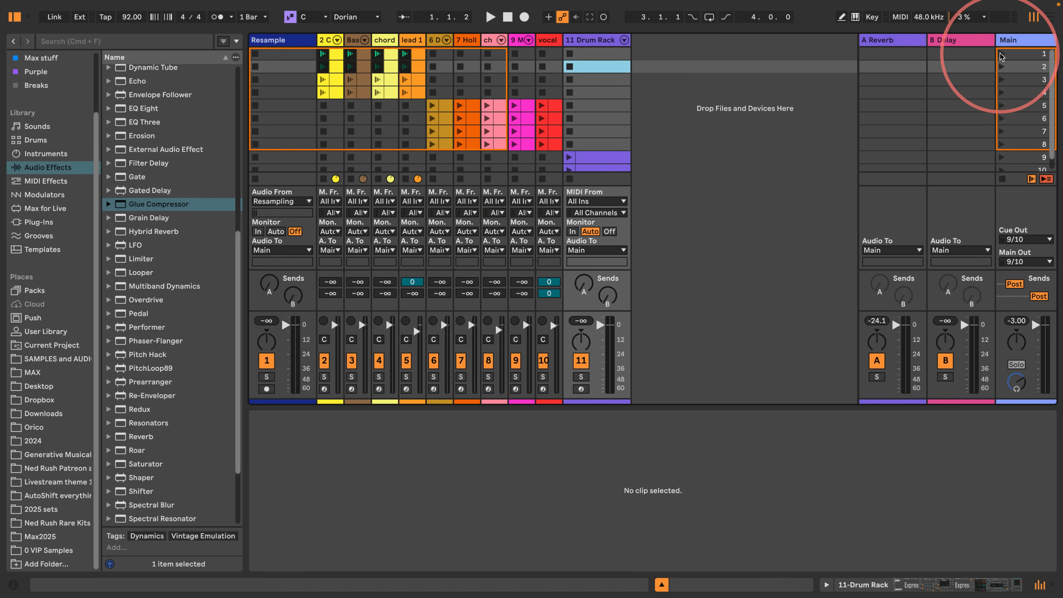
left_click(1001, 54)
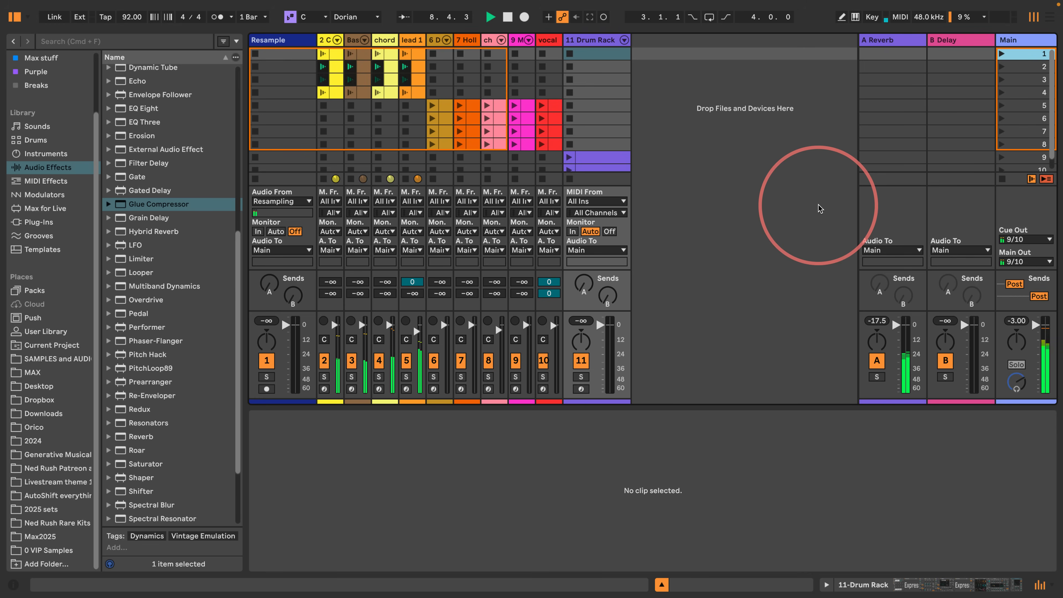
- Audition scene 5, give it a name beginning with "Flava Fa", and relaunch it
left_click(1018, 104)
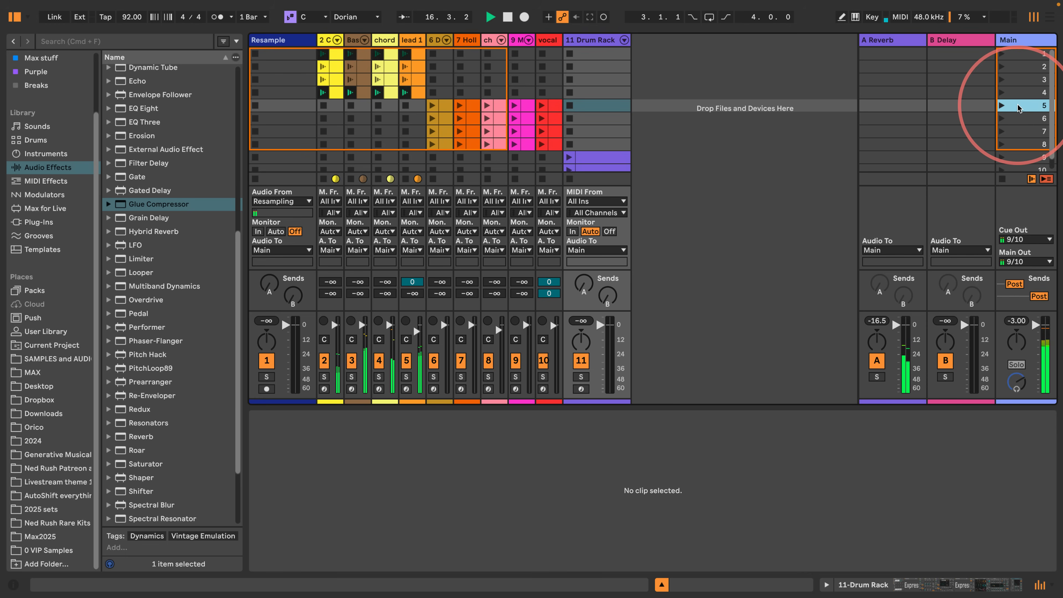
key("Return")
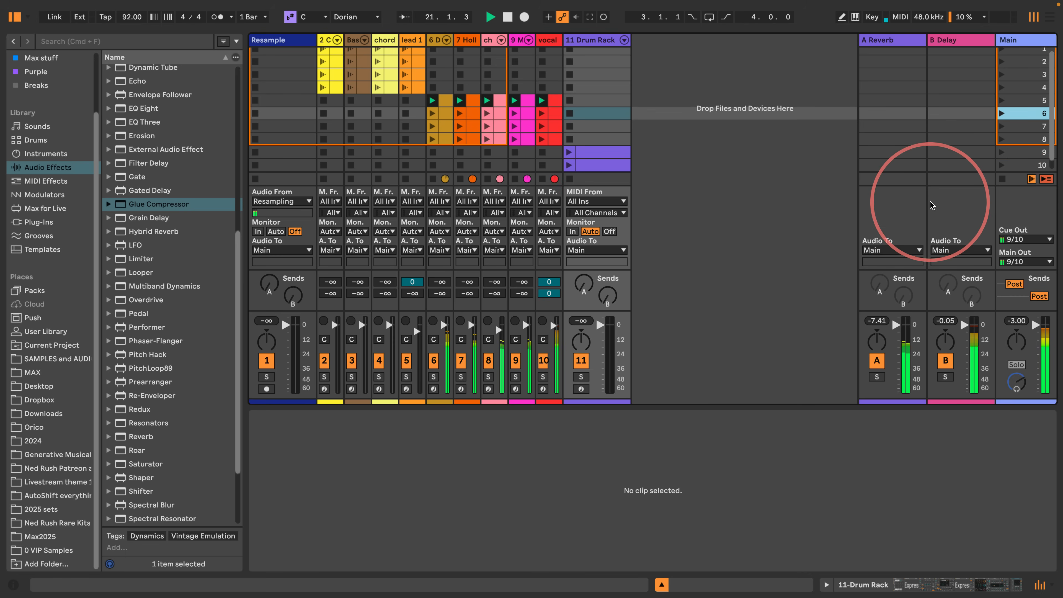
left_click(1031, 102)
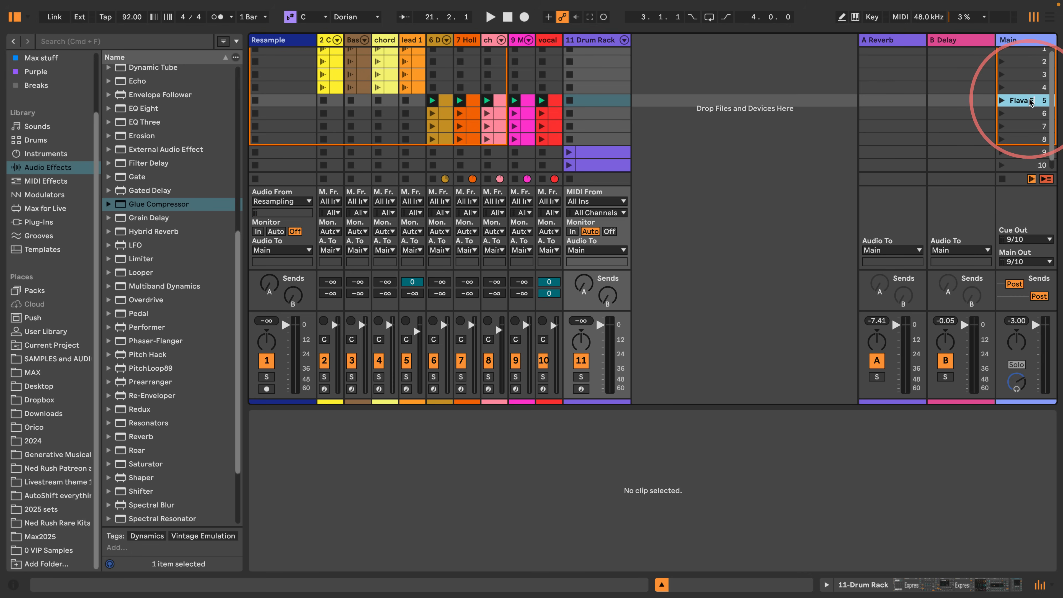
left_click(1002, 100)
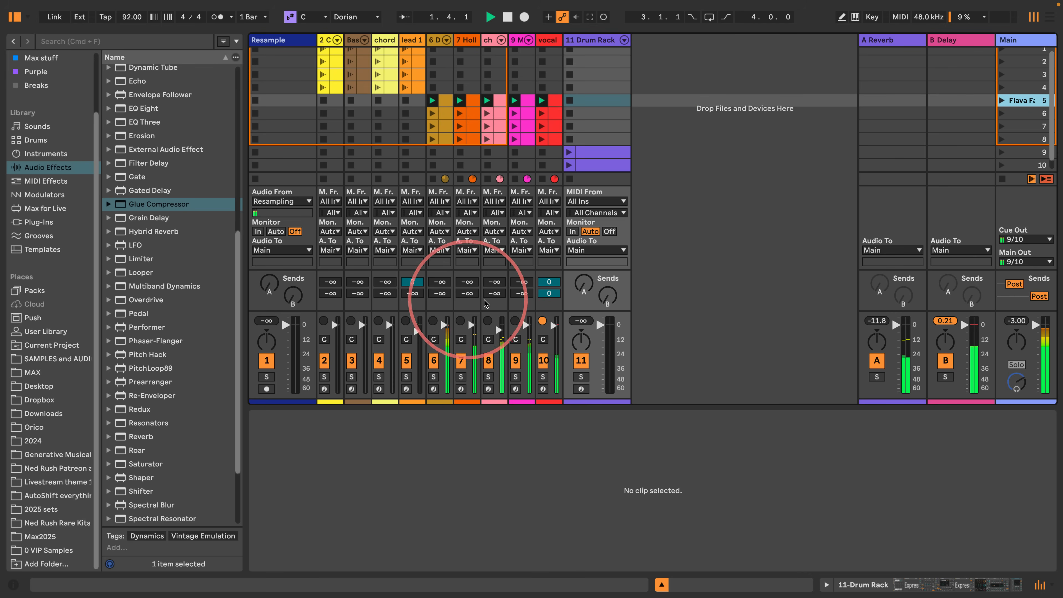
- Shorten the mixer area to reveal more scenes, play the Drum Rack clip in scene 9, and stop playback
left_click_drag(501, 311, 499, 351)
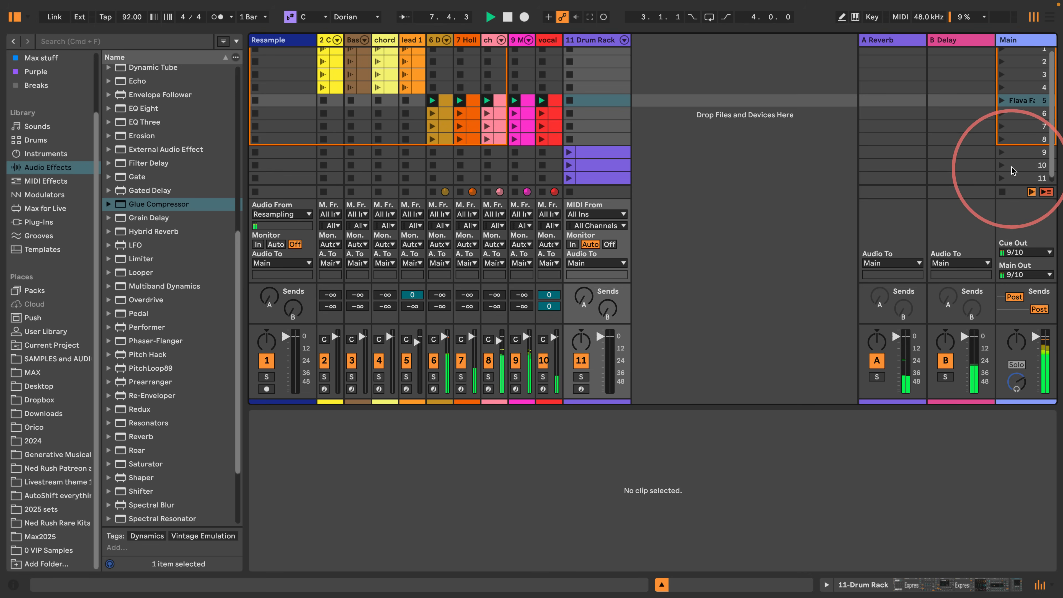
left_click(1002, 154)
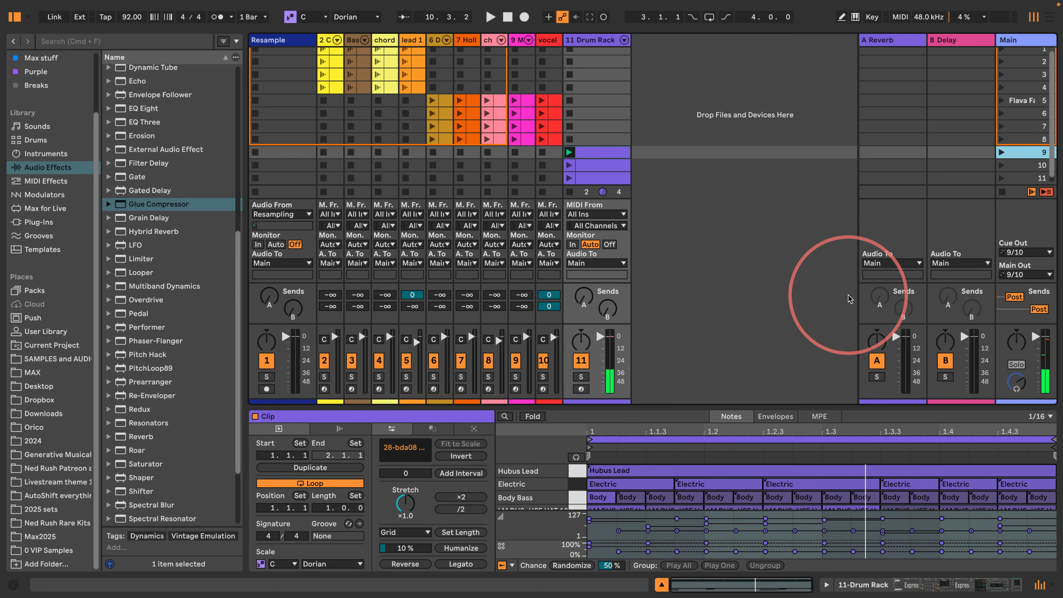
left_click(507, 17)
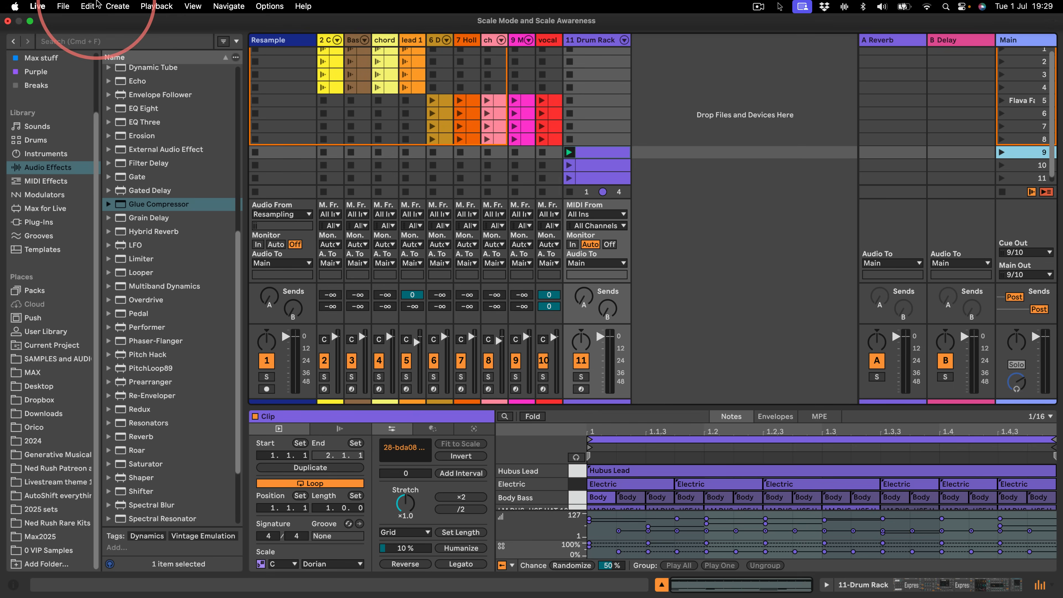
- Collect all external files into the project and save the Set
left_click(62, 6)
left_click(83, 181)
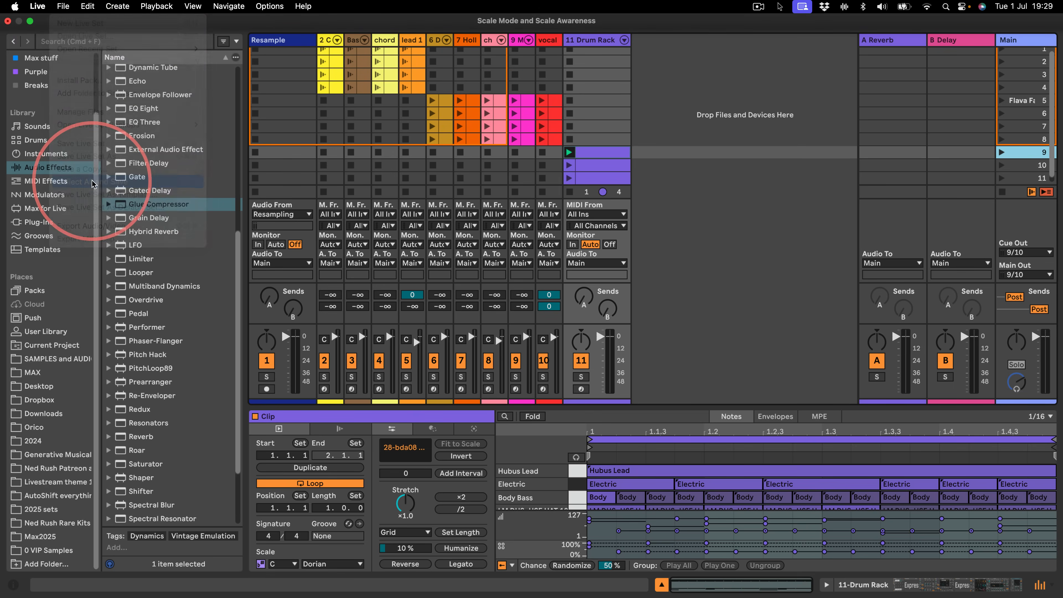
left_click(682, 370)
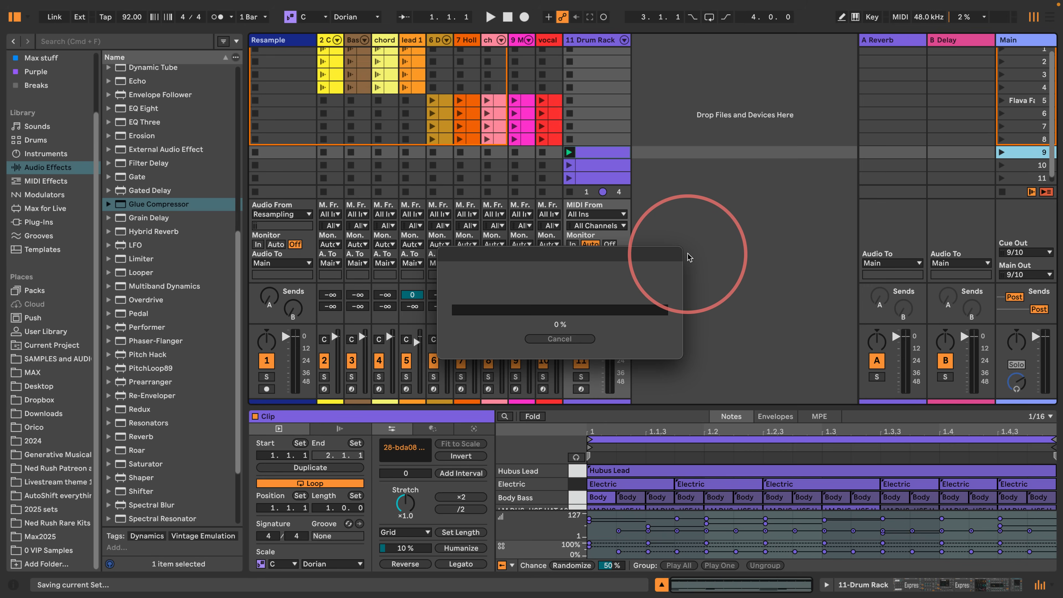
left_click(689, 256)
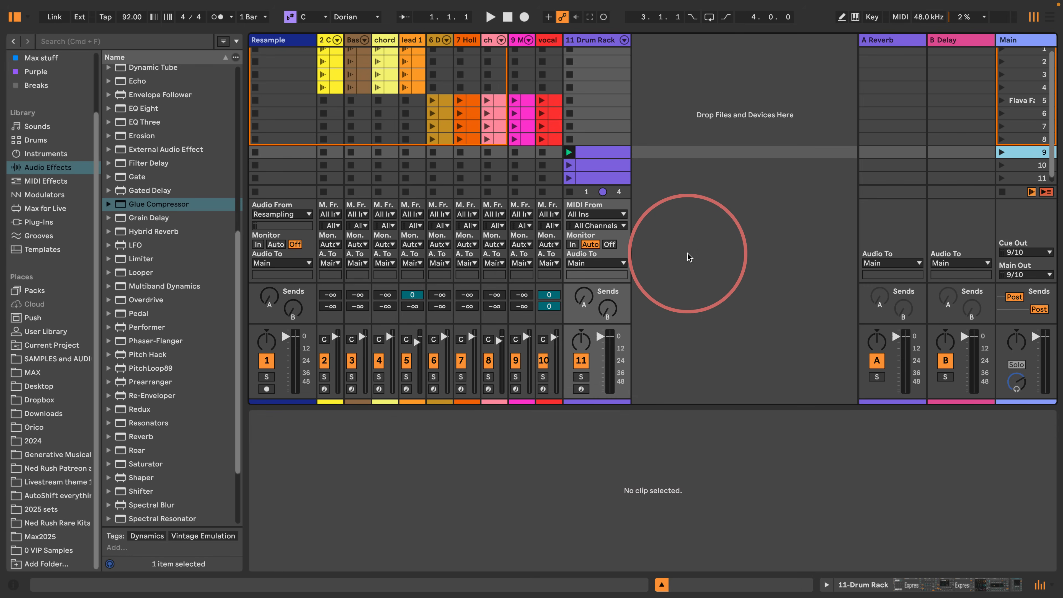